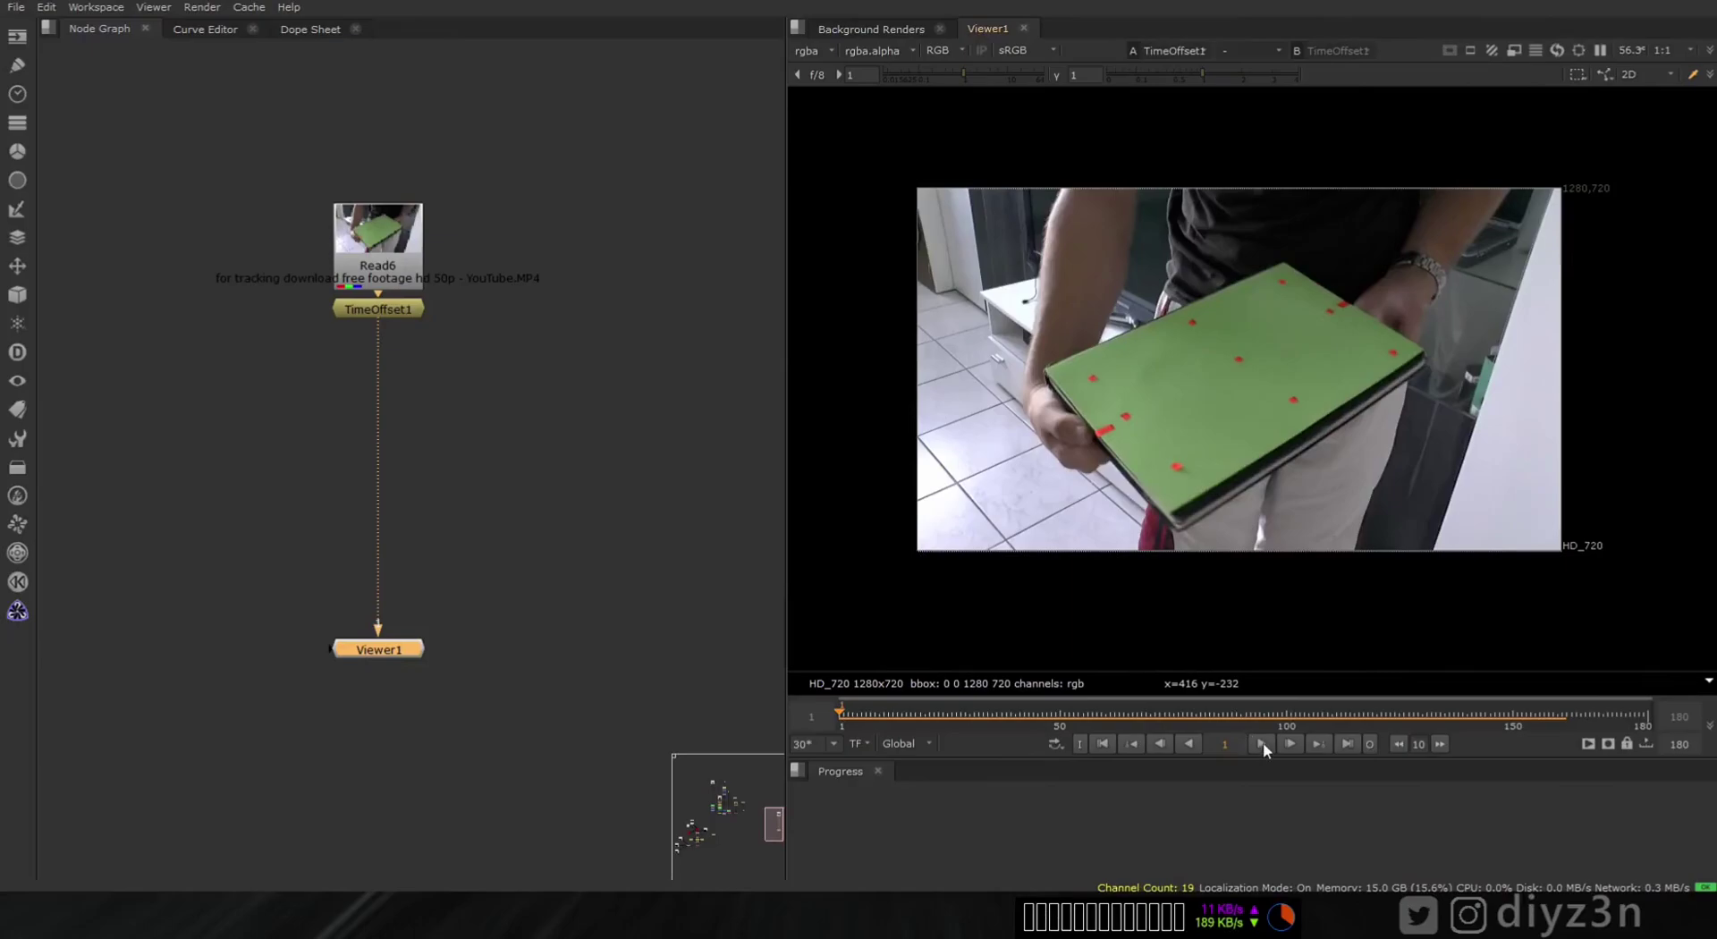
- Play and scrub through the tracking footage and examine the green board and its red markers up close
click(1263, 742)
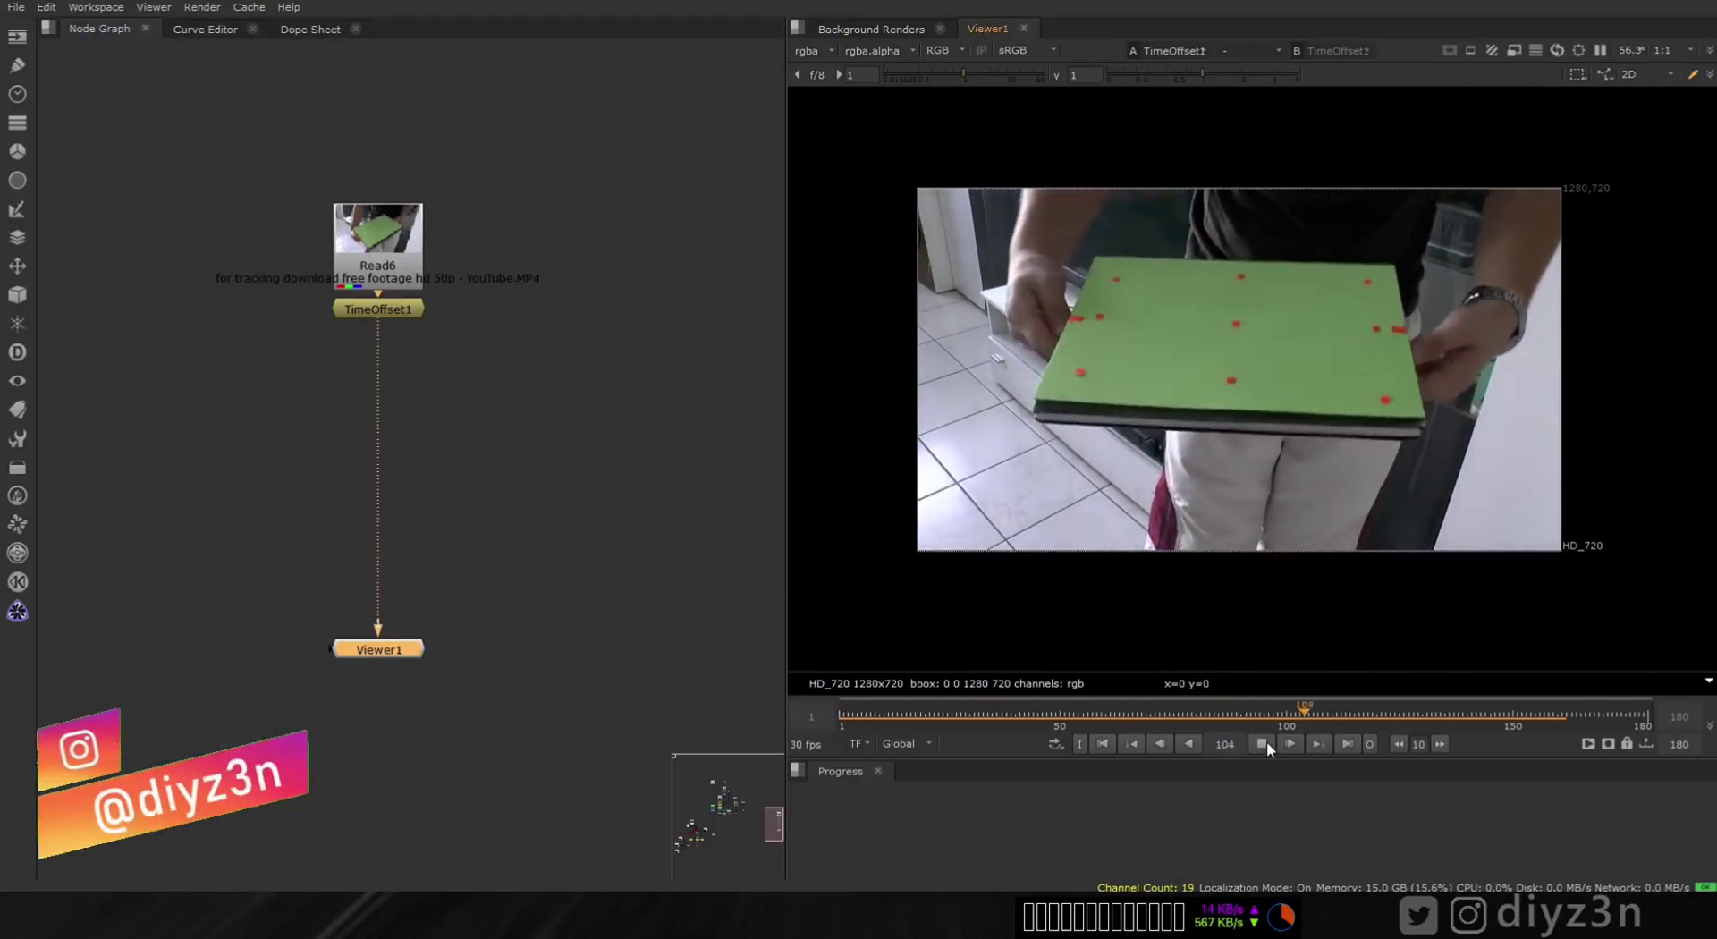
click(1263, 742)
scroll(1304, 342, up, 2)
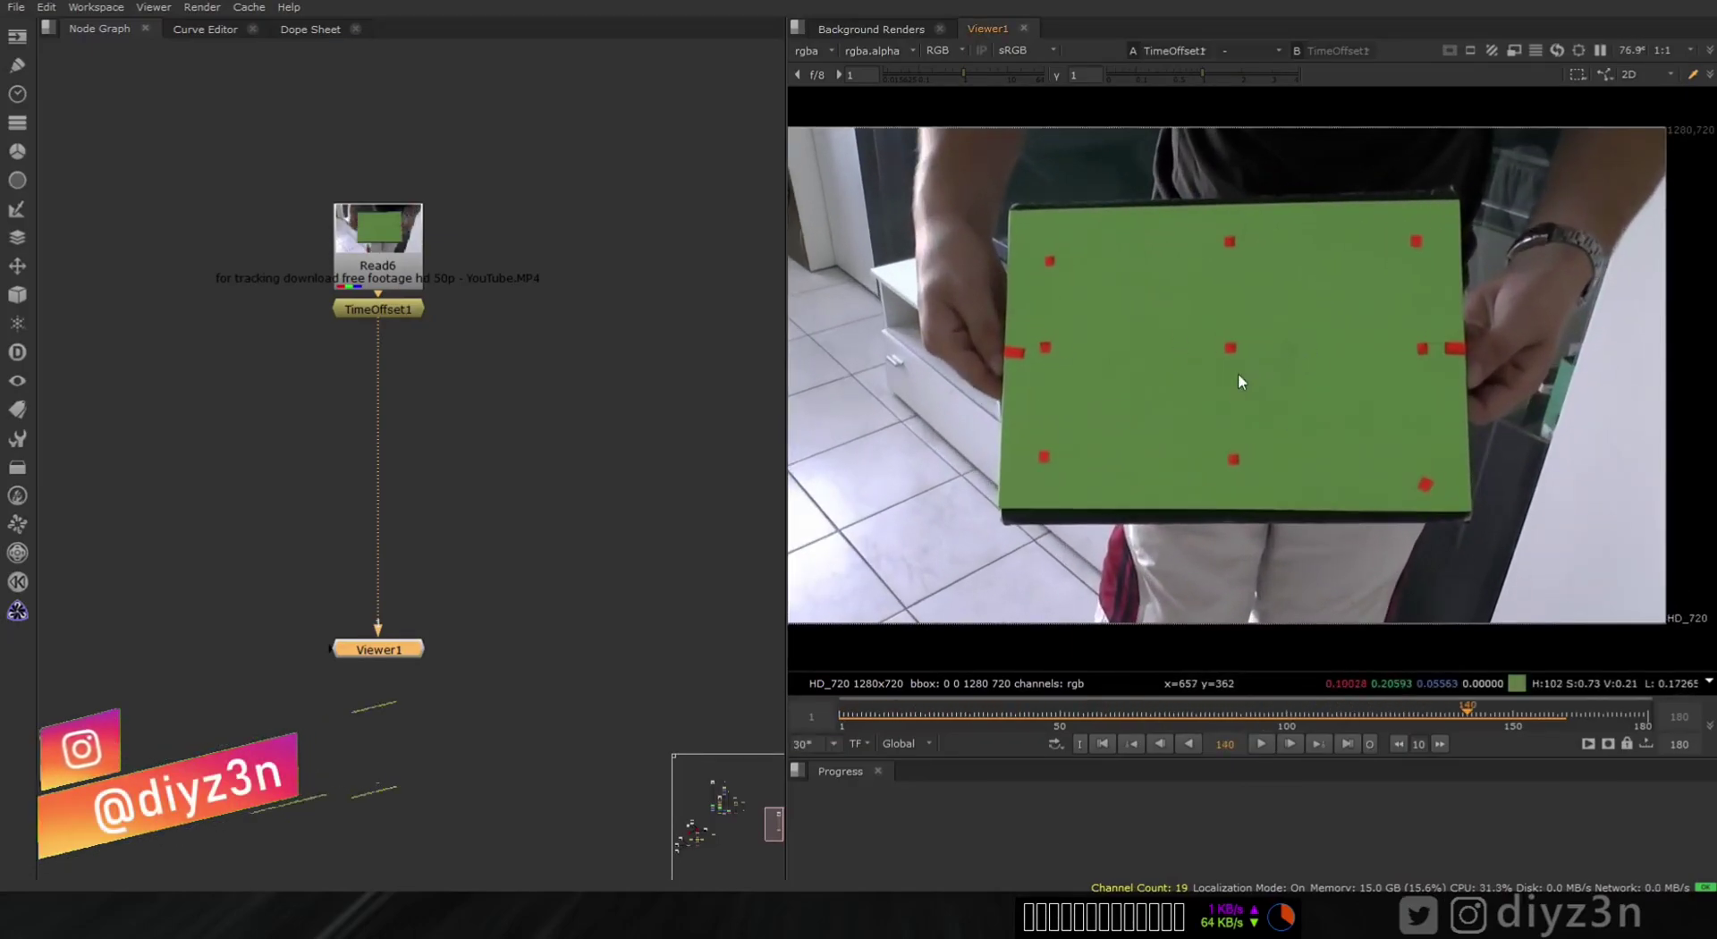
scroll(1240, 402, down, 2)
mouse_move(1467, 711)
mouse_down()
mouse_move(1238, 710)
mouse_move(1436, 716)
mouse_up()
scroll(422, 439, up, 2)
- Add an unconnected CopyCat node to the node graph with its default settings and close its properties
middle_drag(421, 433, 521, 452)
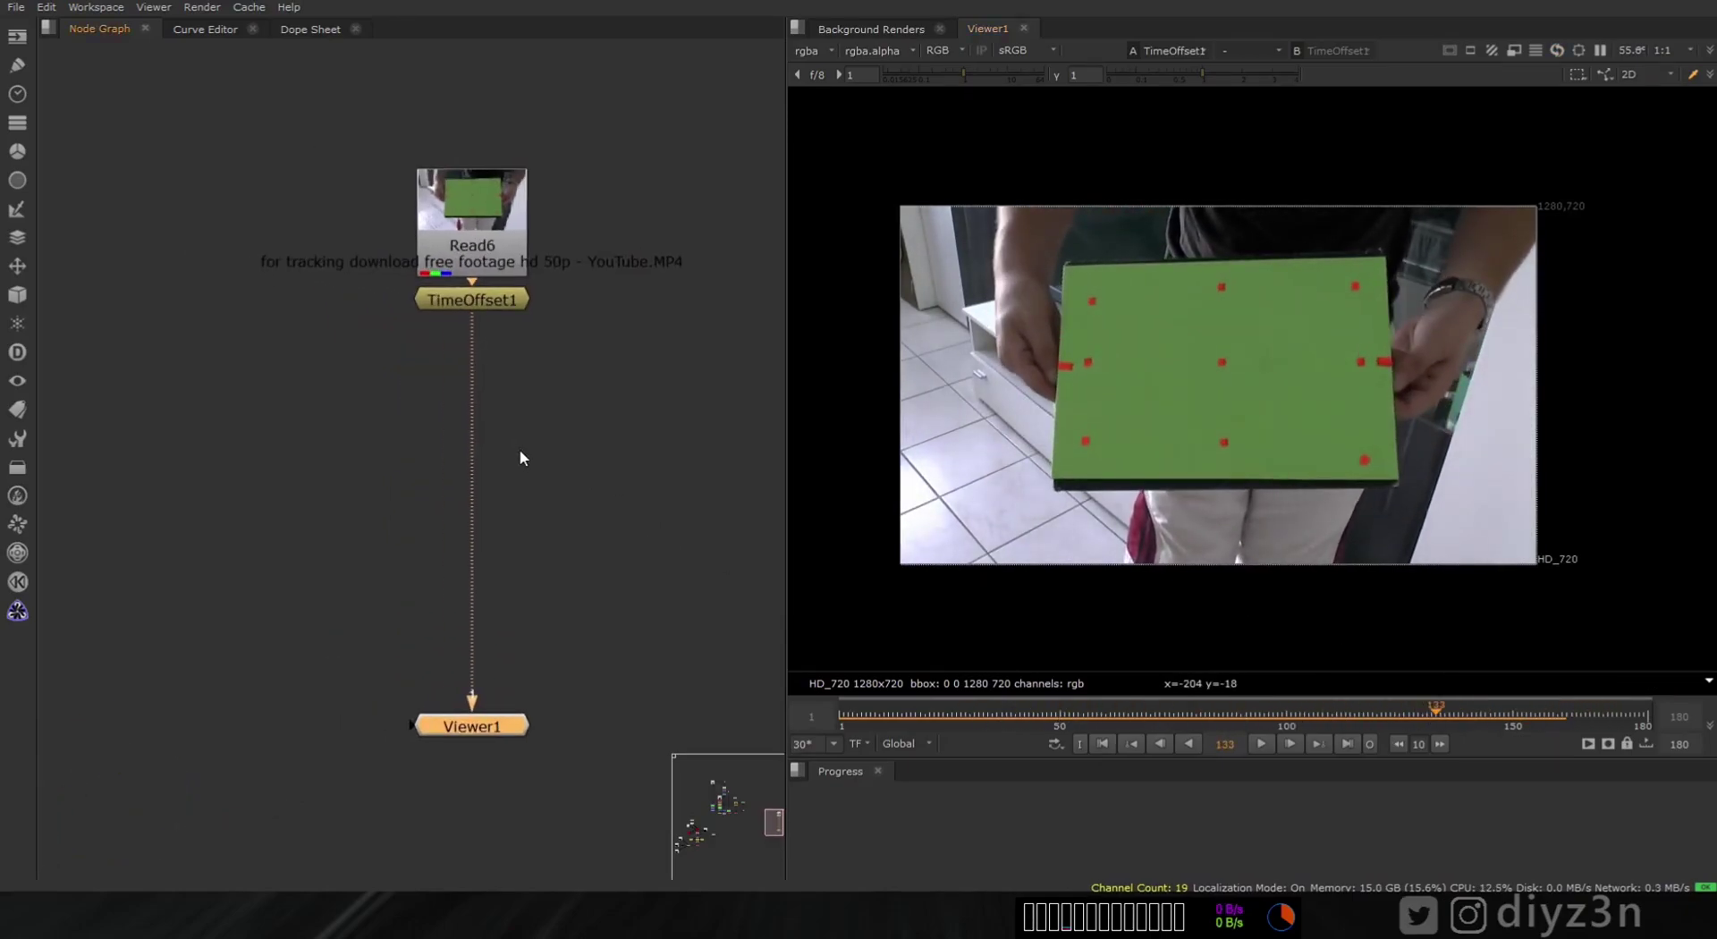
scroll(526, 483, down, 2)
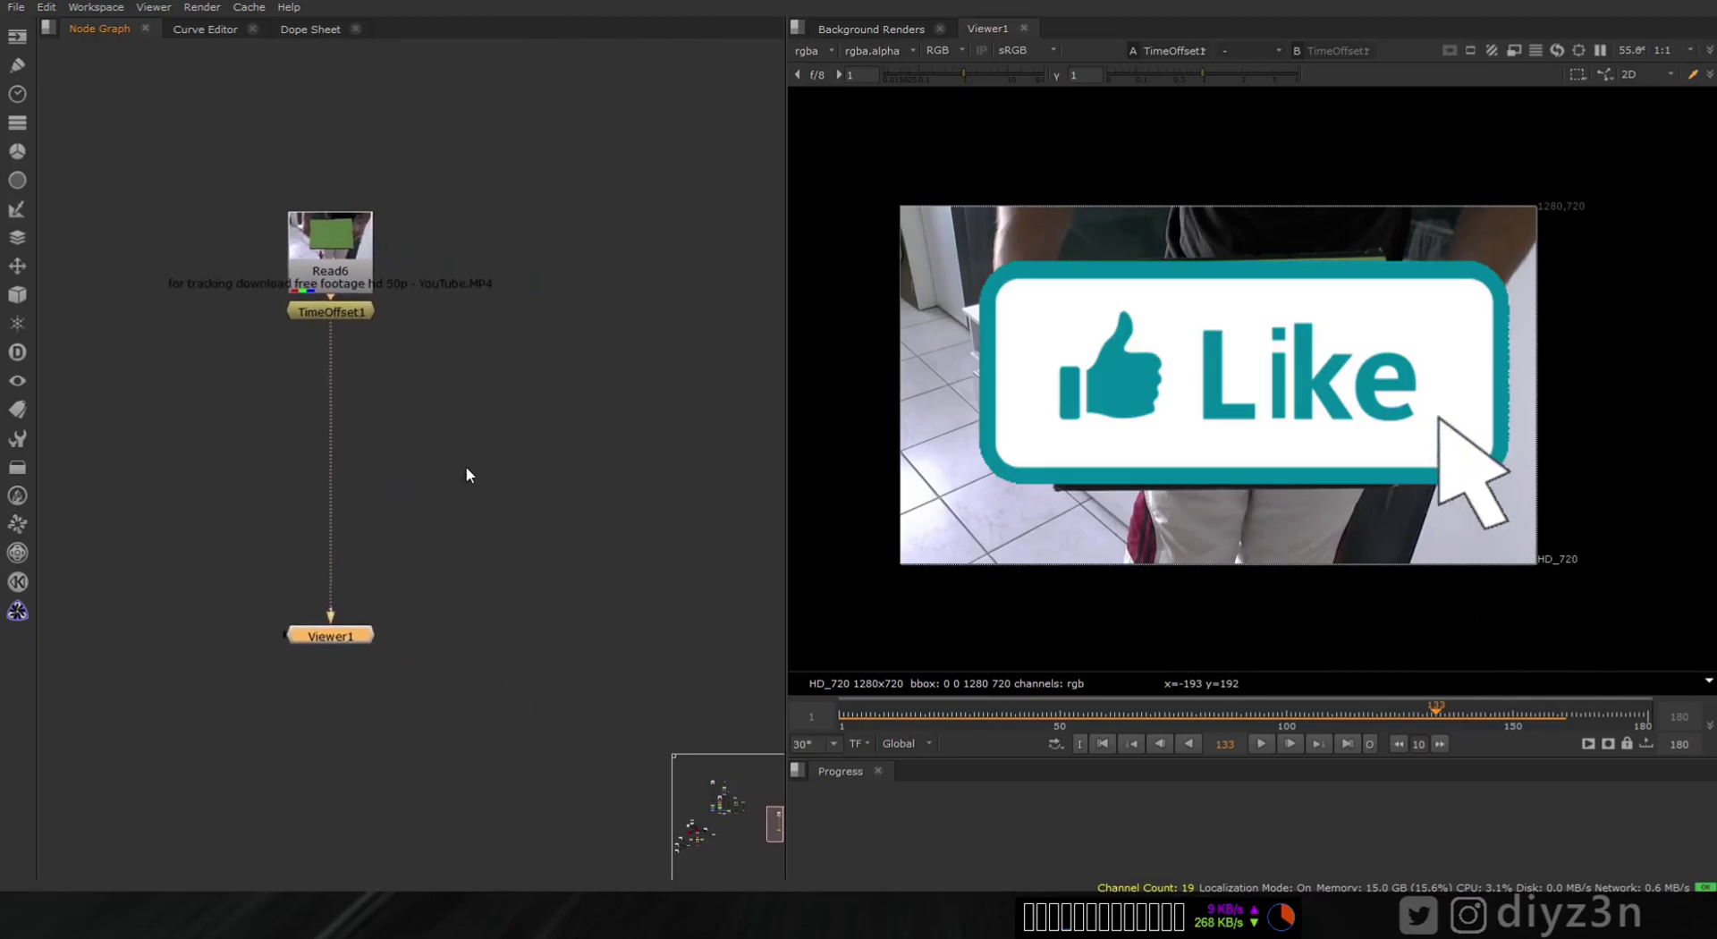
click(207, 530)
click(20, 525)
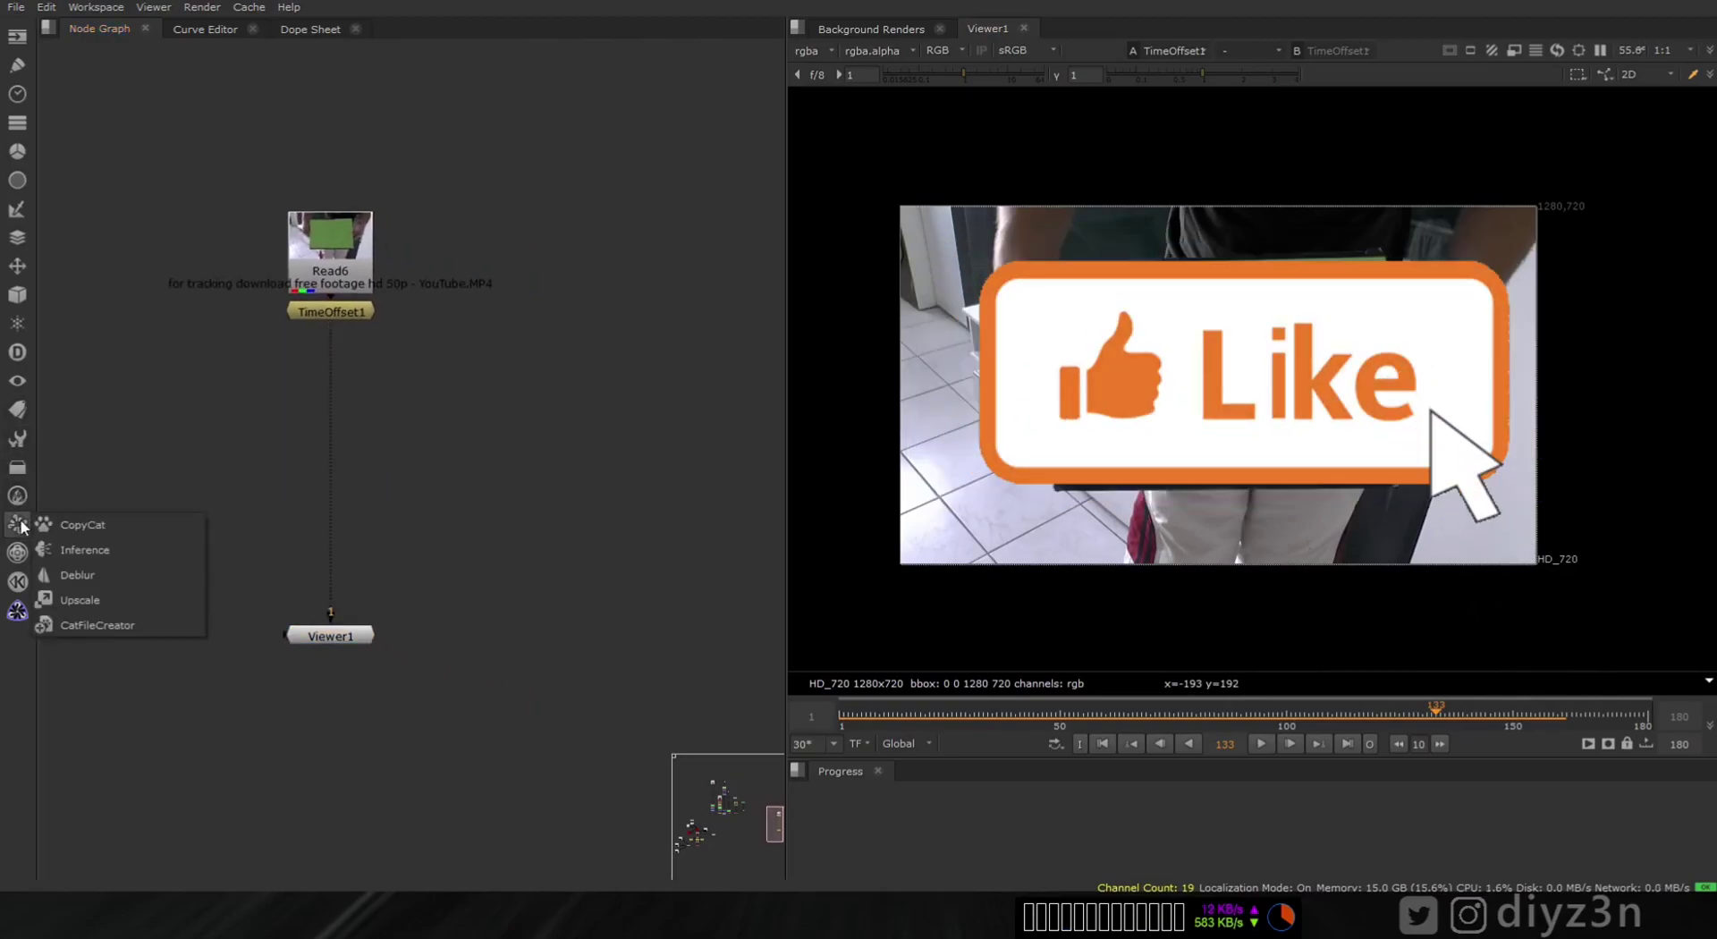
click(80, 525)
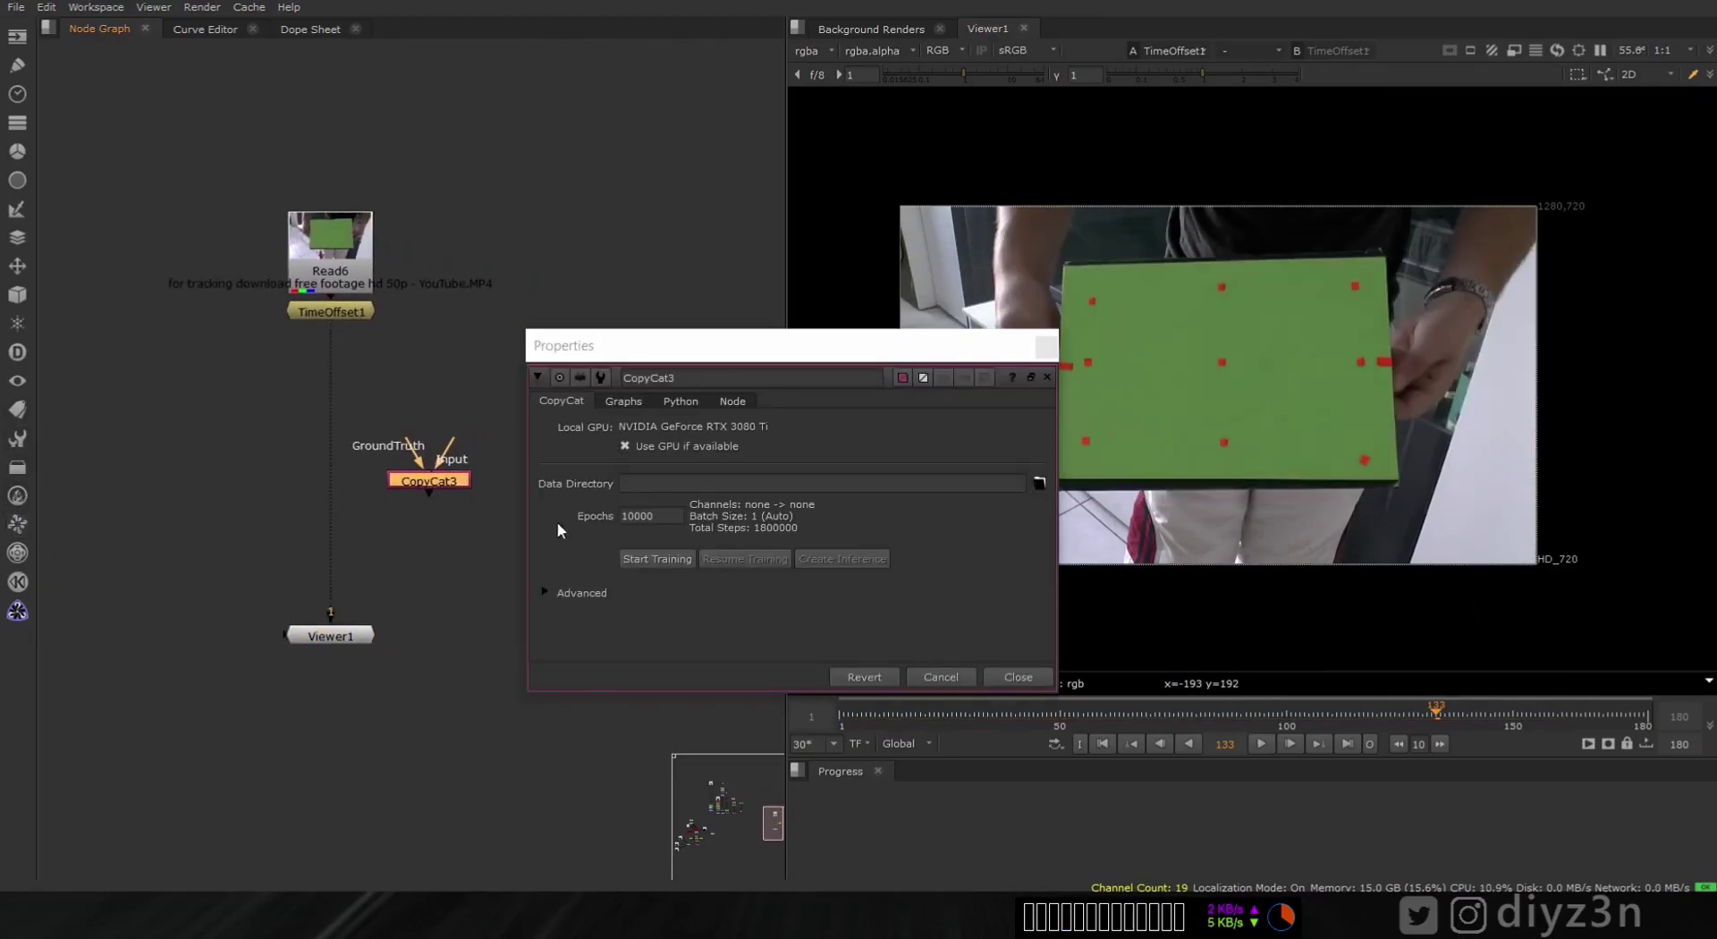
click(1017, 677)
- Move the CopyCat node down the graph, close to Viewer1 and clear of the footage connection
scroll(488, 531, up, 5)
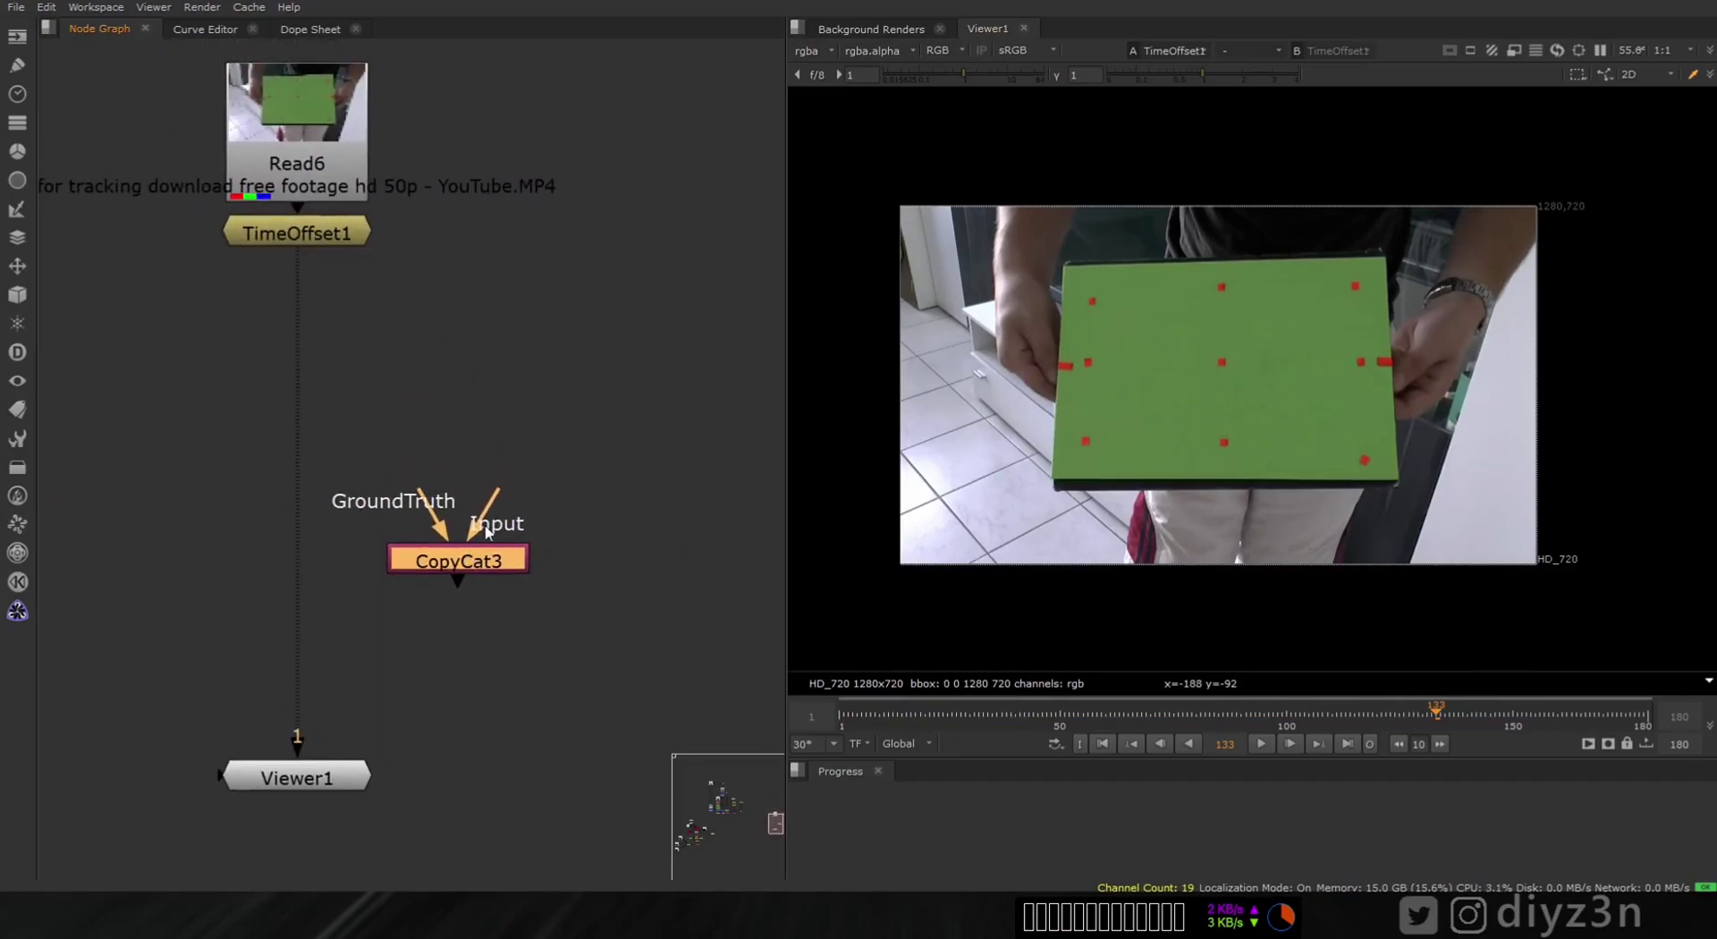
drag(402, 482, 368, 434)
scroll(625, 576, down, 3)
click(491, 686)
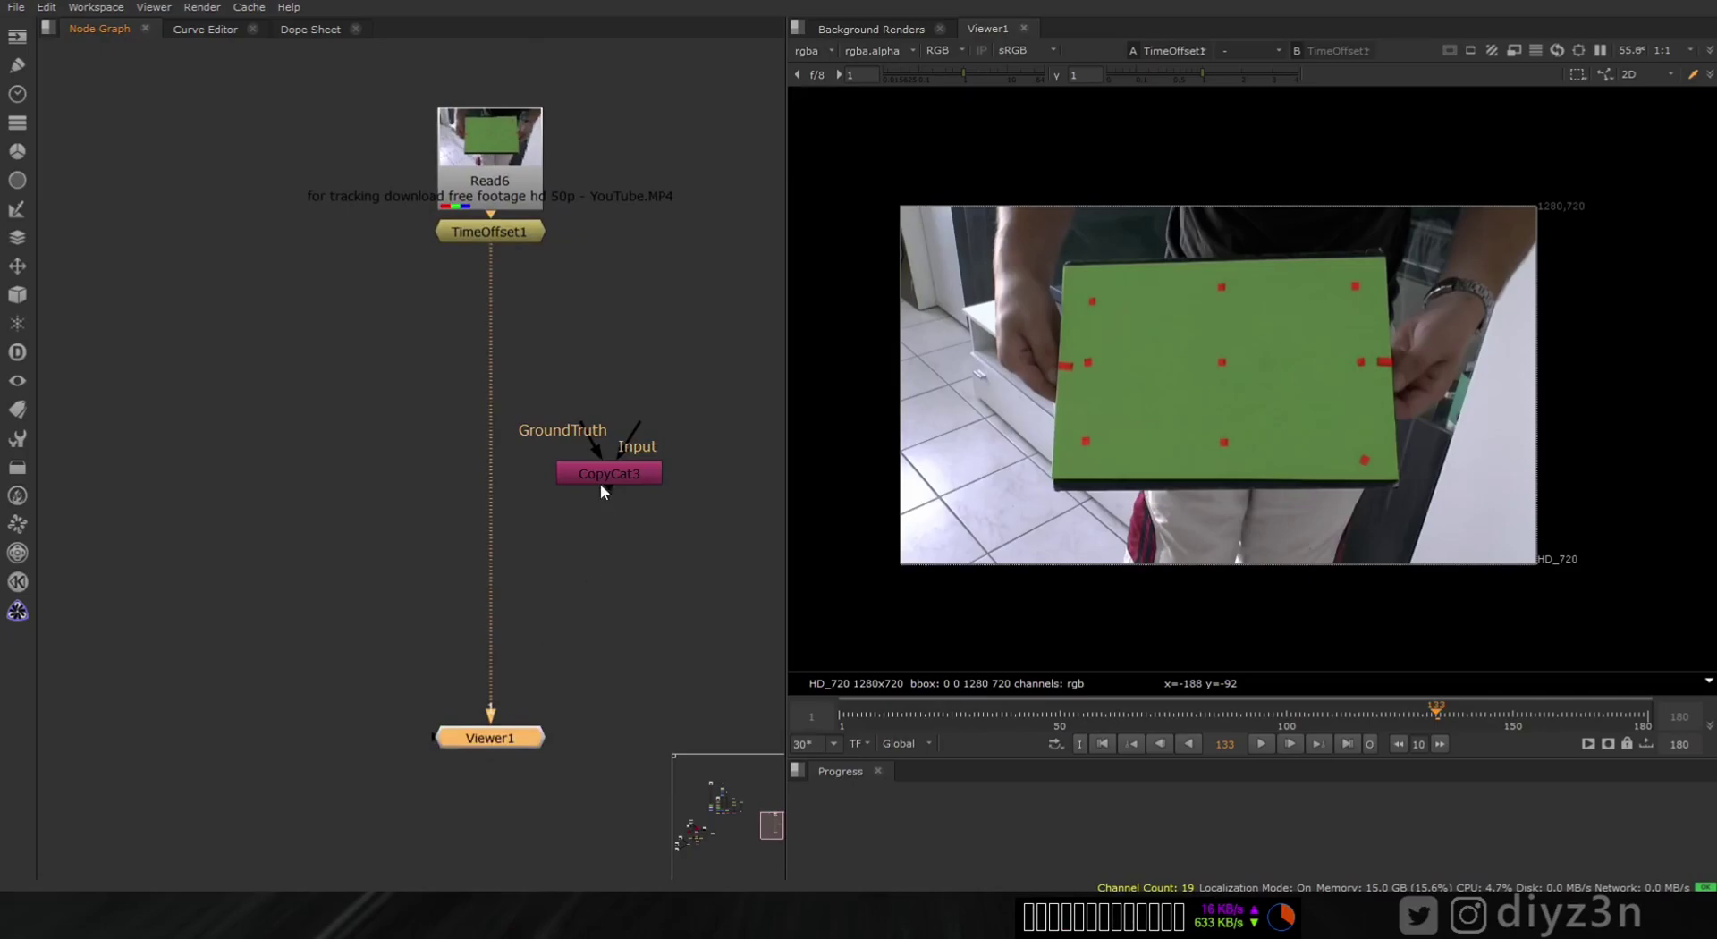
drag(599, 483, 584, 630)
- Insert a Dot into the connection between TimeOffset1 and Viewer1
click(381, 346)
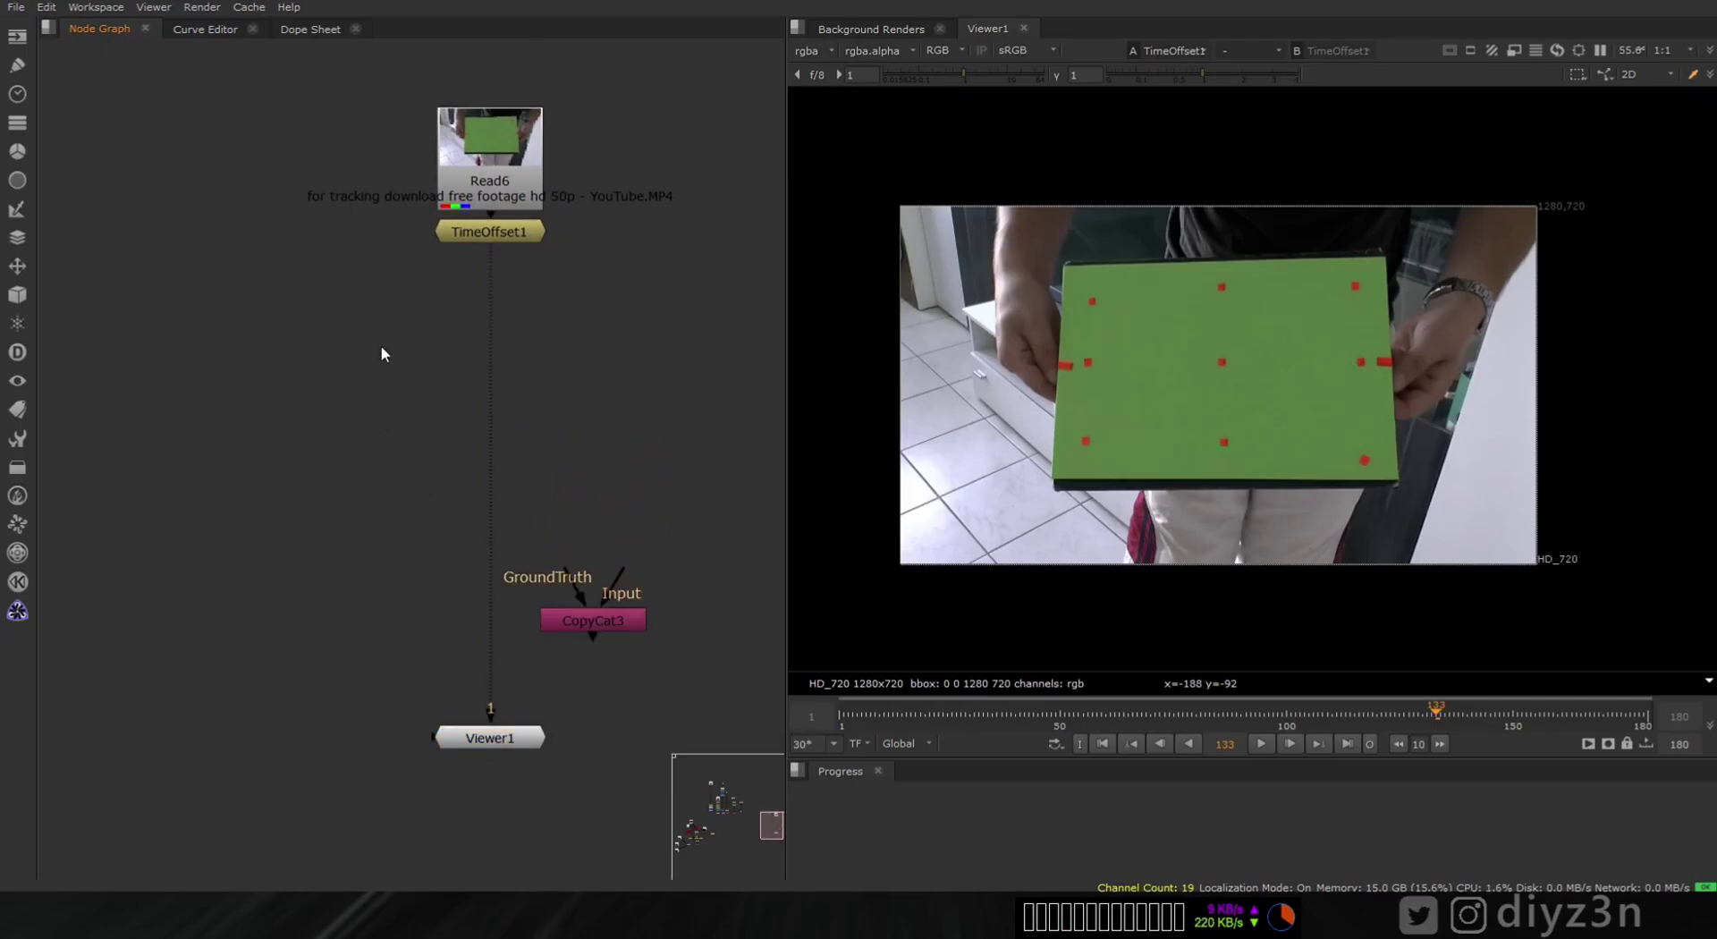
key(Tab)
click(511, 329)
middle_drag(490, 366, 494, 368)
ctrl+click(494, 395)
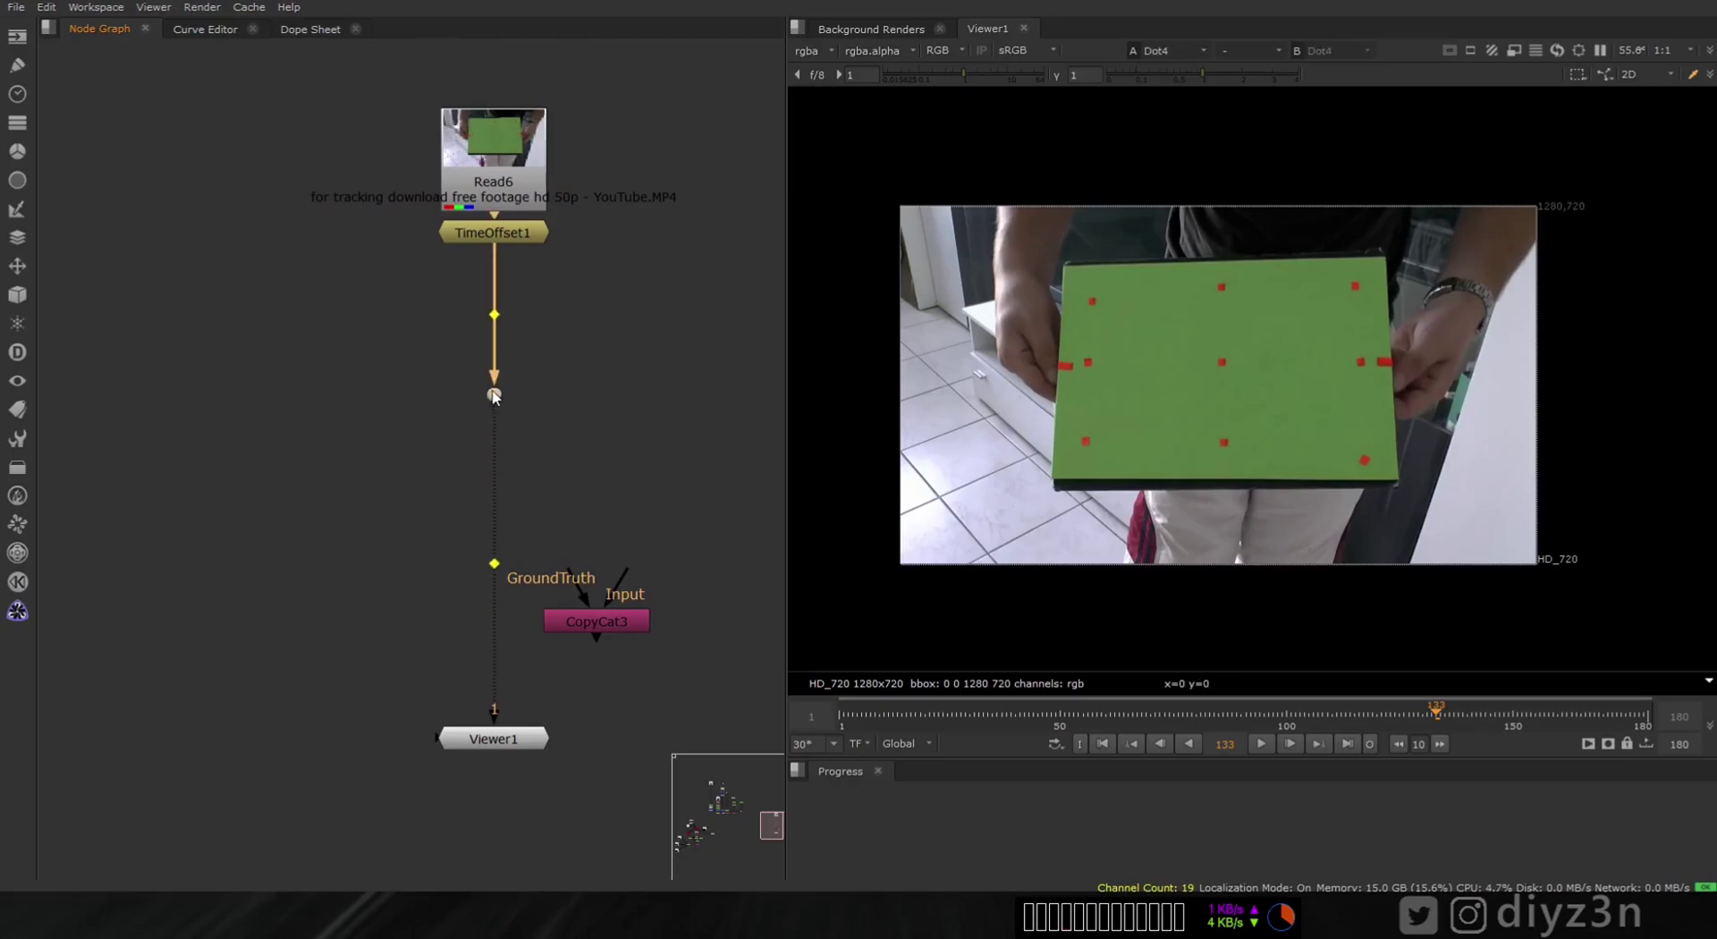
- Add a FrameHold node beside the Dot, connect it to the Dot and show it in the viewer
middle_drag(345, 377, 276, 354)
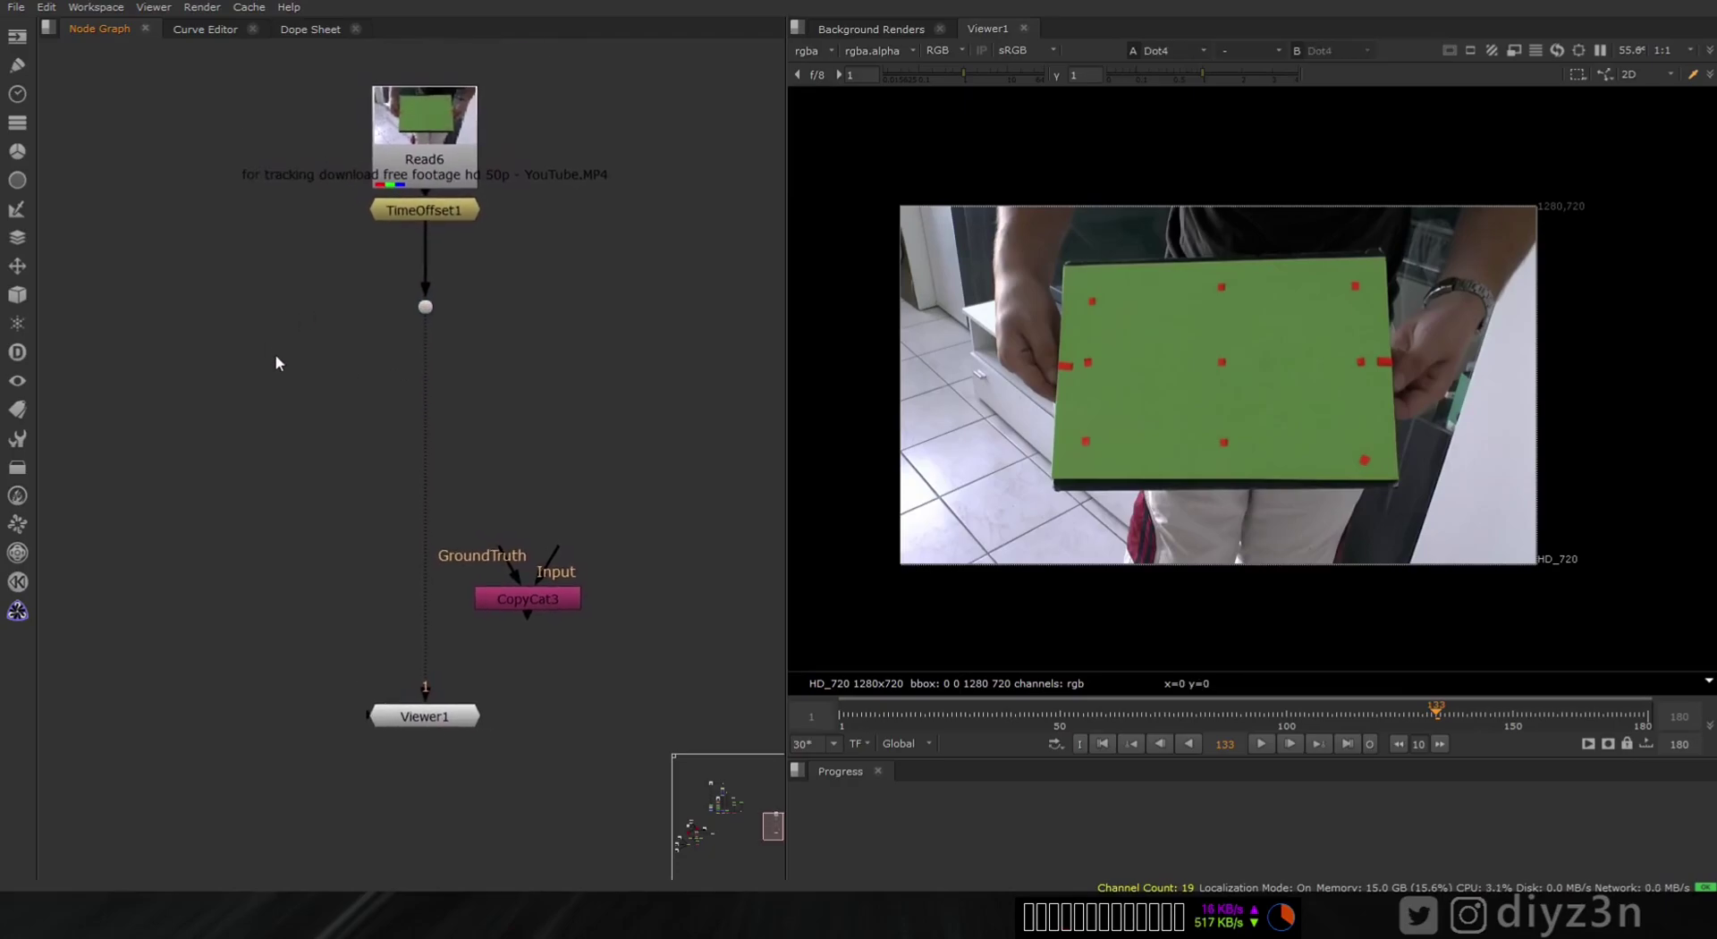
key(Tab)
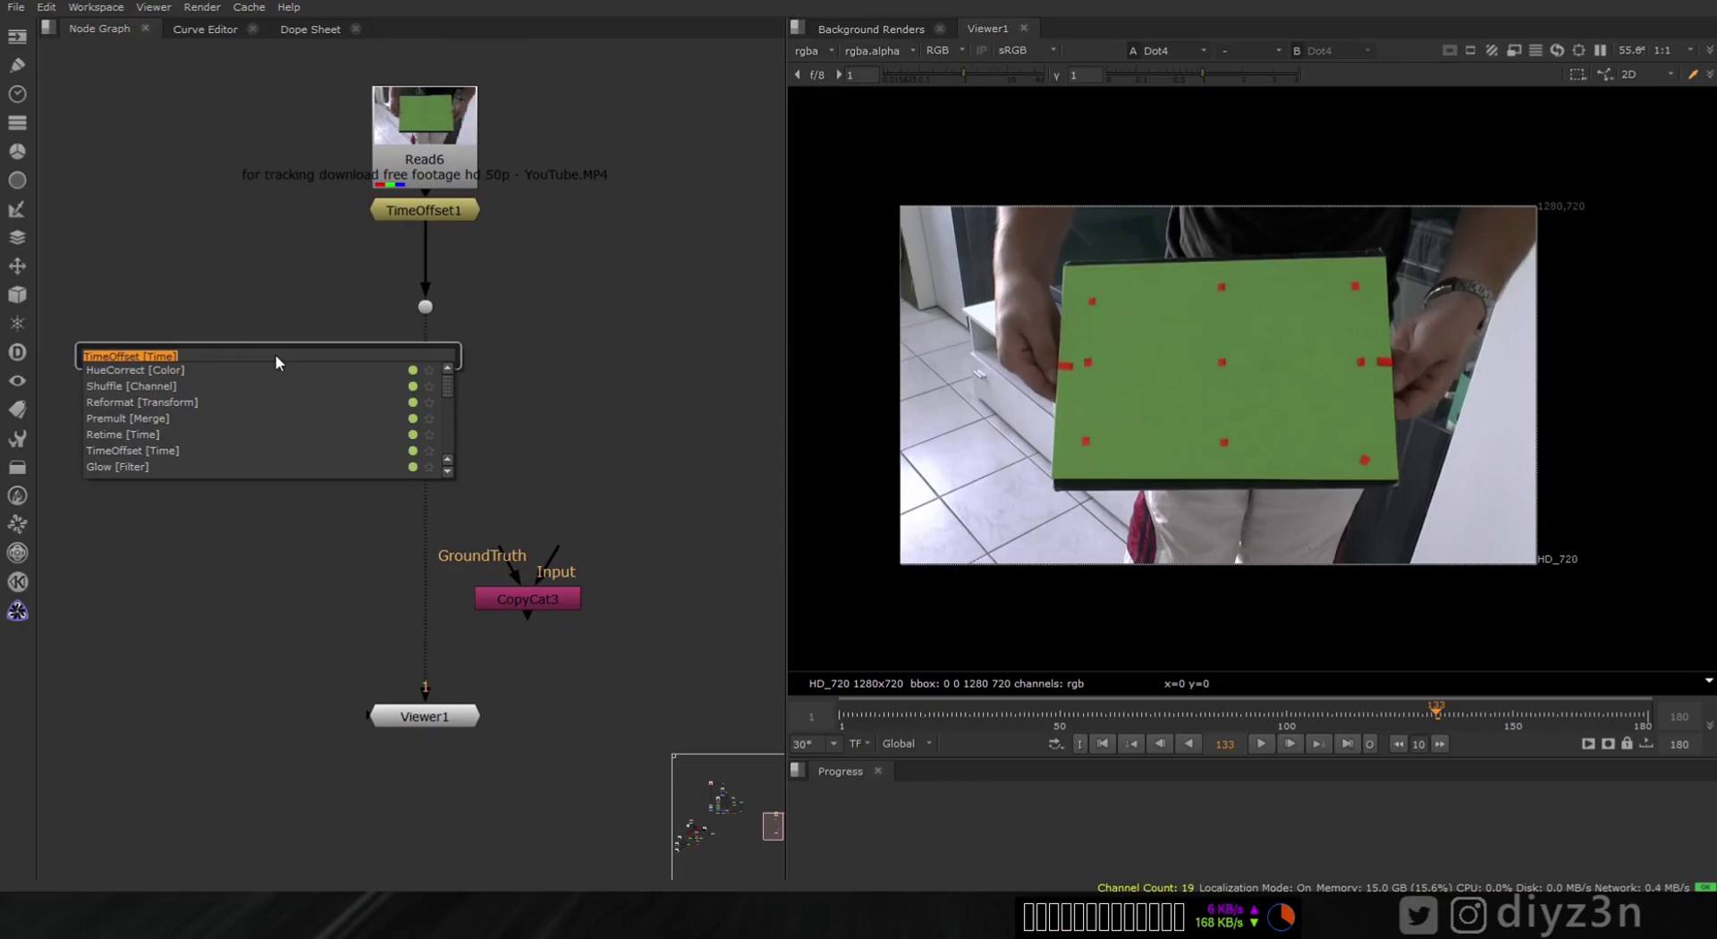
text(hold)
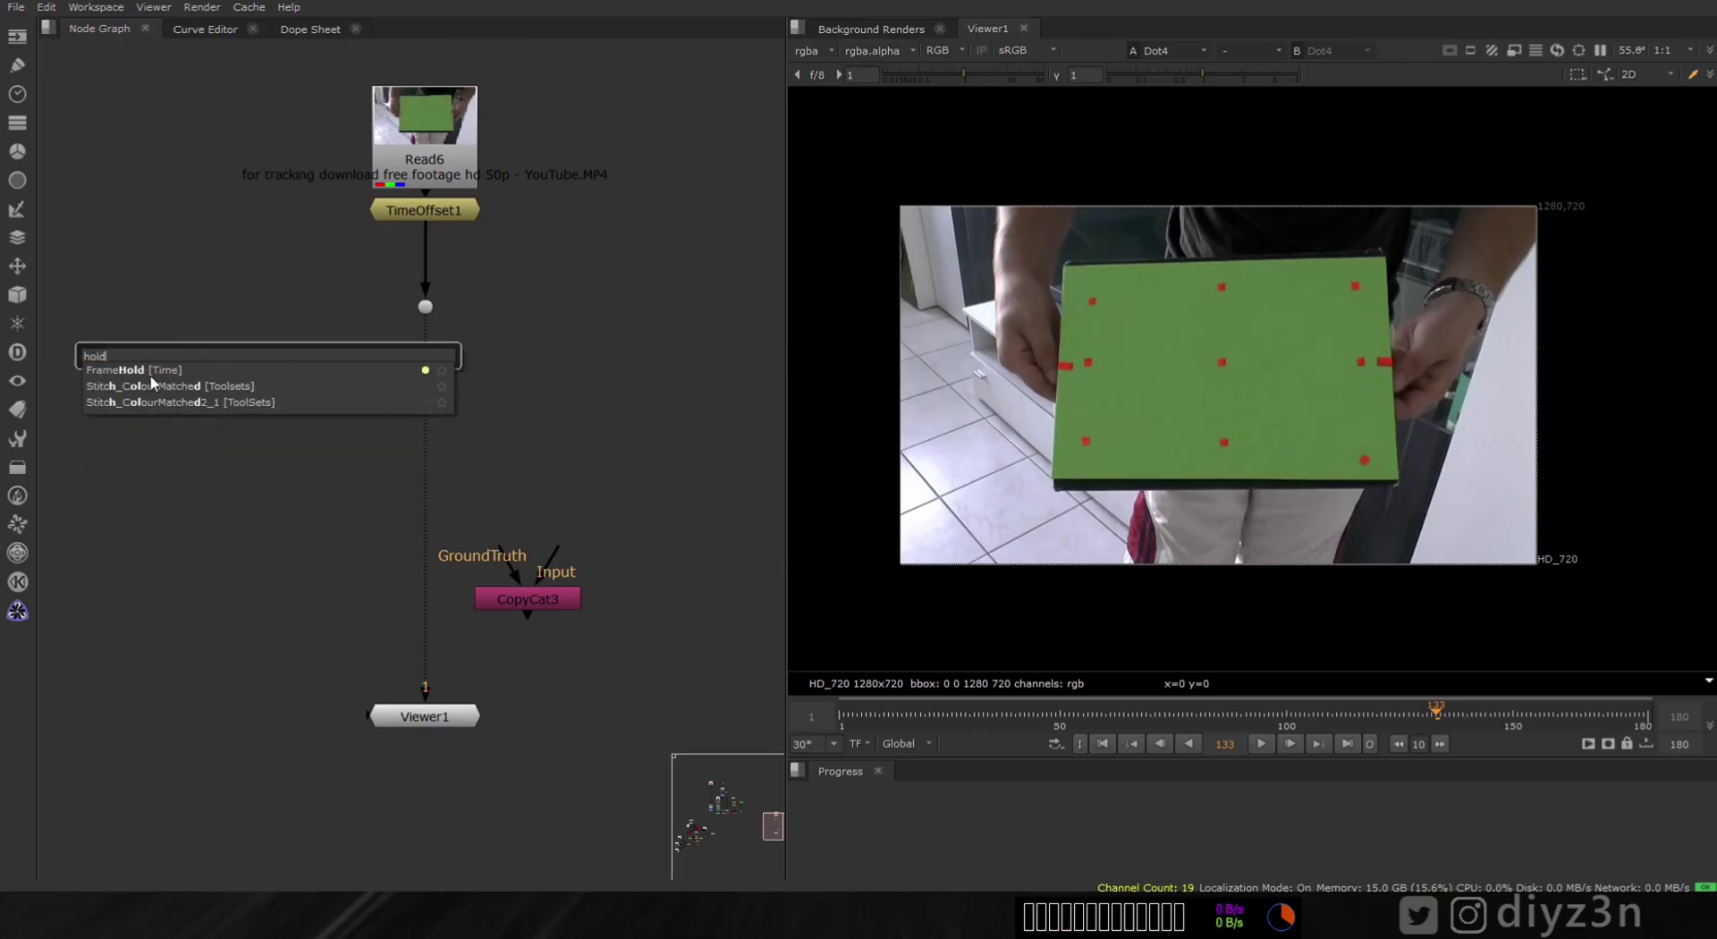
key(Return)
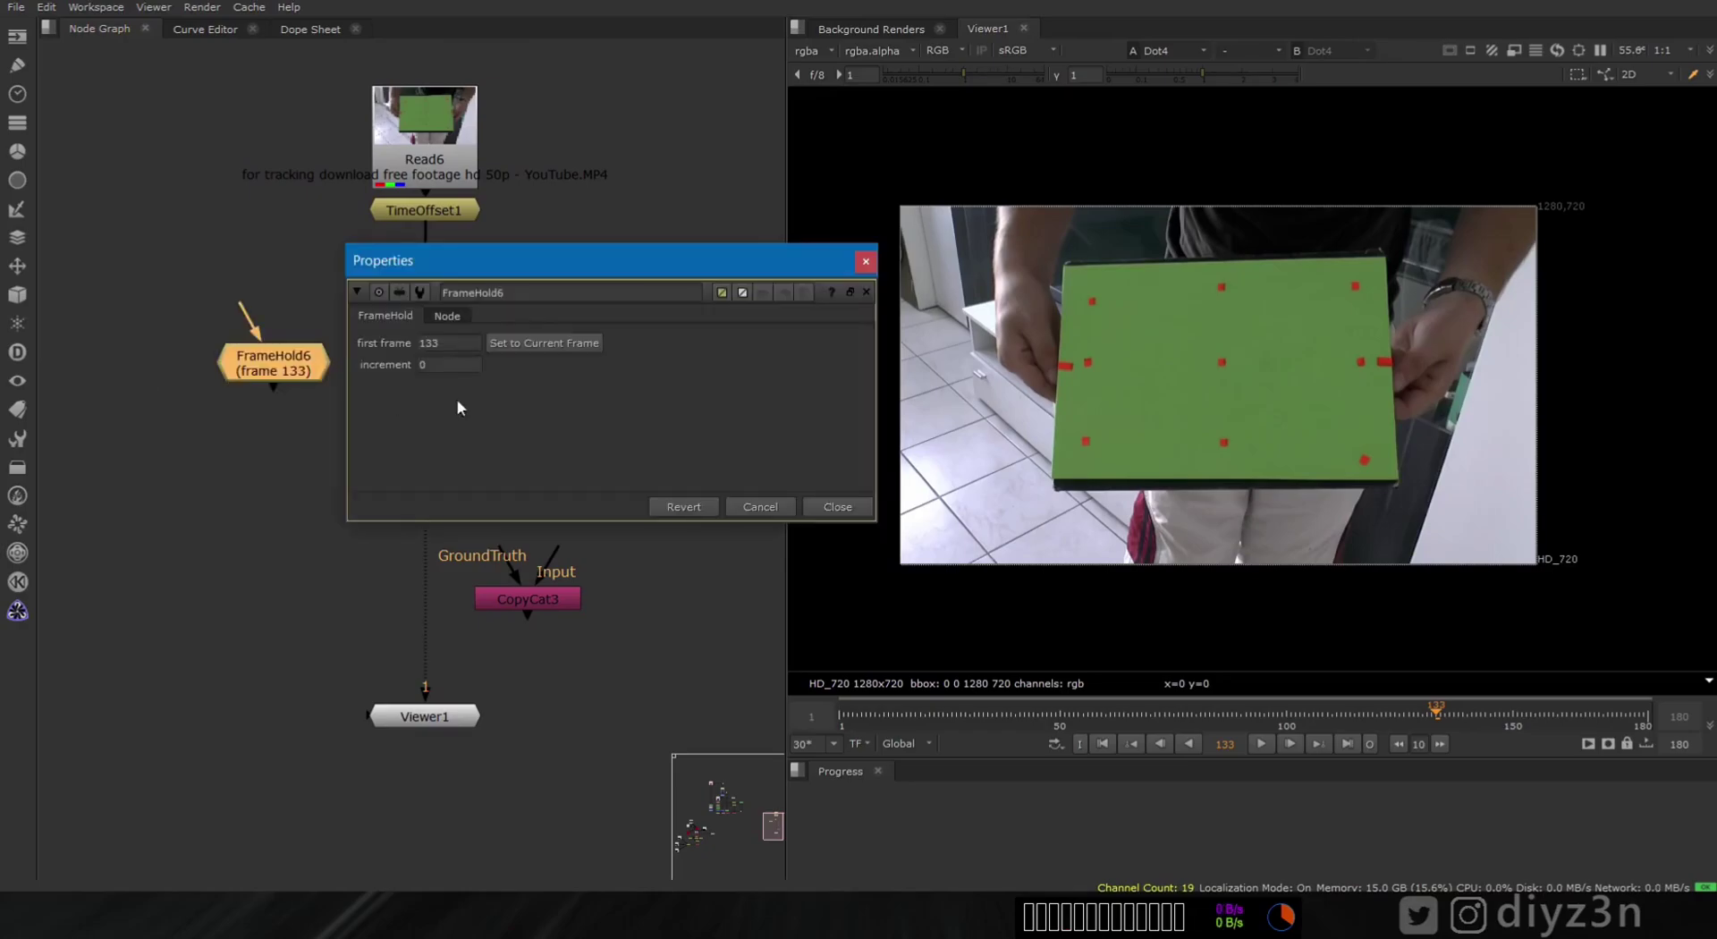
click(837, 507)
drag(294, 371, 217, 308)
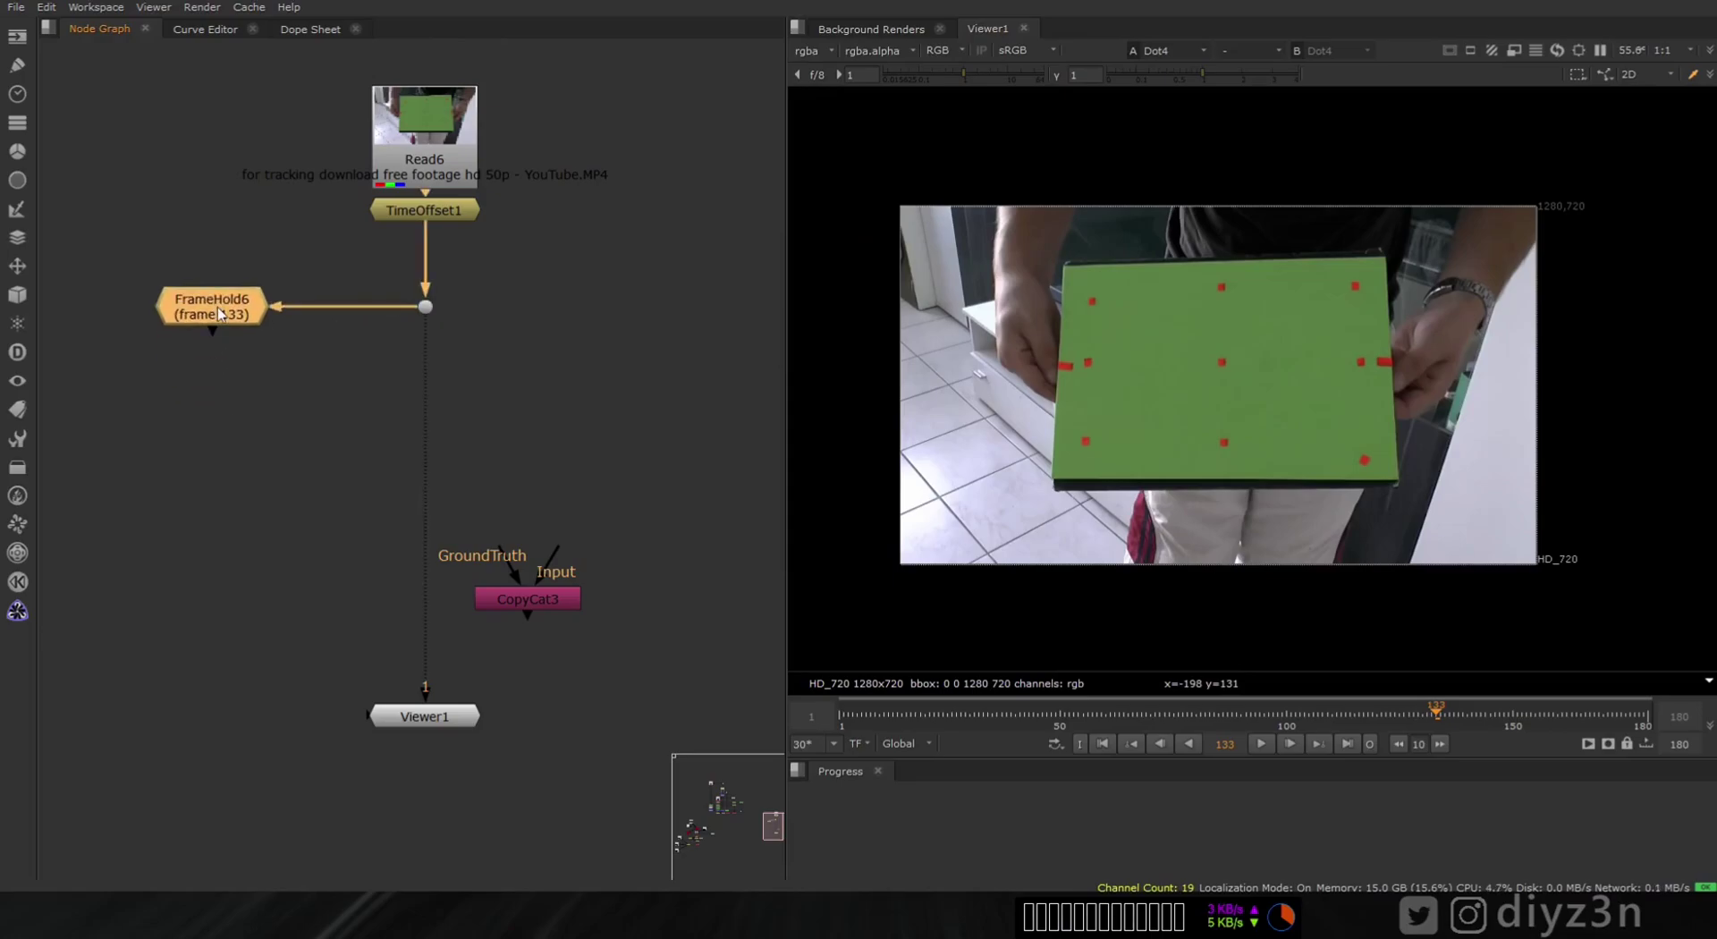
key(1)
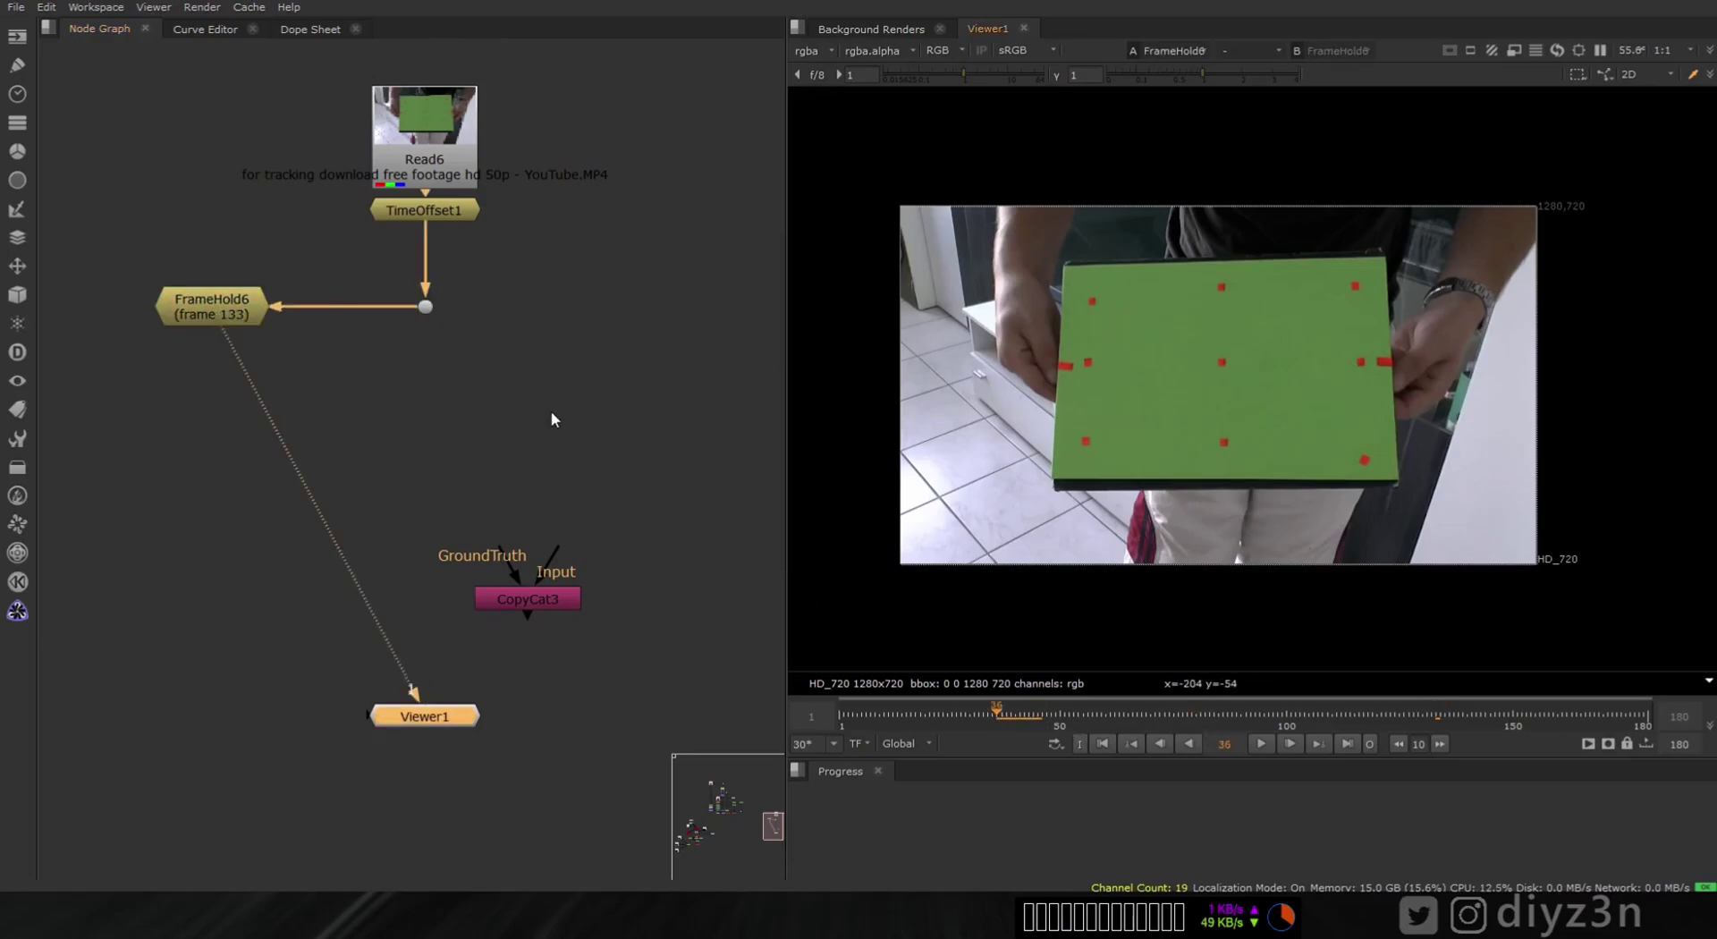
- Find frame 16 in the footage from the Dot and set FrameHold6 to hold that frame
click(427, 312)
key(1)
drag(1006, 719, 909, 728)
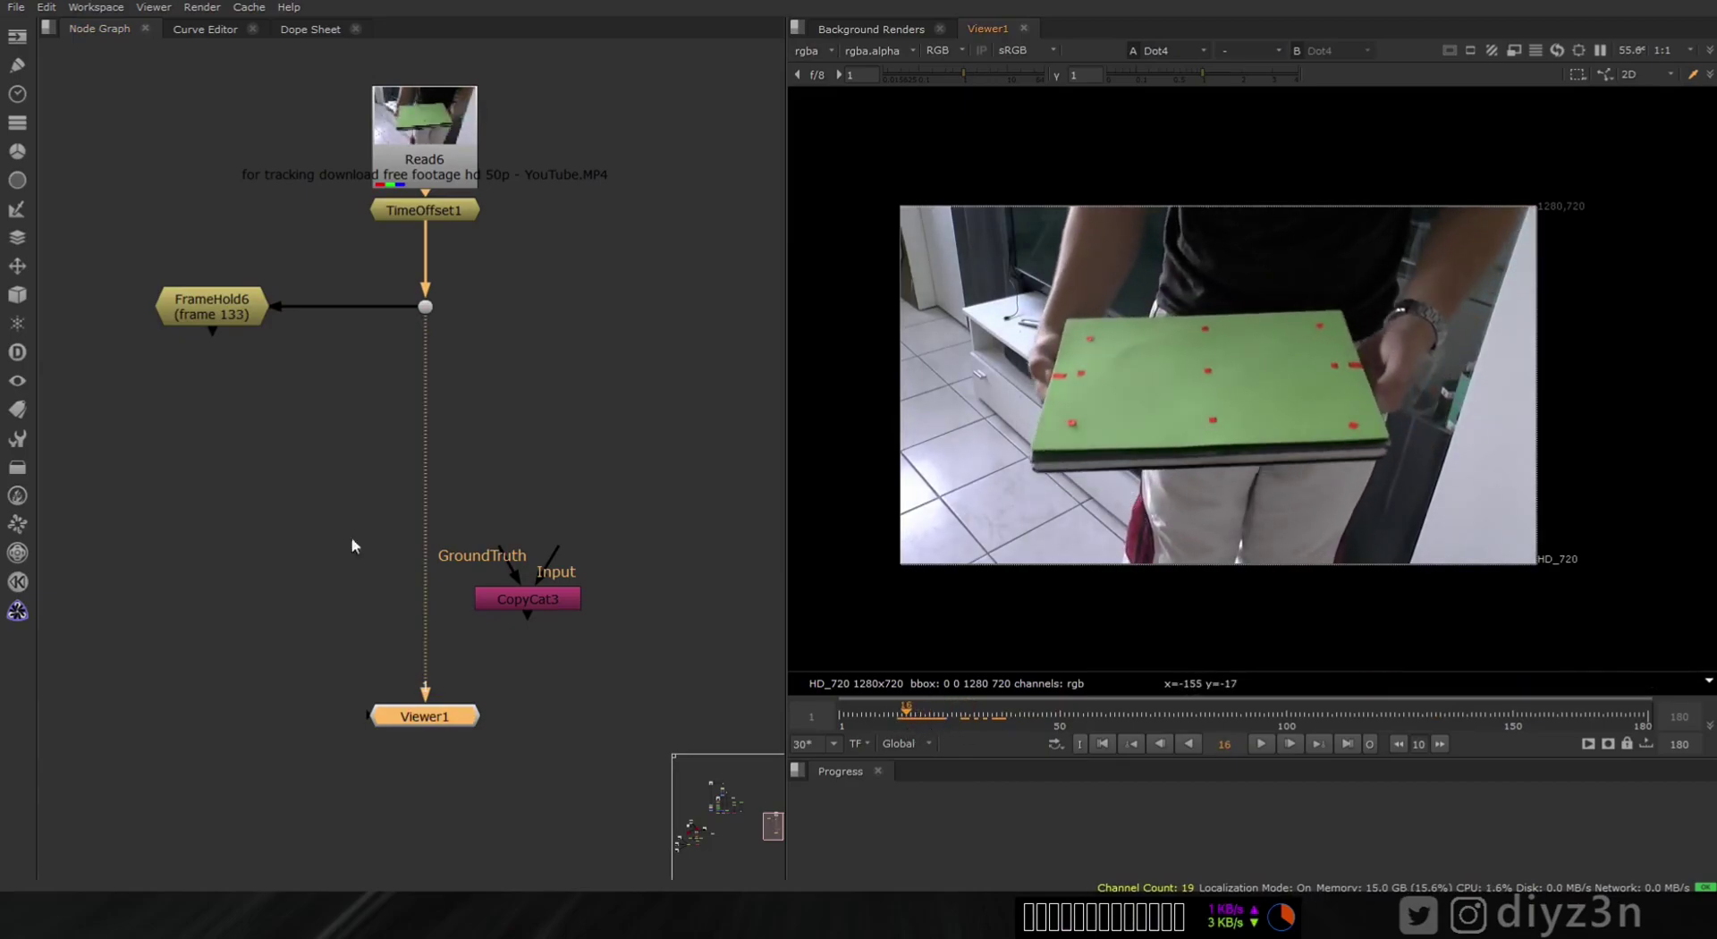
click(218, 318)
key(1)
double_click(217, 318)
click(541, 344)
click(836, 508)
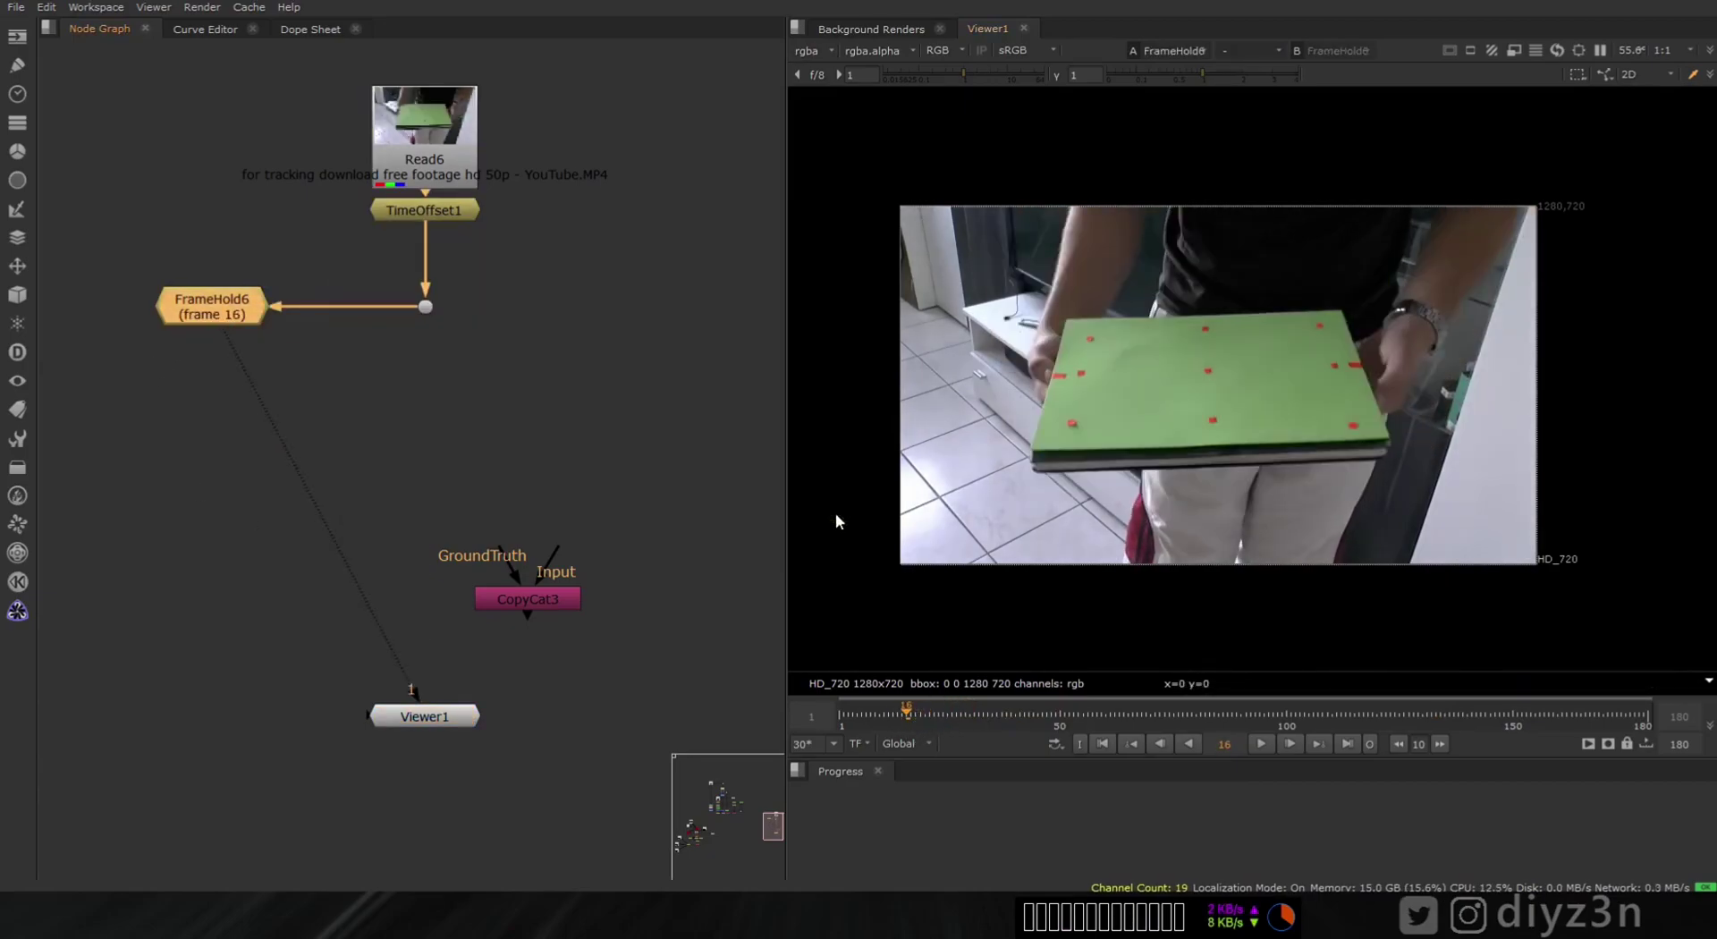
- Duplicate FrameHold6 and connect the copy directly below the Dot
key(ctrl+c)
key(ctrl+v)
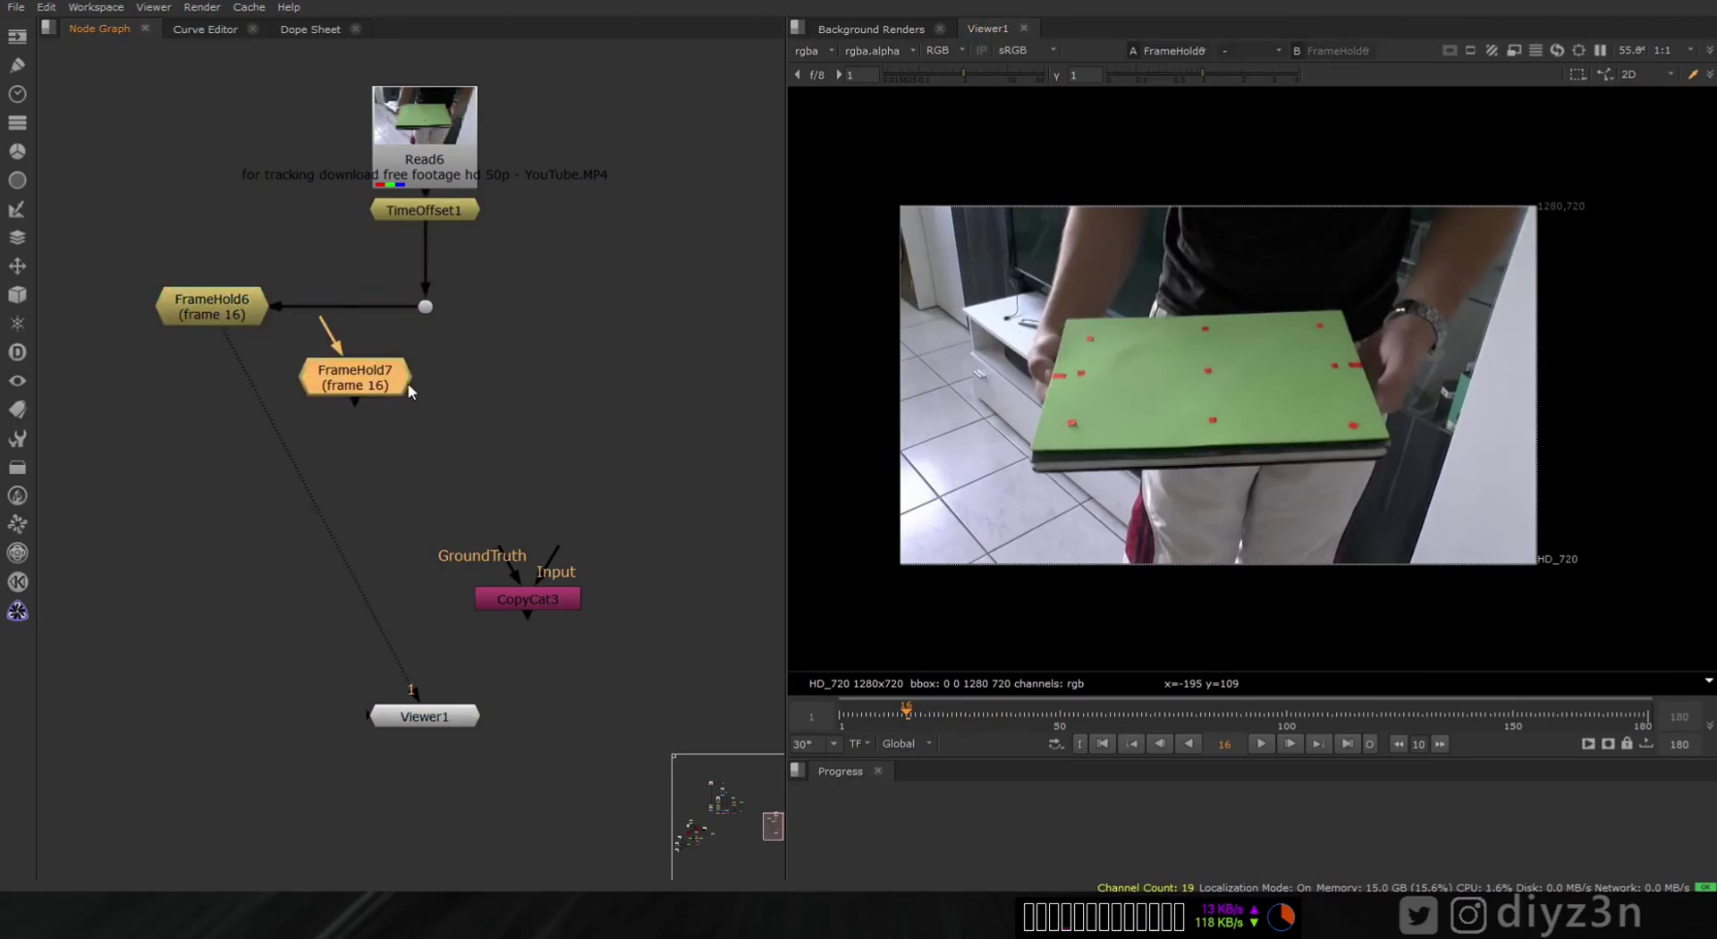
drag(370, 388, 440, 391)
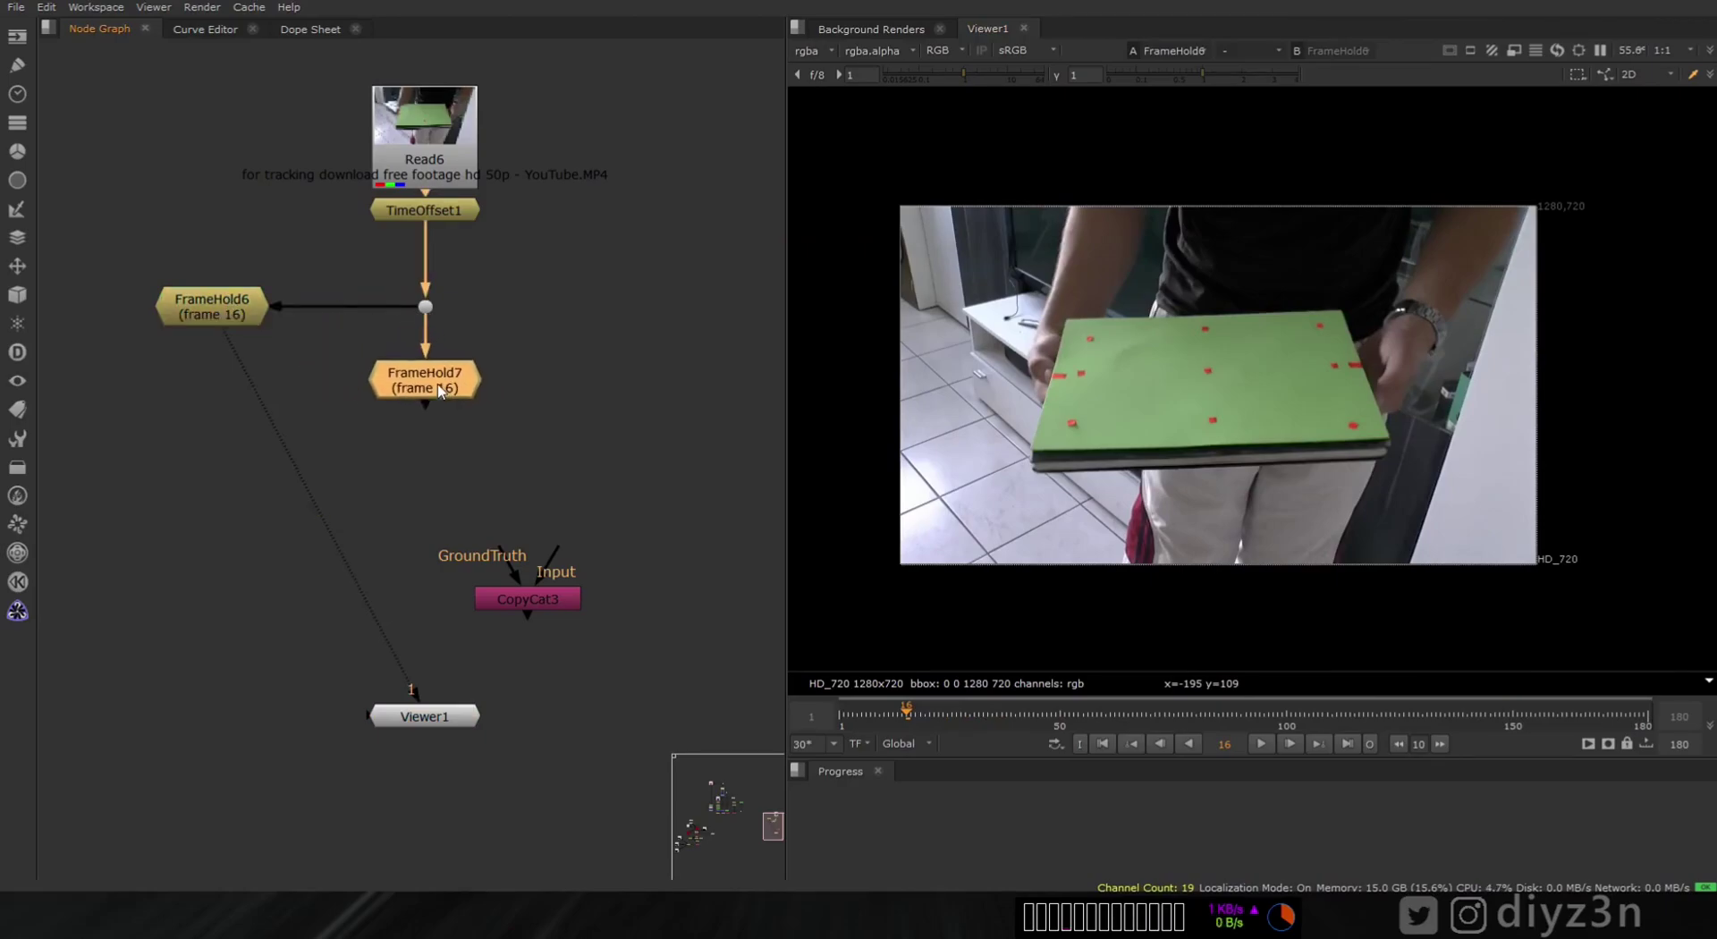
- Find frame 66 in the footage from the Dot and set FrameHold7 to hold that frame
key(1)
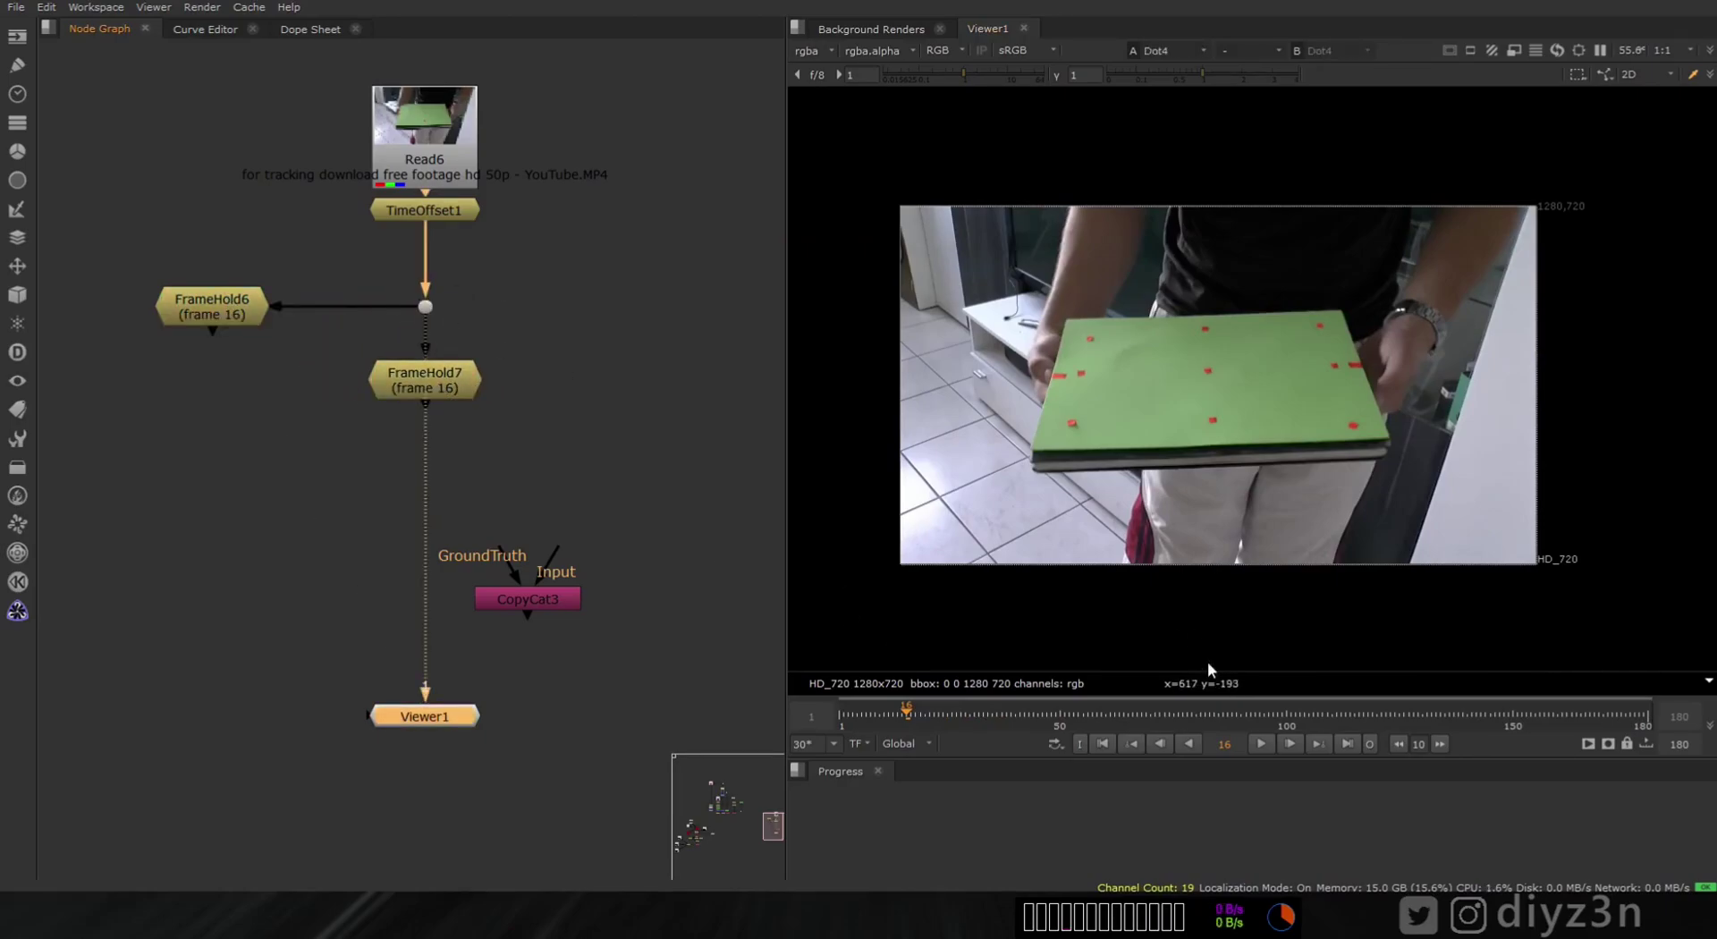
drag(962, 716, 1136, 713)
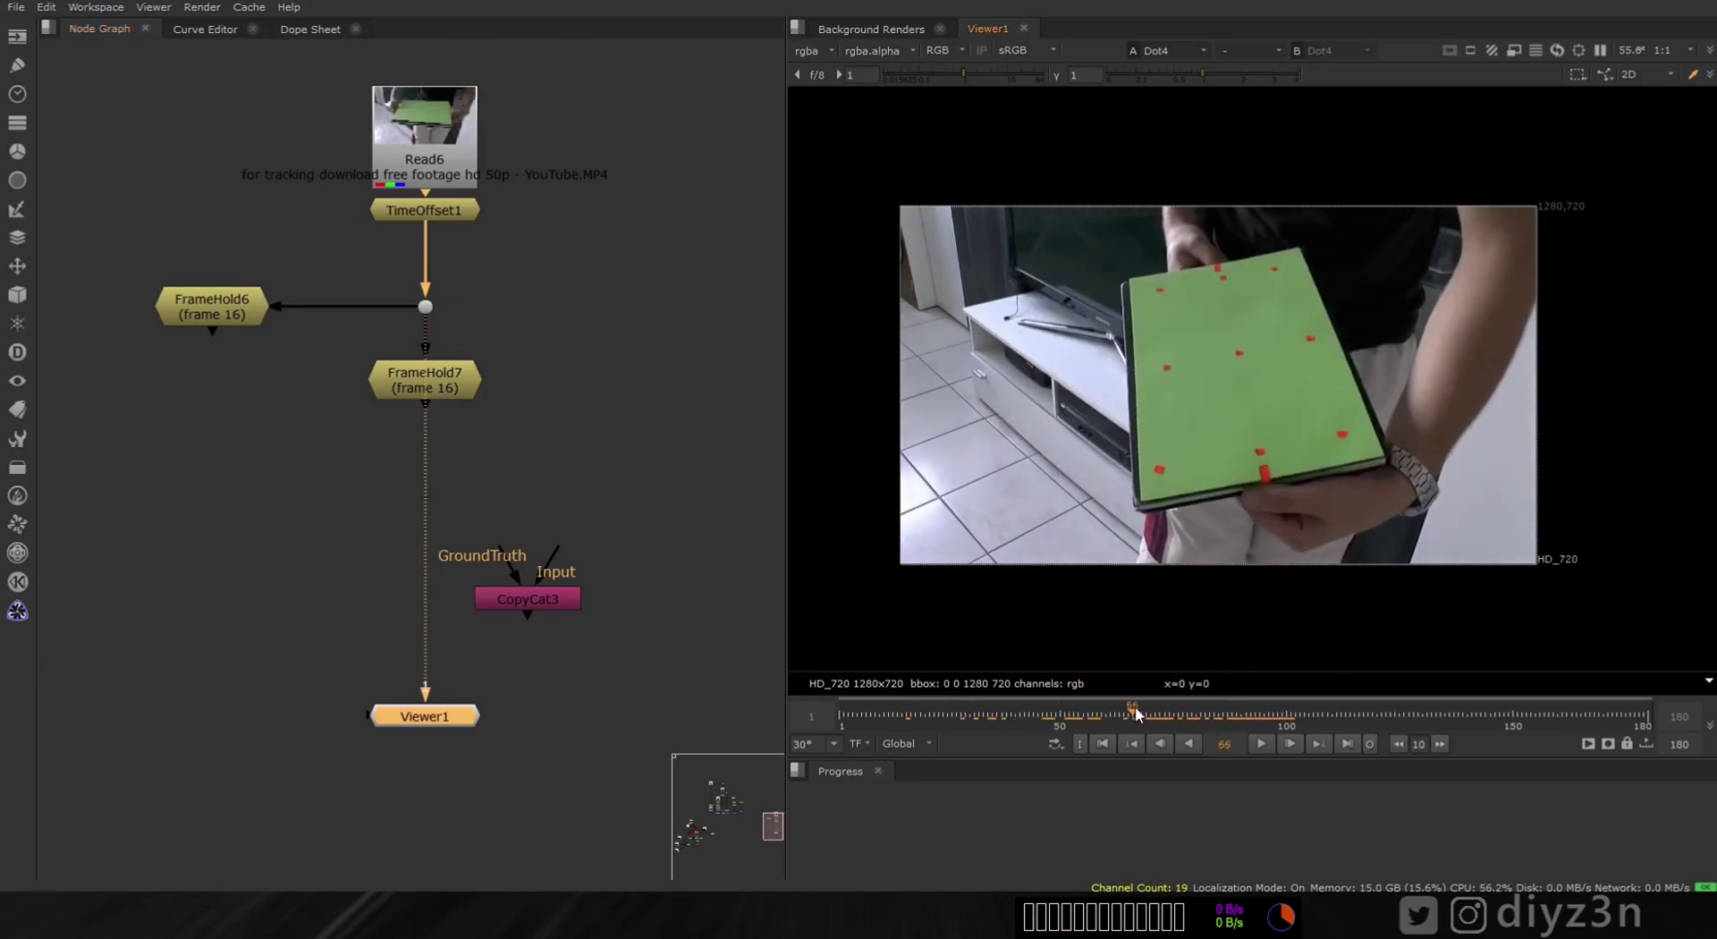
double_click(375, 383)
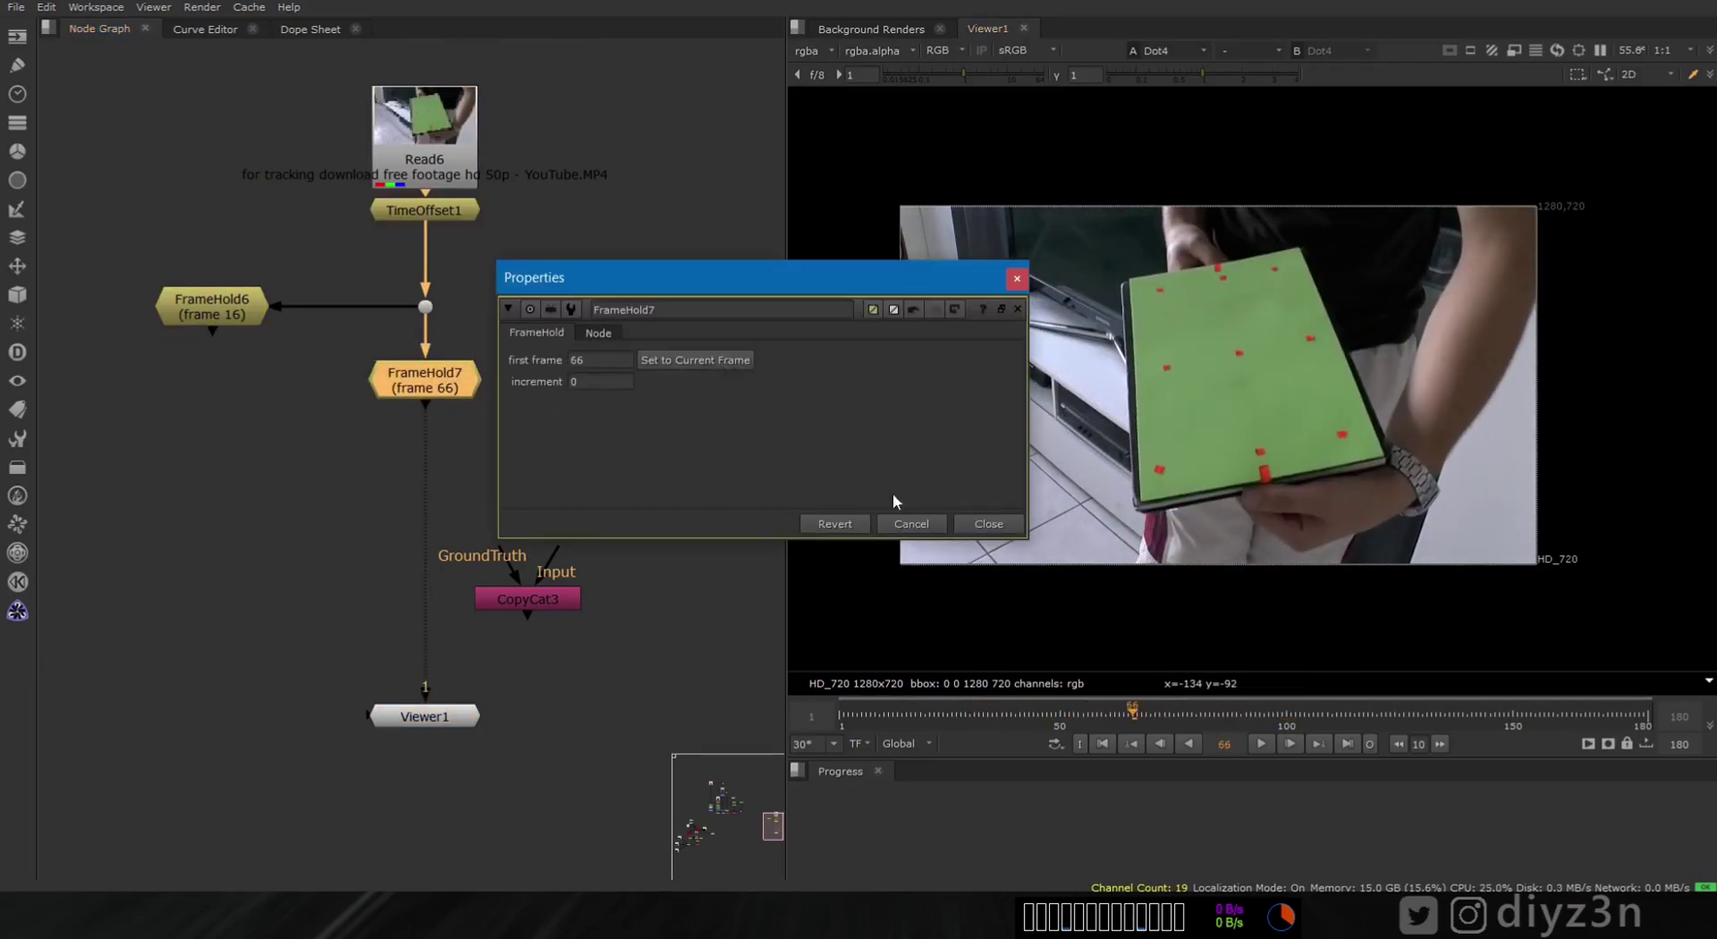
click(987, 523)
- Move the CopyCat node farther away from the FrameHold nodes, out beside Viewer1
middle_drag(653, 450, 656, 439)
drag(549, 598, 683, 696)
middle_drag(331, 401, 341, 402)
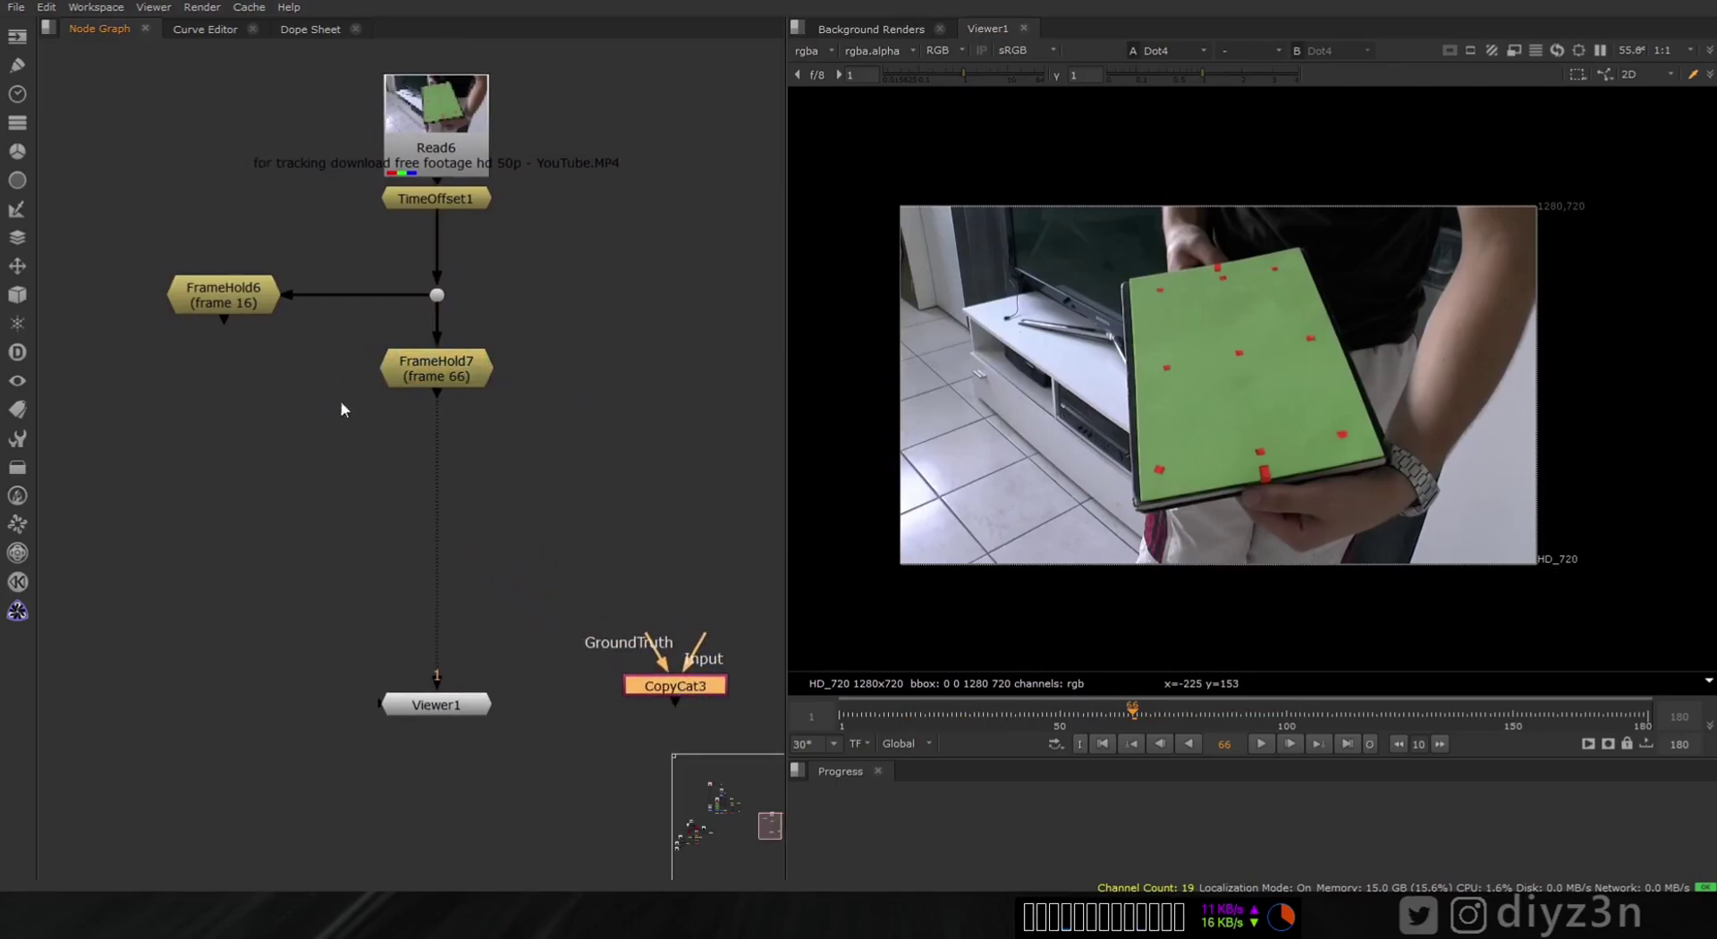
- Add an AppendClip node with default settings and place it below the FrameHold nodes
scroll(341, 401, up, 2)
key(Tab)
text(a)
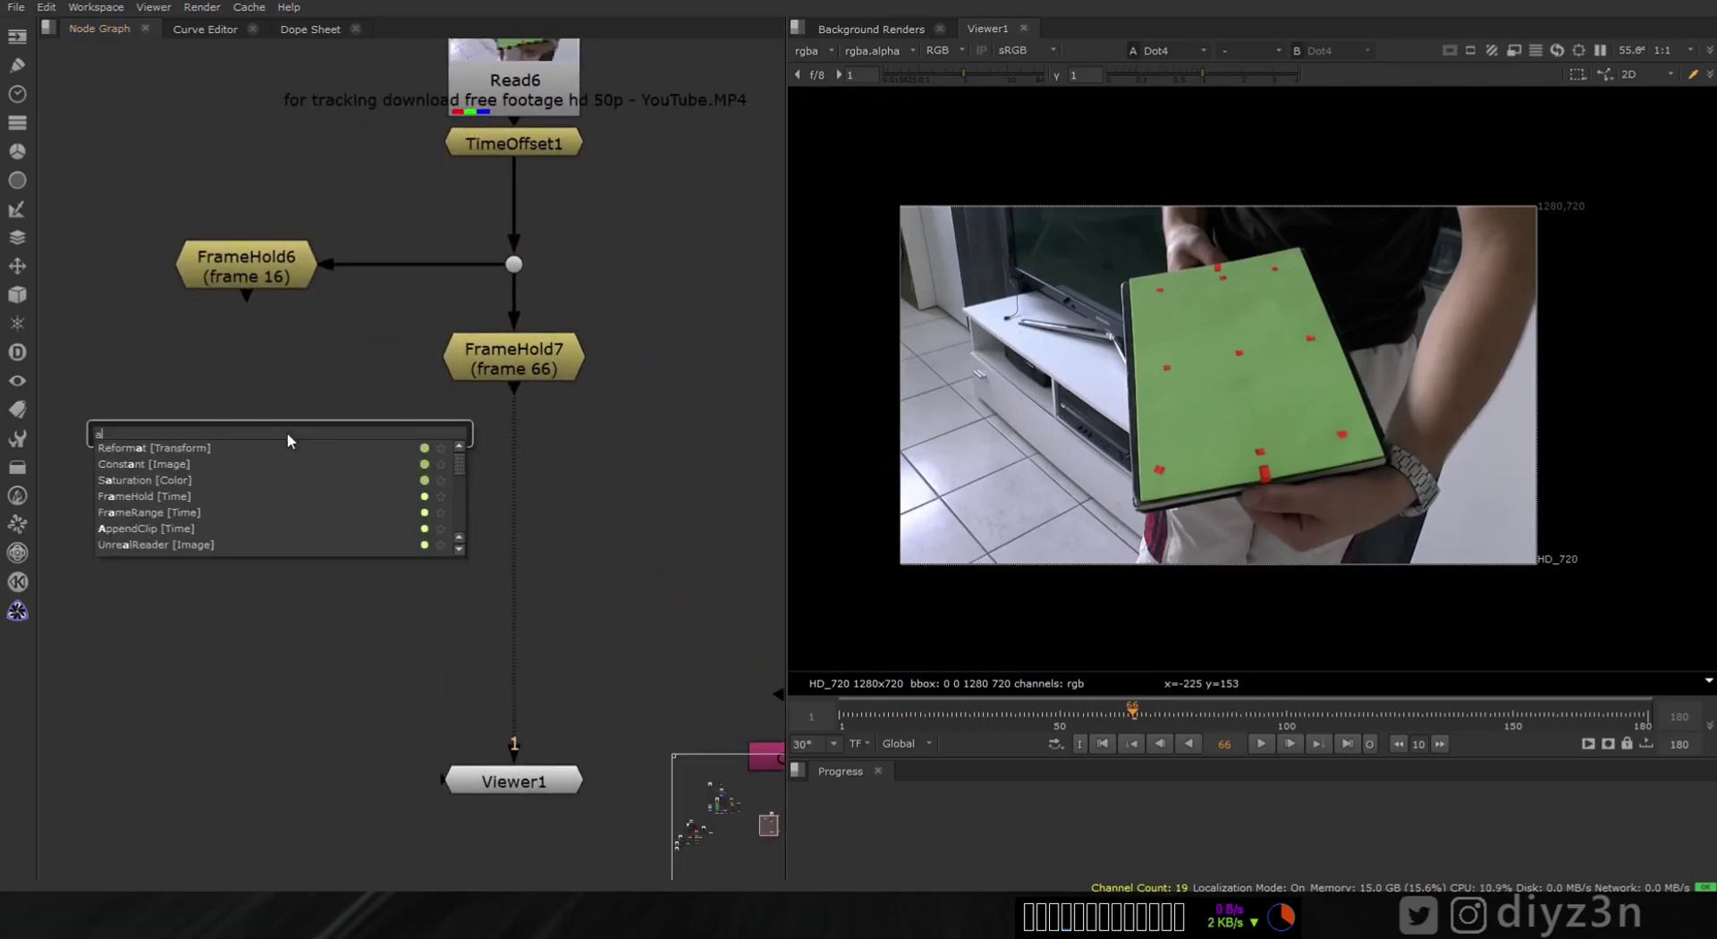
text(p)
click(192, 448)
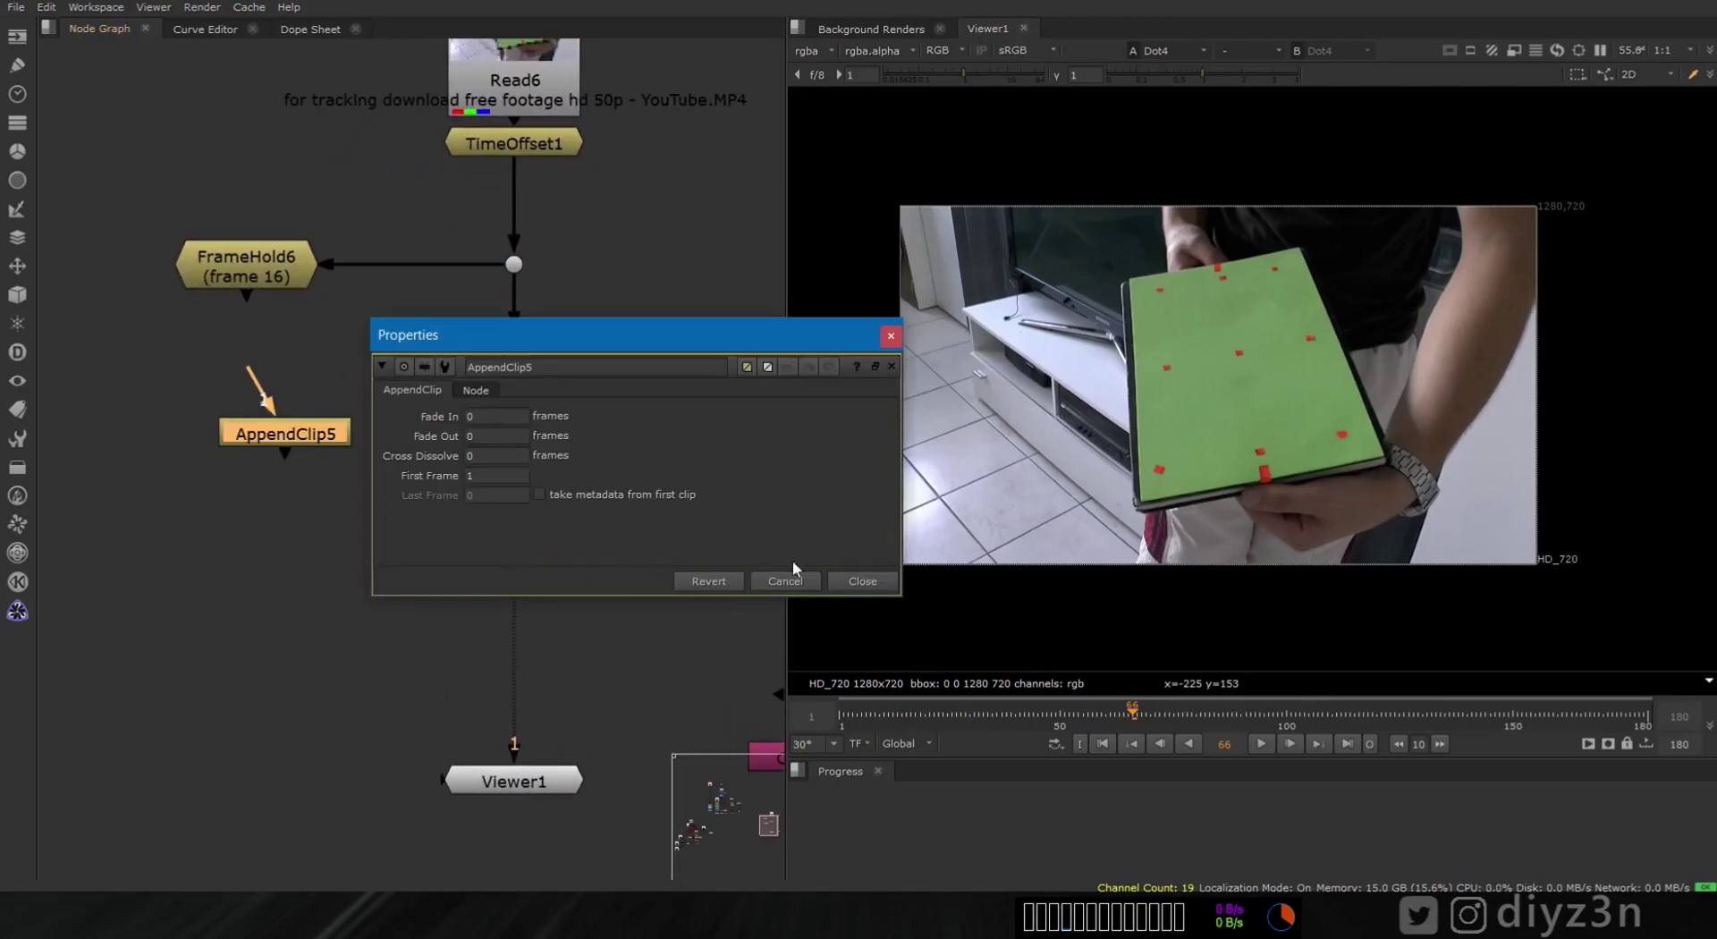
click(844, 581)
drag(351, 447, 671, 512)
- Place FrameHold7 beside the Dot, connect FrameHold6 and FrameHold7 as AppendClip5's inputs 1 and 2, and view the result
drag(517, 369, 653, 277)
drag(592, 440, 269, 273)
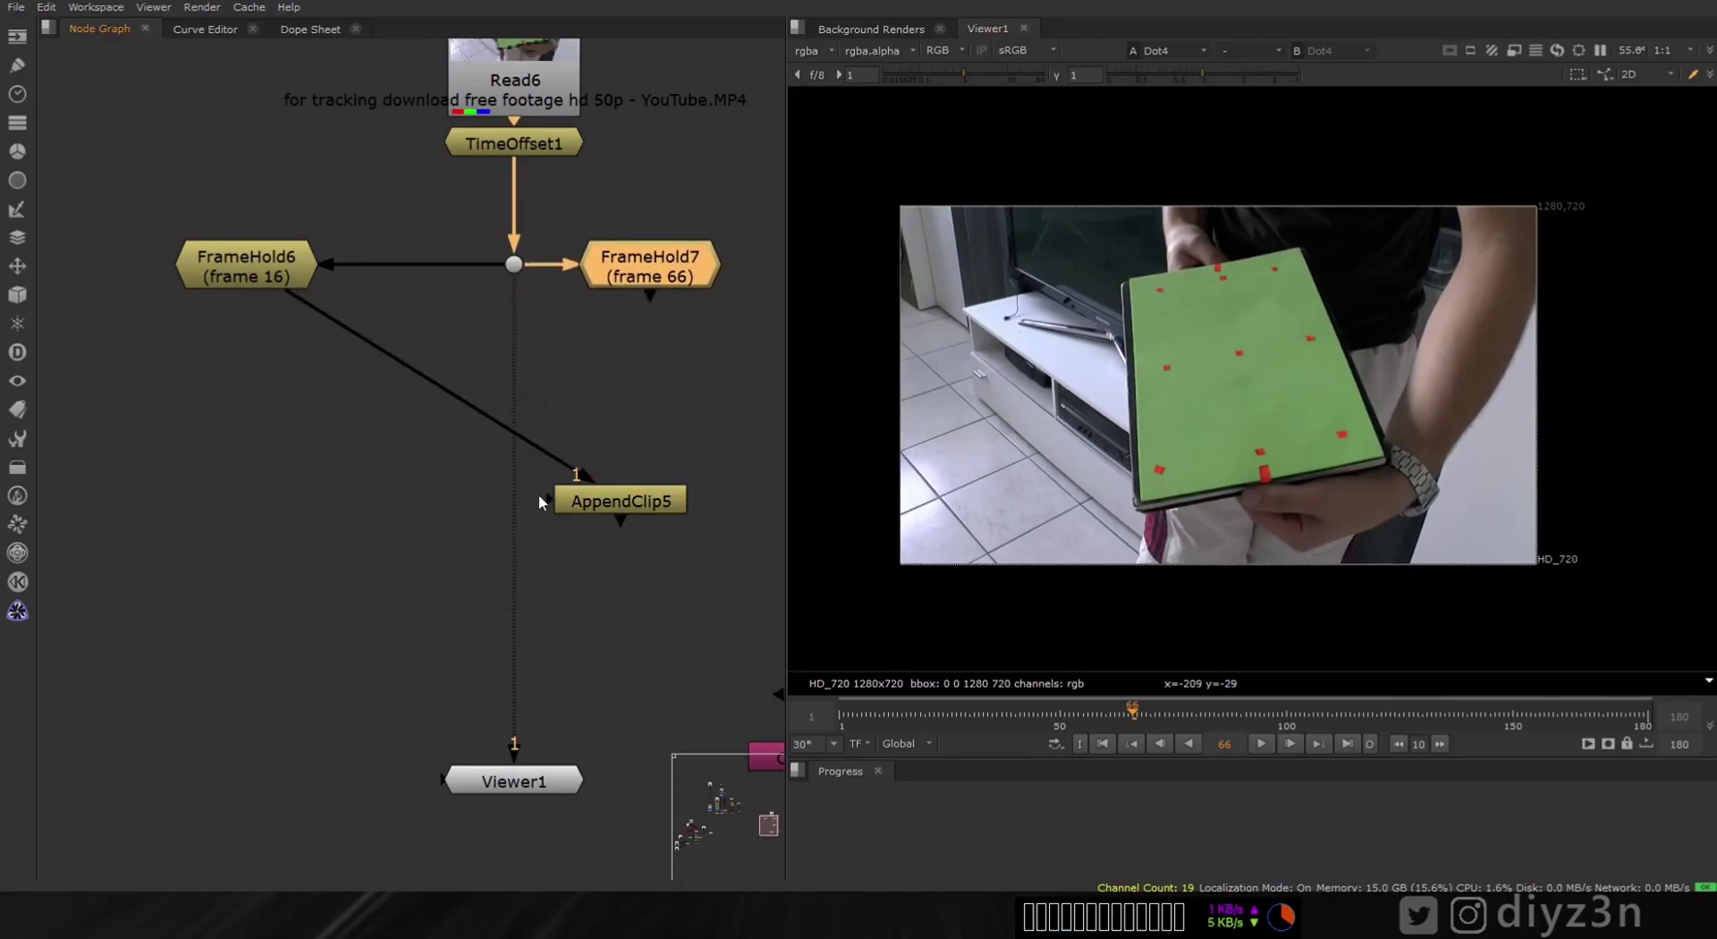
drag(624, 294, 627, 279)
drag(624, 503, 654, 419)
key(1)
middle_drag(639, 500, 531, 456)
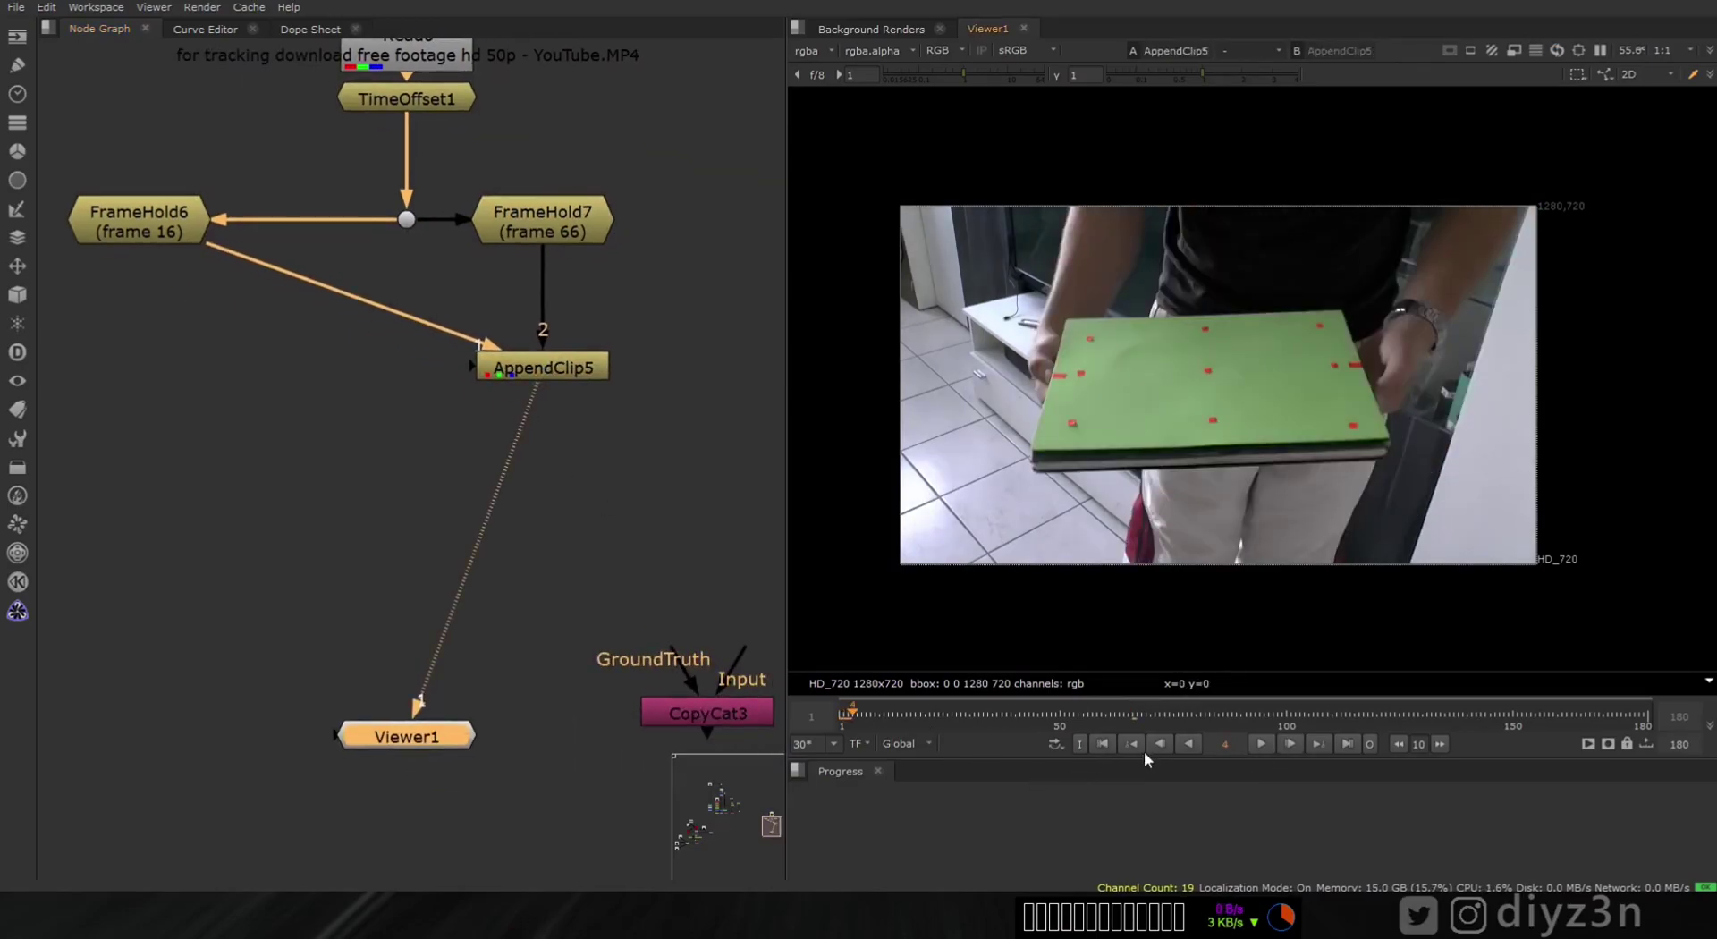
- Insert a FrameRange node between TimeOffset1 and the Dot
middle_drag(317, 298, 383, 578)
drag(325, 196, 494, 265)
click(529, 312)
key(Tab)
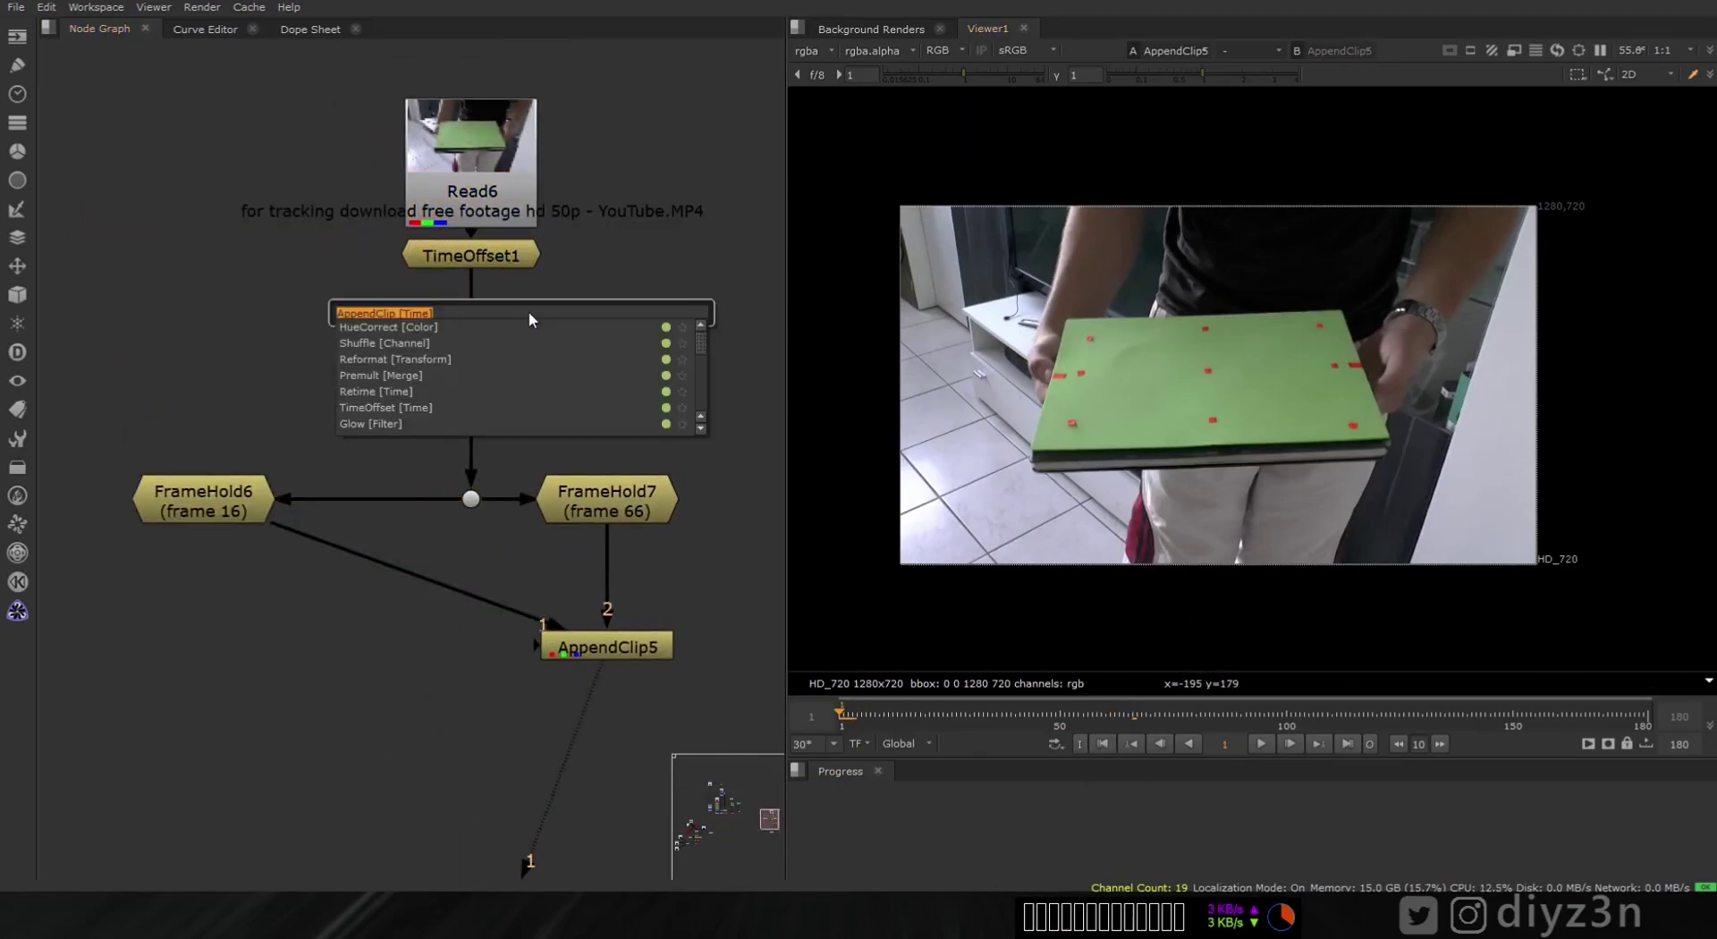
text(frame)
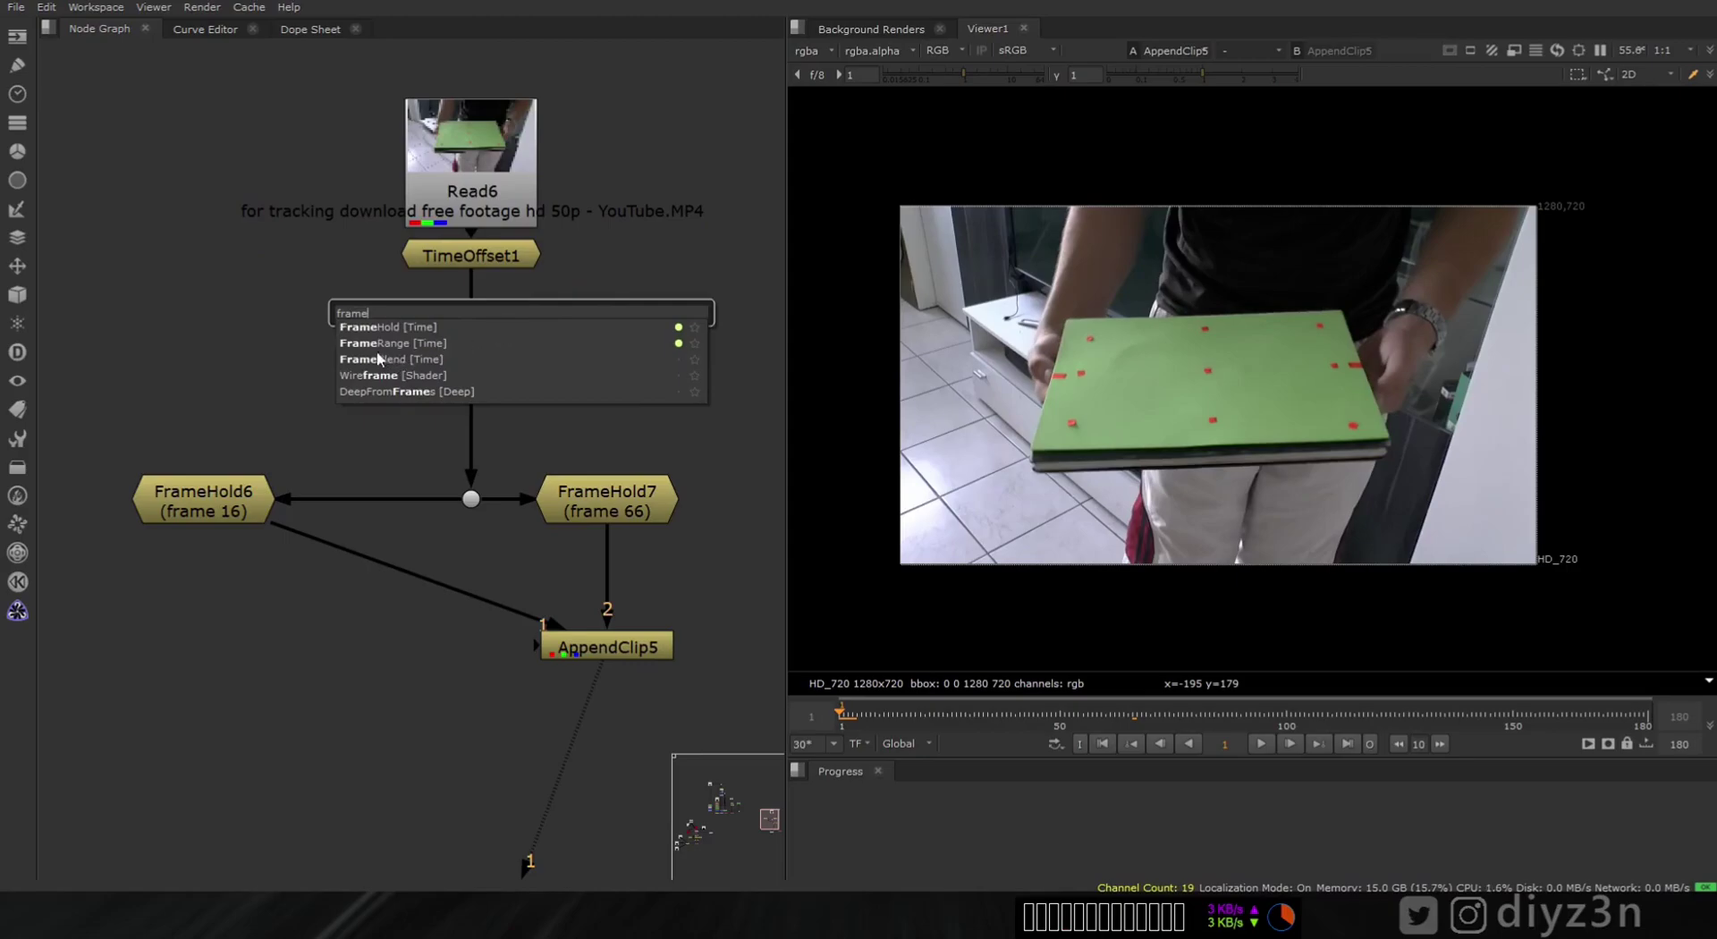
click(394, 342)
drag(507, 314, 450, 365)
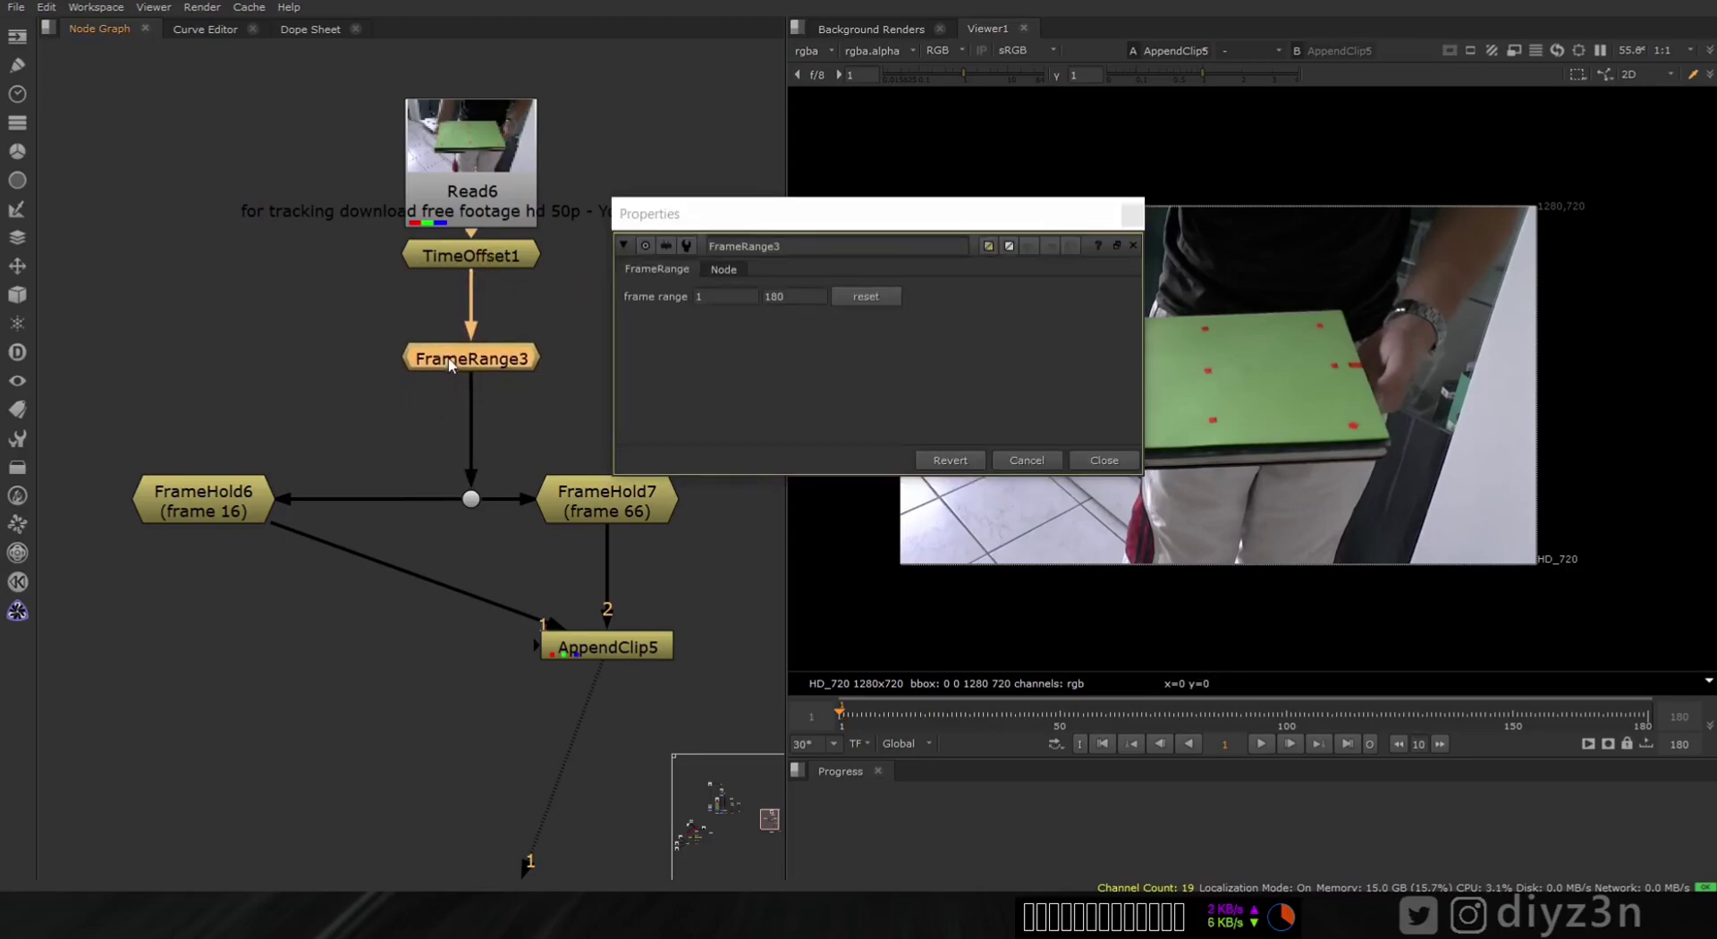
- Edit the end frame of FrameRange3 and step through the appended frames to check them
drag(782, 302, 755, 297)
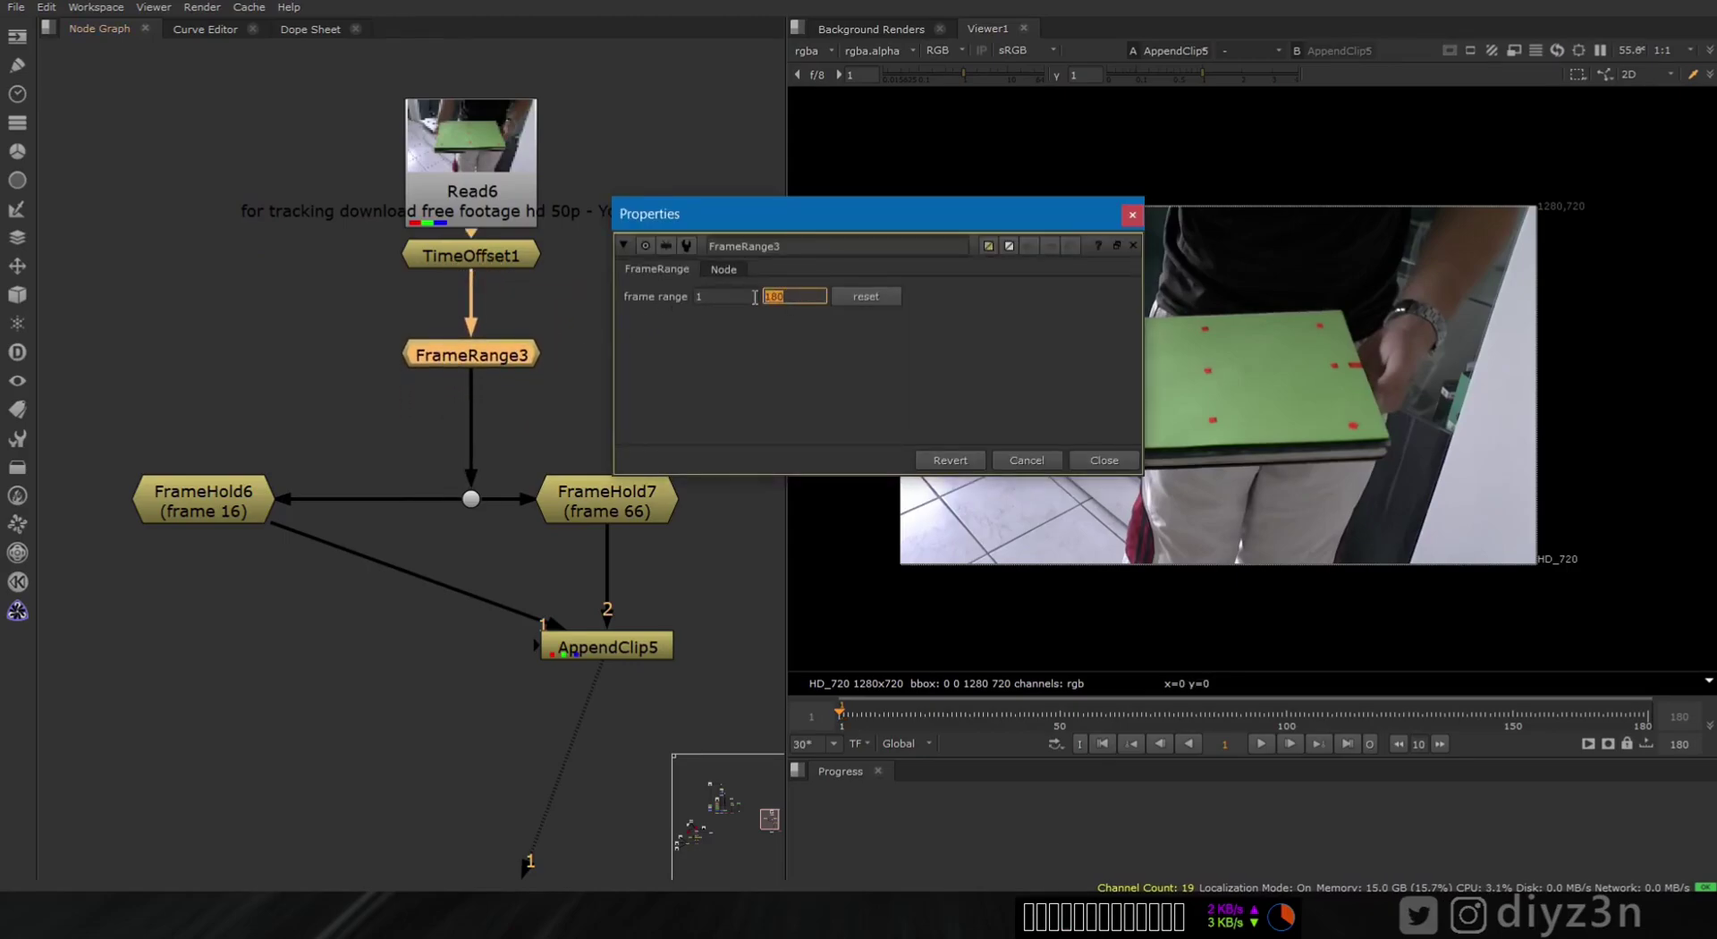
click(1107, 462)
click(1168, 748)
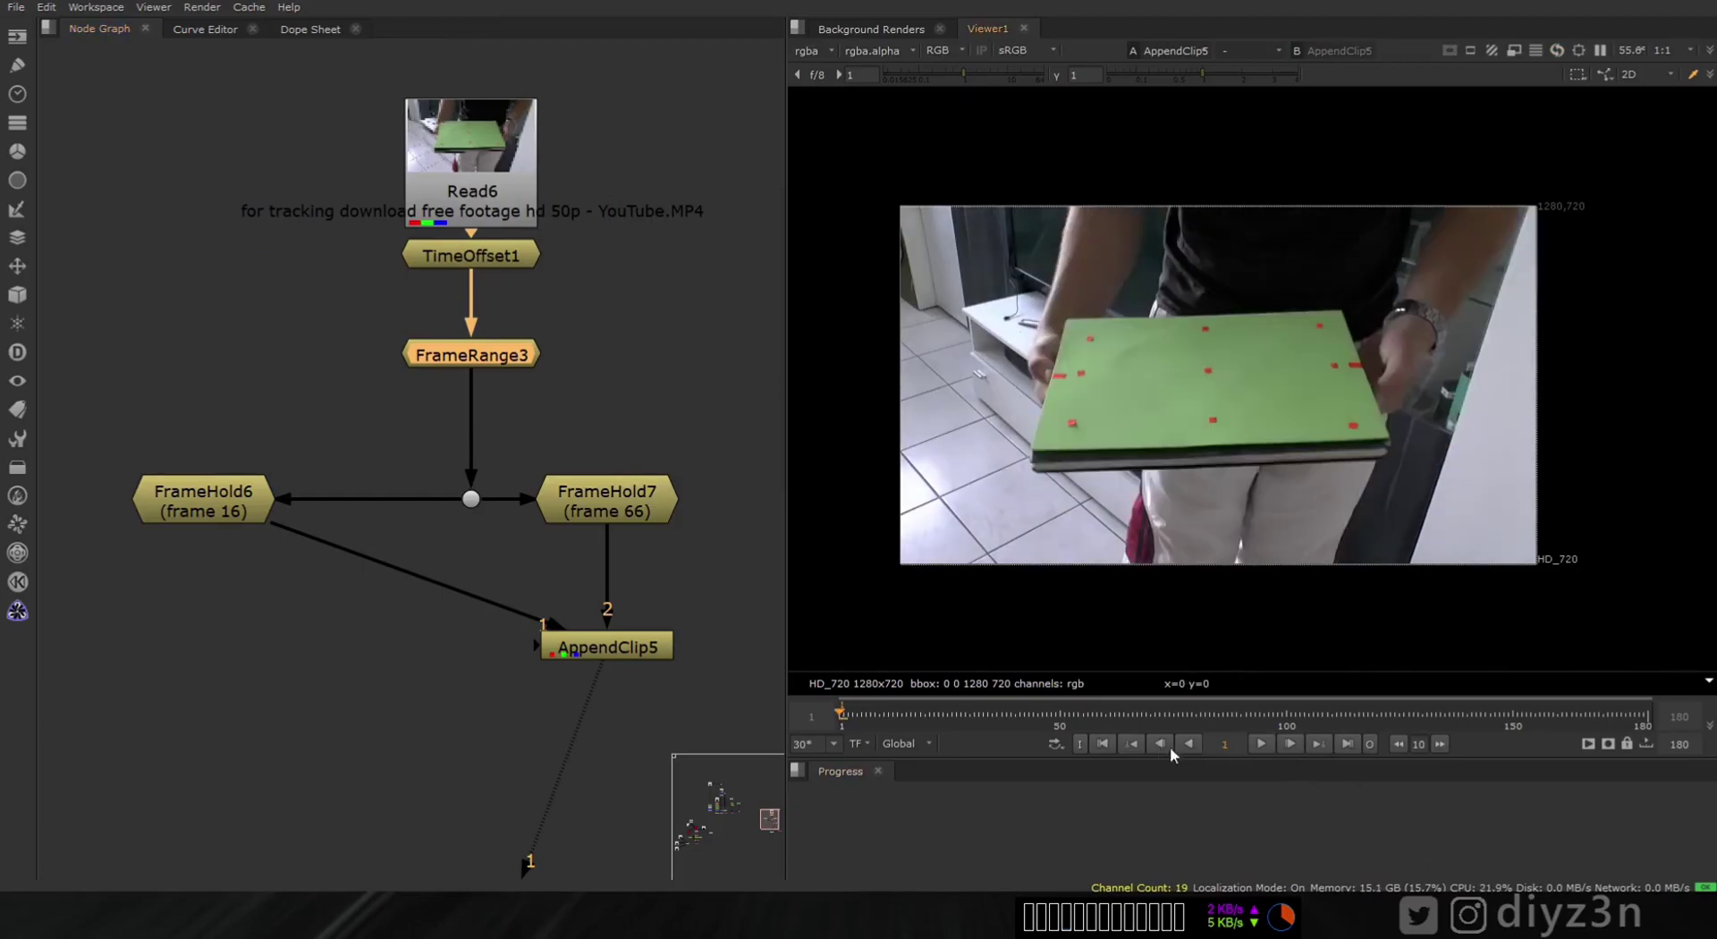
click(1288, 749)
click(1157, 745)
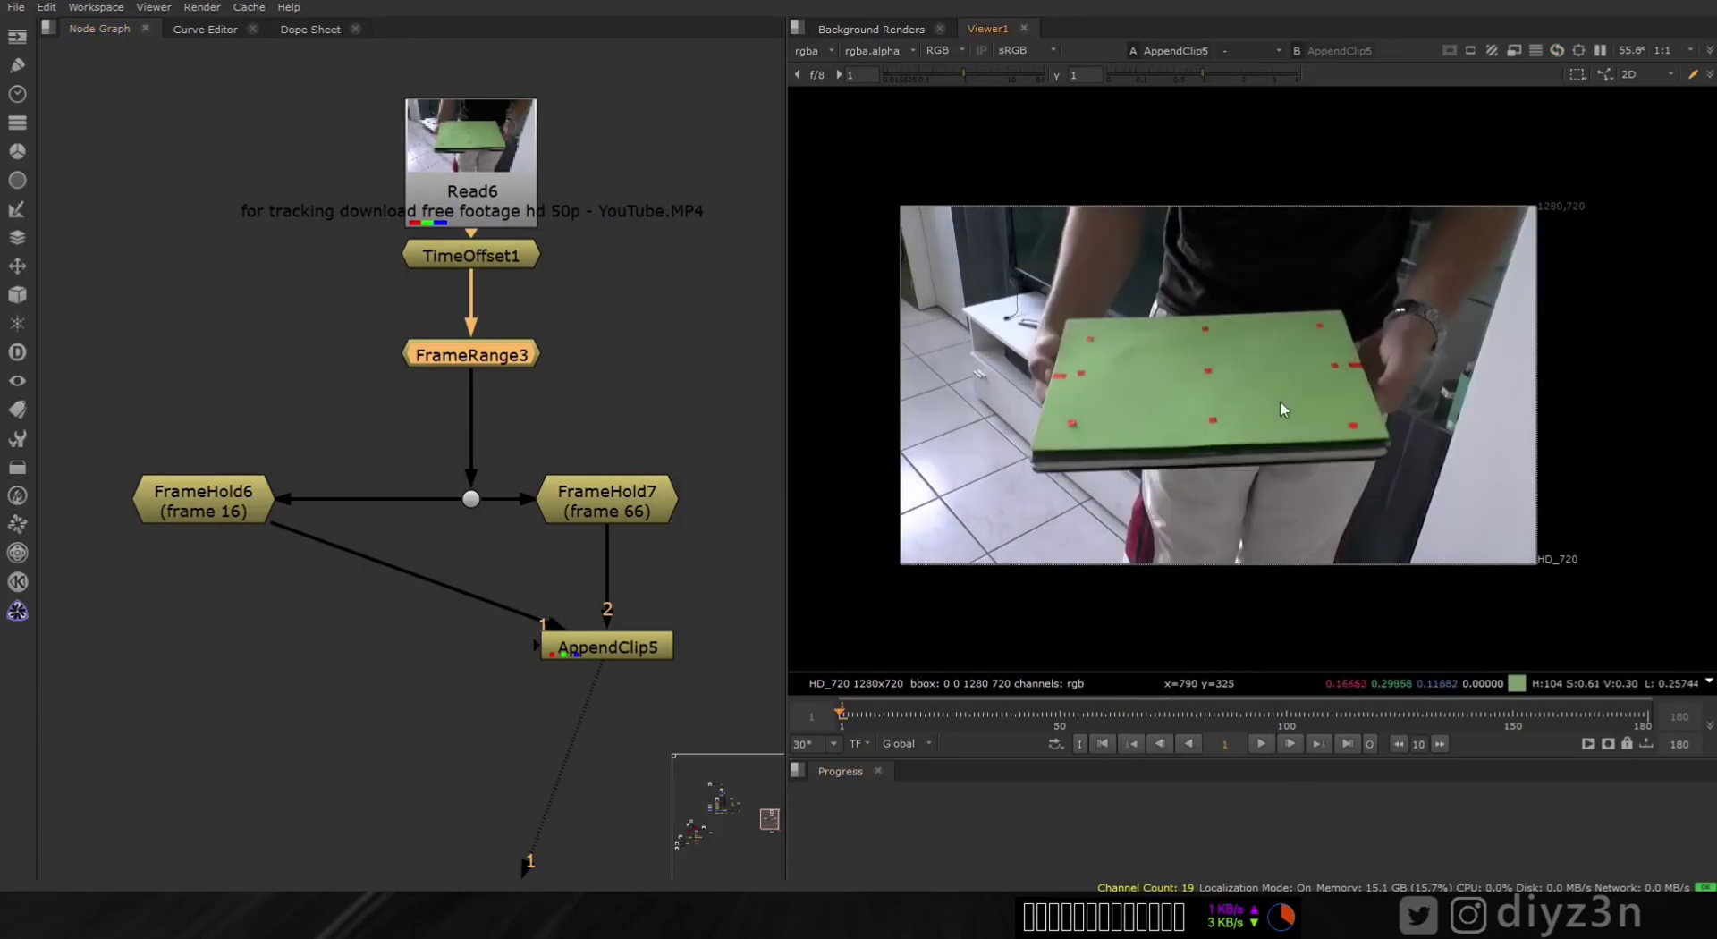
- Connect the CopyCat node's Input to AppendClip5 and place the node below it
middle_drag(232, 598, 284, 346)
middle_drag(539, 759, 385, 676)
drag(617, 744, 312, 603)
drag(445, 464, 469, 394)
drag(329, 613, 486, 614)
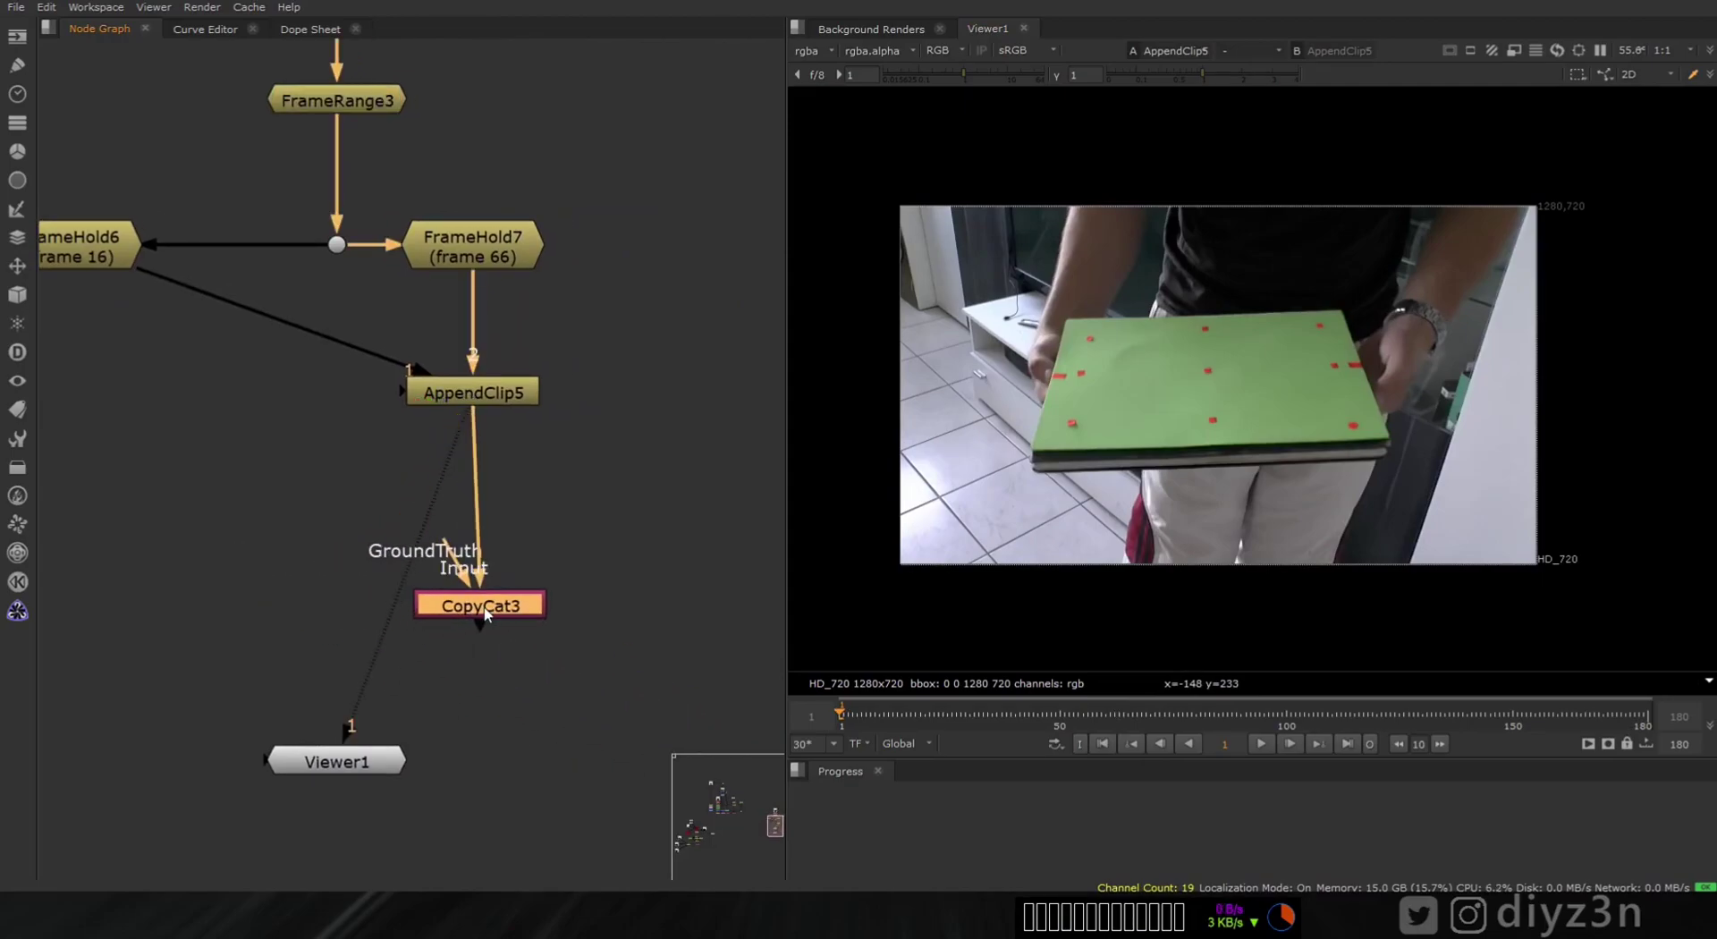
- Show FrameHold6 in the viewer
middle_drag(250, 534, 377, 553)
drag(592, 601, 255, 660)
middle_drag(250, 388, 307, 383)
scroll(307, 383, up, 1)
click(302, 286)
key(1)
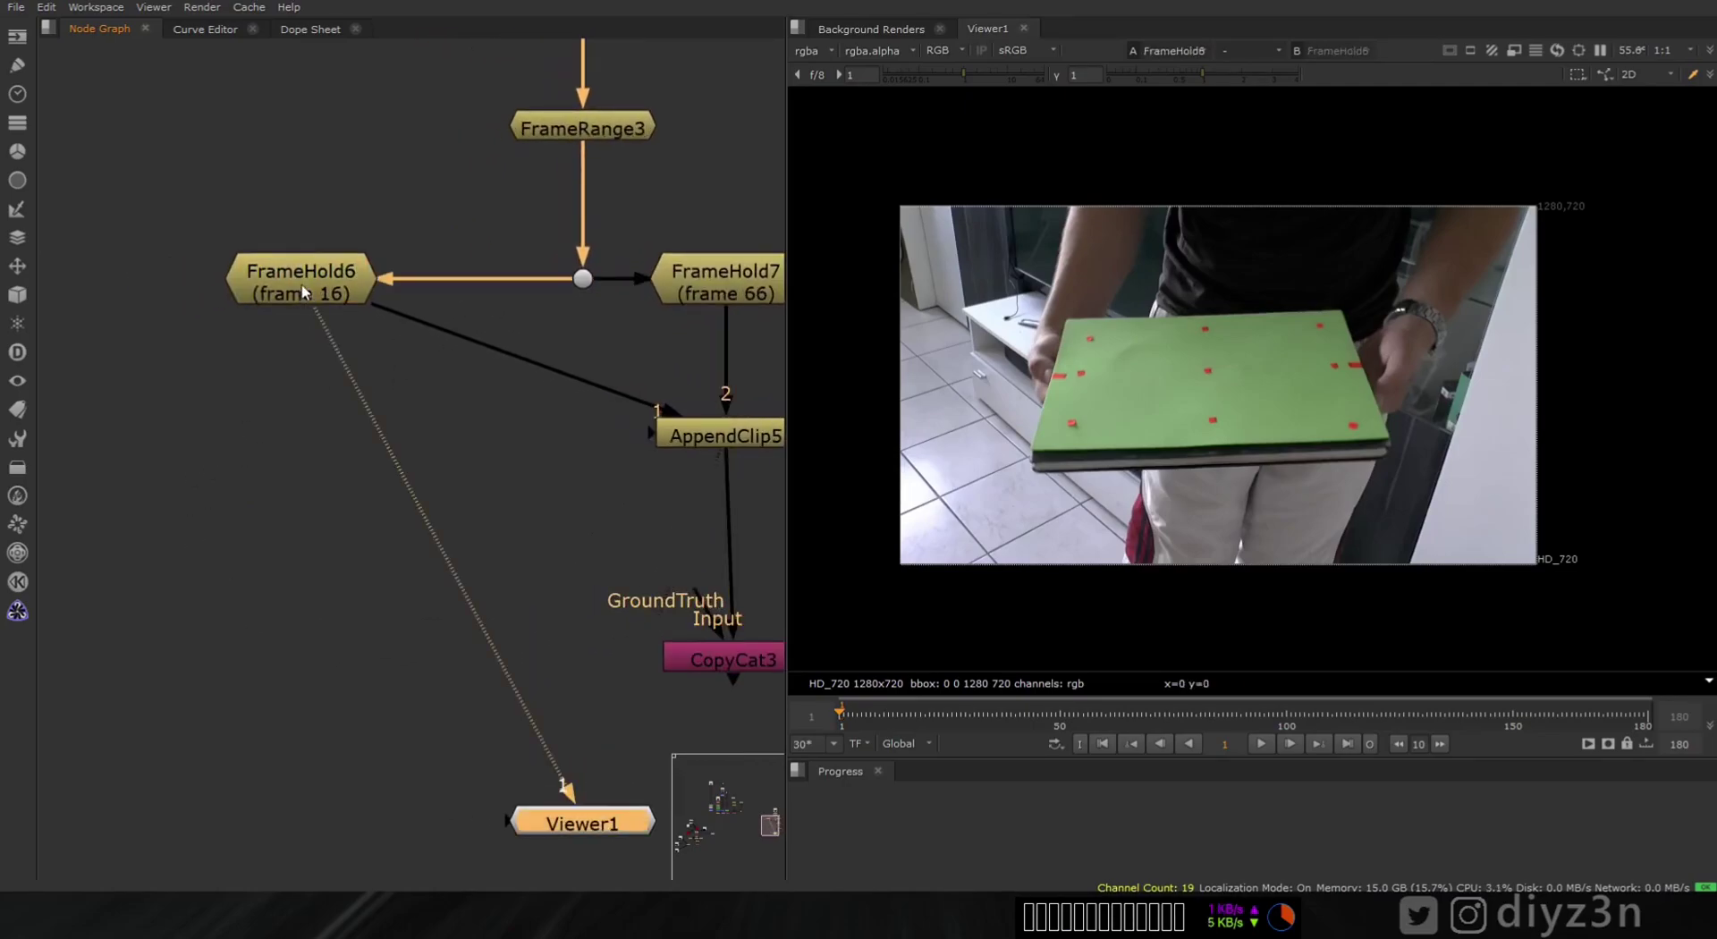
- Add a RotoPaint node directly below FrameHold6 and open its properties beside the viewer image
click(303, 417)
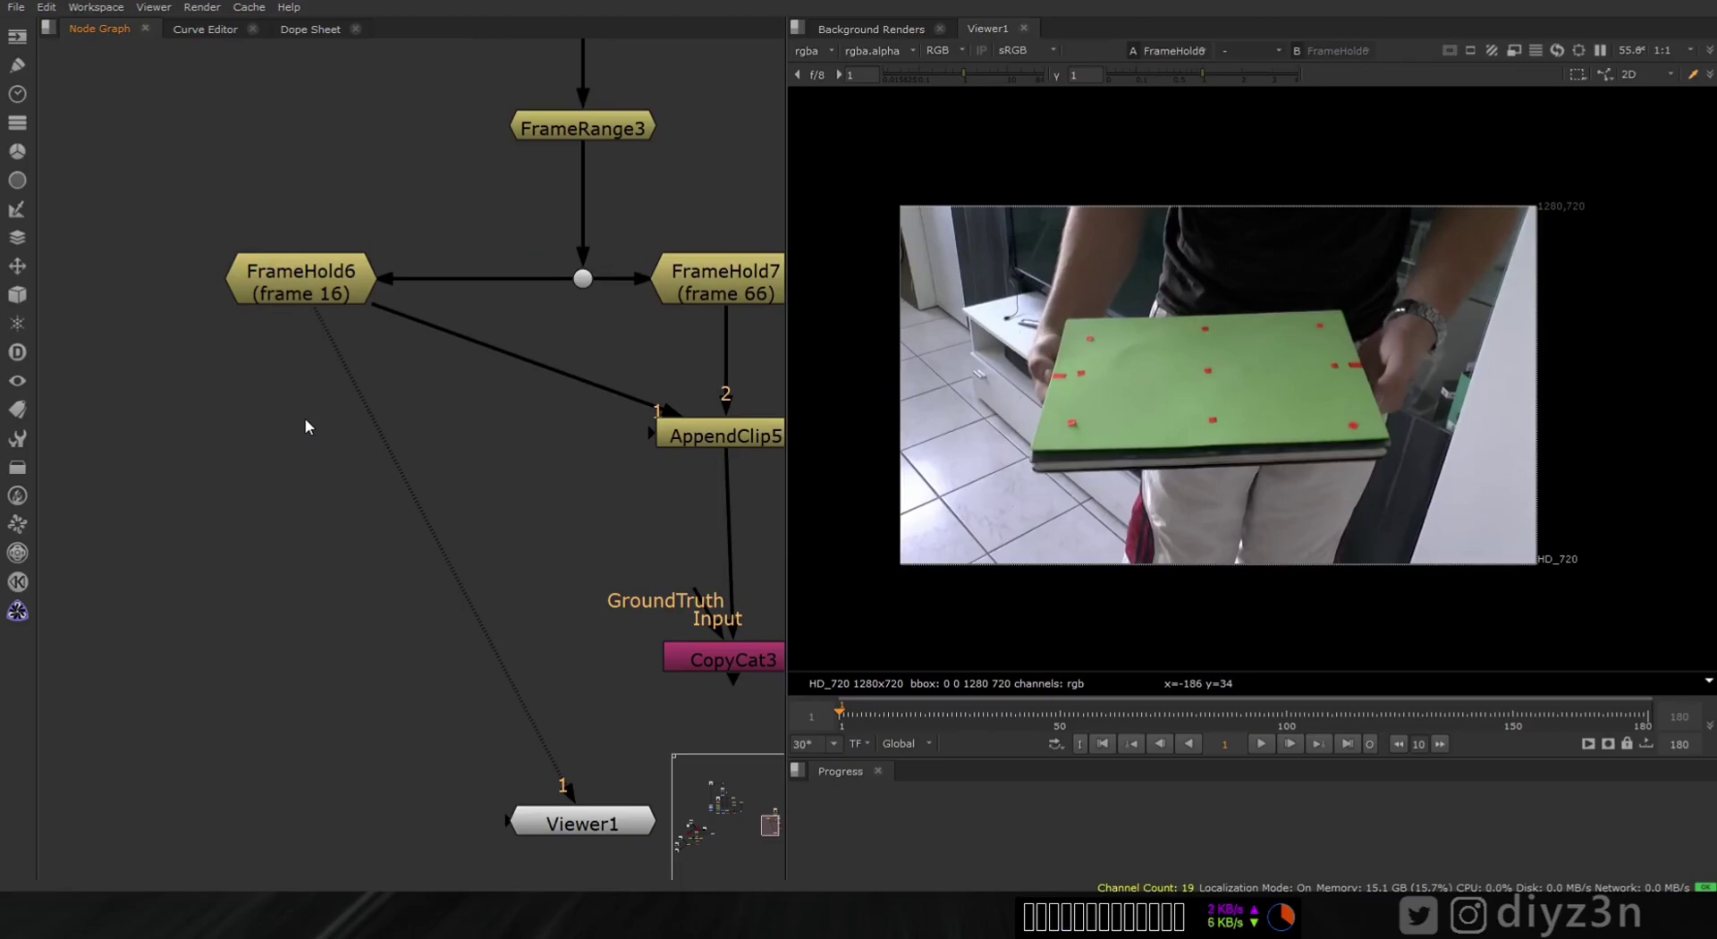
key(Tab)
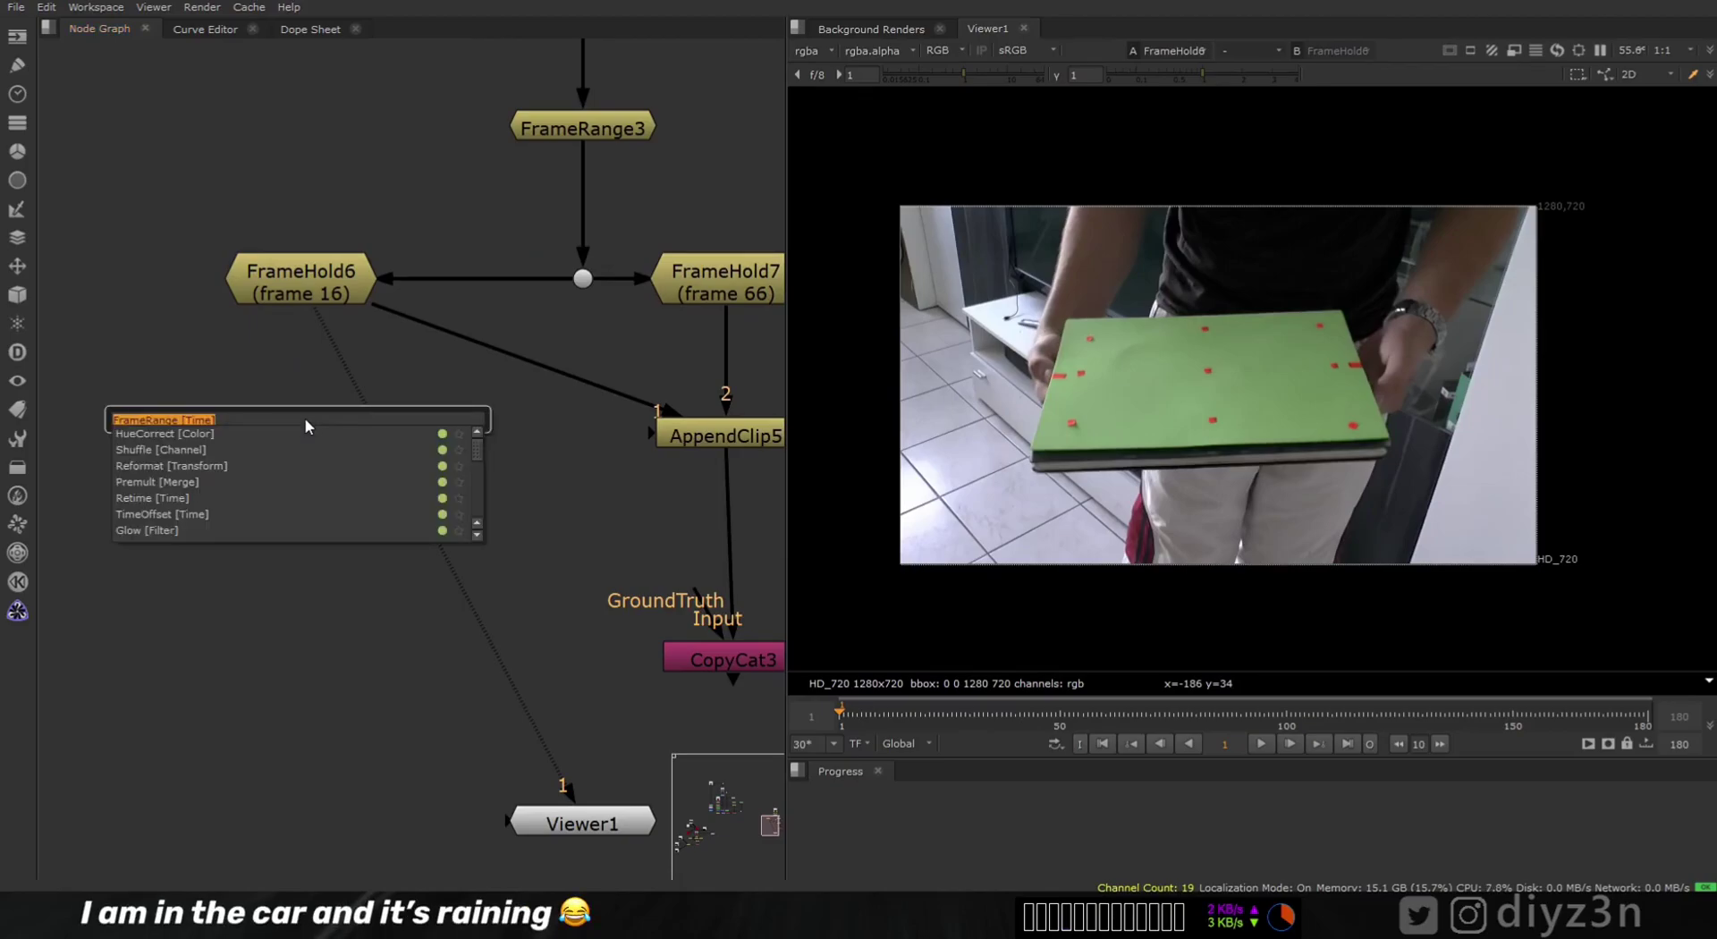
click(238, 370)
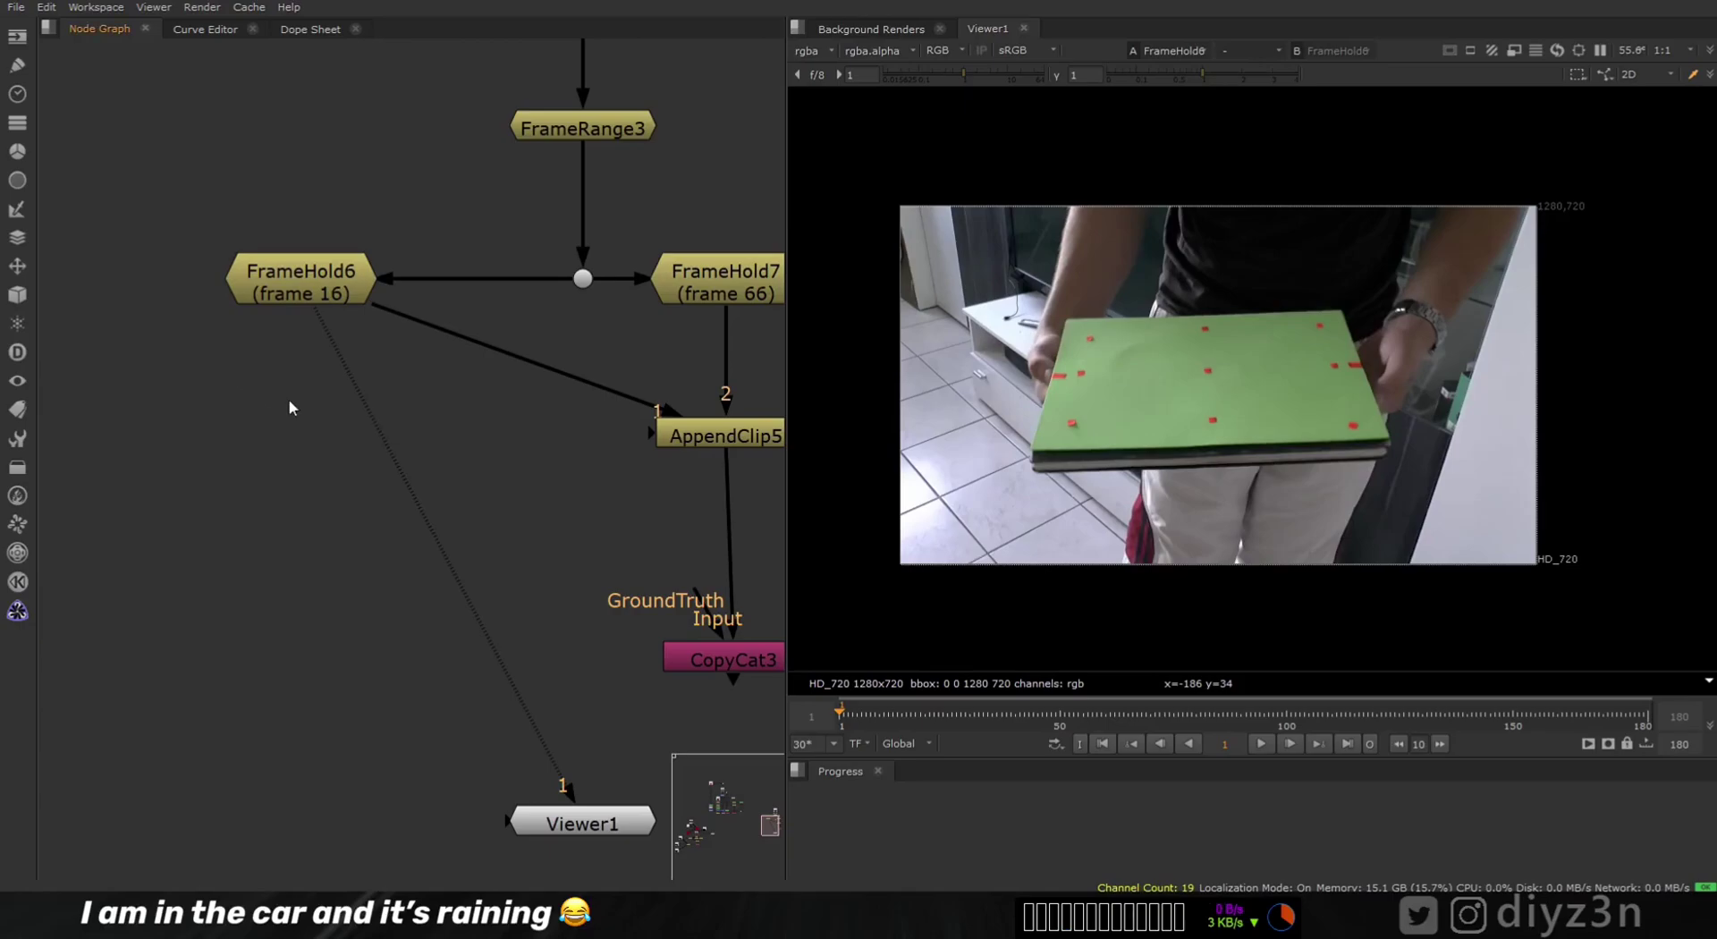
key(p)
drag(318, 420, 311, 383)
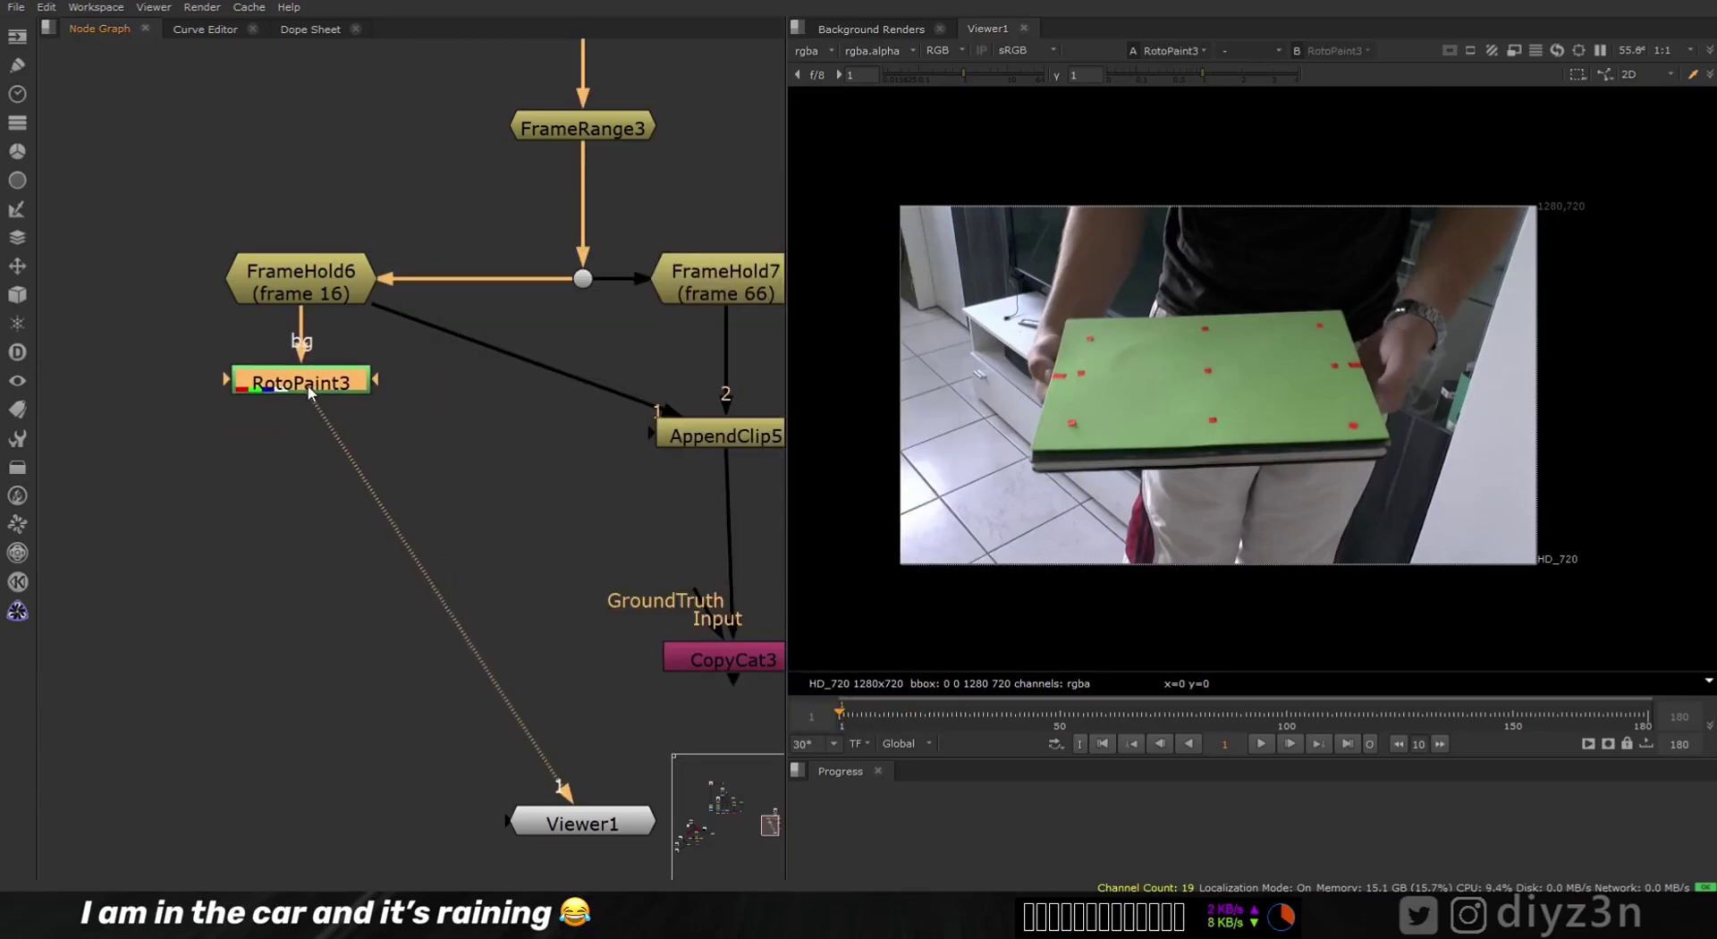
click(310, 385)
double_click(305, 374)
drag(751, 249, 572, 236)
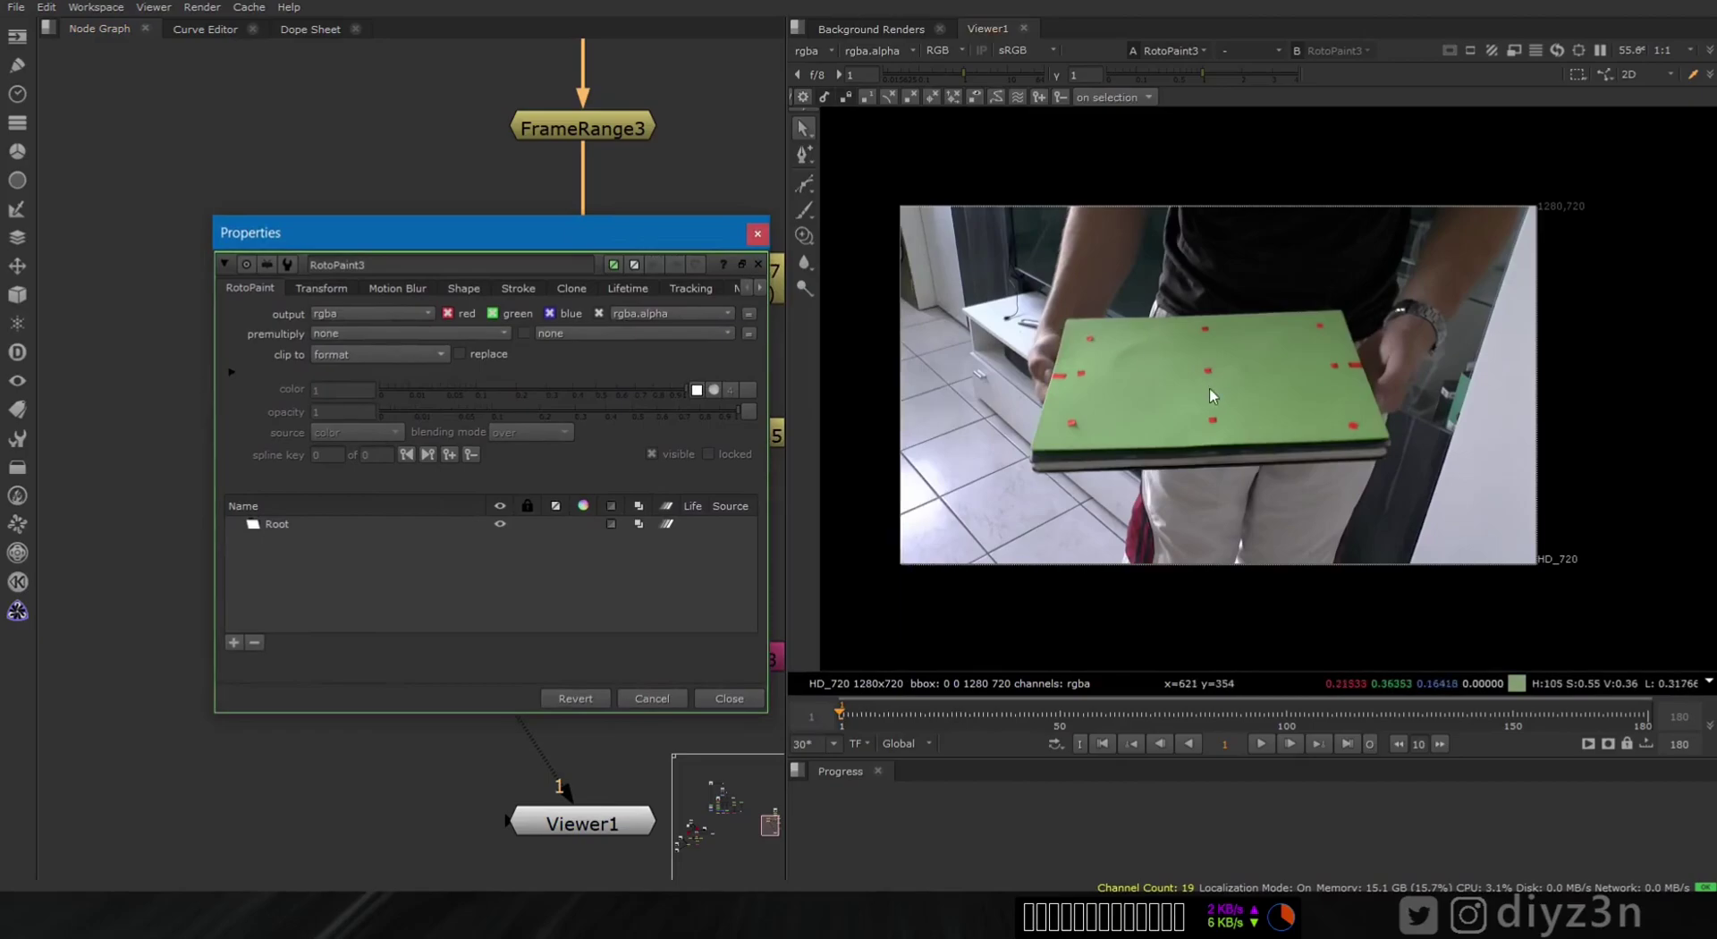
- Paint clean green over the lower-middle and lower-left red dots on the FrameHold6 board with the Clone brush
scroll(1044, 410, up, 3)
right_click(804, 236)
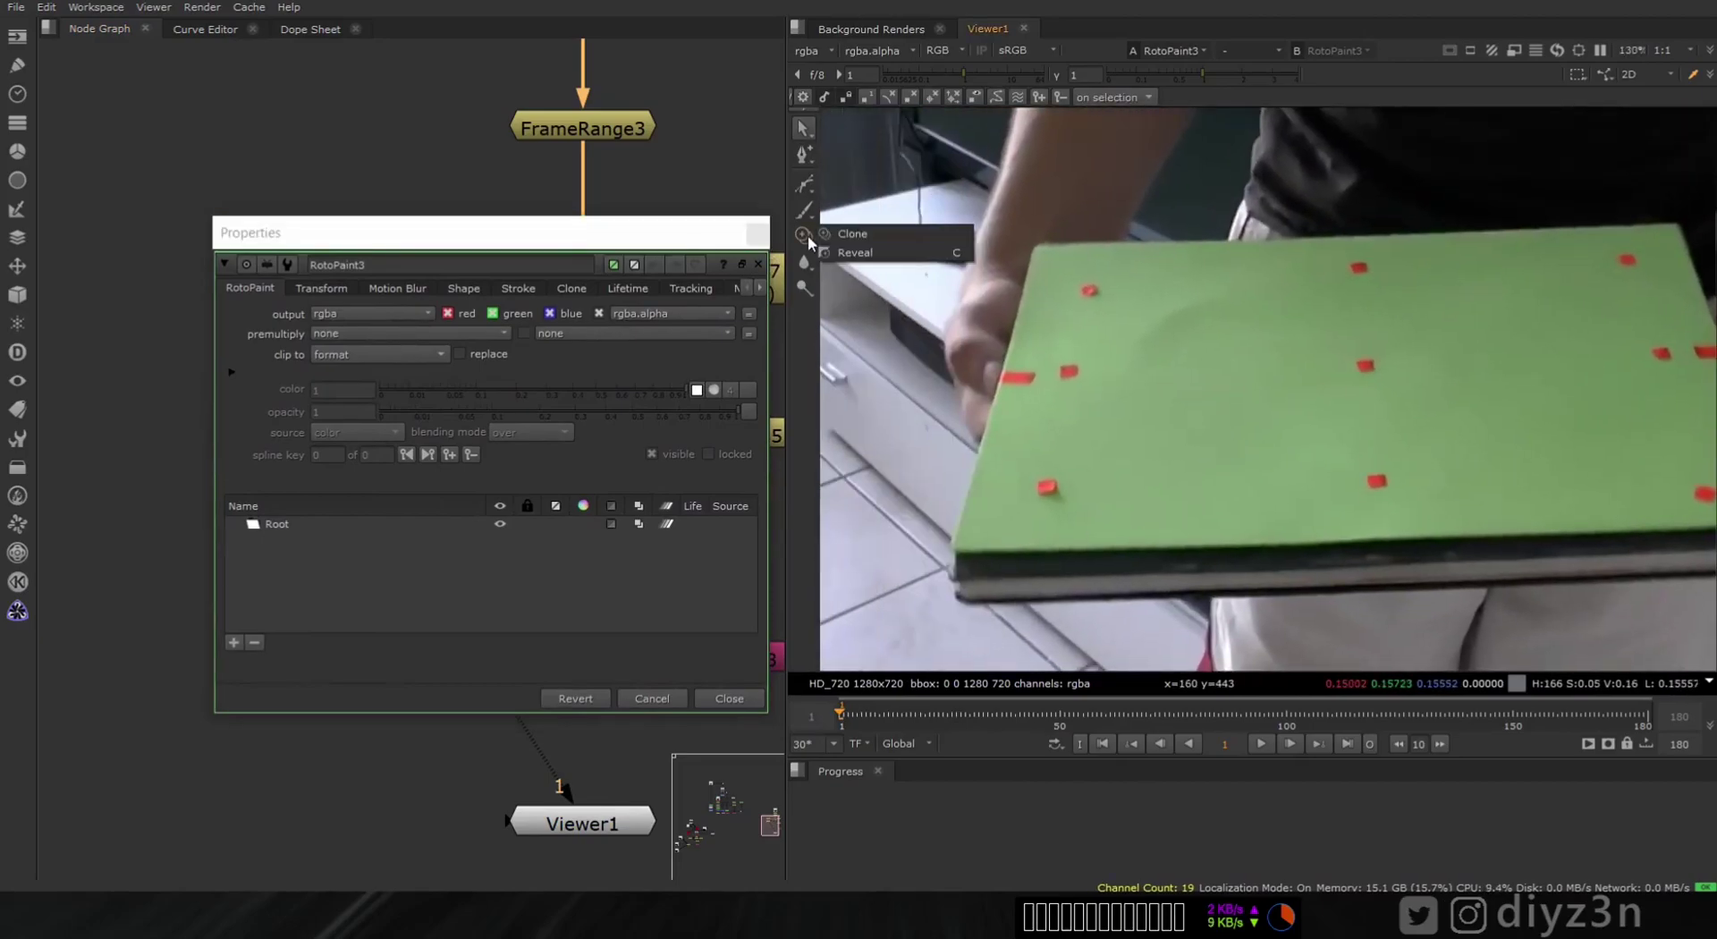
click(852, 254)
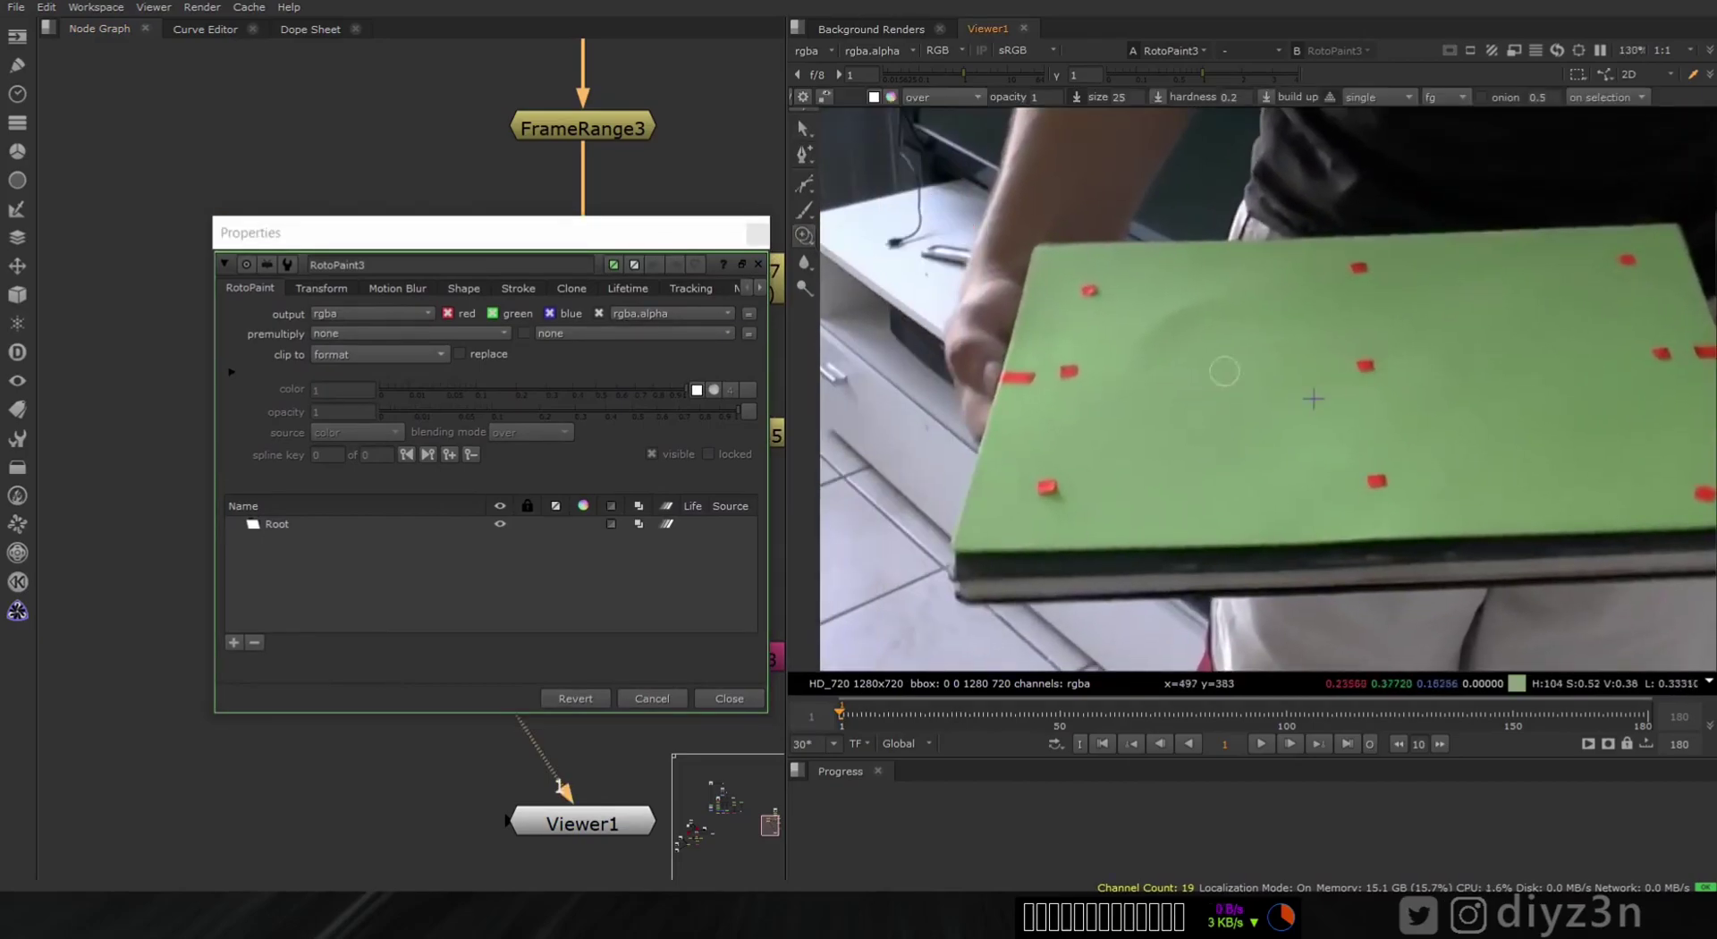
click(1384, 475)
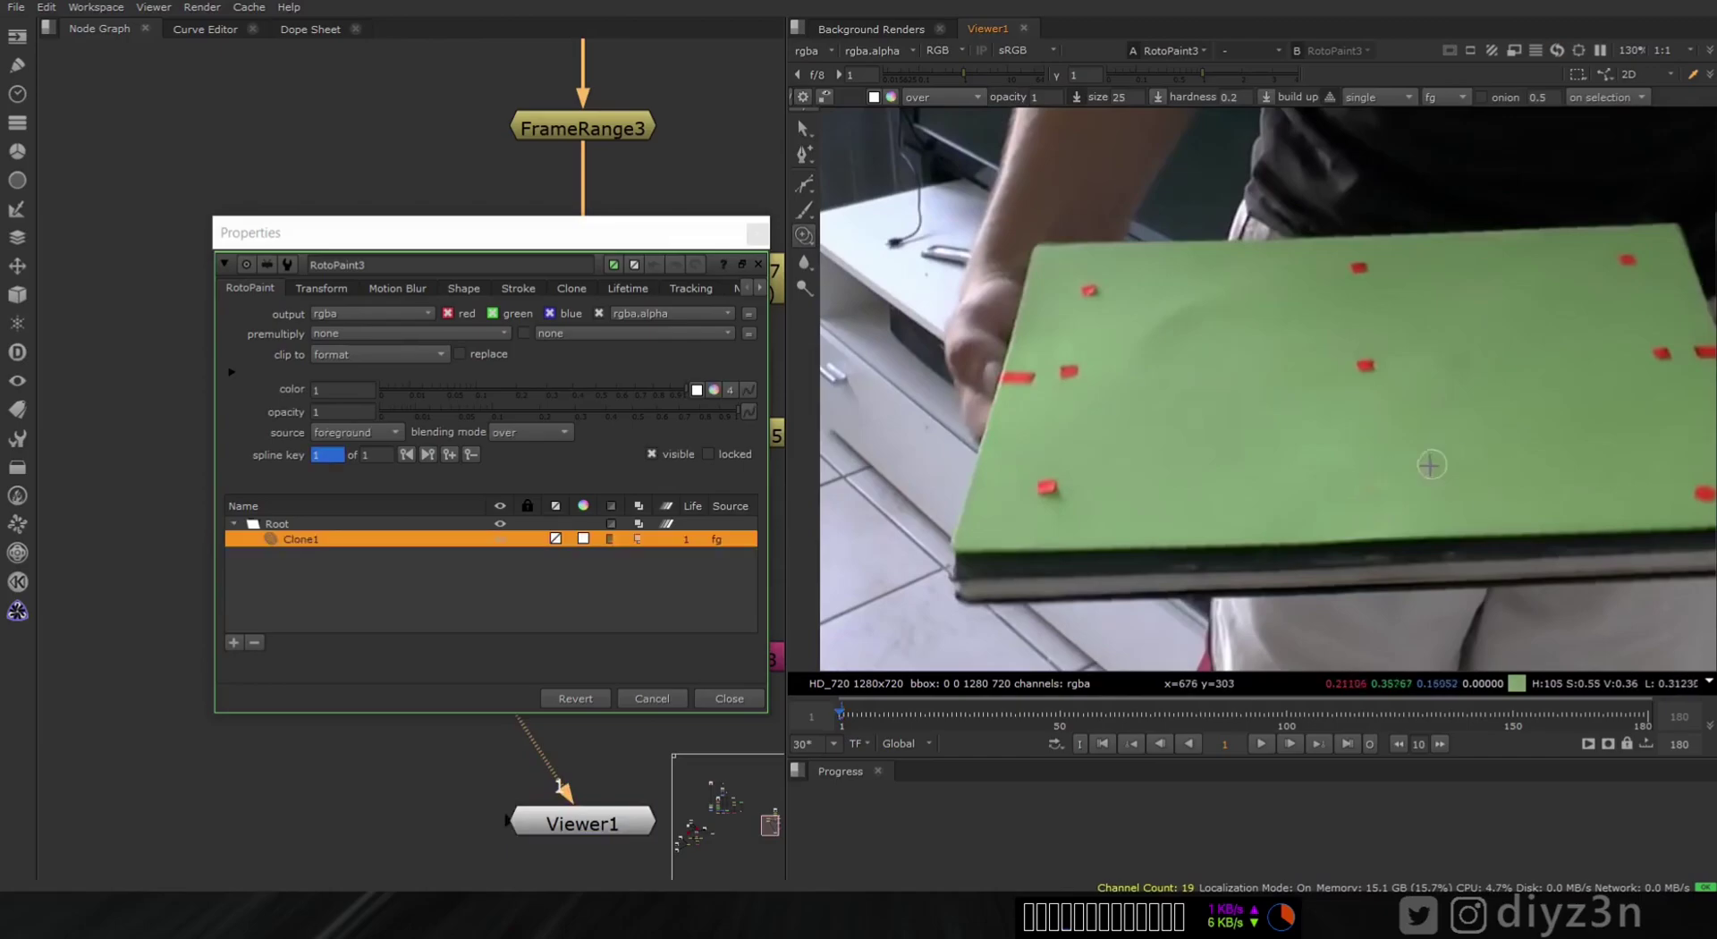
scroll(1431, 468, up, 4)
scroll(1505, 498, down, 6)
scroll(1211, 523, up, 5)
click(1211, 527)
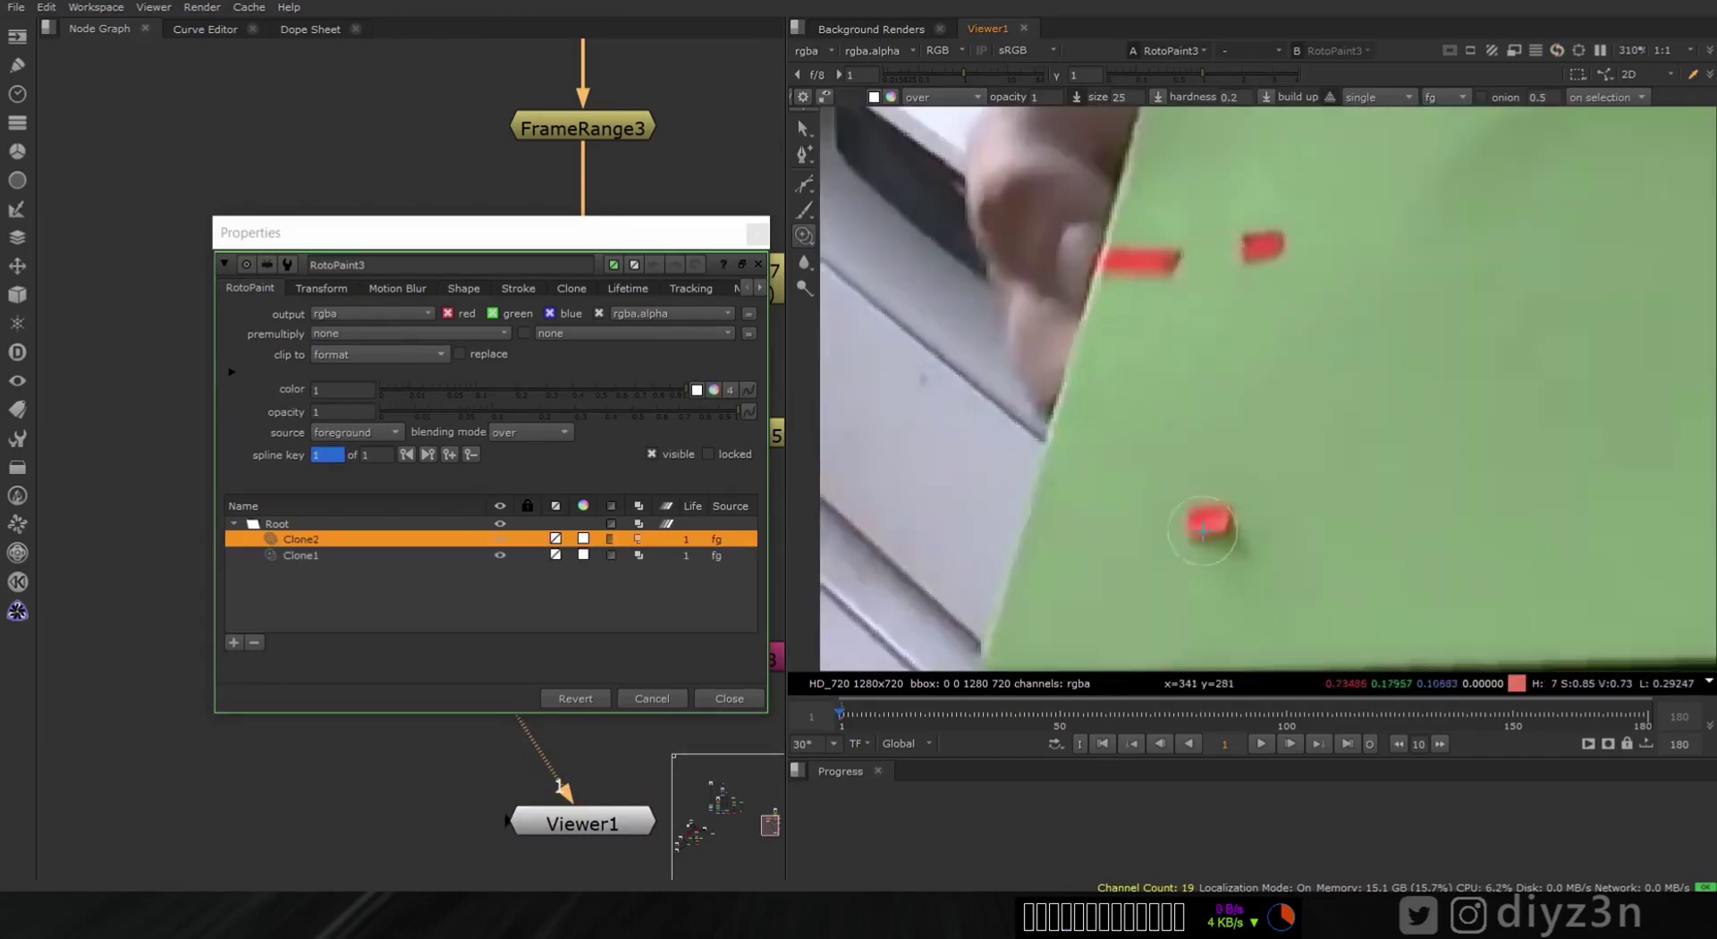
click(1220, 545)
click(1261, 518)
- Clone clean green over the board's central, middle-left and upper-left red dots
scroll(1262, 518, down, 5)
scroll(1228, 454, up, 5)
click(1188, 447)
scroll(1190, 449, down, 5)
scroll(1038, 447, up, 5)
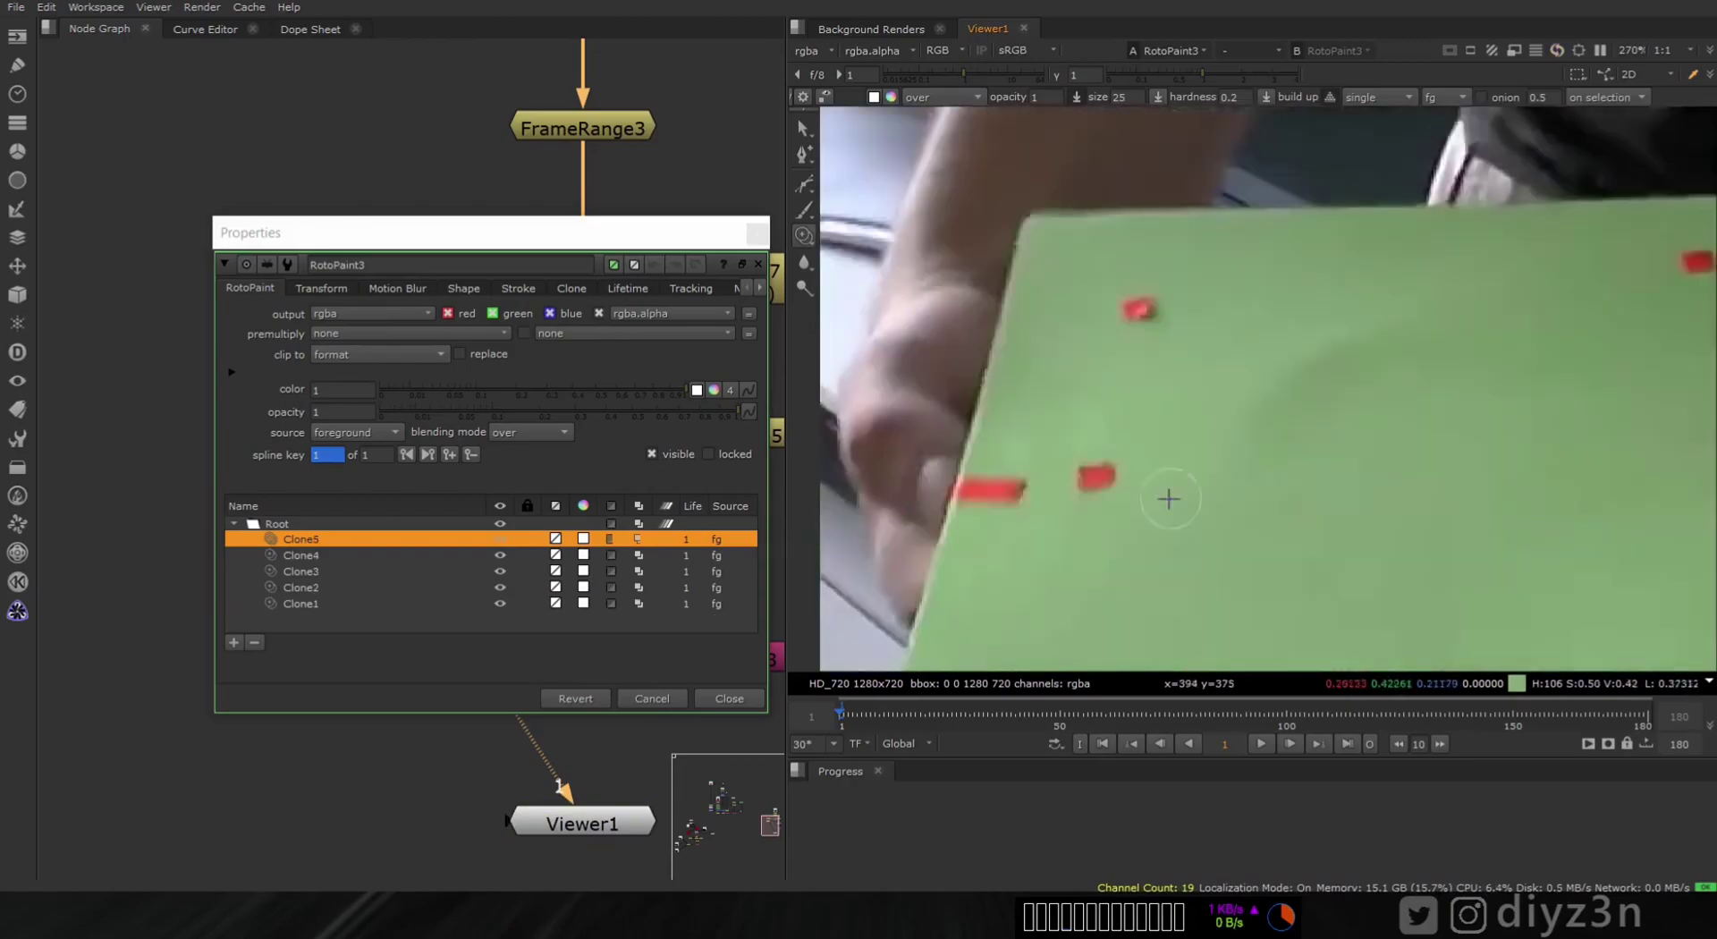
scroll(1106, 505, up, 2)
click(1094, 470)
click(1118, 474)
scroll(1118, 488, down, 5)
scroll(1126, 434, up, 6)
click(1134, 407)
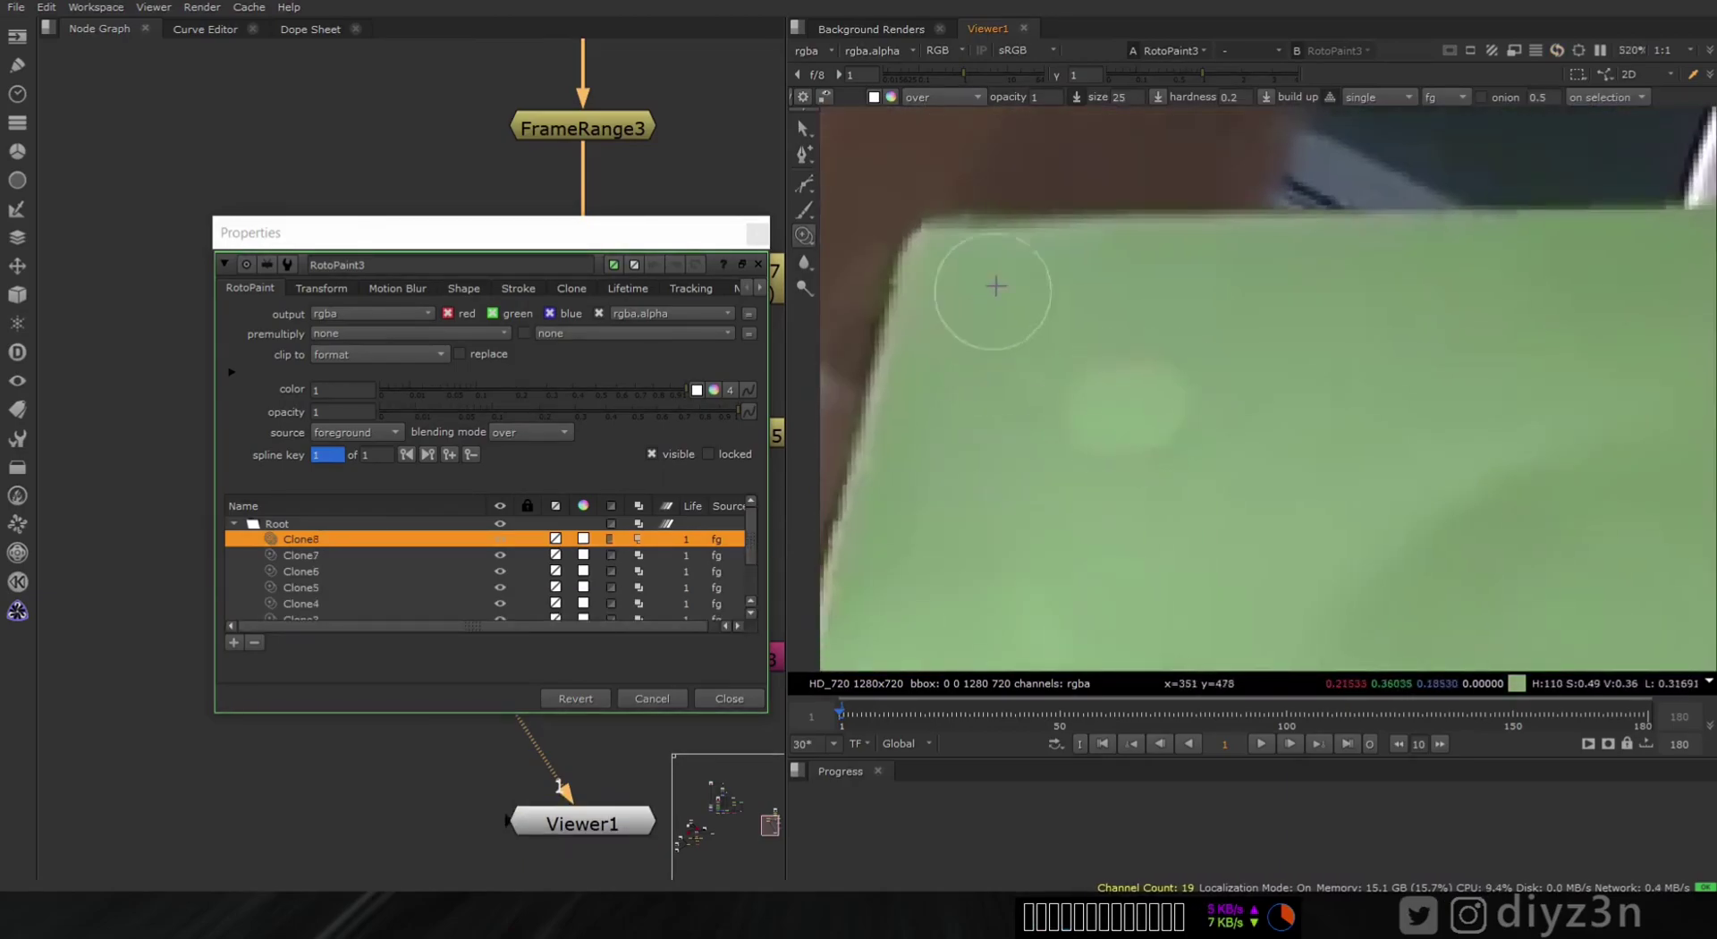
middle_drag(1127, 403, 1080, 322)
click(1070, 328)
- Clone out the remaining upper and right-hand red dots, keeping the edge markers, and close RotoPaint3's properties
scroll(1087, 326, down, 5)
scroll(1055, 349, up, 4)
click(1019, 414)
scroll(1019, 413, down, 5)
scroll(1234, 394, up, 5)
click(1150, 448)
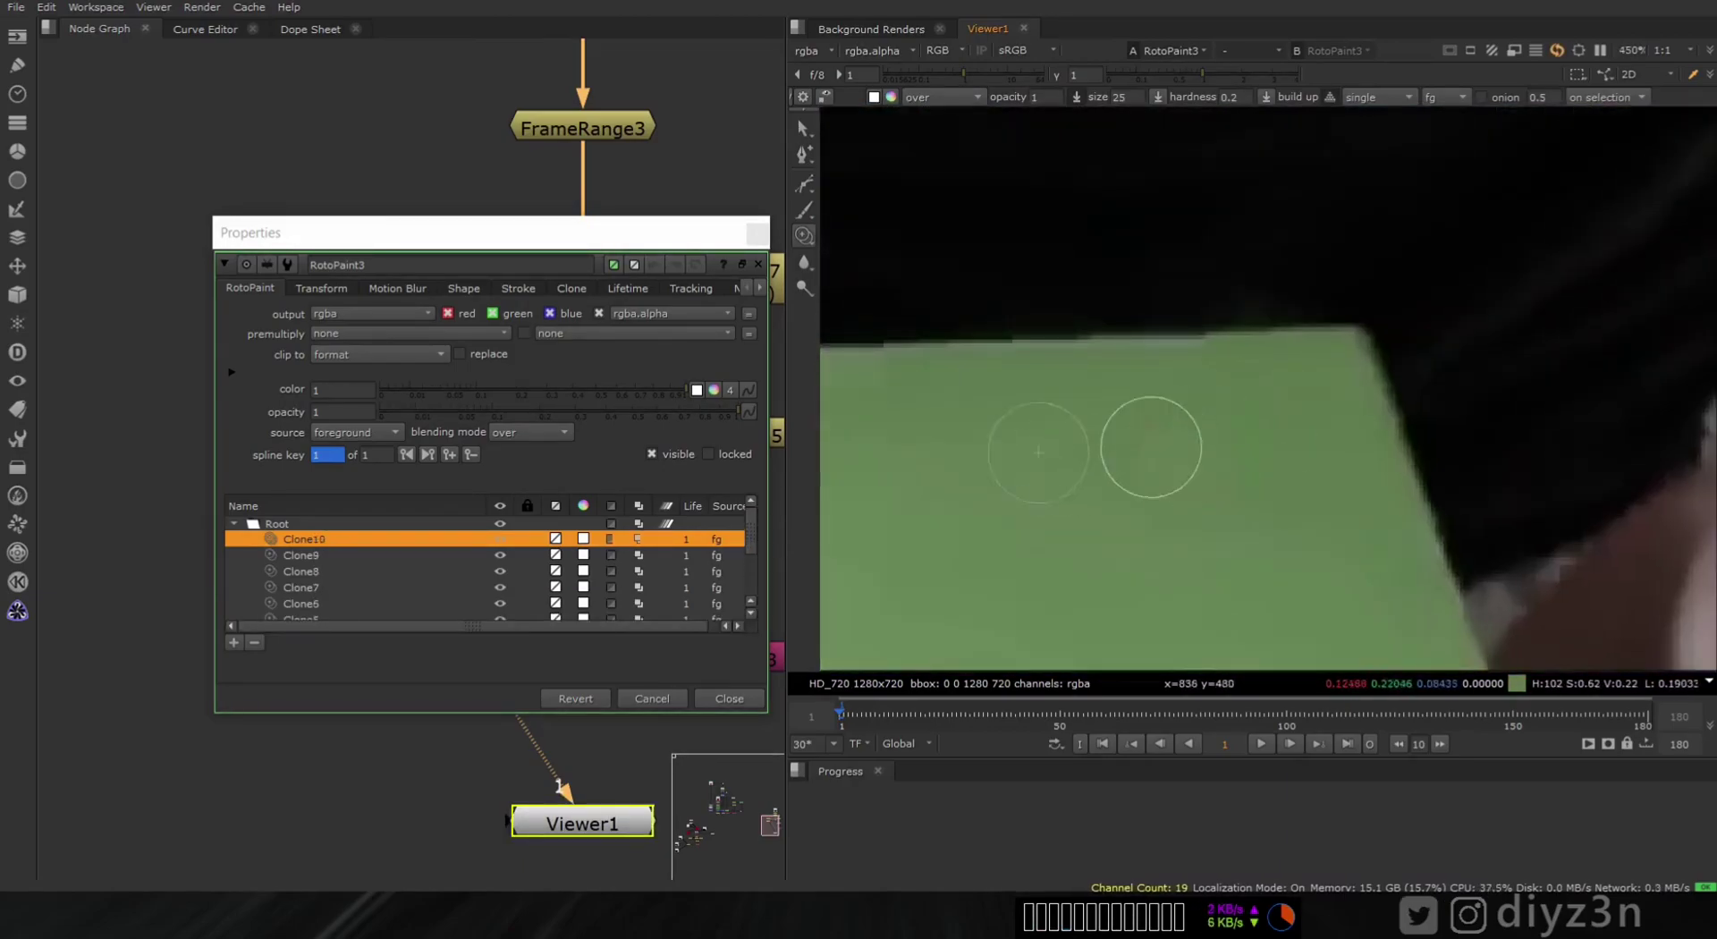
scroll(1150, 448, down, 5)
scroll(1184, 555, up, 4)
click(1192, 486)
click(1193, 486)
scroll(1449, 434, down, 6)
click(726, 703)
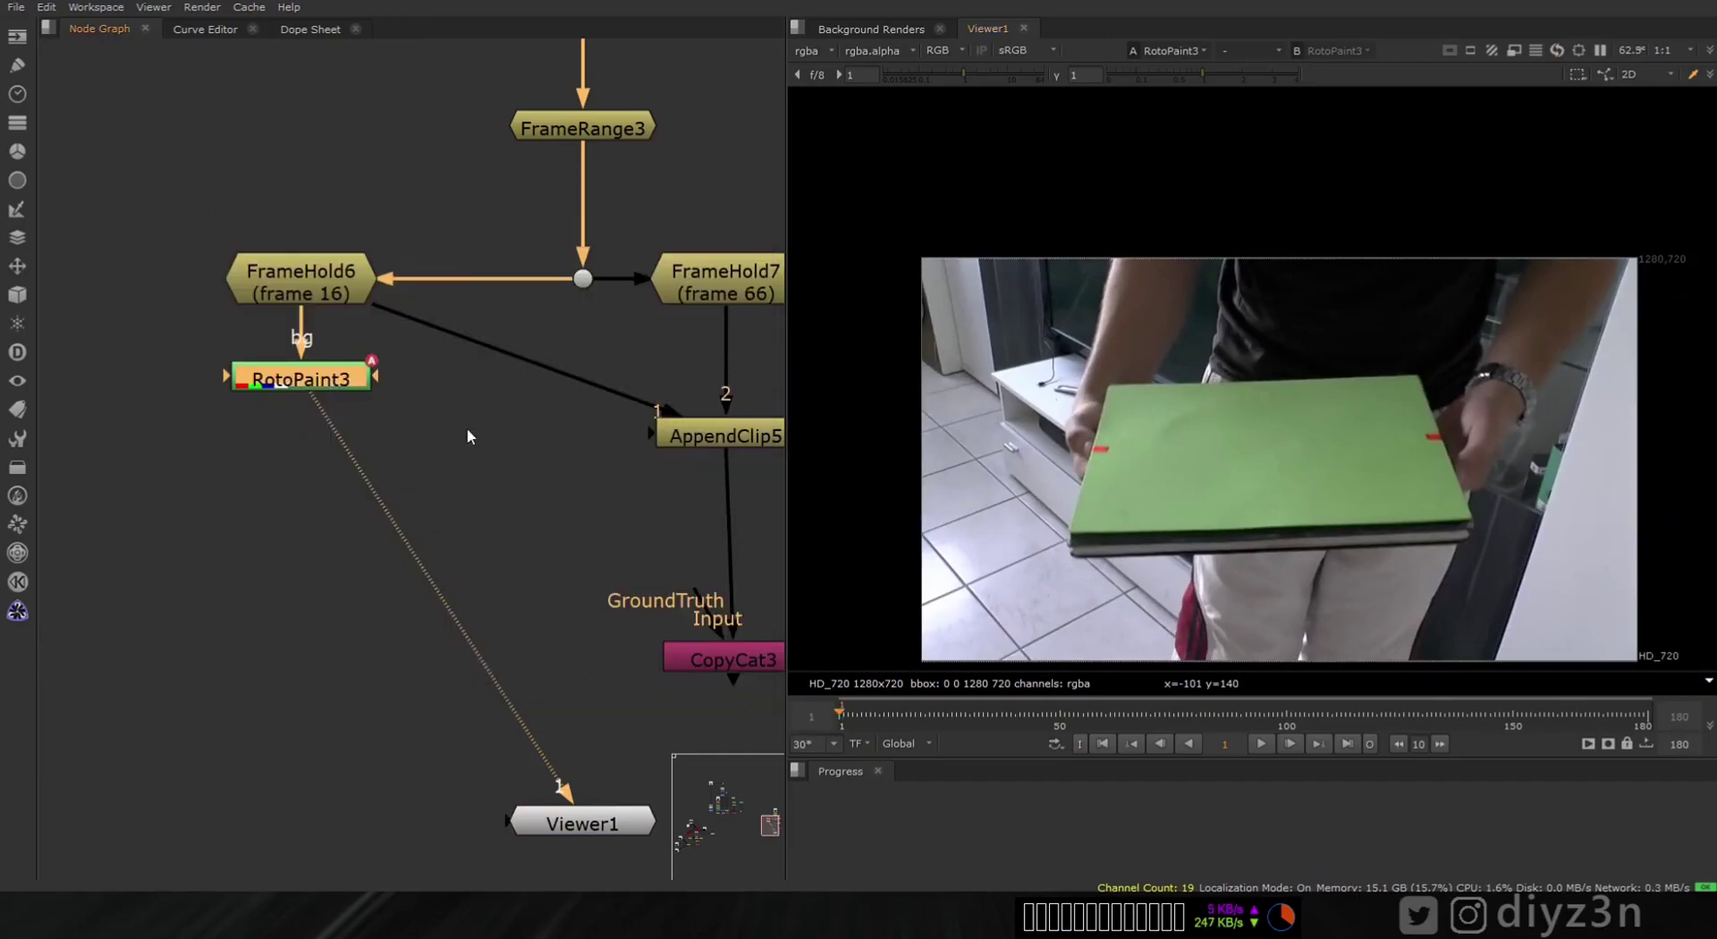
middle_drag(467, 429, 415, 491)
key(alt+c)
drag(433, 414, 653, 349)
key(1)
key(Delete)
- Add a second RotoPaint node fed by FrameHold7, show it in the viewer and open its properties
key(p)
click(1093, 284)
drag(383, 449, 675, 342)
key(1)
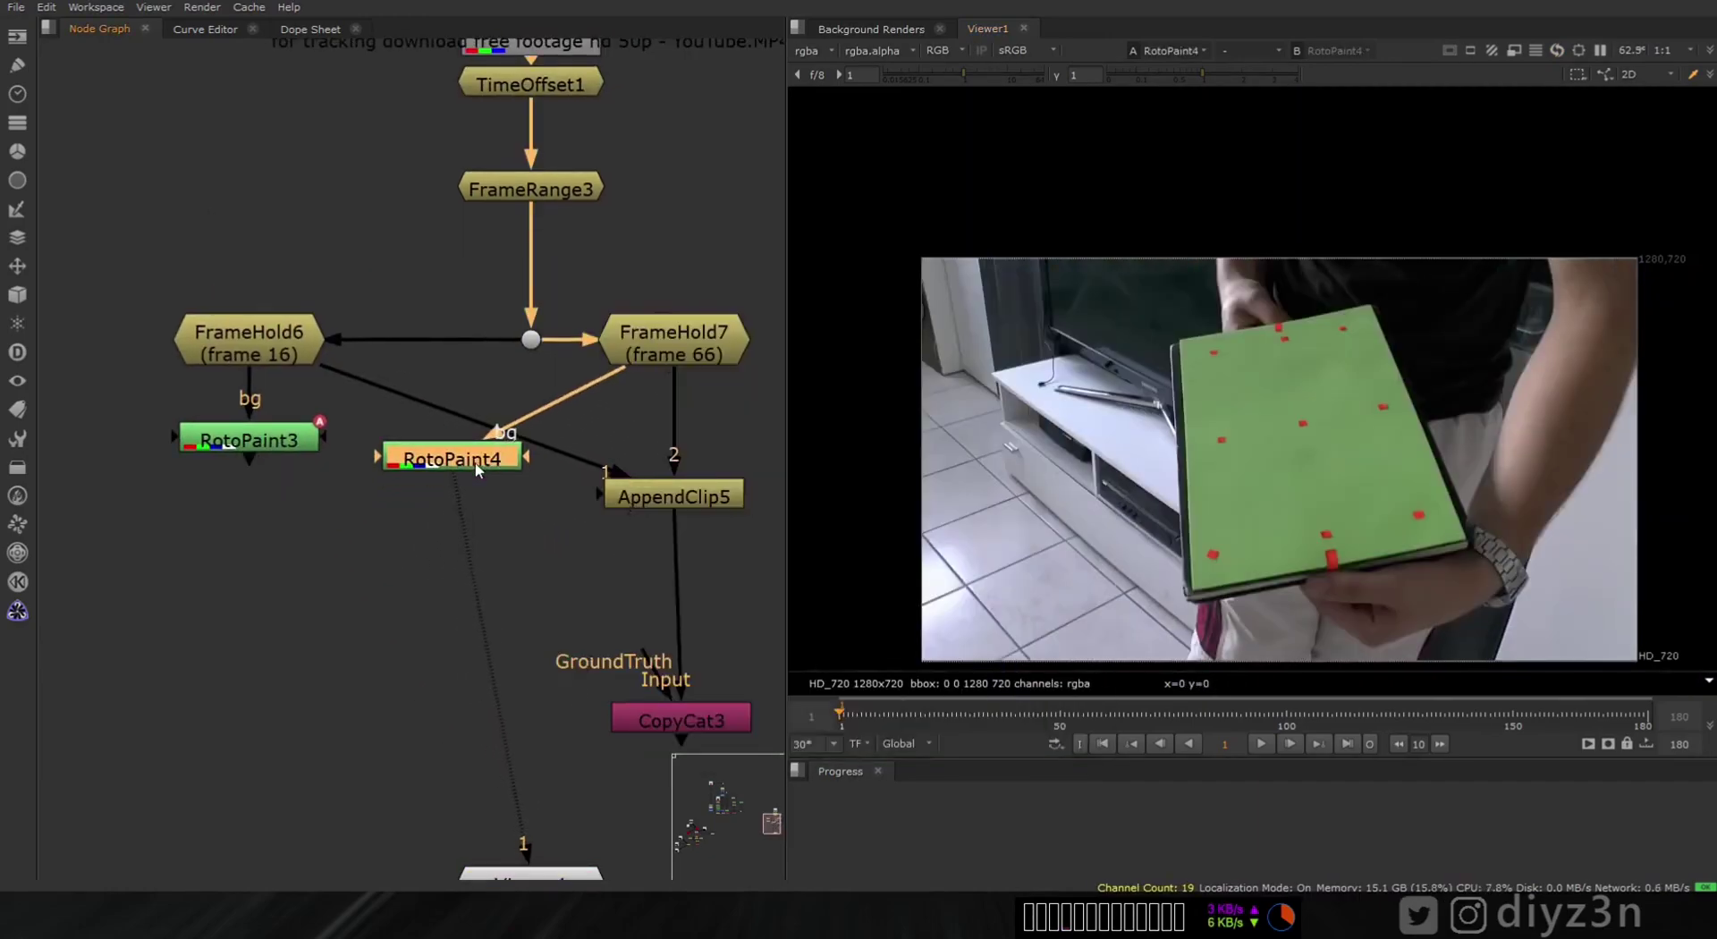
double_click(470, 461)
scroll(1372, 441, up, 3)
drag(775, 236, 592, 211)
- Clone out the central and lower red dots on the FrameHold7 board, raising the brush size to about 30
click(804, 235)
scroll(1270, 399, up, 4)
click(1204, 412)
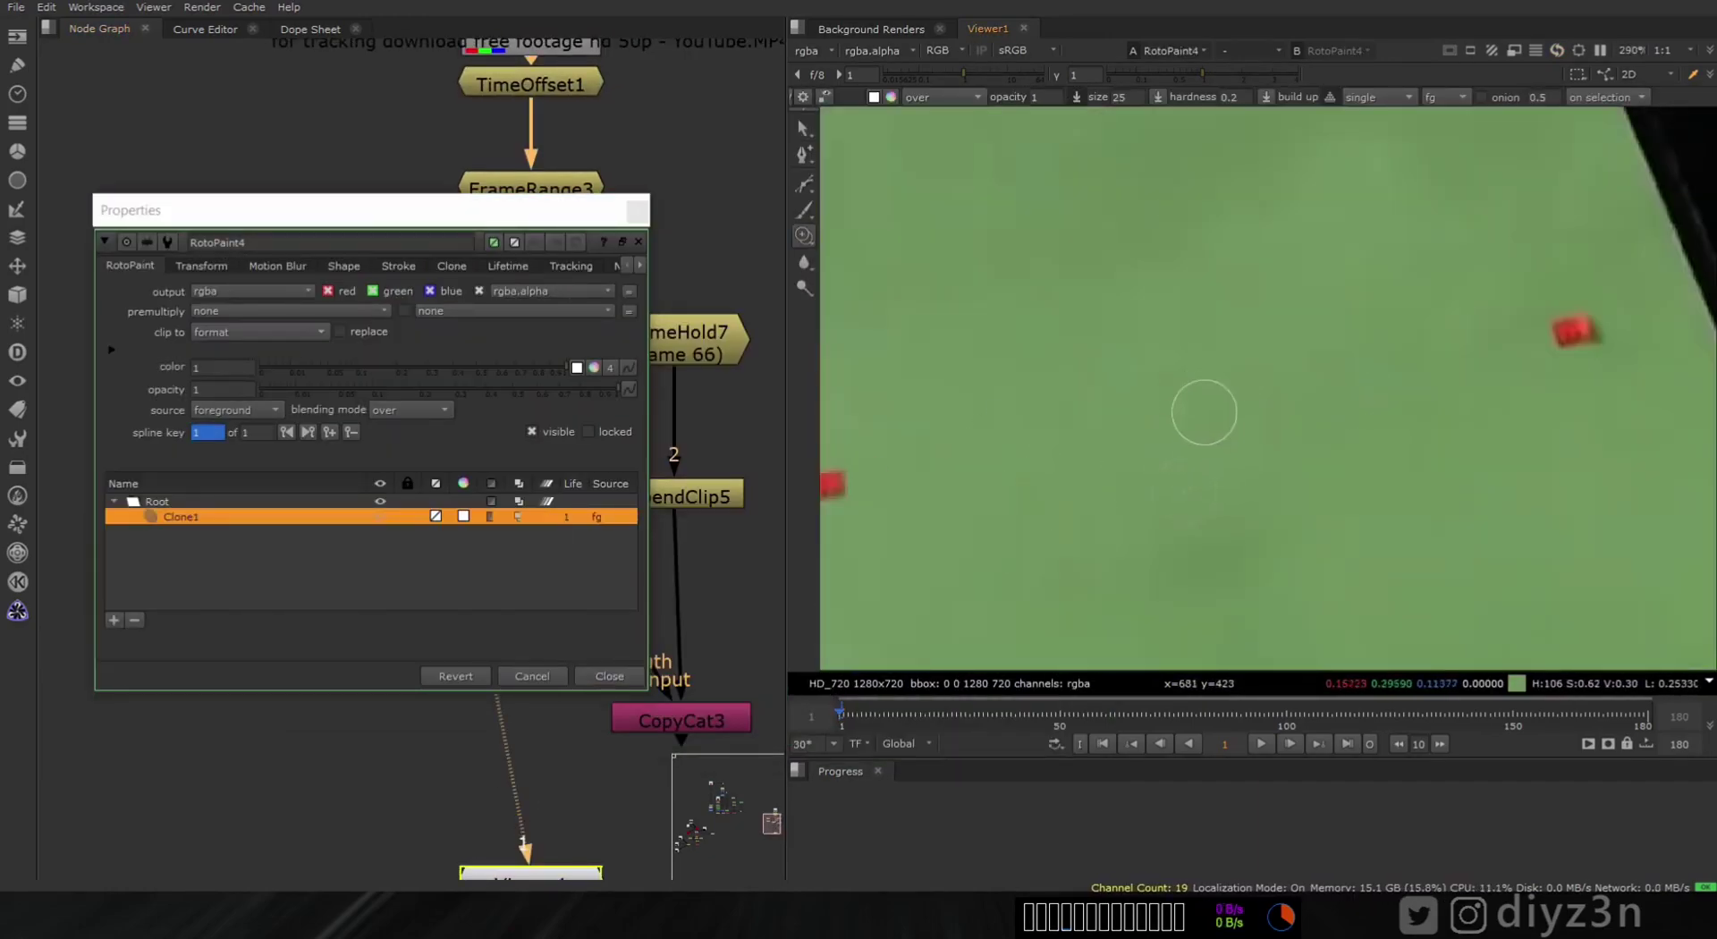
scroll(1204, 414, down, 4)
scroll(1073, 452, up, 5)
click(1123, 360)
scroll(1135, 361, down, 5)
scroll(1308, 514, up, 5)
click(1238, 481)
shift+drag(1241, 495, 1254, 495)
click(1241, 495)
scroll(1241, 495, down, 5)
scroll(985, 499, up, 5)
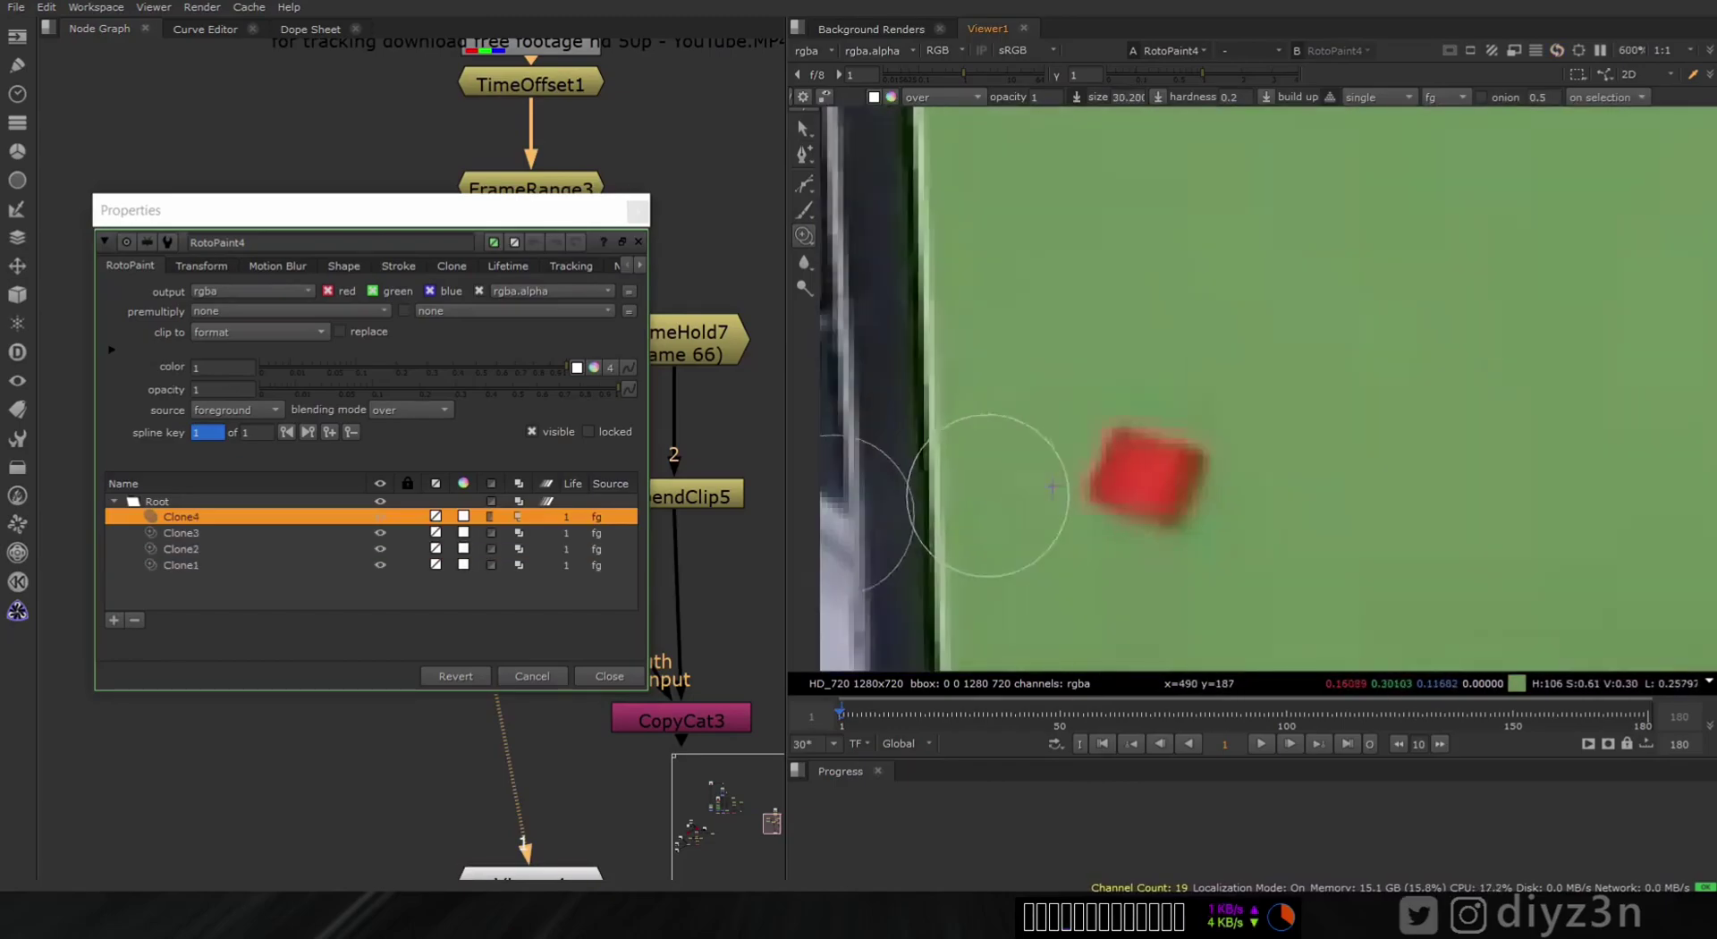
drag(1159, 472, 1112, 453)
- Clone out the remaining middle and upper red dots, keeping the edge markers, and close RotoPaint4's properties
scroll(1112, 453, down, 6)
scroll(1227, 488, up, 5)
click(1294, 451)
scroll(1294, 451, down, 5)
scroll(1234, 529, up, 6)
click(1234, 528)
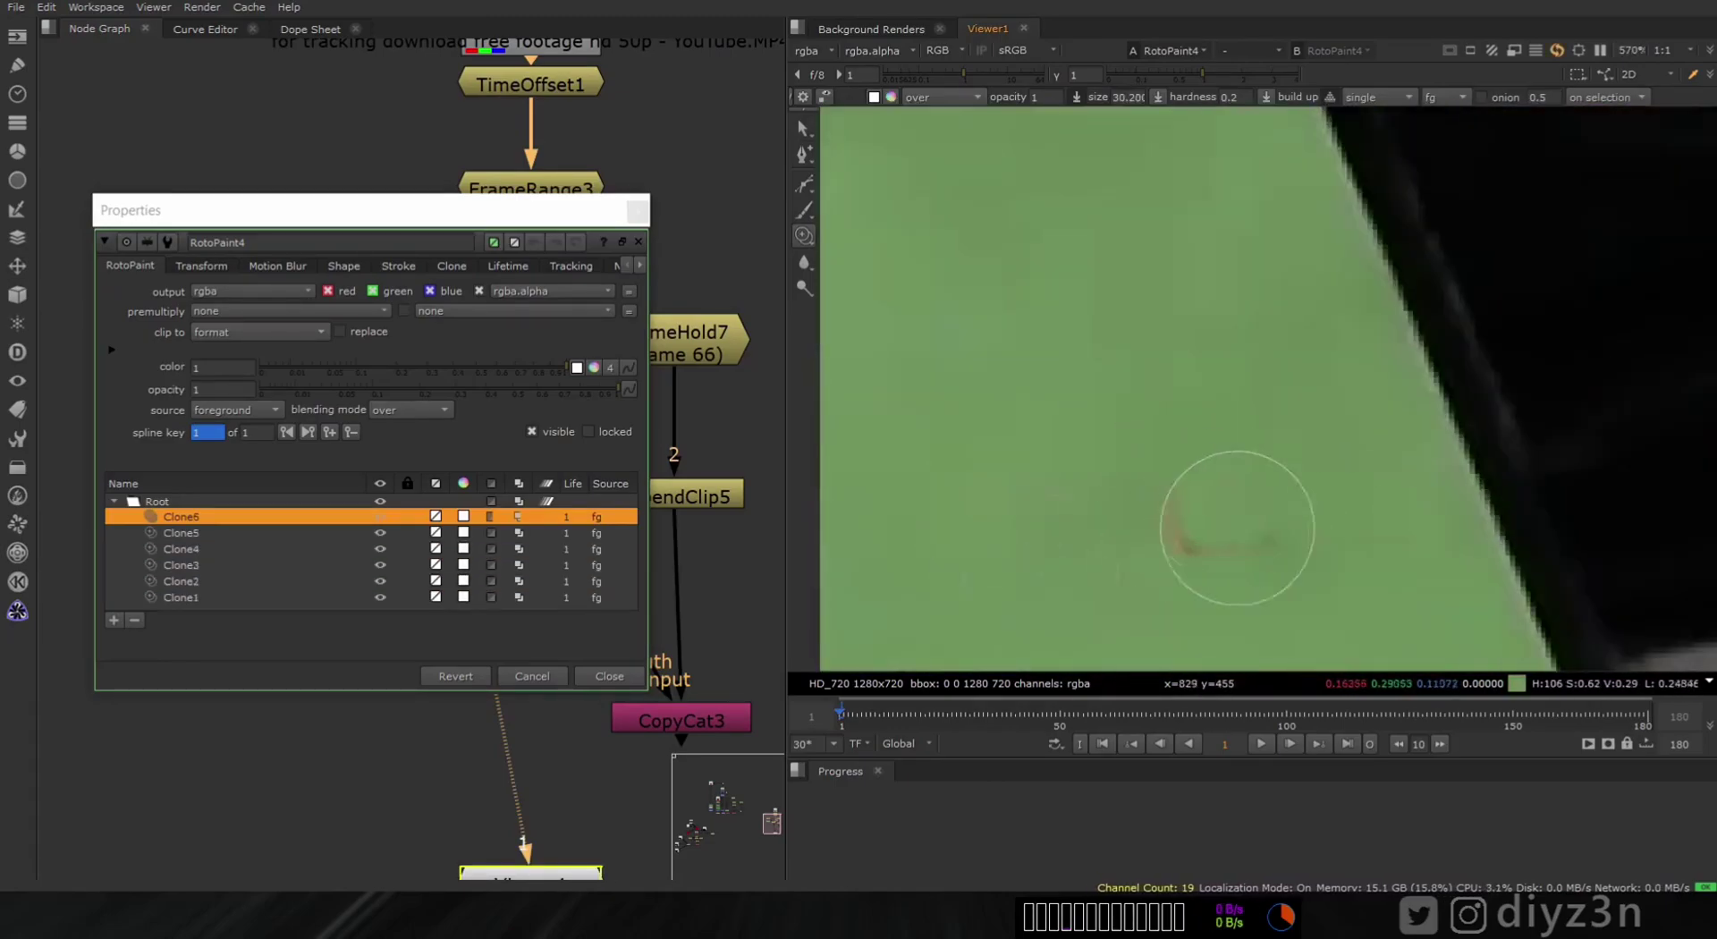
scroll(1234, 528, down, 6)
scroll(1219, 406, up, 6)
click(1220, 406)
scroll(1219, 406, down, 6)
click(1320, 380)
click(1442, 489)
scroll(1442, 488, down, 9)
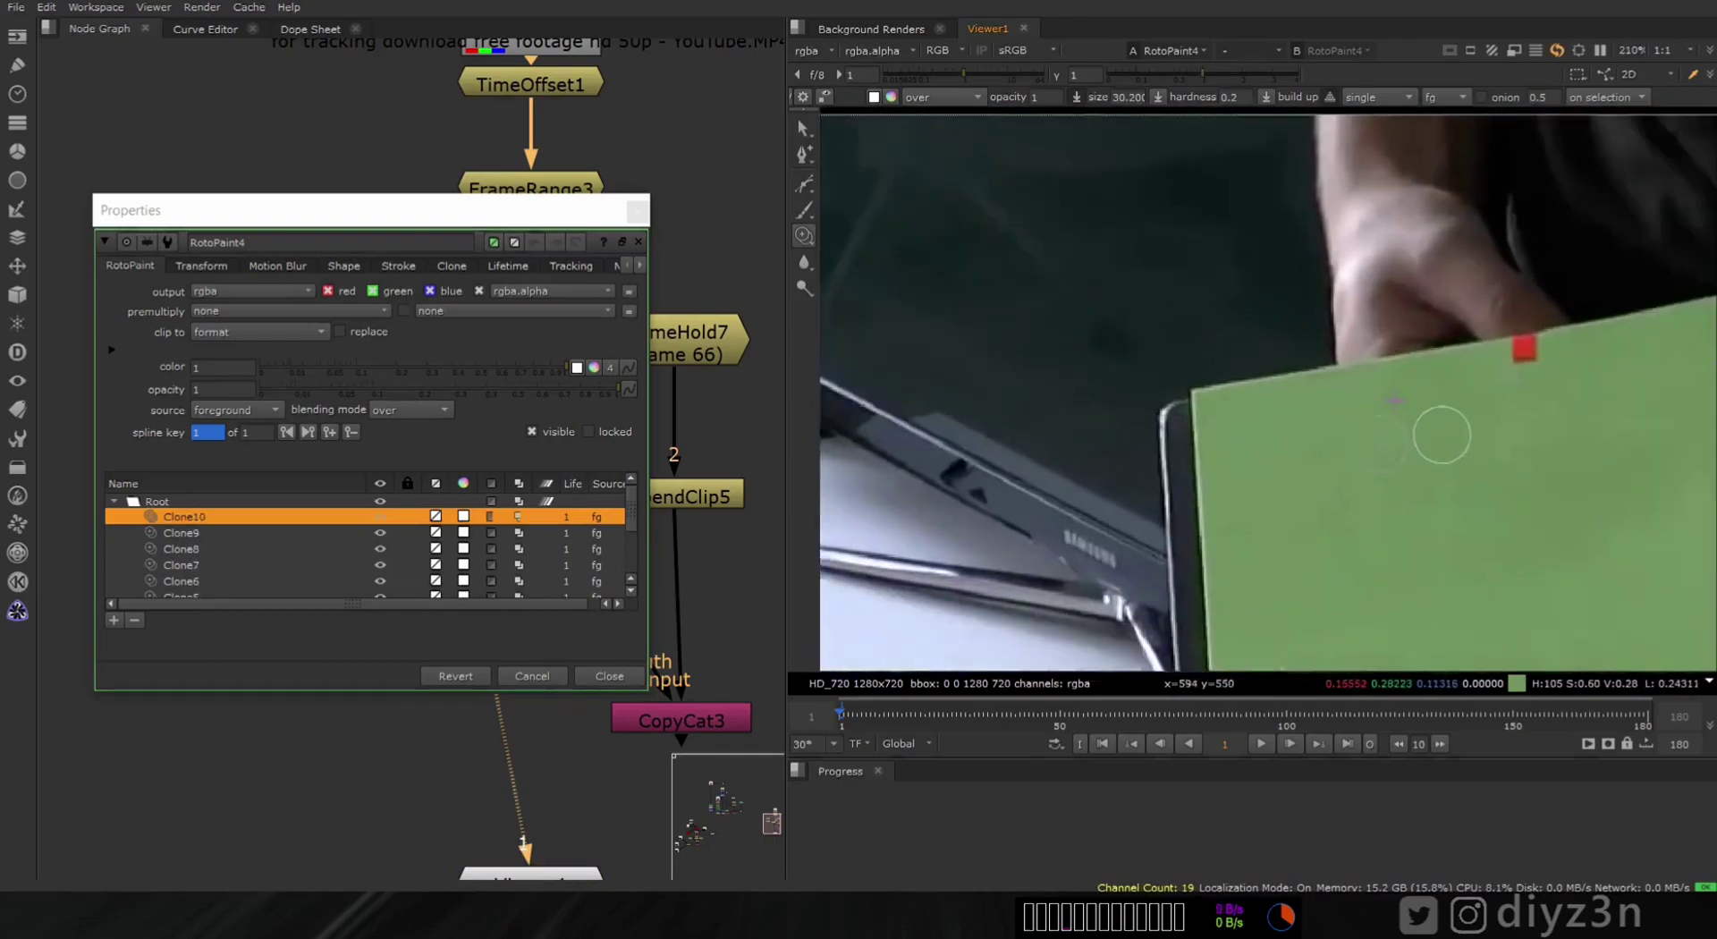
click(610, 678)
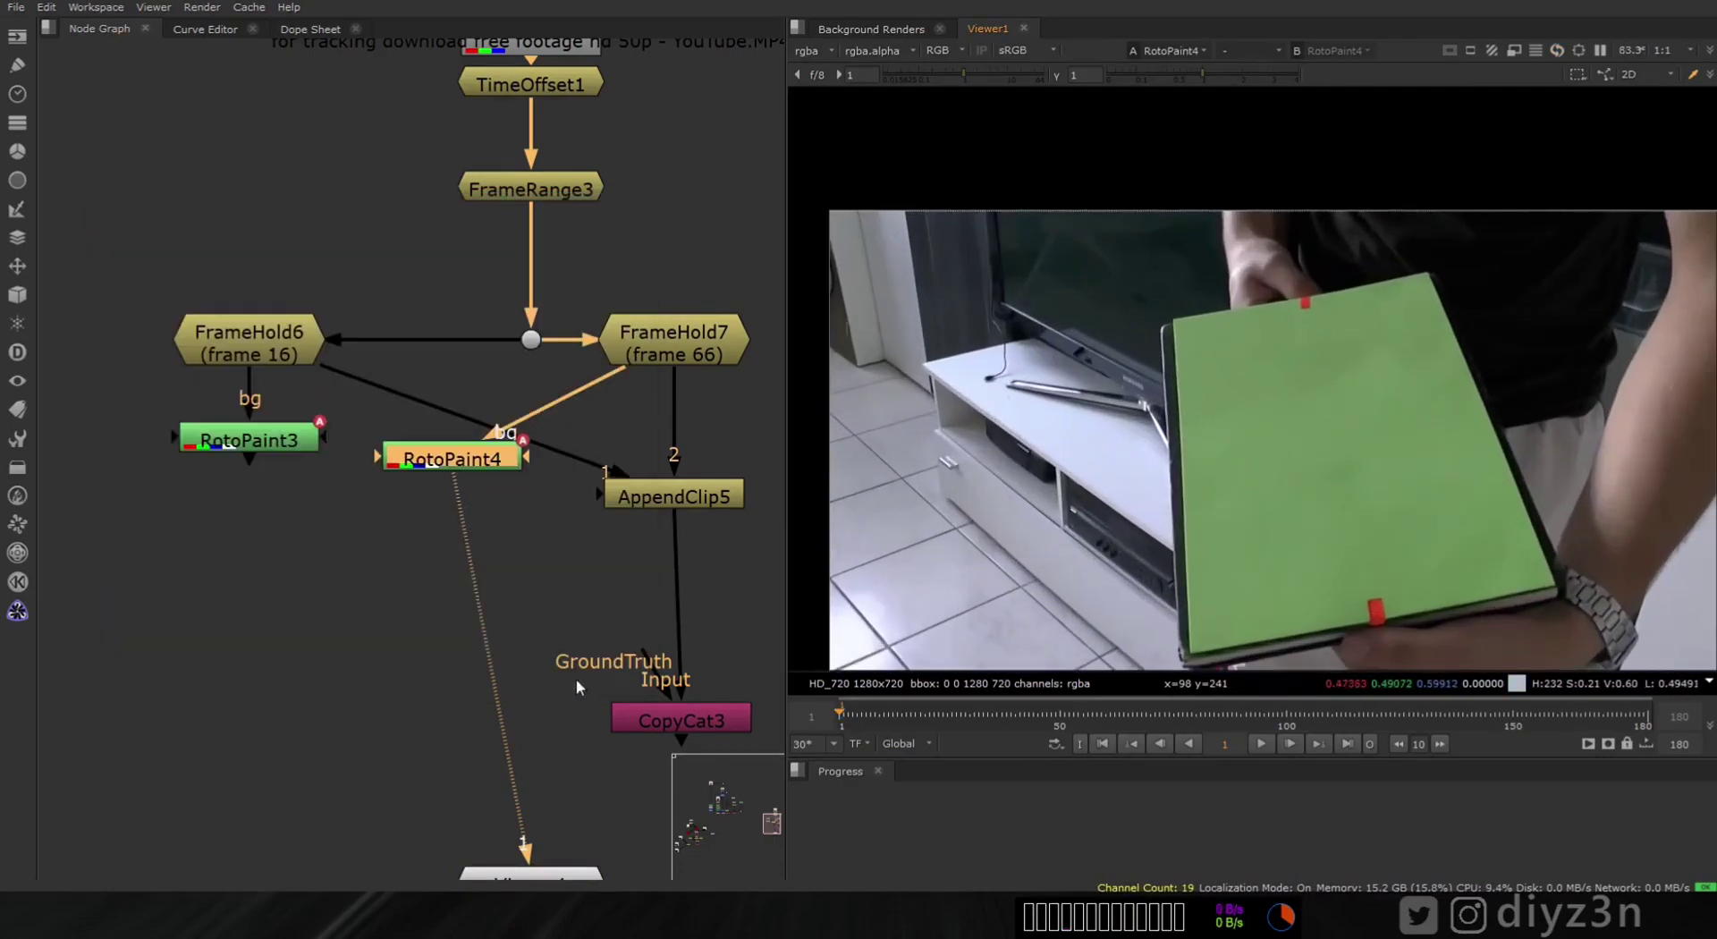
- Add an AppendClip node with RotoPaint3 and RotoPaint4 as inputs 1 and 2, and view its frames
click(320, 603)
key(Tab)
text(app)
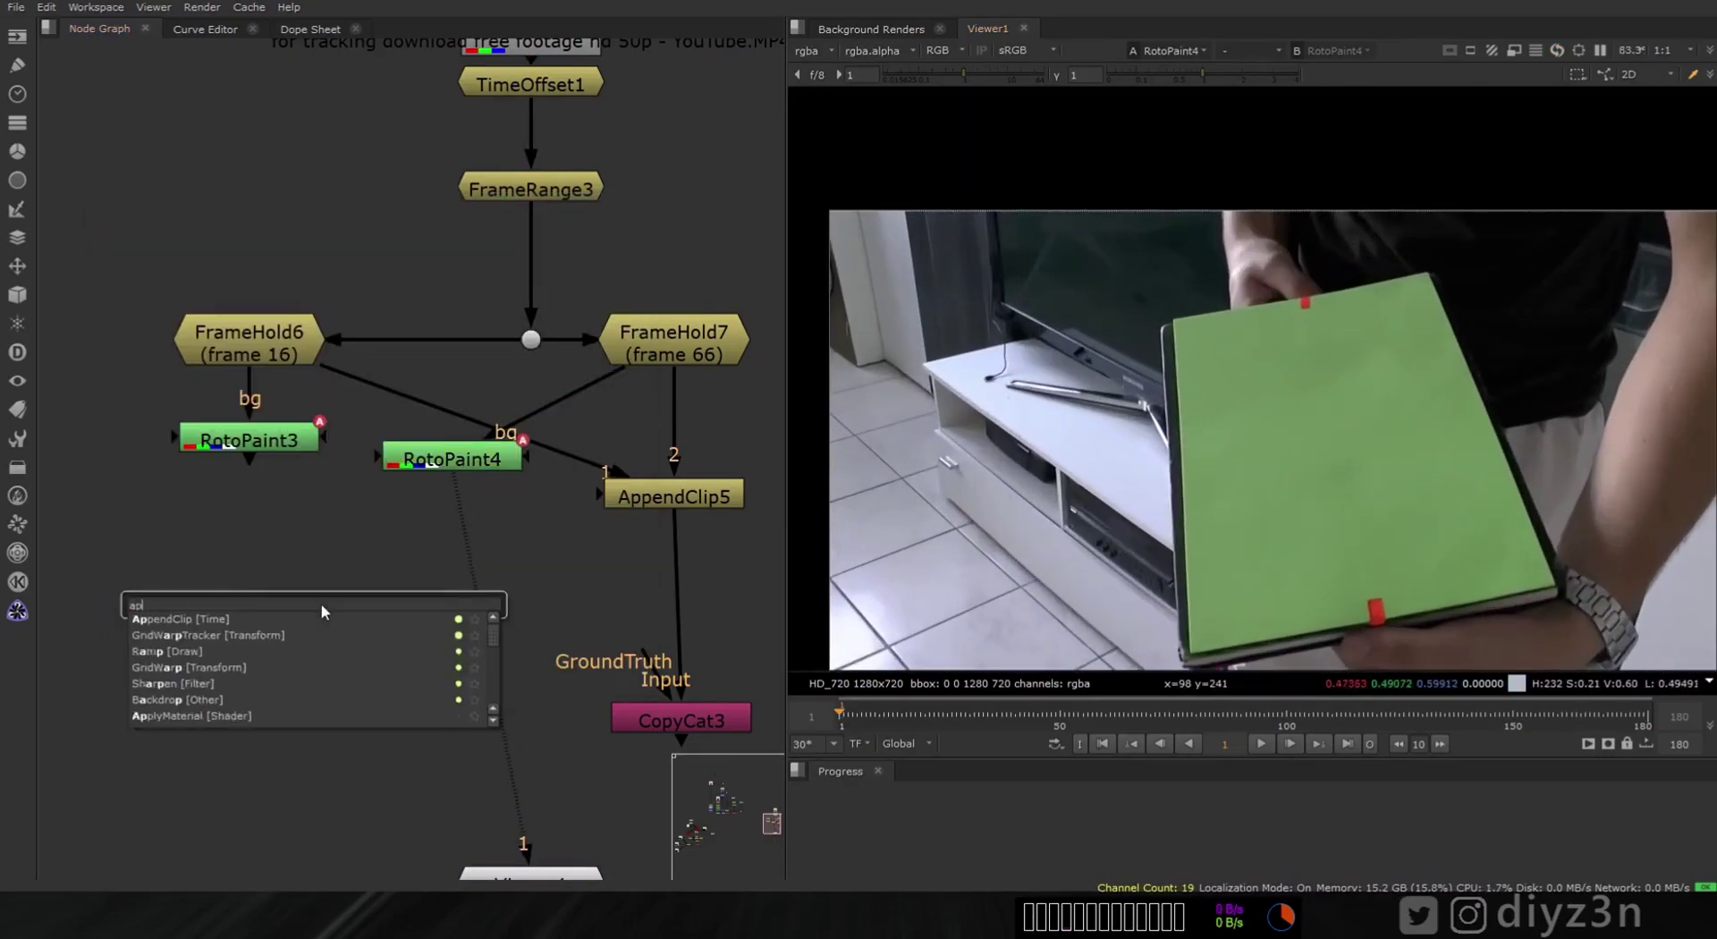
click(230, 622)
click(894, 751)
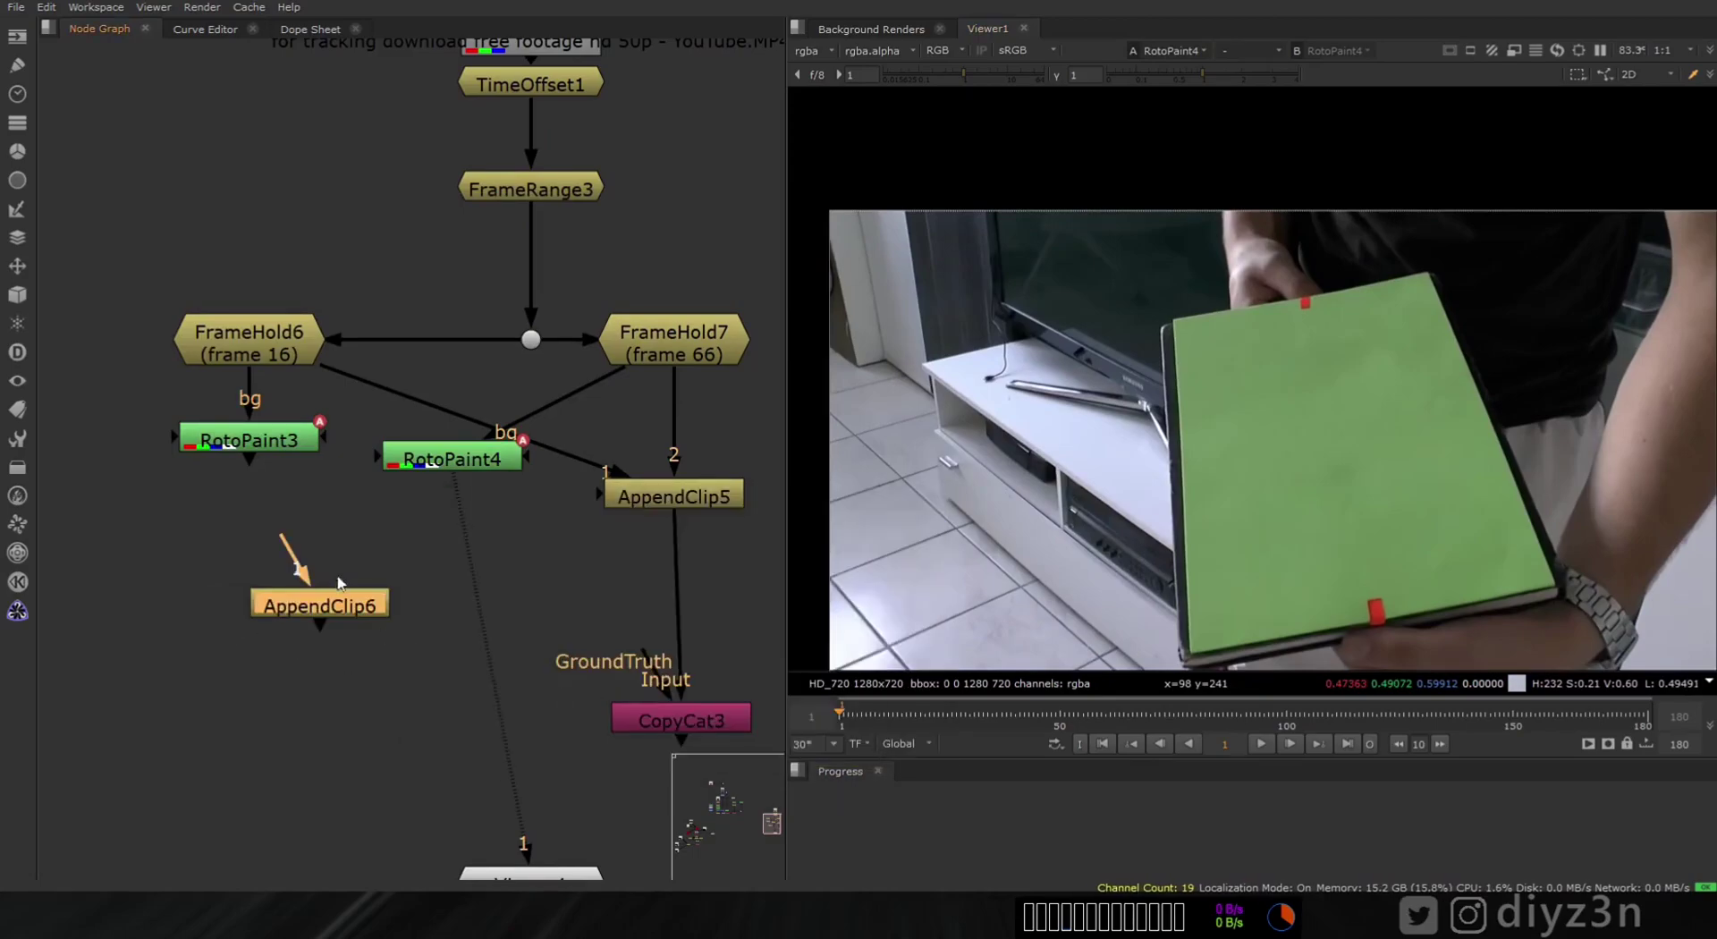
drag(286, 472, 284, 467)
drag(431, 479, 432, 476)
drag(320, 606, 255, 602)
key(1)
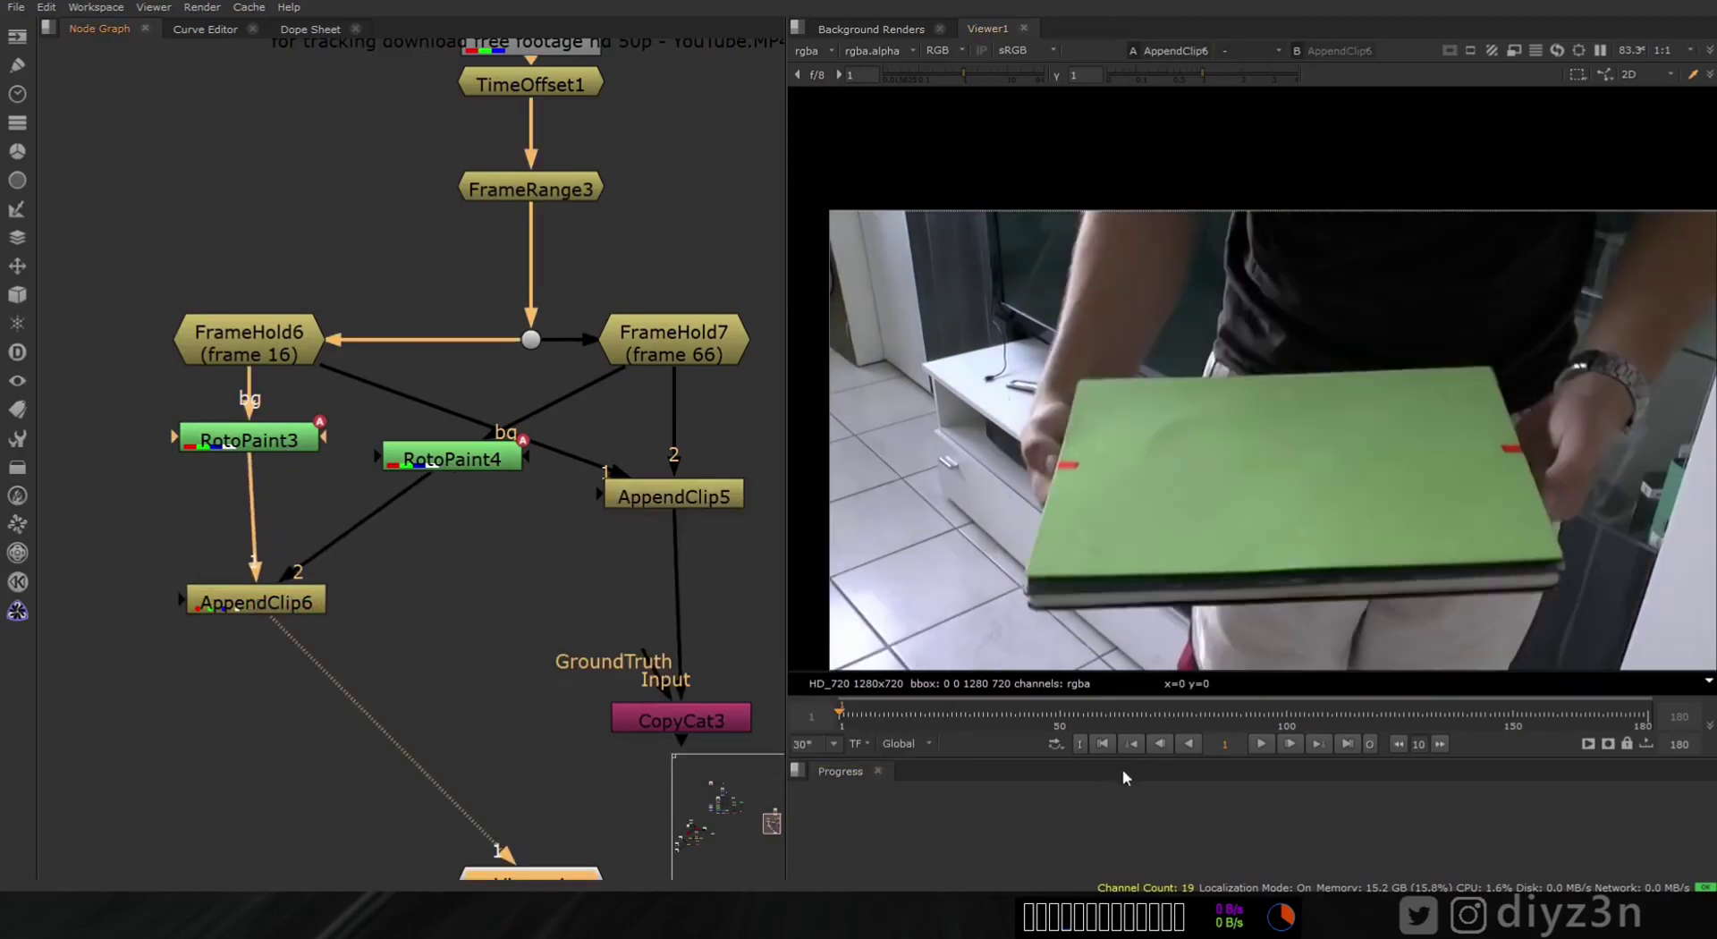
click(1292, 744)
click(1162, 744)
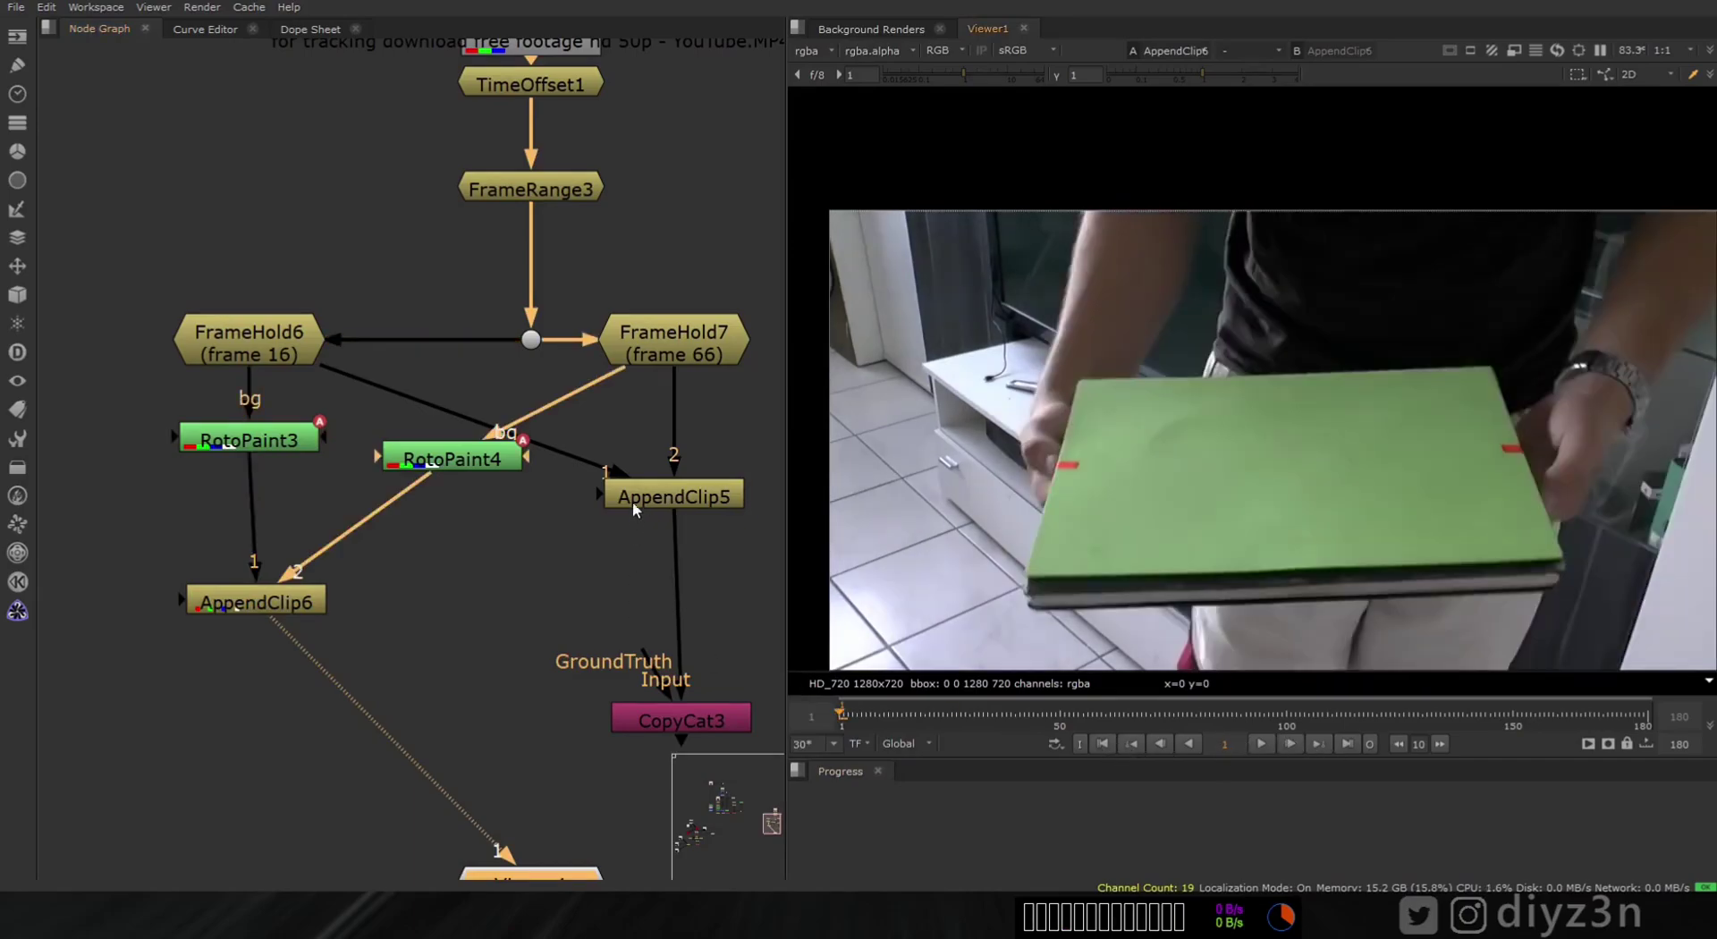
- Tidy the node layout by moving RotoPaint4 closer to AppendClip6 and lowering AppendClip5 towards CopyCat3
drag(452, 450, 394, 523)
middle_drag(523, 534, 435, 454)
drag(605, 414, 599, 488)
drag(313, 453, 269, 438)
middle_drag(260, 469, 311, 455)
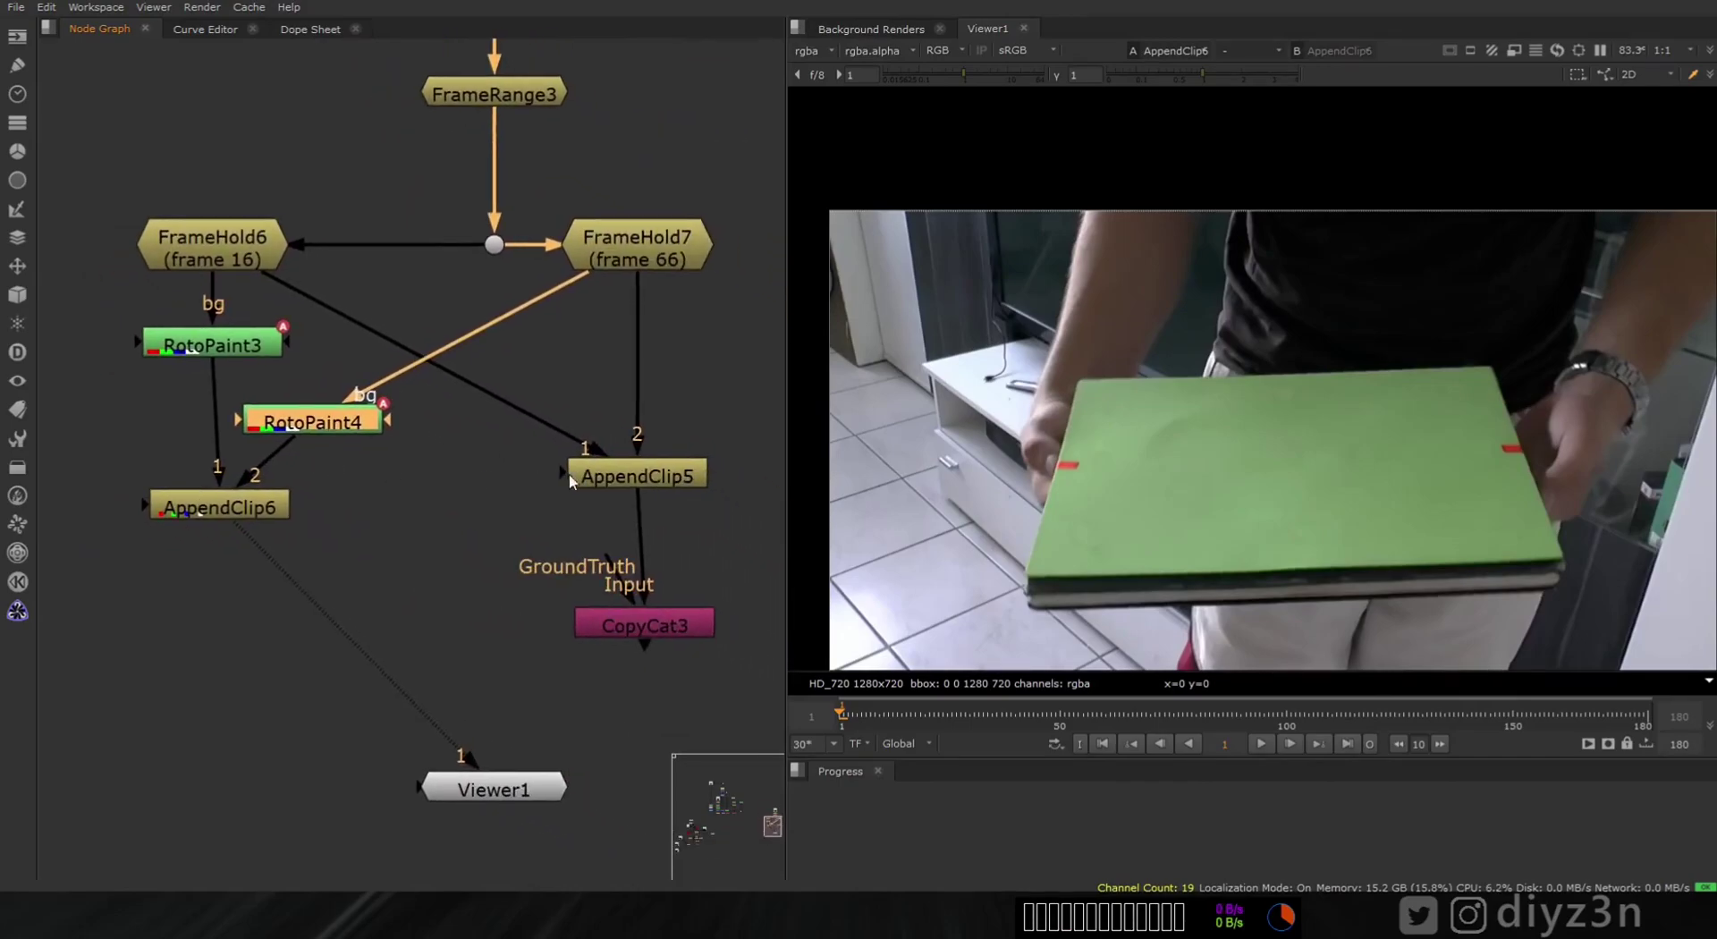
- Compare AppendClip5 and AppendClip6 in the viewer on frames 1 and 2
click(614, 476)
key(1)
click(246, 501)
key(1)
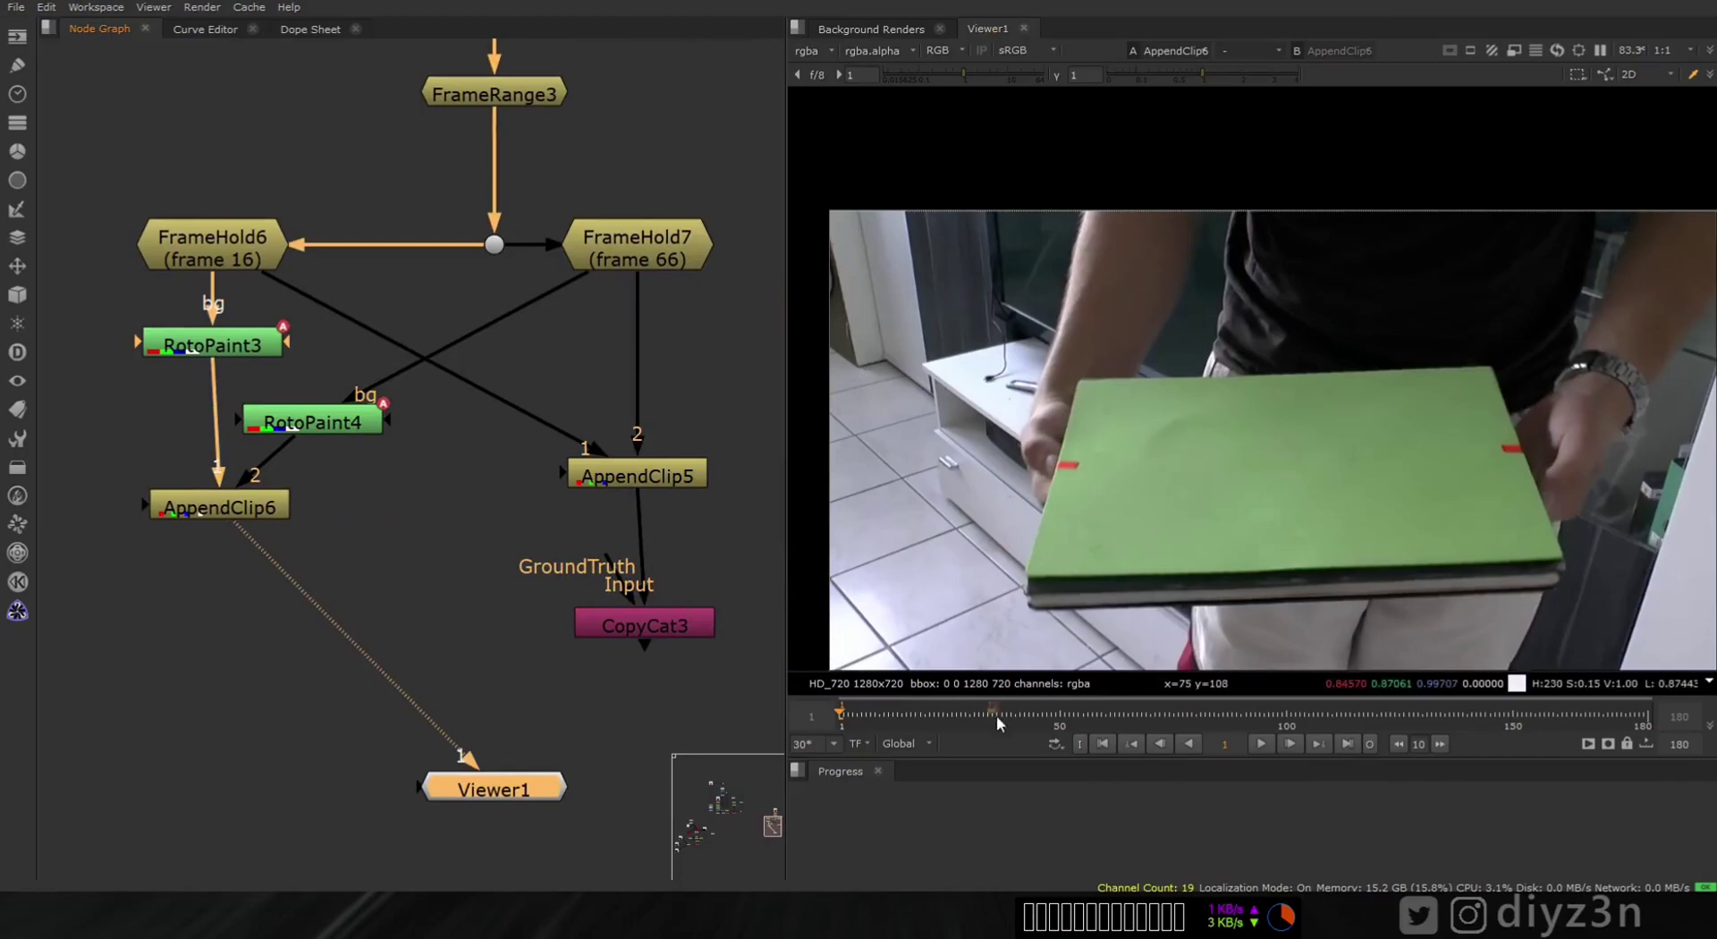
click(1289, 744)
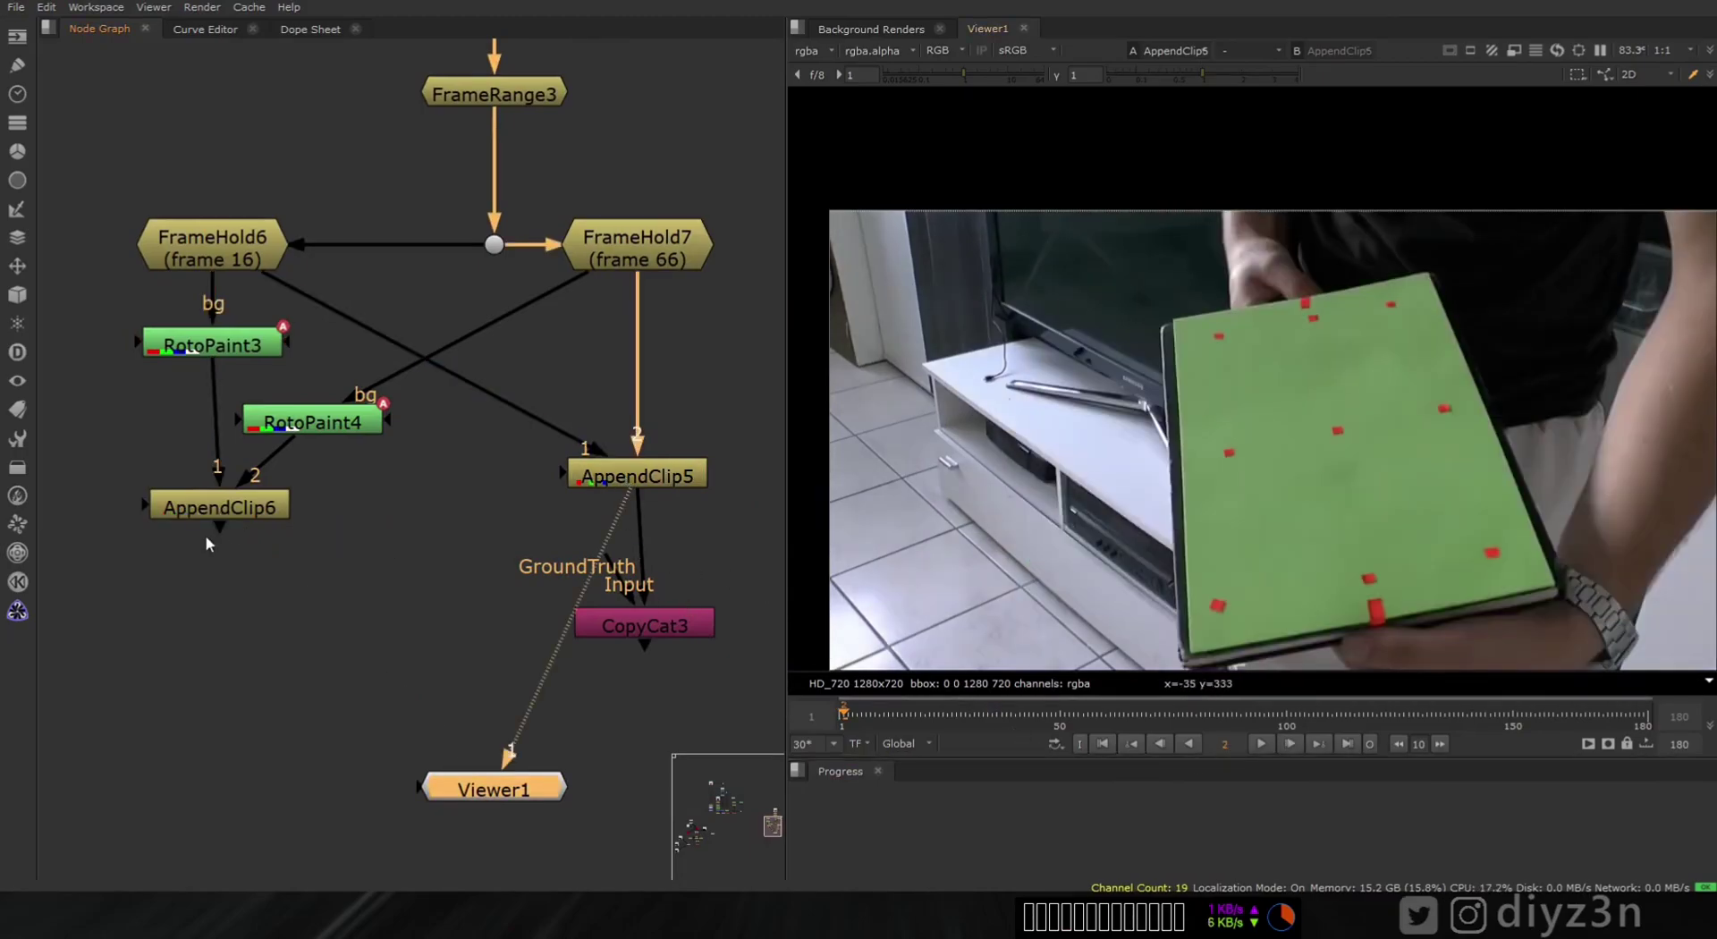
click(610, 477)
key(1)
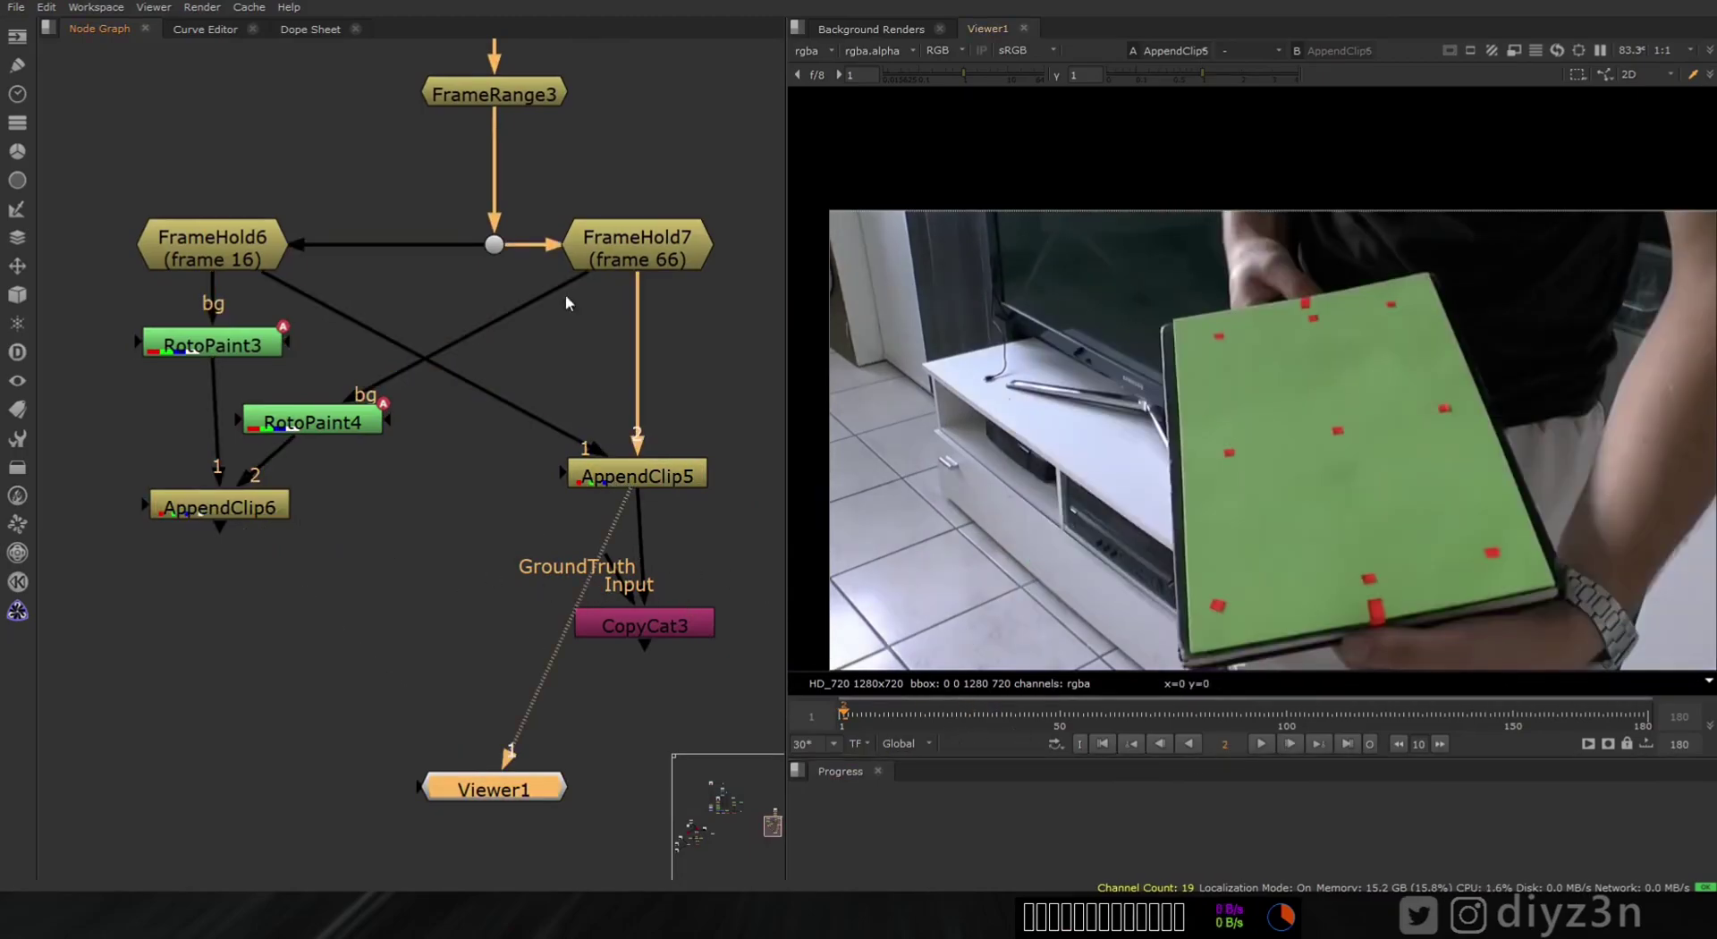
- View the source footage and TimeOffset1 in turn, scrubbing the timeline to examine each
middle_drag(565, 294, 532, 569)
click(476, 202)
key(1)
drag(899, 721, 1177, 727)
click(483, 264)
key(1)
drag(944, 721, 1266, 735)
- Connect CopyCat3's GroundTruth input to AppendClip6, then view CopyCat3 with Viewer1 placed below it
middle_drag(328, 694, 349, 302)
drag(577, 456, 226, 516)
middle_drag(426, 565, 279, 547)
drag(335, 608, 474, 492)
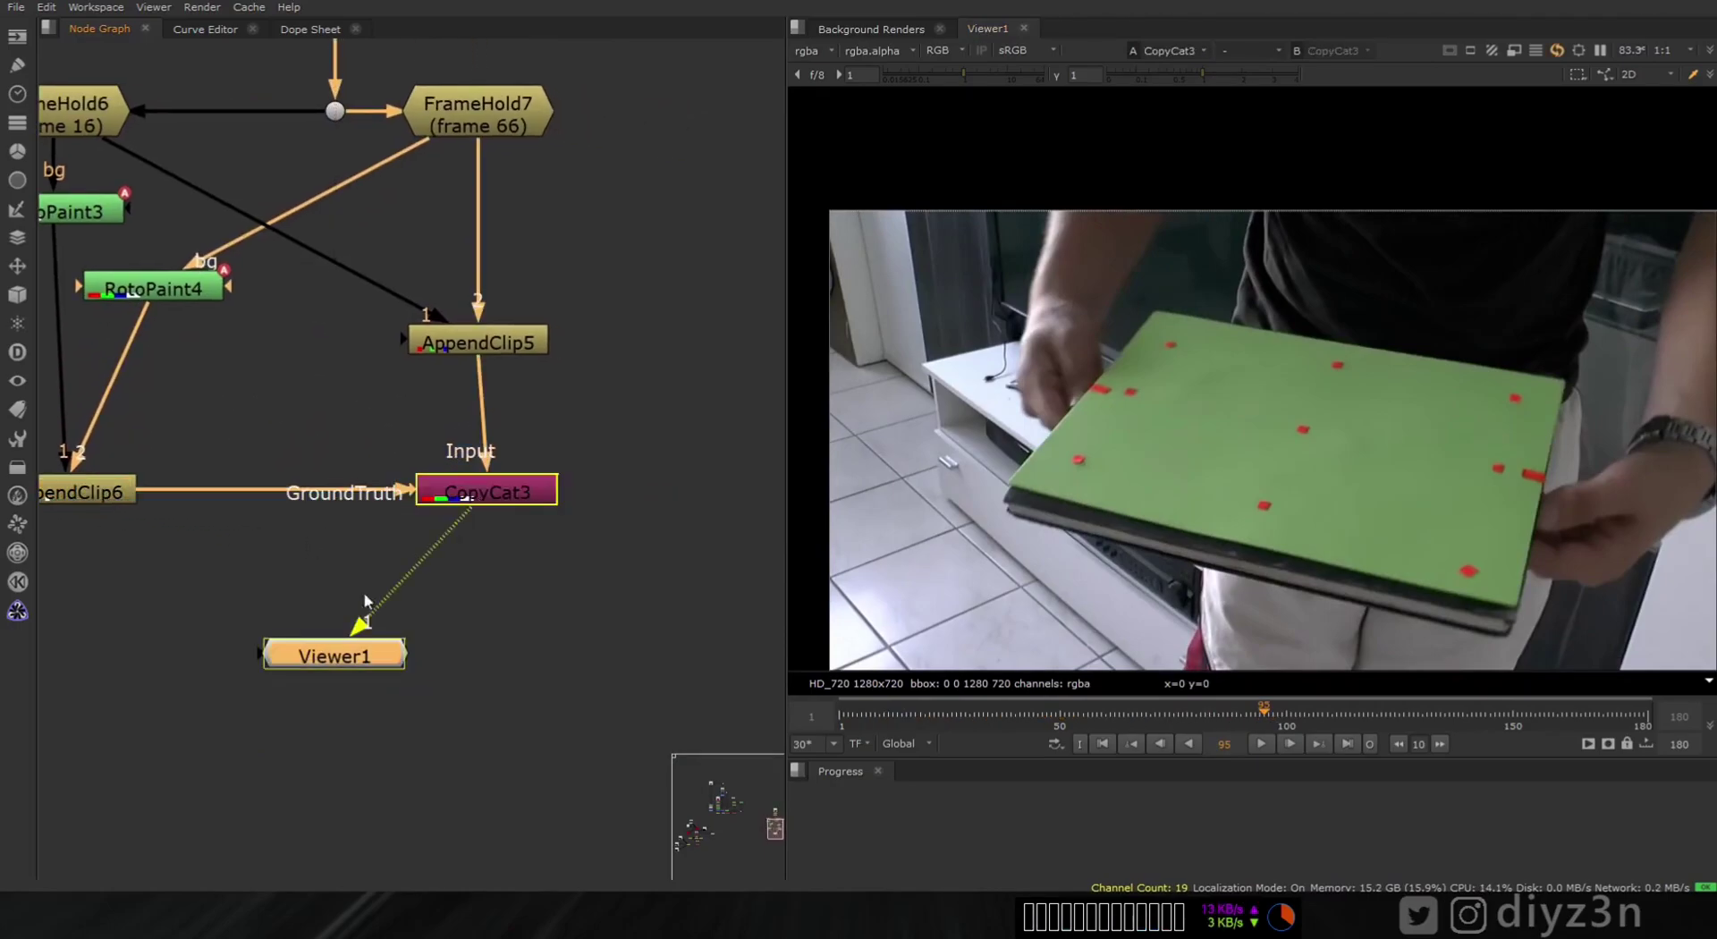
drag(336, 655, 487, 700)
middle_drag(518, 527, 532, 649)
scroll(529, 656, down, 2)
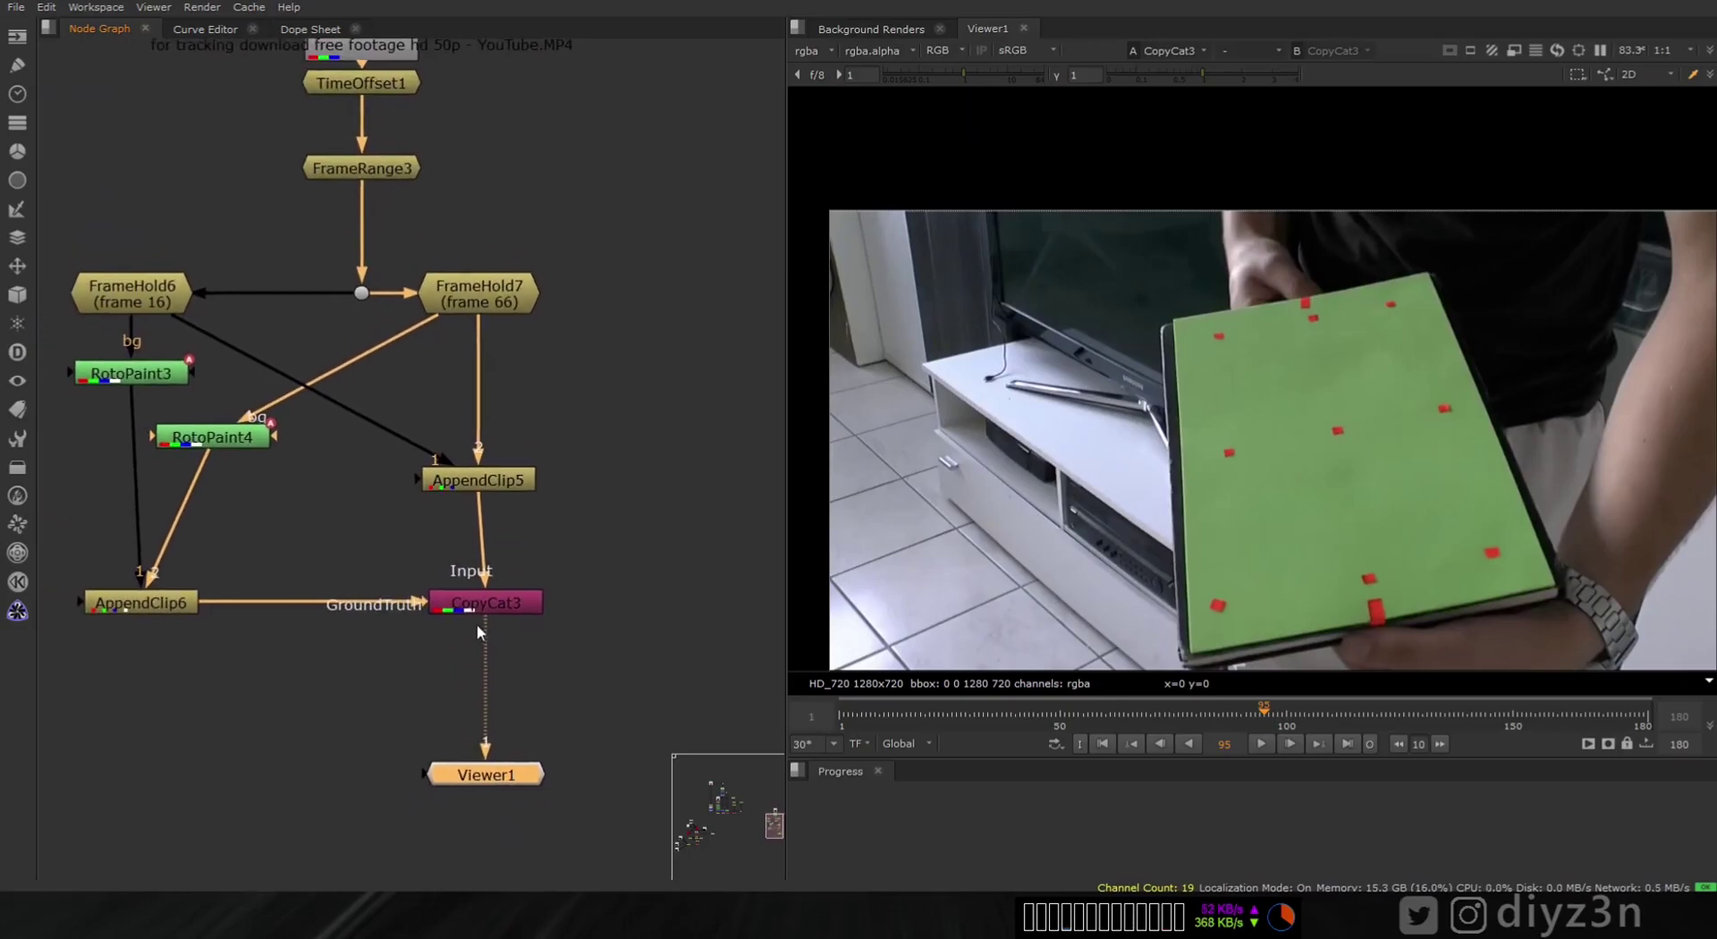
- Open CopyCat3's properties and set its data directory to the Desktop folder Copy_cat/copycat
double_click(481, 601)
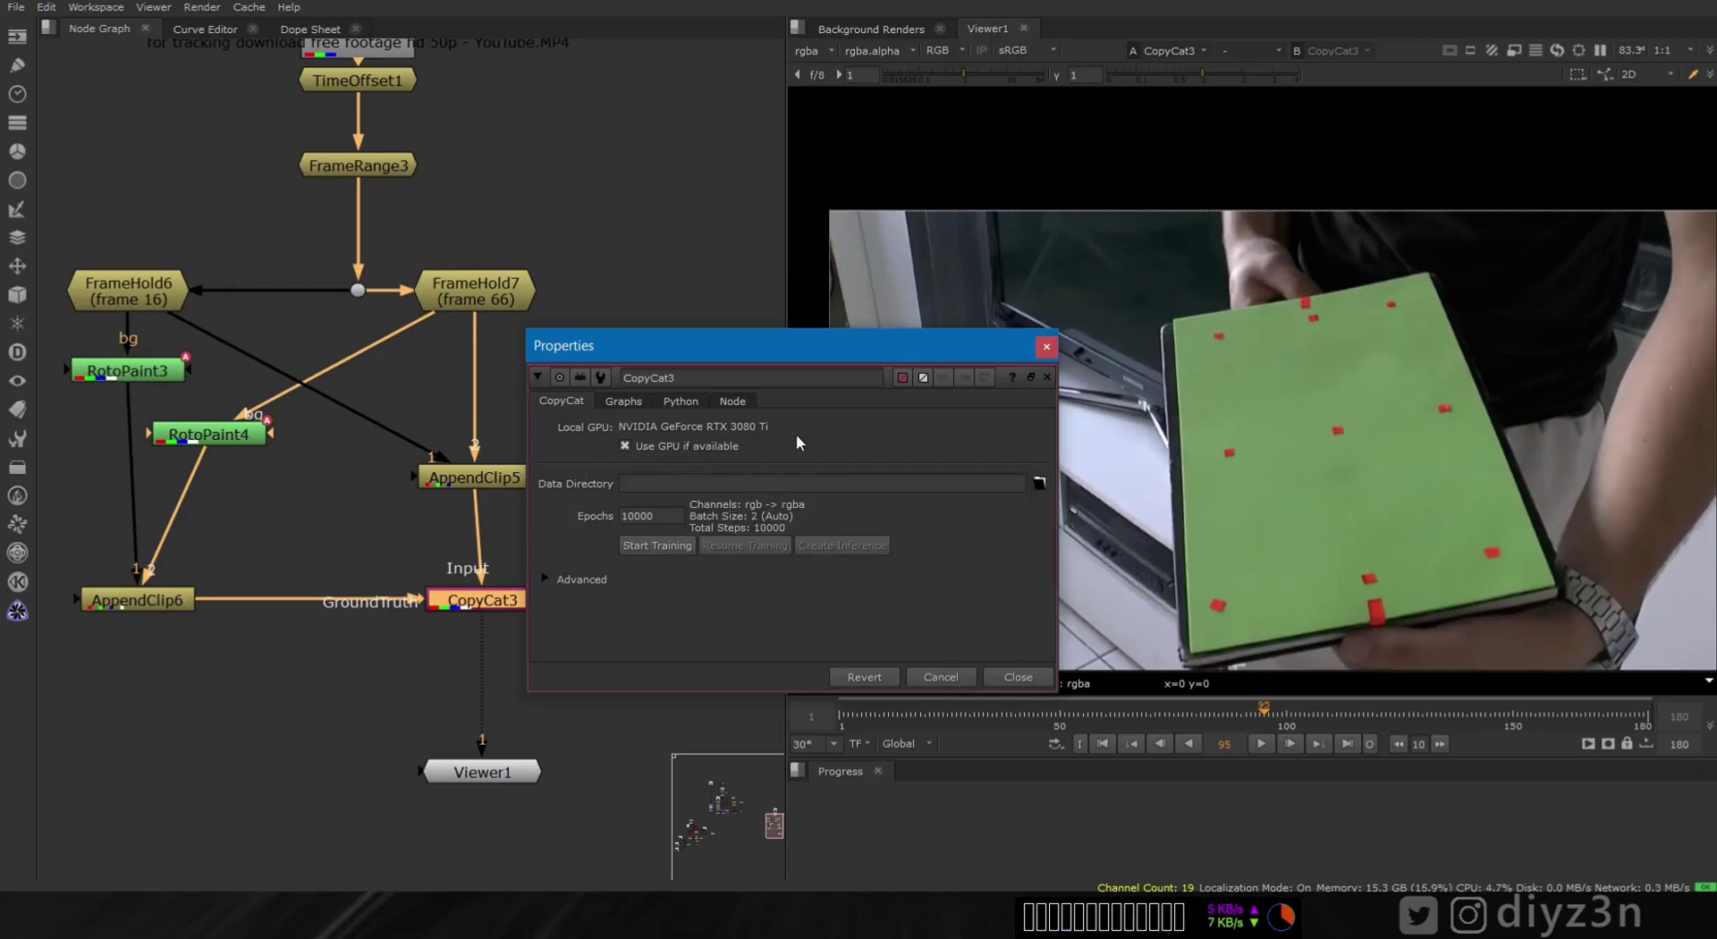
click(1040, 483)
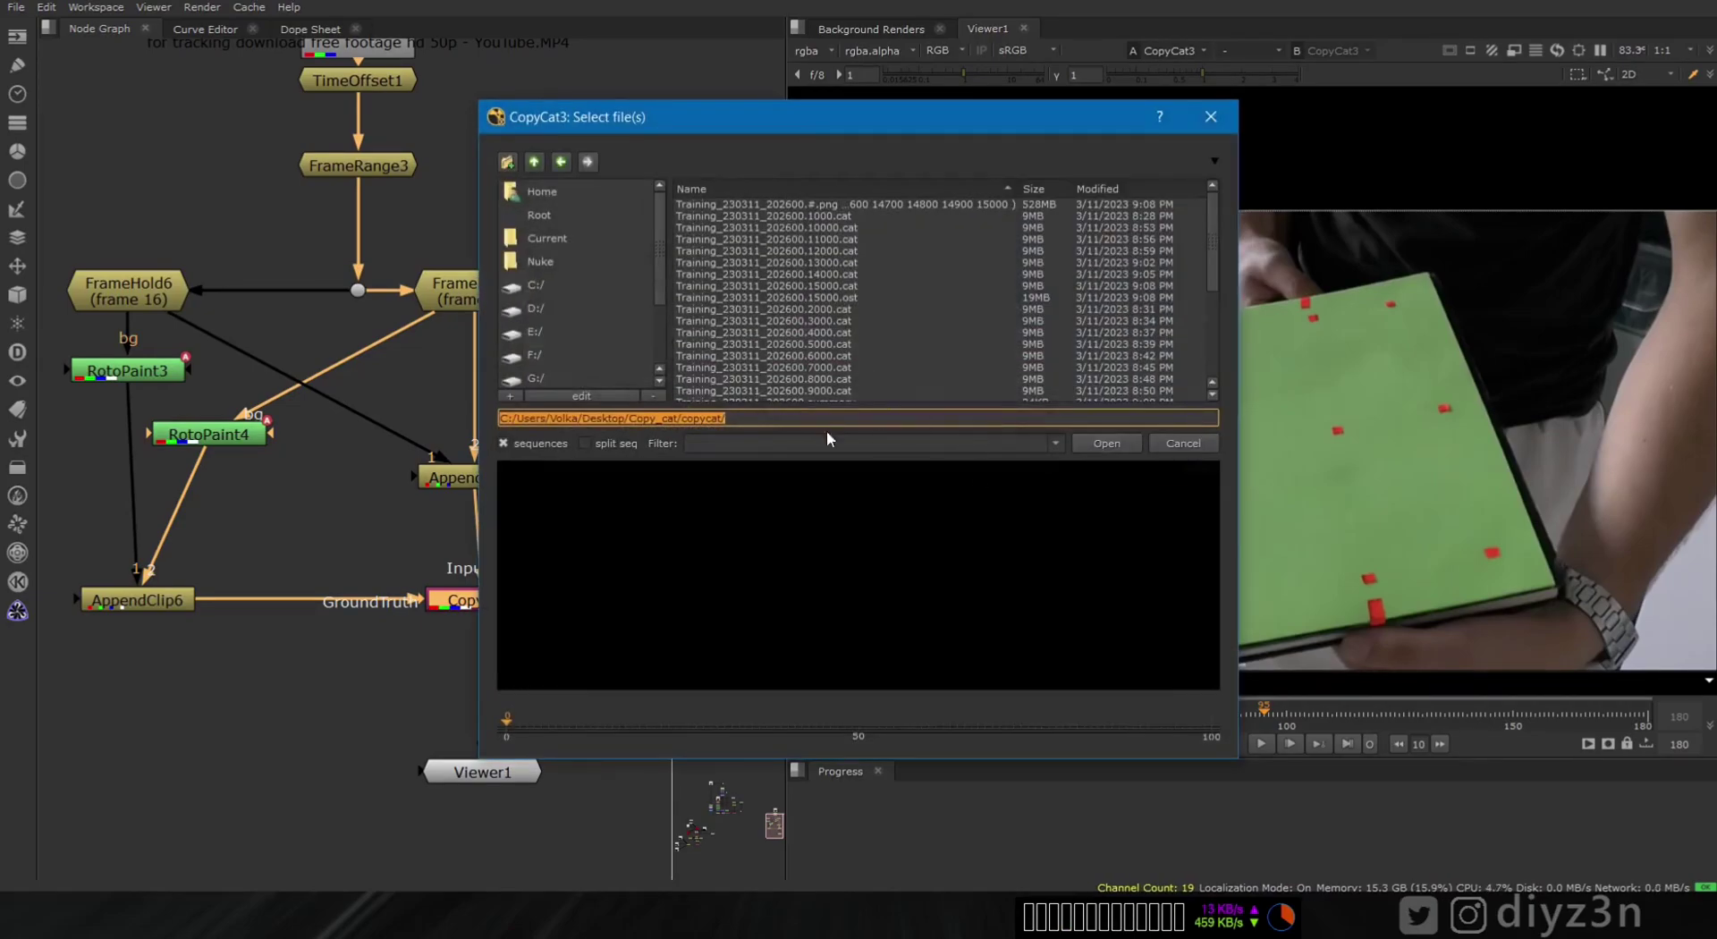
click(1094, 450)
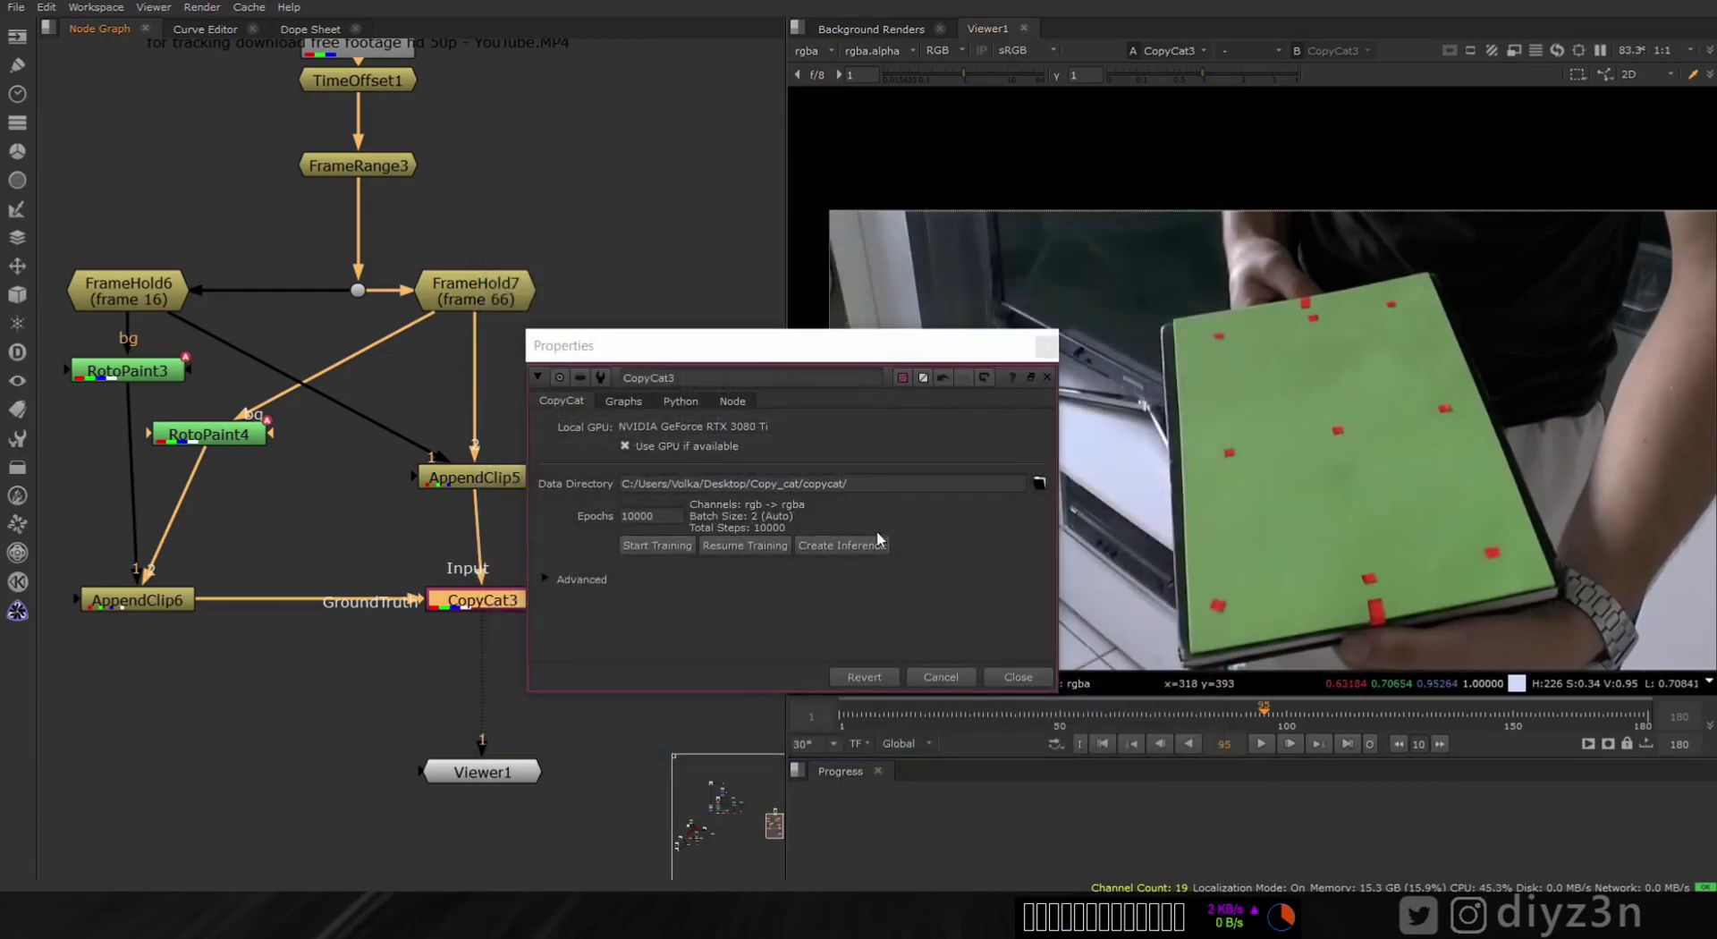
click(558, 588)
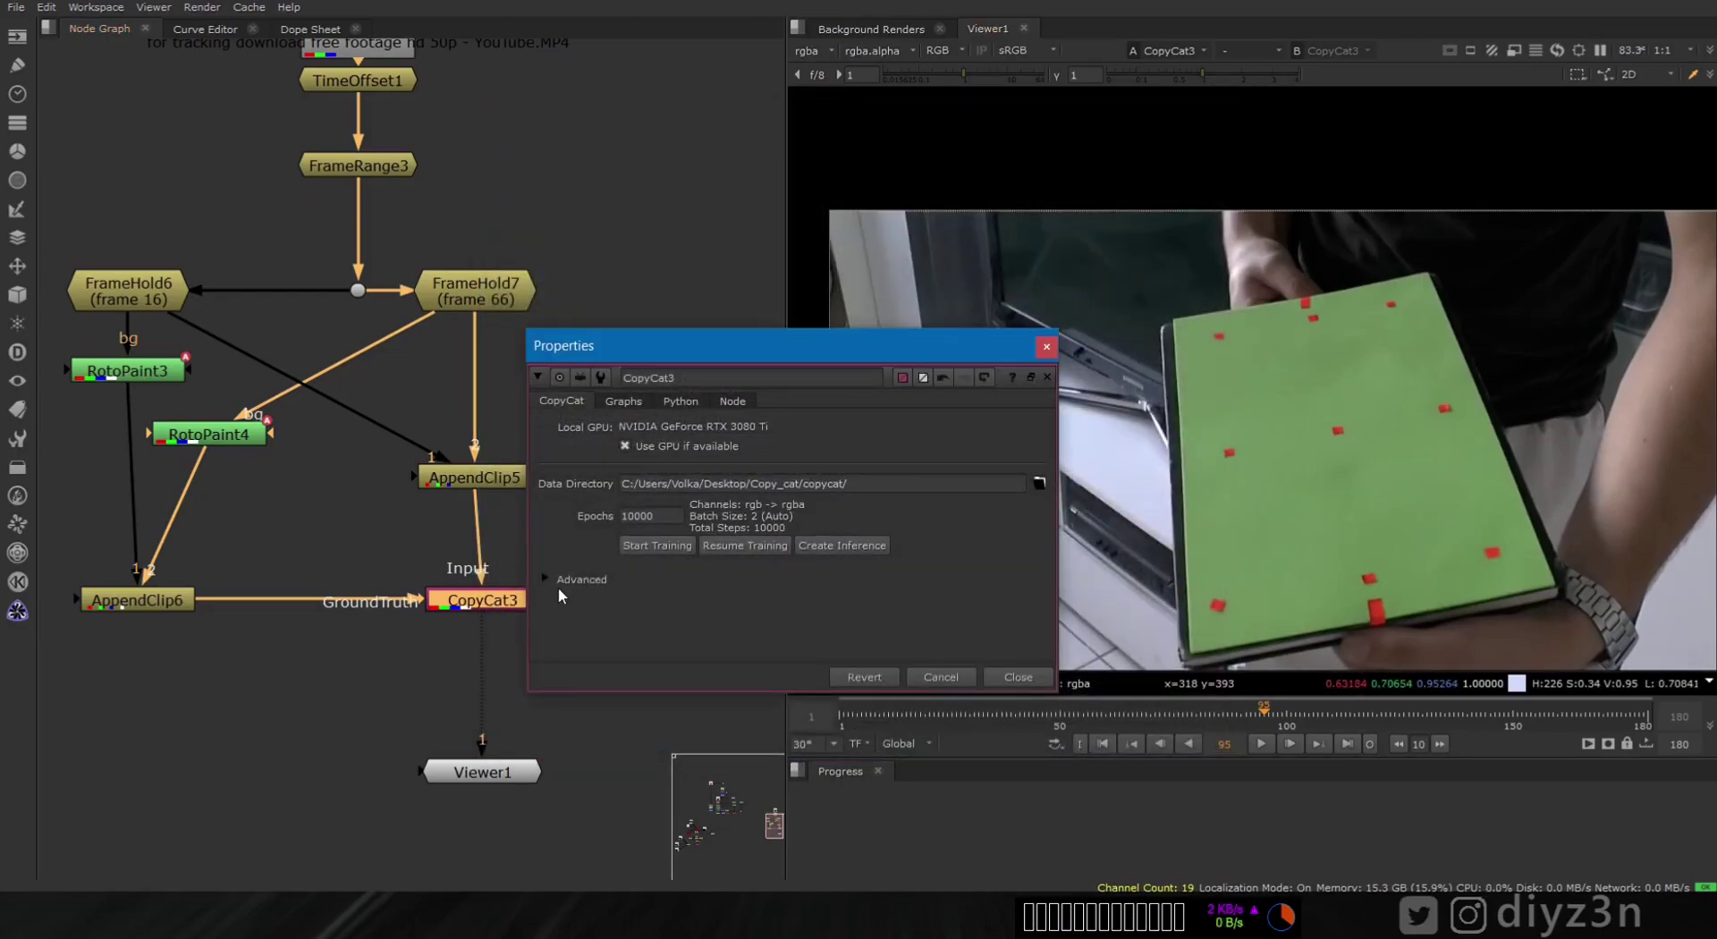
- Create a folder named Leran inside Copy_cat/copycat, use it as CopyCat3's data directory with 10000 epochs, and close the properties
click(1040, 484)
click(507, 161)
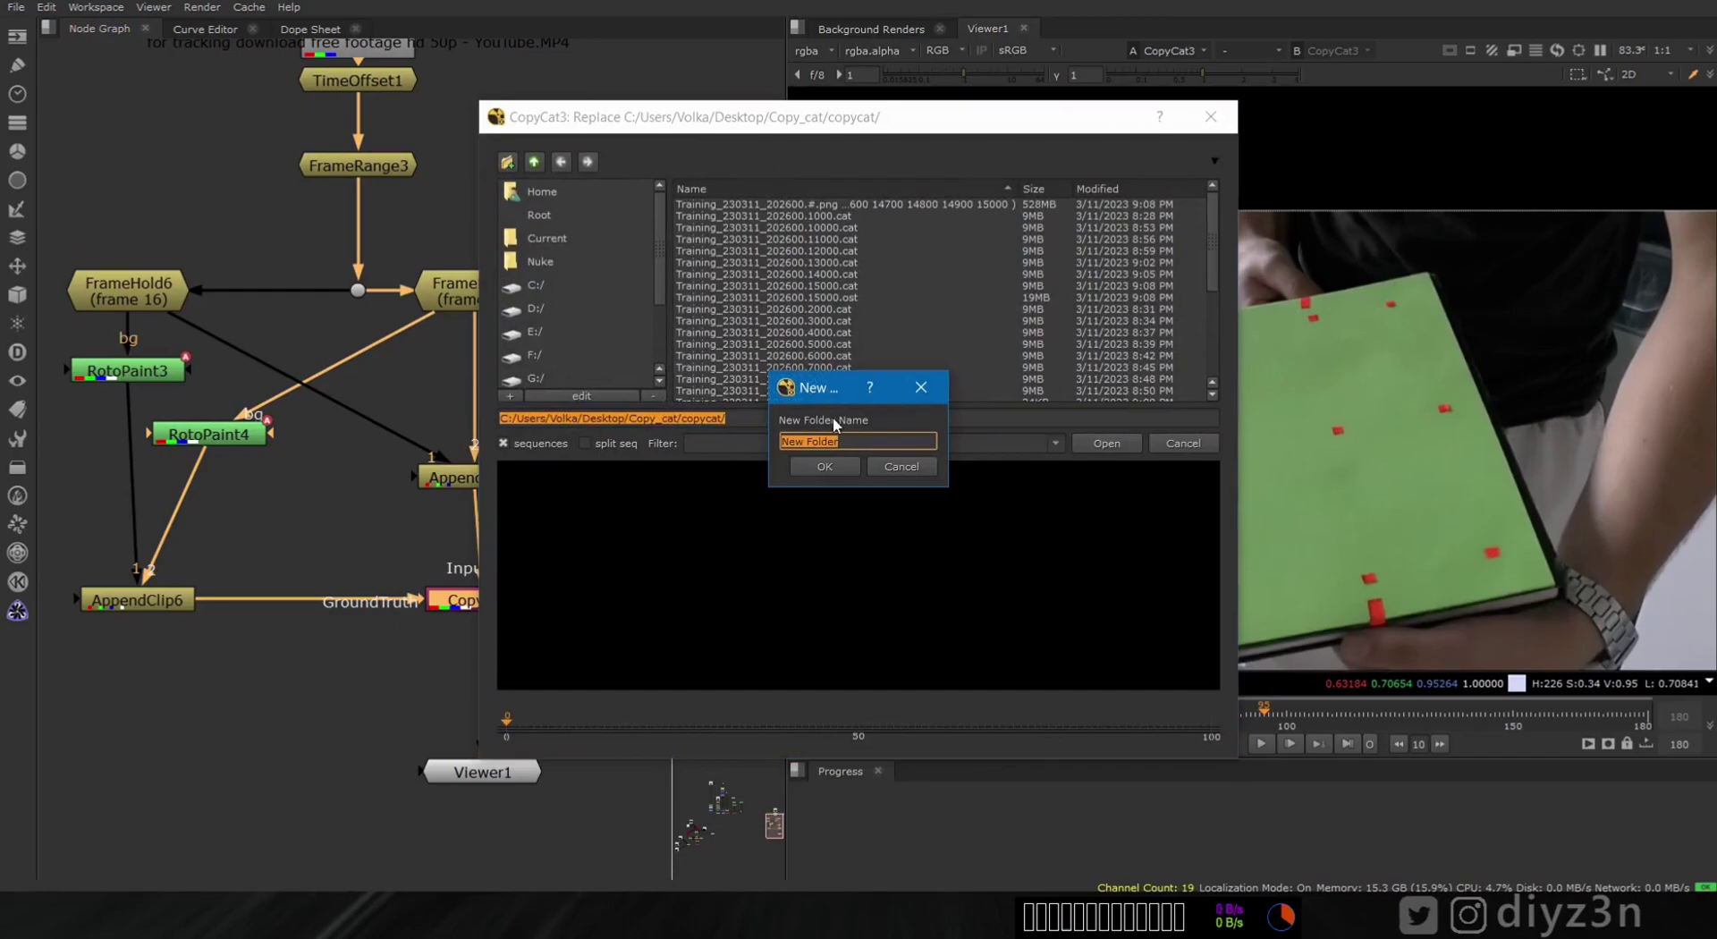
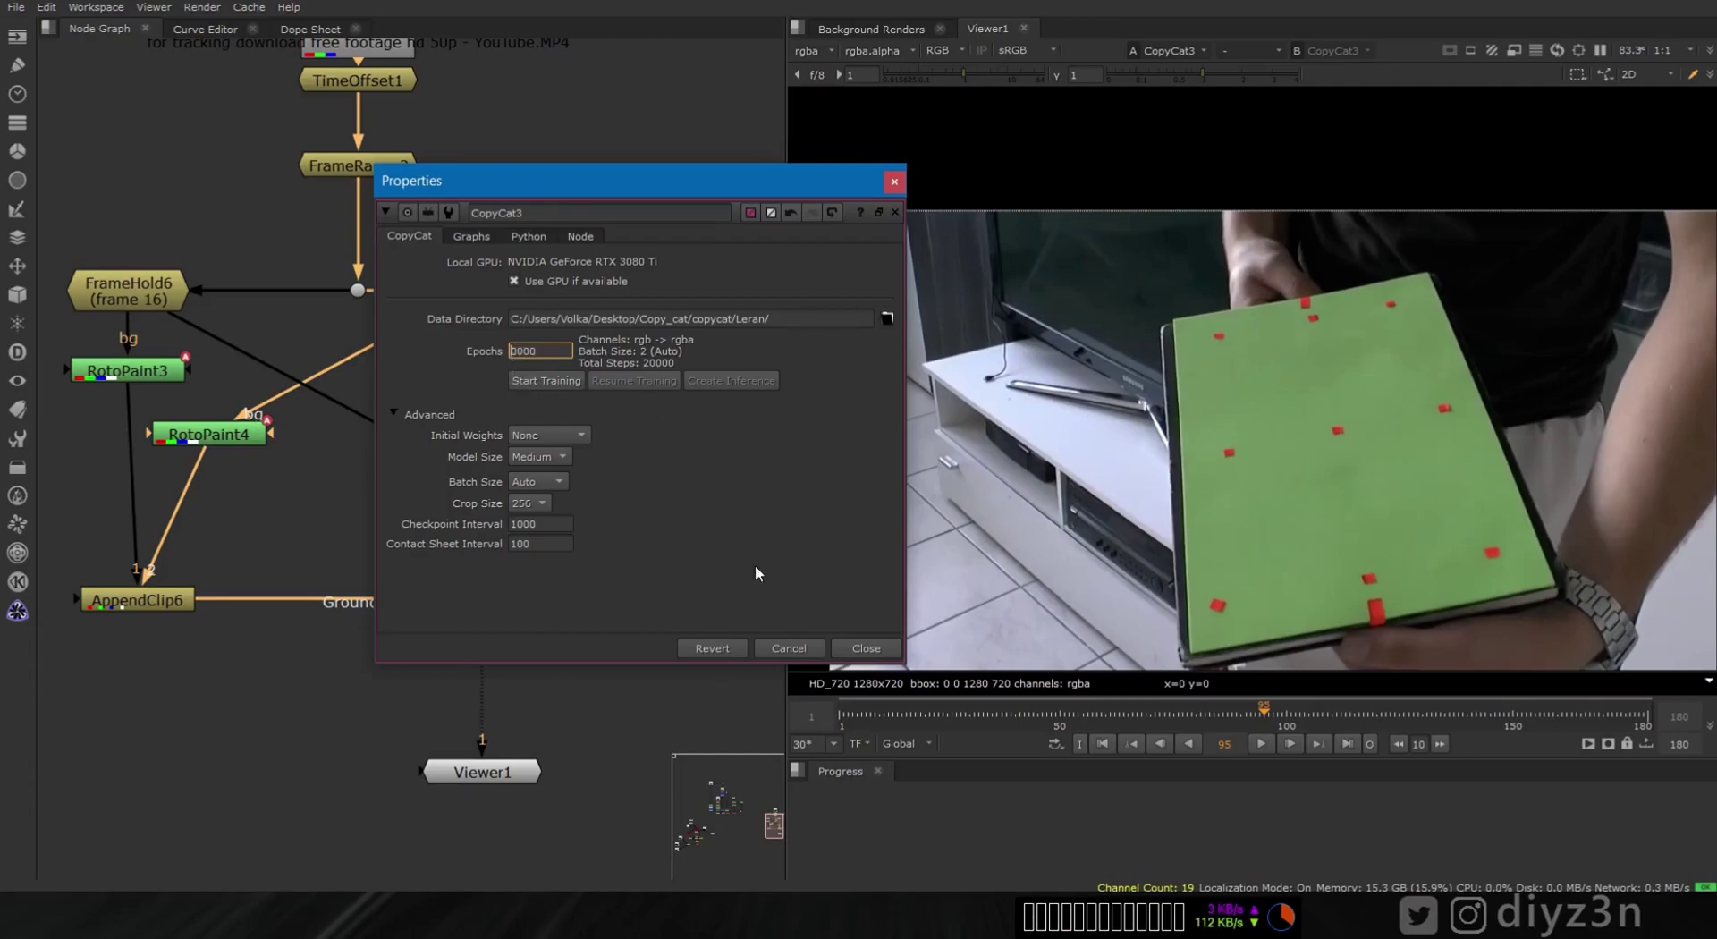
click(680, 356)
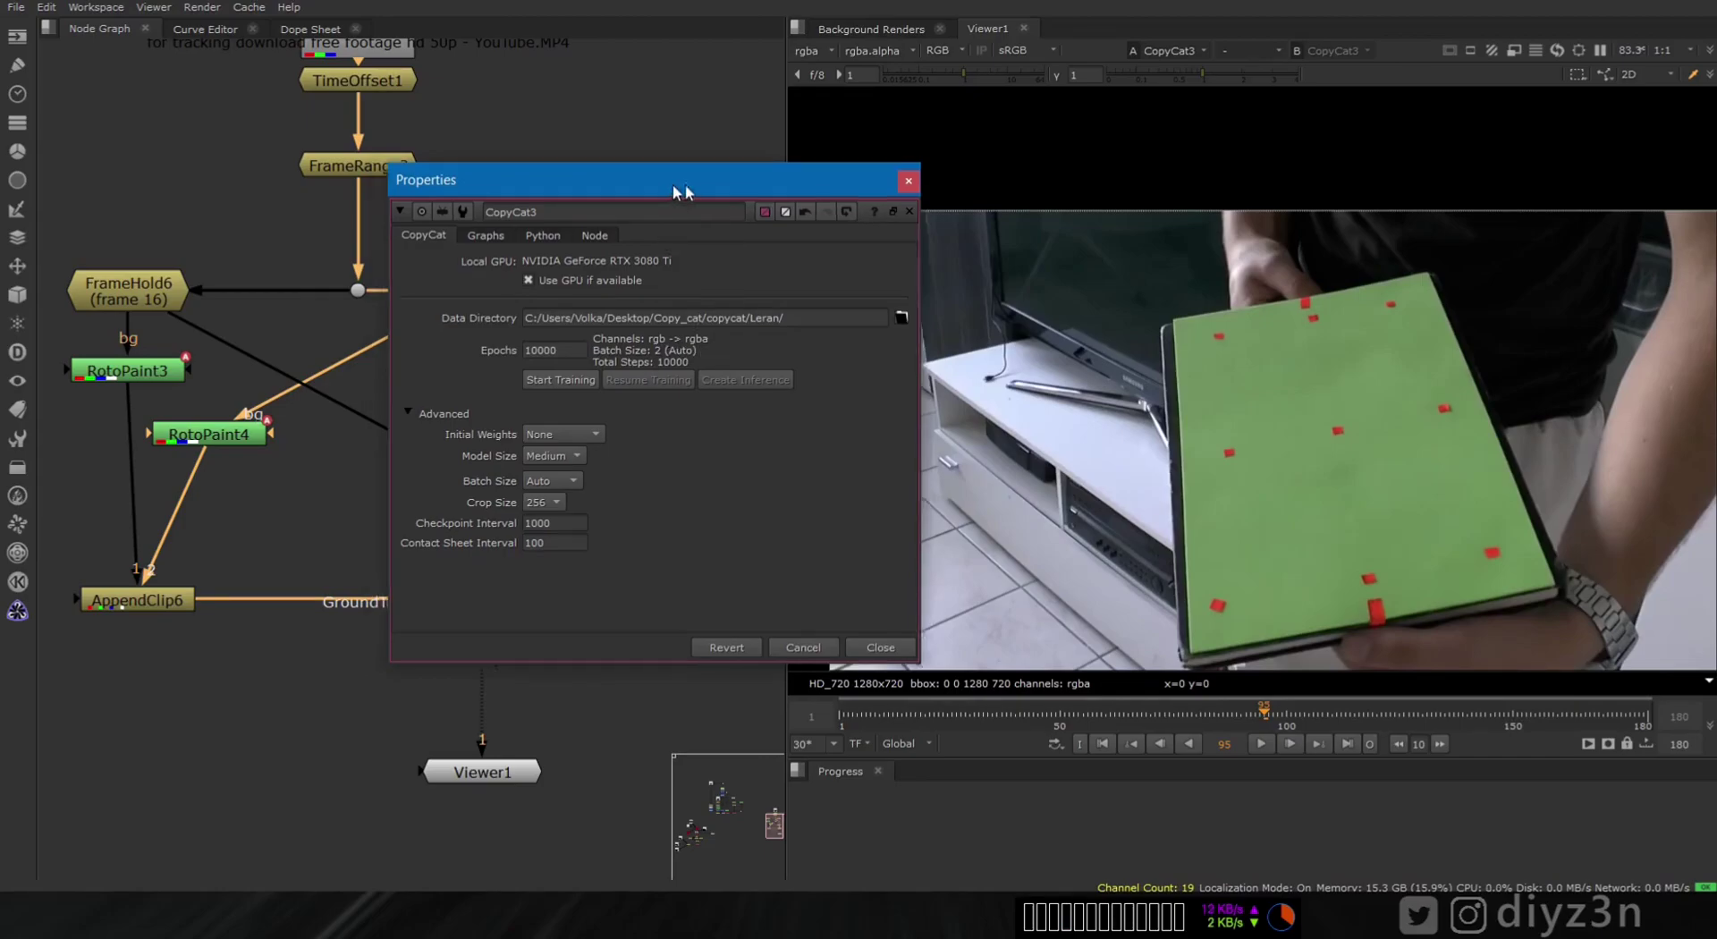
drag(663, 184, 1104, 185)
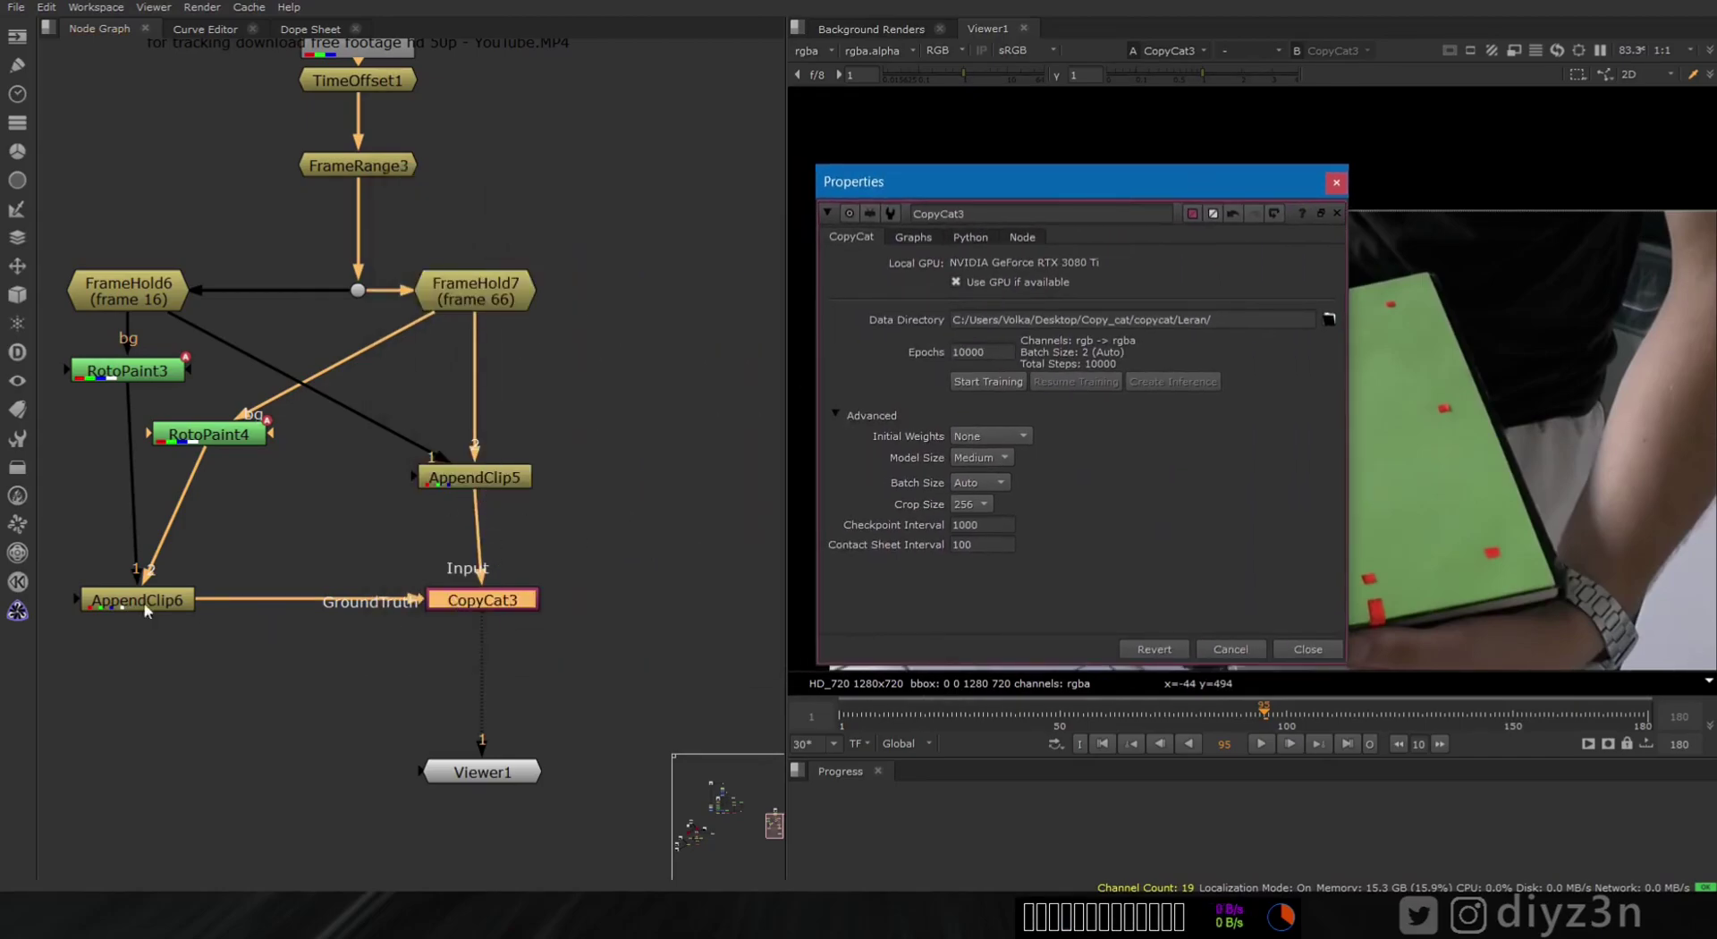
click(1306, 653)
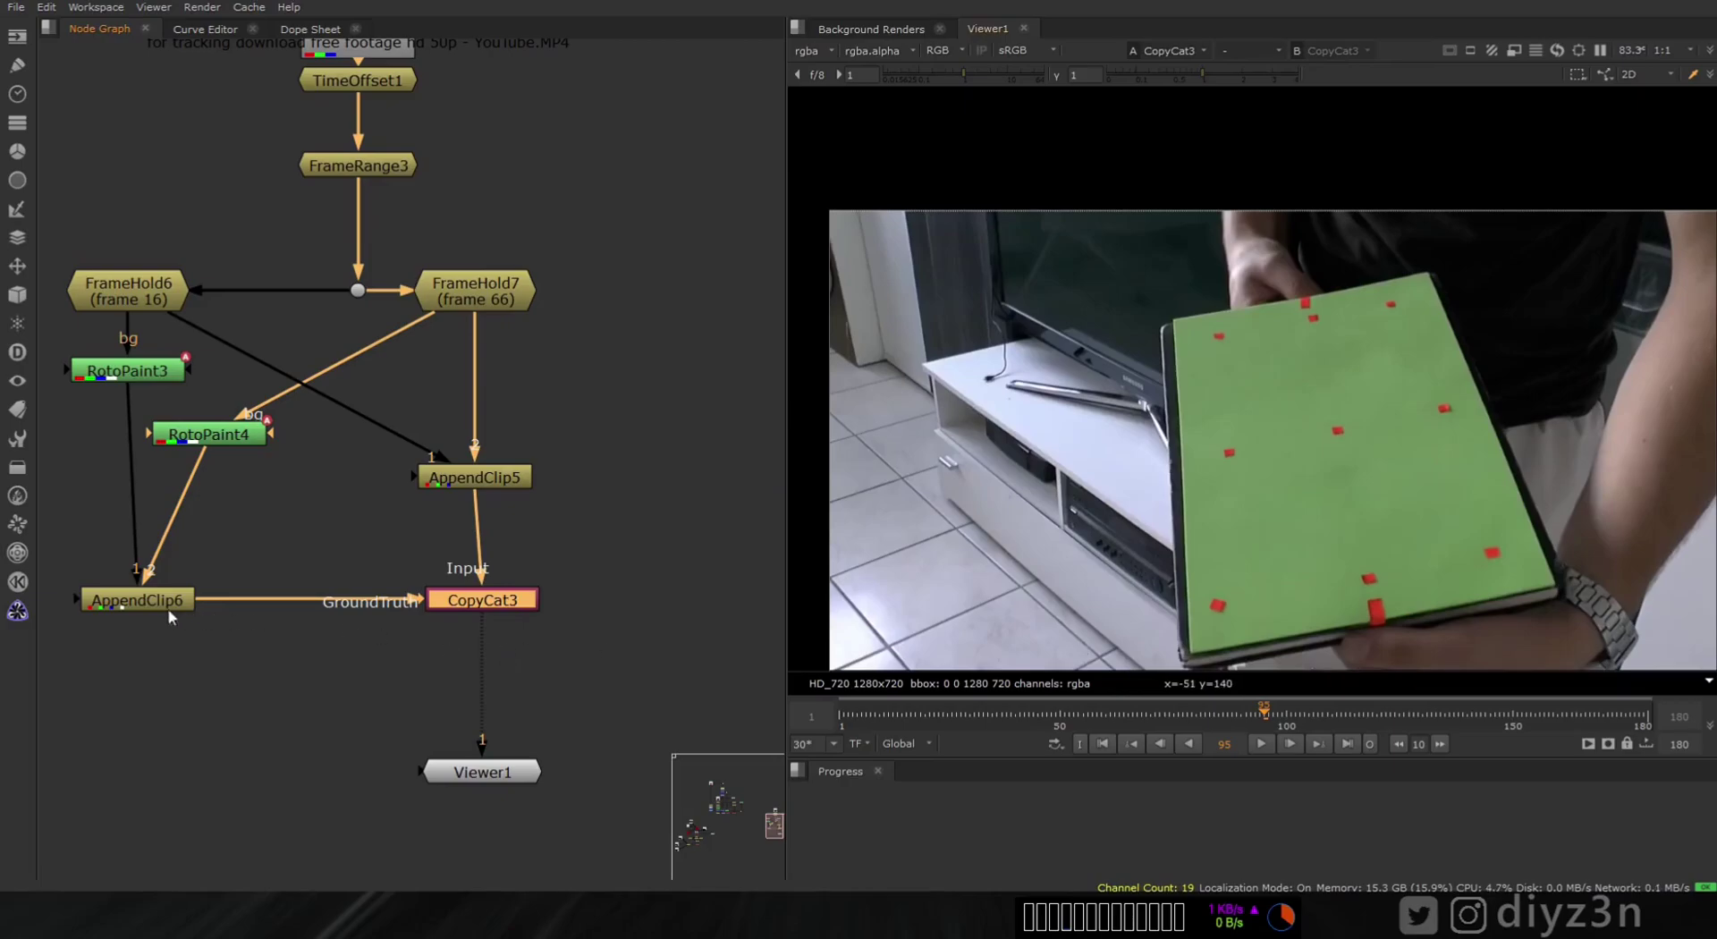
- View AppendClip6 on the first frame and insert a Remove node between it and CopyCat3's GroundTruth input
click(179, 609)
key(1)
click(1103, 743)
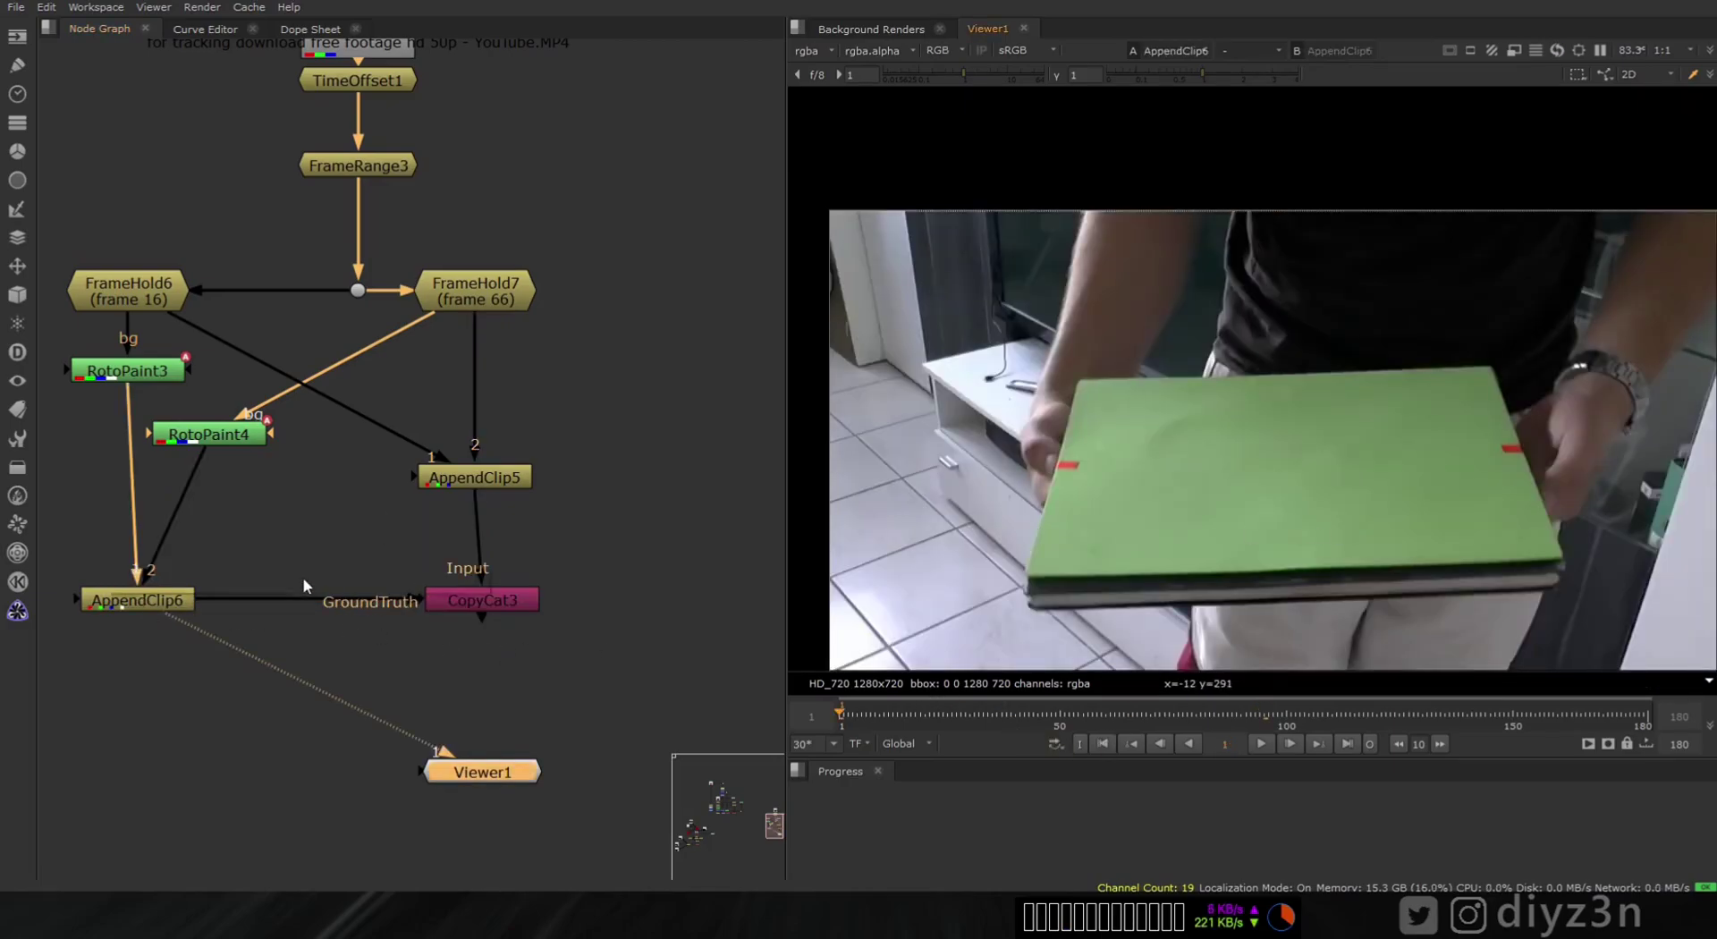
key(Tab)
text(rem)
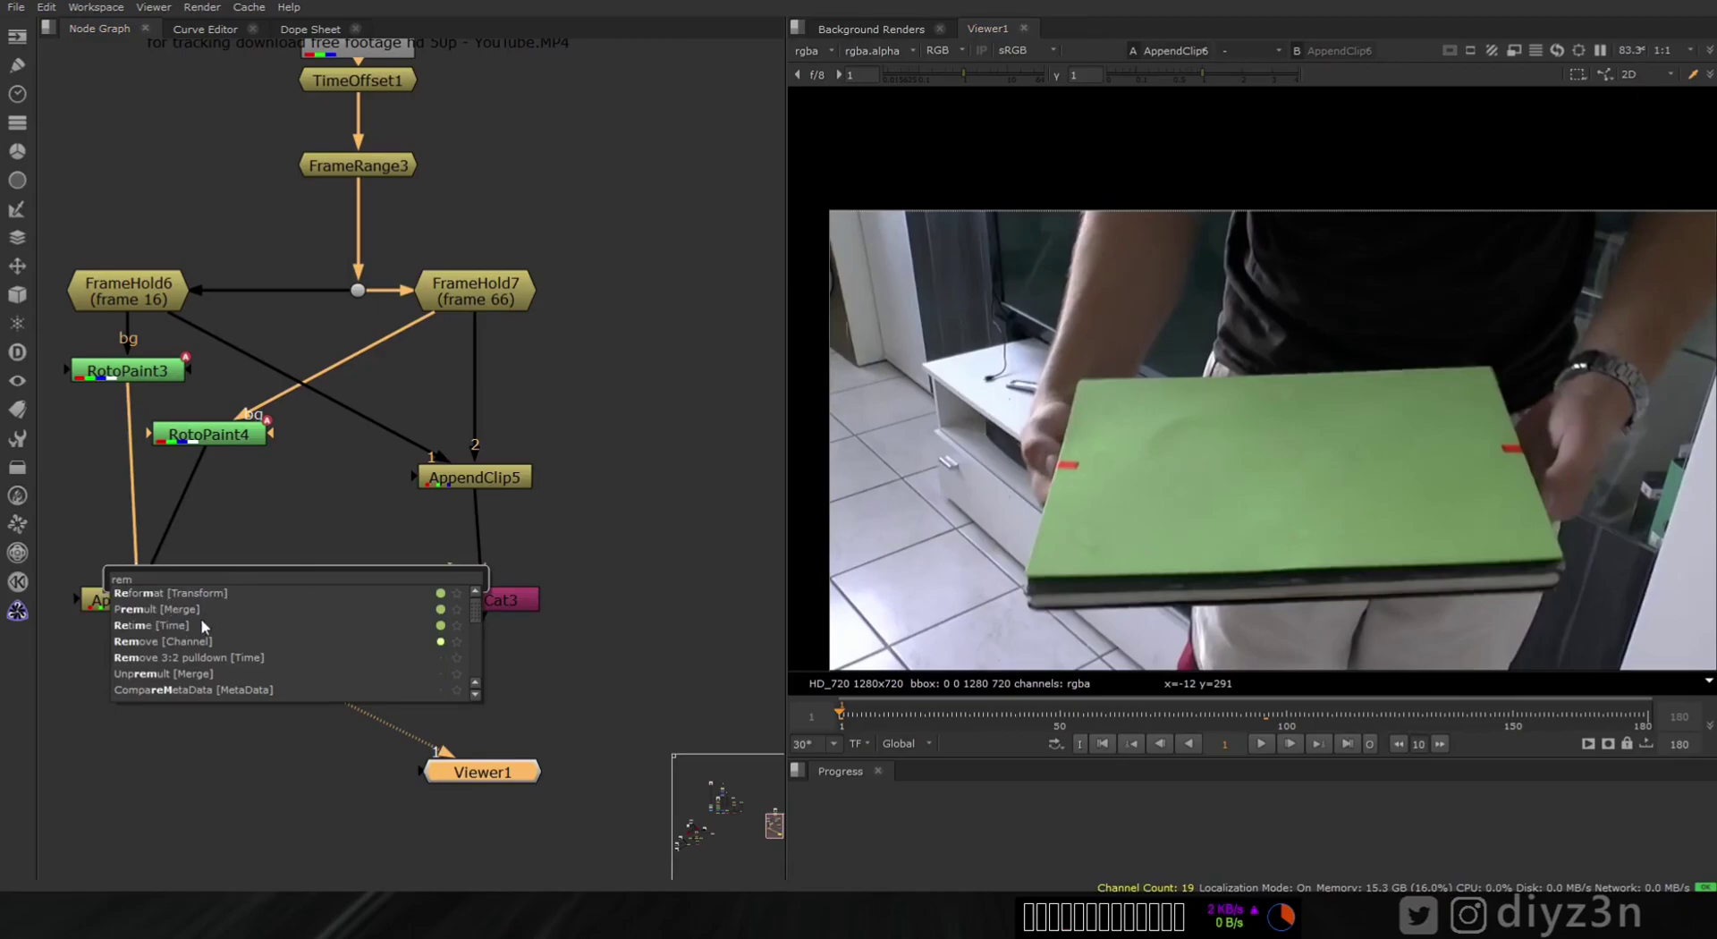
click(178, 644)
click(712, 758)
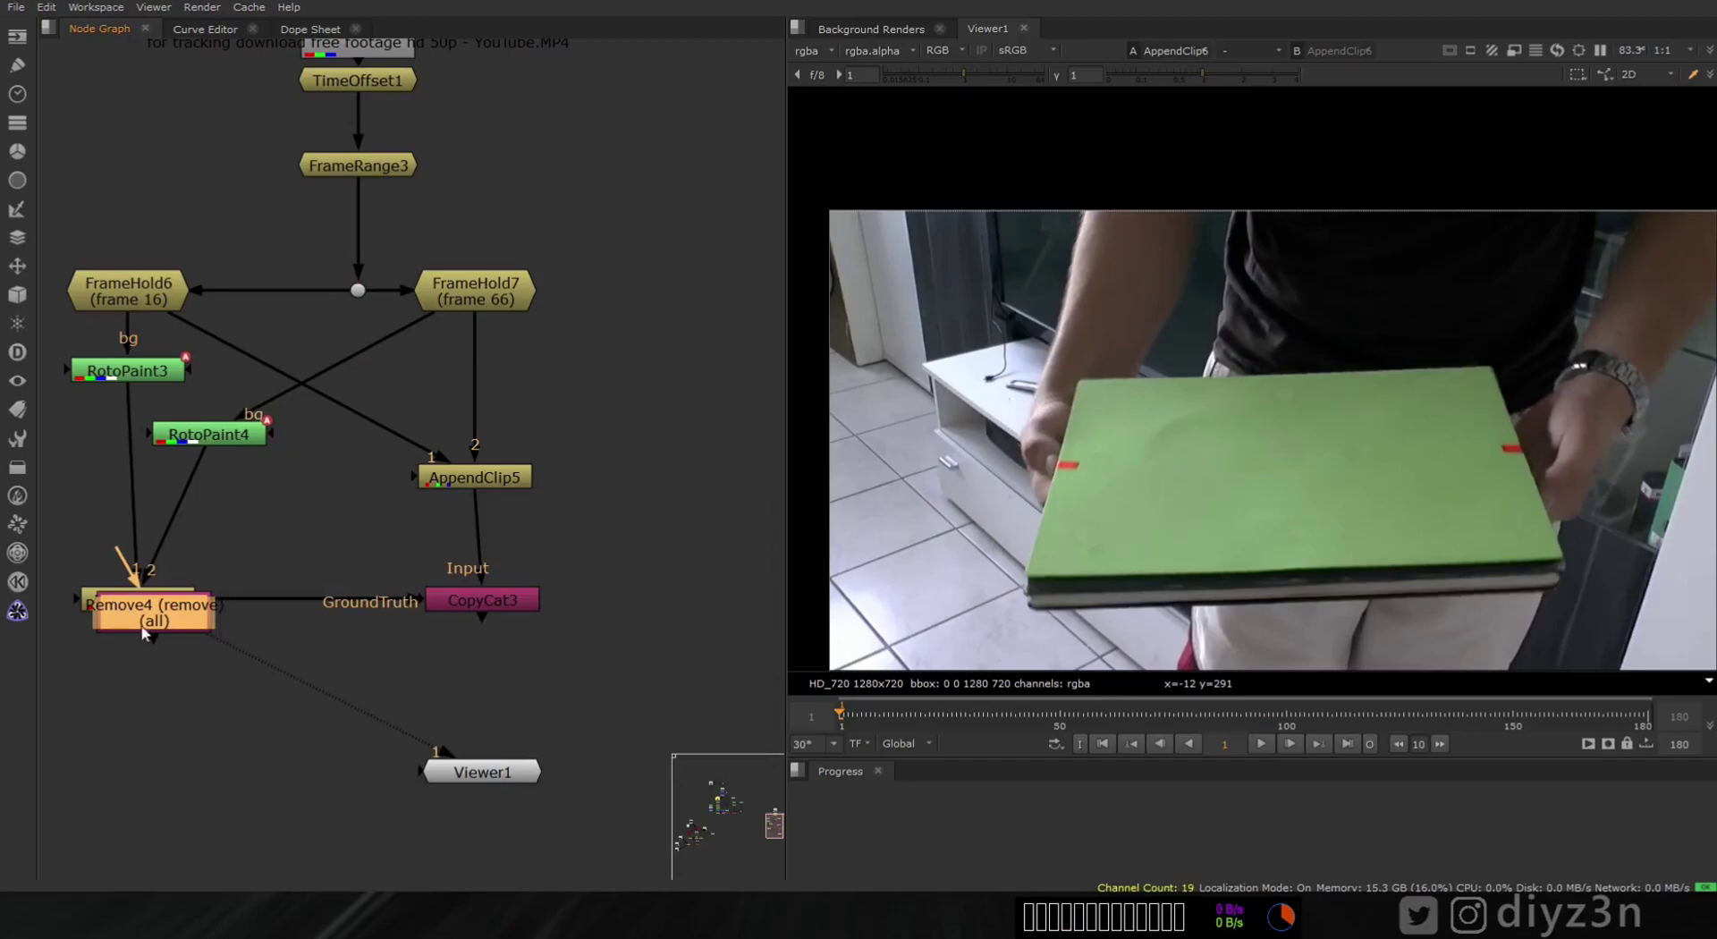
drag(154, 624, 296, 607)
- Set the new Remove node's operation to keep with the rgb channels and close its properties
double_click(295, 595)
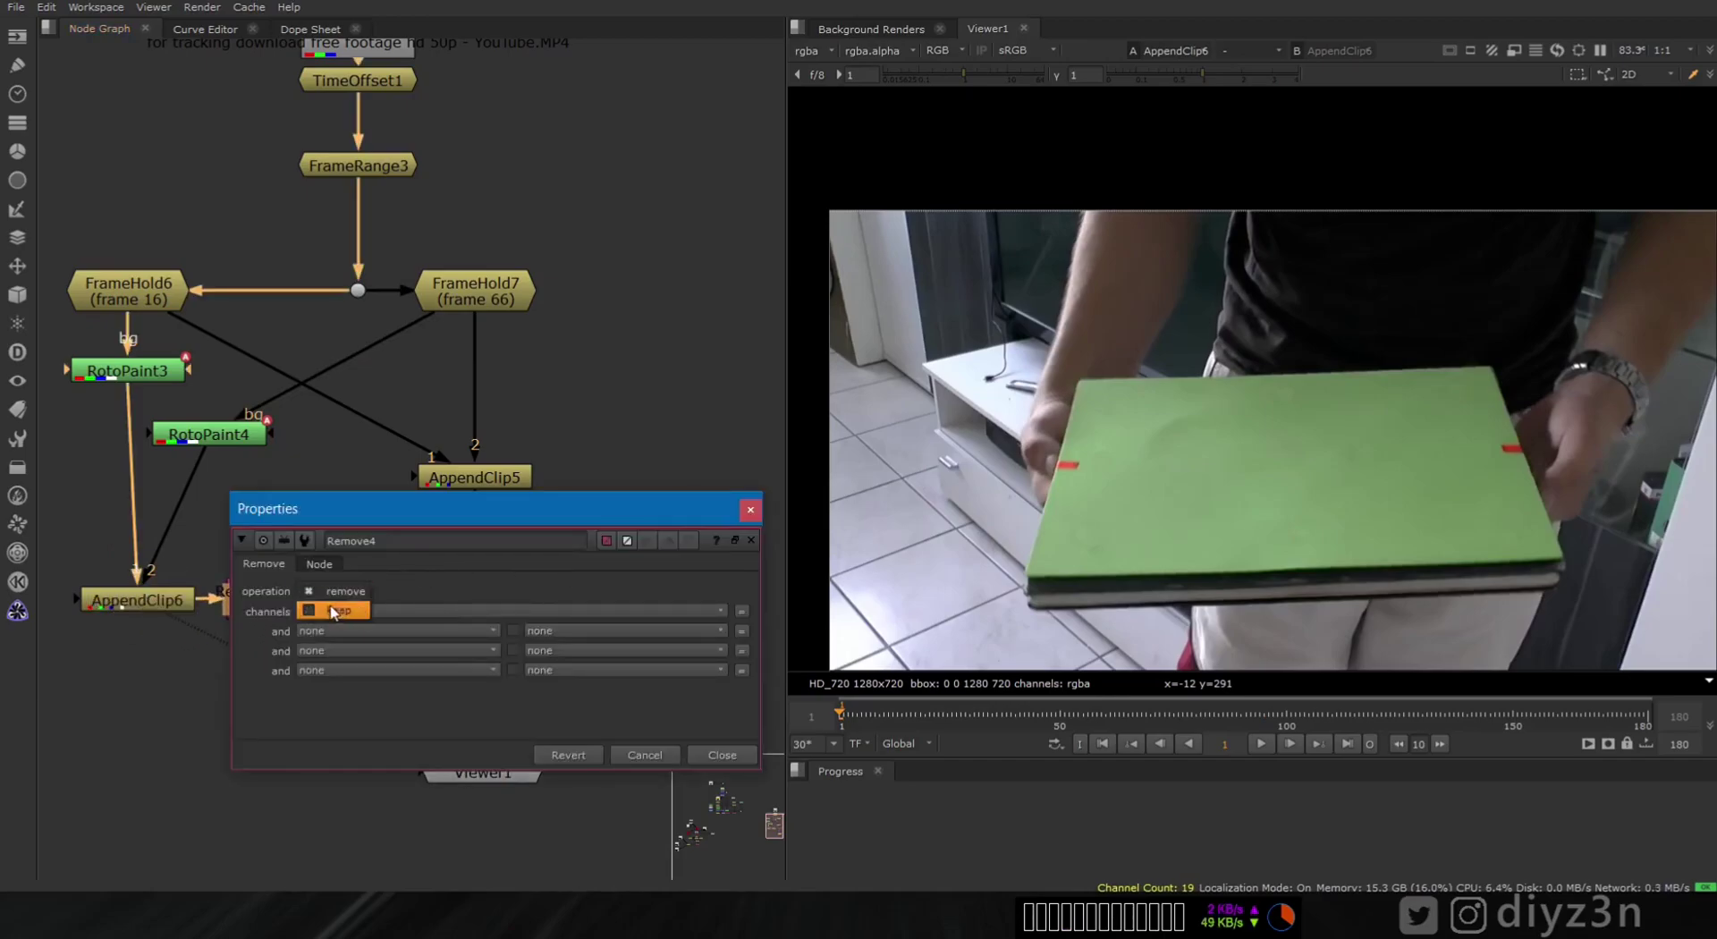
click(335, 611)
click(345, 611)
click(346, 659)
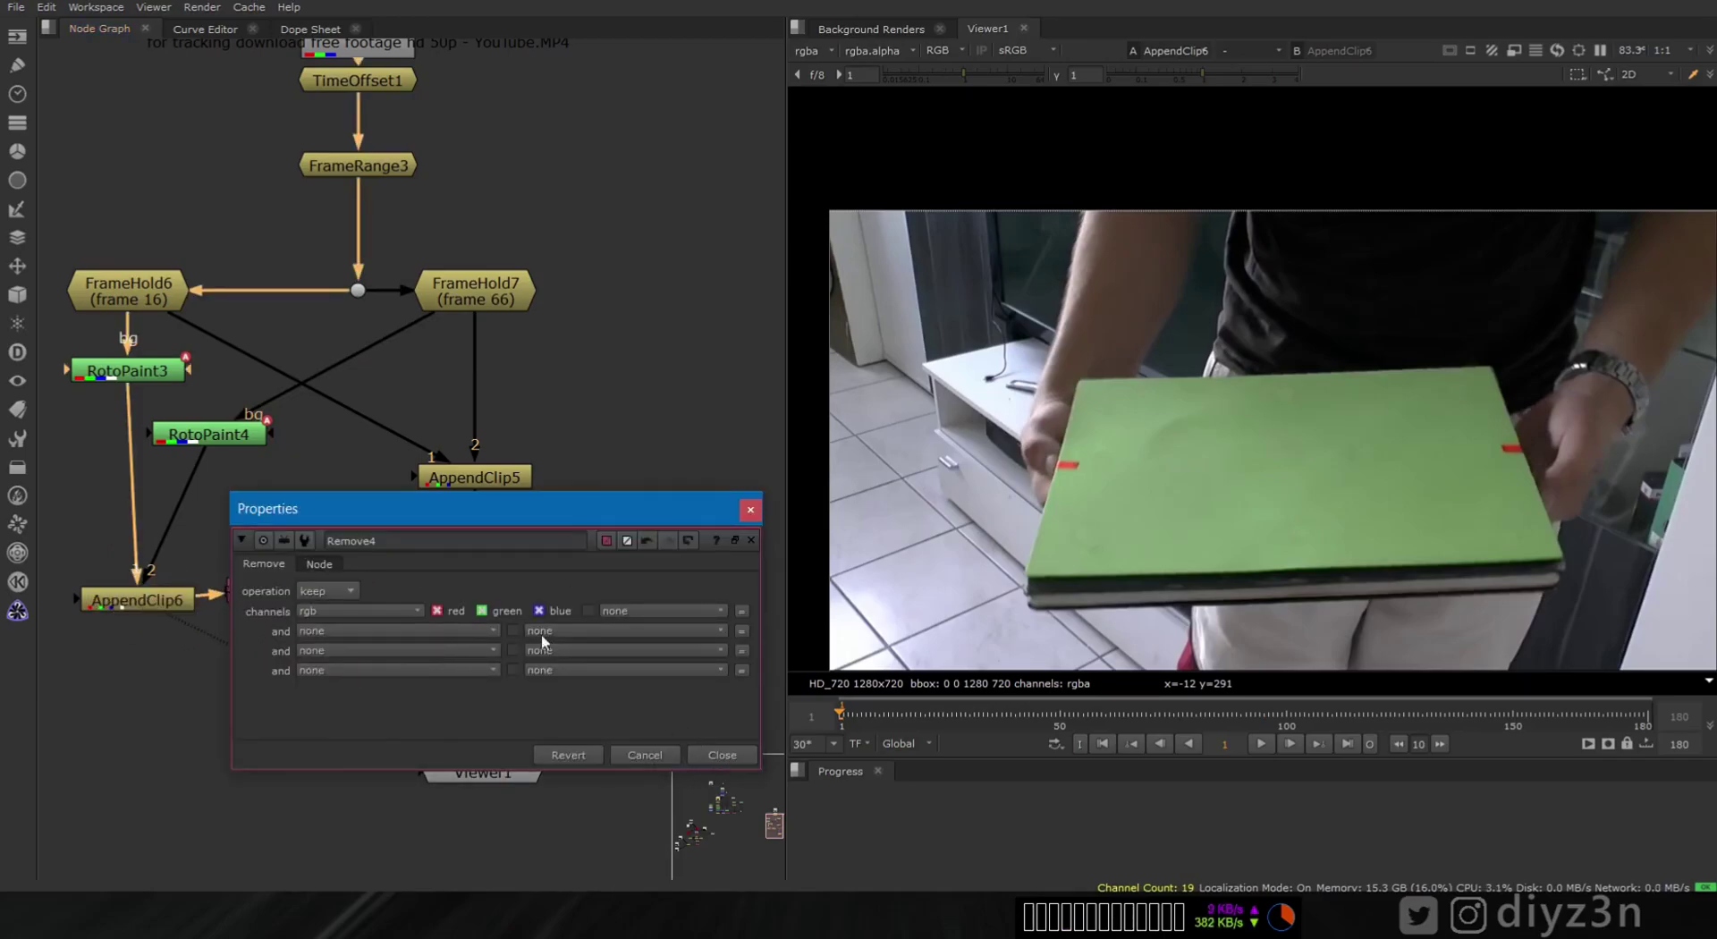
click(728, 752)
- Reopen CopyCat3's properties, keep the crop size at 256, and start training
double_click(492, 599)
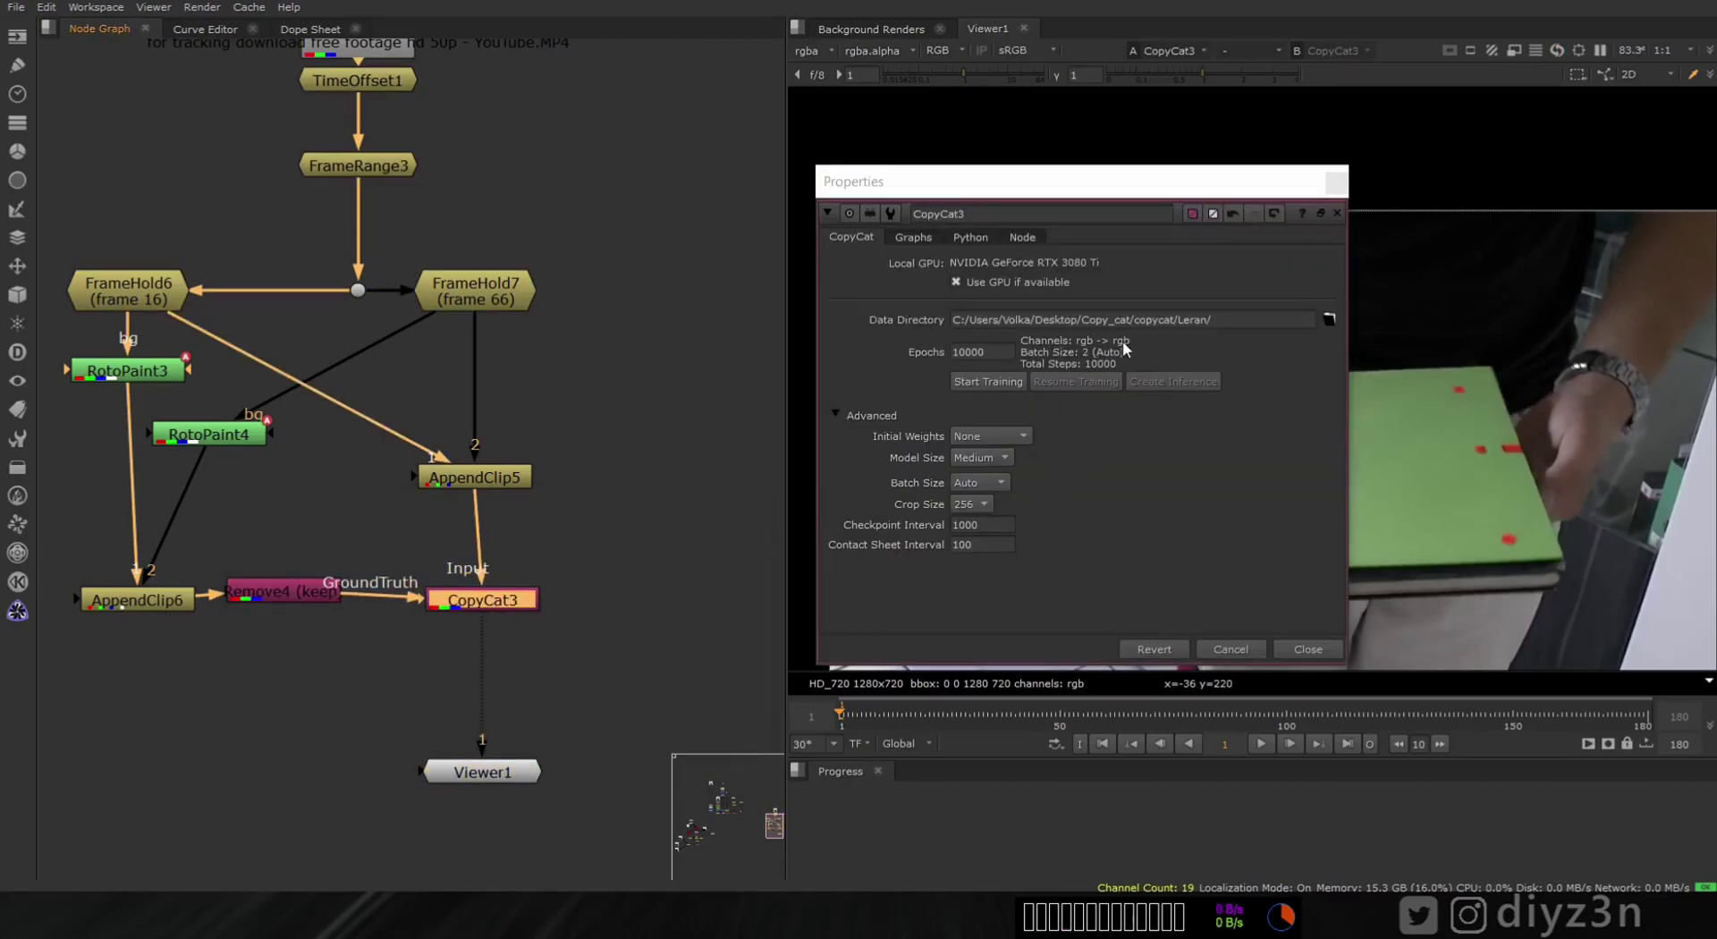
drag(446, 609, 447, 600)
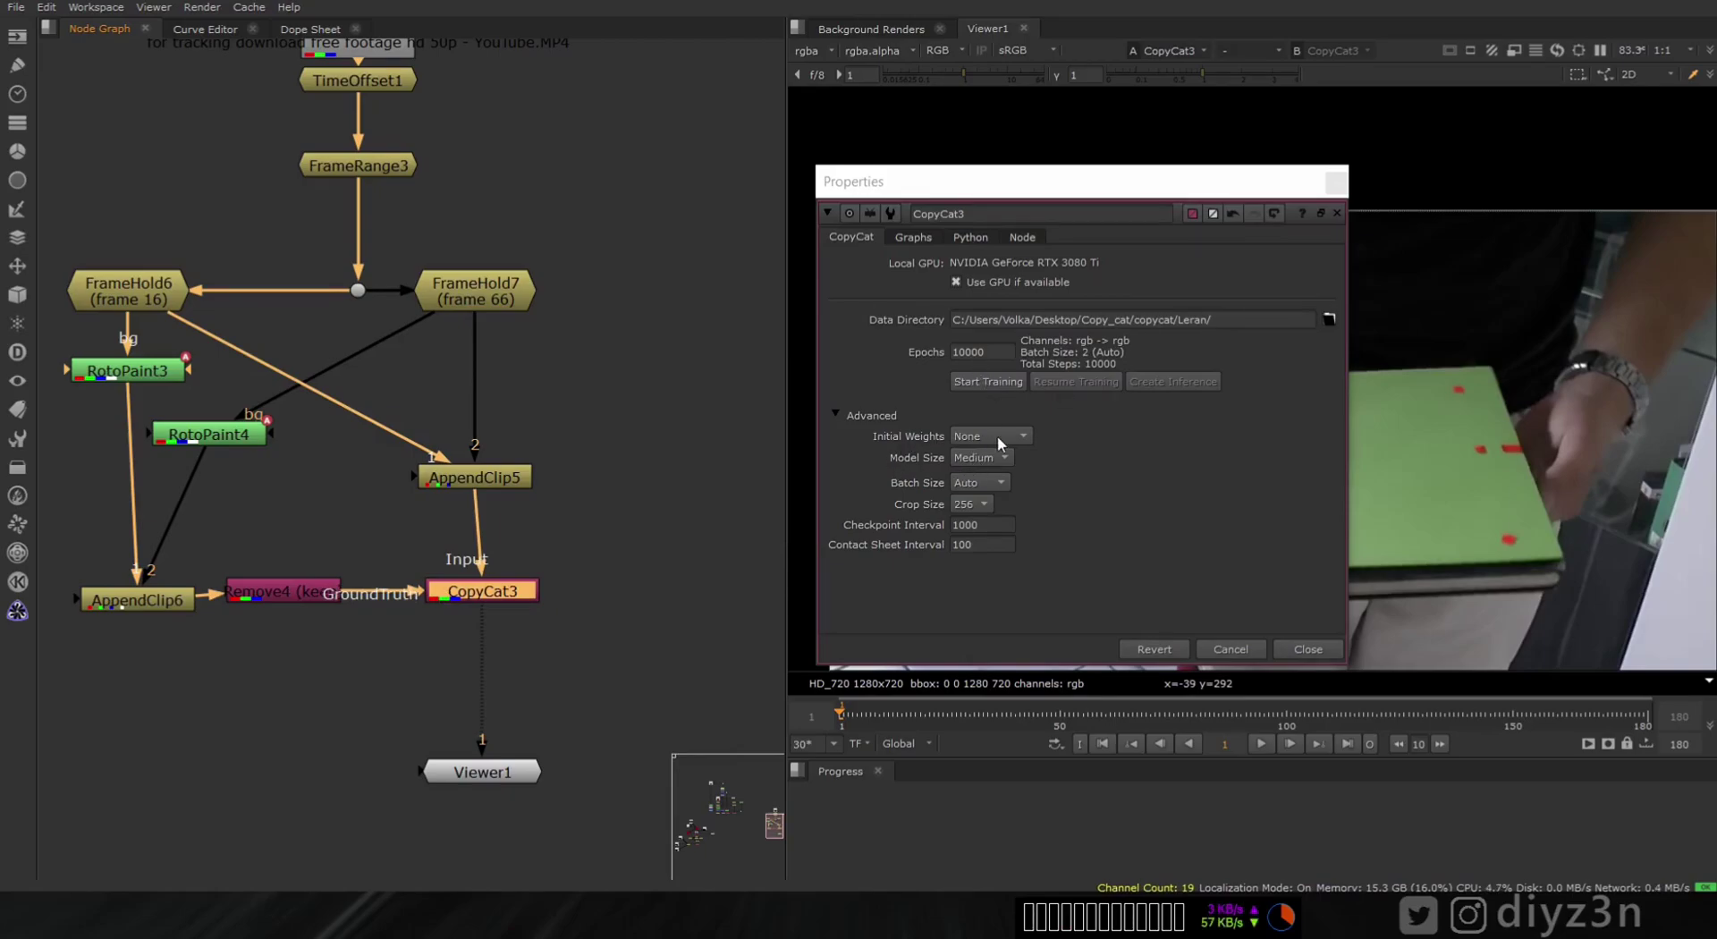
click(971, 503)
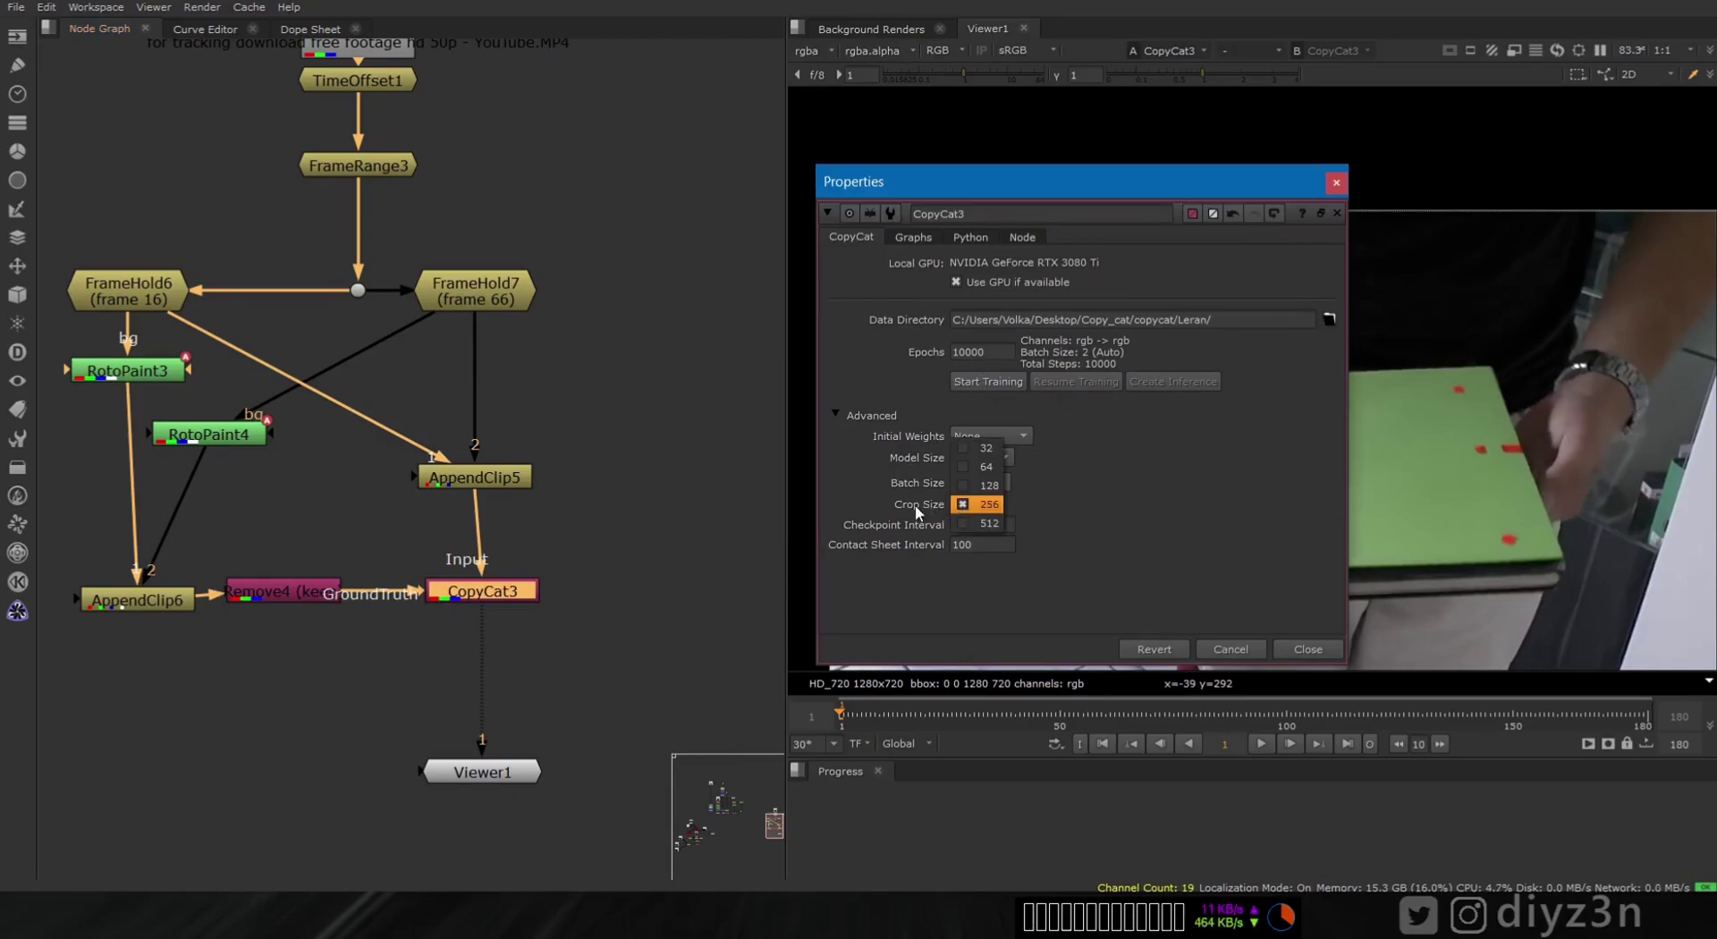
click(975, 504)
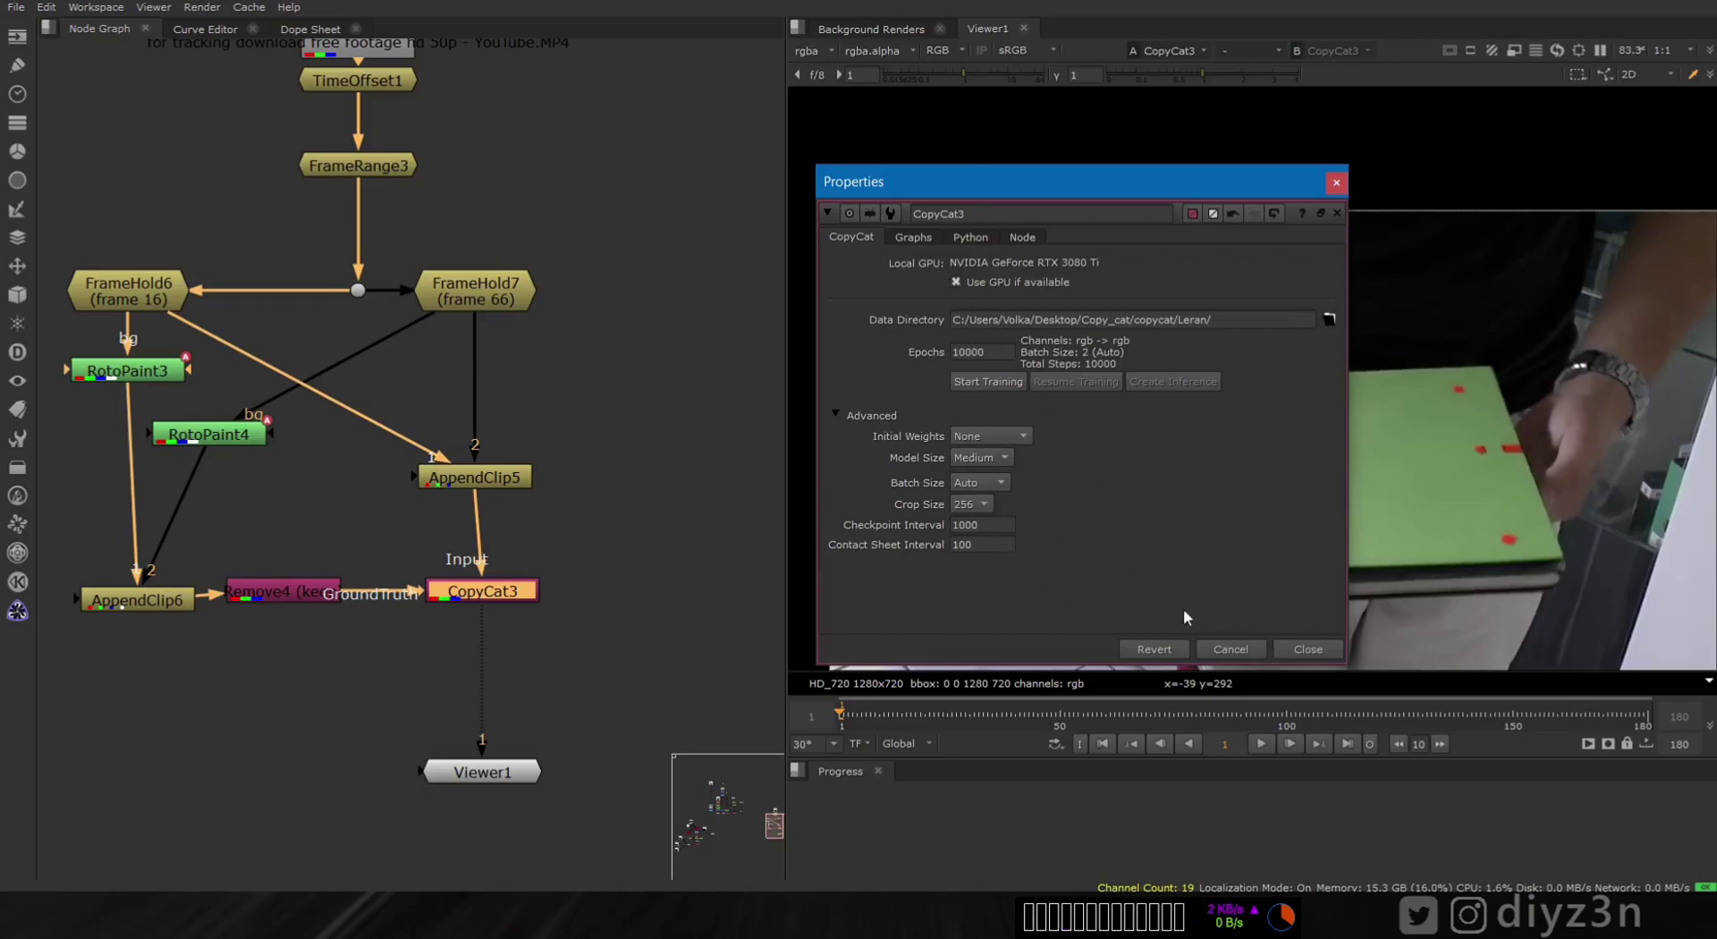
drag(1088, 186, 528, 155)
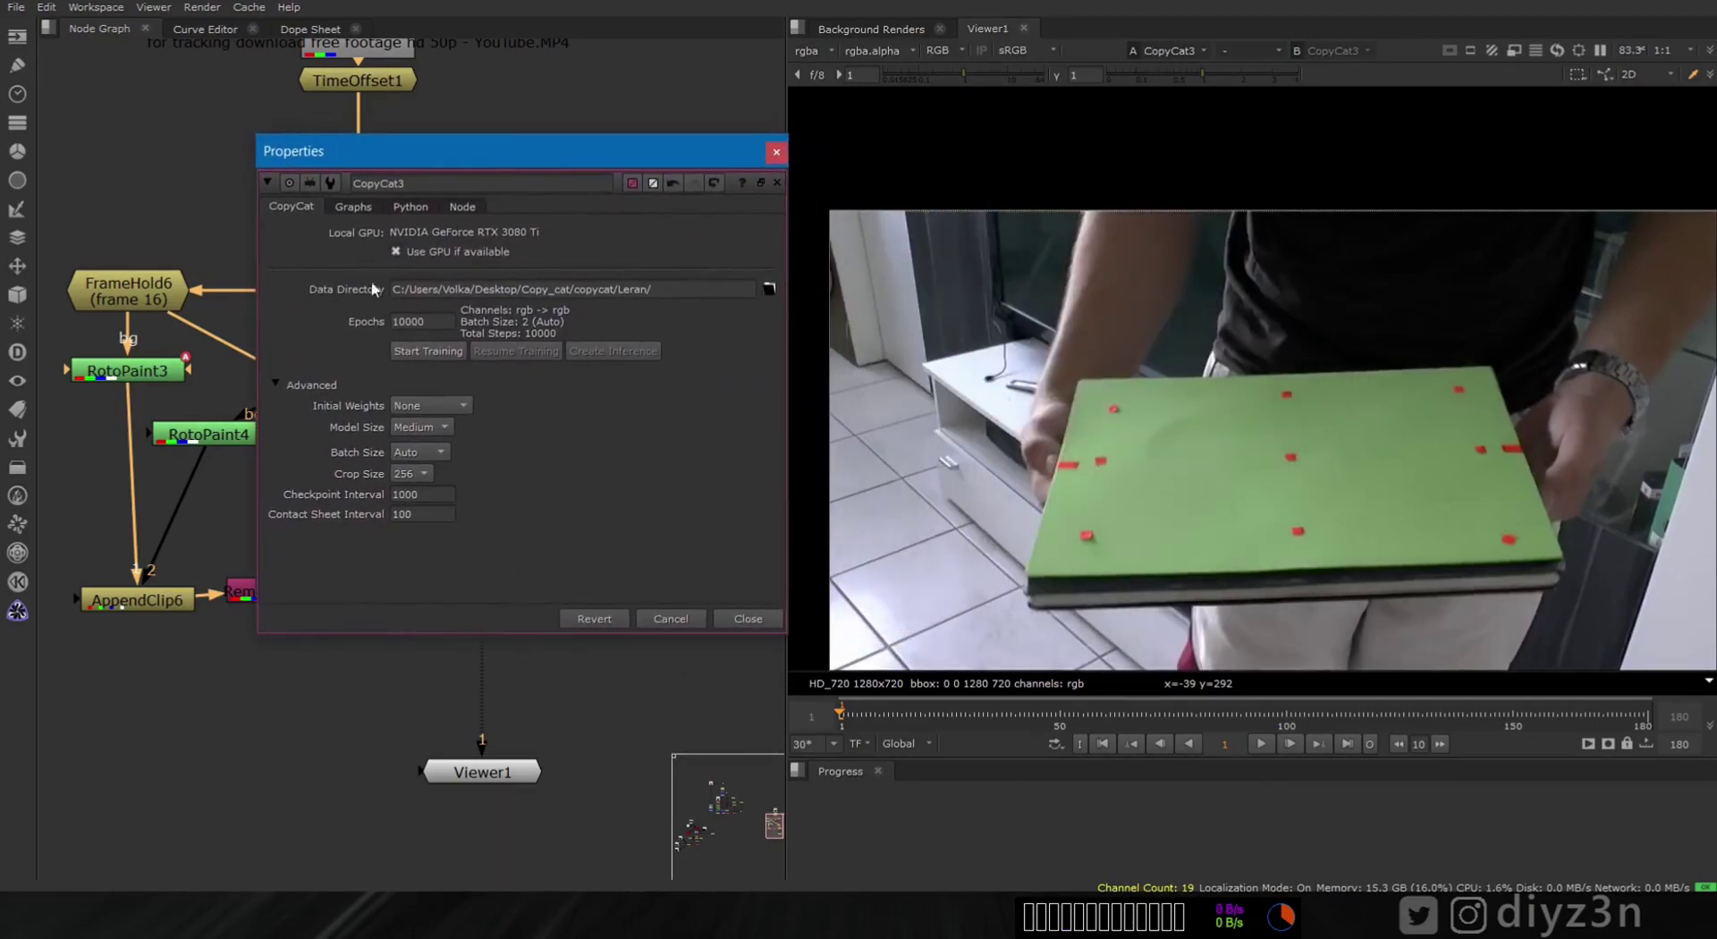
click(412, 351)
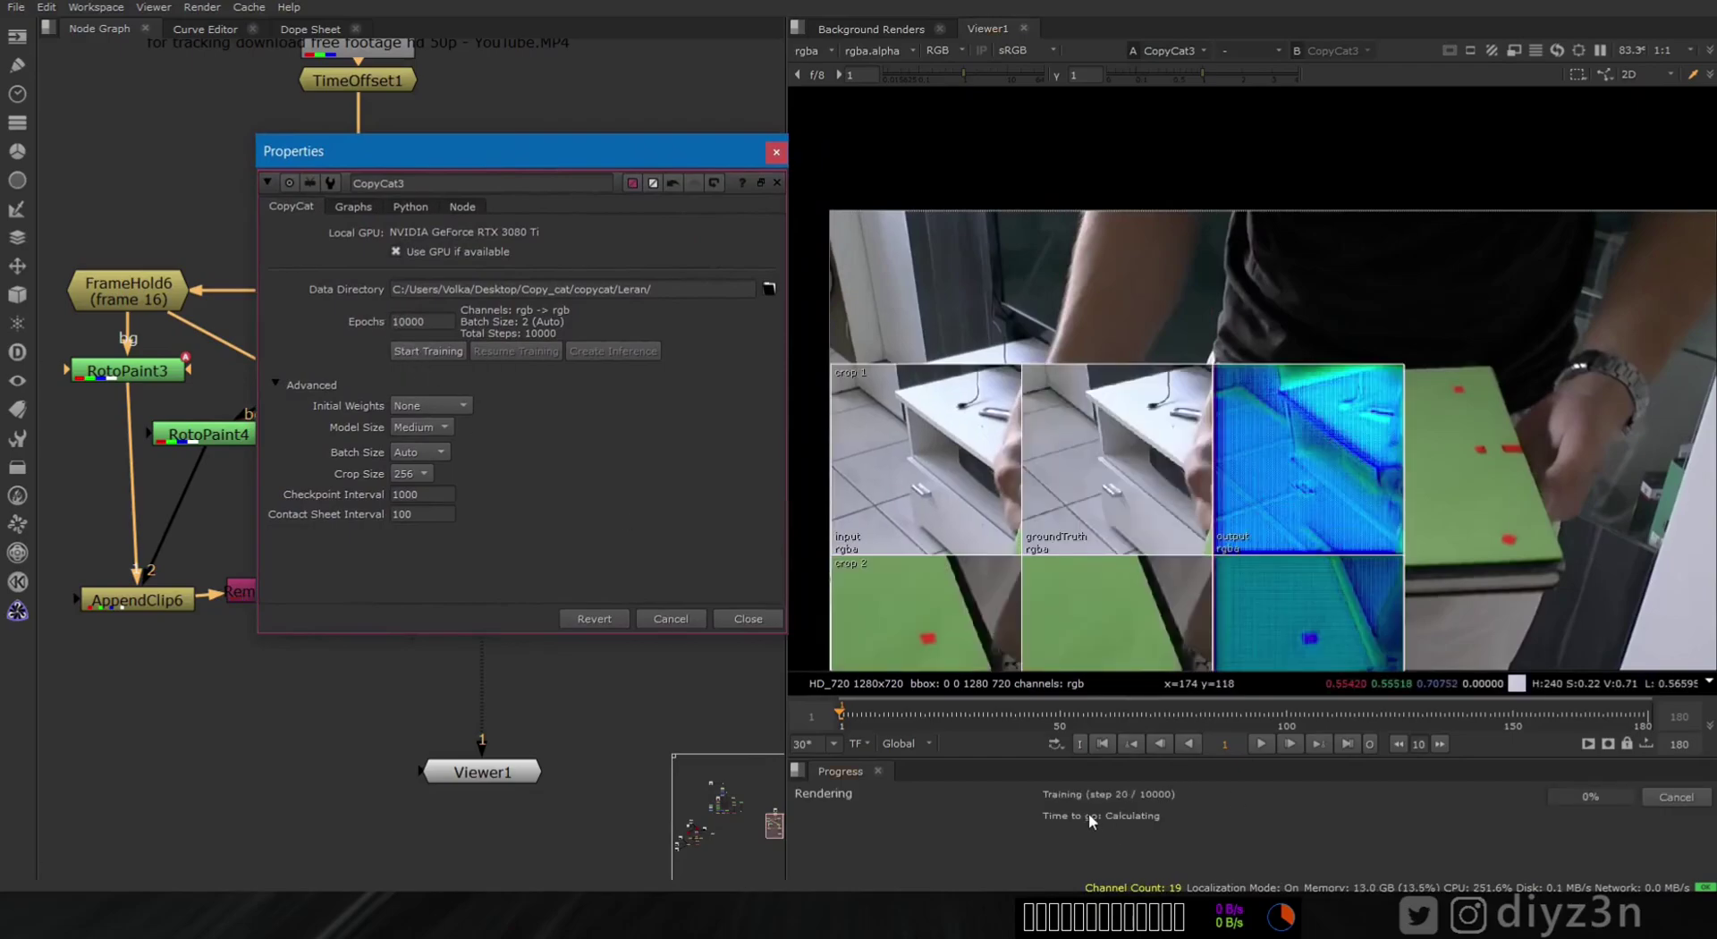
- Examine the training contact sheet and the loss graph in log scale, with smoothness 0.95 and the original curve hidden
scroll(1112, 568, up, 2)
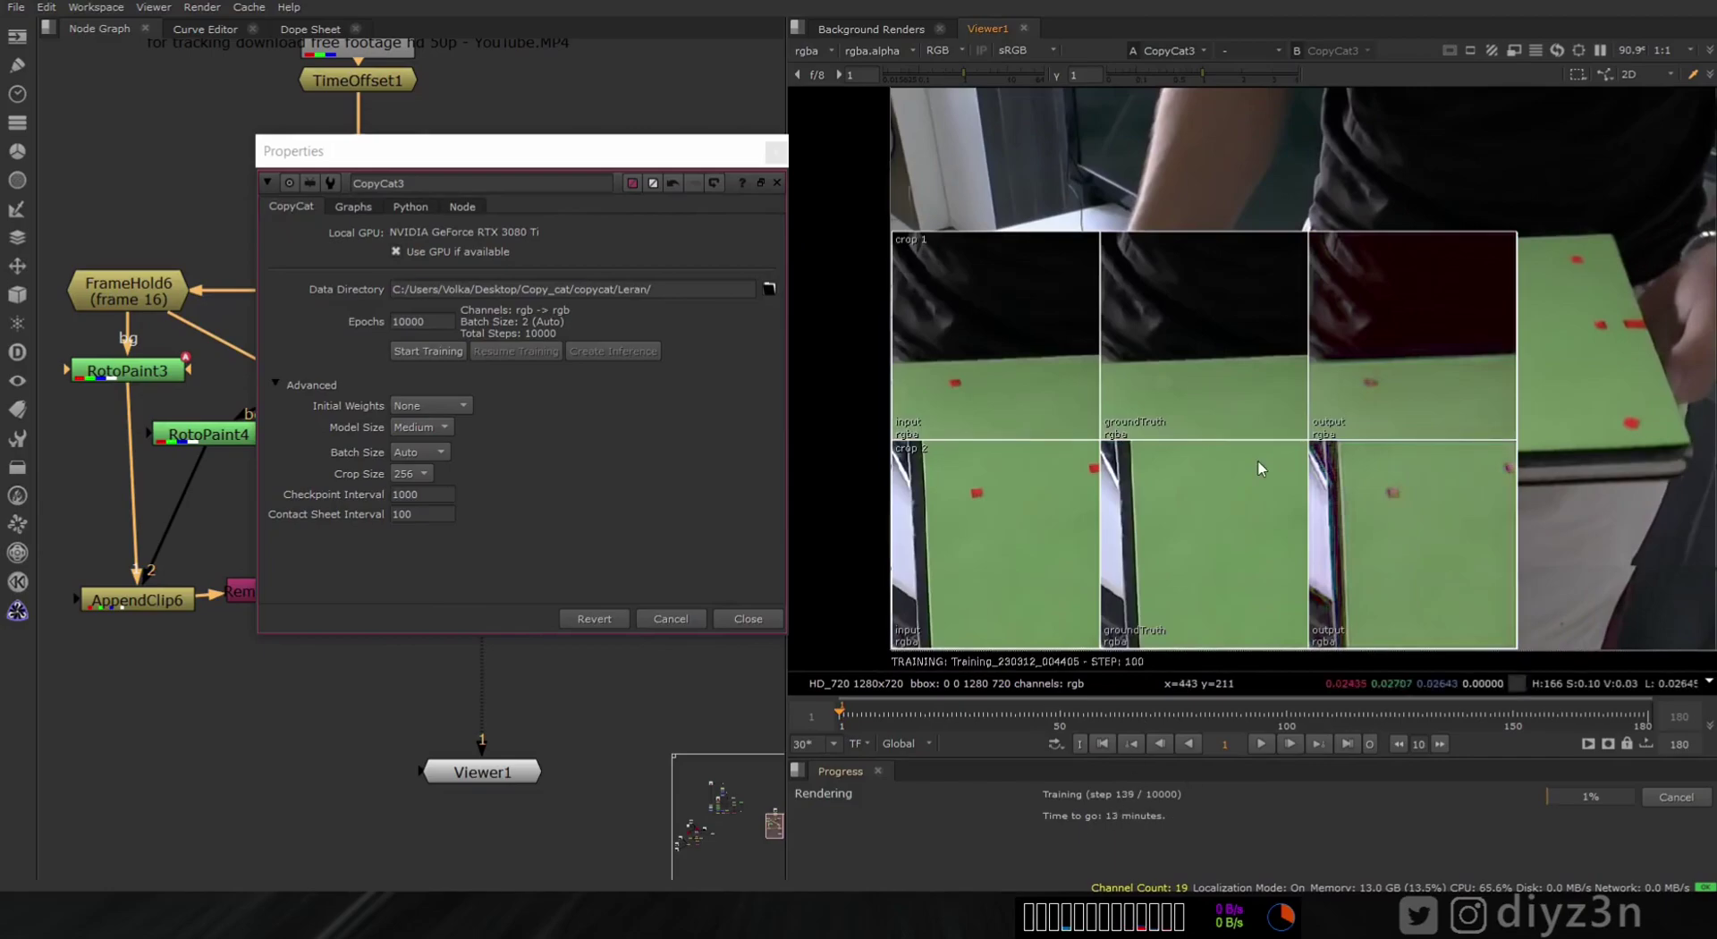
click(353, 207)
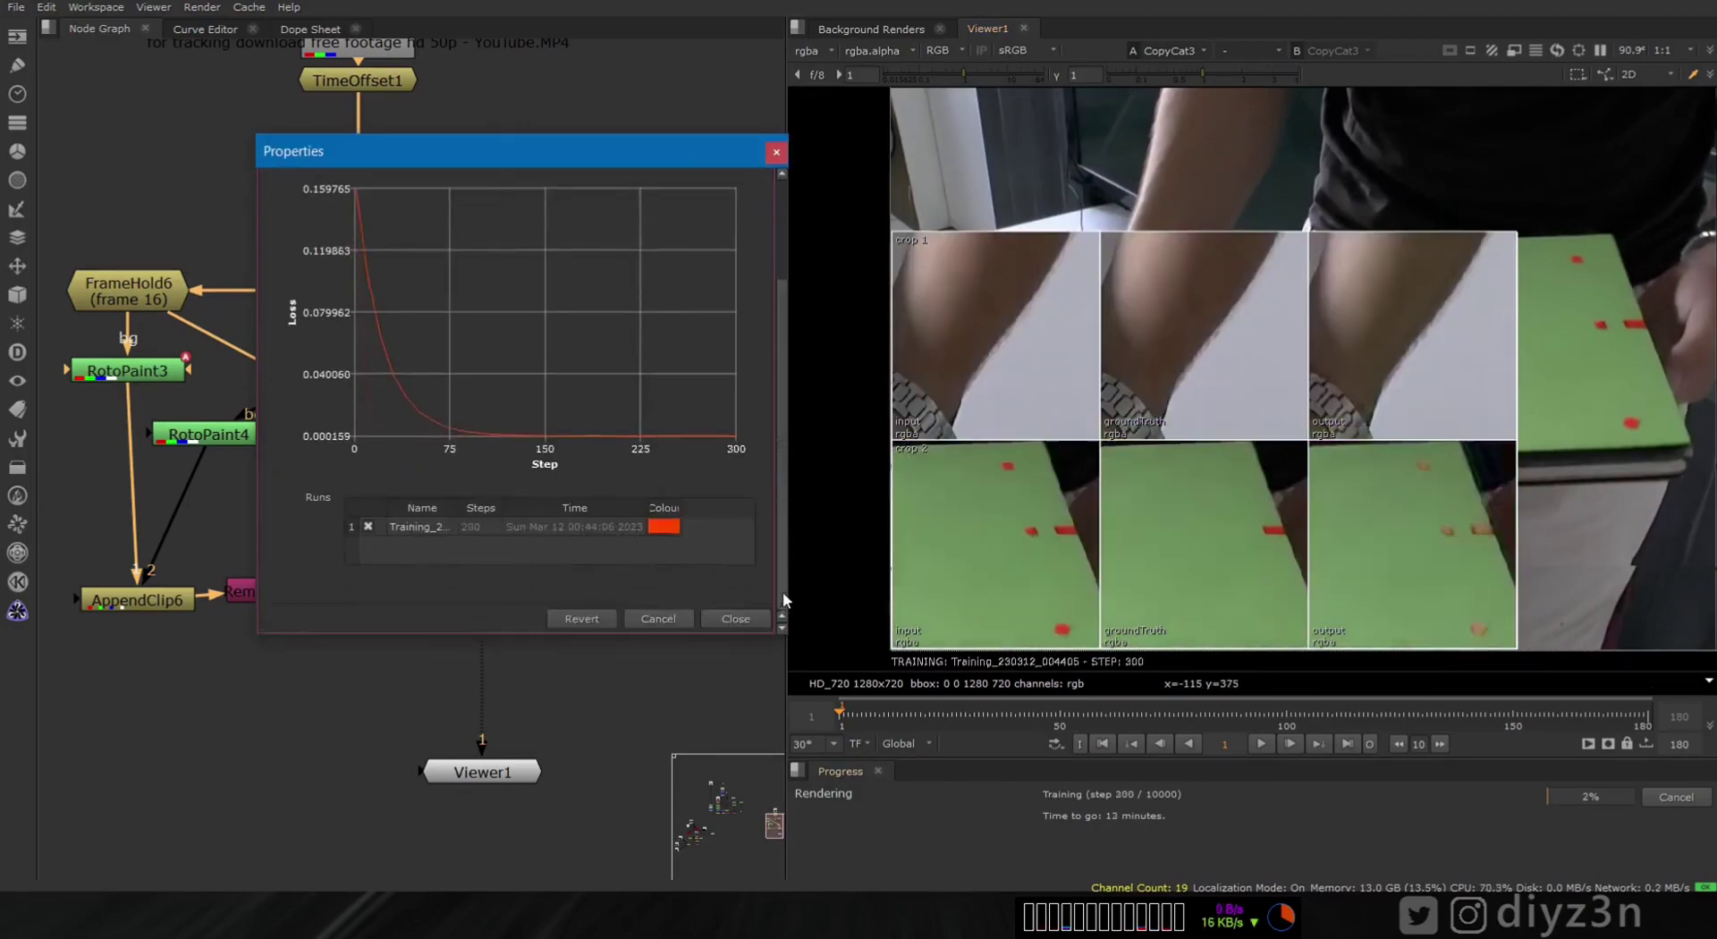
click(341, 250)
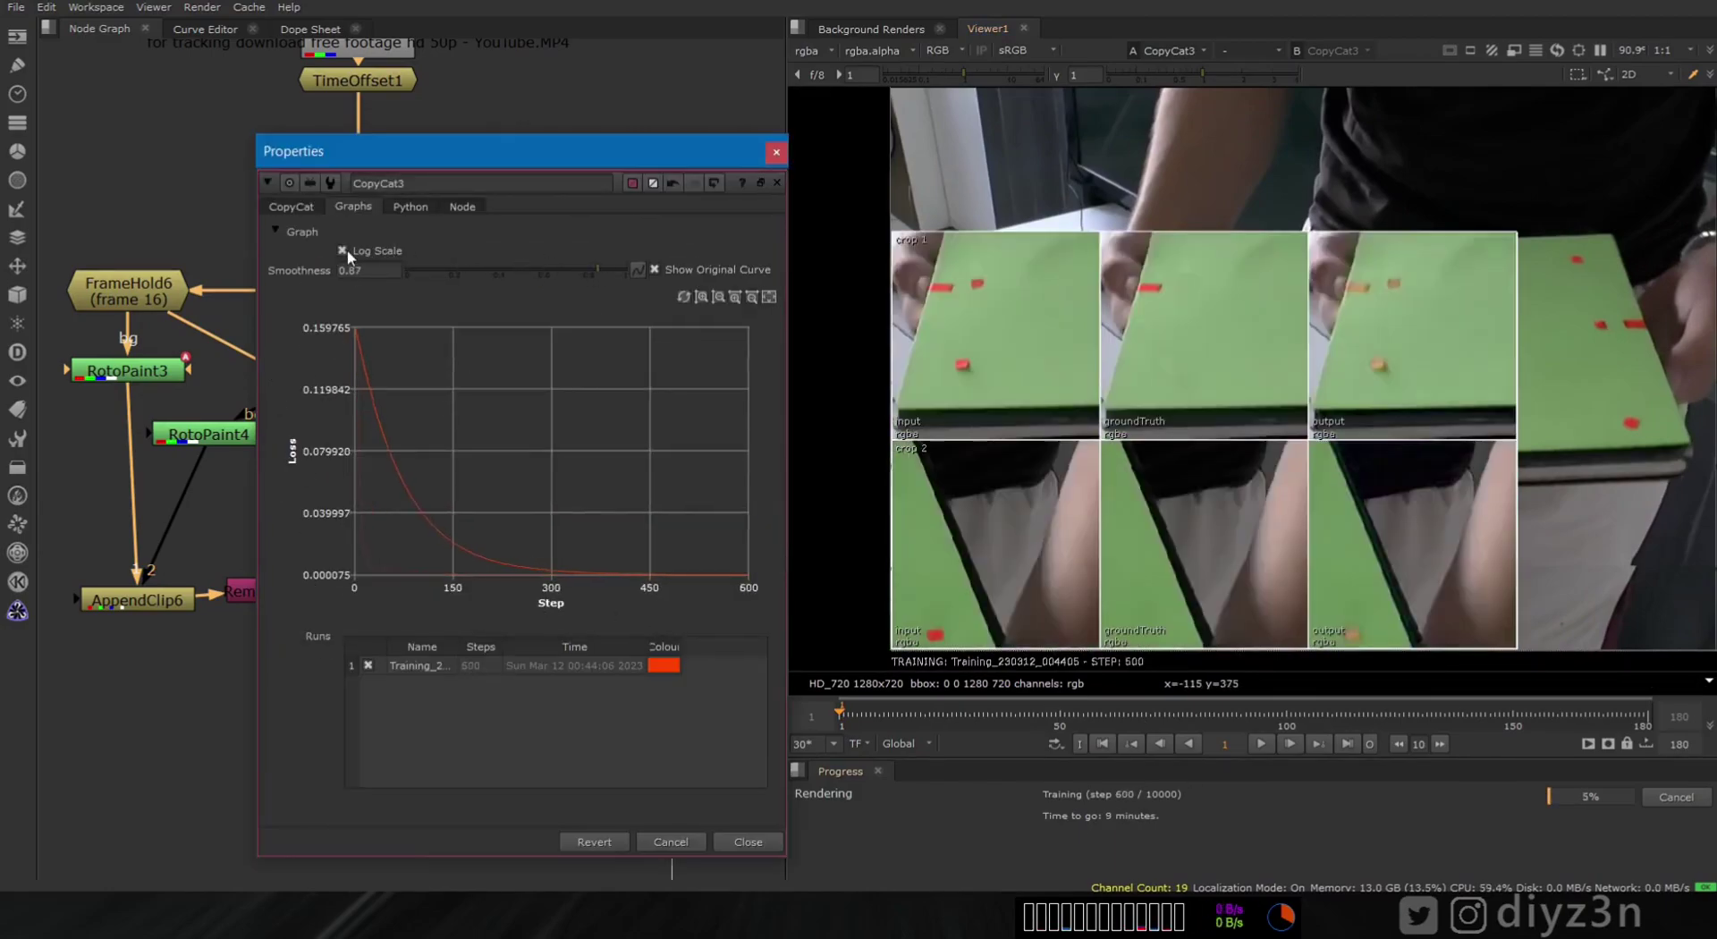
click(342, 251)
drag(597, 269, 472, 269)
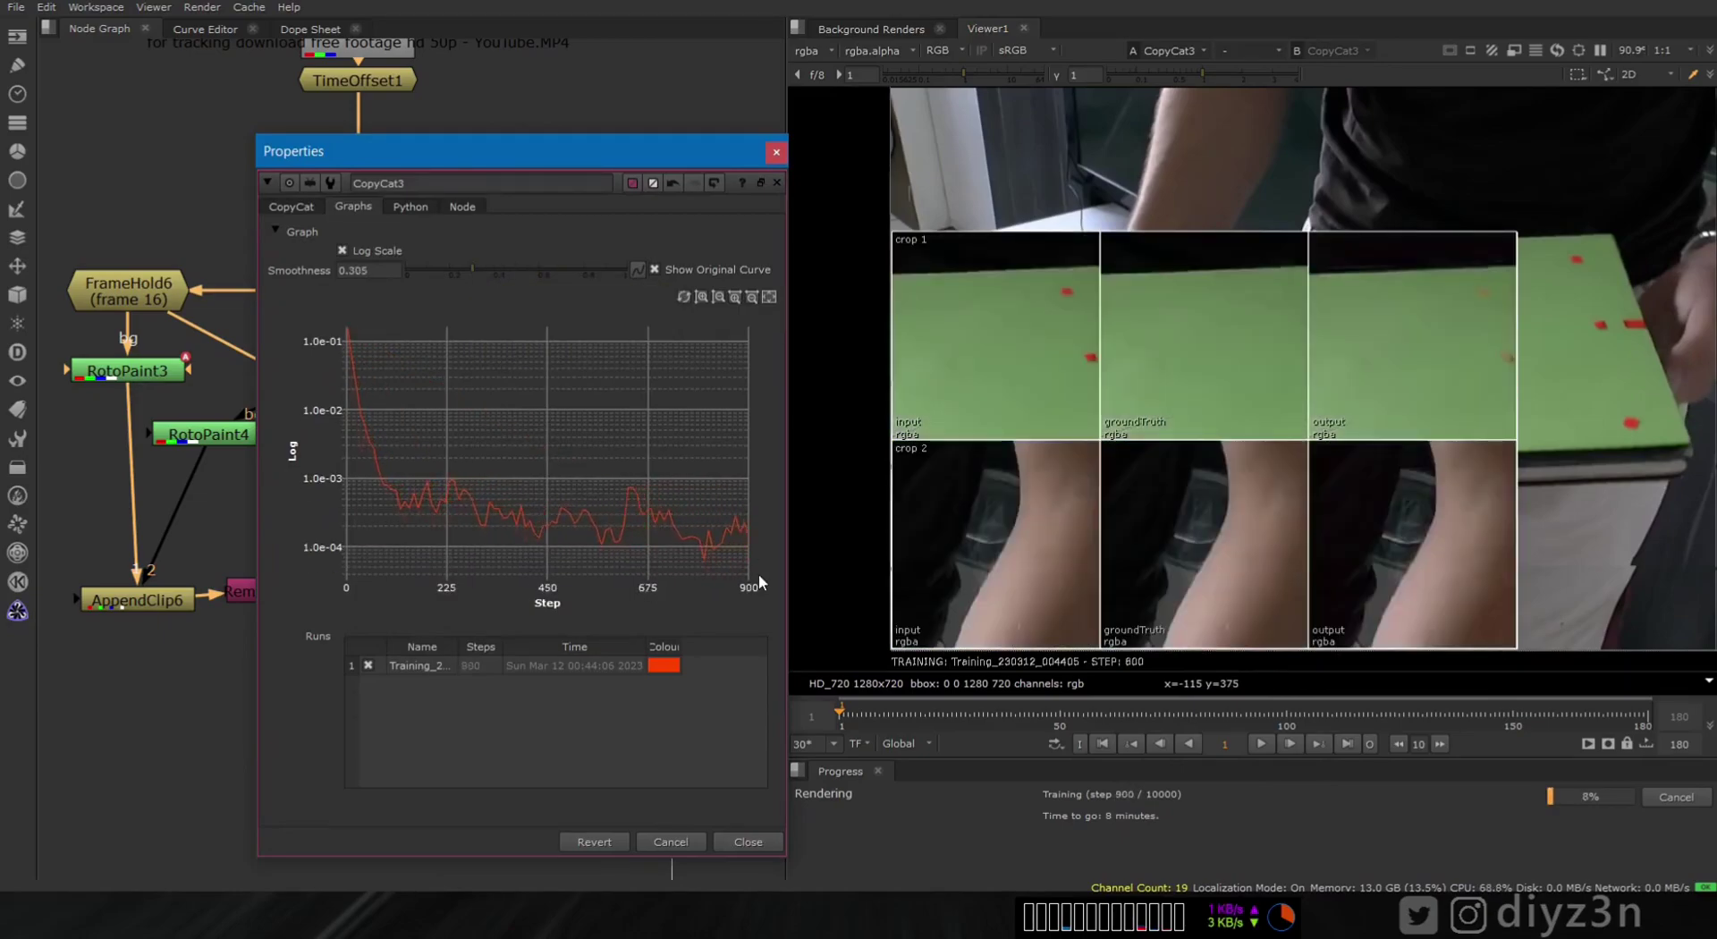
drag(472, 269, 575, 270)
click(654, 269)
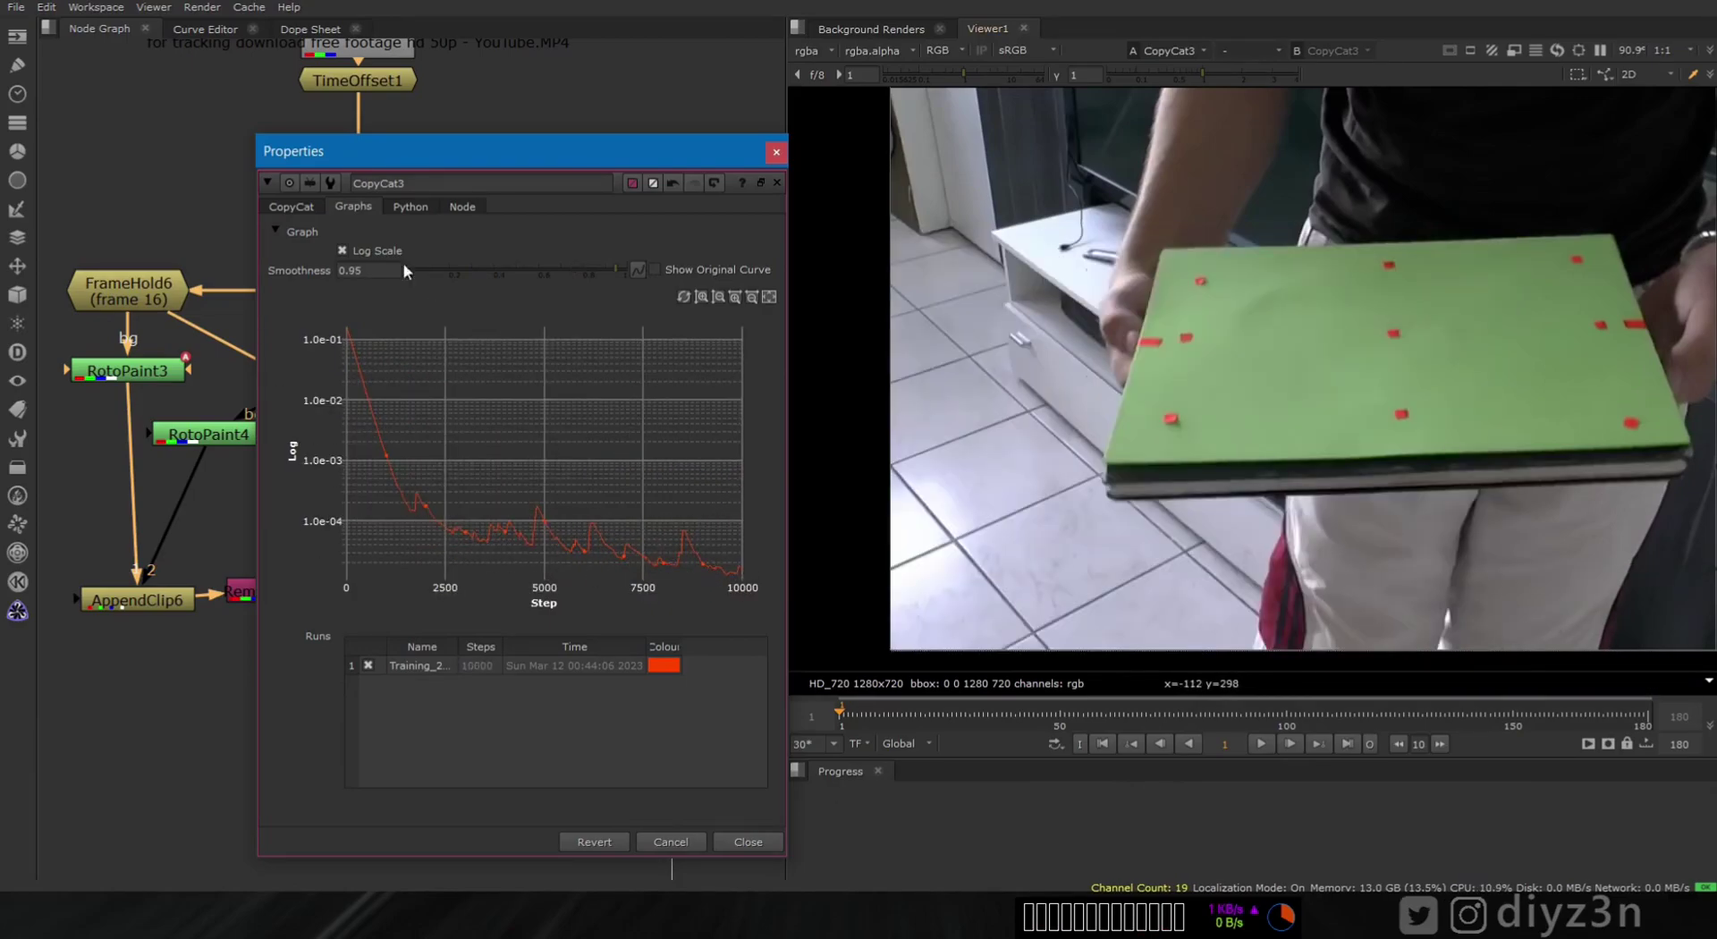
- Create an Inference node from CopyCat3's finished training and place it beside TimeOffset1 near the top of the graph
click(292, 207)
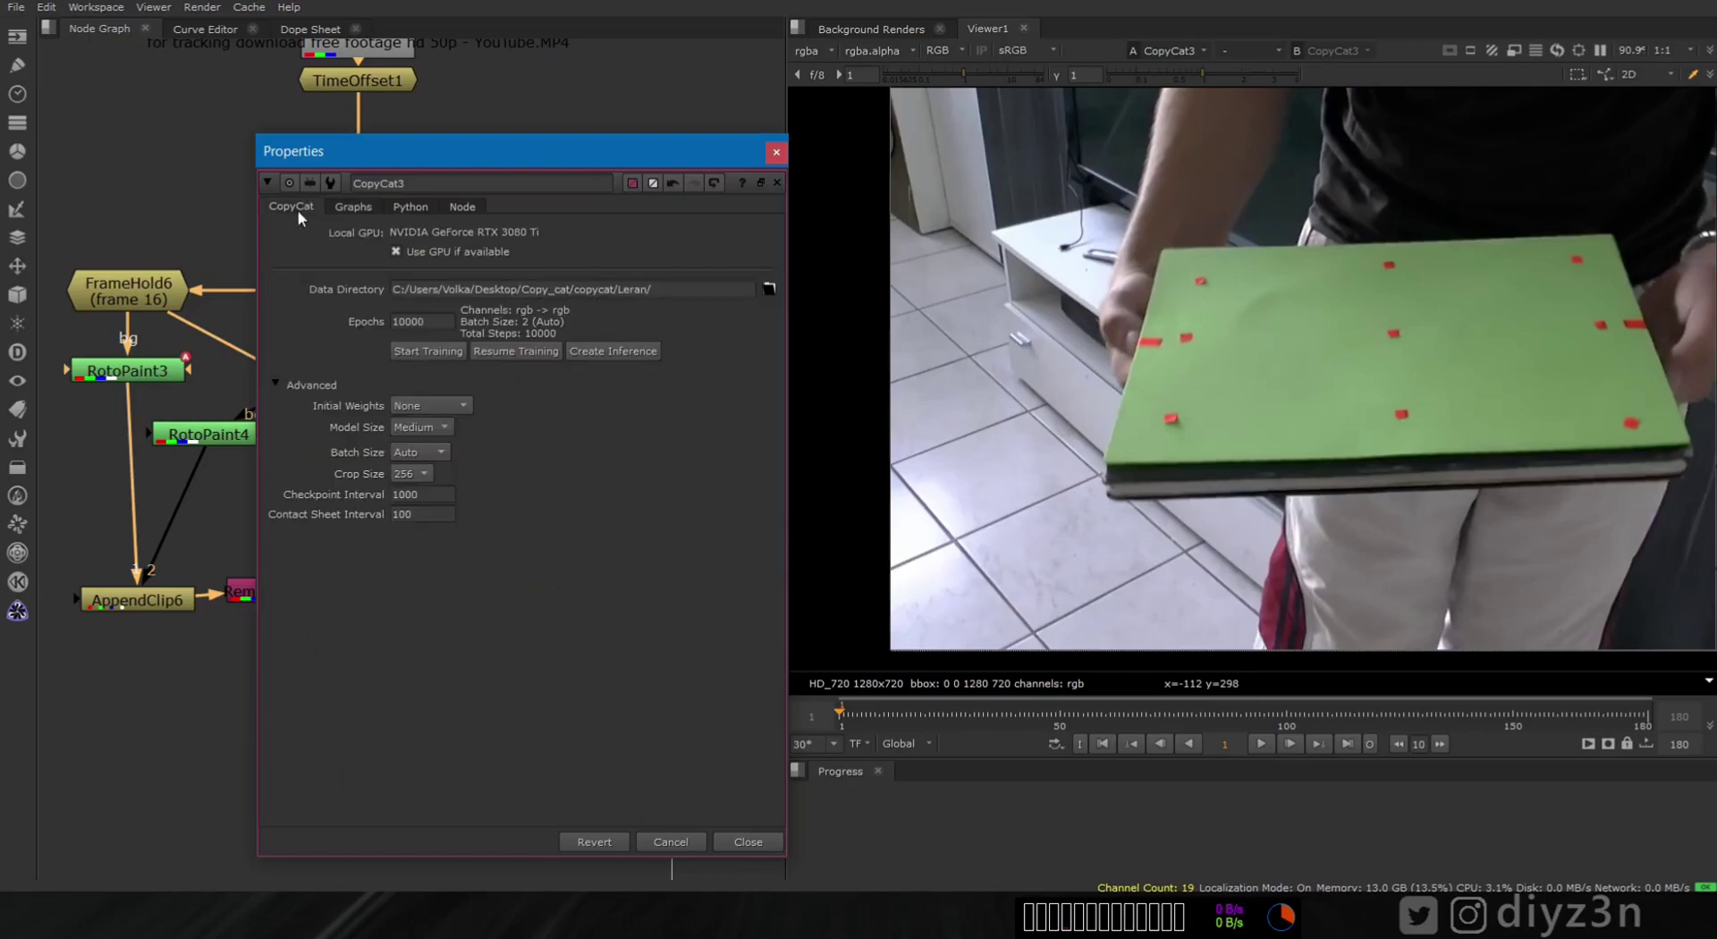
click(601, 356)
click(748, 842)
drag(501, 595, 648, 187)
middle_drag(516, 208, 514, 431)
drag(626, 407, 622, 304)
- Check Inference1's model file path, then view Inference1's output on frame 4 and on the first frame
double_click(623, 304)
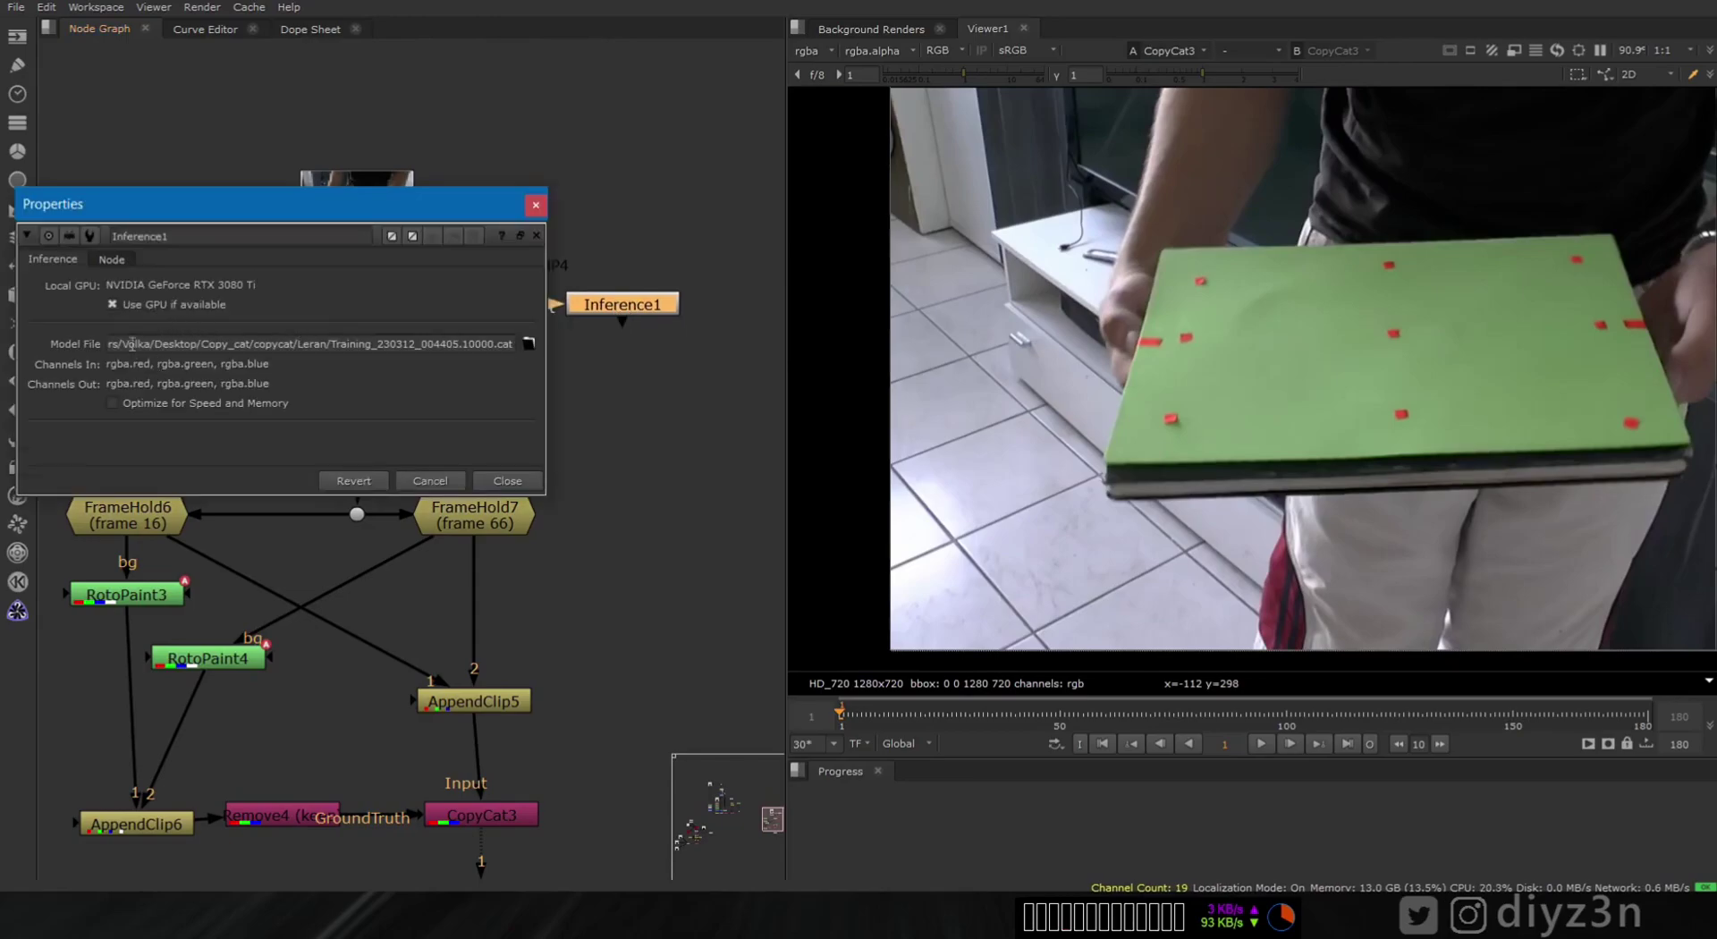
drag(468, 344, 504, 356)
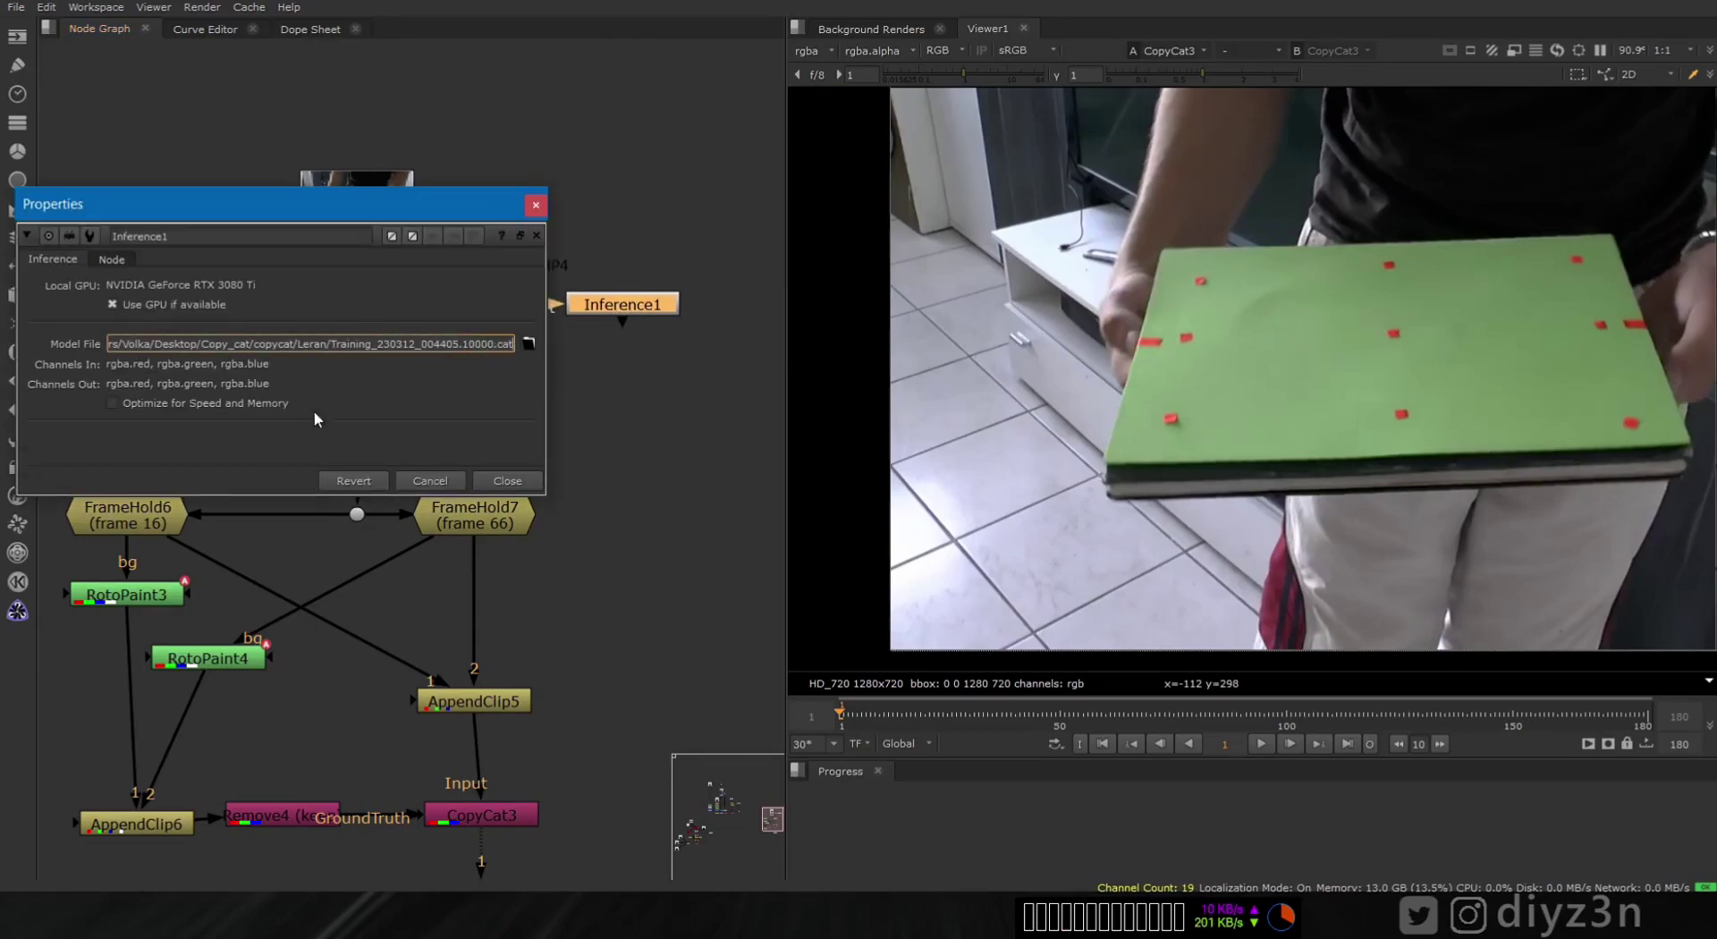
click(1291, 744)
click(1291, 744)
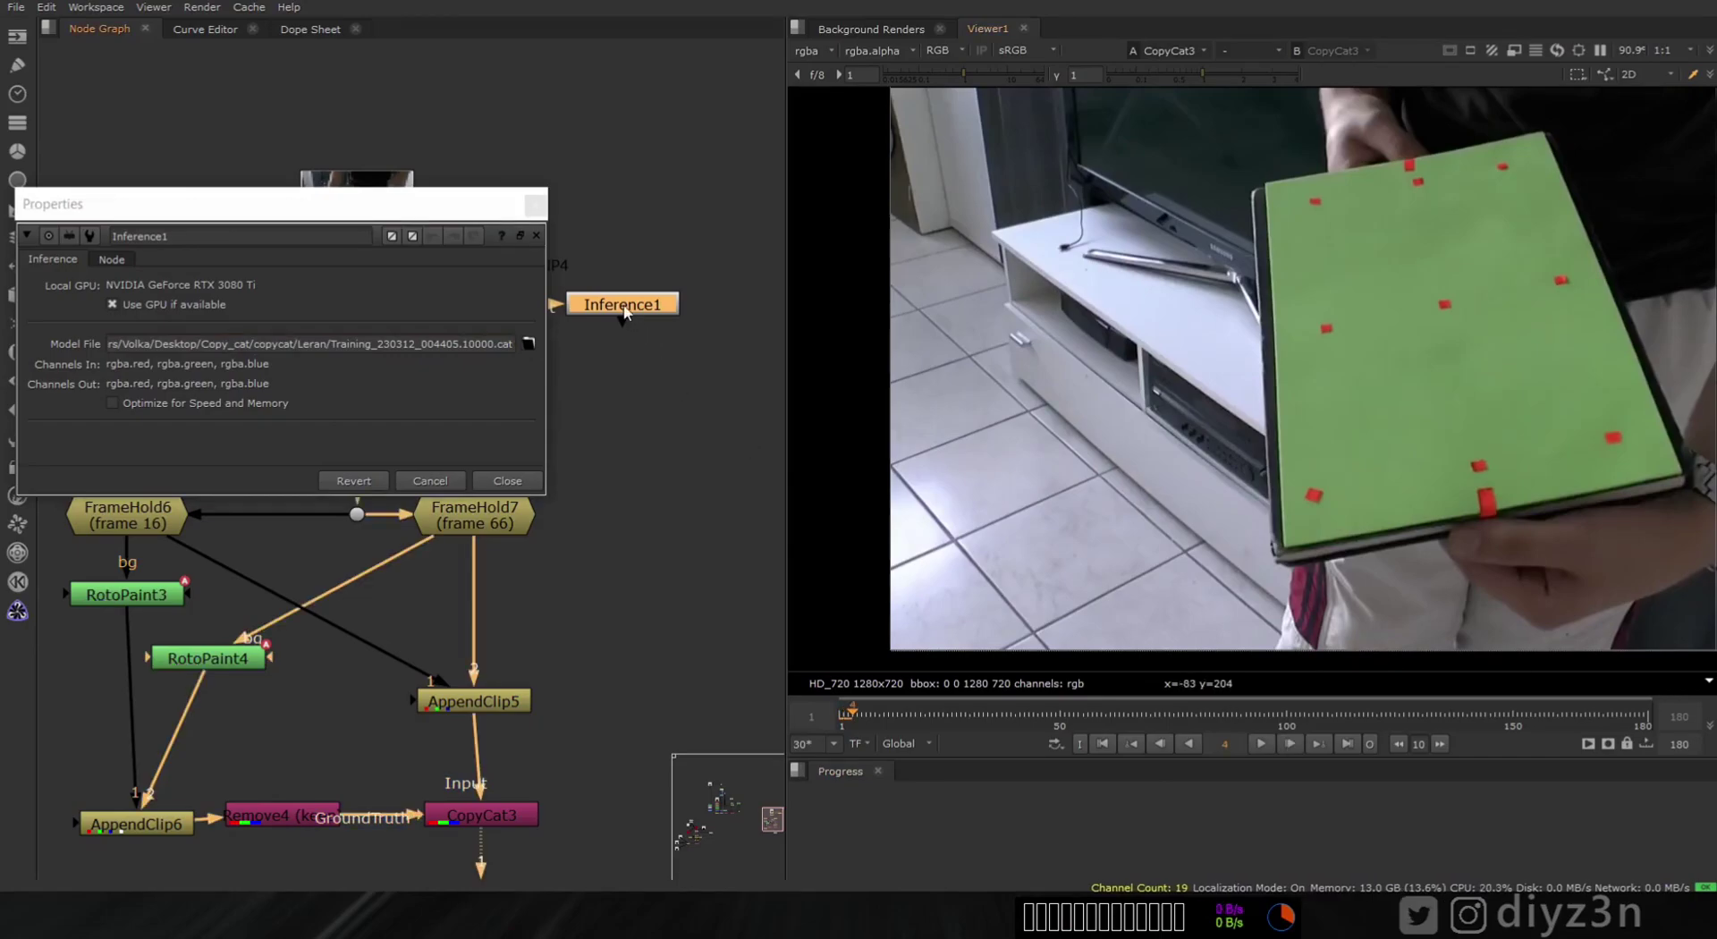
key(1)
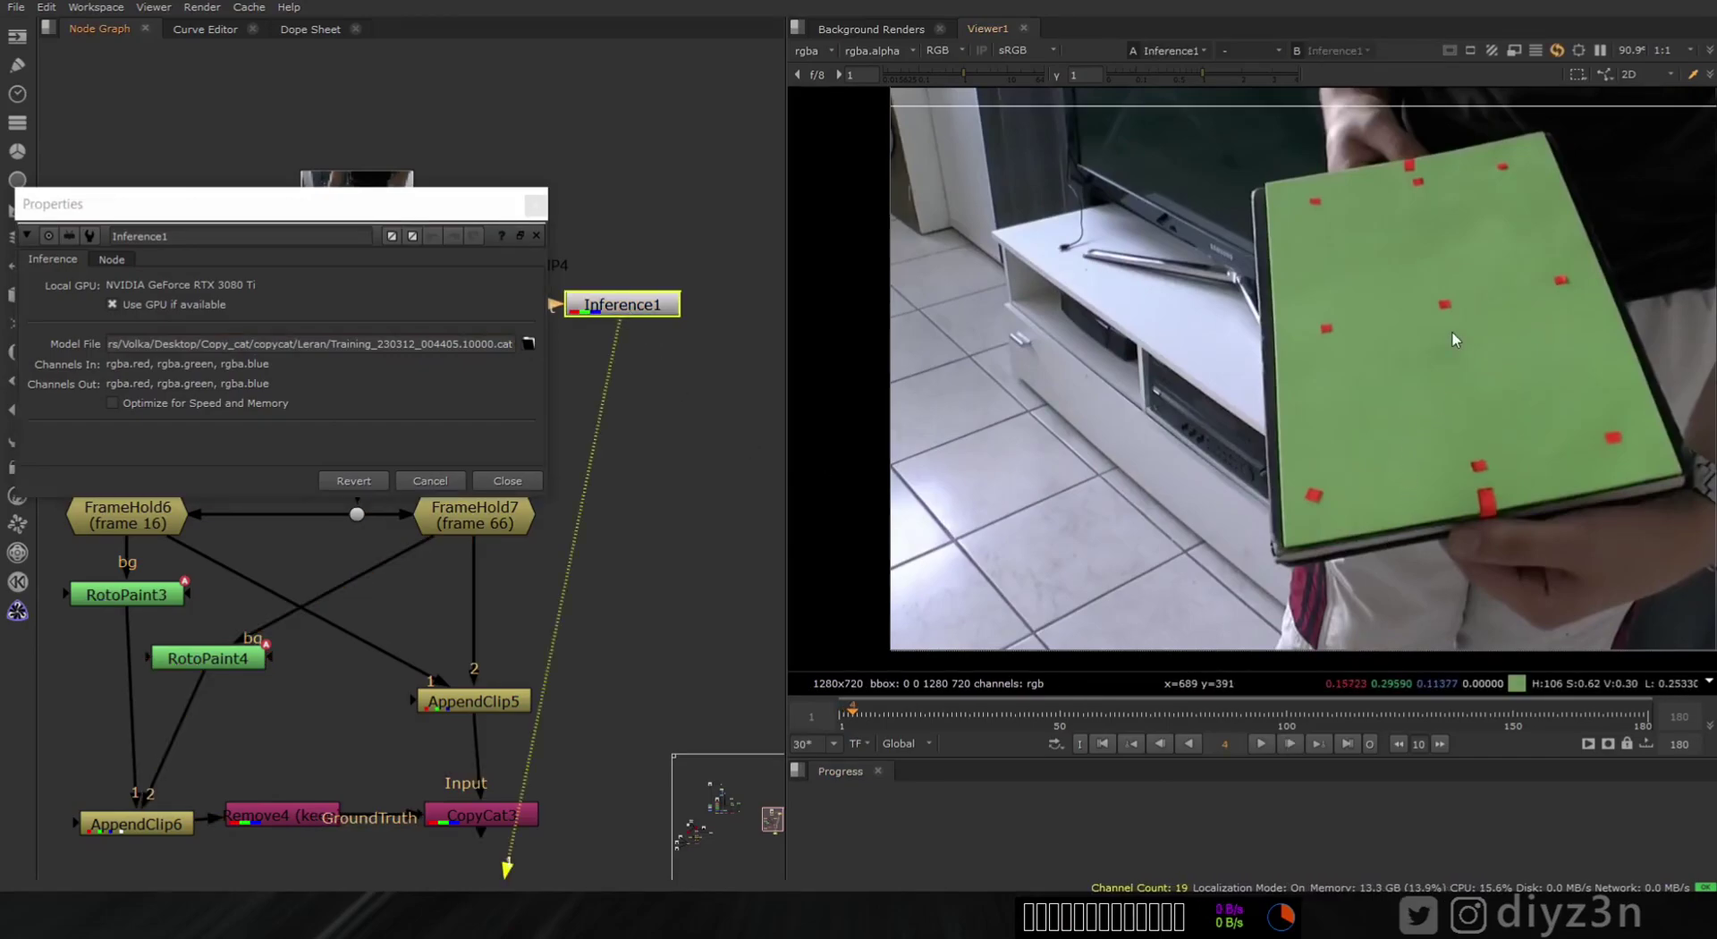
click(1105, 743)
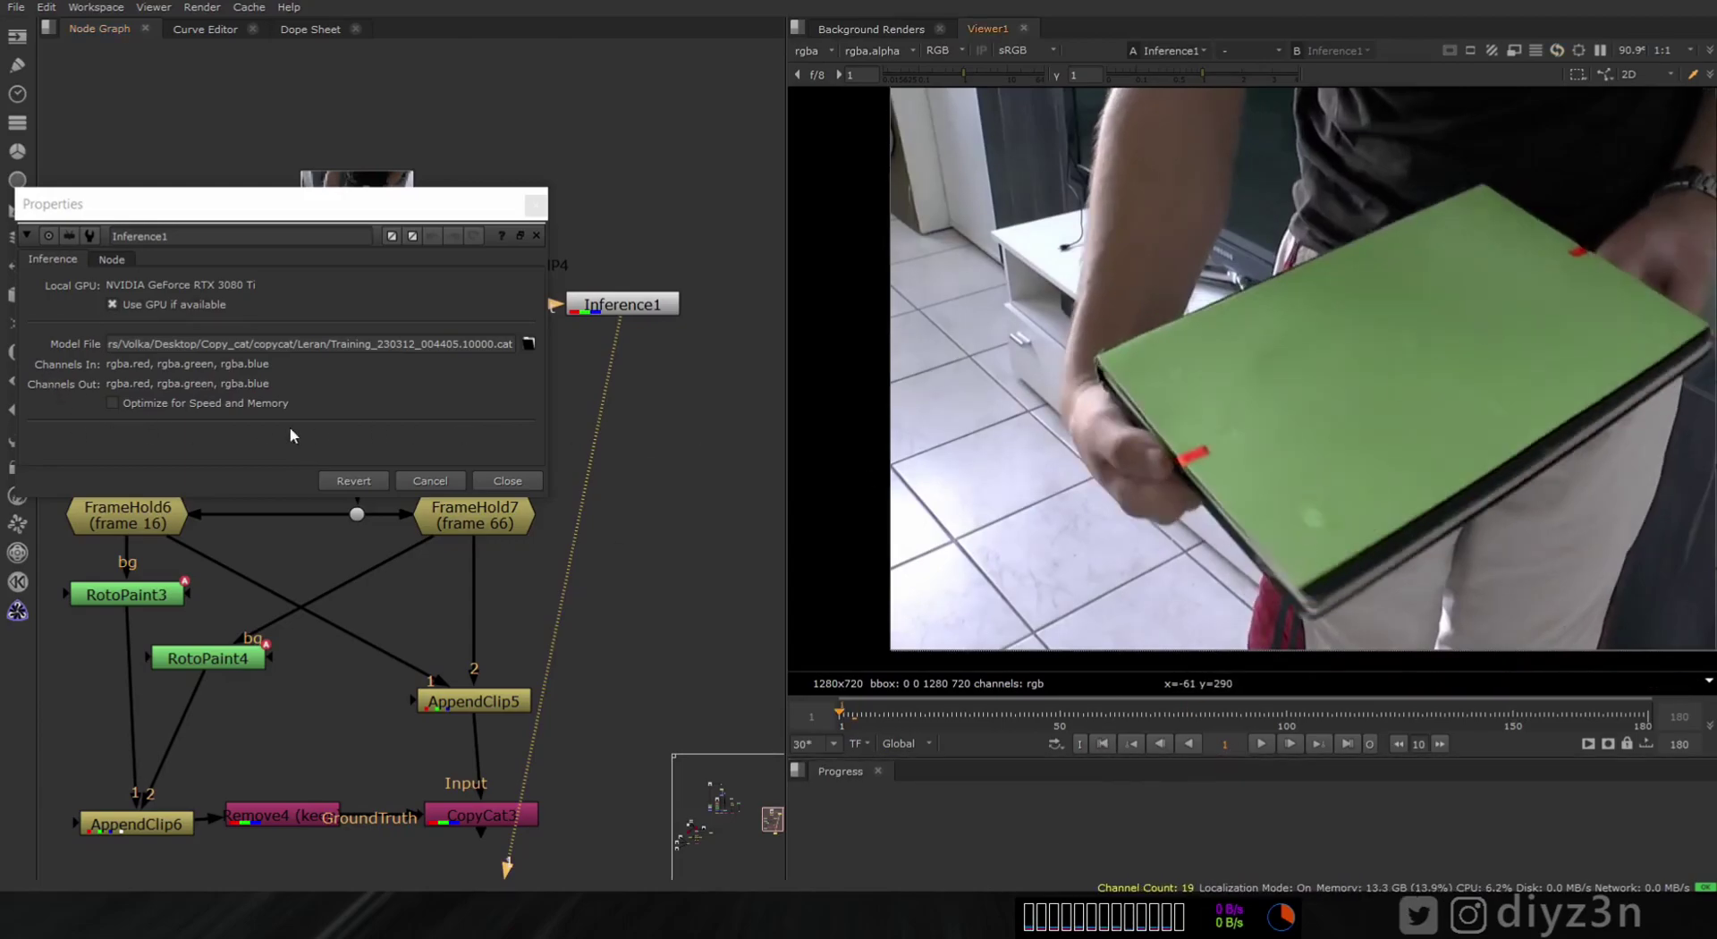
- Enable Optimize for Speed and Memory on Inference1 and play back its output from the first frame
click(166, 405)
click(1270, 750)
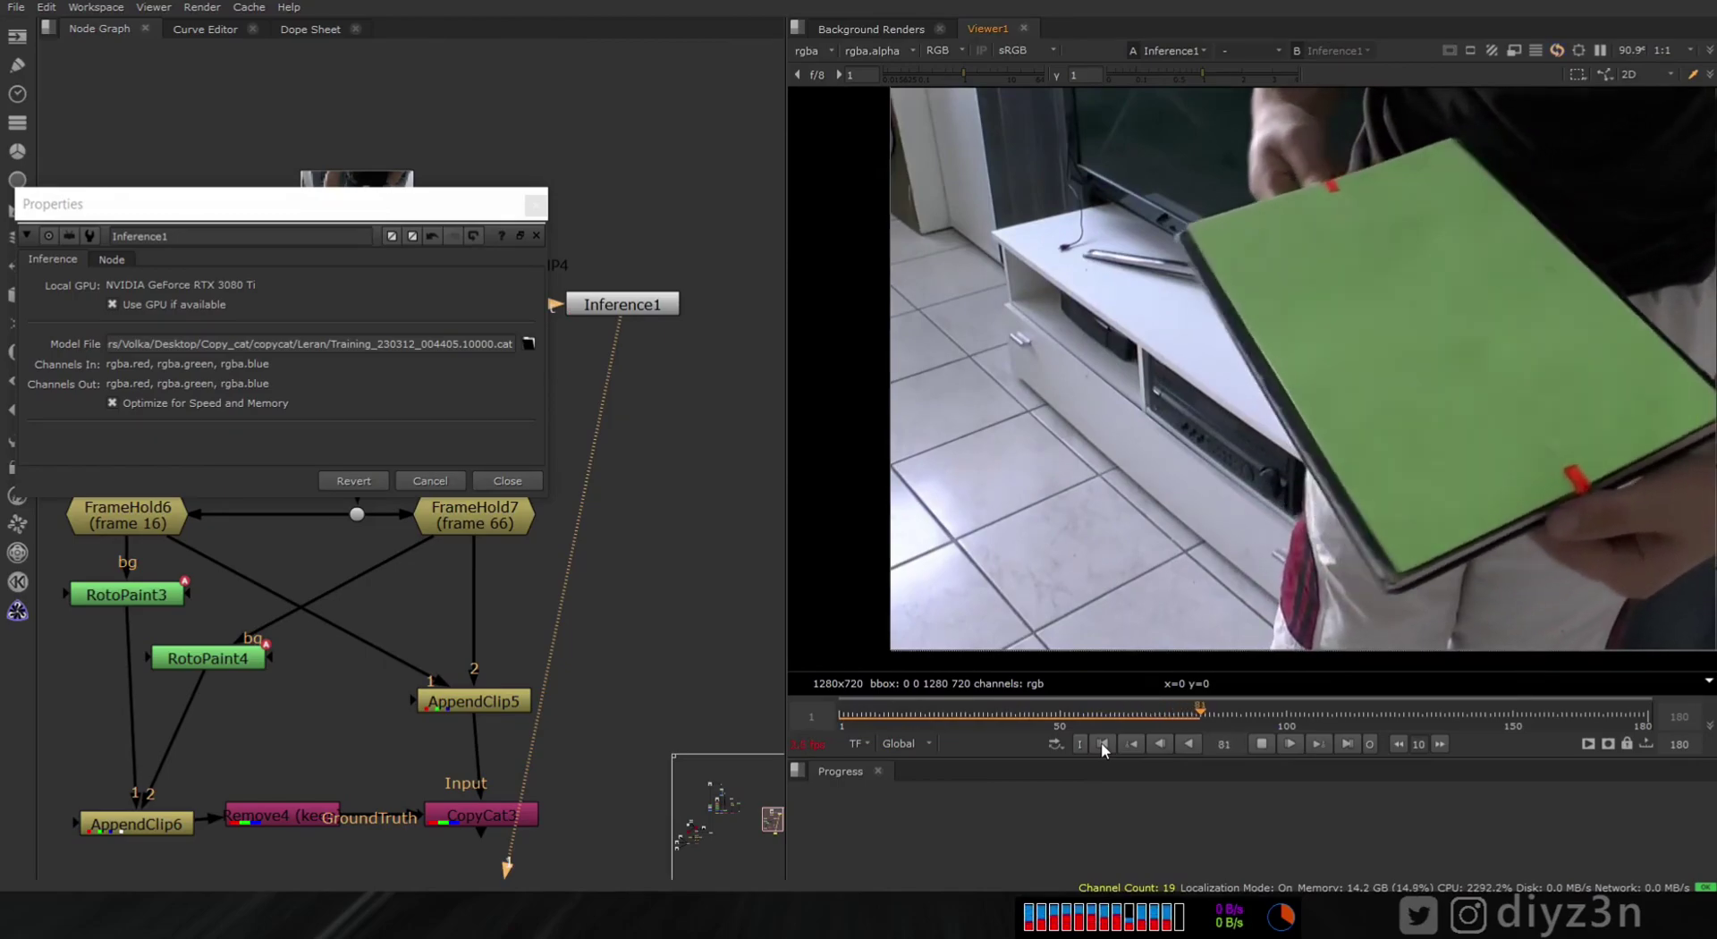
click(1102, 742)
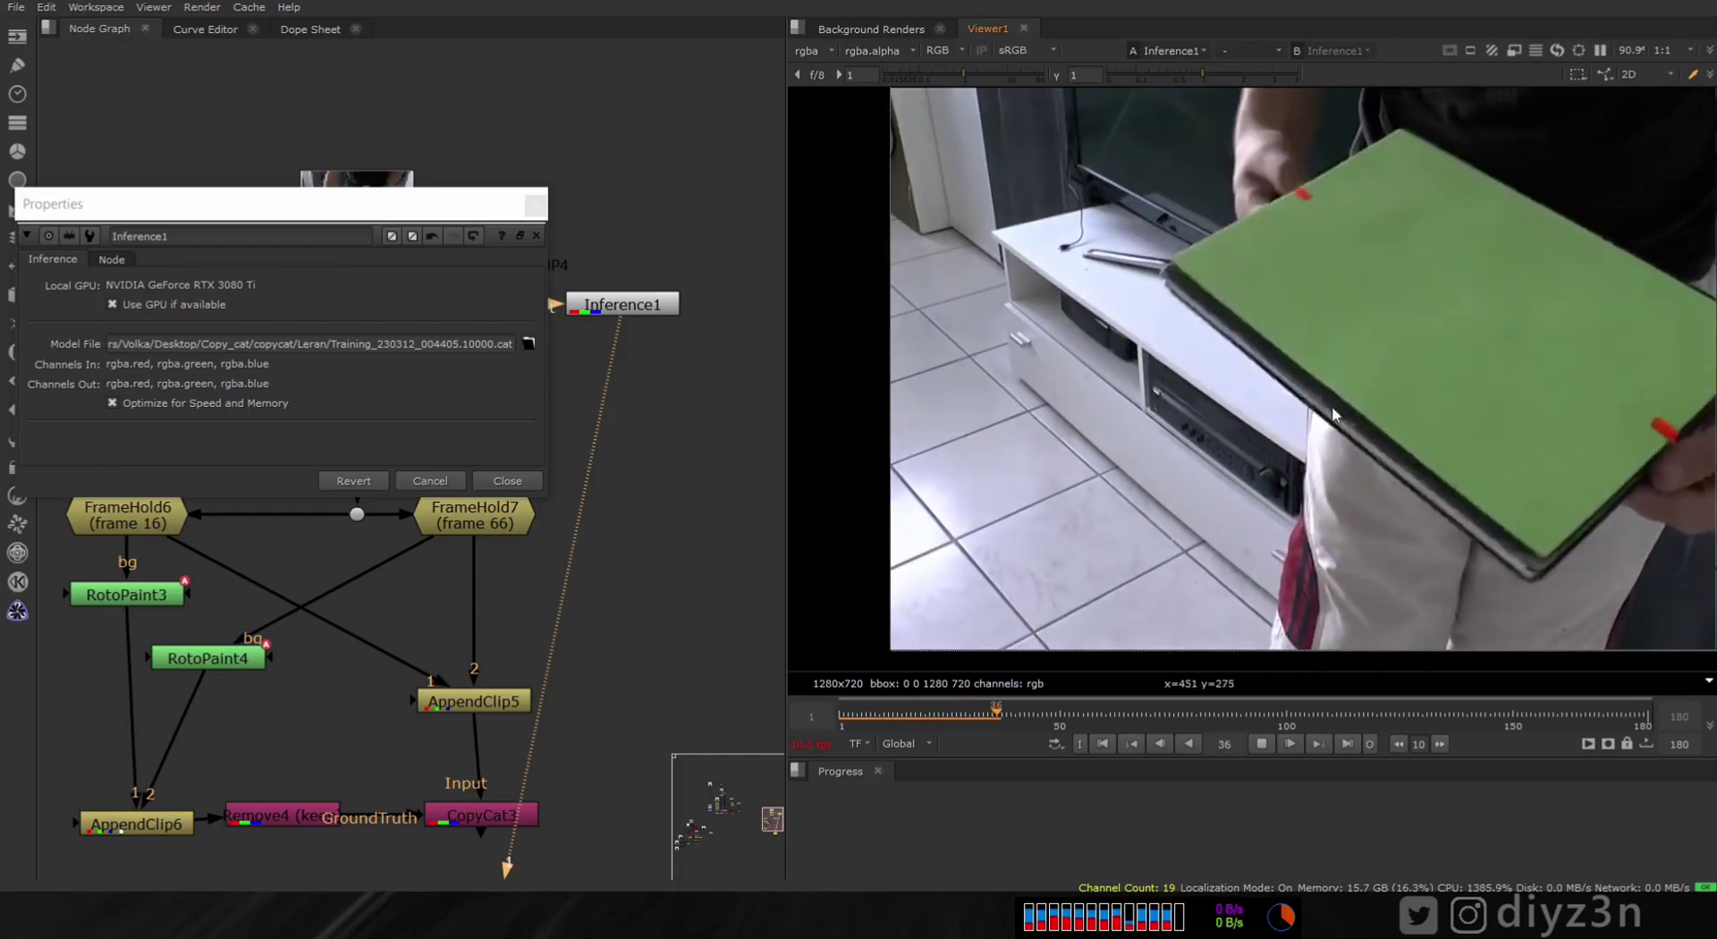
click(1268, 744)
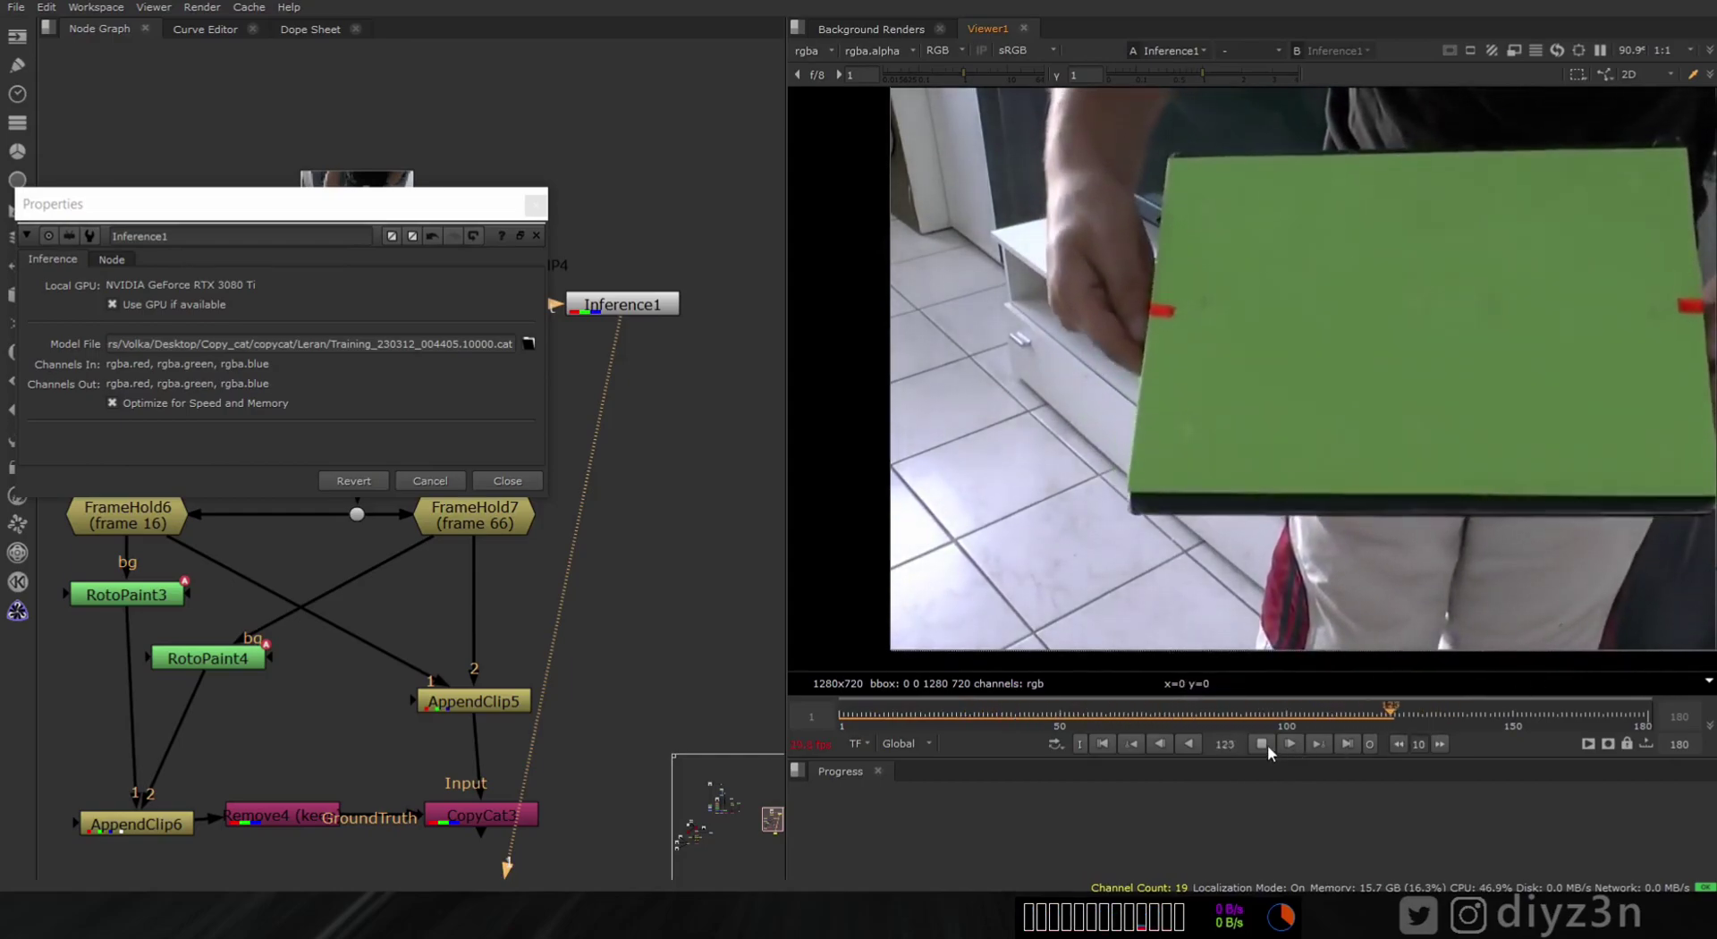
- Close Inference1's properties and place Viewer1 directly below Inference1
click(507, 480)
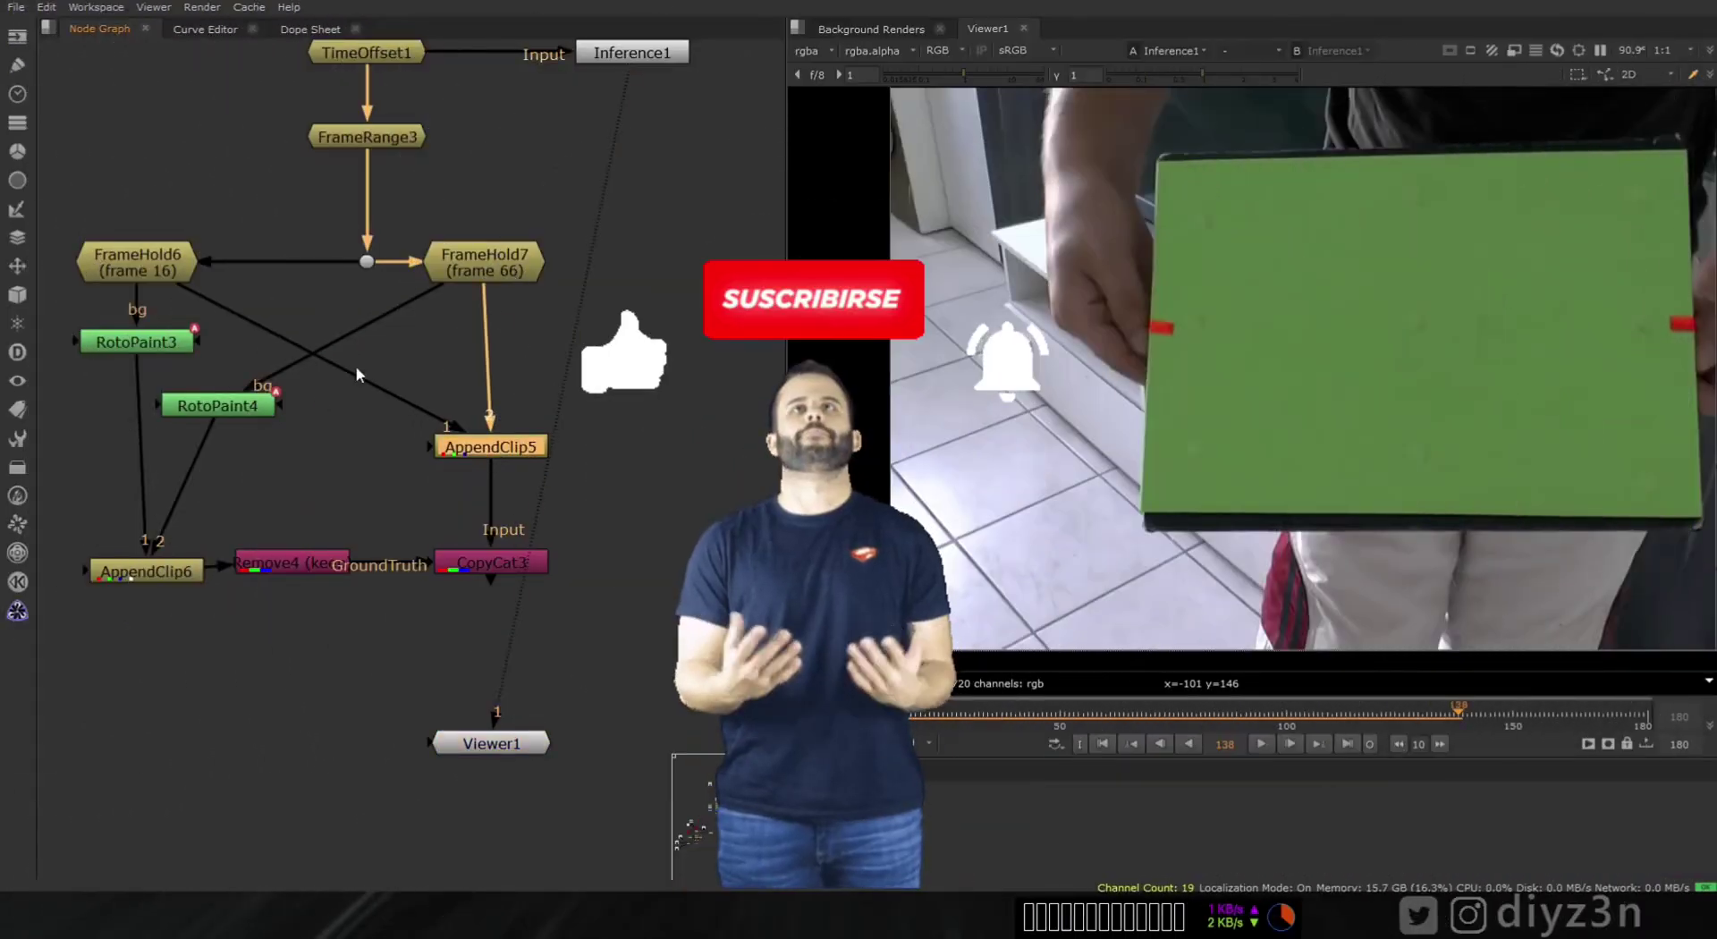
drag(491, 744, 632, 723)
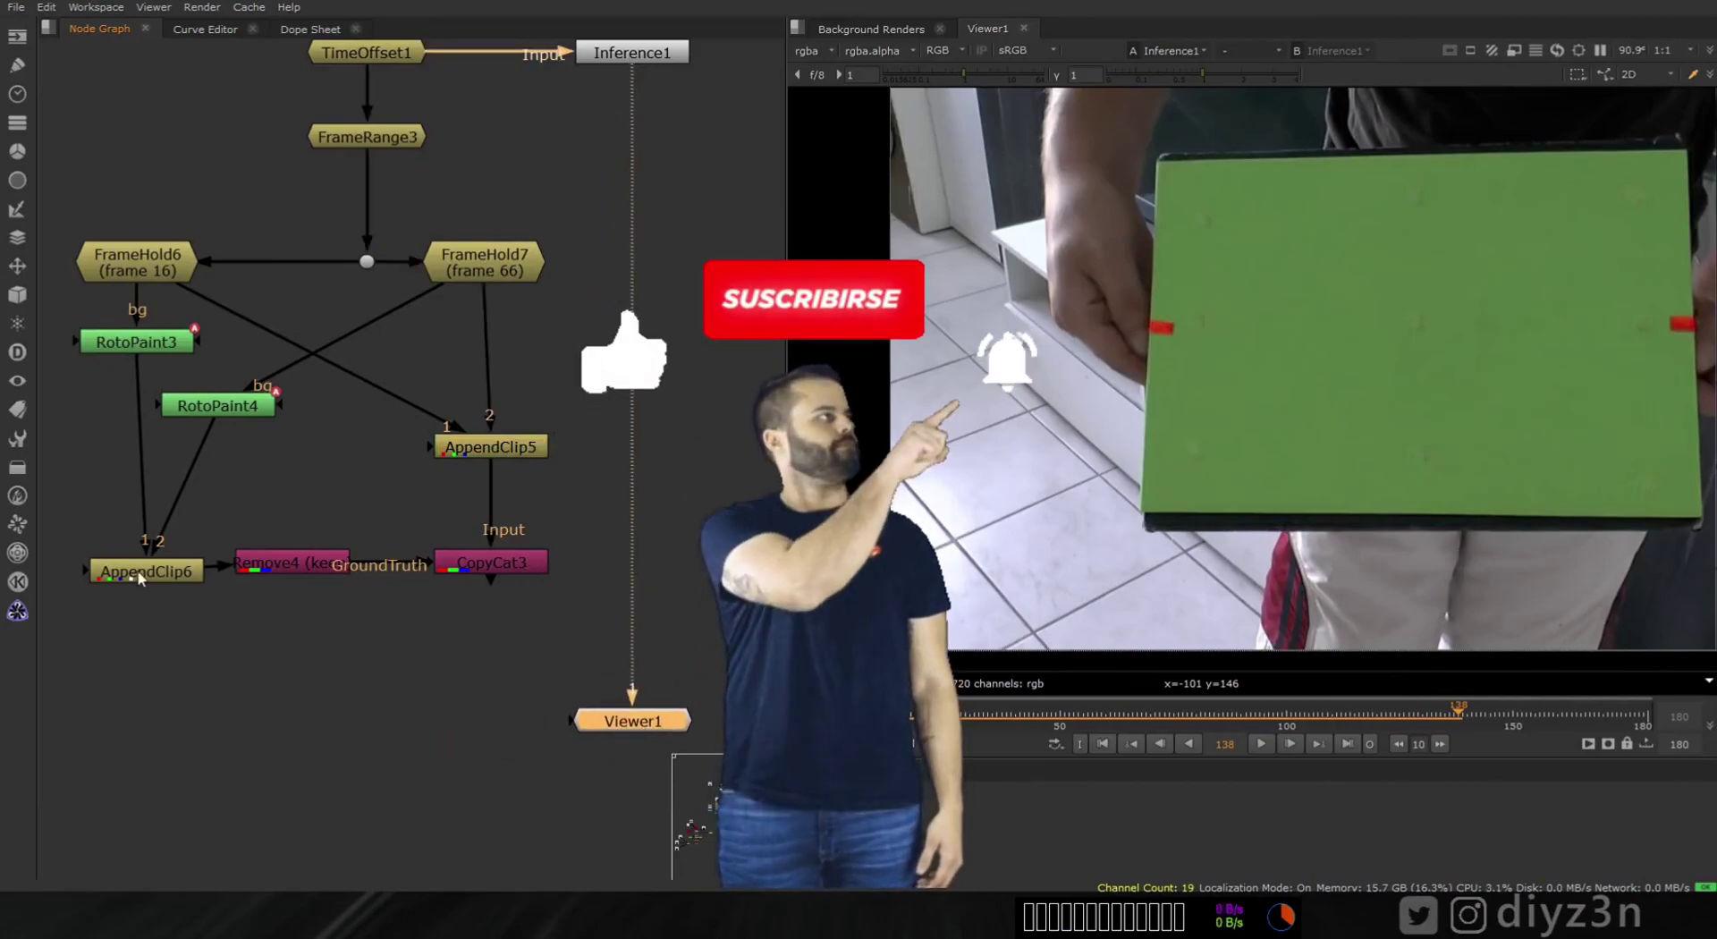
- View AppendClip6 and RotoPaint4 in turn, then open RotoPaint4's properties to inspect its output channels
middle_drag(170, 551, 308, 574)
scroll(313, 562, up, 2)
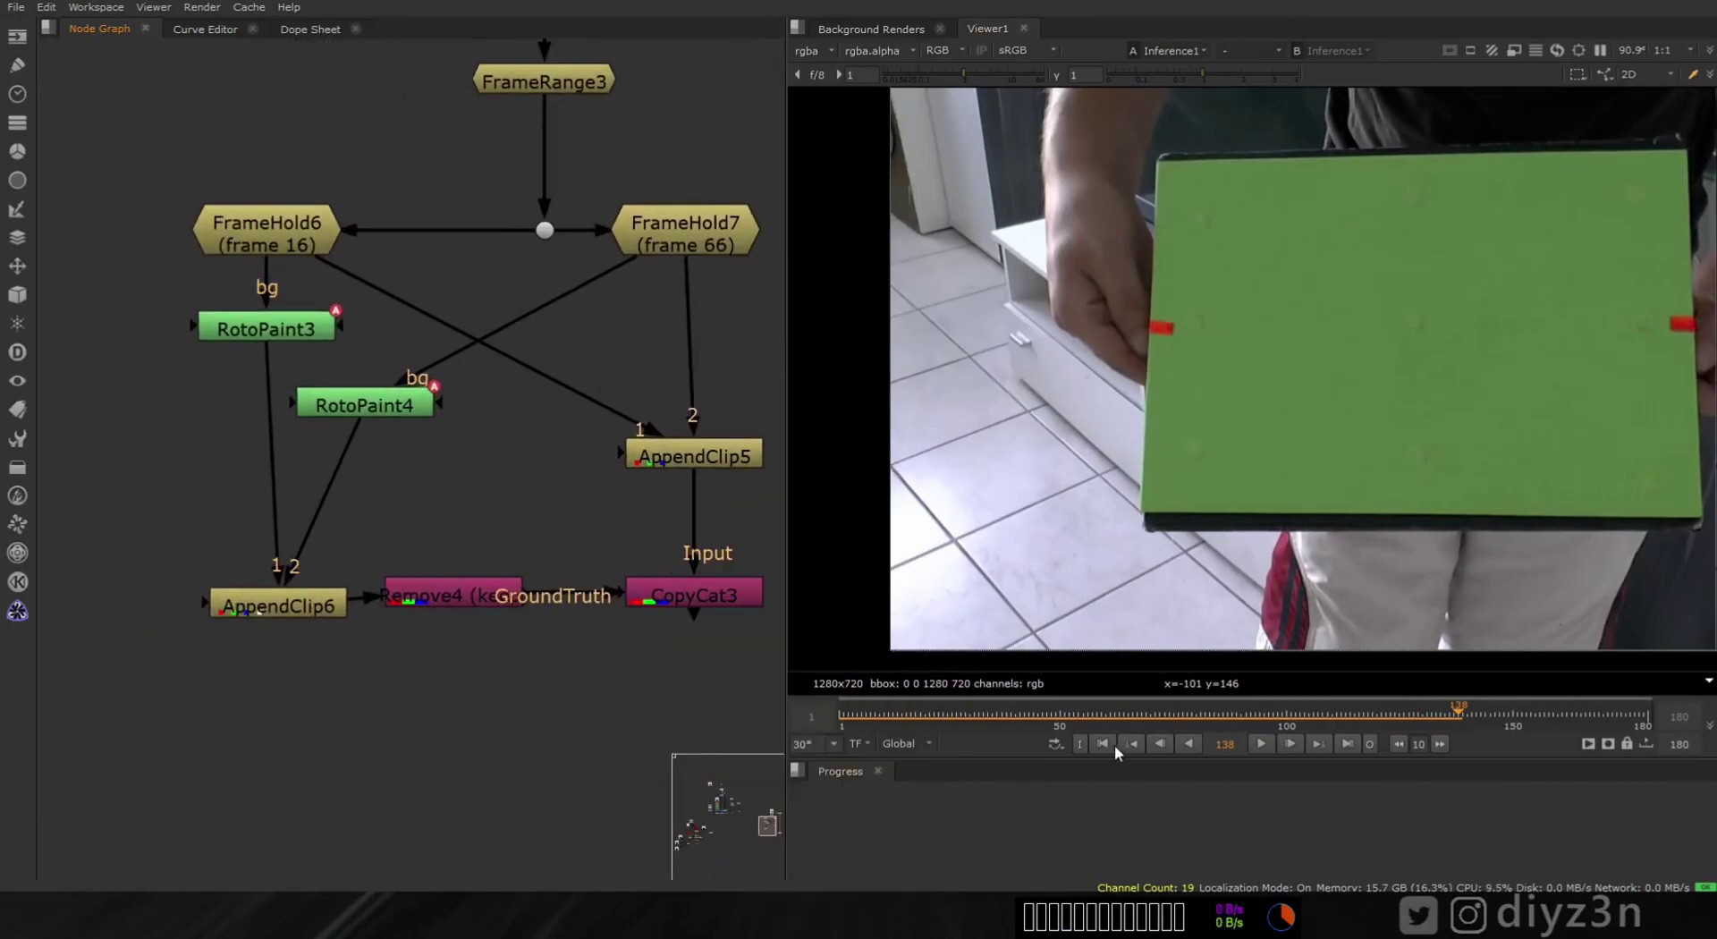
click(277, 605)
key(1)
click(398, 411)
key(1)
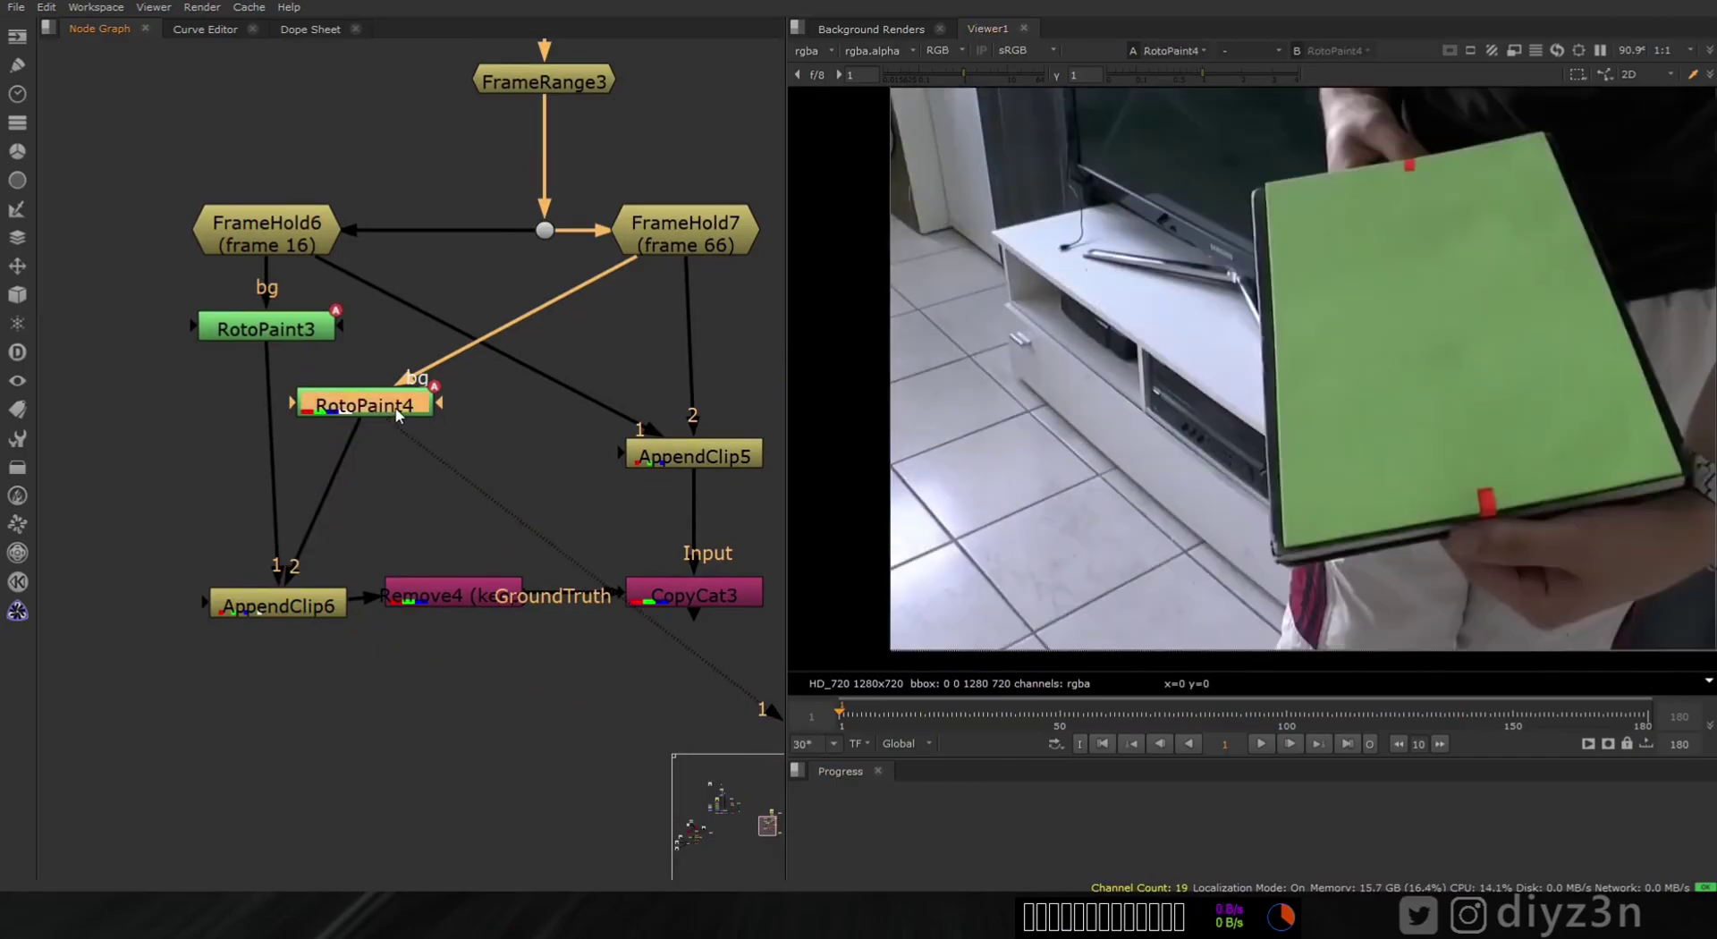
double_click(398, 410)
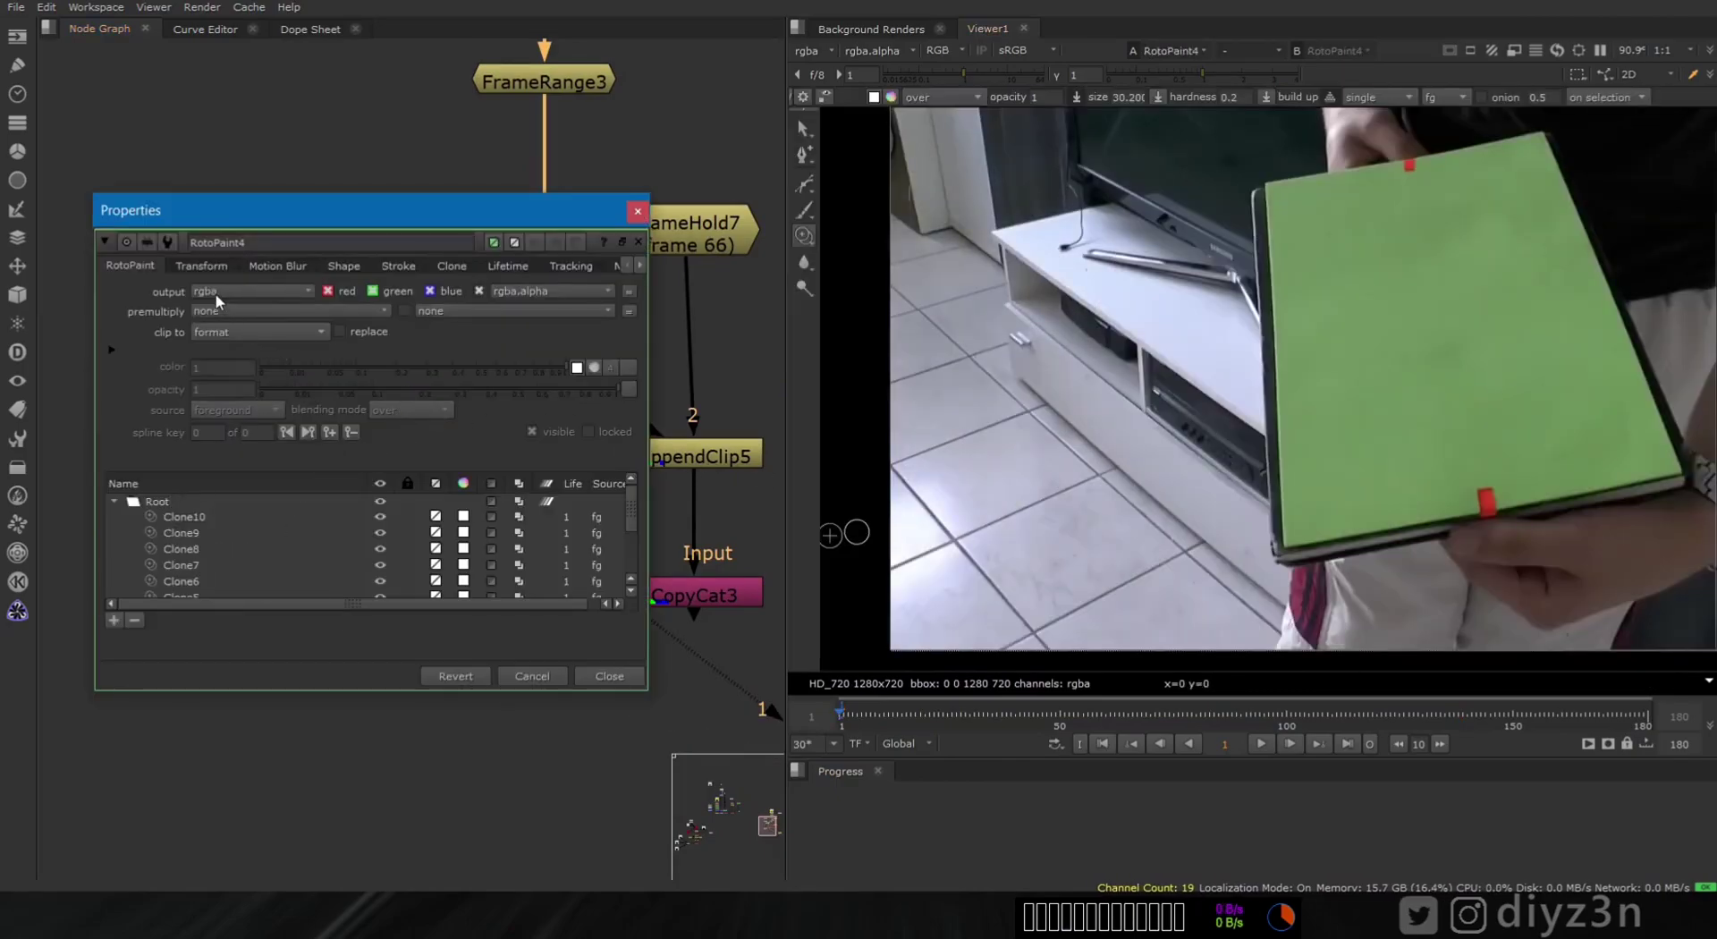
- Select all of RotoPaint4's clone strokes and set the node's output to rgb, checking its alpha channel
click(185, 517)
drag(629, 510, 630, 559)
shift+click(272, 581)
key(a)
key(a)
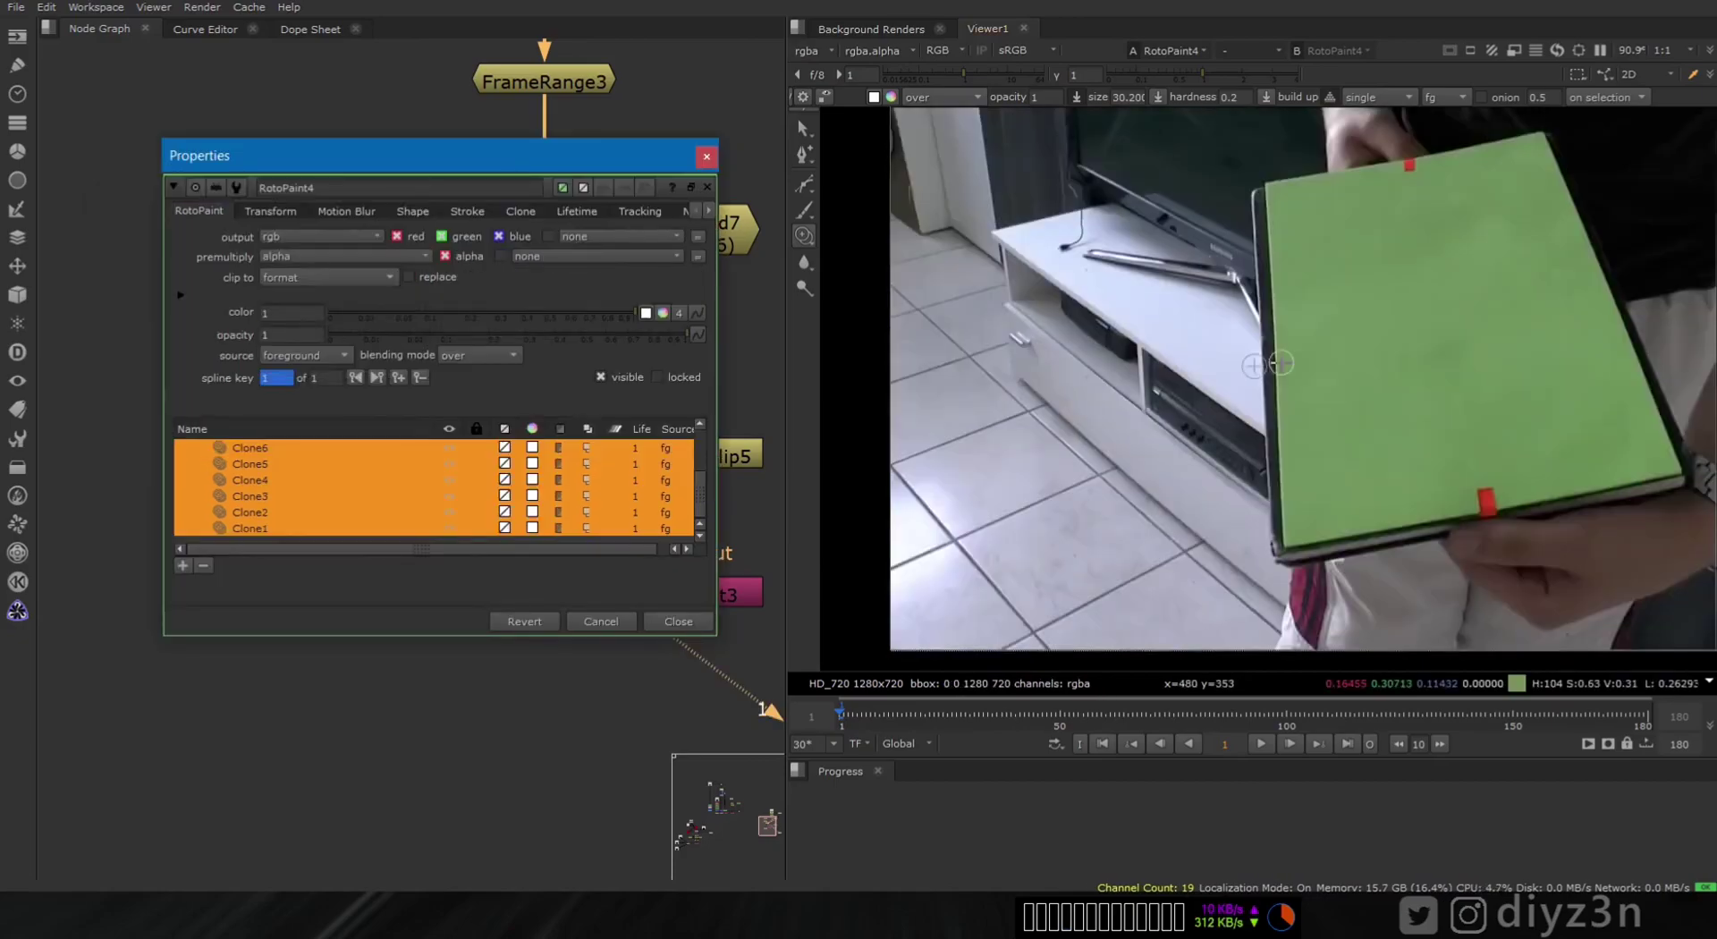
- Set RotoPaint4's premultiply to rgb, check its alpha channel and close its properties
click(311, 256)
click(304, 289)
key(a)
key(a)
click(671, 621)
double_click(384, 404)
click(675, 626)
- View RotoPaint3, set its premultiply to rgb and close its properties
click(267, 329)
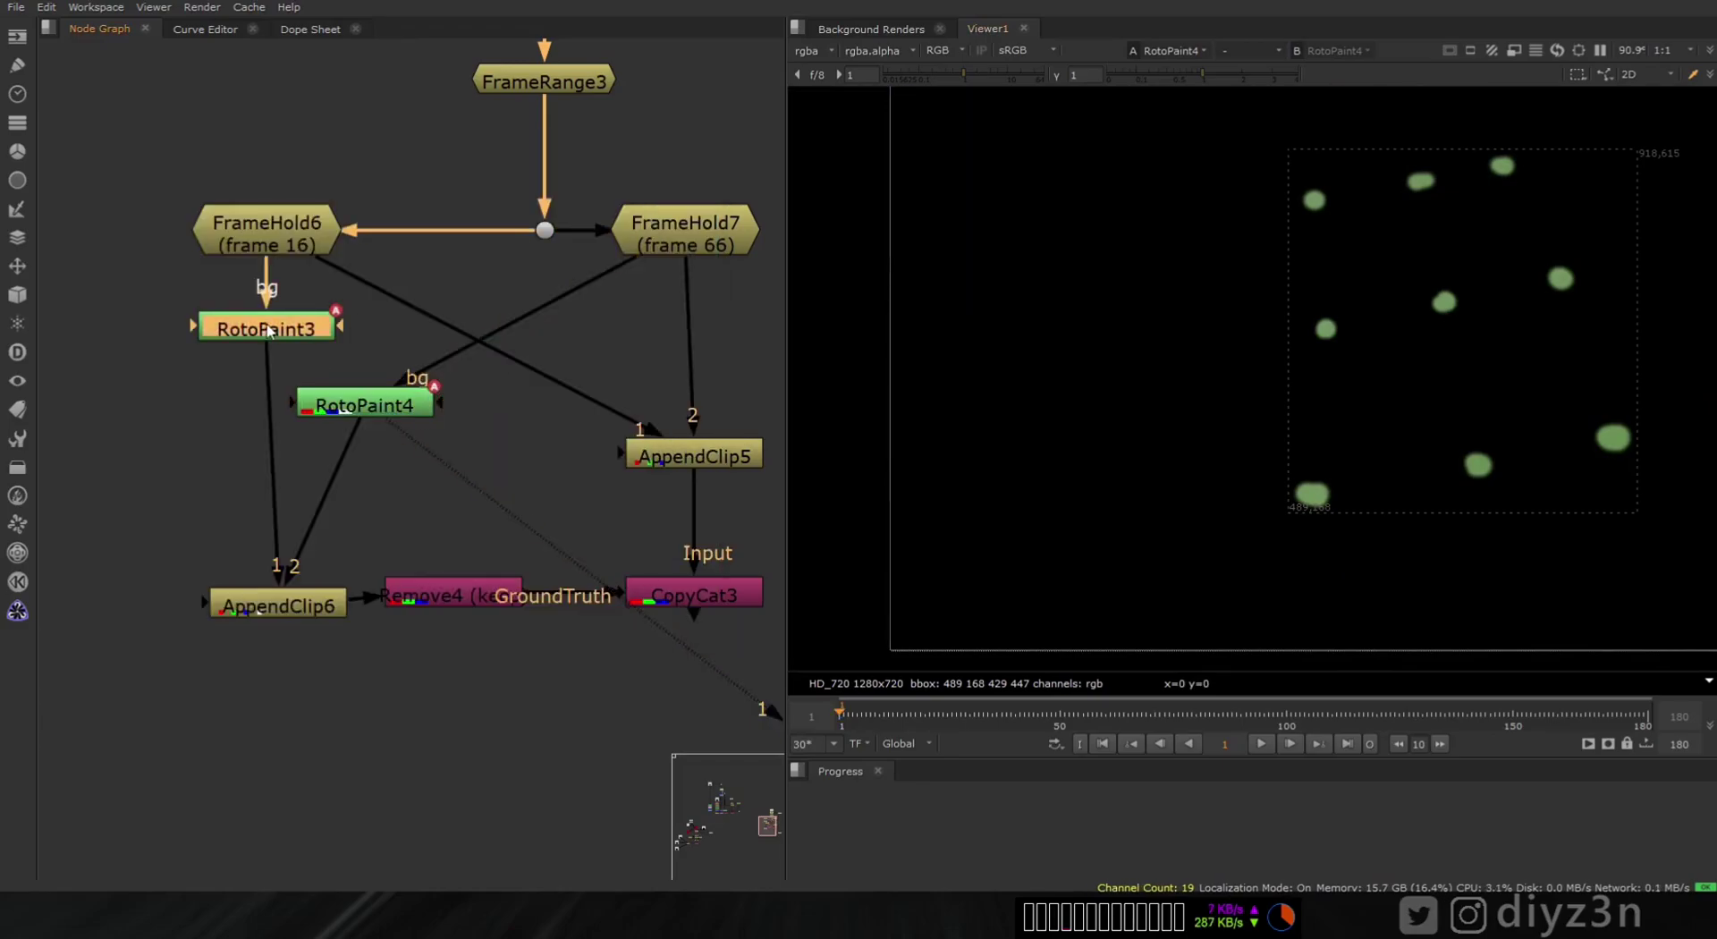
key(1)
double_click(266, 329)
click(338, 352)
click(355, 369)
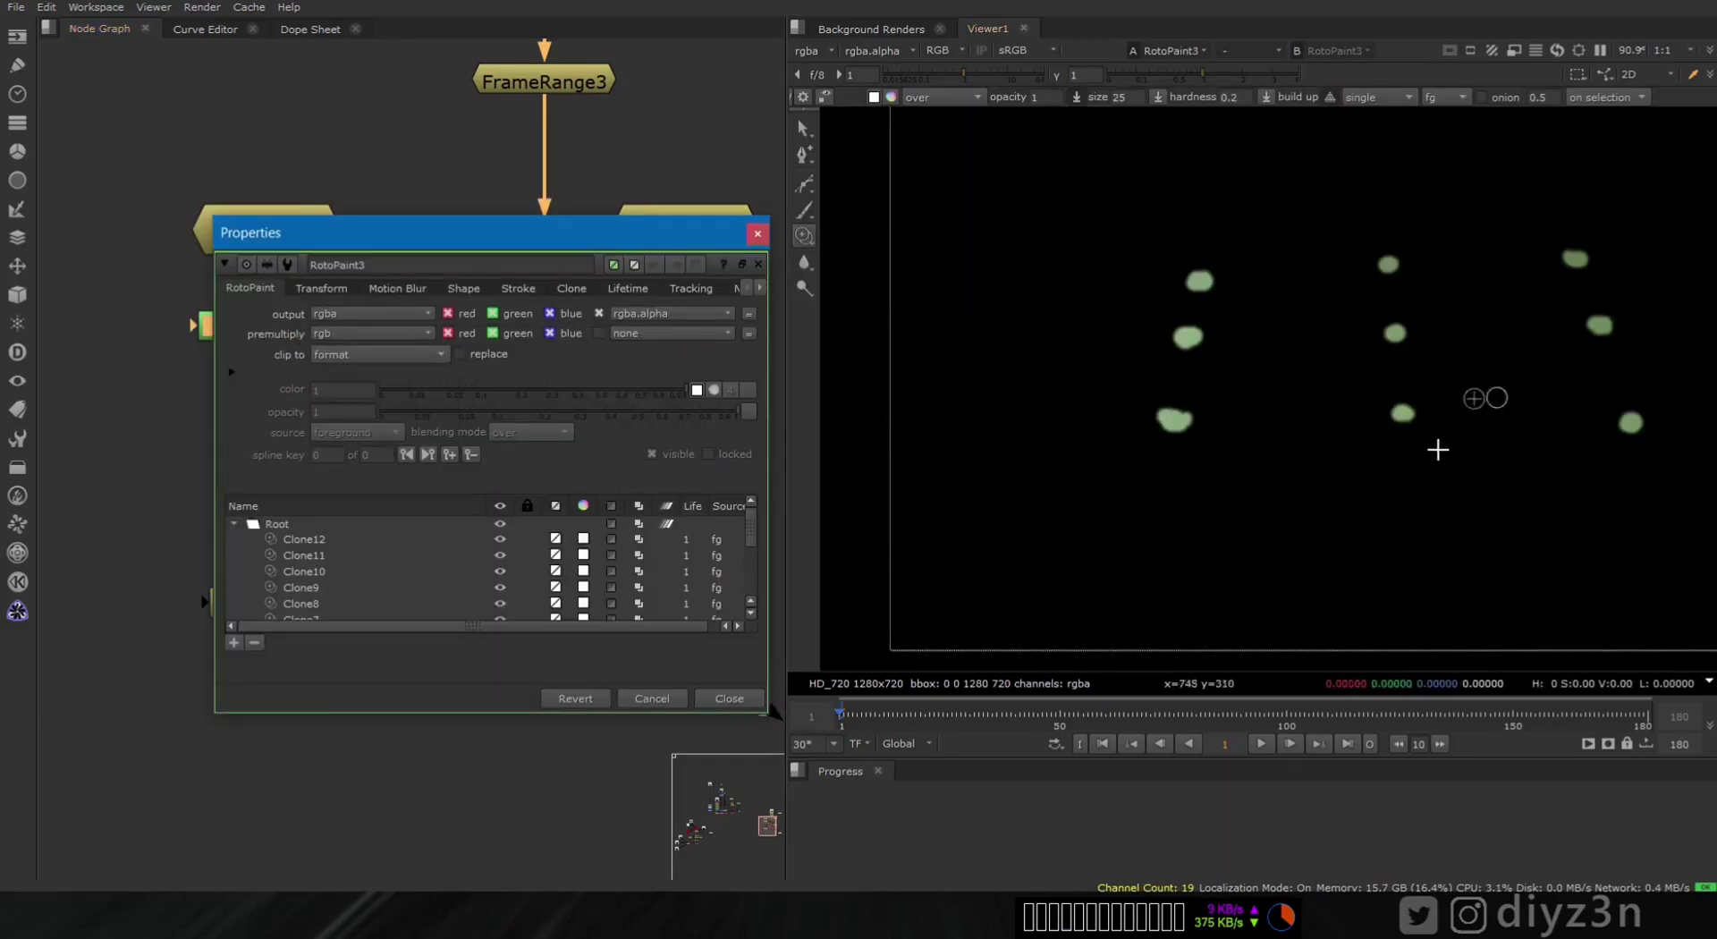
click(729, 698)
- Move RotoPaint4 aside, view Remove4's output, and lower Remove4 and CopyCat3 slightly
drag(364, 404, 432, 392)
middle_drag(447, 520, 347, 423)
click(358, 499)
key(1)
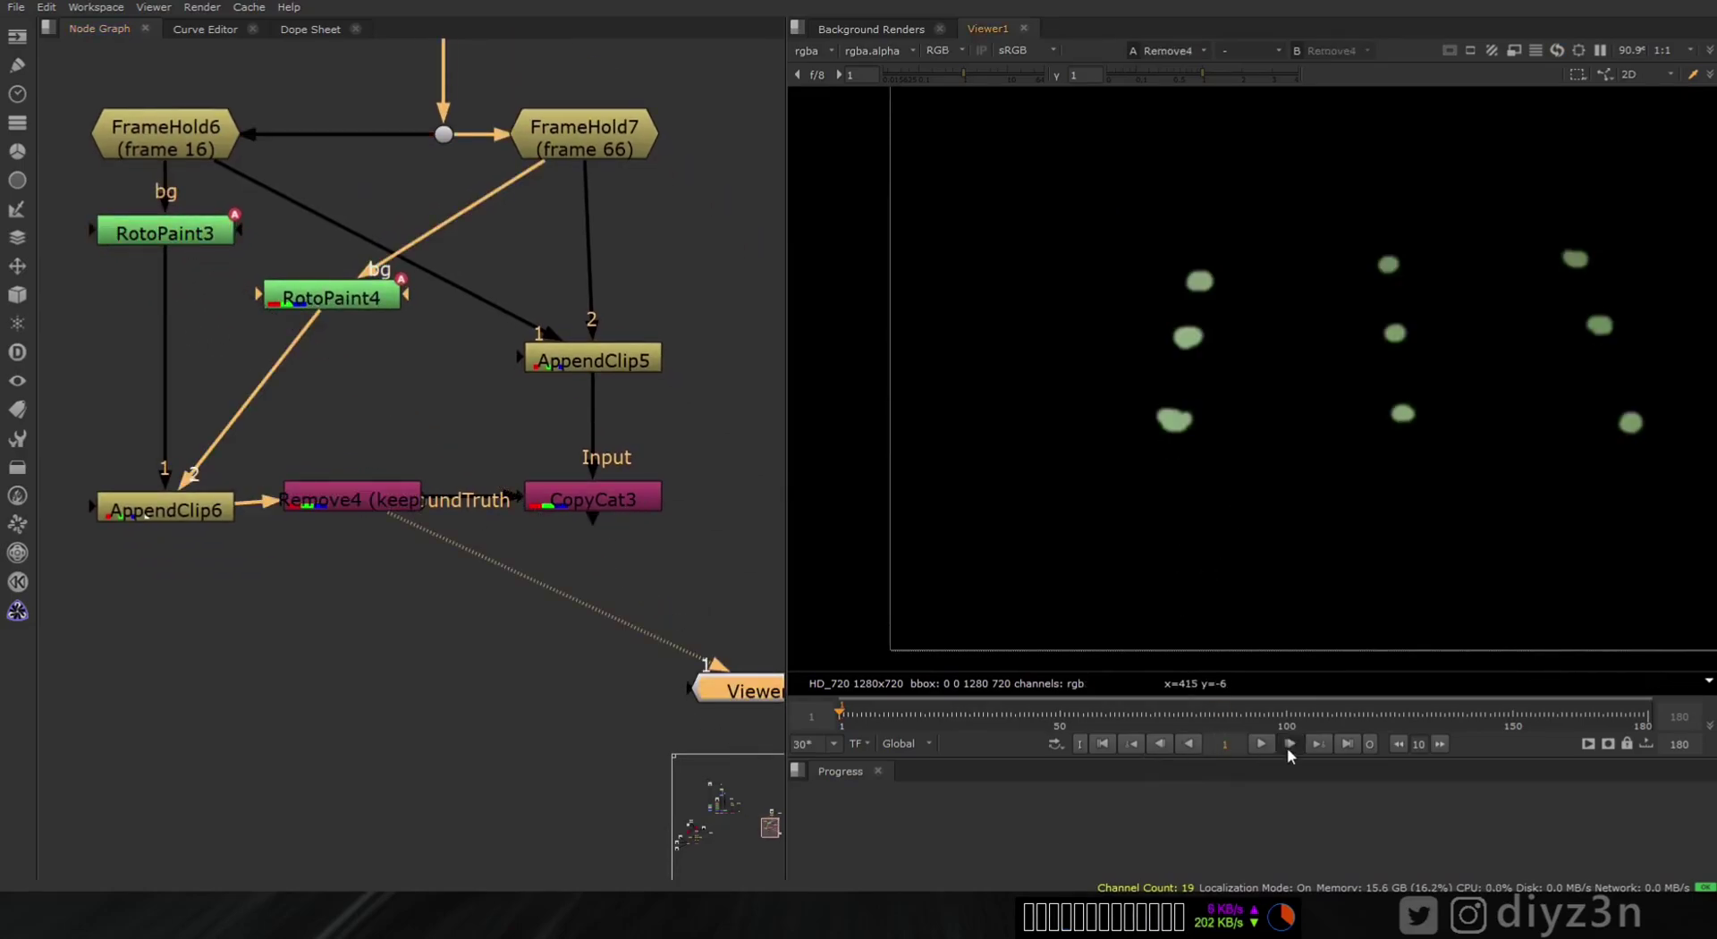
drag(362, 497, 362, 507)
drag(580, 503, 587, 513)
- Restrict Remove4 to keep only the green channel and close its properties
double_click(383, 512)
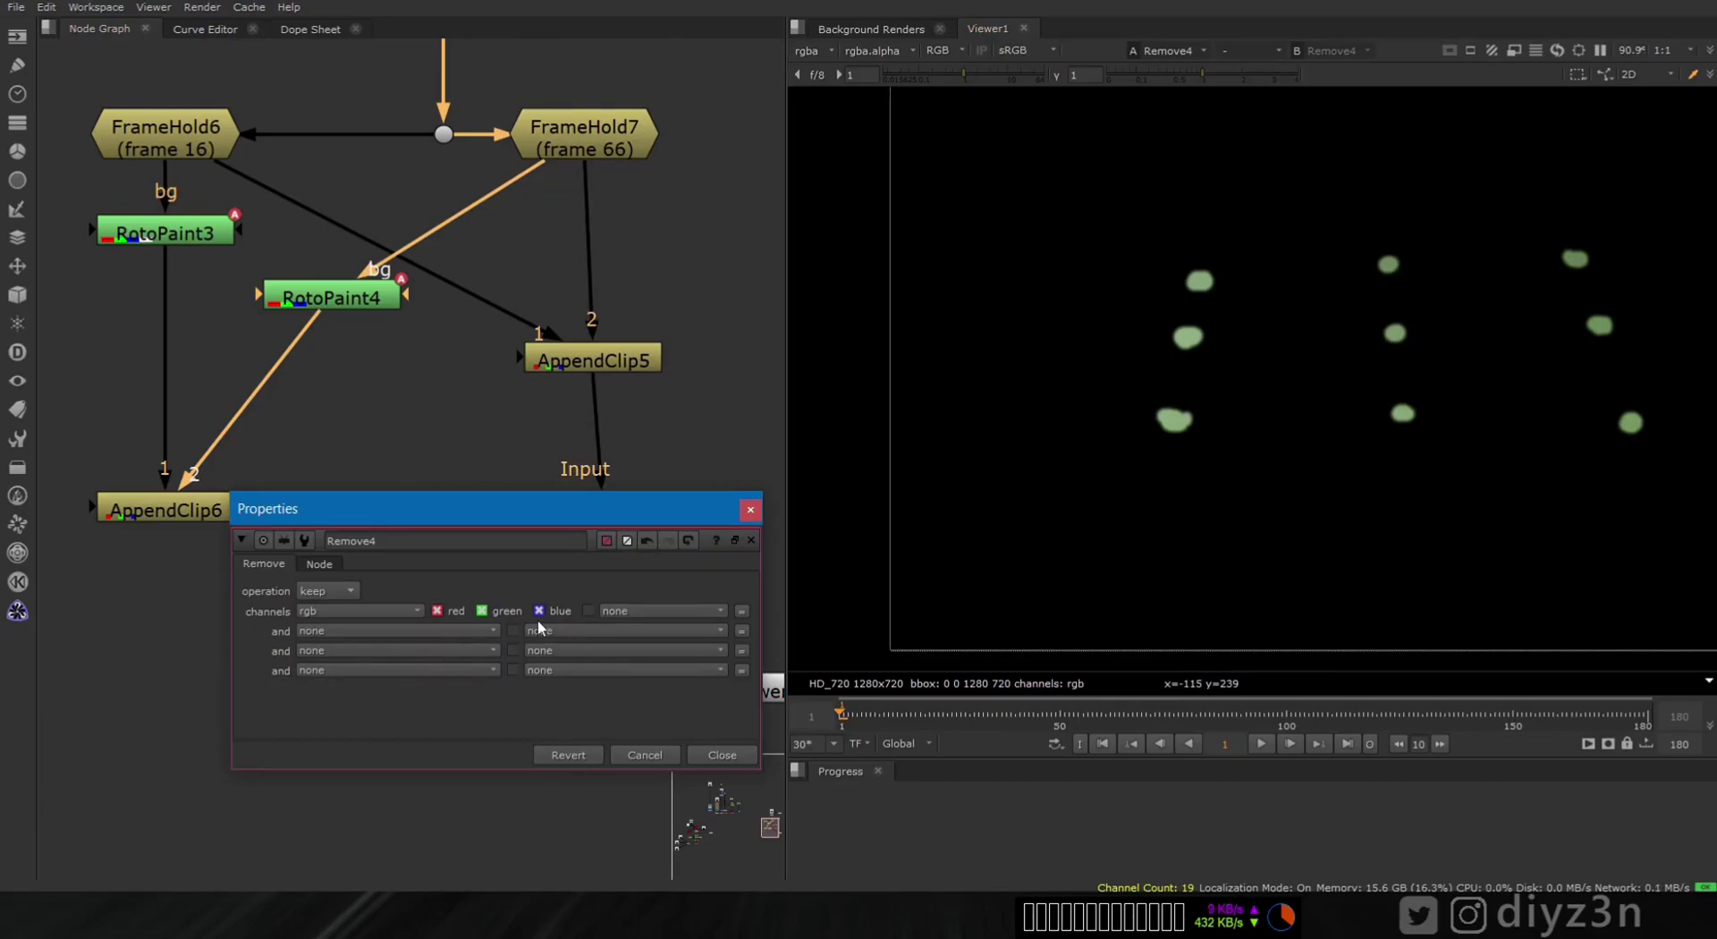
click(438, 611)
click(721, 754)
- View CopyCat3 and check the input and ground truth channels in its training information
click(608, 521)
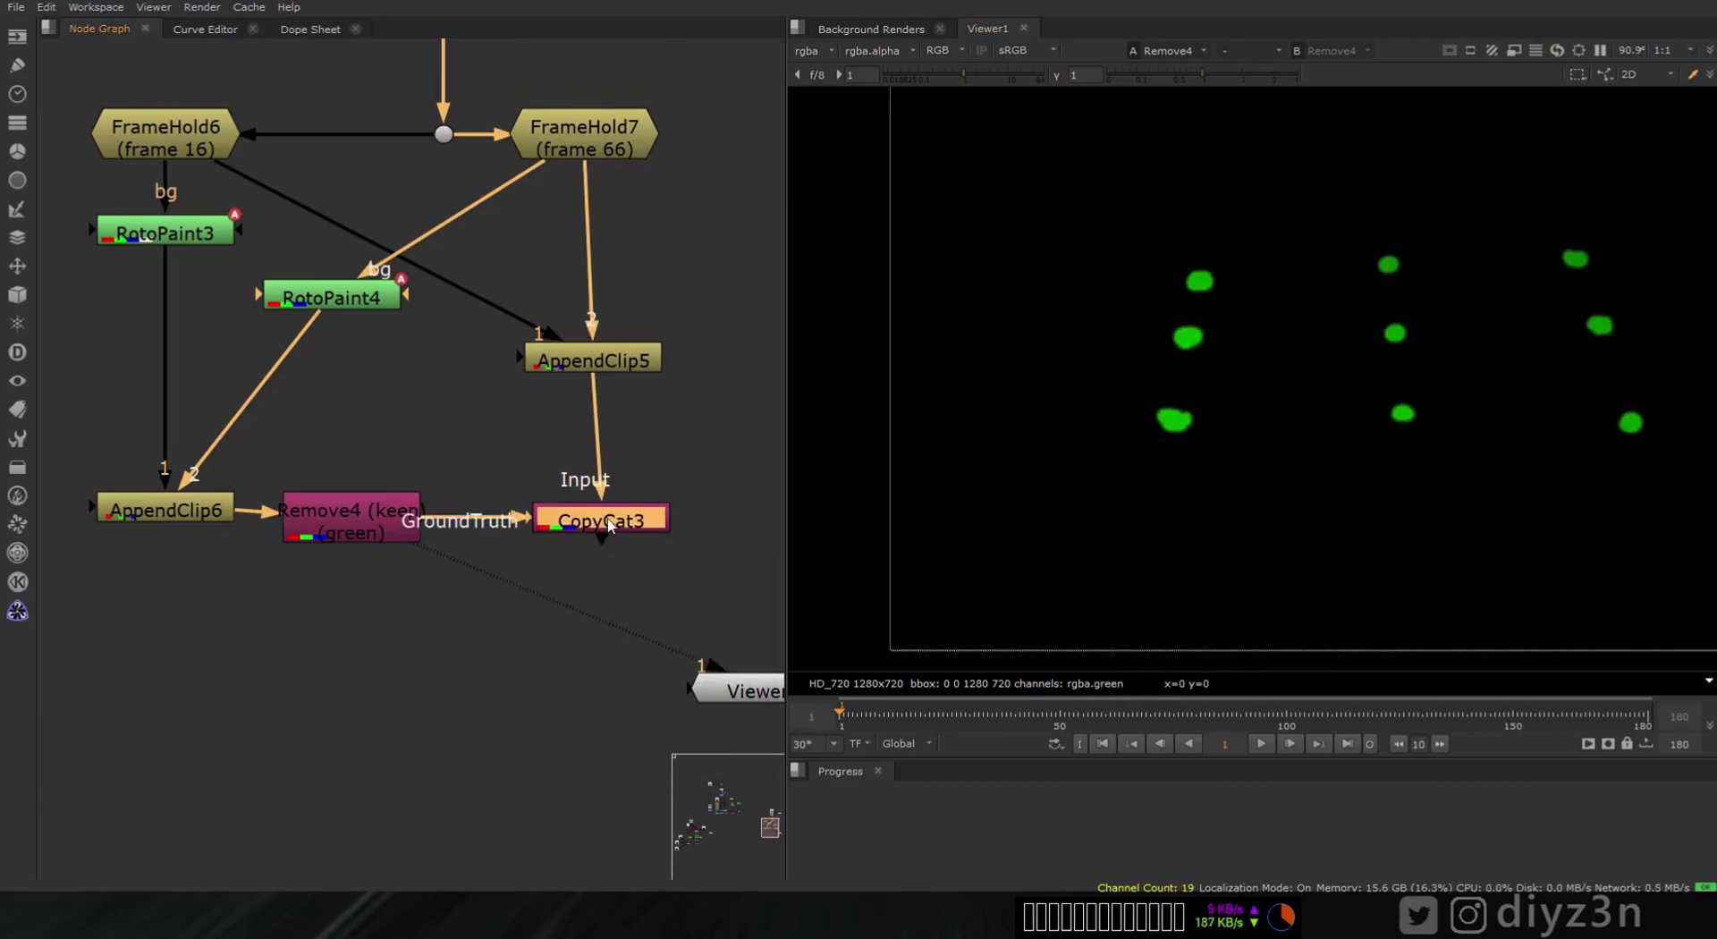
key(1)
double_click(609, 519)
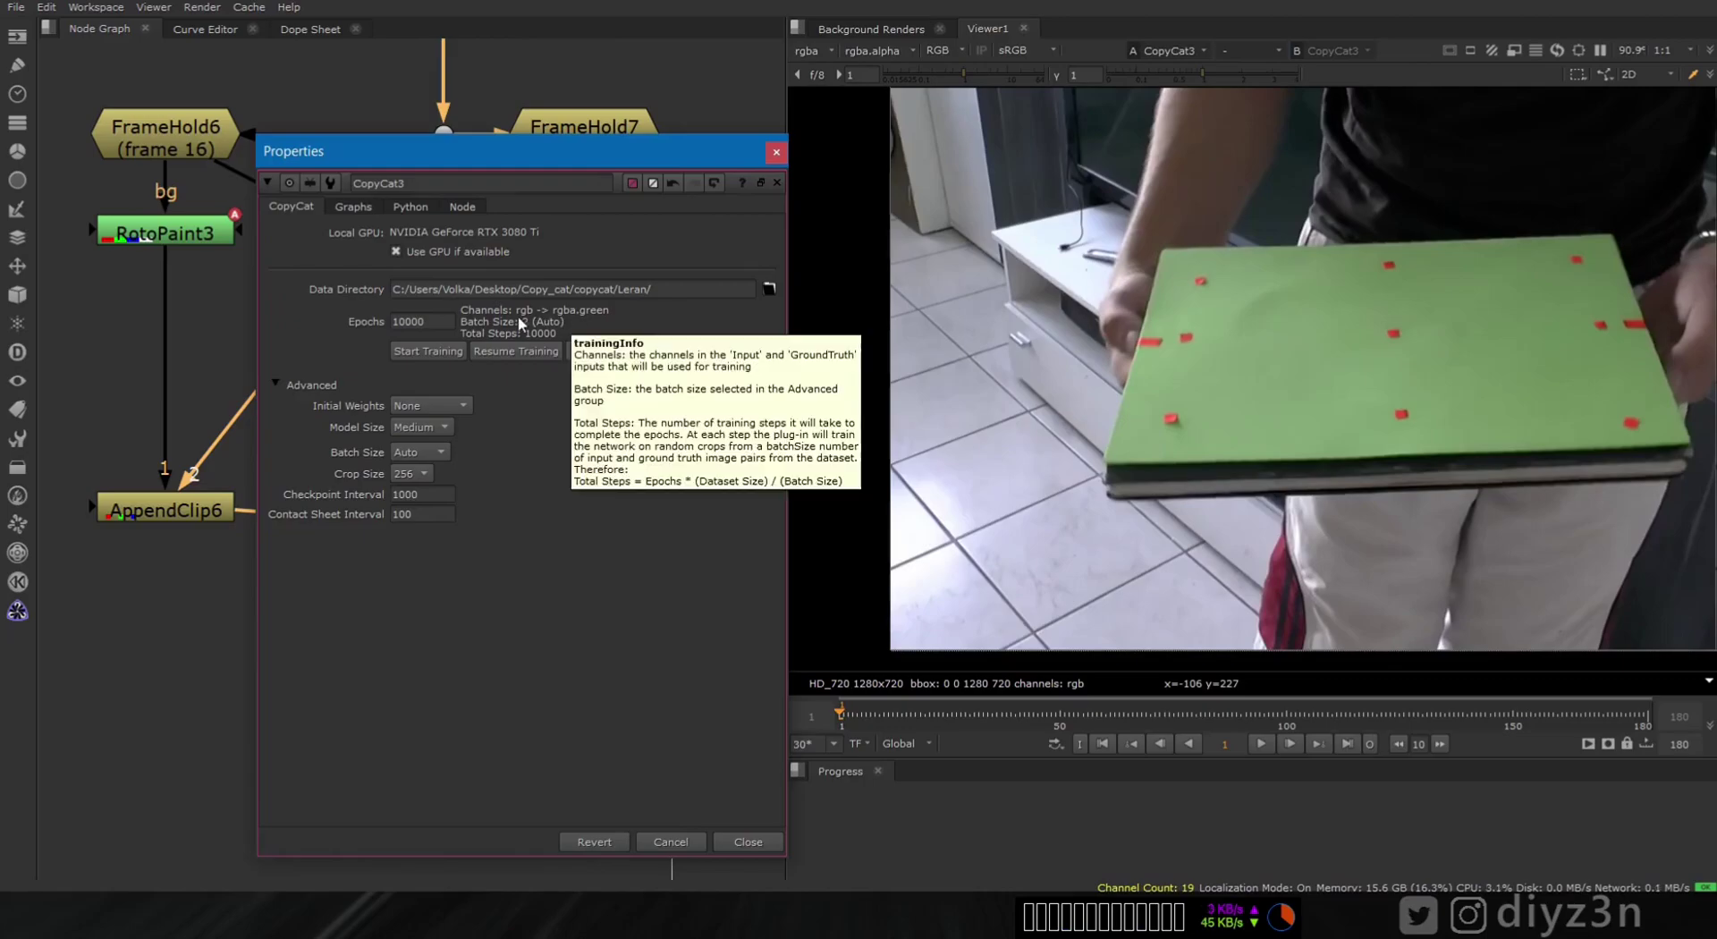
click(747, 842)
- View Remove4 and CopyCat3 in turn, and place Viewer1 directly below CopyCat3
click(369, 526)
key(1)
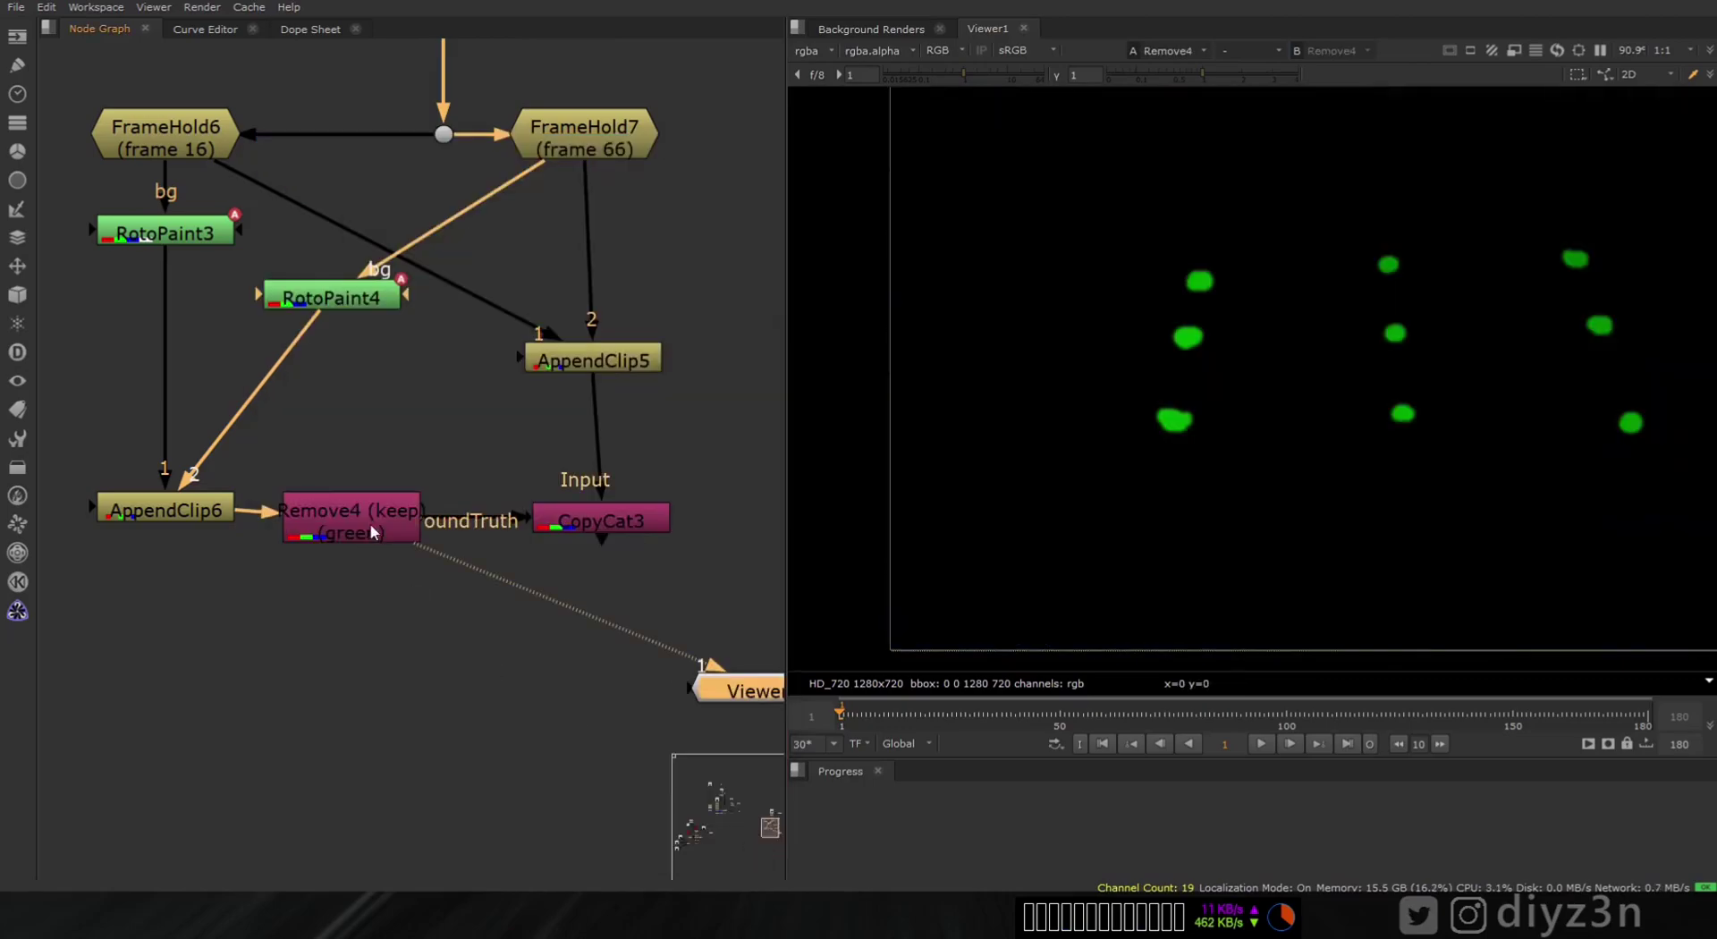
click(601, 521)
key(1)
middle_drag(772, 696, 654, 603)
drag(655, 601, 507, 624)
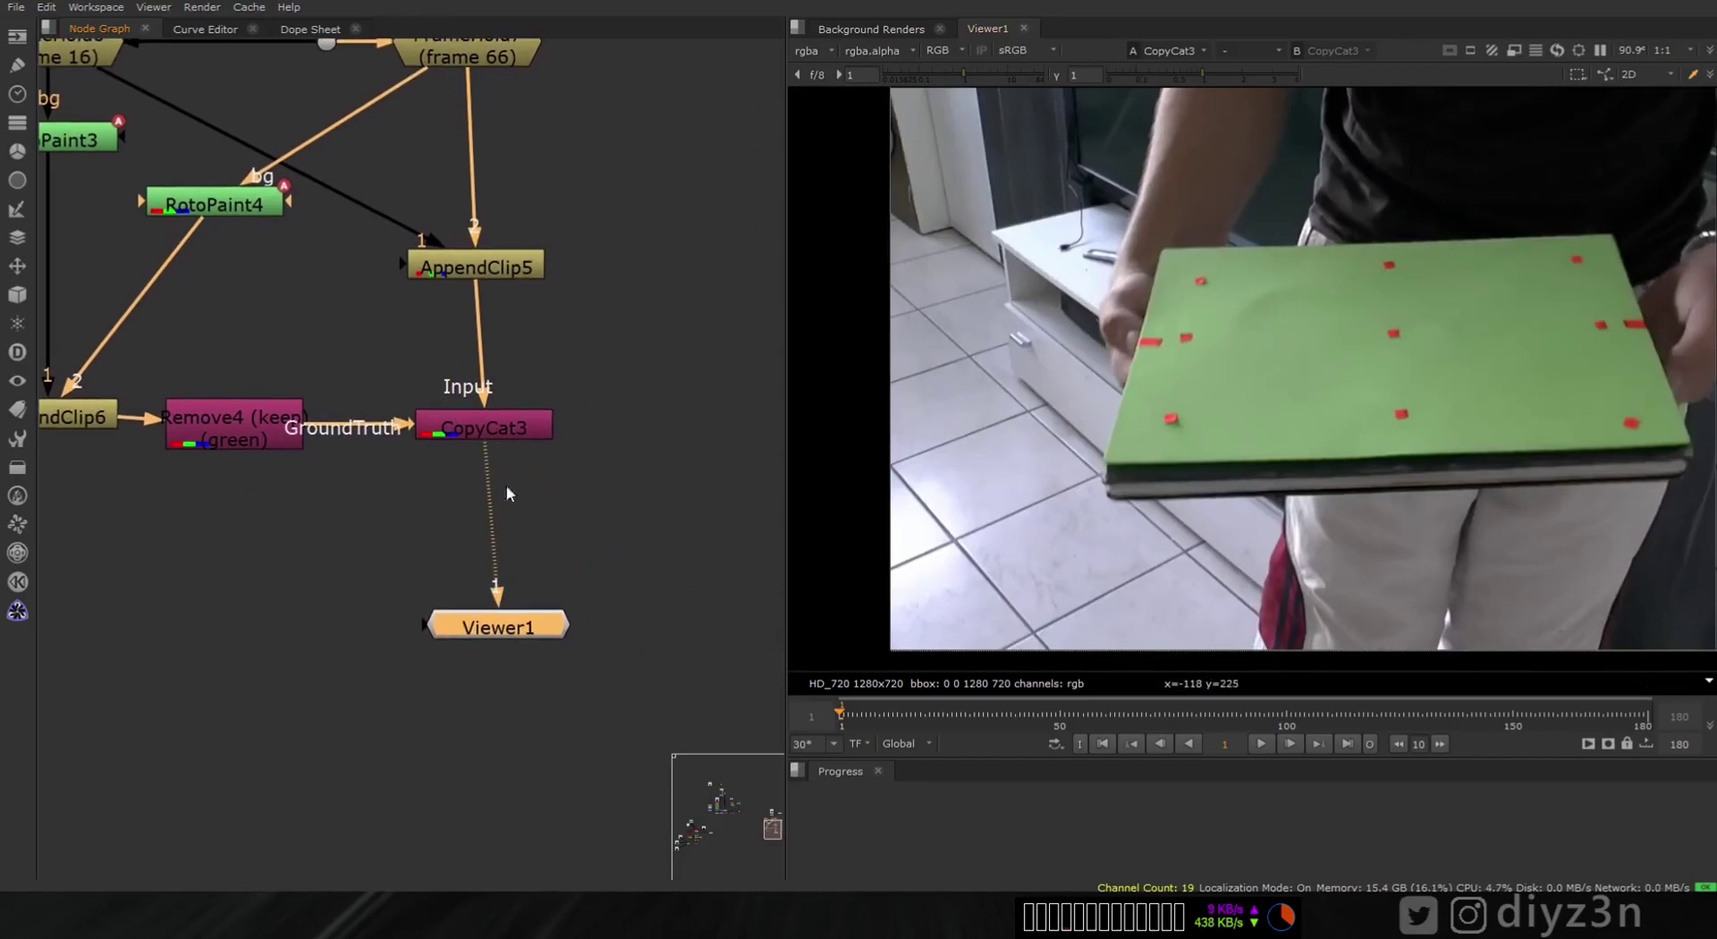
- Try to start CopyCat3's training with the green-only ground truth, then close its properties
double_click(496, 427)
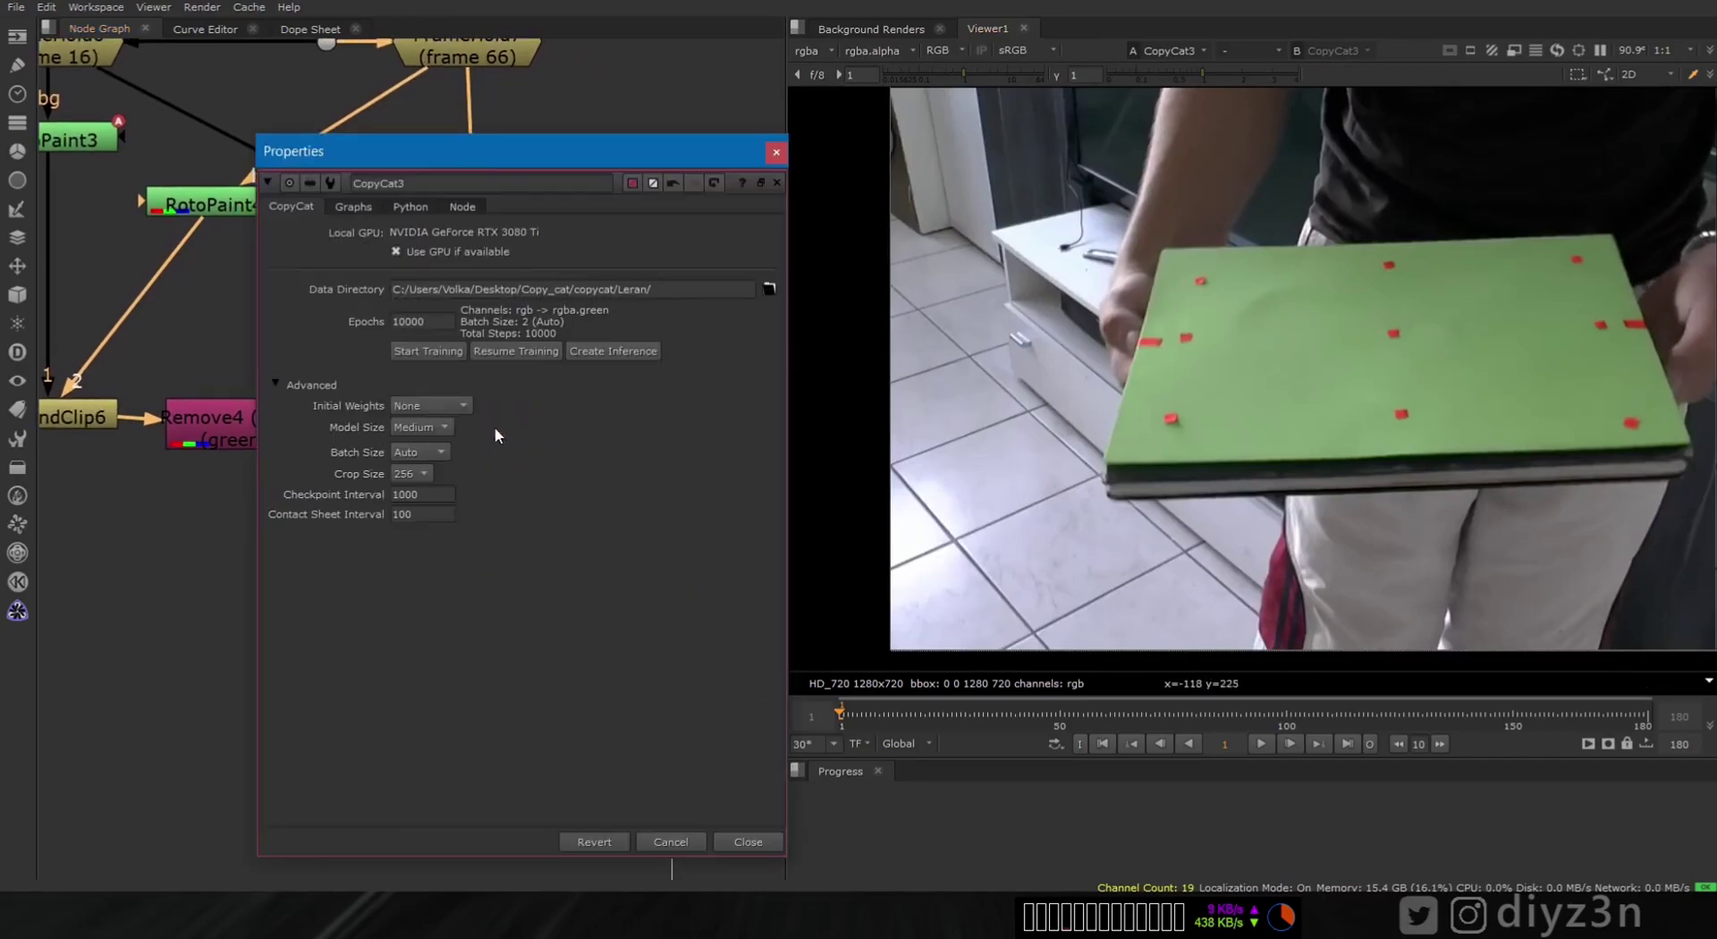
click(426, 352)
click(1005, 472)
click(748, 842)
- Move RotoPaint3 and RotoPaint4 slightly lower beneath the FrameHold nodes
middle_drag(331, 348, 405, 525)
drag(337, 396, 326, 429)
drag(206, 333, 158, 369)
drag(312, 424, 336, 414)
- Retry starting CopyCat3's training from its properties, then cancel out of them
double_click(593, 616)
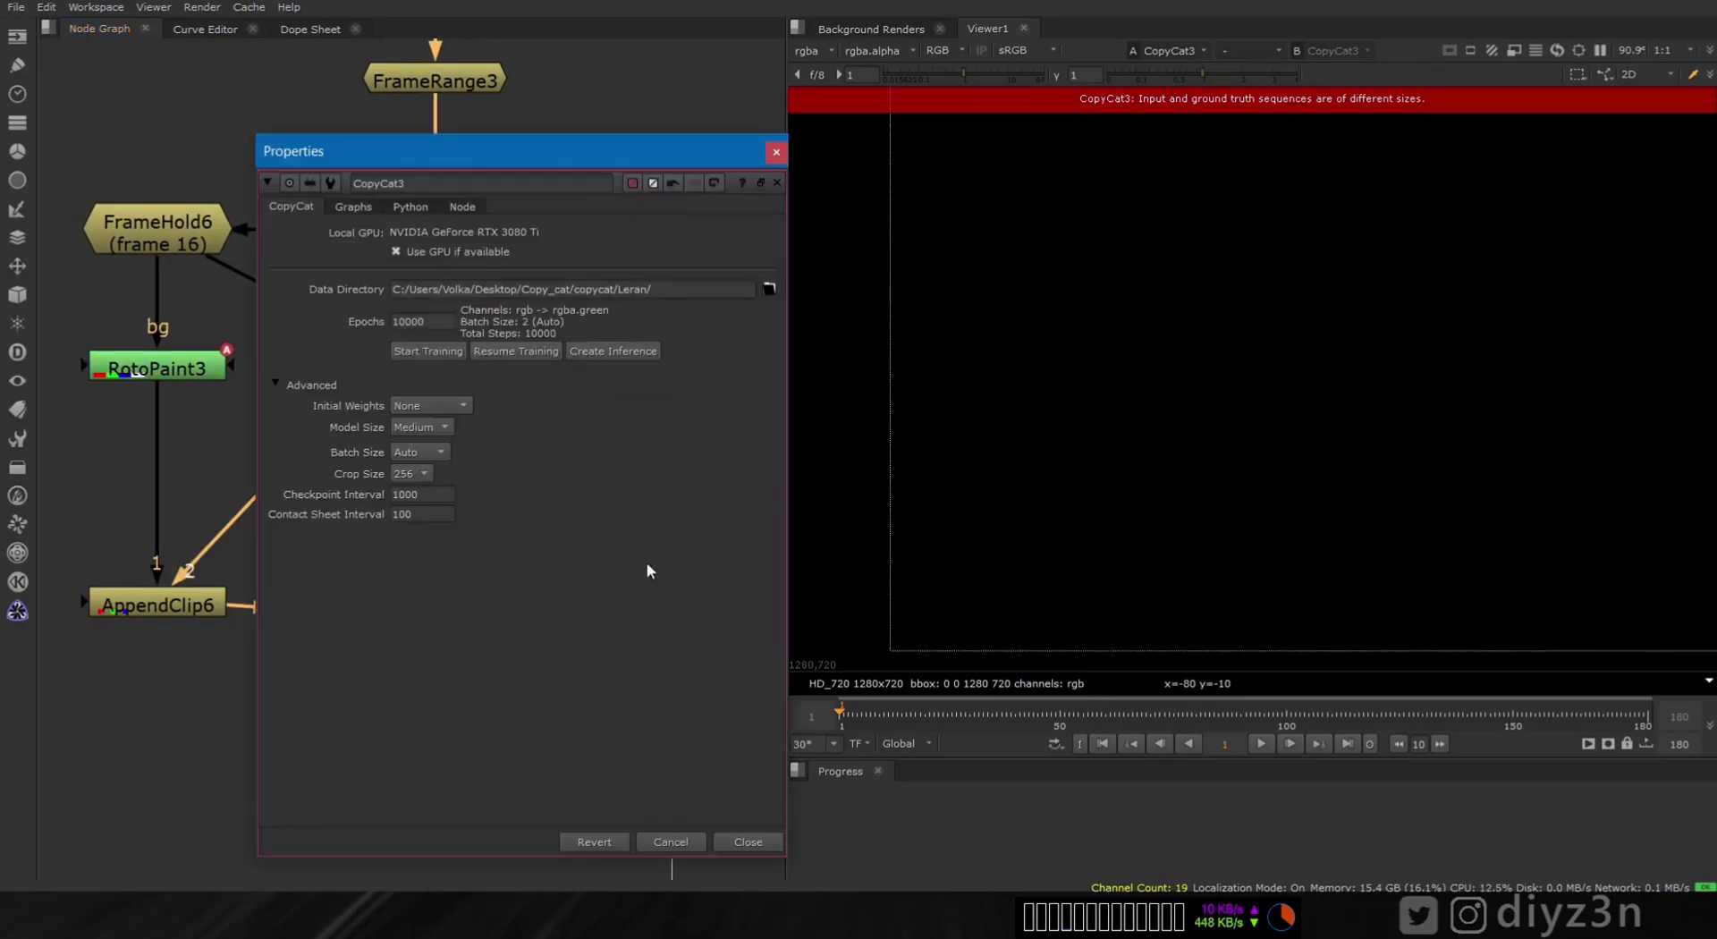
click(420, 349)
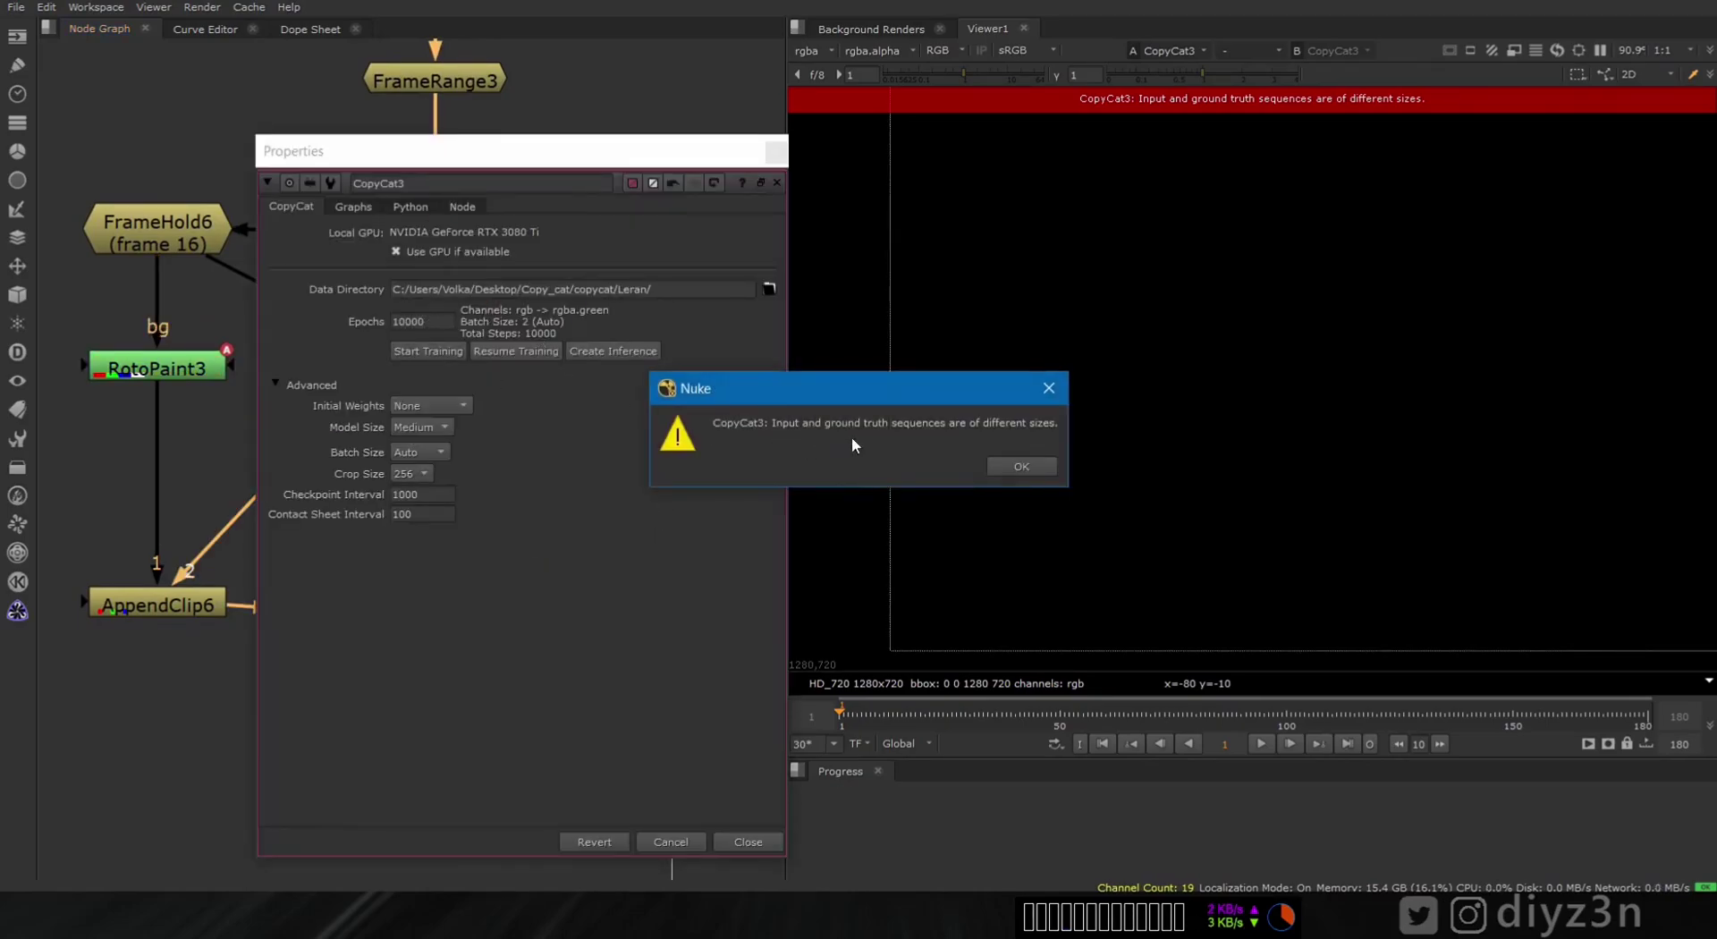
click(1021, 466)
click(673, 842)
- View RotoPaint3 and RotoPaint4 alternately to compare their bounding boxes and channels
middle_drag(336, 639, 359, 660)
drag(359, 661, 365, 651)
drag(189, 386, 190, 420)
key(1)
scroll(1163, 436, down, 2)
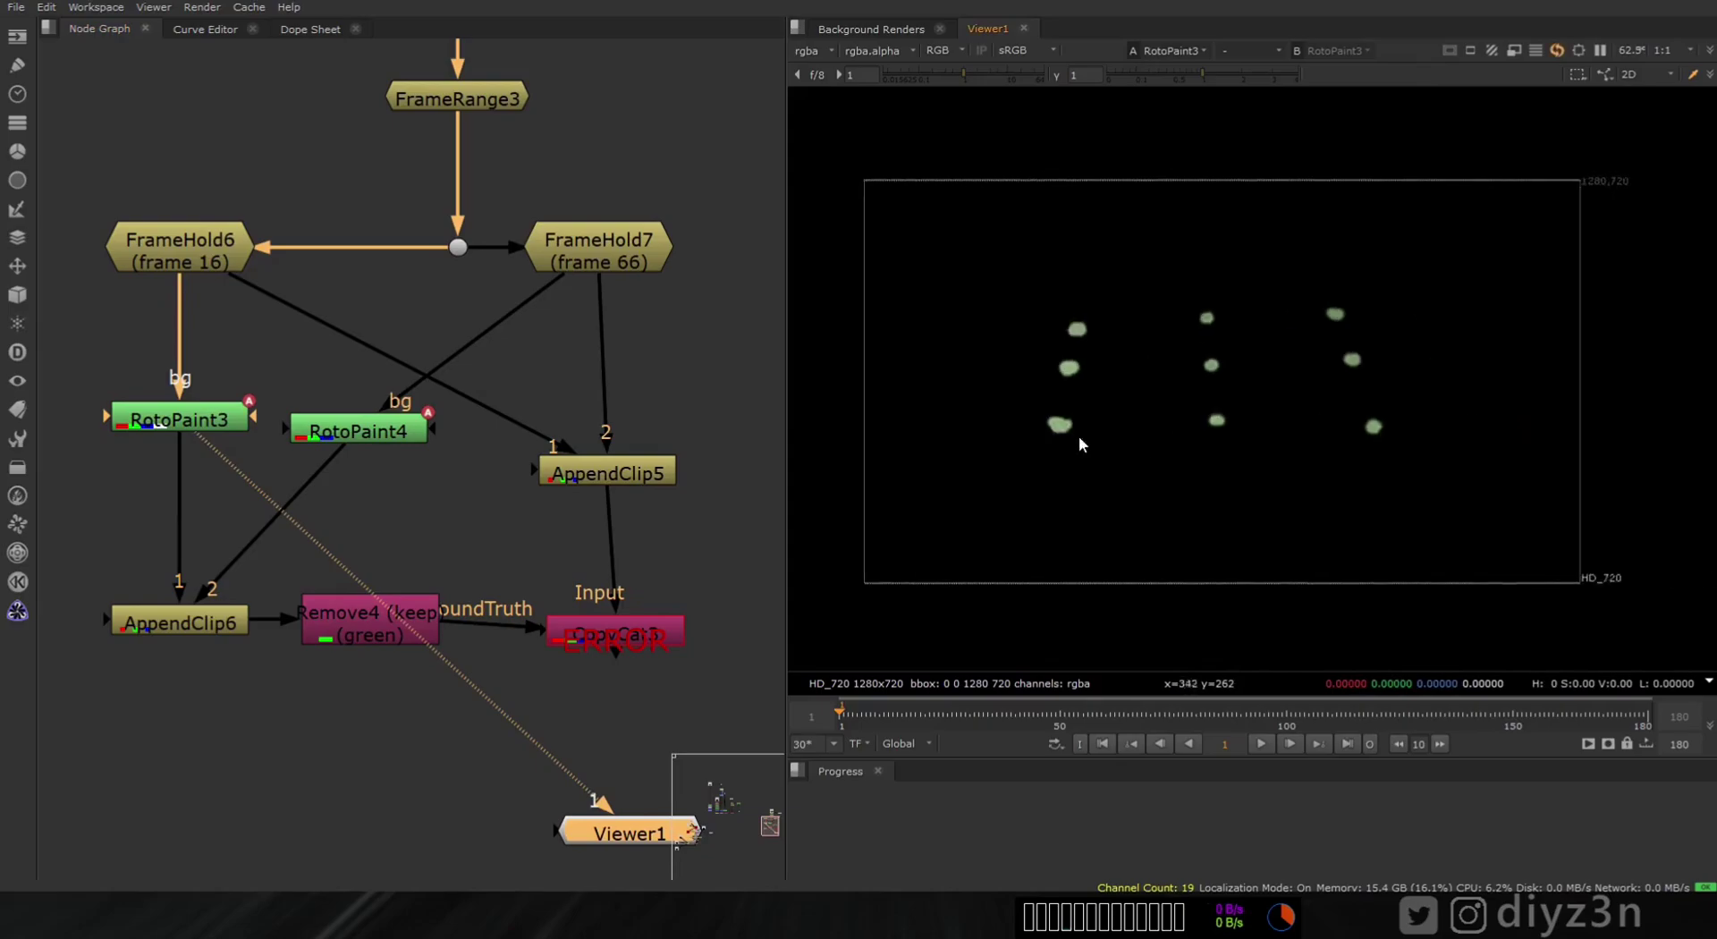
drag(375, 443, 375, 437)
key(1)
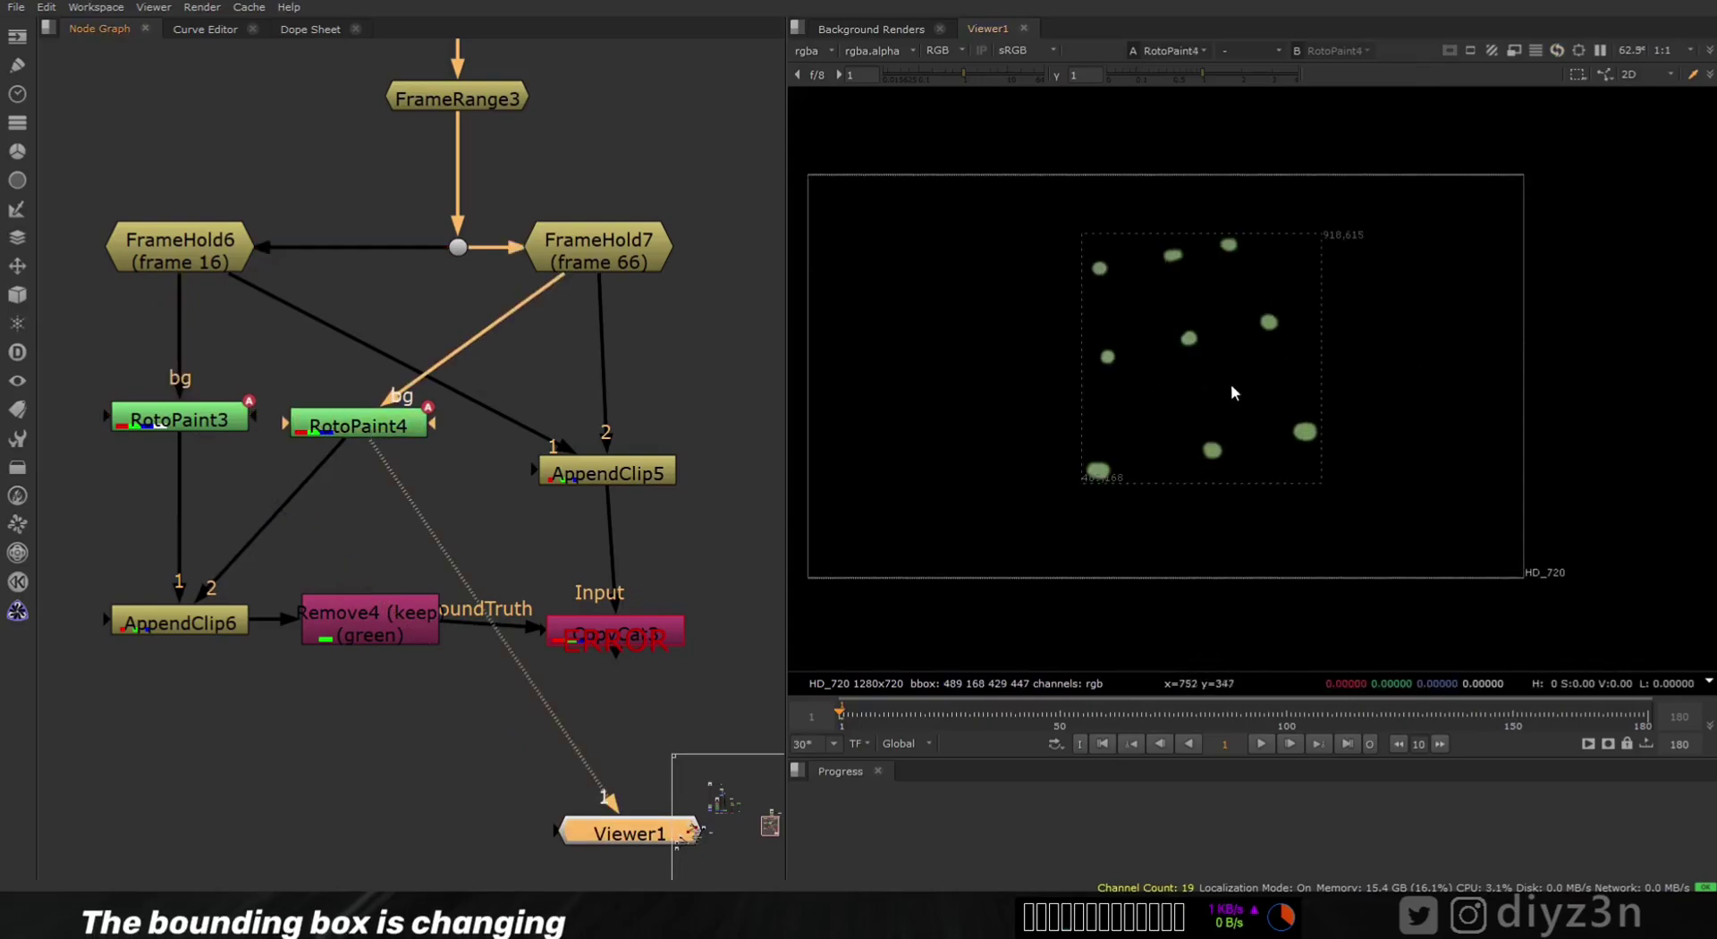
click(212, 428)
key(1)
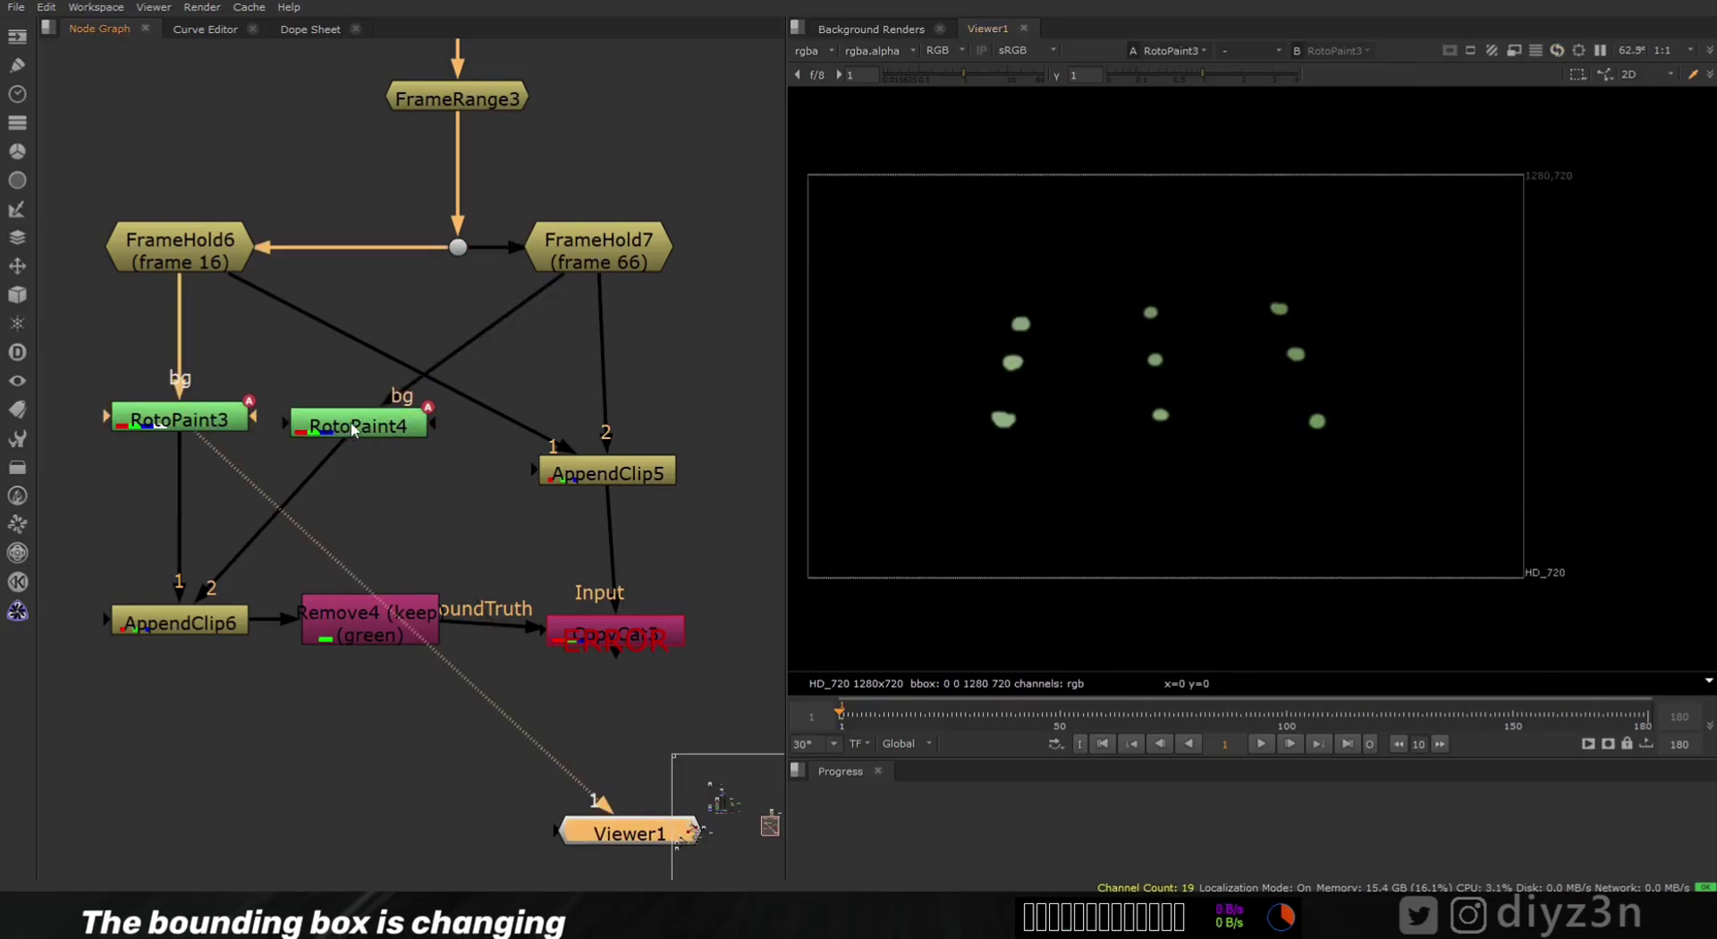
click(354, 430)
key(1)
- Set RotoPaint4's output to rgba and its clip to option to no clip, then close its properties
double_click(414, 421)
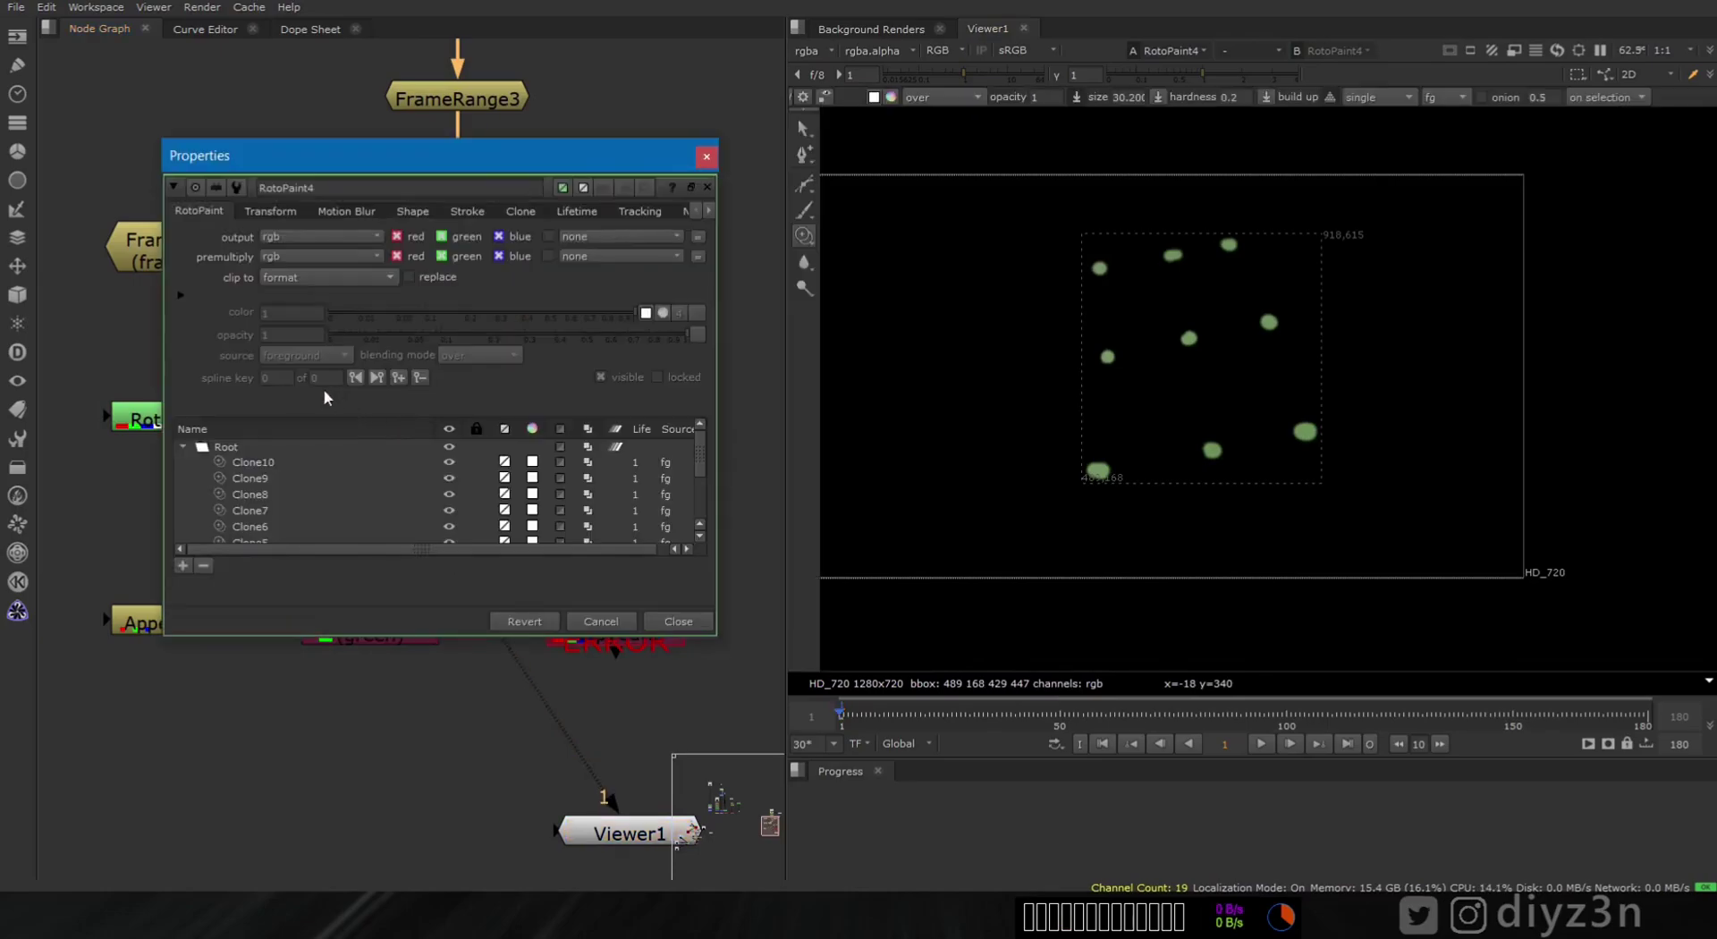
click(297, 237)
click(295, 290)
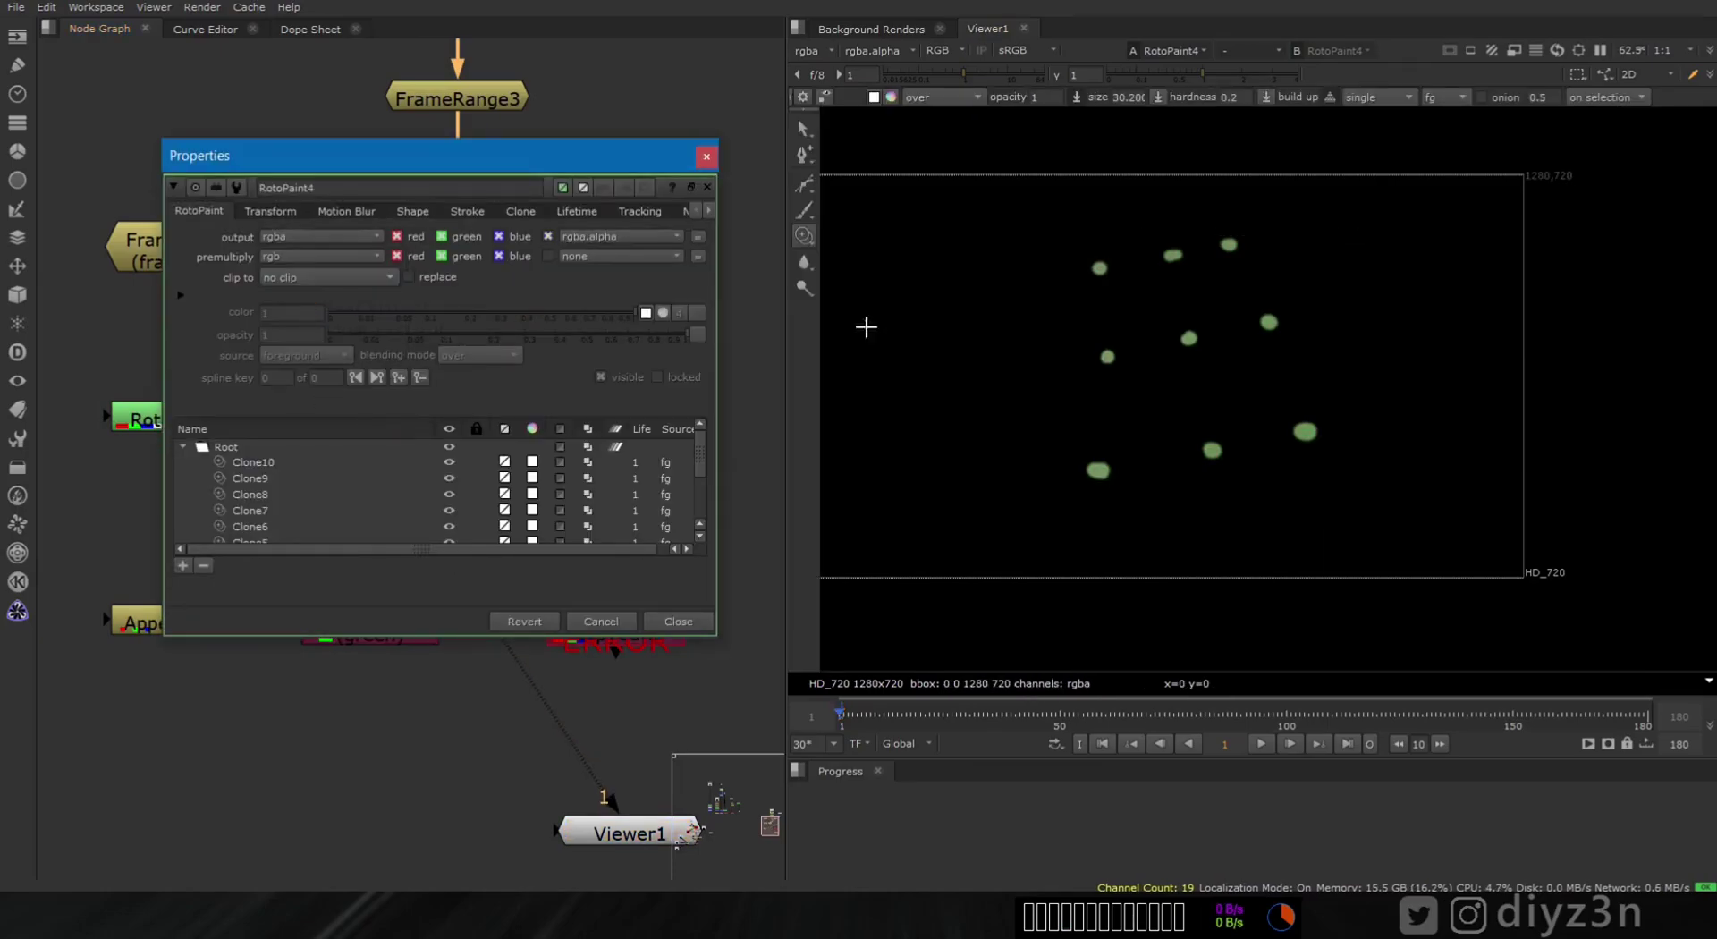
click(672, 621)
- View Remove4 and CopyCat3, then start CopyCat3's training and move its properties window out of the way
click(353, 610)
key(1)
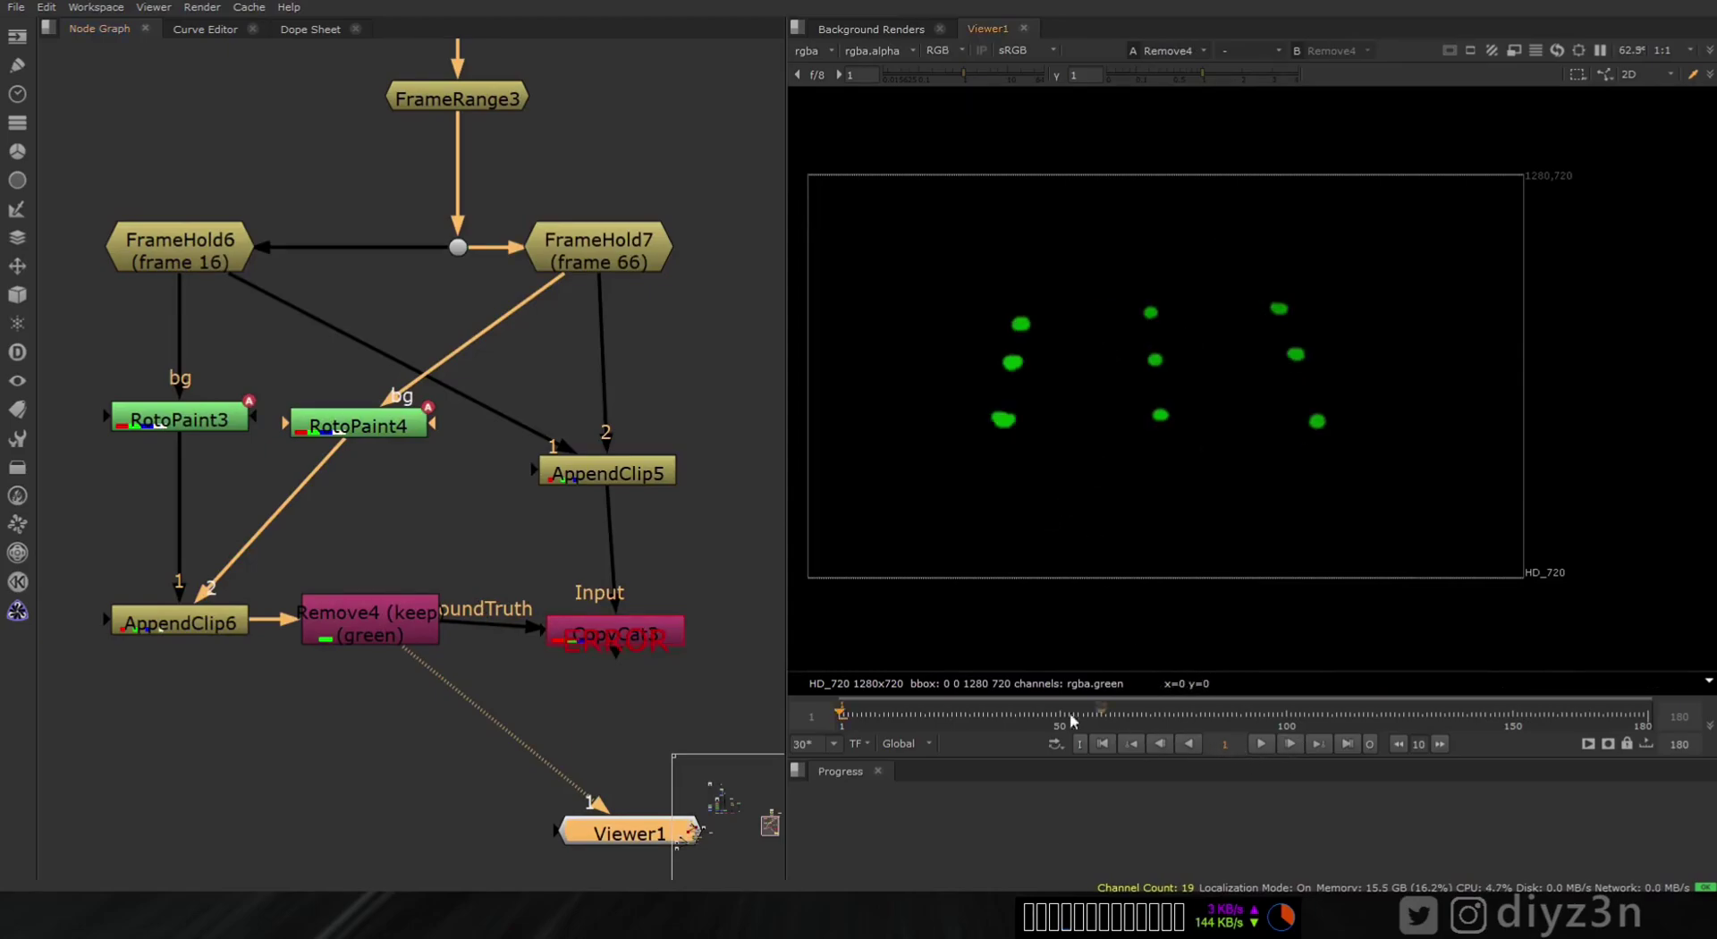
key(1)
double_click(605, 631)
click(425, 351)
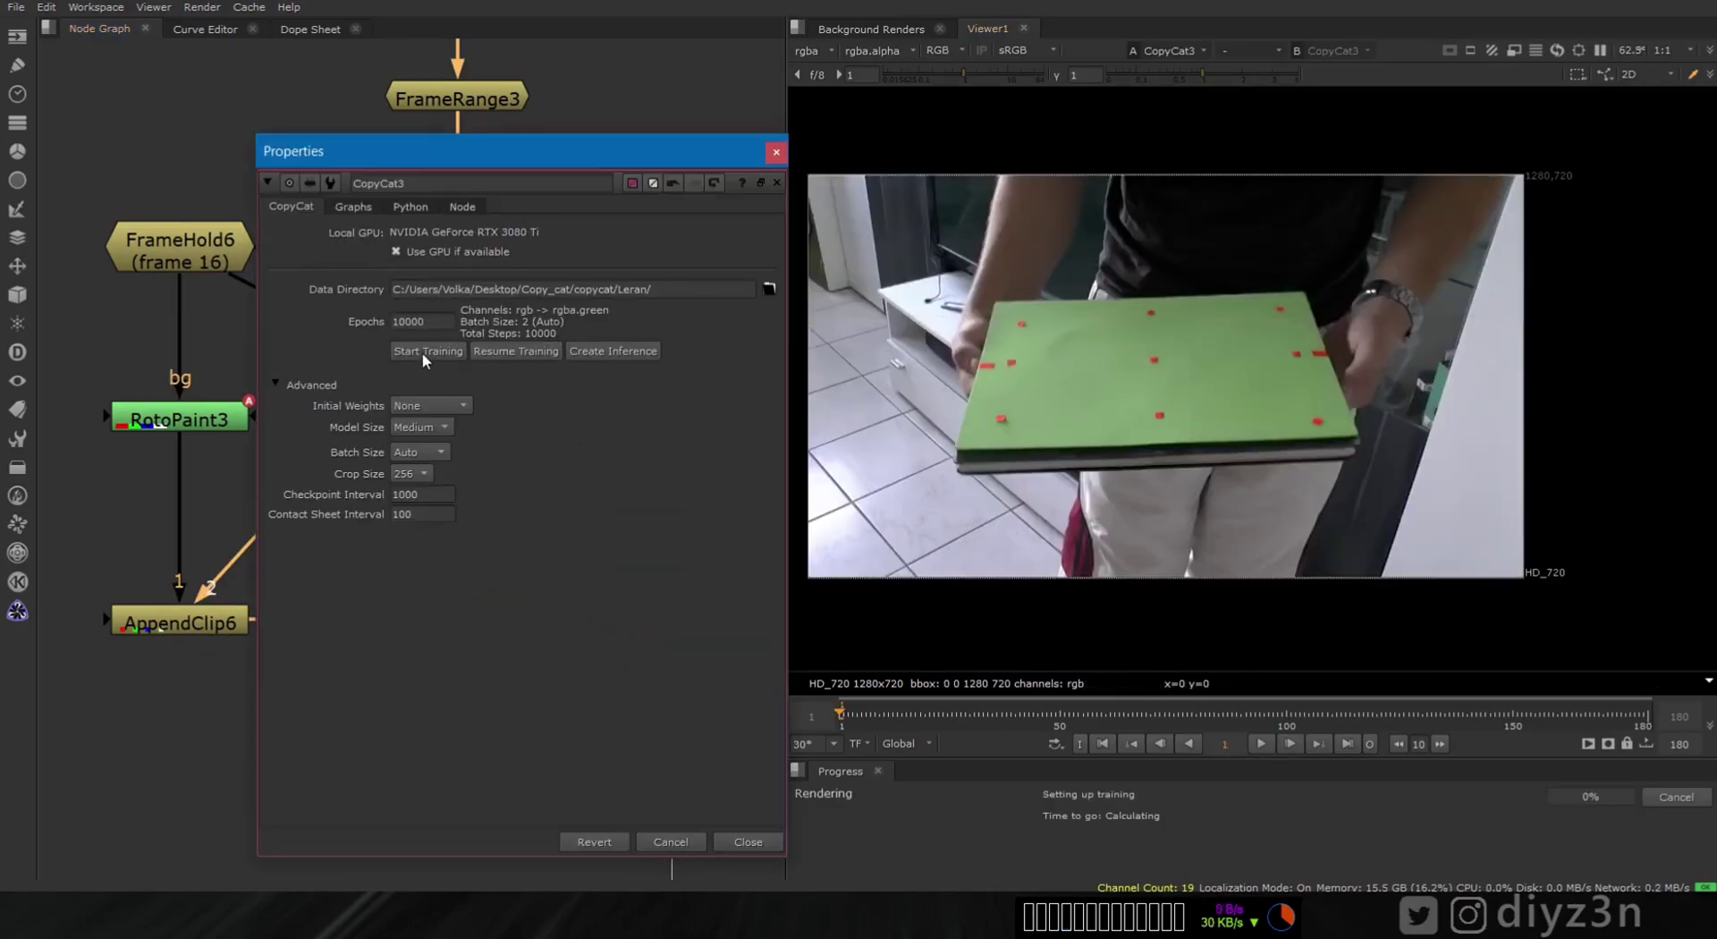
drag(534, 152, 426, 98)
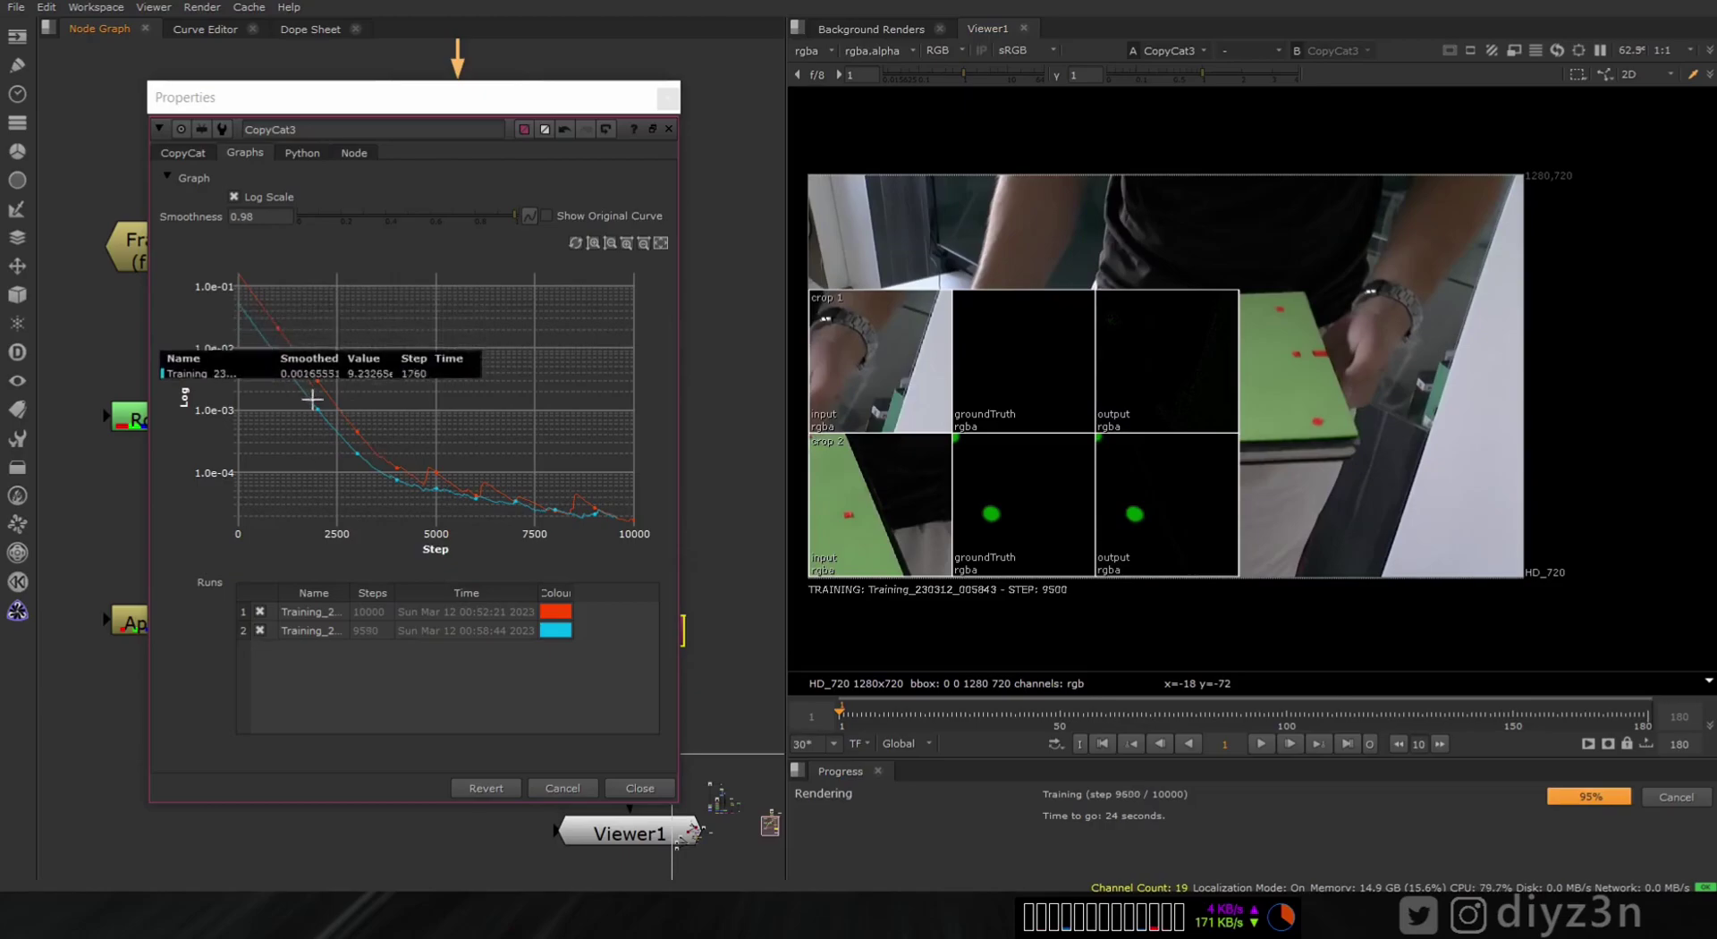
- Compare both training runs' loss curves on the graph, adjusting the axis ranges and zooming in near step 10000
mouse_move(448, 494)
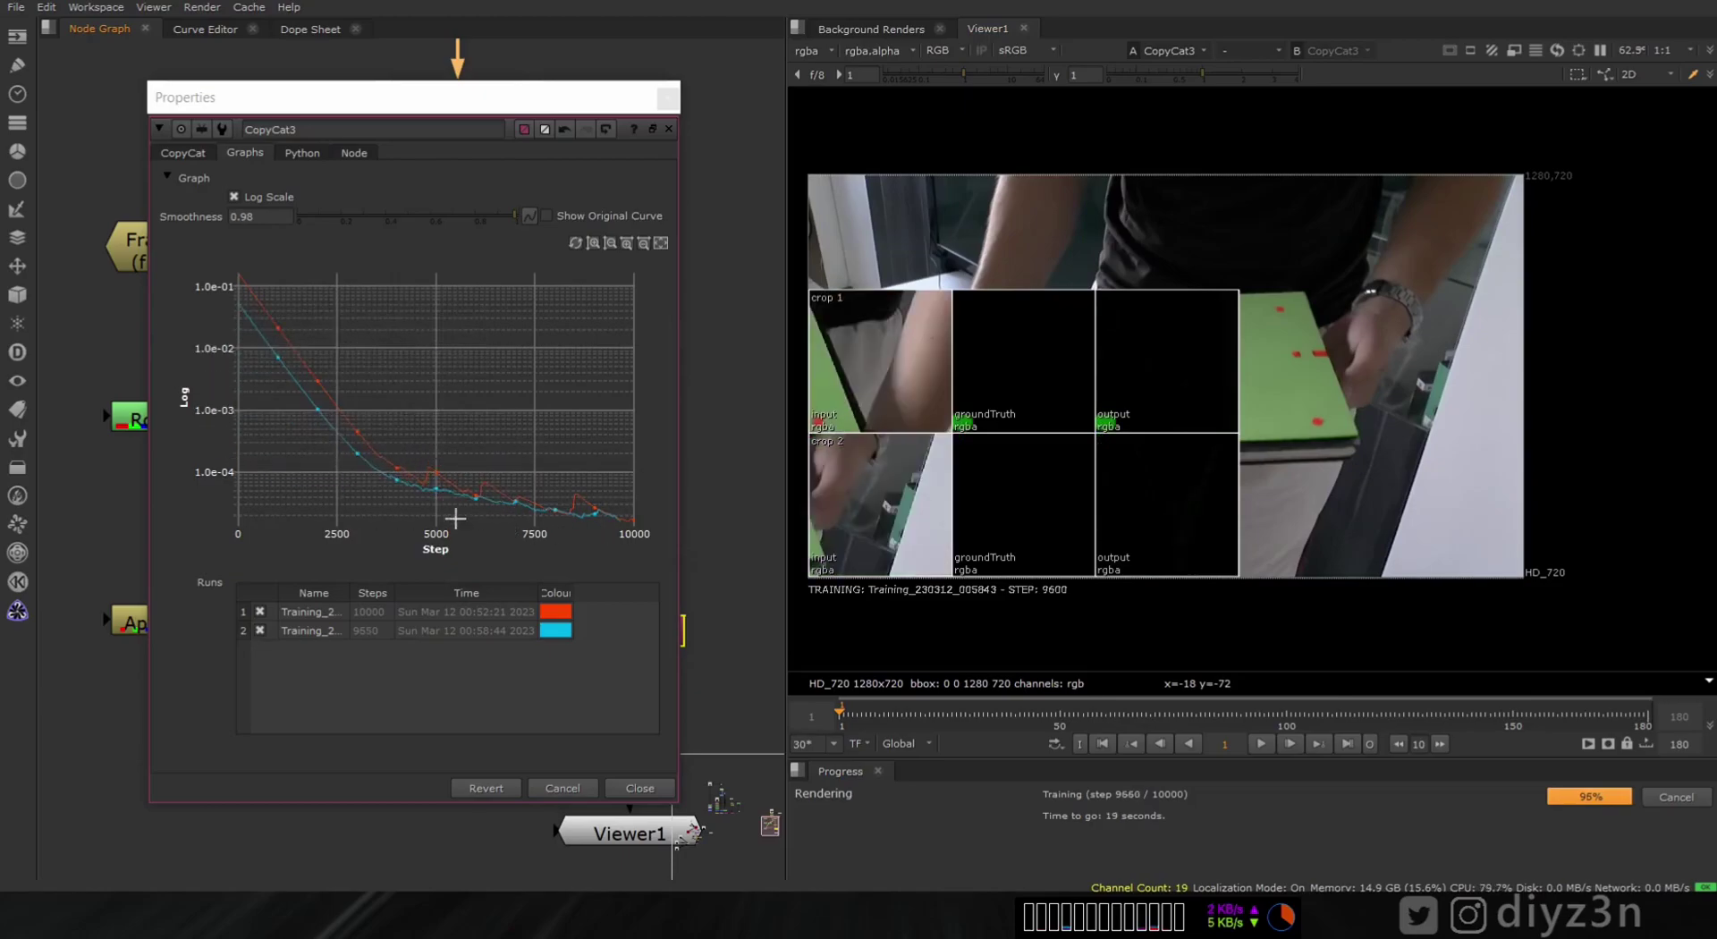
click(613, 244)
click(614, 244)
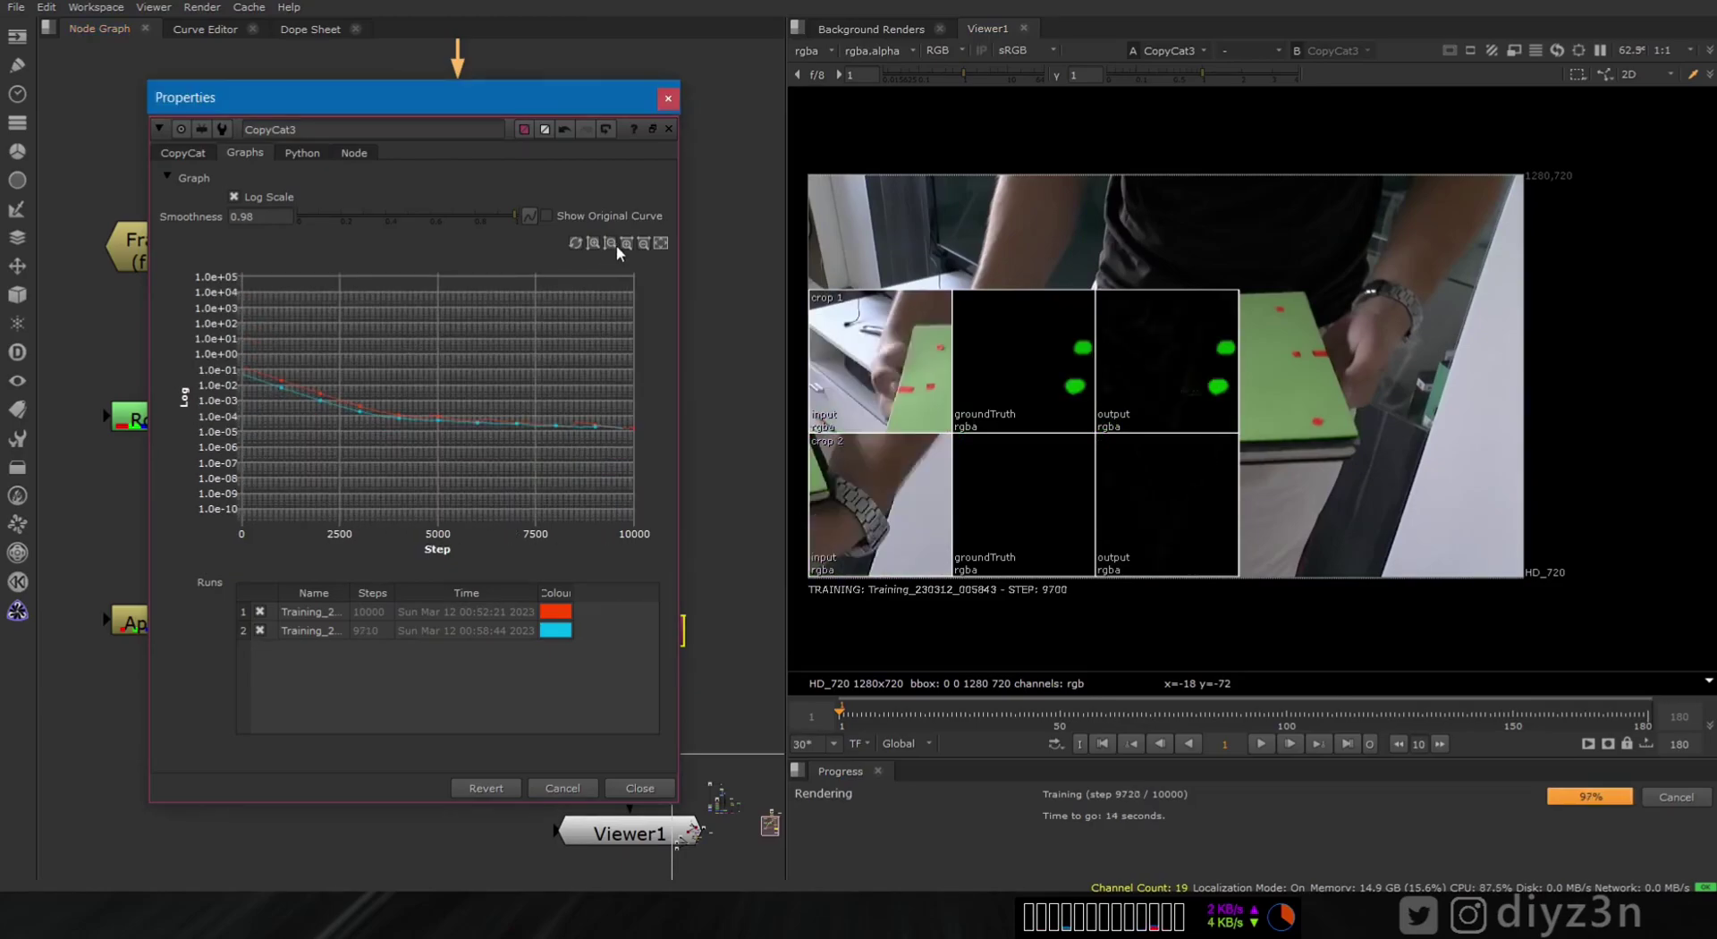
click(621, 243)
click(598, 243)
click(597, 244)
click(597, 244)
click(598, 243)
click(660, 244)
drag(573, 470, 633, 519)
drag(384, 329, 503, 454)
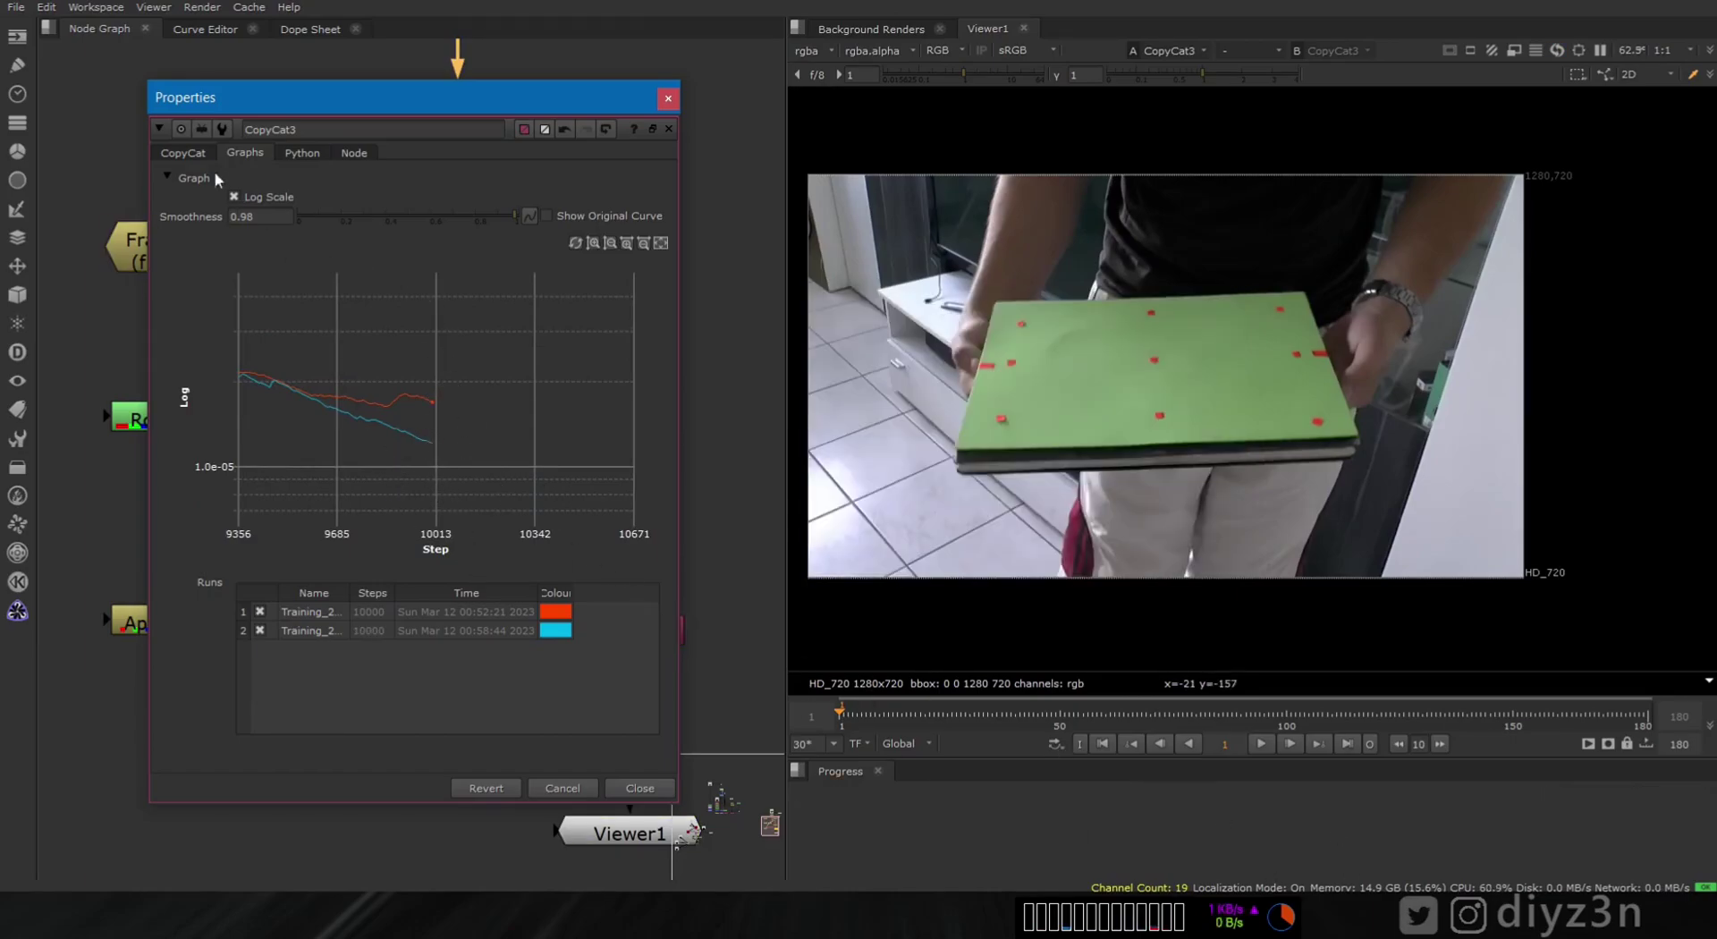
- Create an Inference node from CopyCat3, close the properties and place the new node just below Inference1
click(183, 152)
click(512, 302)
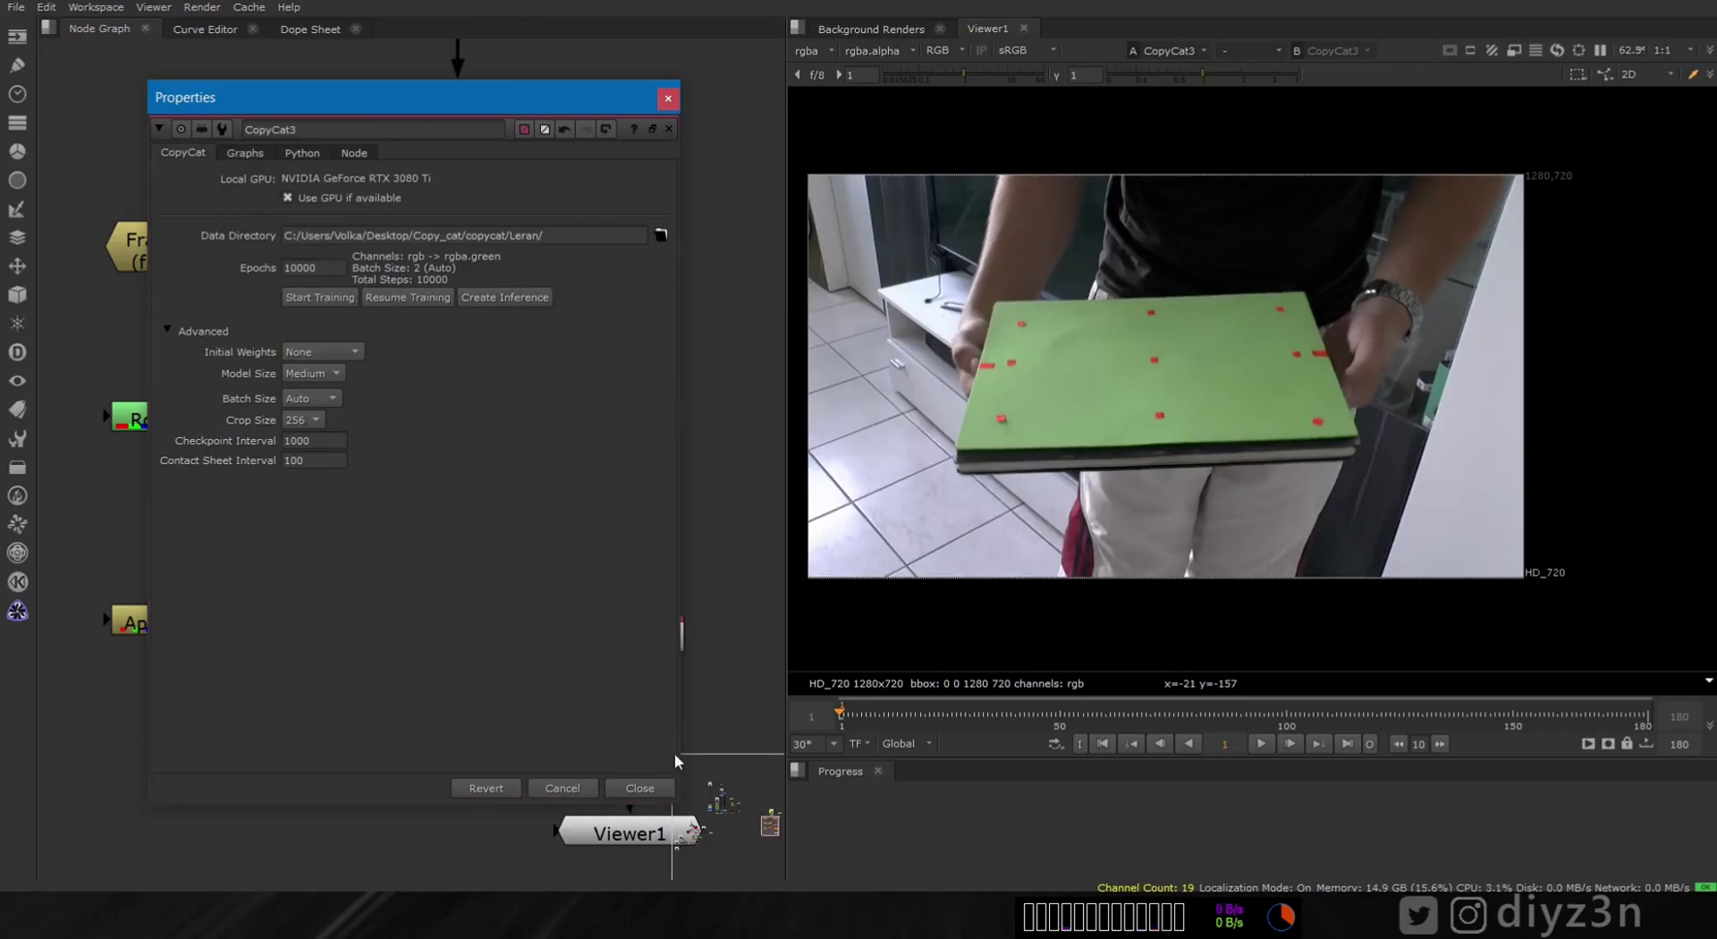
click(636, 789)
drag(657, 645, 760, 264)
middle_drag(748, 289, 665, 582)
drag(661, 553, 647, 408)
- View Inference1's output and move to frame 25
click(670, 299)
click(688, 294)
key(1)
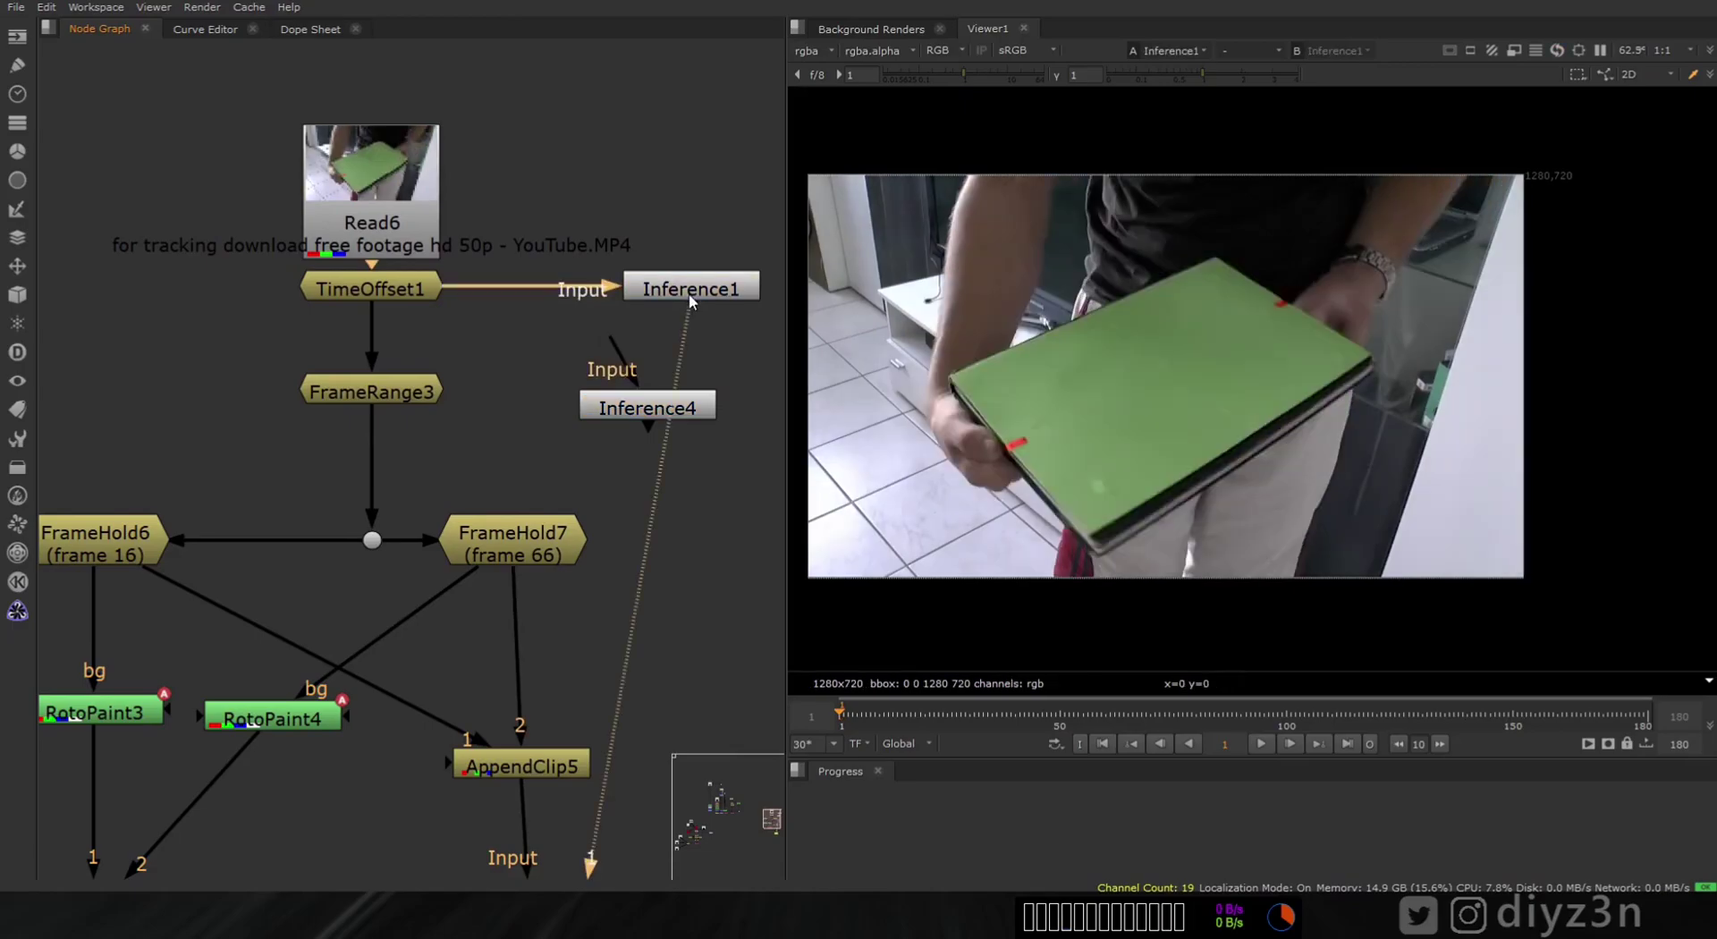
click(947, 711)
- Connect Inference4's input to TimeOffset1 and view its output
drag(637, 354, 371, 288)
click(663, 408)
key(1)
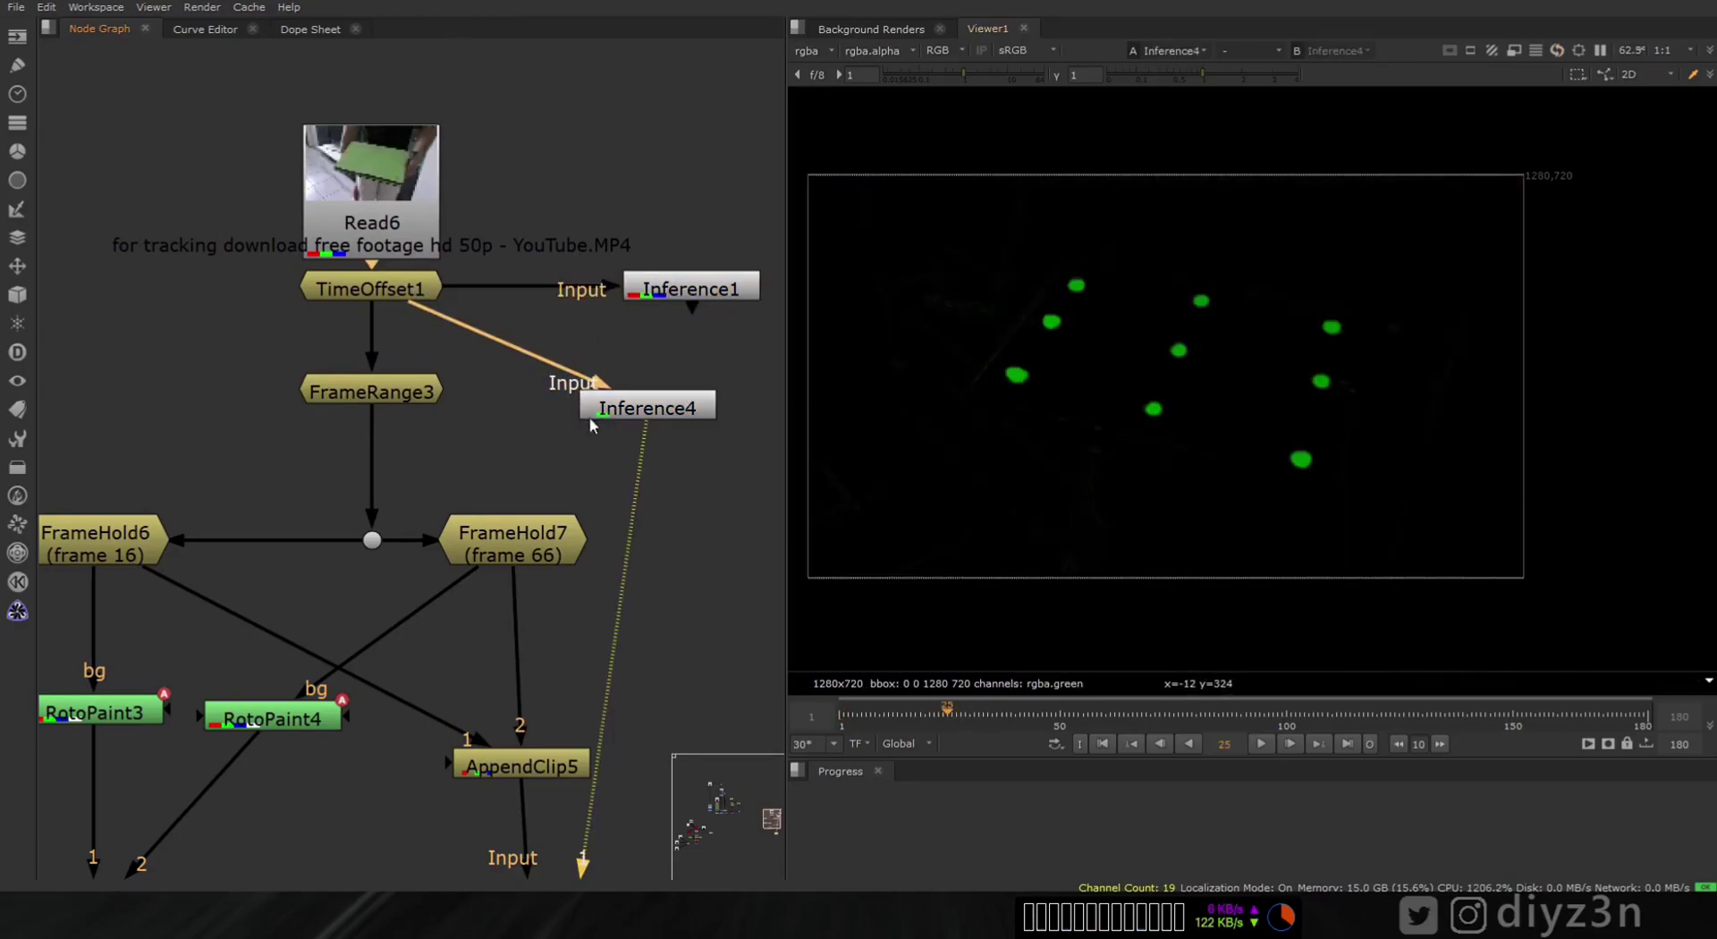
- Reposition Inference4 below Inference1 and check its model file and output channels
middle_drag(639, 408, 461, 441)
drag(462, 441, 522, 410)
double_click(523, 410)
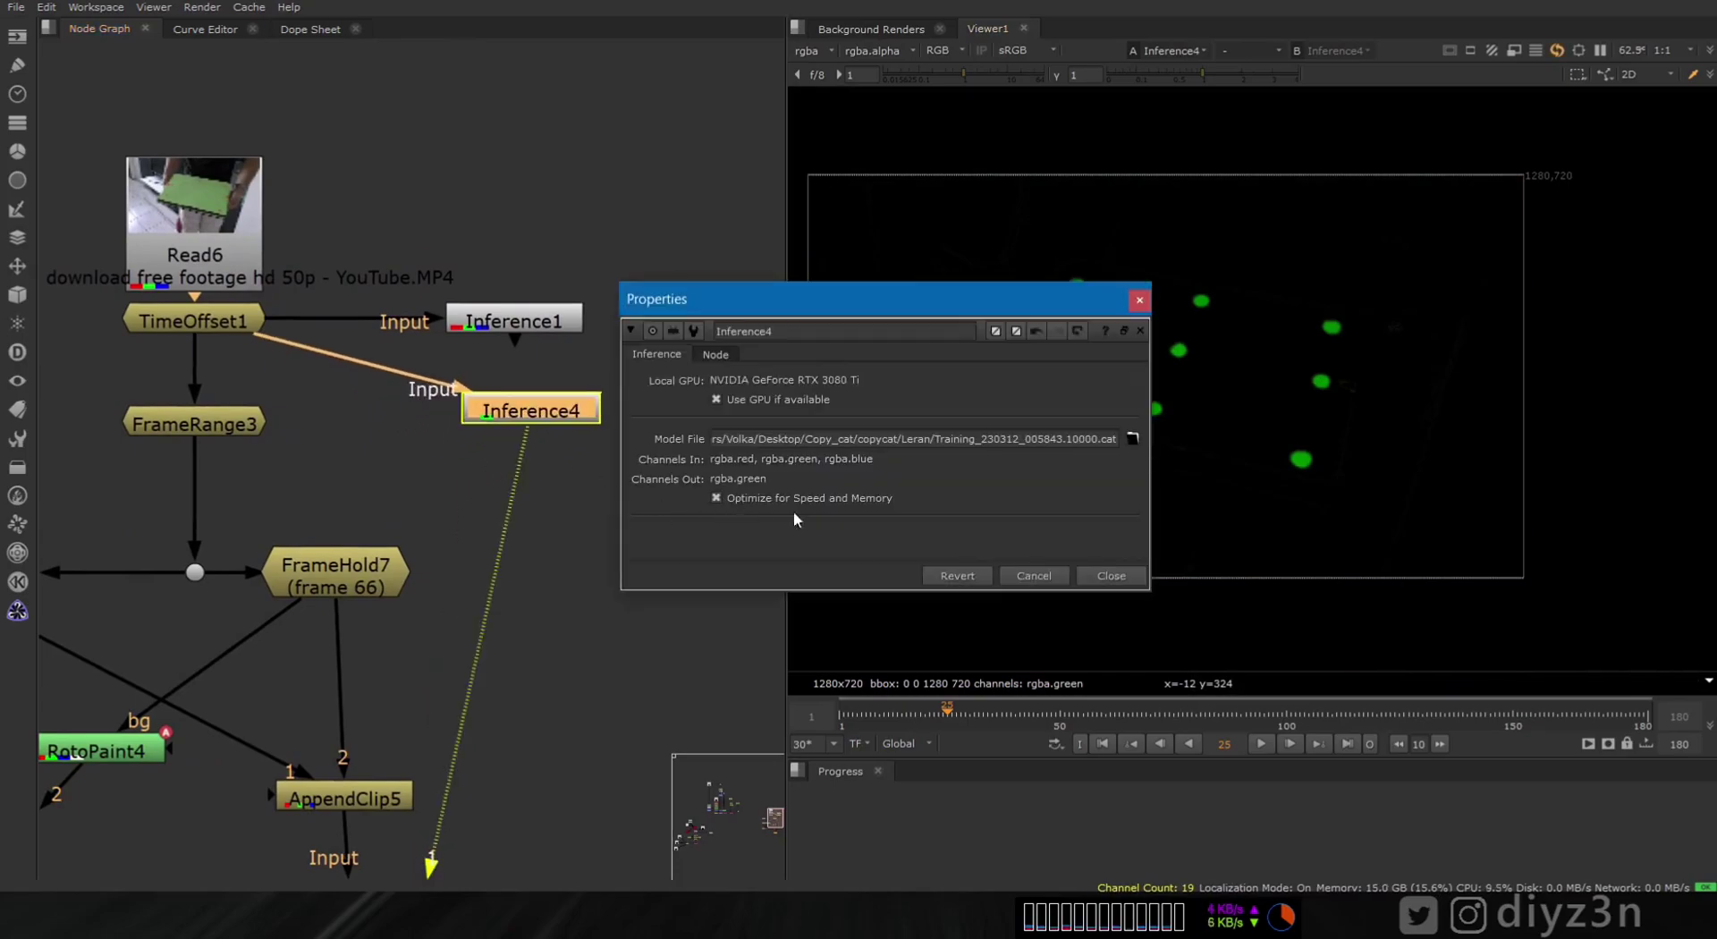
click(1110, 575)
- Play Inference4's output from the first frame and stop at frame 28
click(1102, 743)
click(1259, 746)
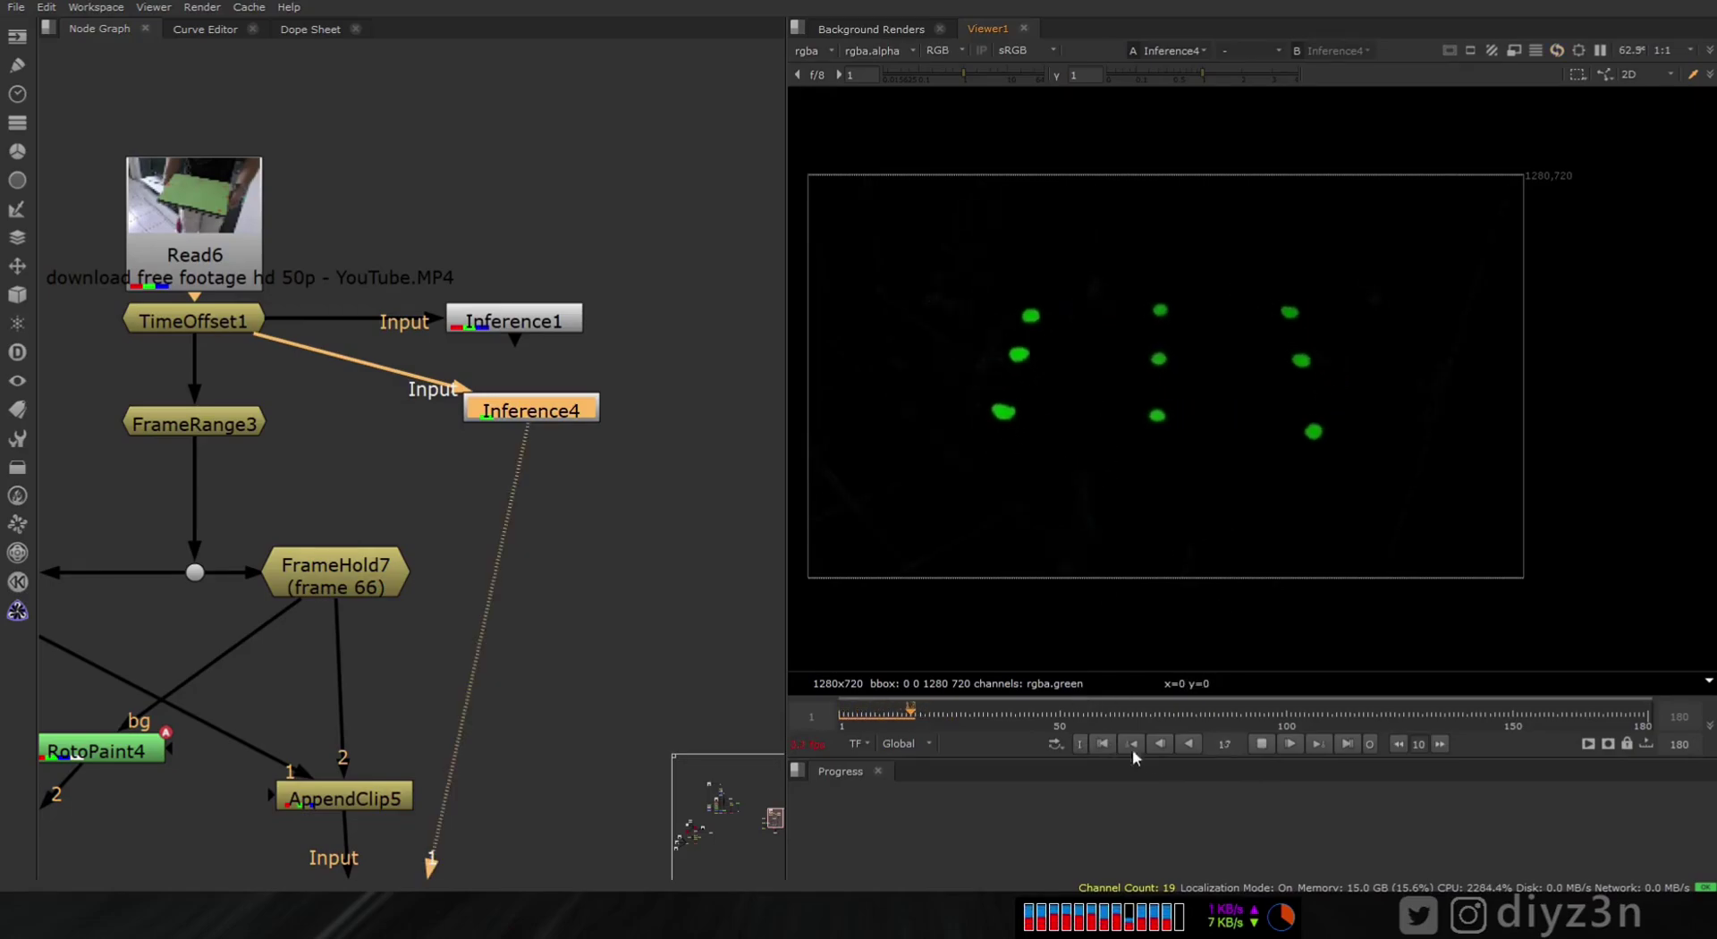
click(1255, 745)
- Add a Shuffle node after Inference4, route rgba.green into rgba.alpha and view the alpha channel
middle_drag(608, 452, 551, 463)
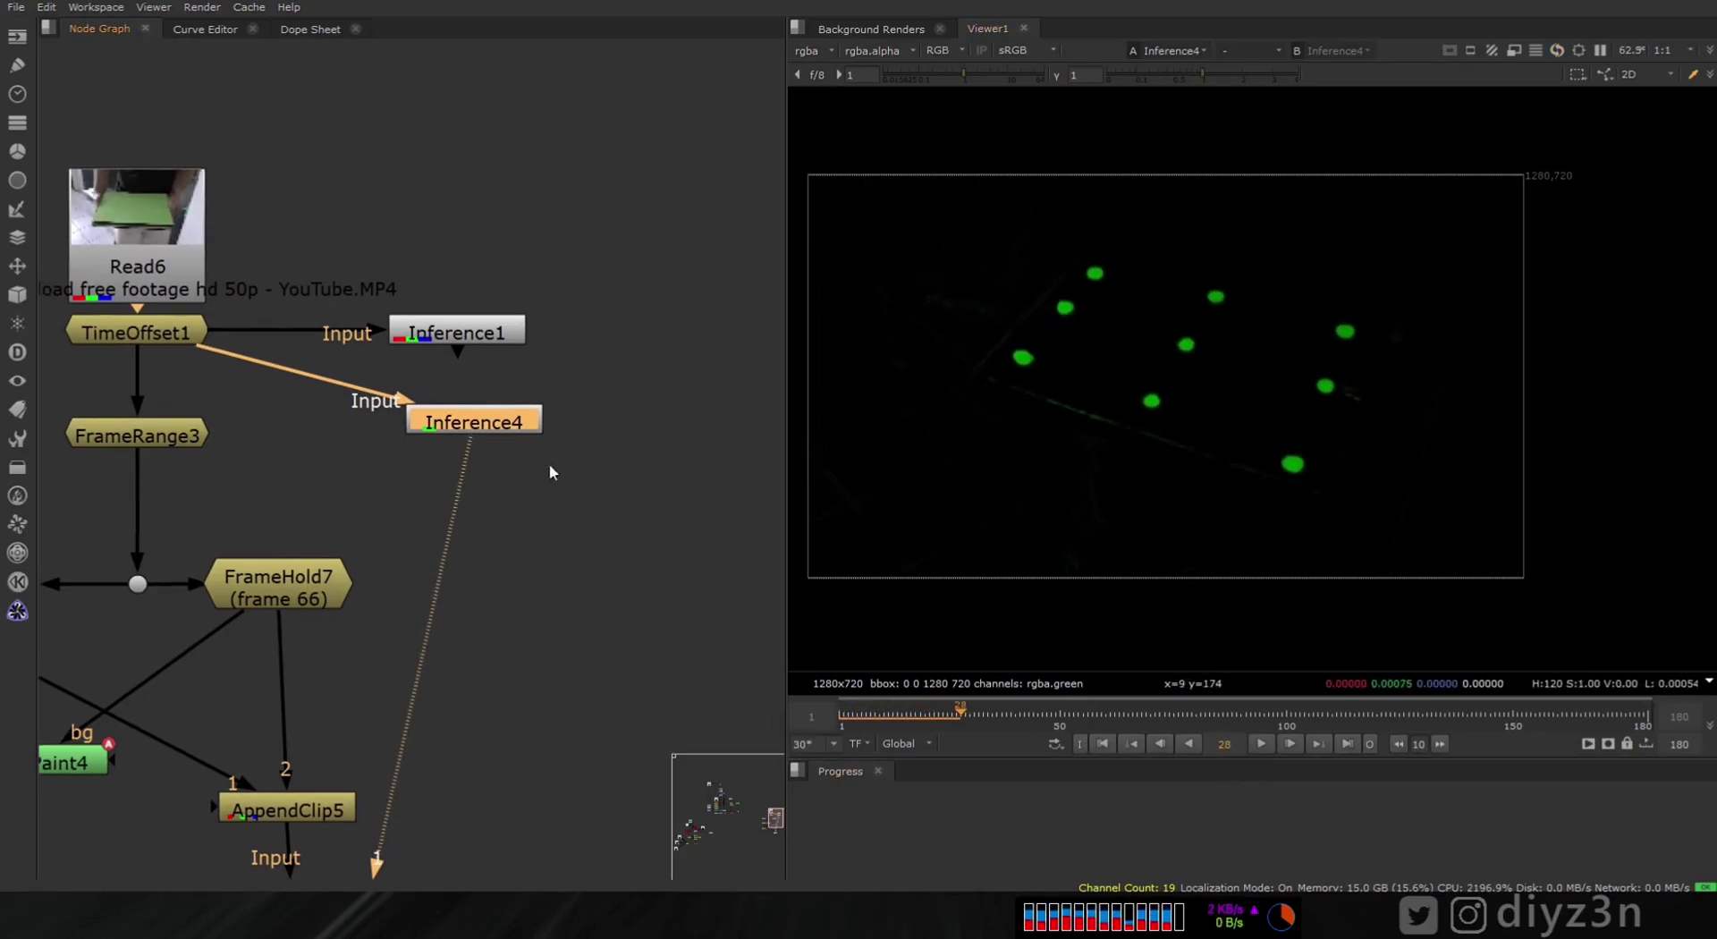
key(Tab)
text(sh)
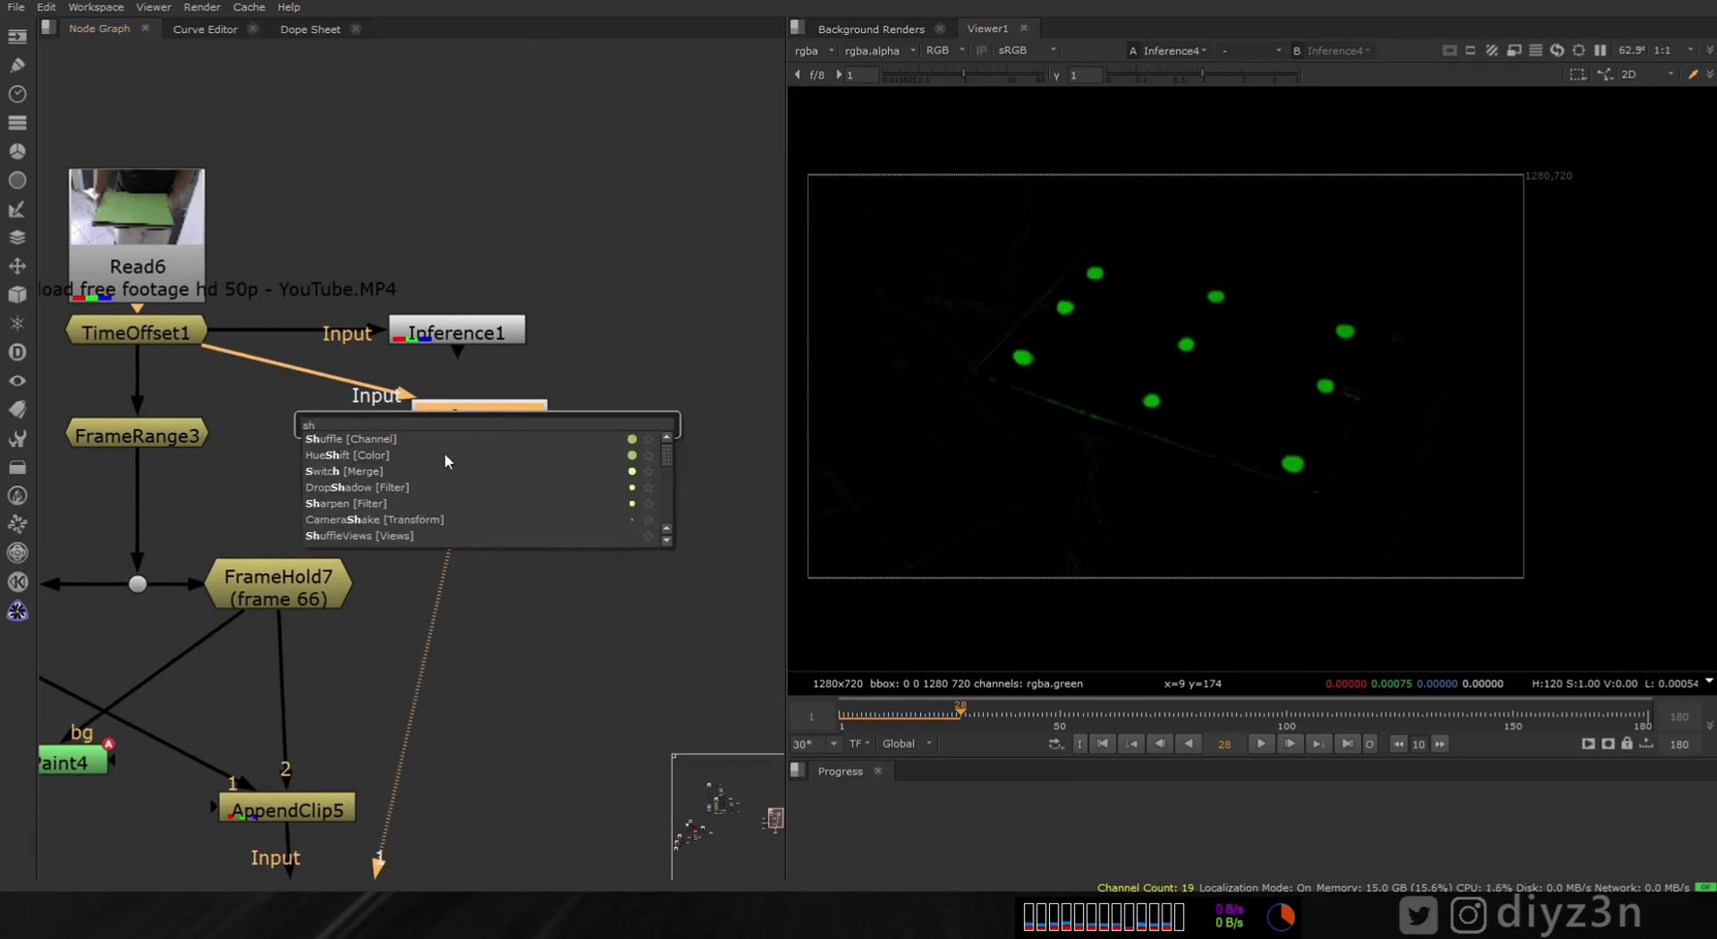
click(387, 440)
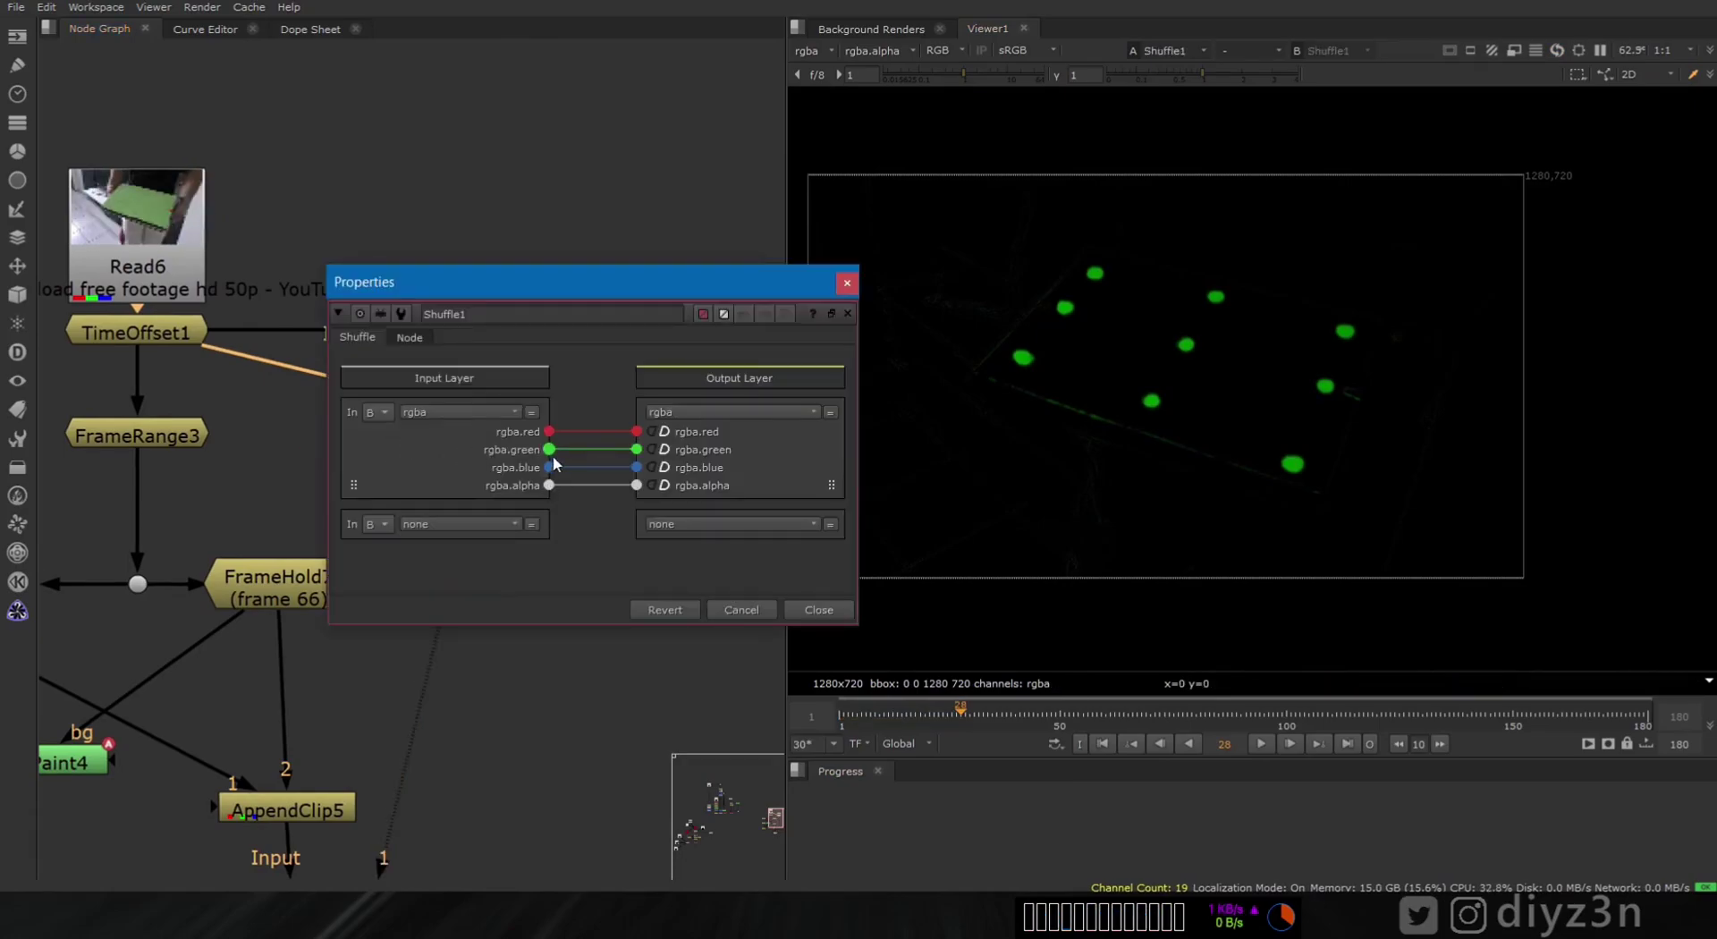
click(832, 611)
key(a)
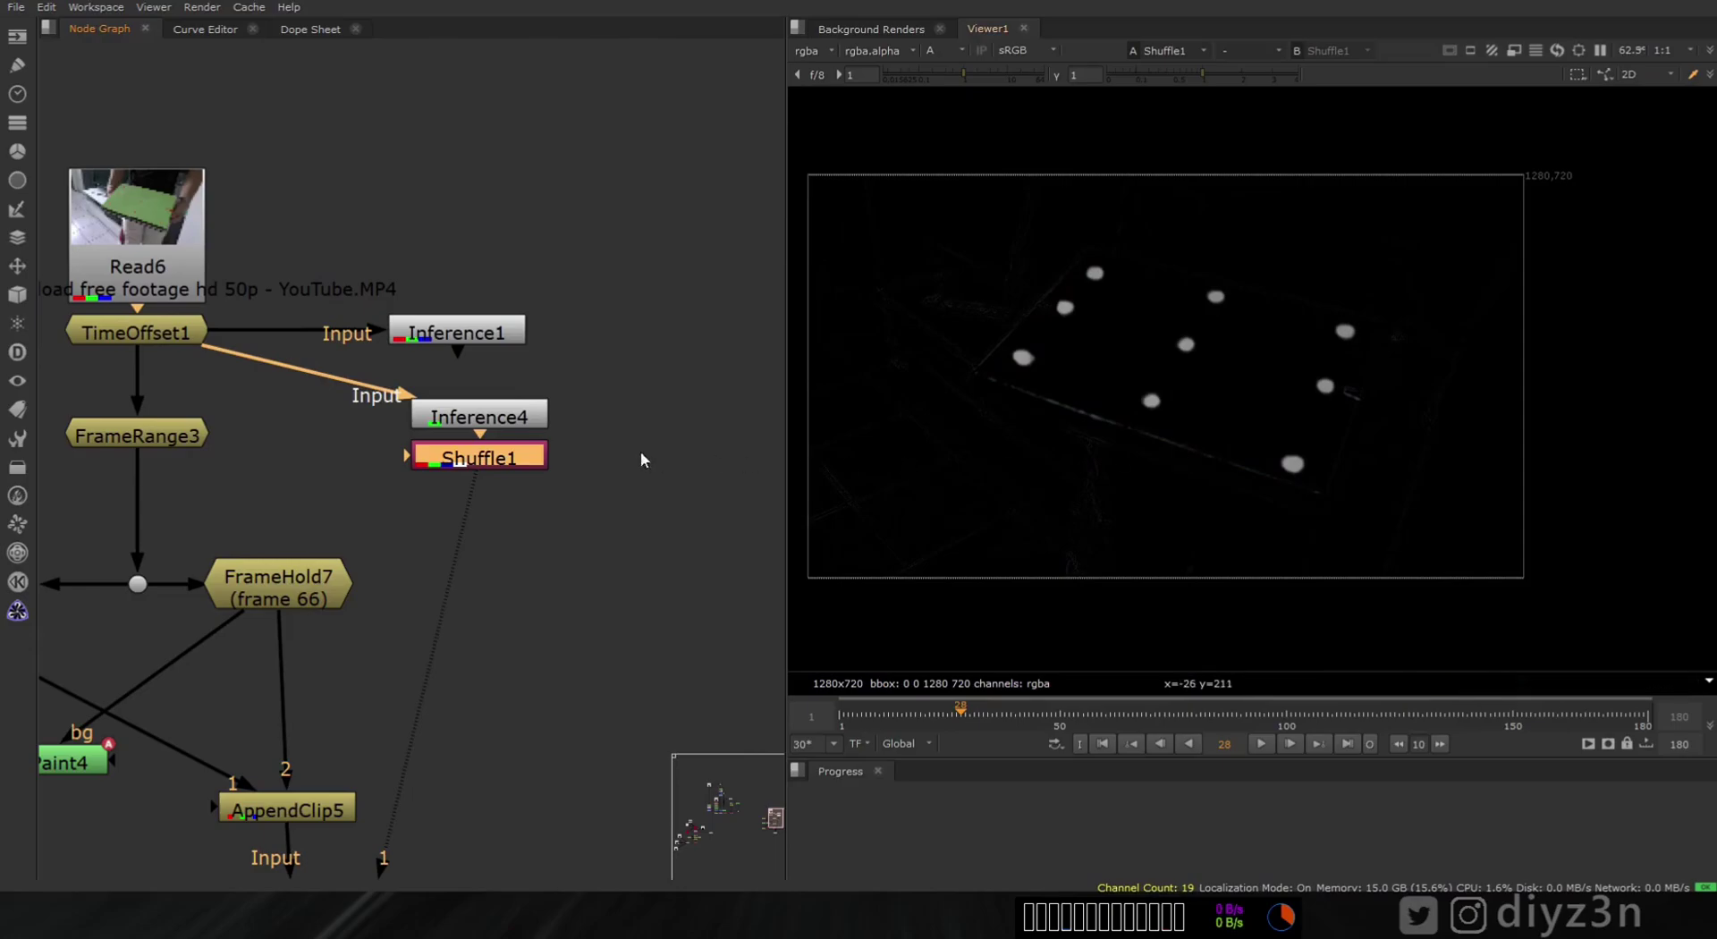
- Add a Grade node after Shuffle1 on the alpha channel with blackpoint 0.06 and check the matte at frame 63
key(g)
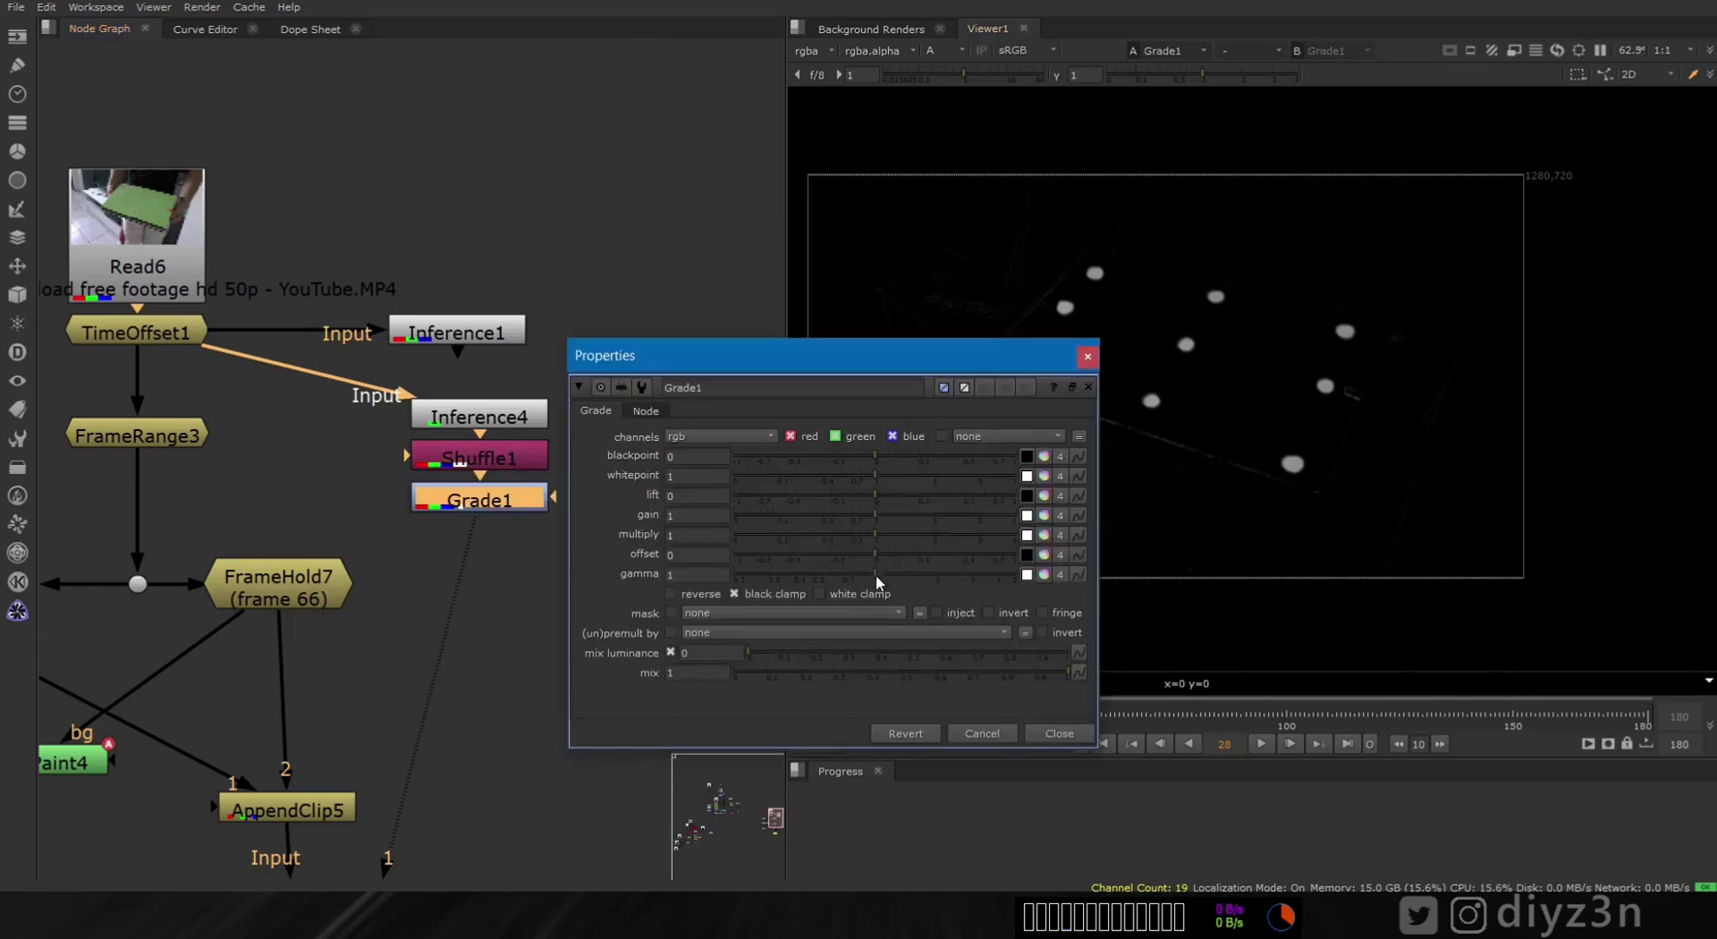
click(683, 437)
click(715, 515)
drag(793, 356, 546, 292)
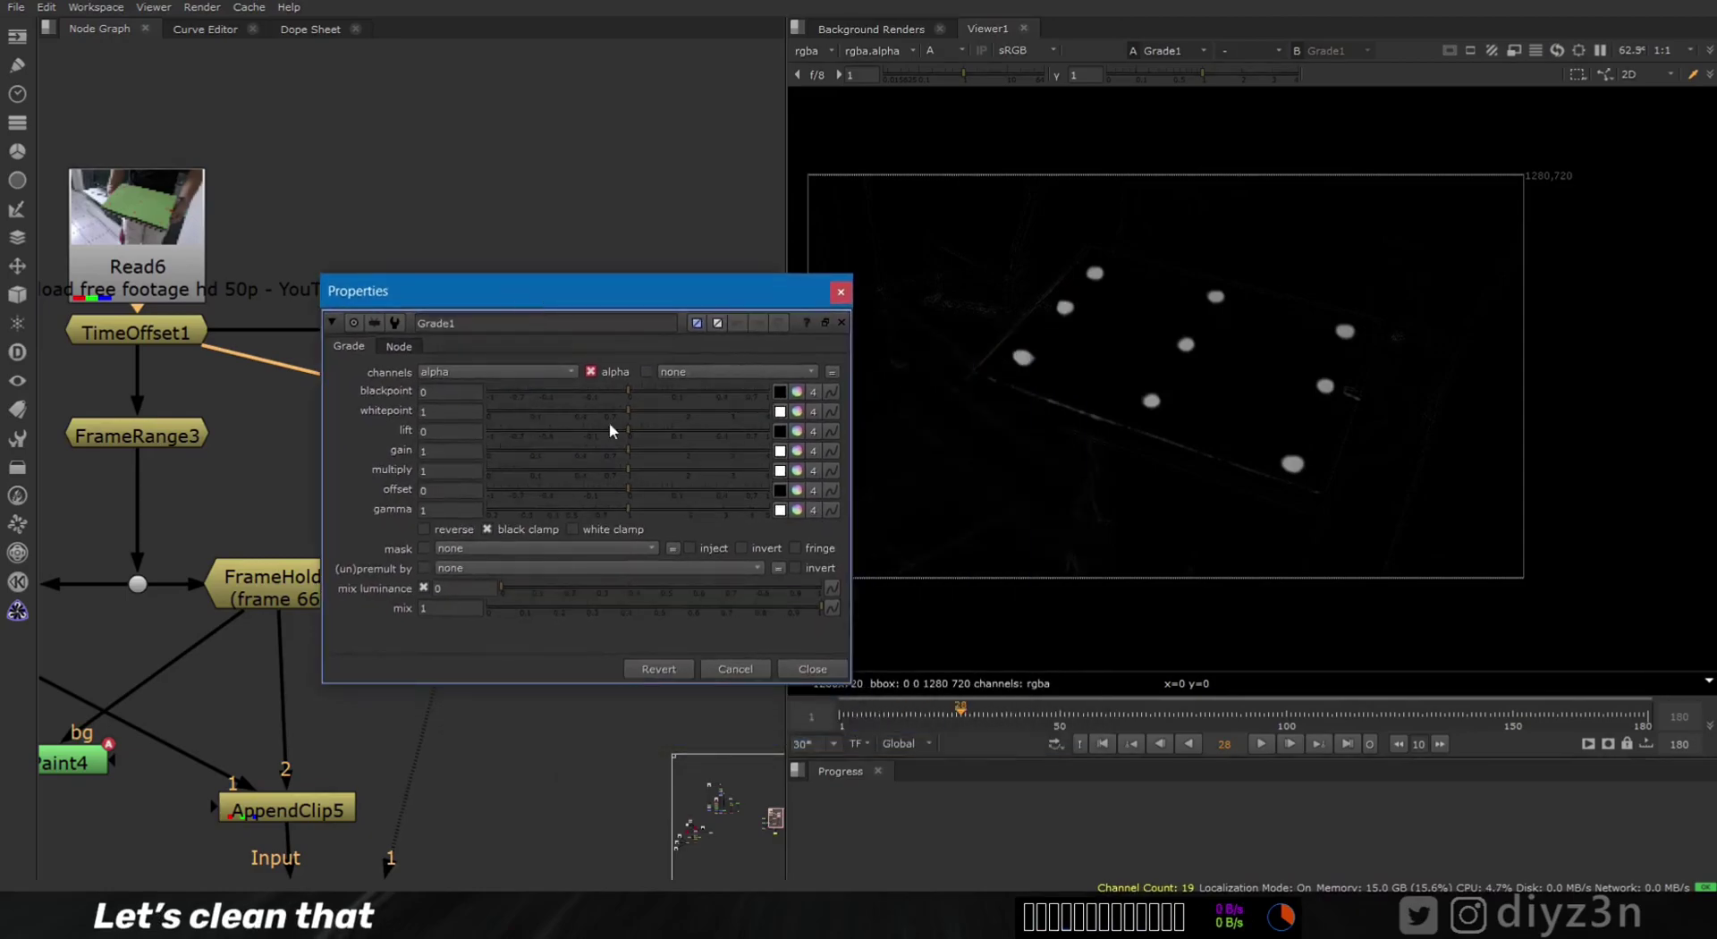
mouse_move(652, 411)
mouse_down()
mouse_move(711, 411)
mouse_move(610, 392)
mouse_move(653, 397)
mouse_up()
key(ctrl+z)
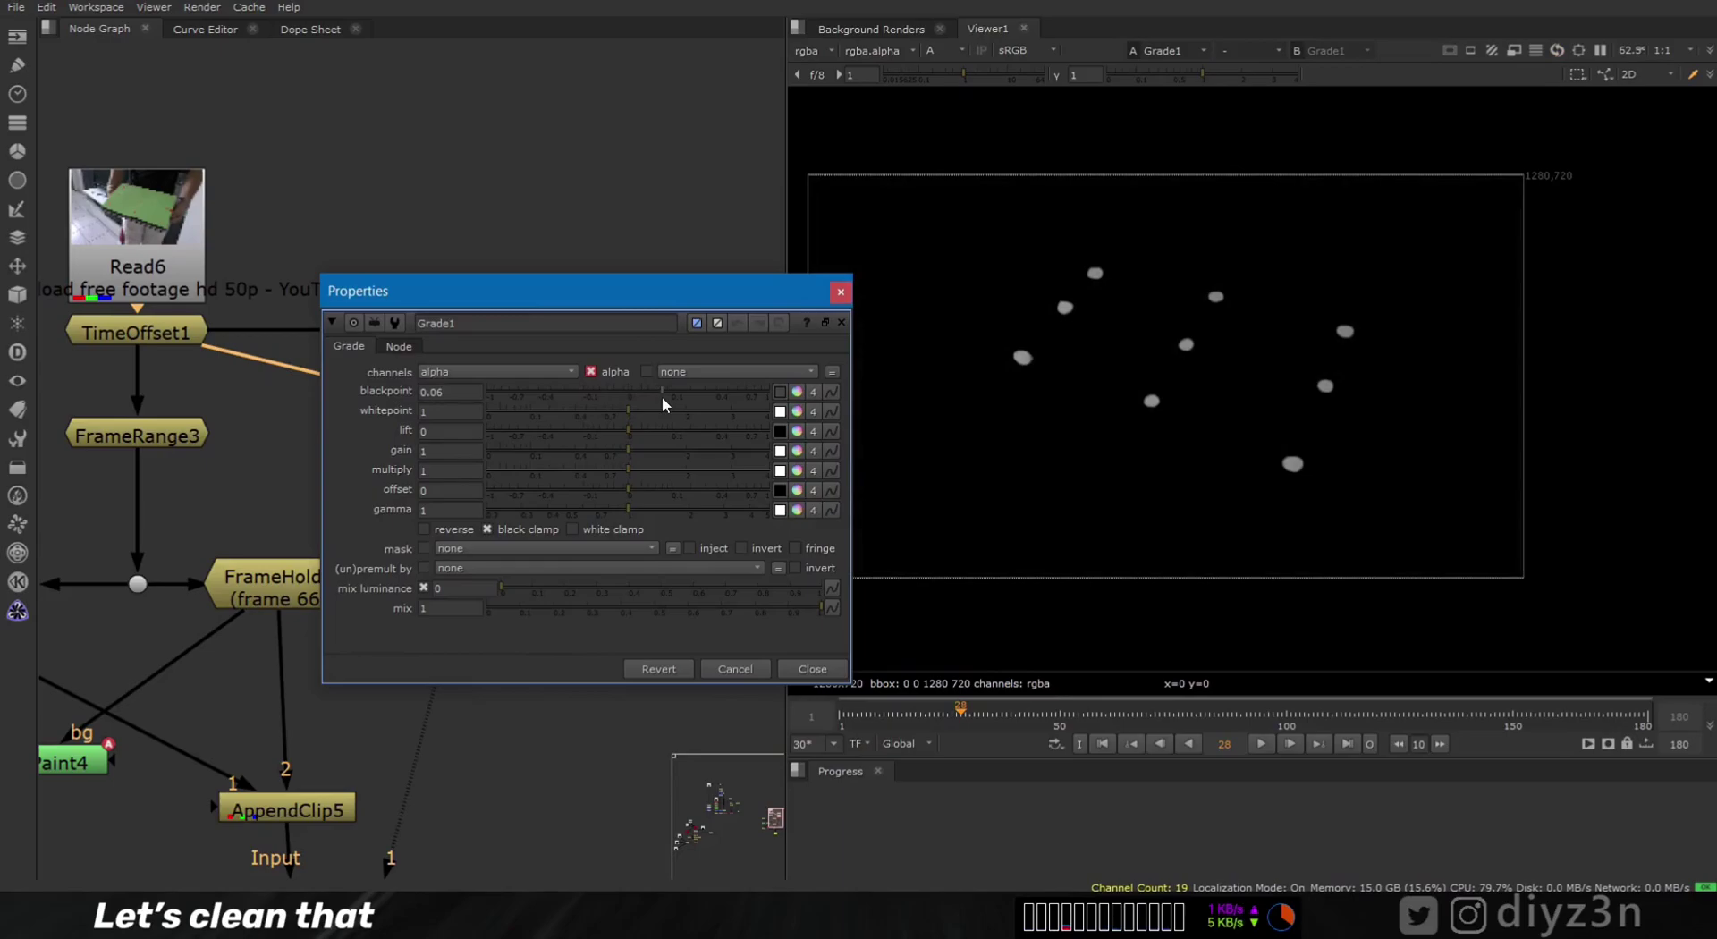
drag(1013, 712, 1120, 709)
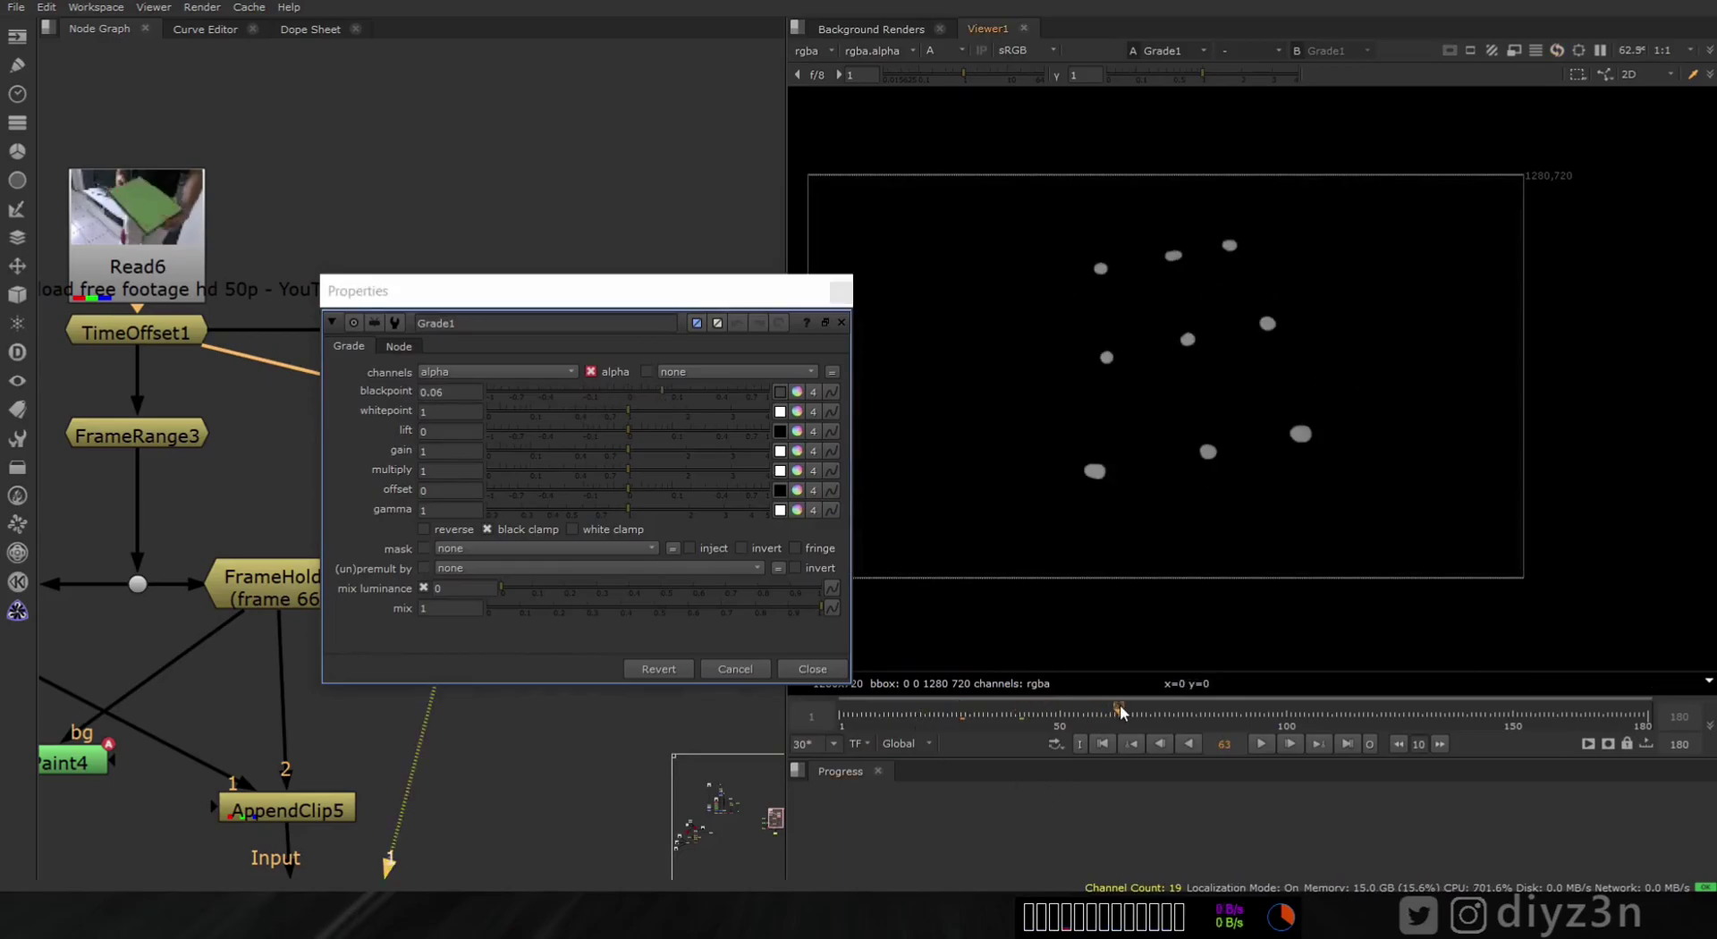
click(808, 667)
- Review Grade1's settings and compare its RGB and alpha output
middle_drag(510, 572, 524, 427)
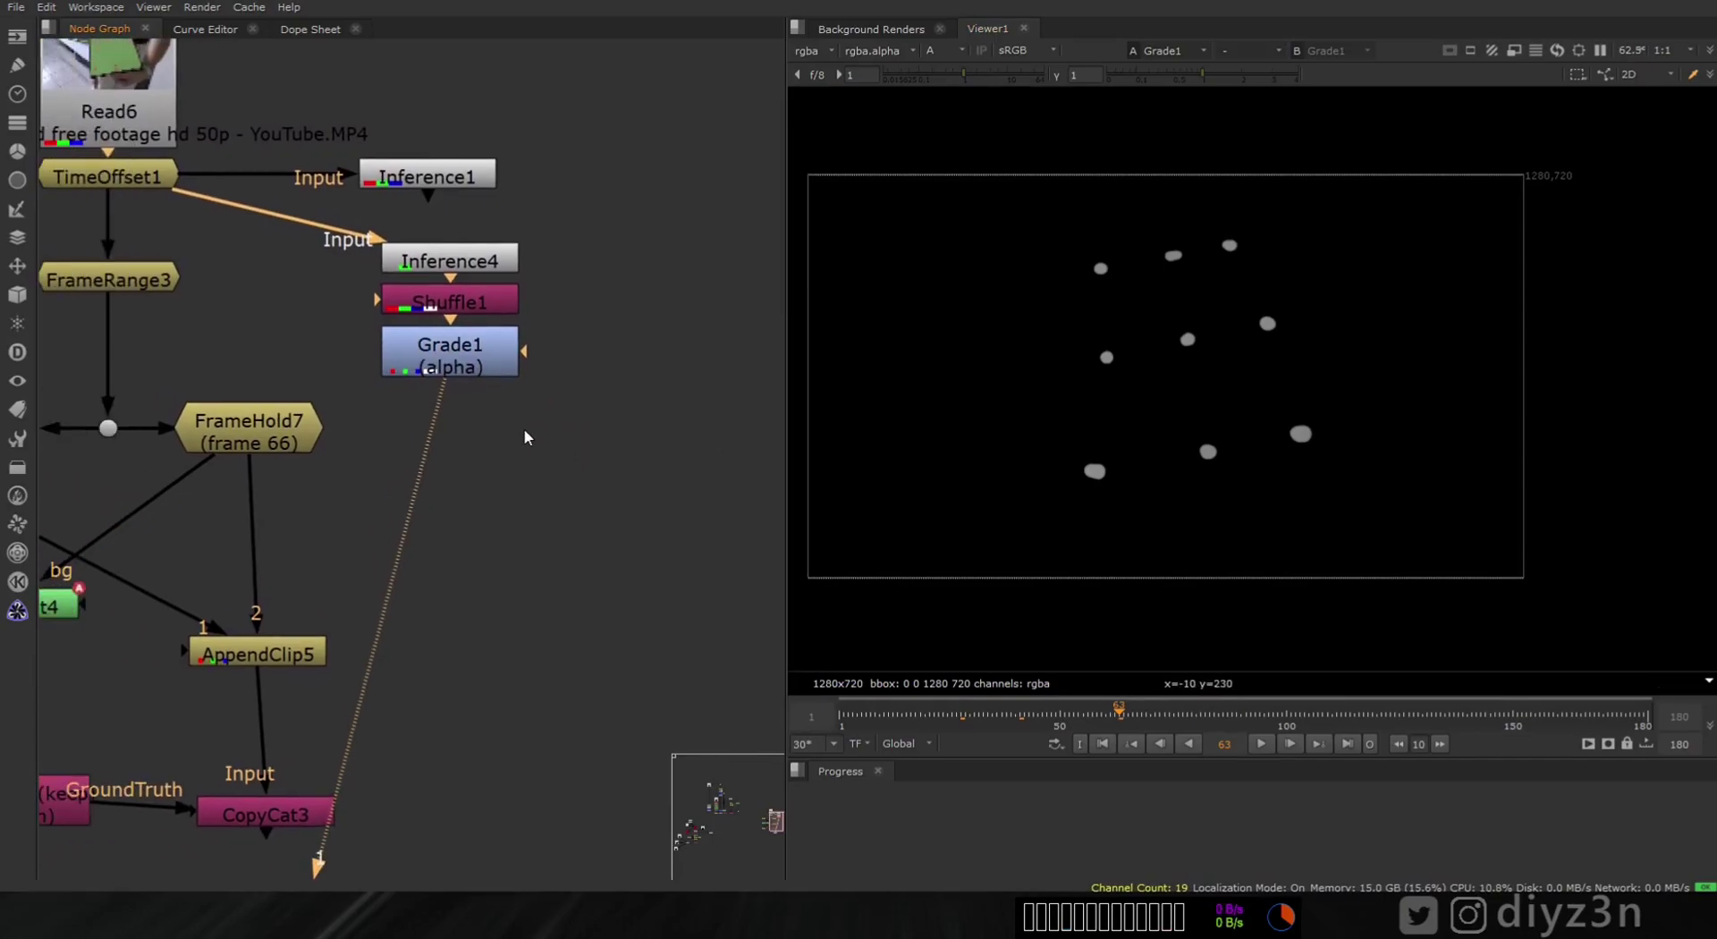
double_click(451, 354)
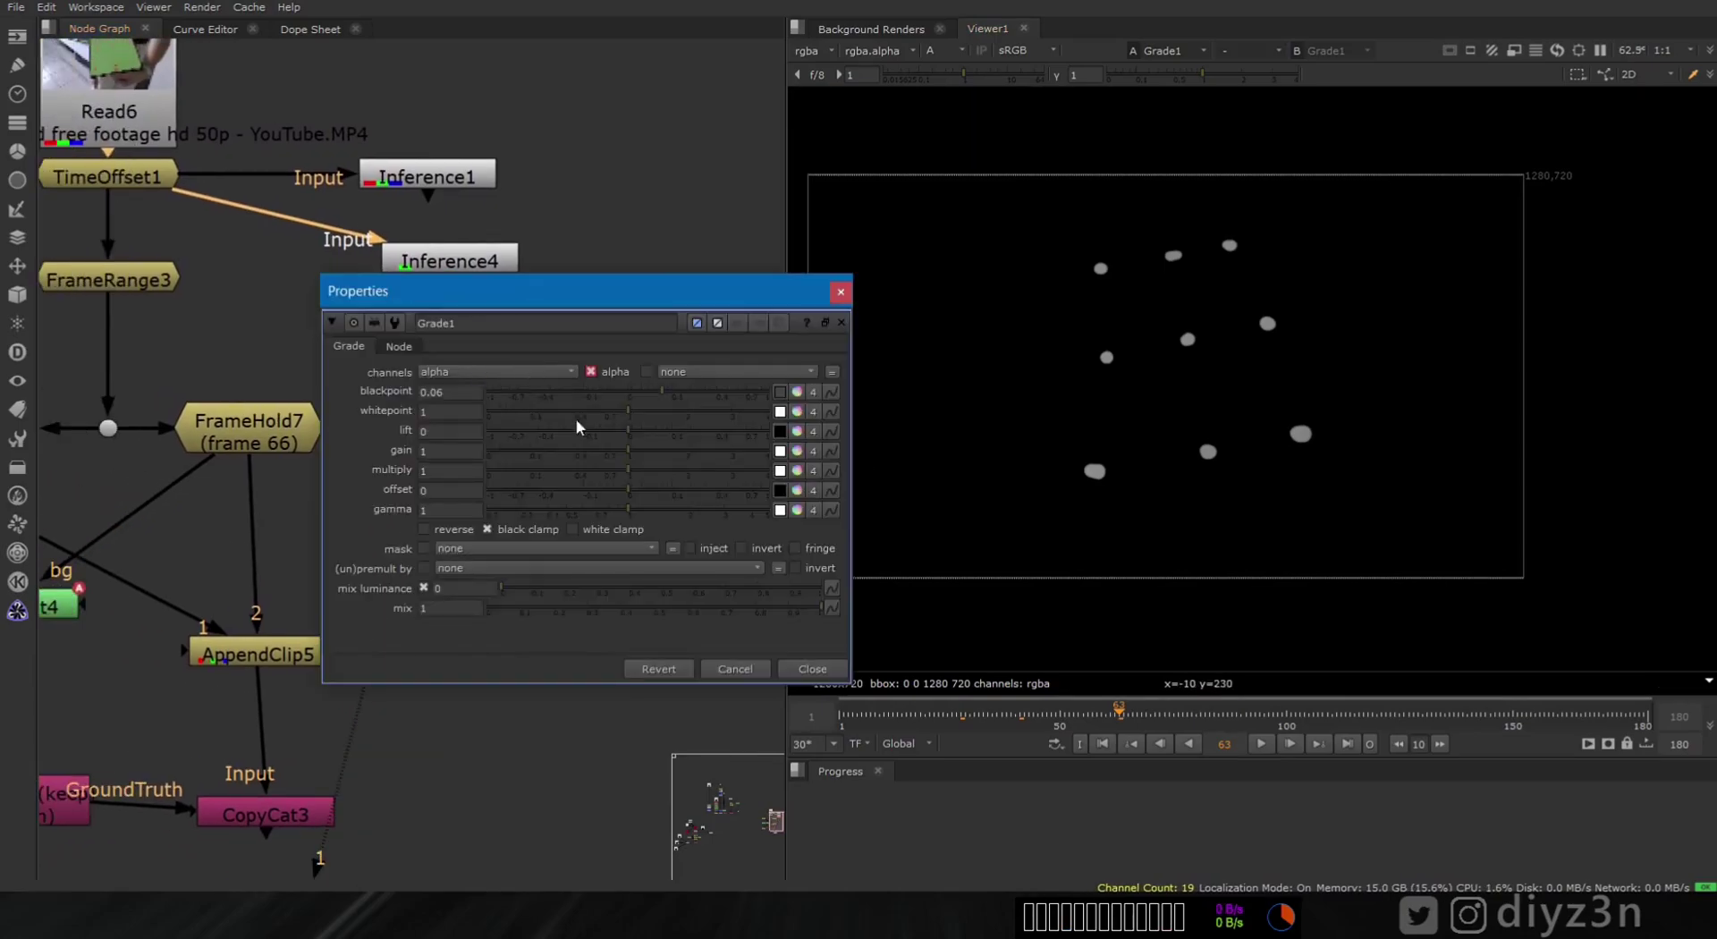
click(828, 676)
key(a)
middle_drag(542, 402, 477, 419)
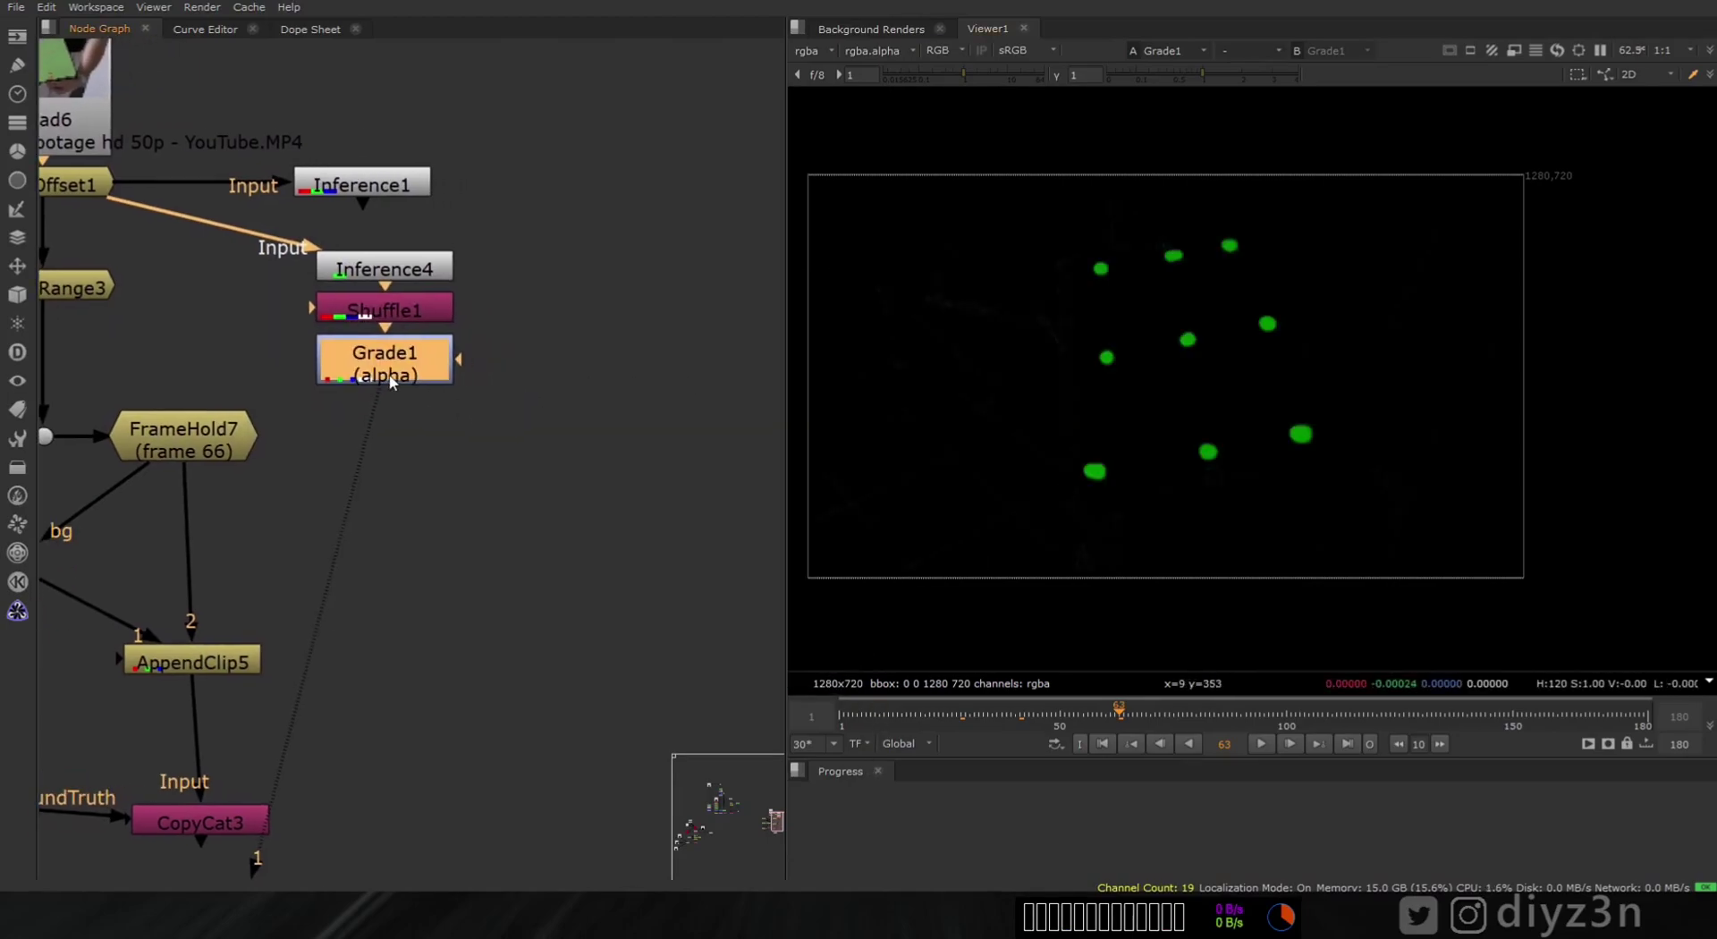
key(a)
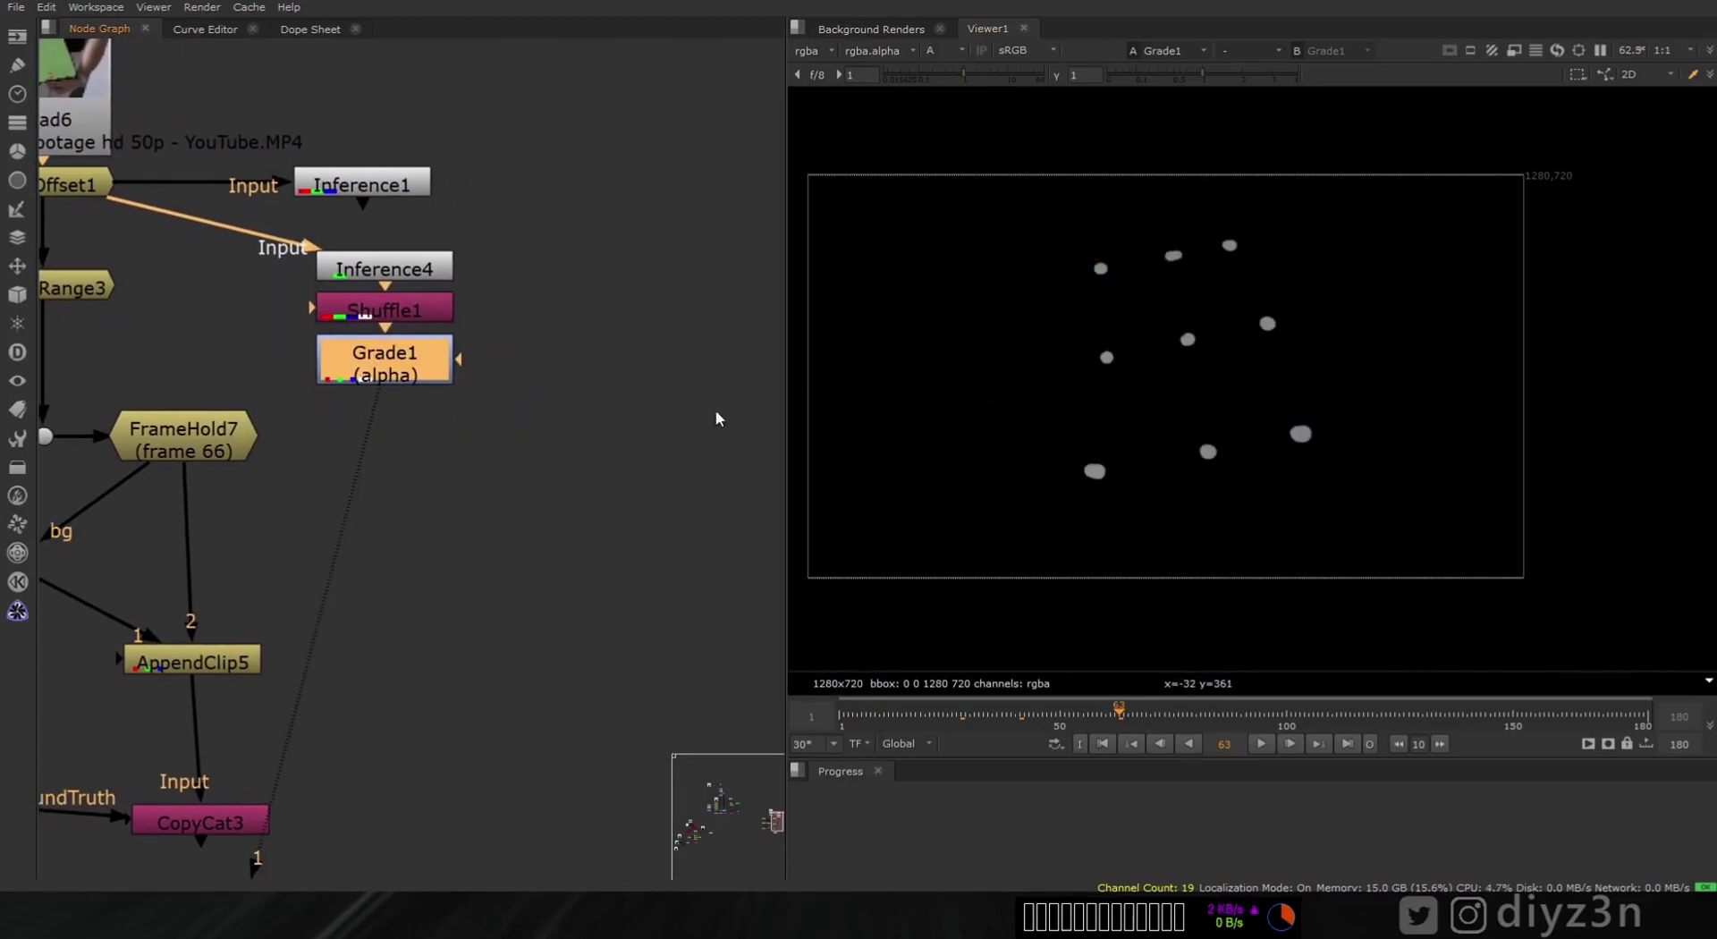
- Add an unconnected Copy node in the empty area beside Grade1
click(715, 412)
key(Tab)
text(vop)
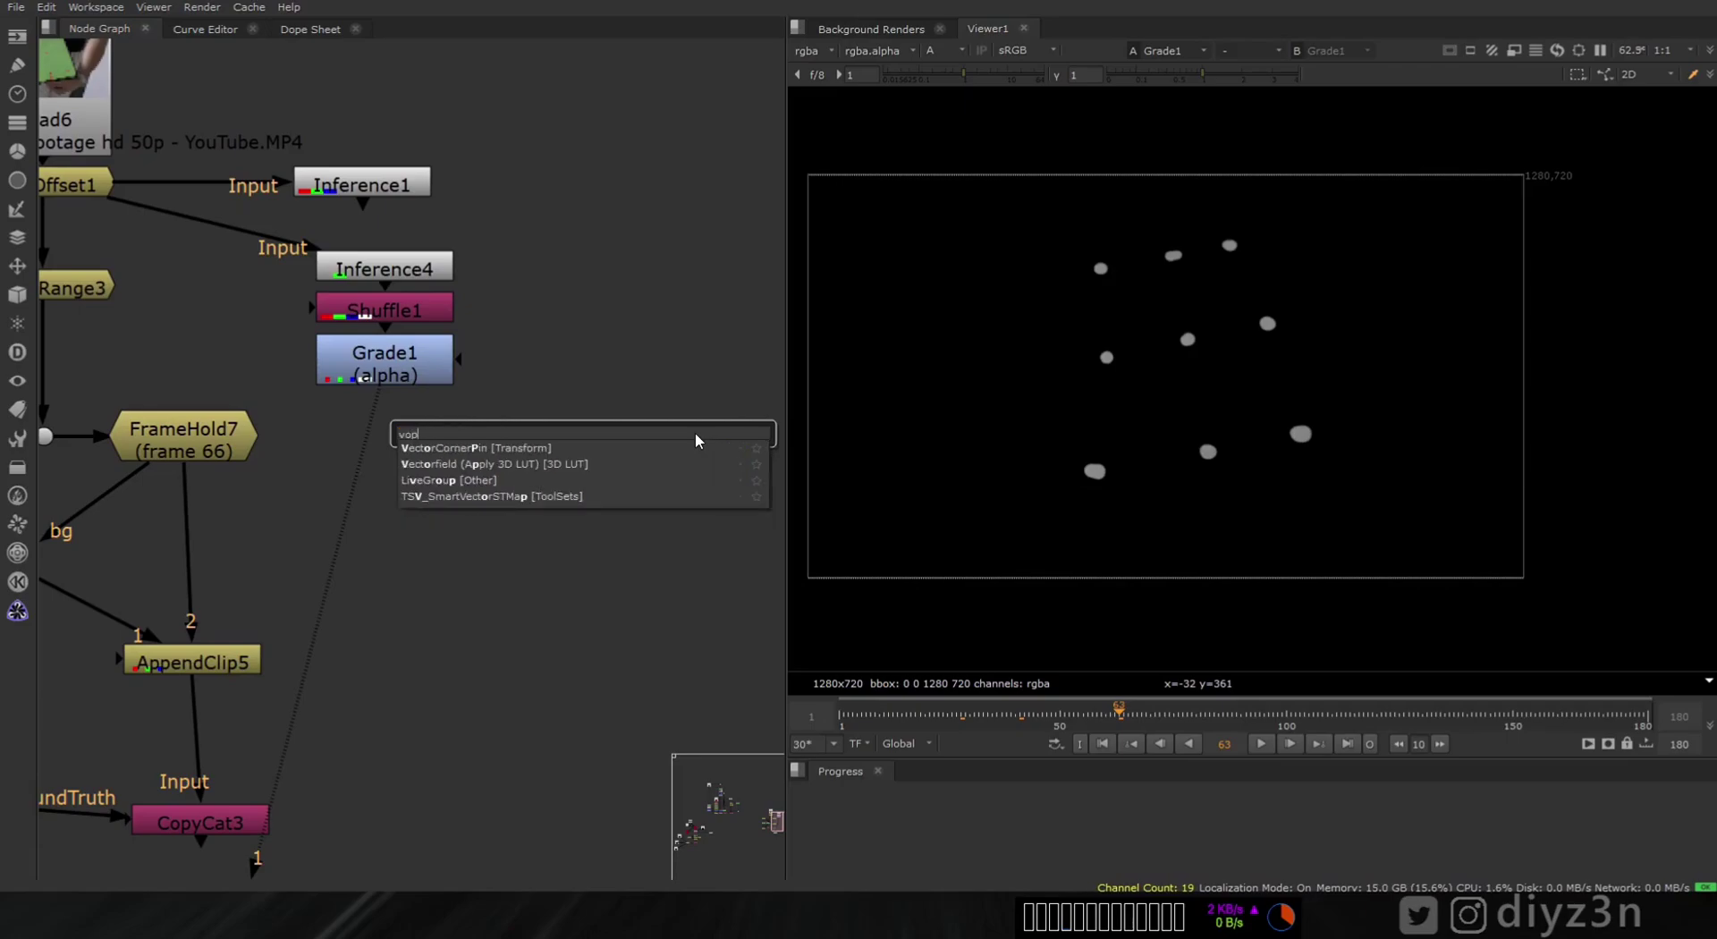
key(BackSpace)
key(BackSpace)
key(BackSpace)
text(cop)
key(Down)
key(Down)
key(Return)
click(515, 614)
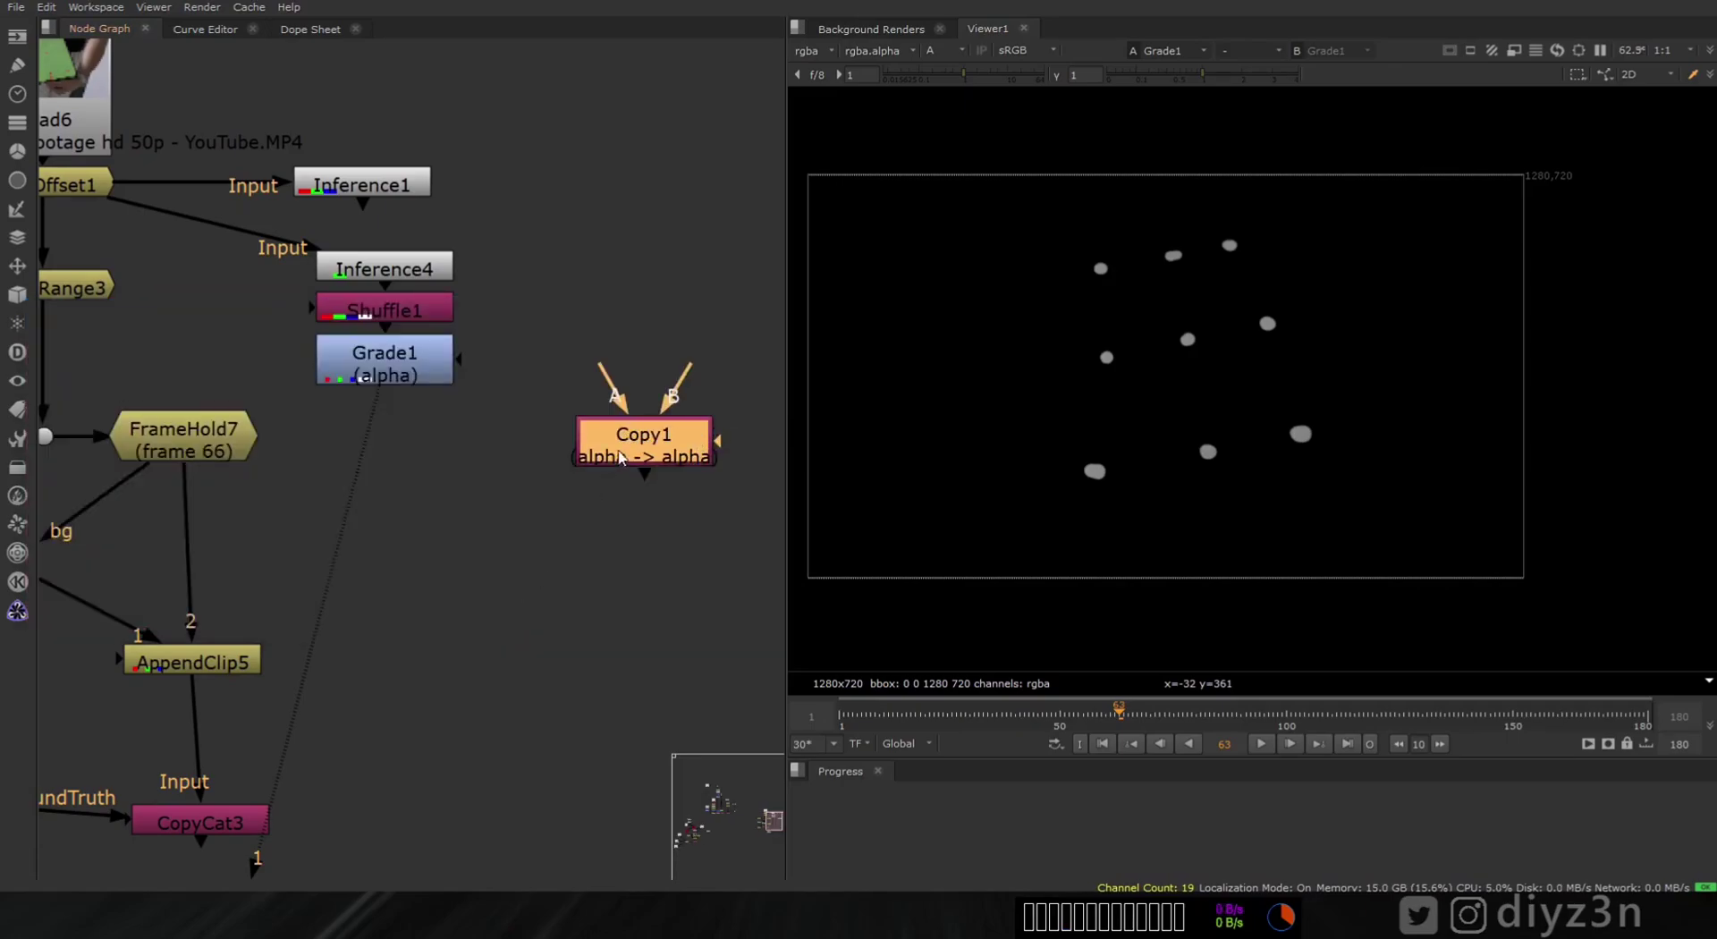
- Connect Copy1's B input to TimeOffset1 and its A input to Grade1, place it below Grade1 and view it
middle_drag(619, 402, 642, 558)
drag(706, 549, 90, 342)
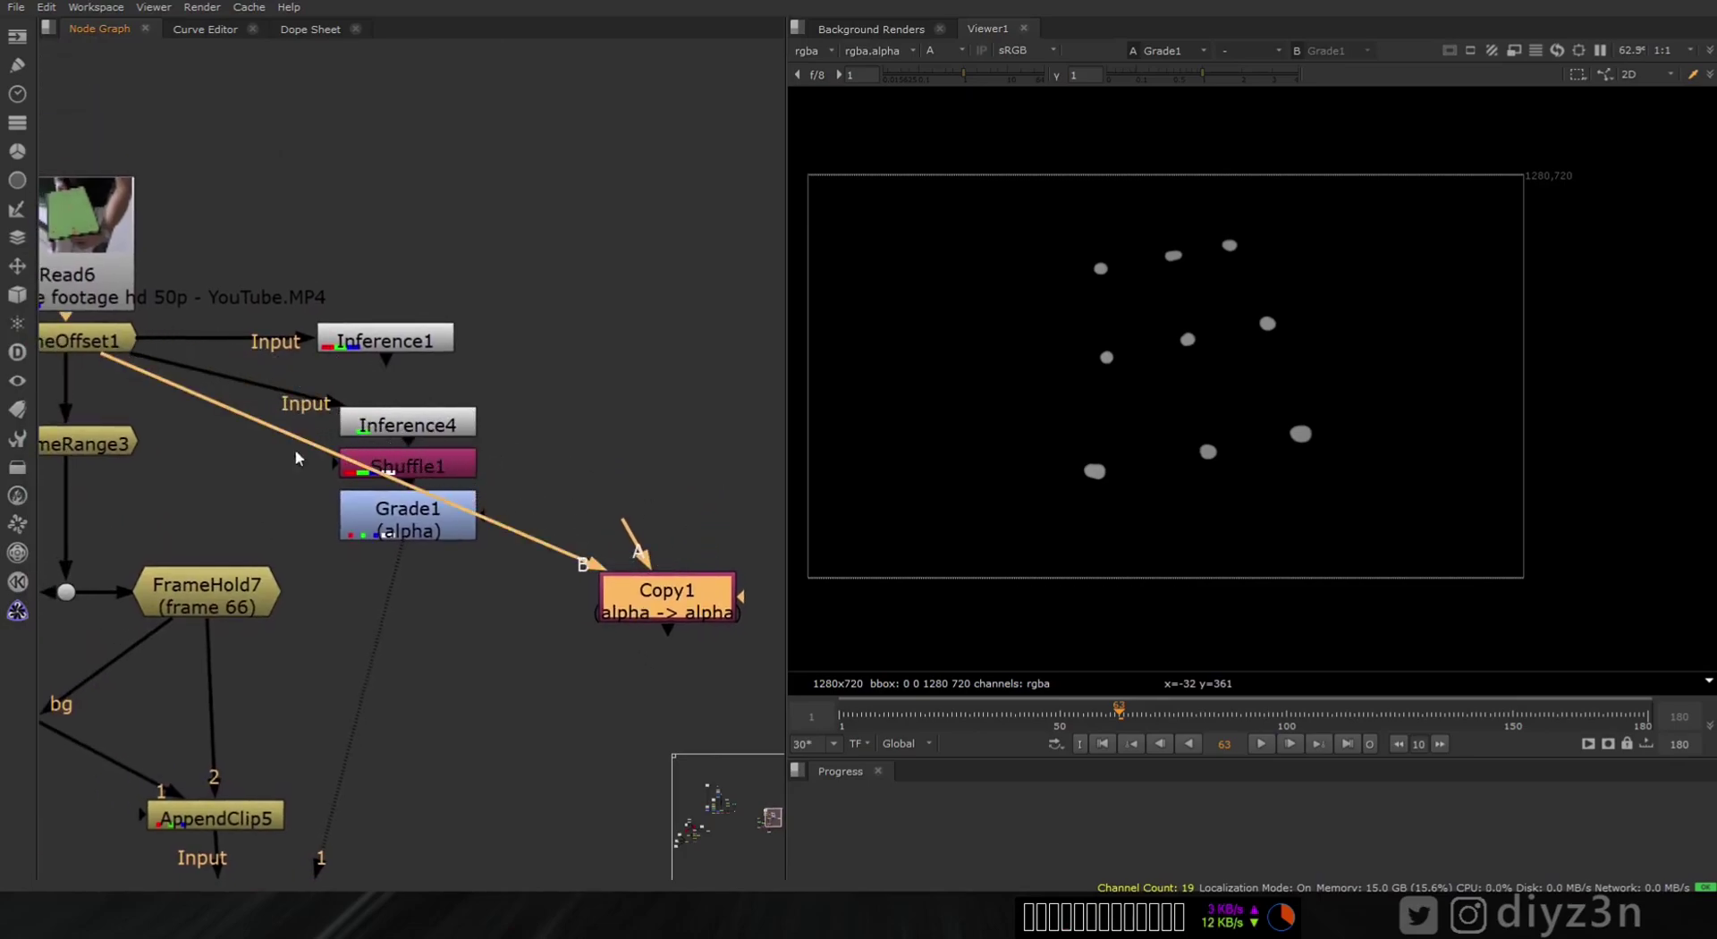
drag(626, 540, 410, 518)
drag(673, 619, 414, 666)
key(1)
key(shift+x)
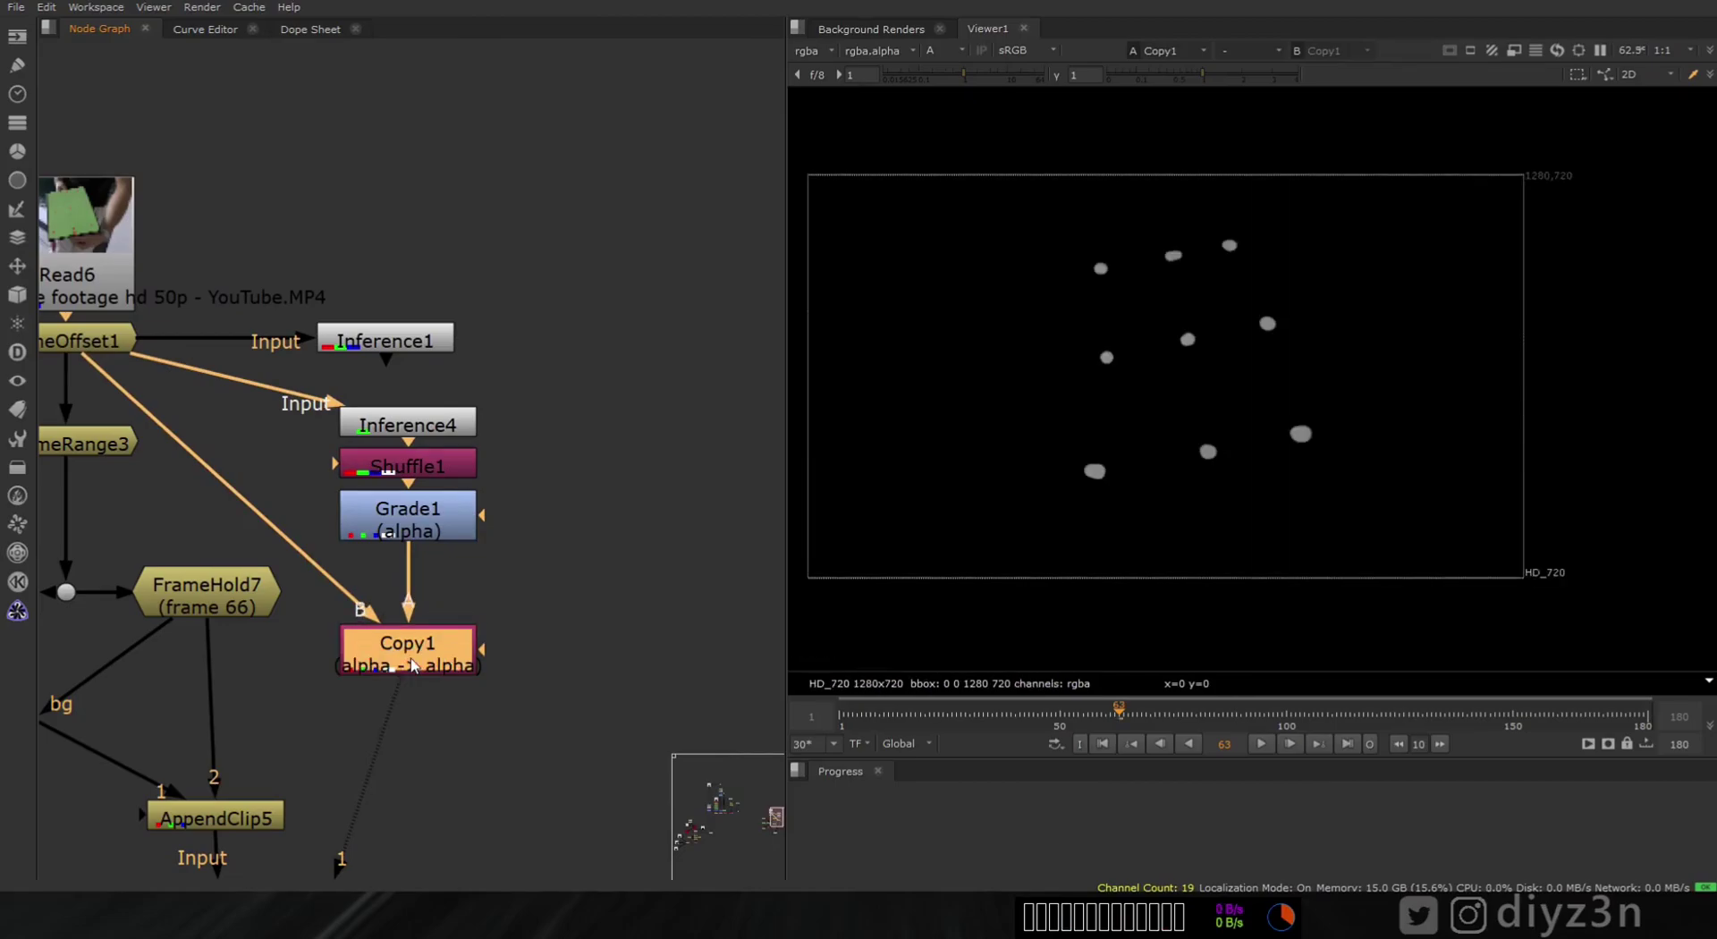
- Check Copy1's alpha channel mapping and compare its RGB and alpha output
double_click(416, 662)
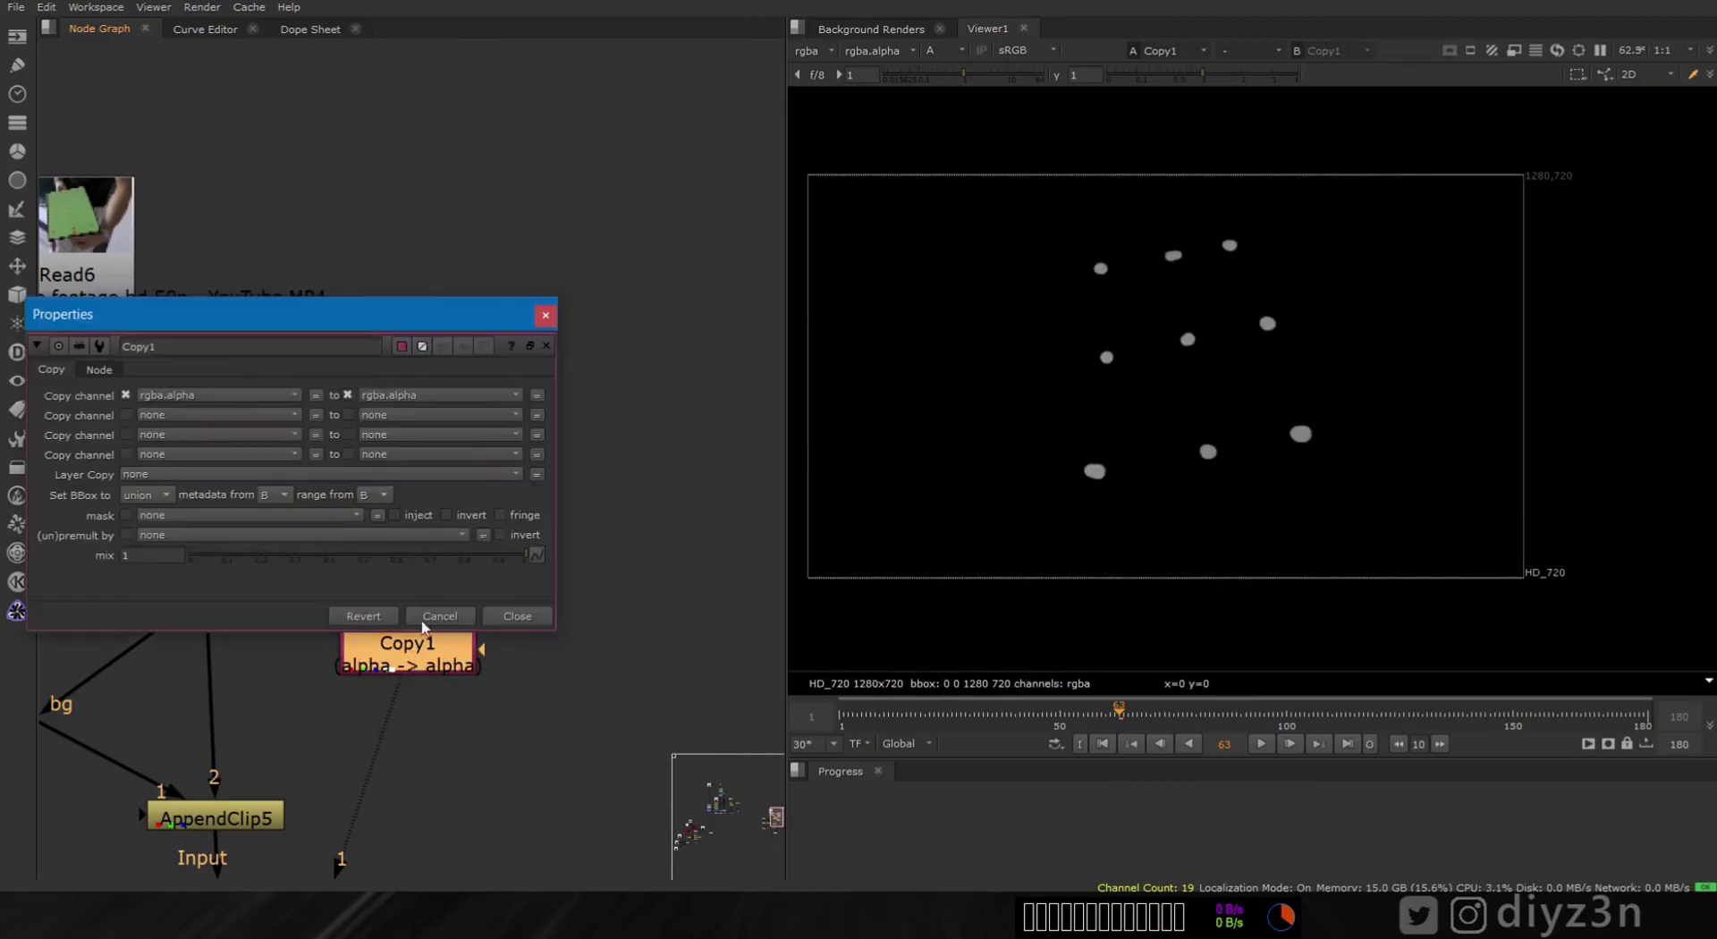
click(539, 614)
key(a)
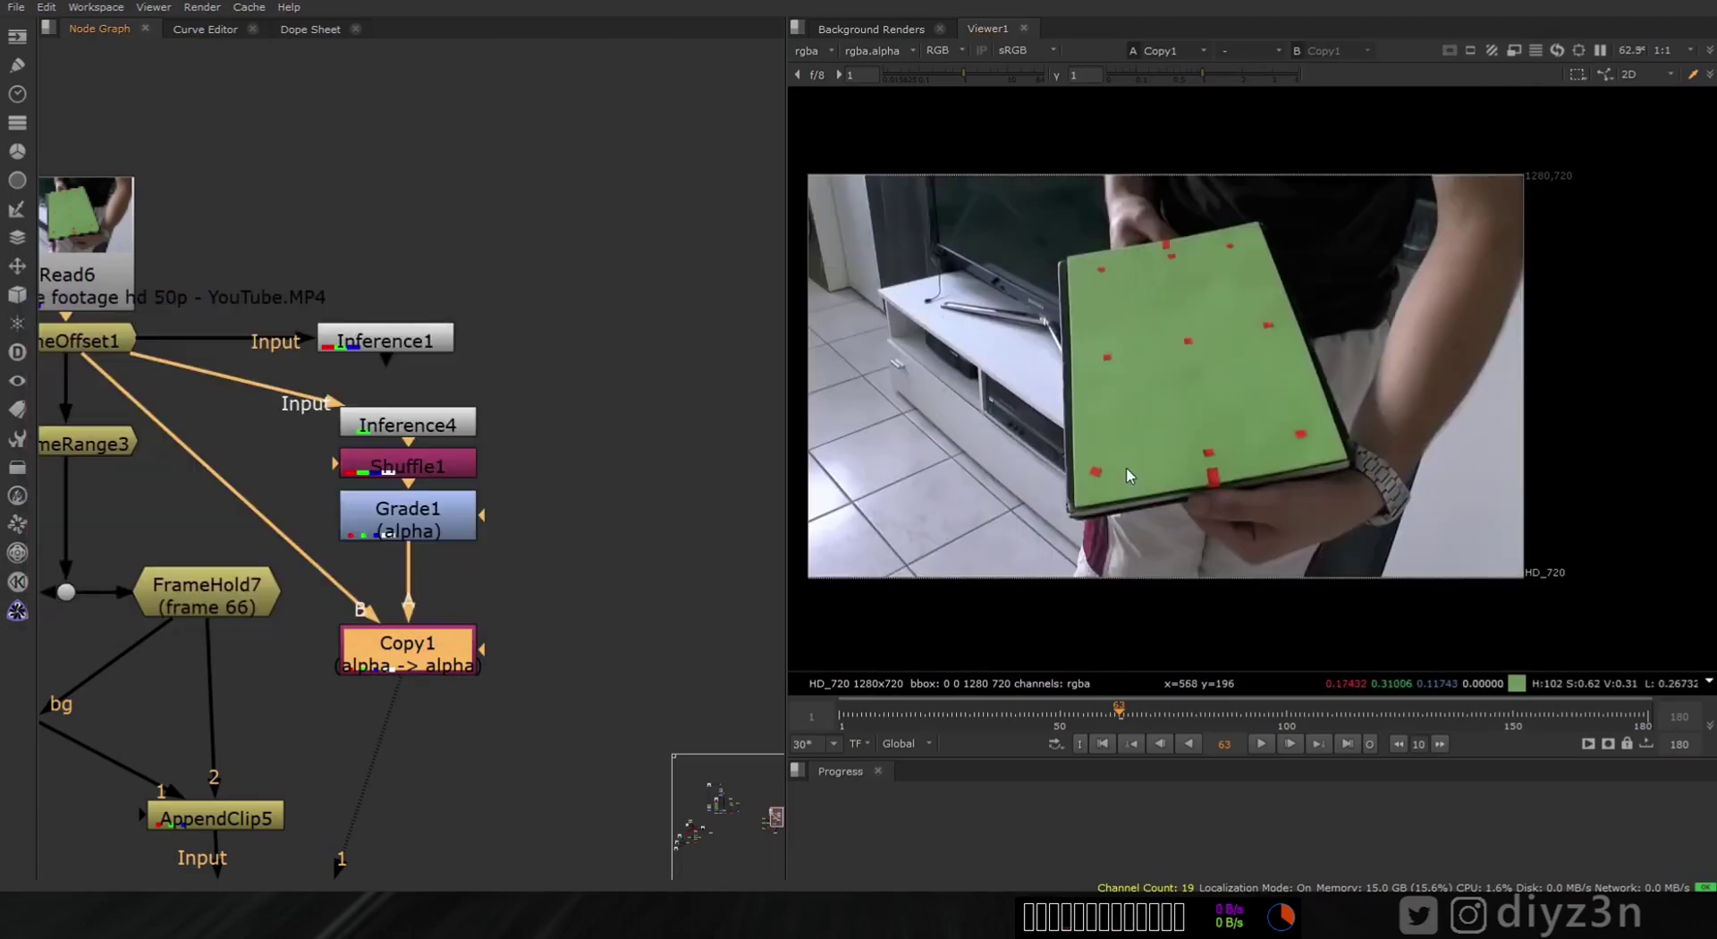
middle_drag(482, 533, 549, 420)
key(a)
key(a)
key(a)
key(a)
middle_drag(582, 577, 525, 475)
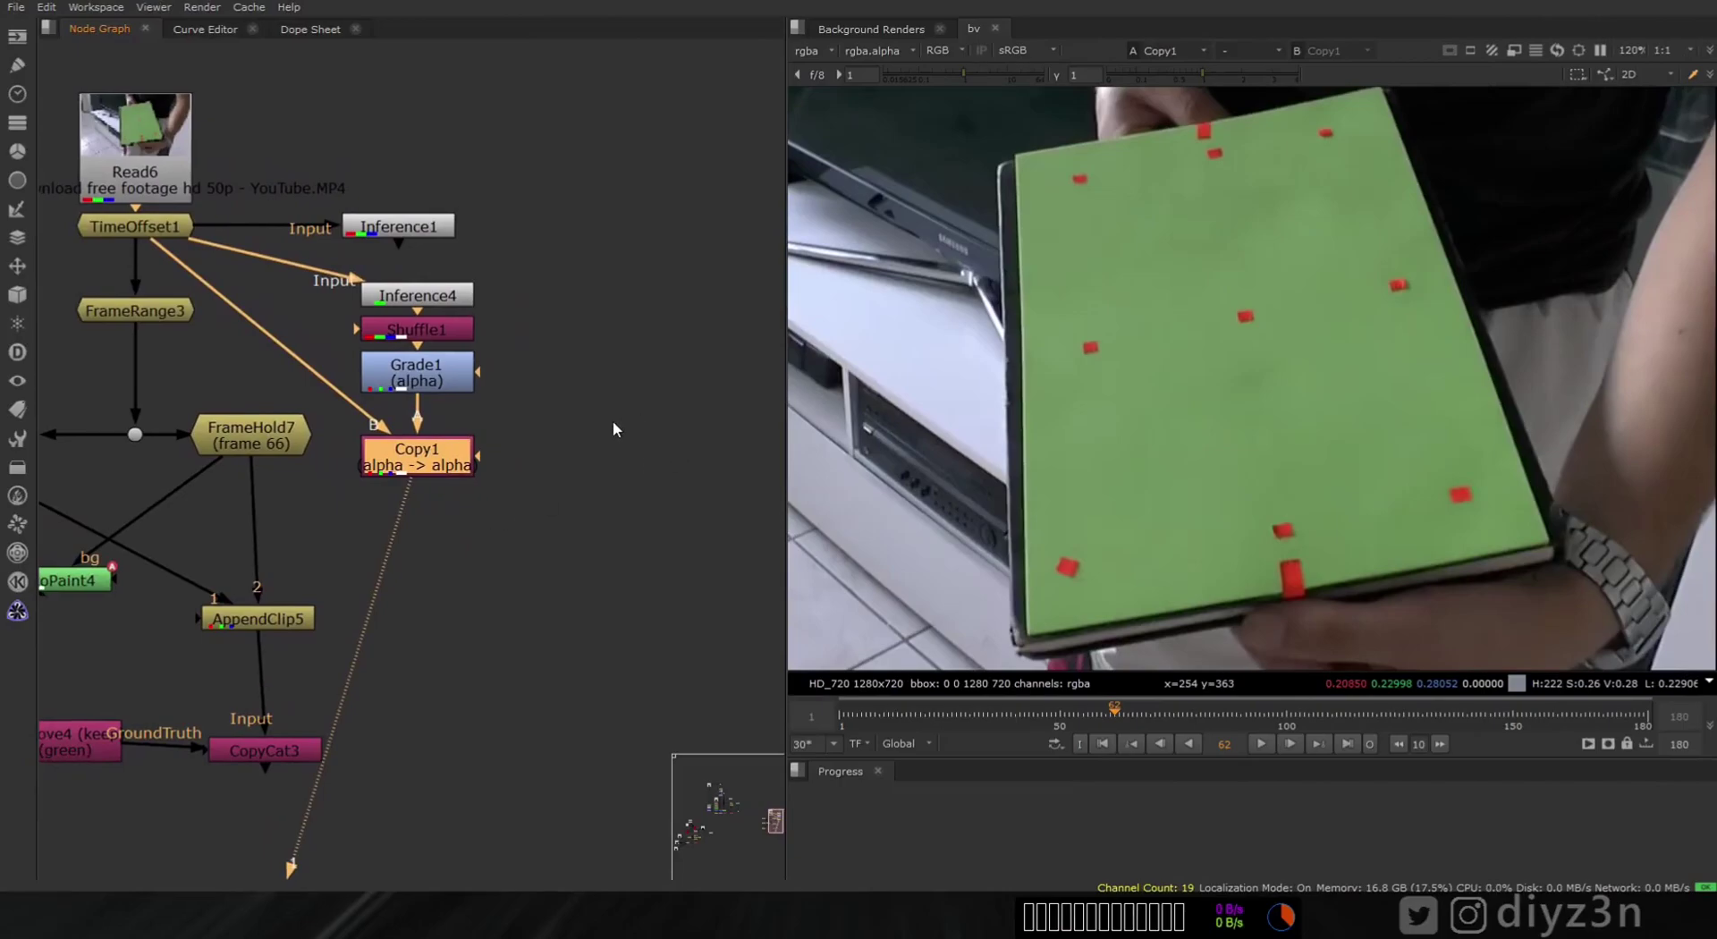
- Add an Inpaint node and place it below and to the side of Copy1
key(Tab)
text(in)
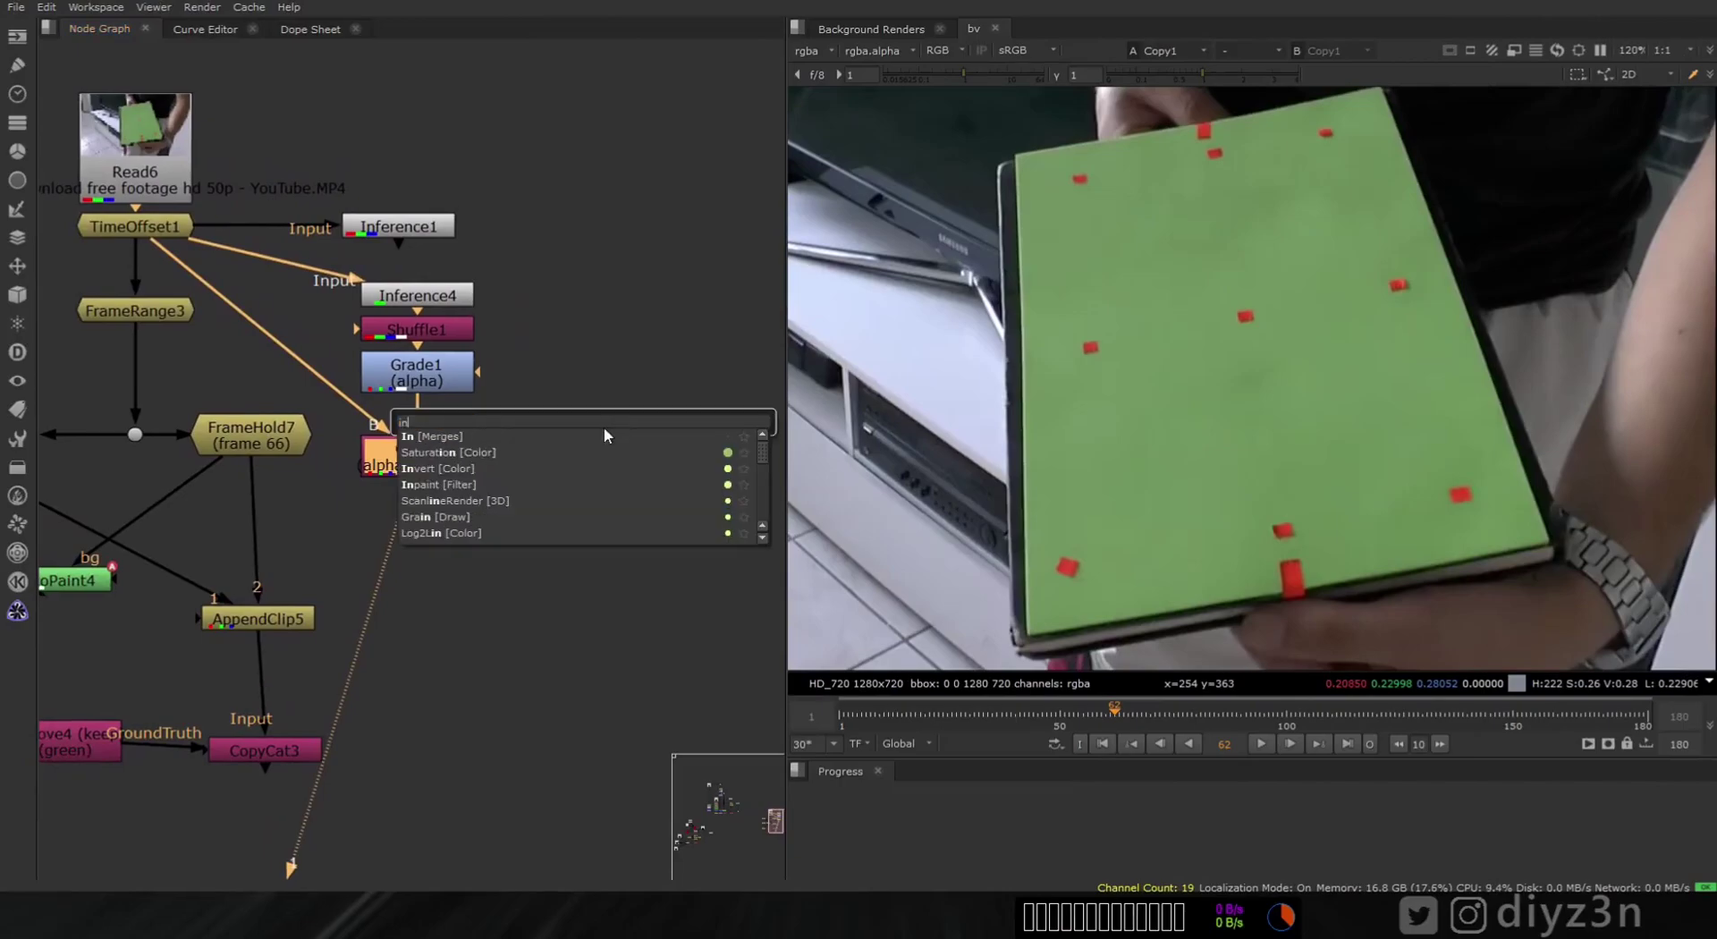
click(464, 485)
click(612, 680)
drag(452, 500, 564, 564)
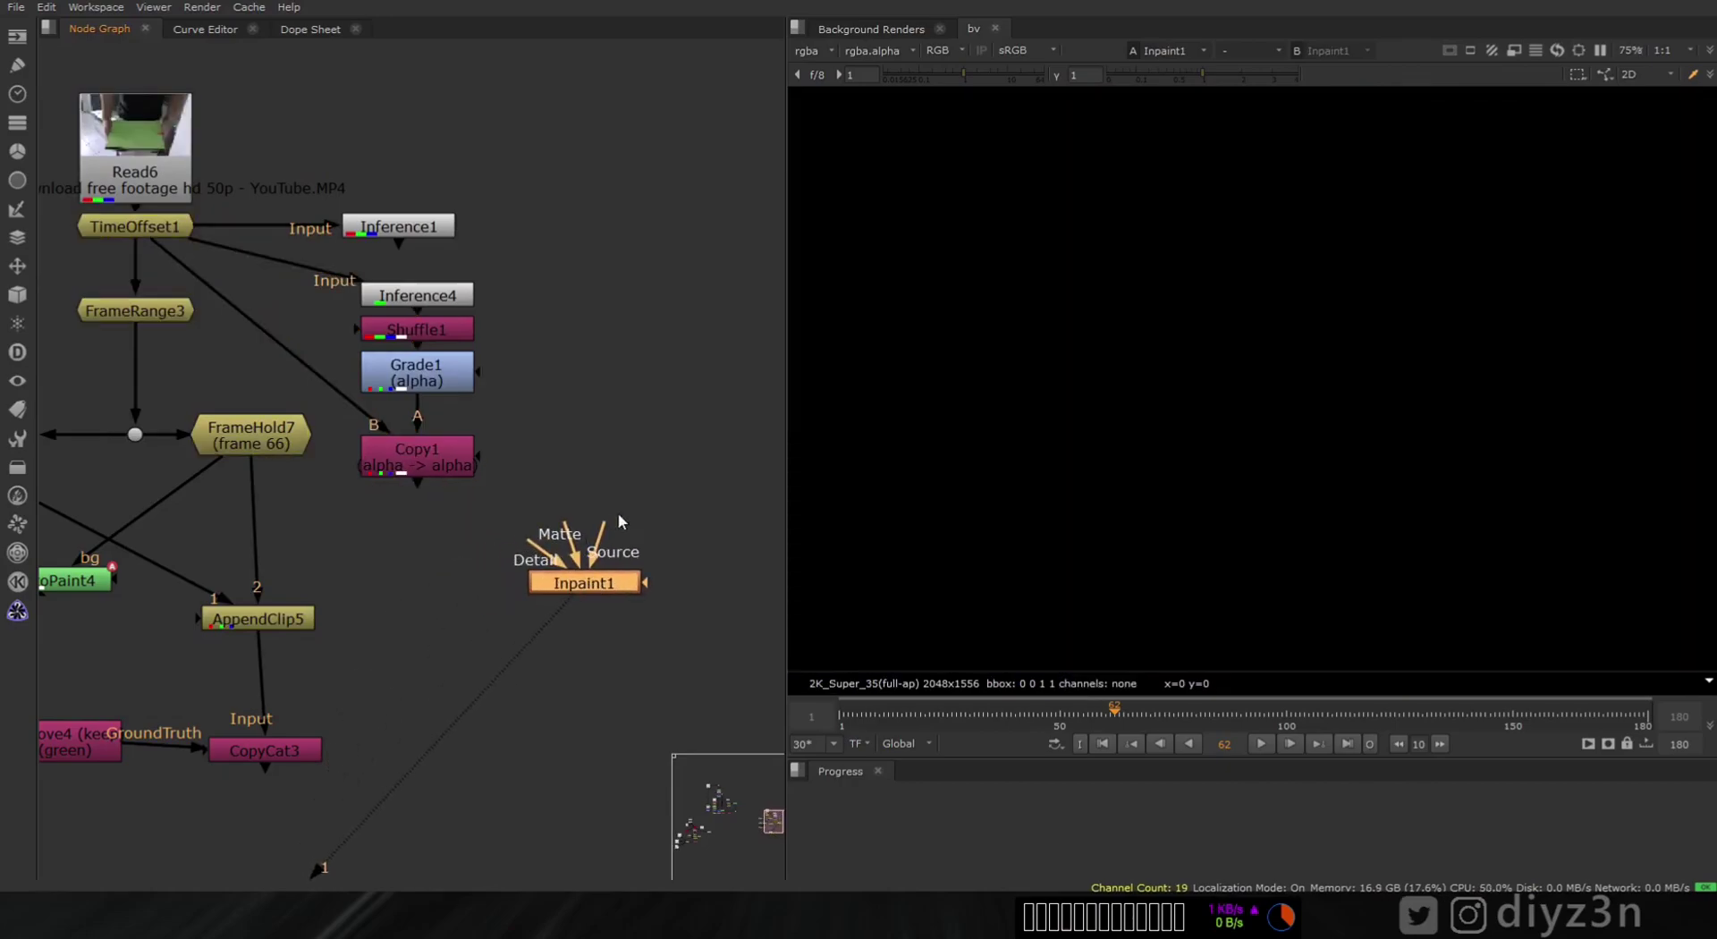
- Add a RotoPaint node fed by TimeOffset1 and connect it to Inpaint1's Source input
click(619, 312)
key(p)
click(728, 646)
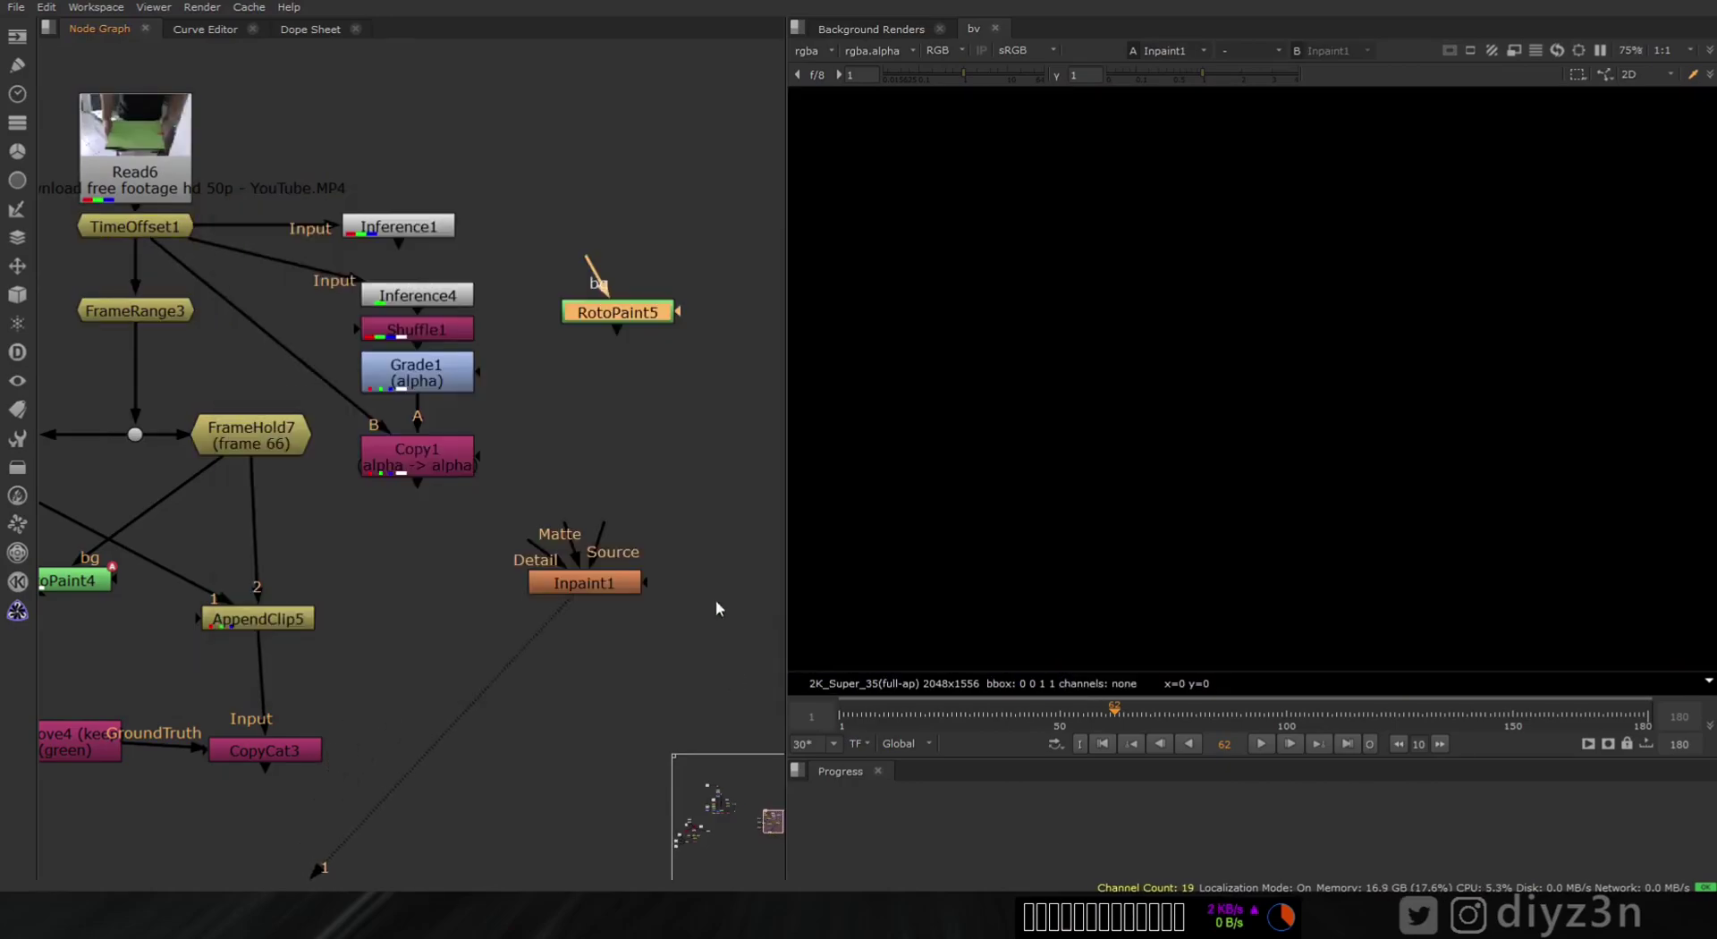
drag(605, 455, 168, 226)
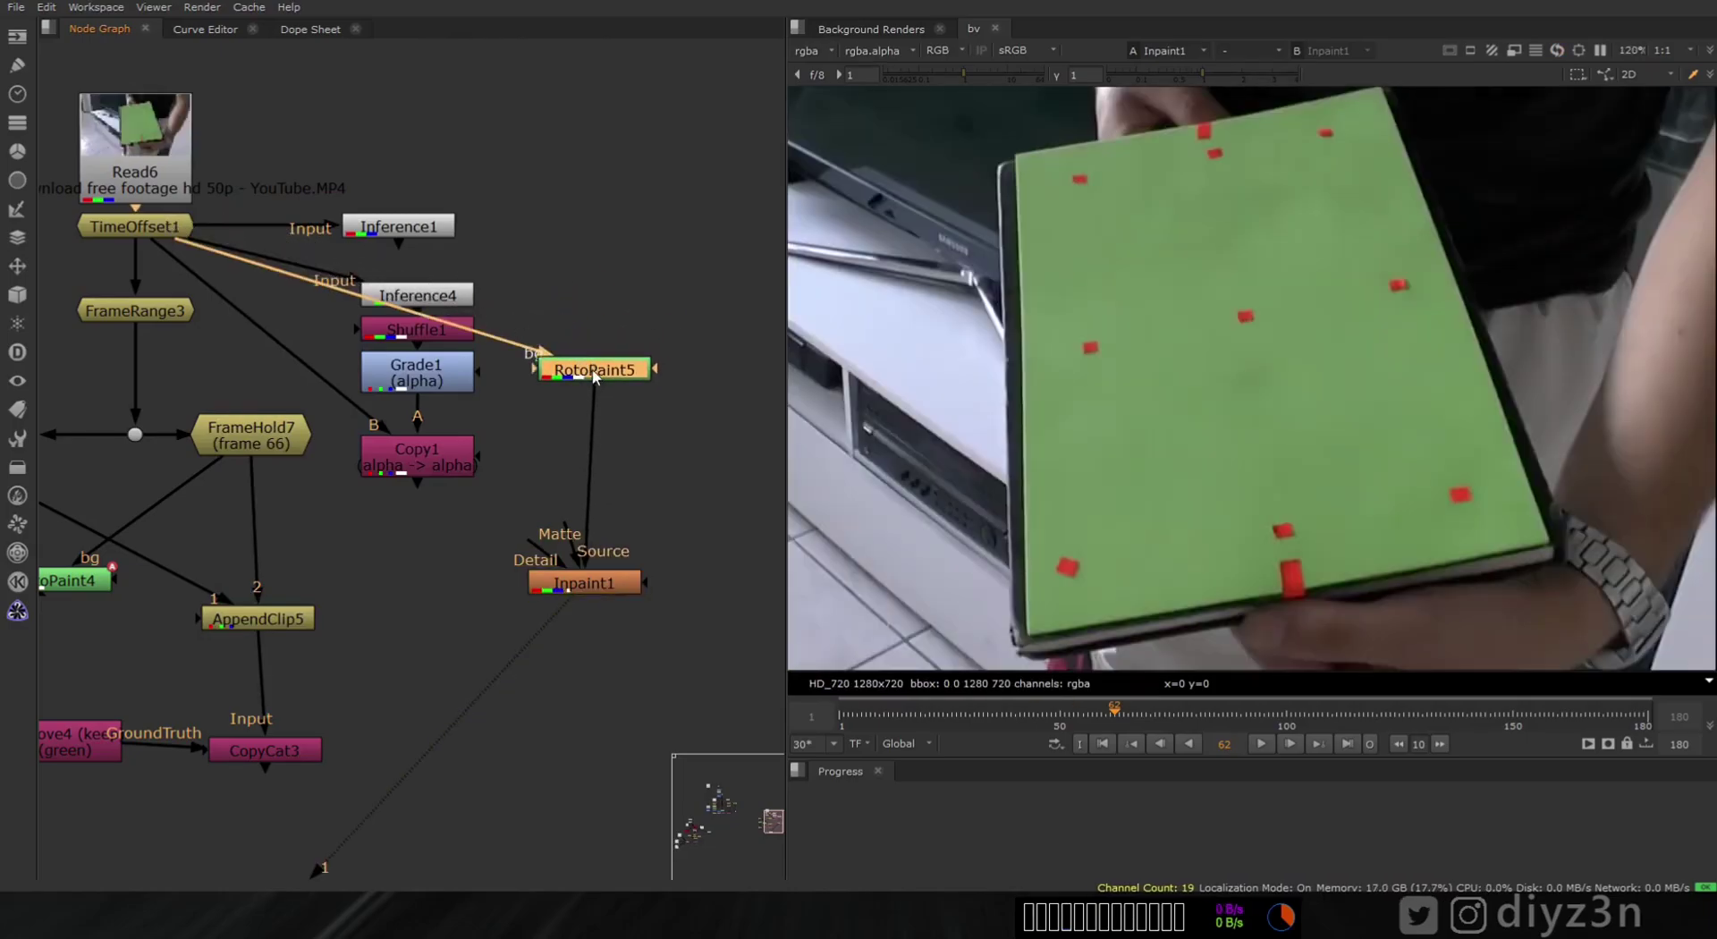
- Set RotoPaint5's output to alpha and brush over the tracking dot at the book's middle left
double_click(594, 370)
click(351, 294)
click(353, 365)
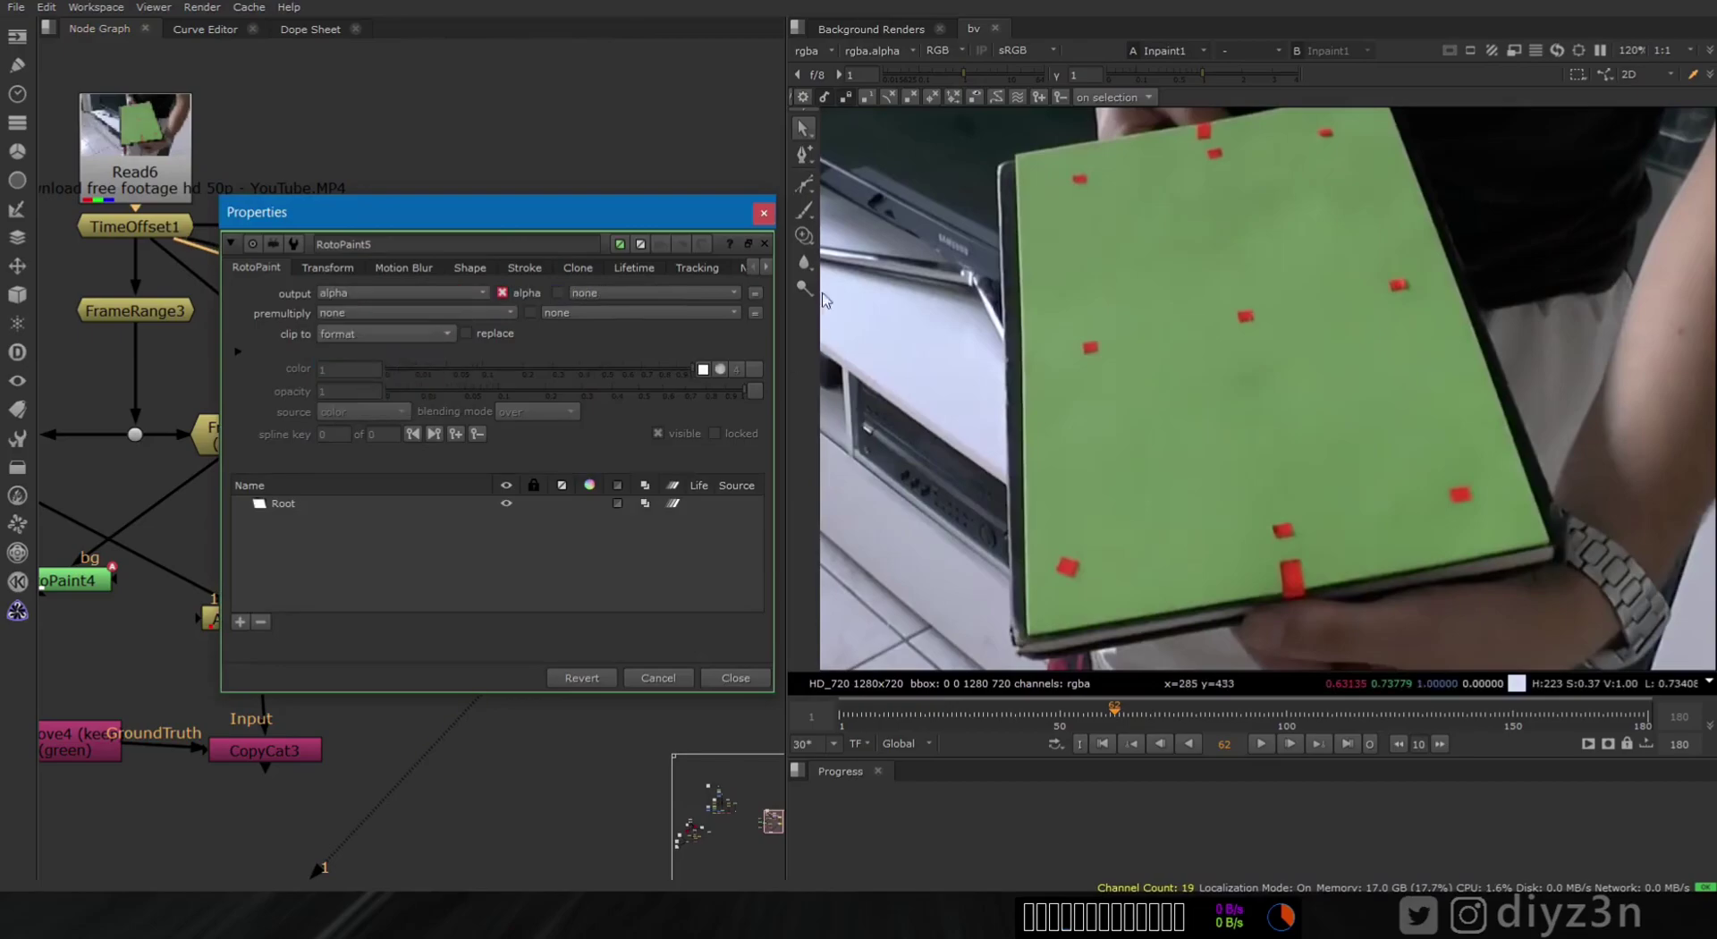
click(804, 211)
drag(1074, 346, 1091, 342)
key(a)
key(a)
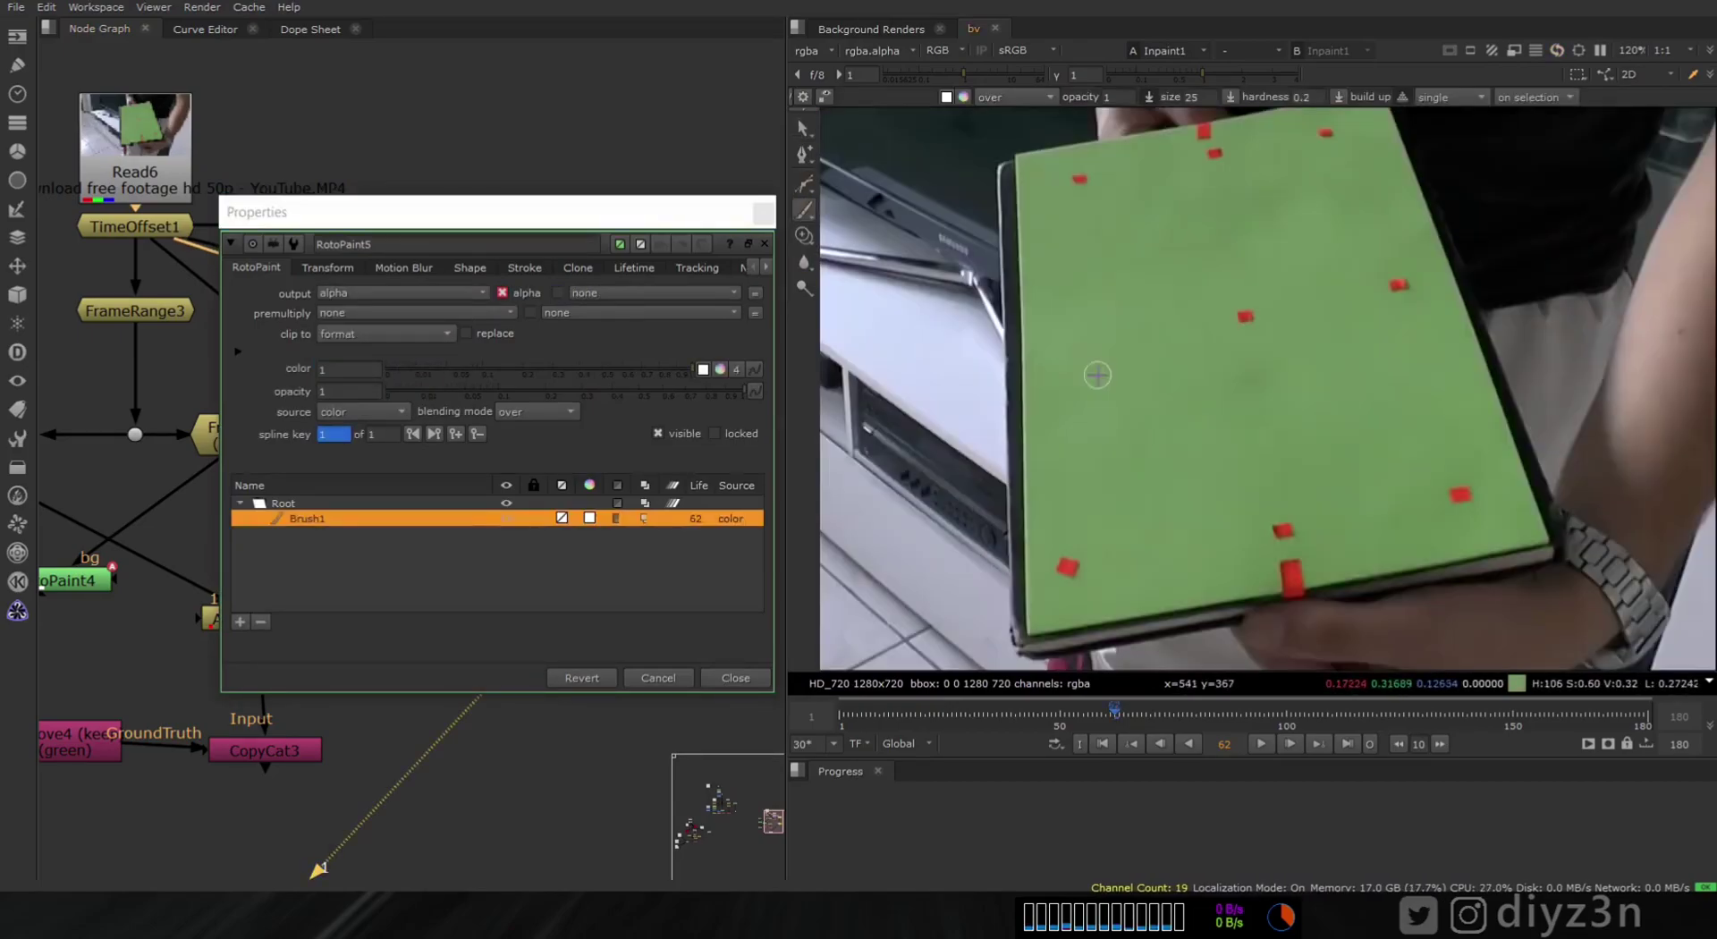
click(736, 678)
- Check Inpaint1's fill region, then brush over the book's centre tracking dot in RotoPaint5's alpha
click(586, 582)
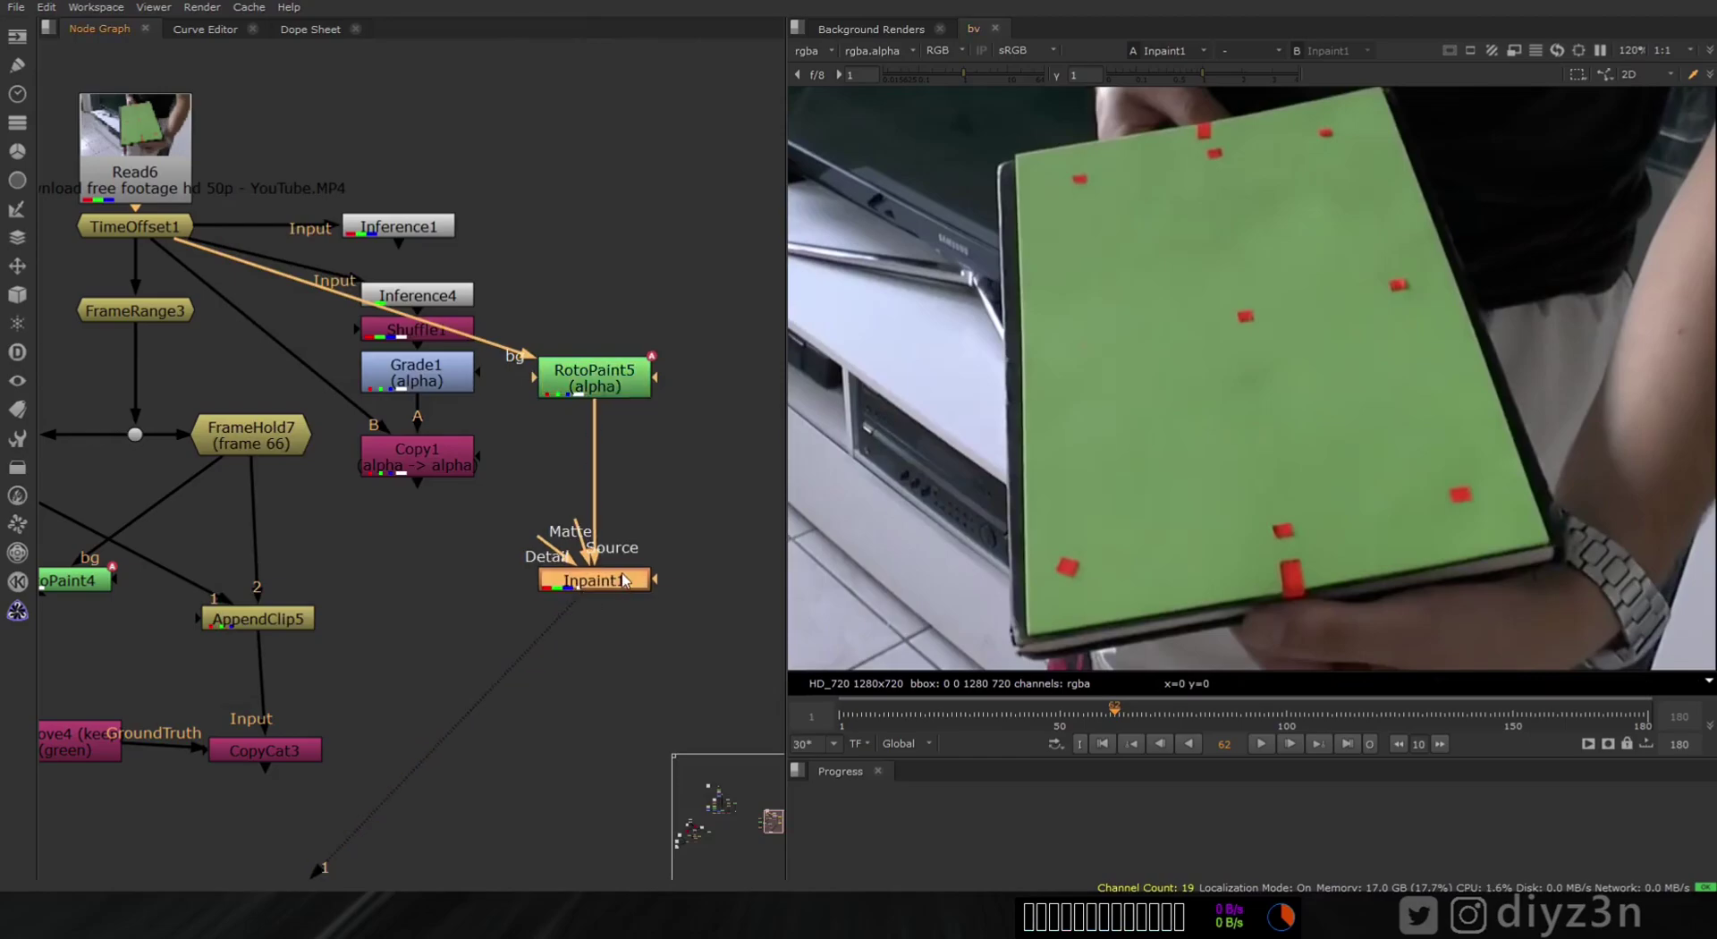
double_click(586, 583)
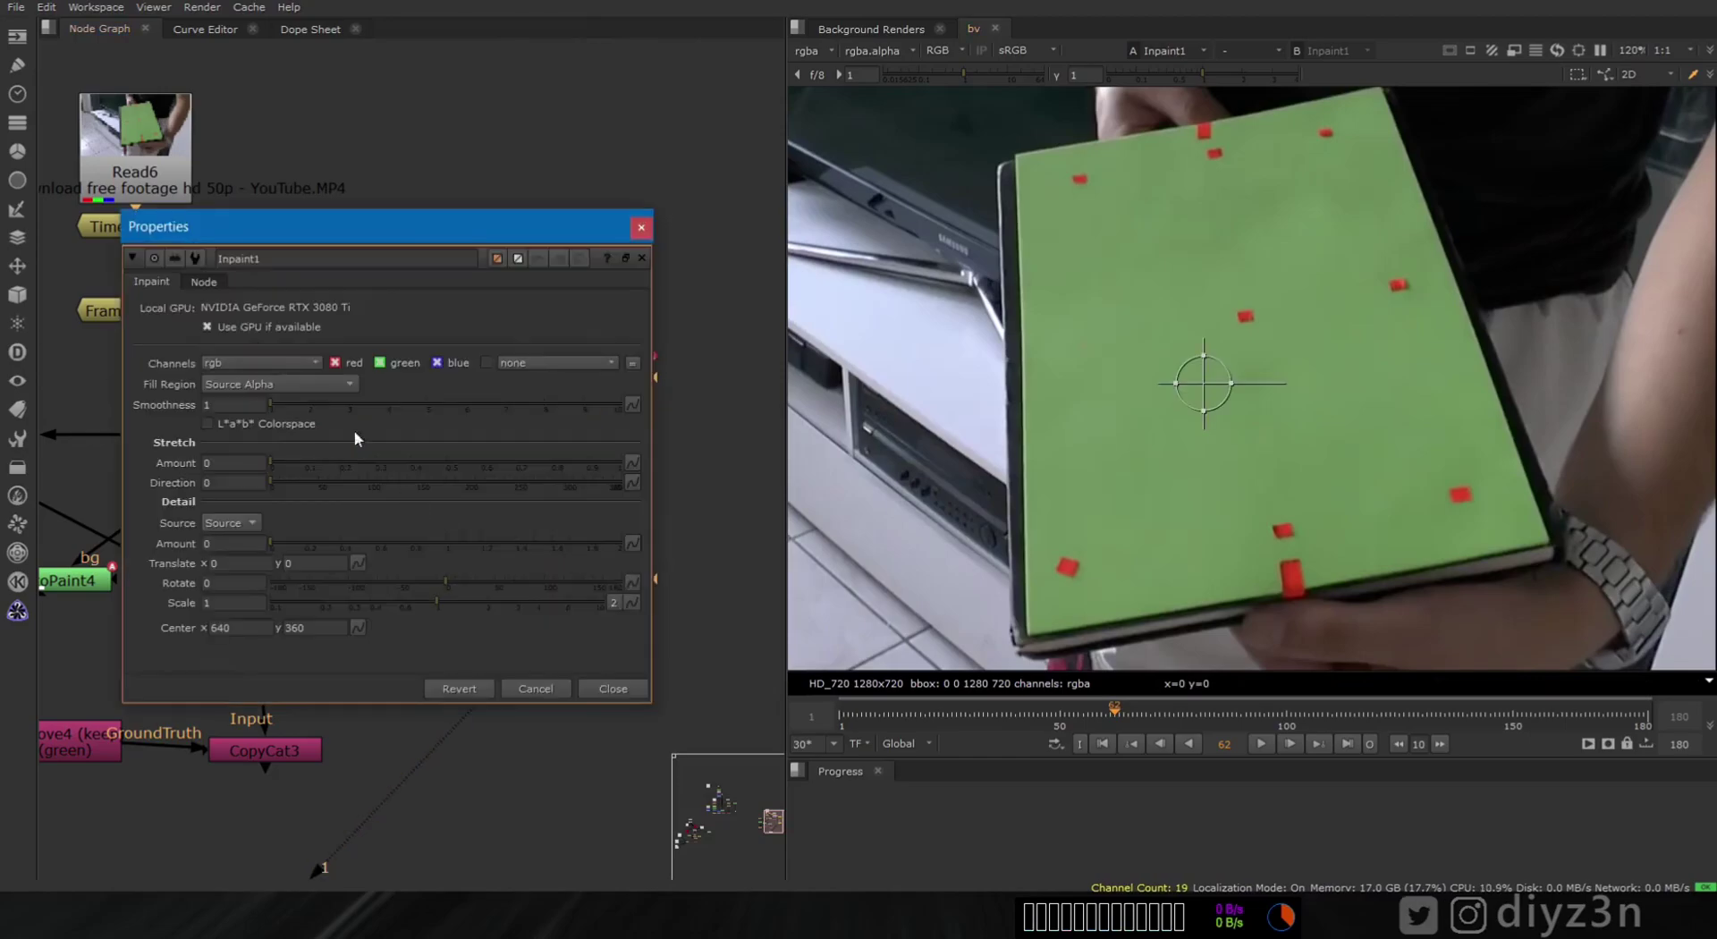
click(552, 692)
click(594, 379)
double_click(594, 379)
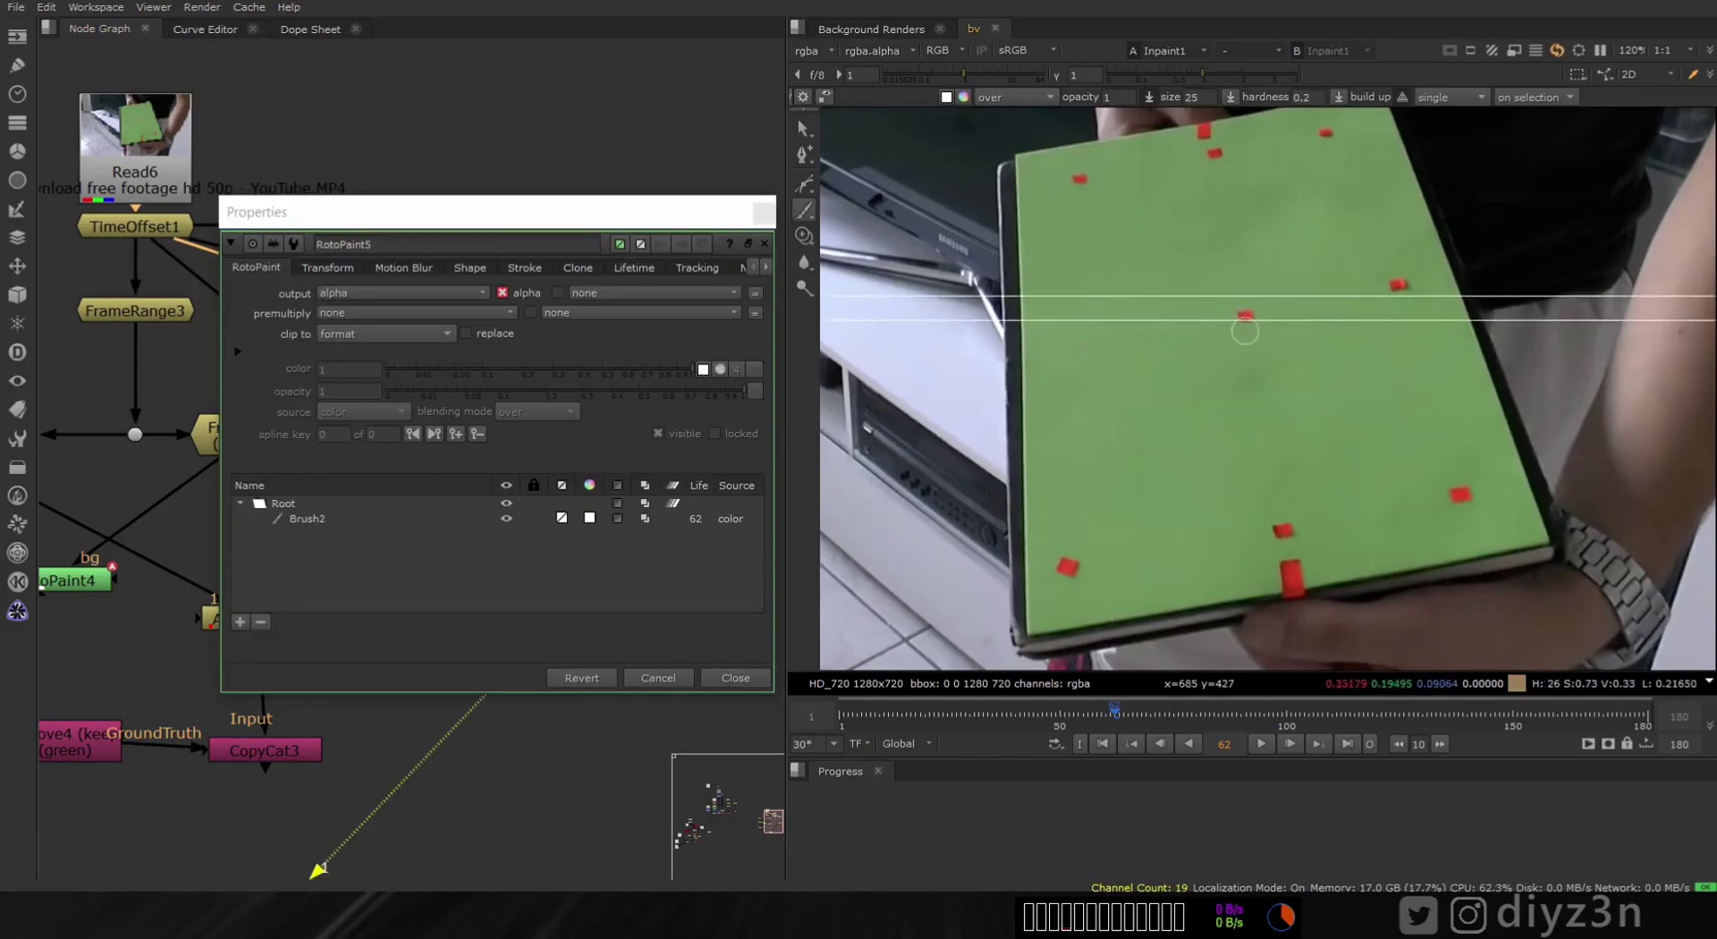
drag(1177, 412, 1194, 415)
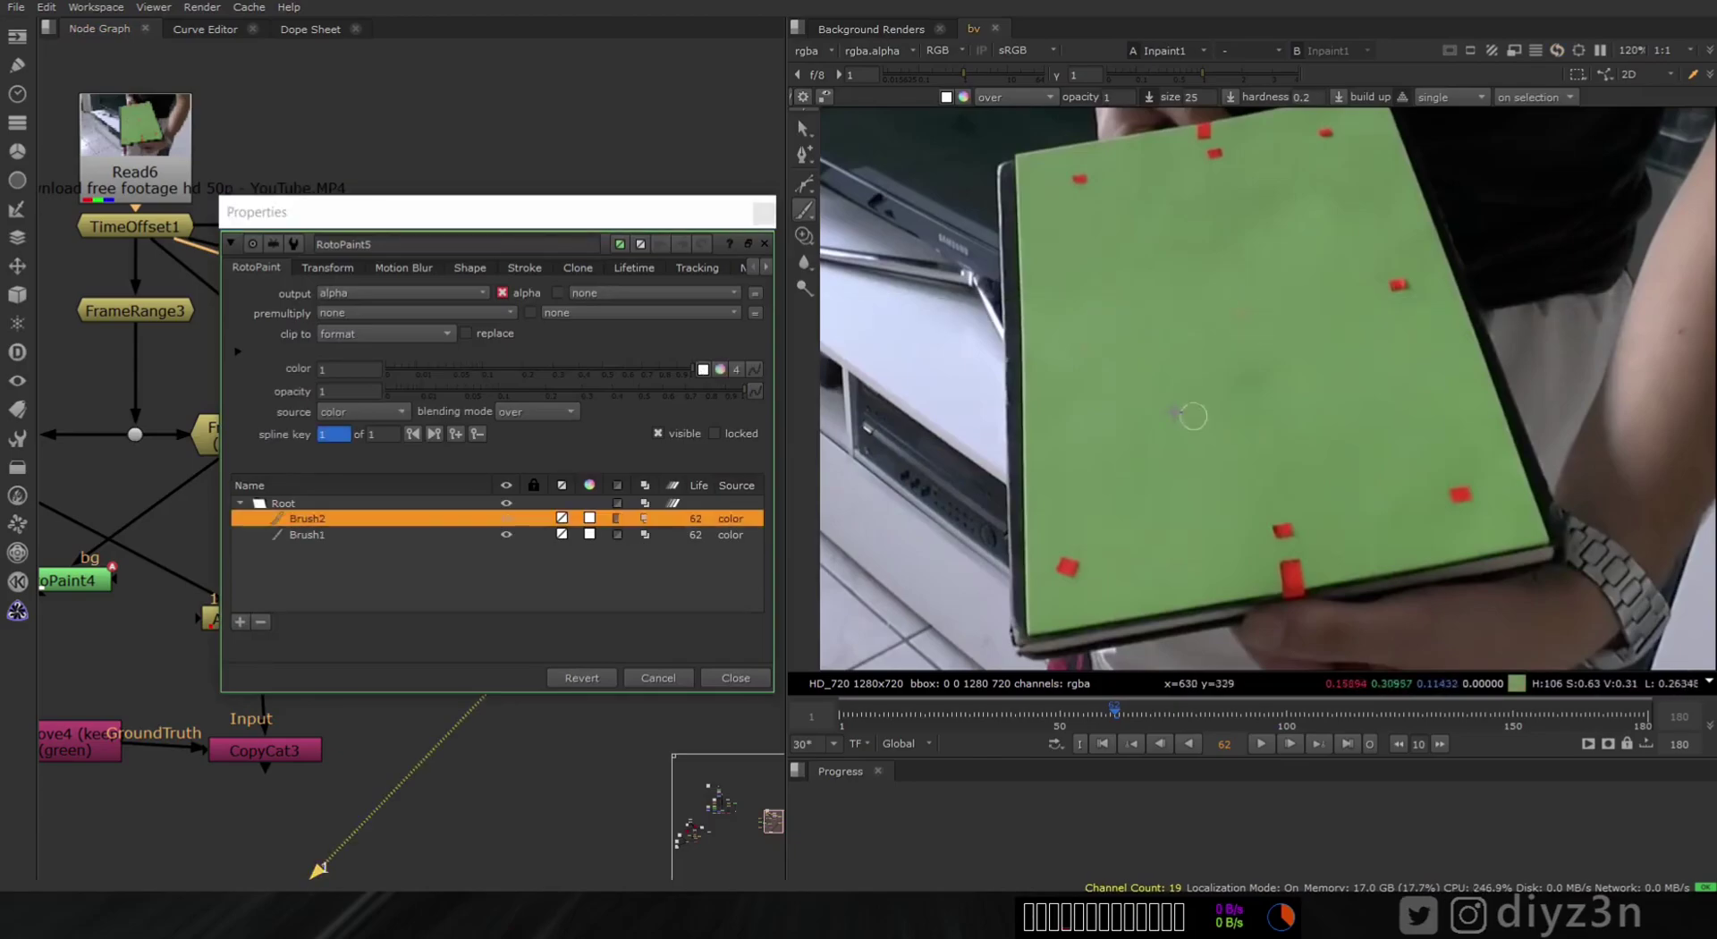
click(734, 678)
- Compare the painted alpha of RotoPaint5 with the alpha of Copy1
click(431, 469)
key(1)
key(a)
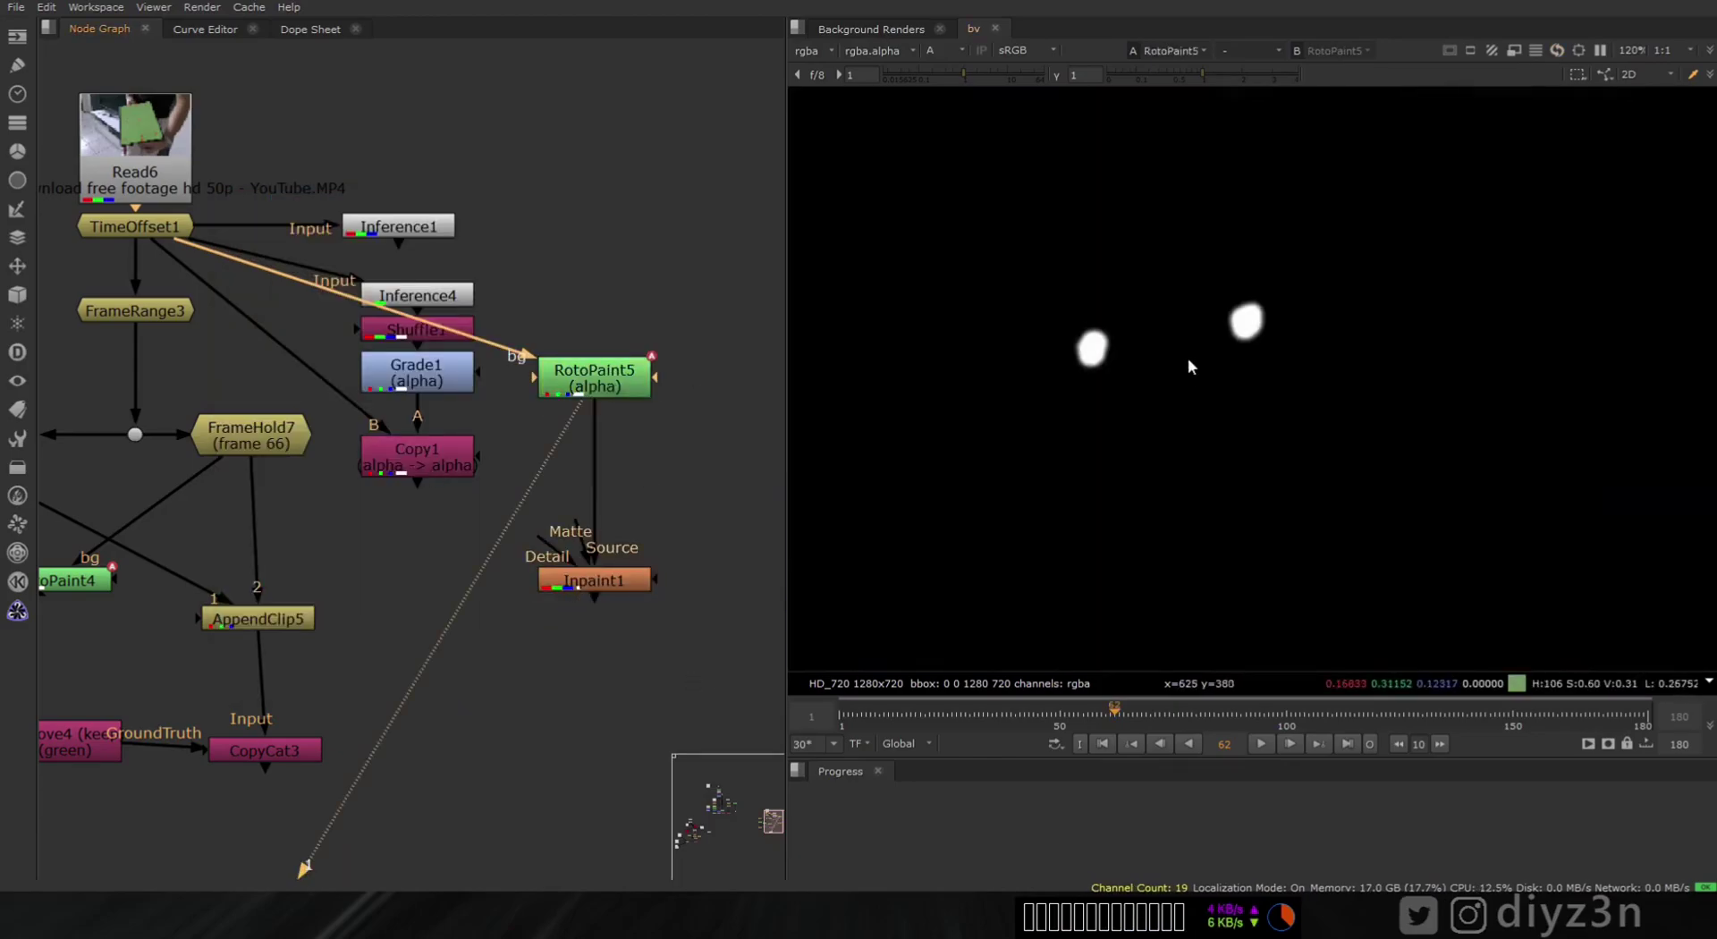
- Delete RotoPaint5, then move Inpaint1 below Copy1 with its Source input connected to Copy1 and view it
click(595, 375)
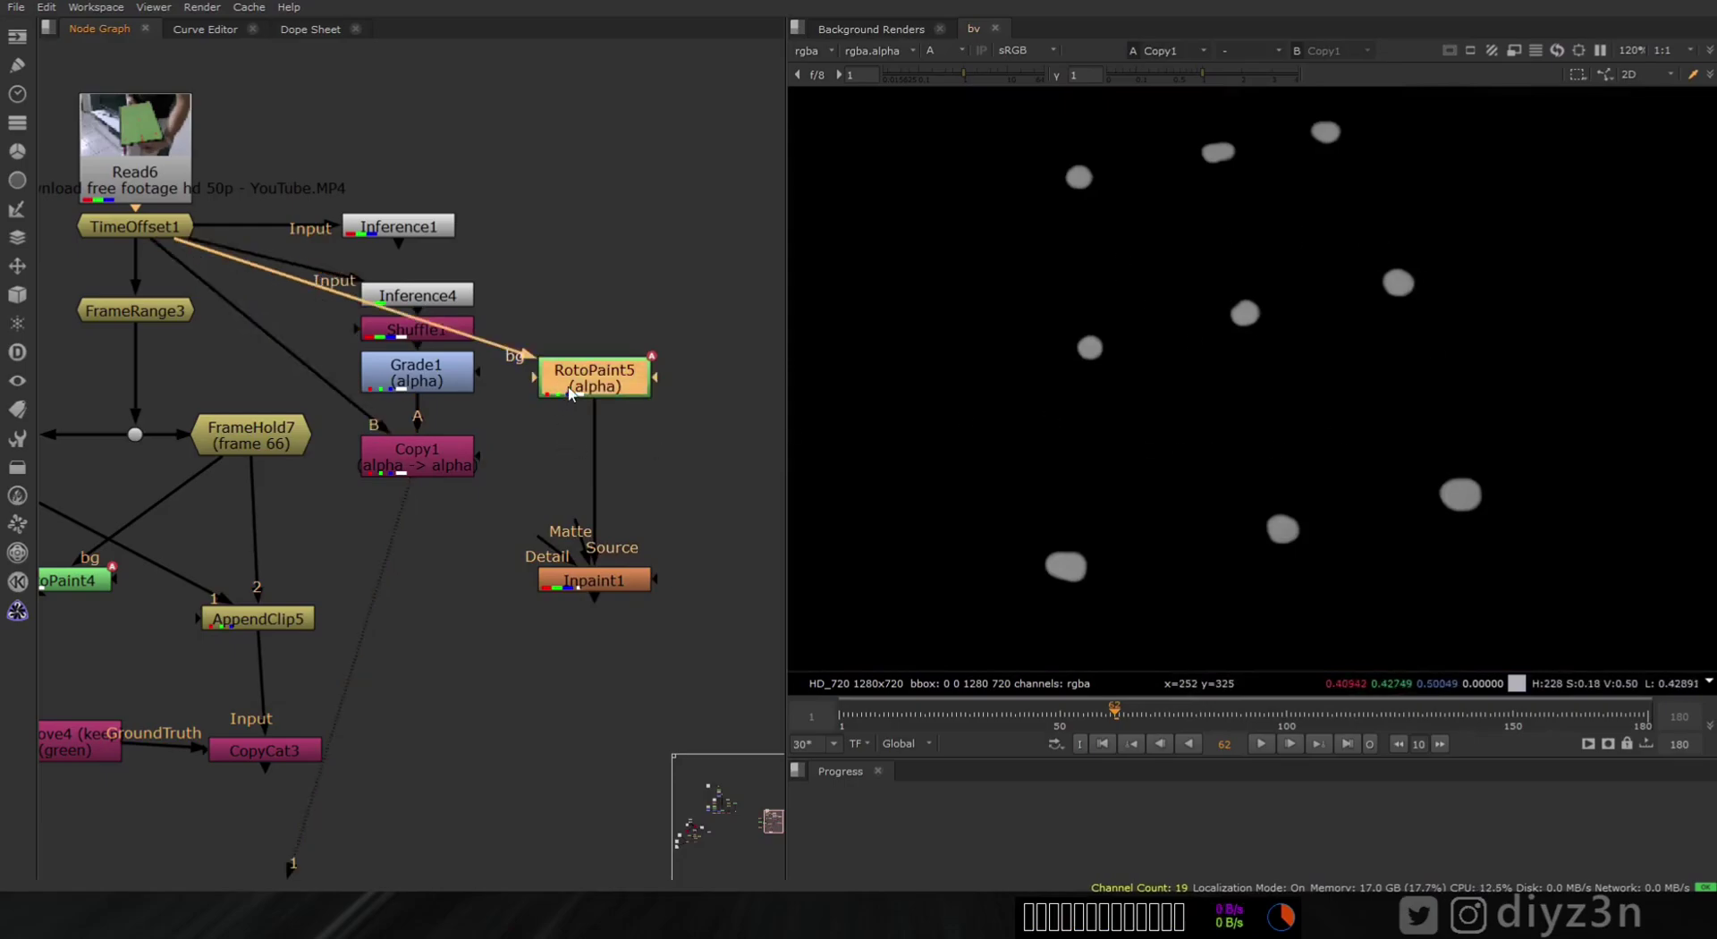
key(Delete)
drag(613, 590, 434, 614)
key(1)
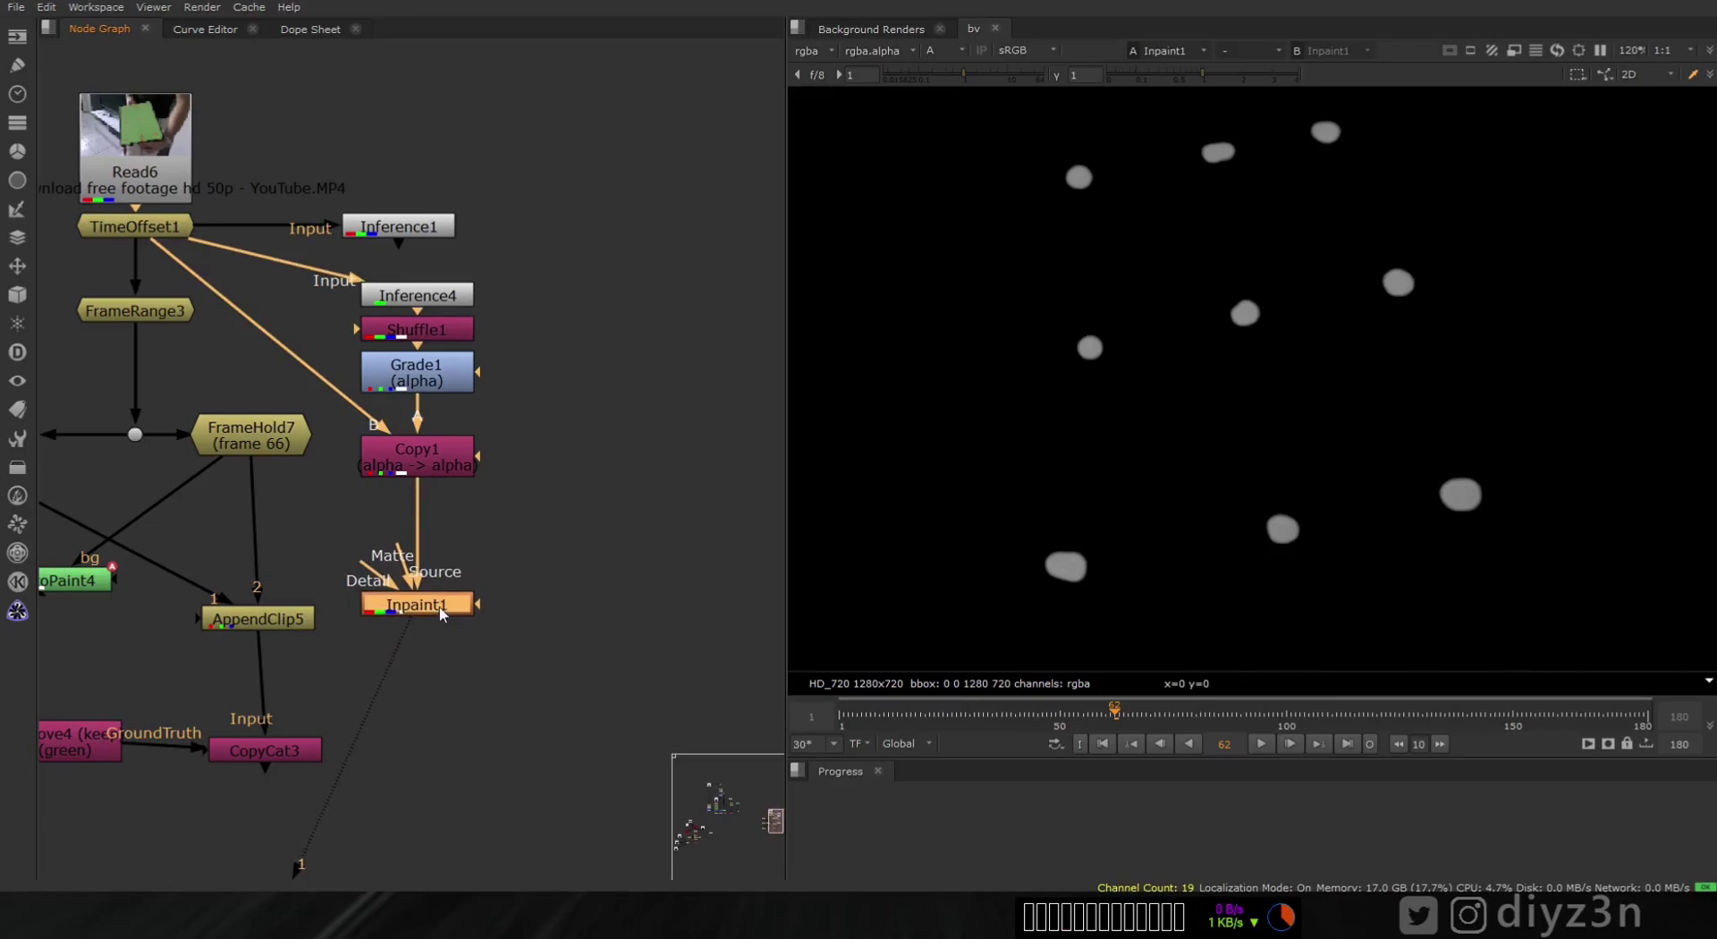
- Compare Copy1's alpha and RGB with Inpaint1's output and check Inpaint1's settings
key(a)
click(417, 452)
key(1)
key(a)
key(a)
double_click(427, 606)
key(1)
click(610, 690)
- Move Inpaint1 down and insert a Grade node between Copy1 and Inpaint1, limited to the alpha channel
click(443, 613)
drag(445, 614, 445, 659)
click(487, 557)
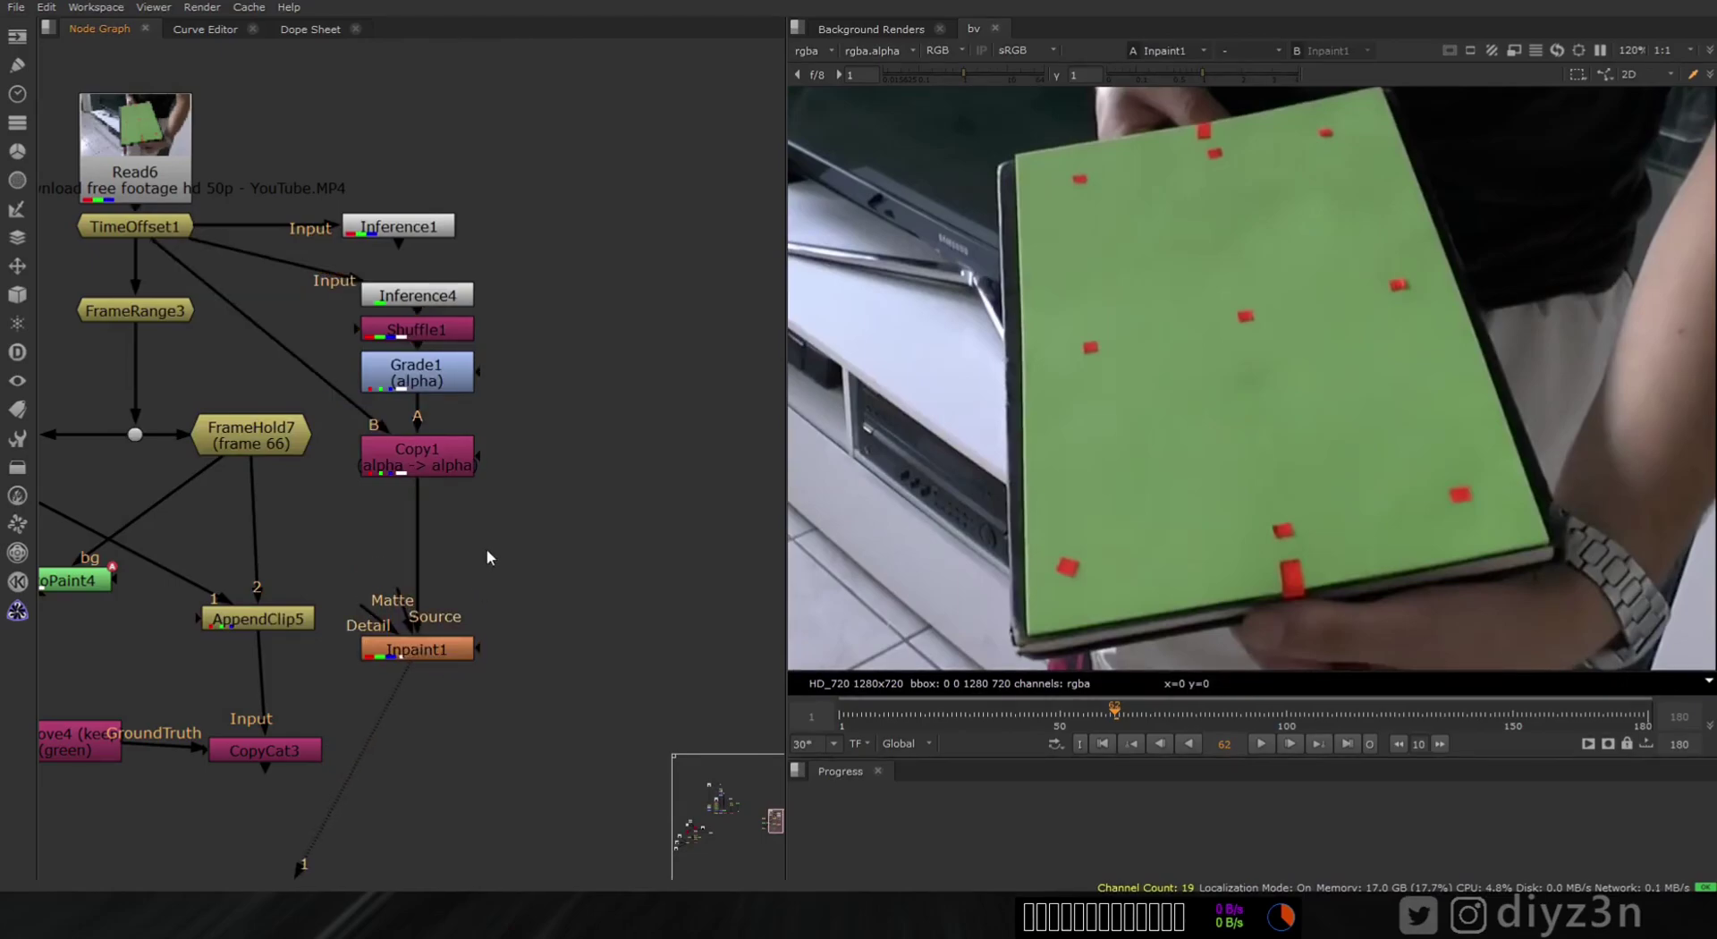
key(g)
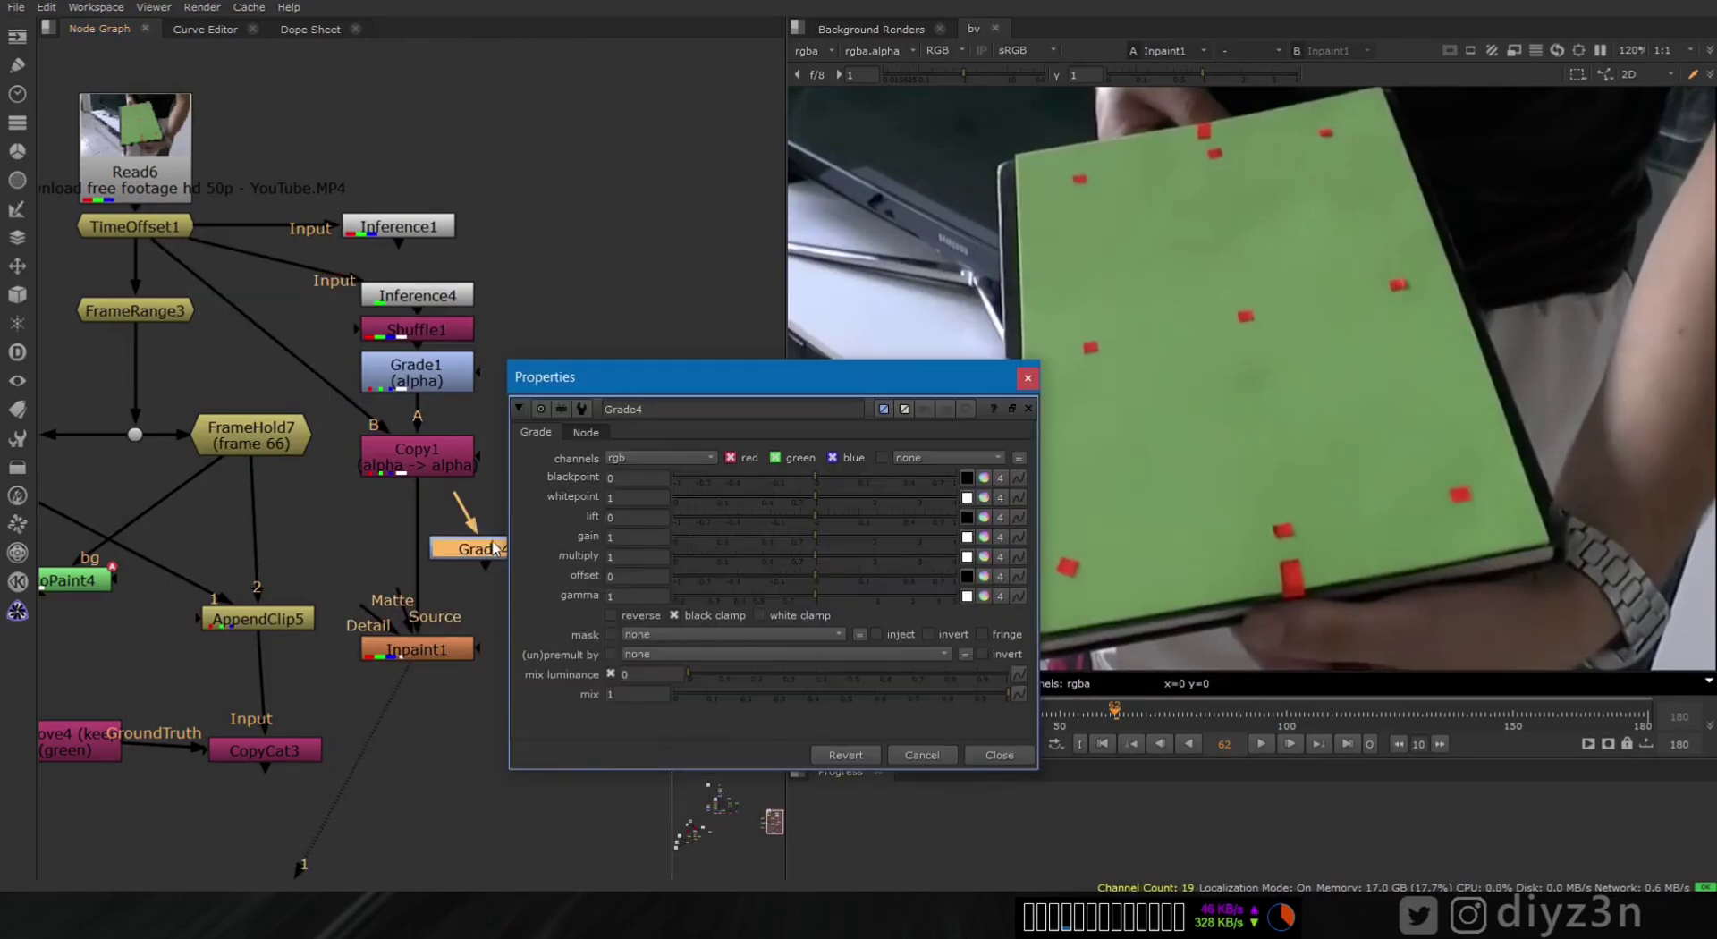
drag(487, 553, 418, 566)
click(669, 456)
click(665, 554)
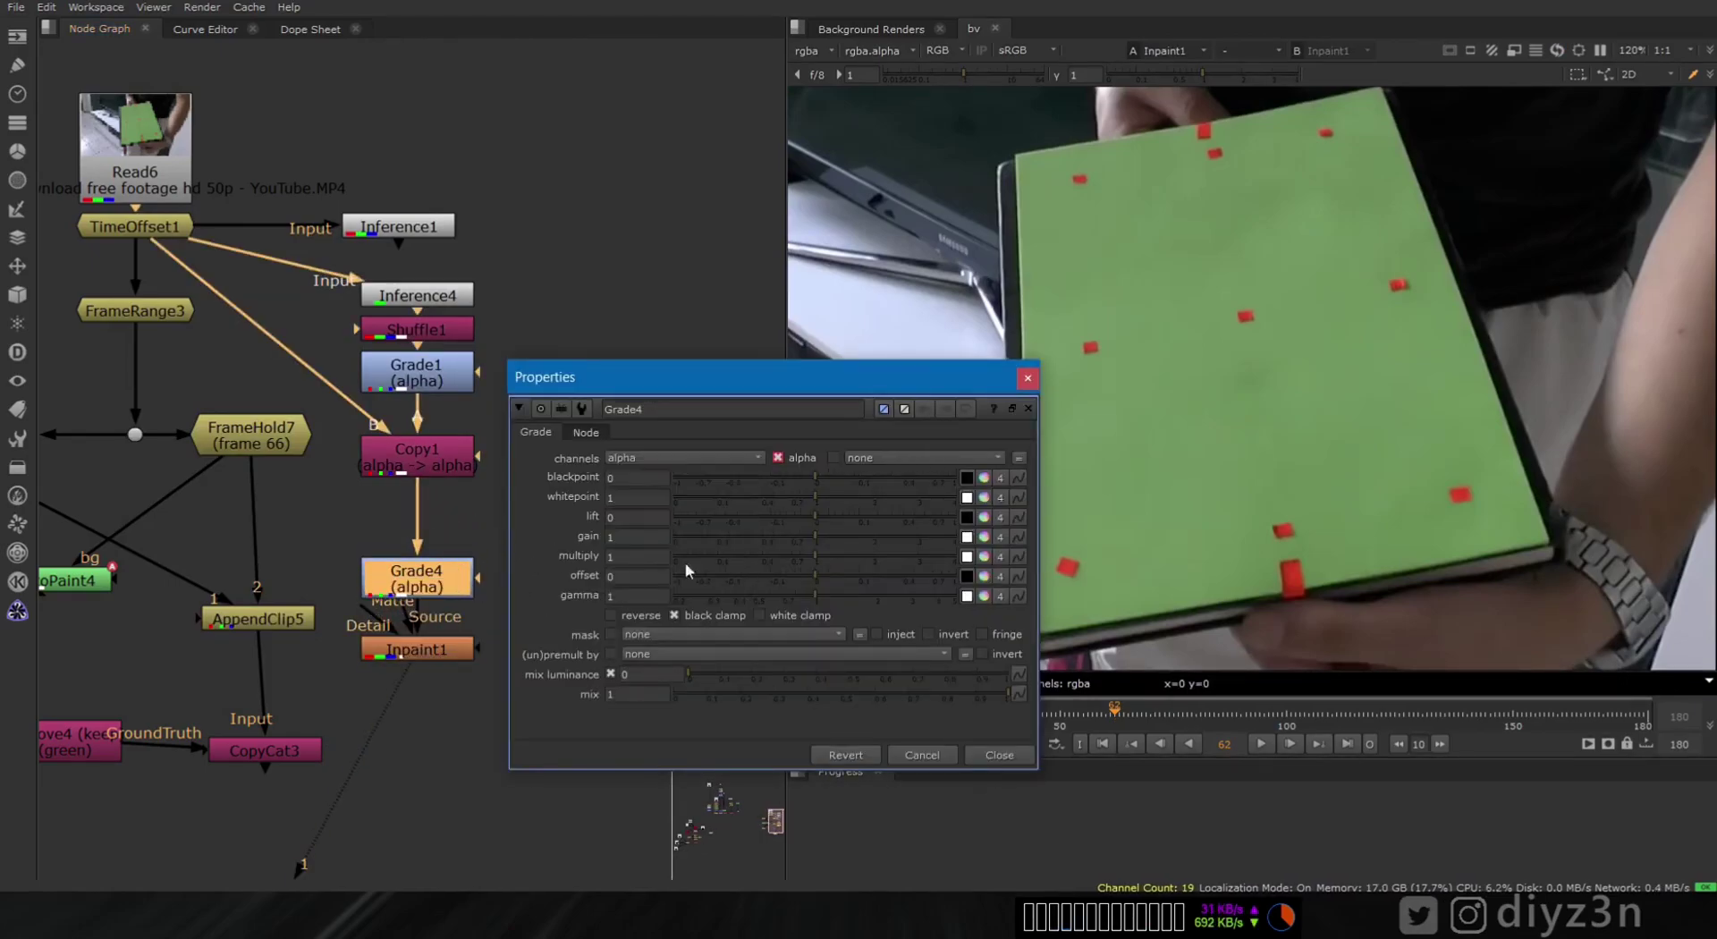
- Lower Grade4's whitepoint to brighten the dot matte so Inpaint1 fills the red dots
drag(812, 501, 689, 501)
key(a)
key(a)
click(999, 755)
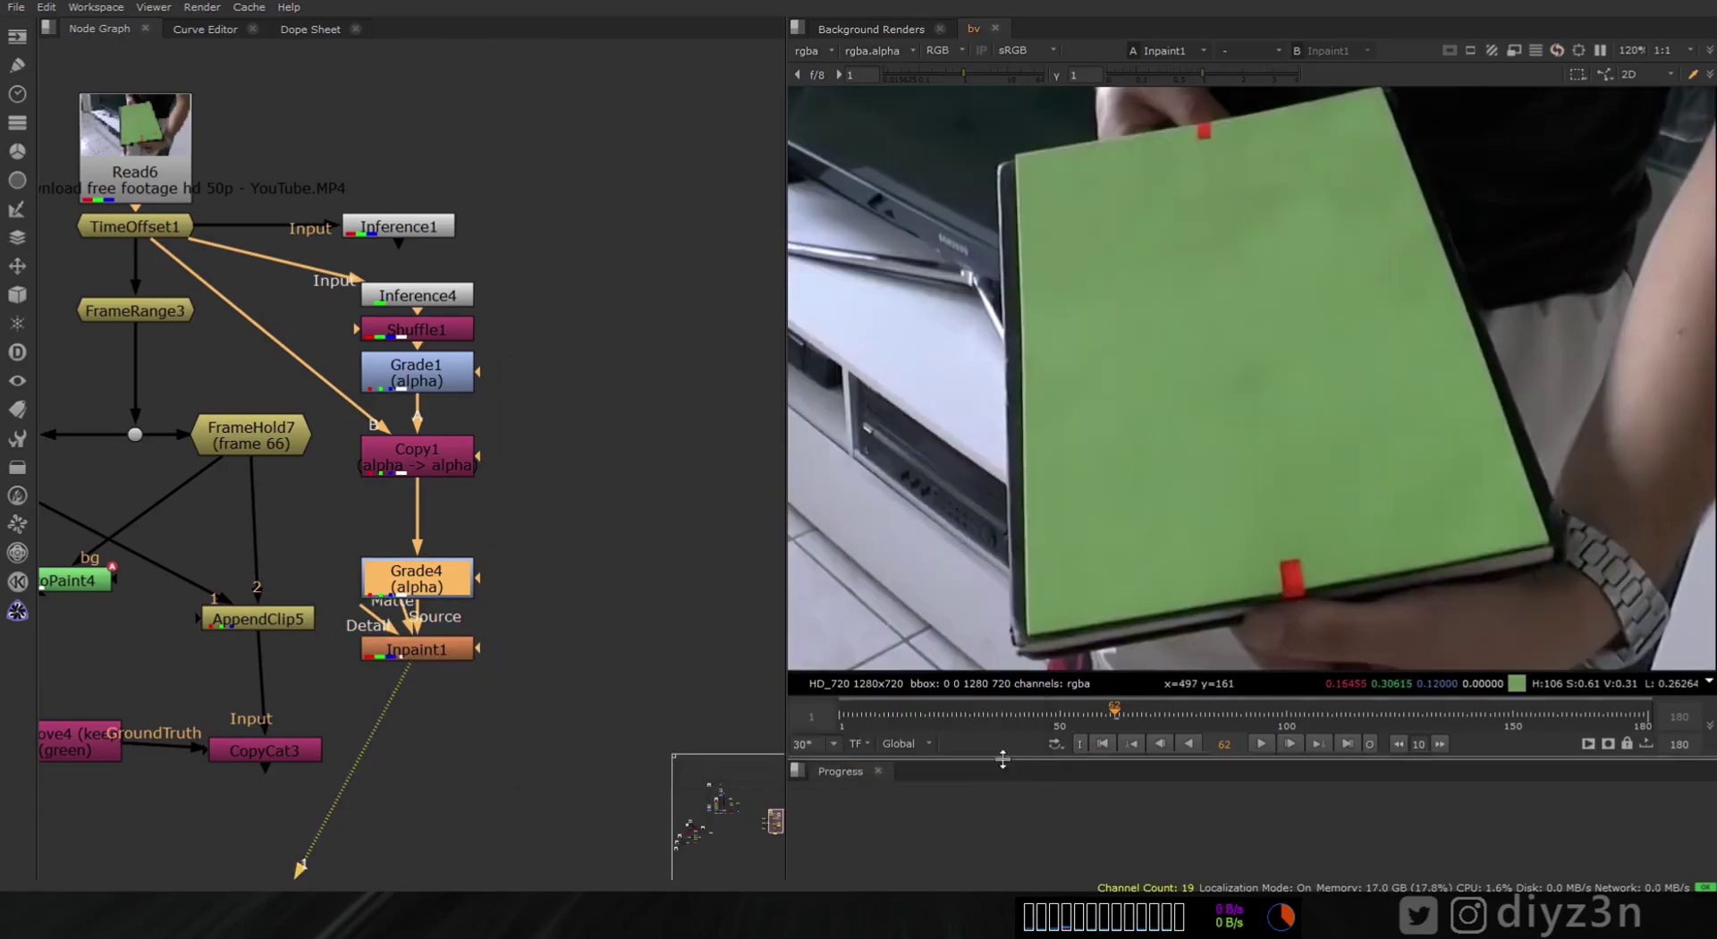
- Play Inpaint1's output from the first frame to review the dot removal, then restart from the beginning
click(1102, 744)
scroll(1163, 487, down, 2)
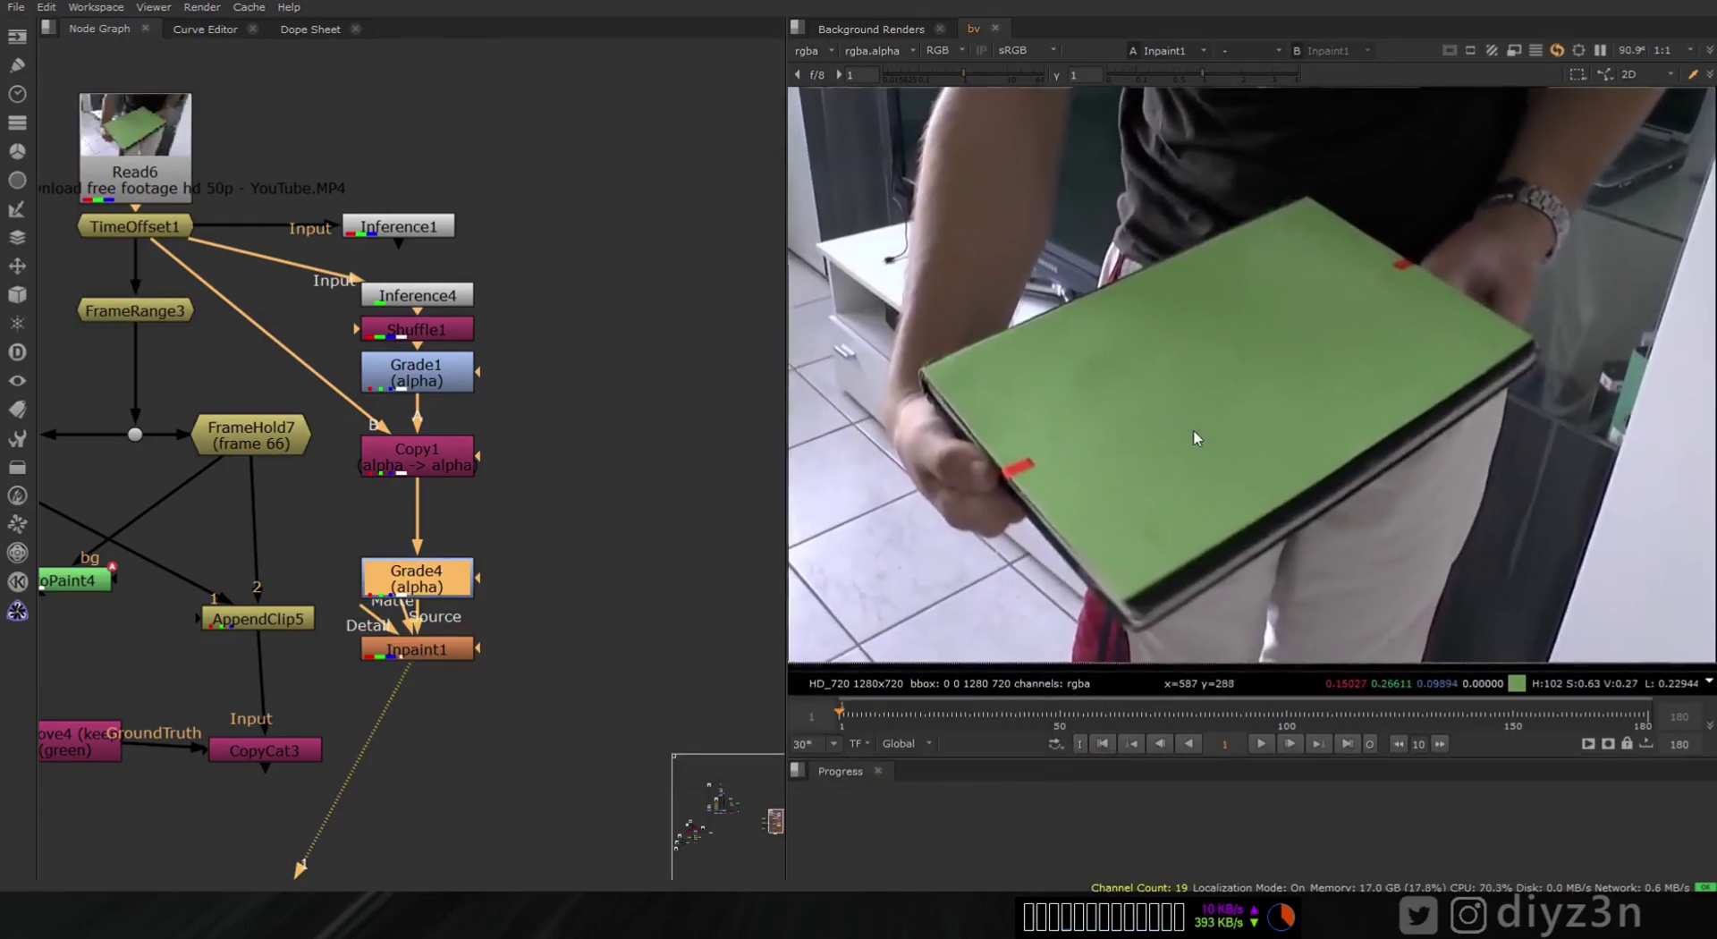
click(1261, 746)
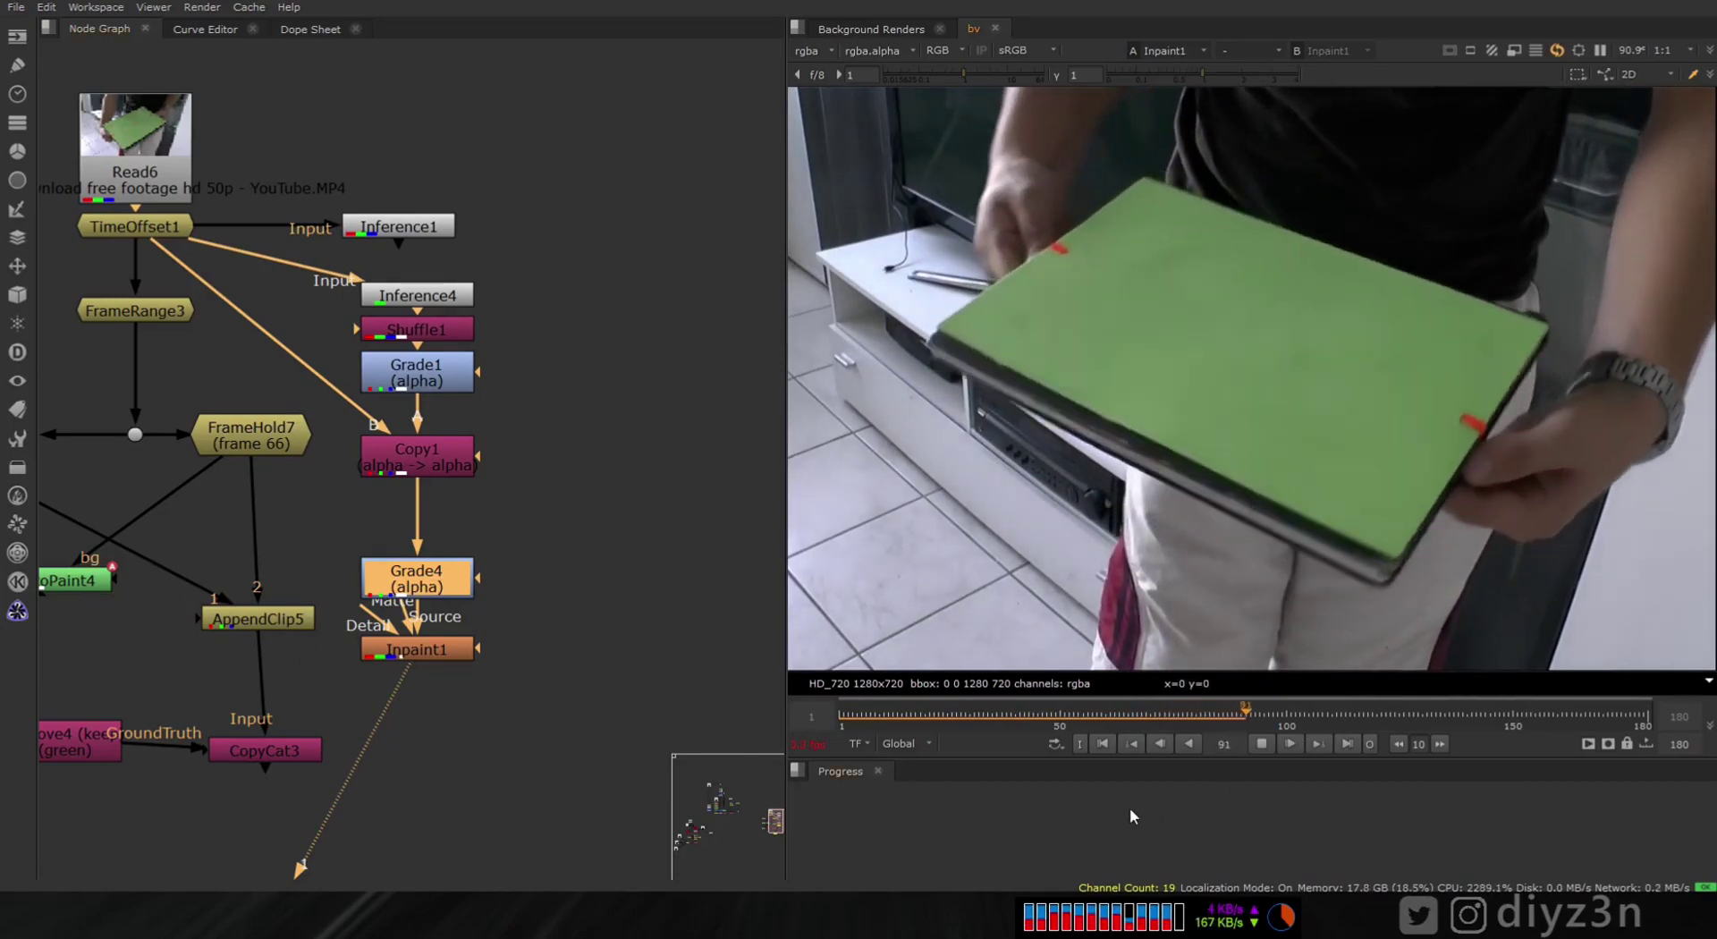
click(1100, 744)
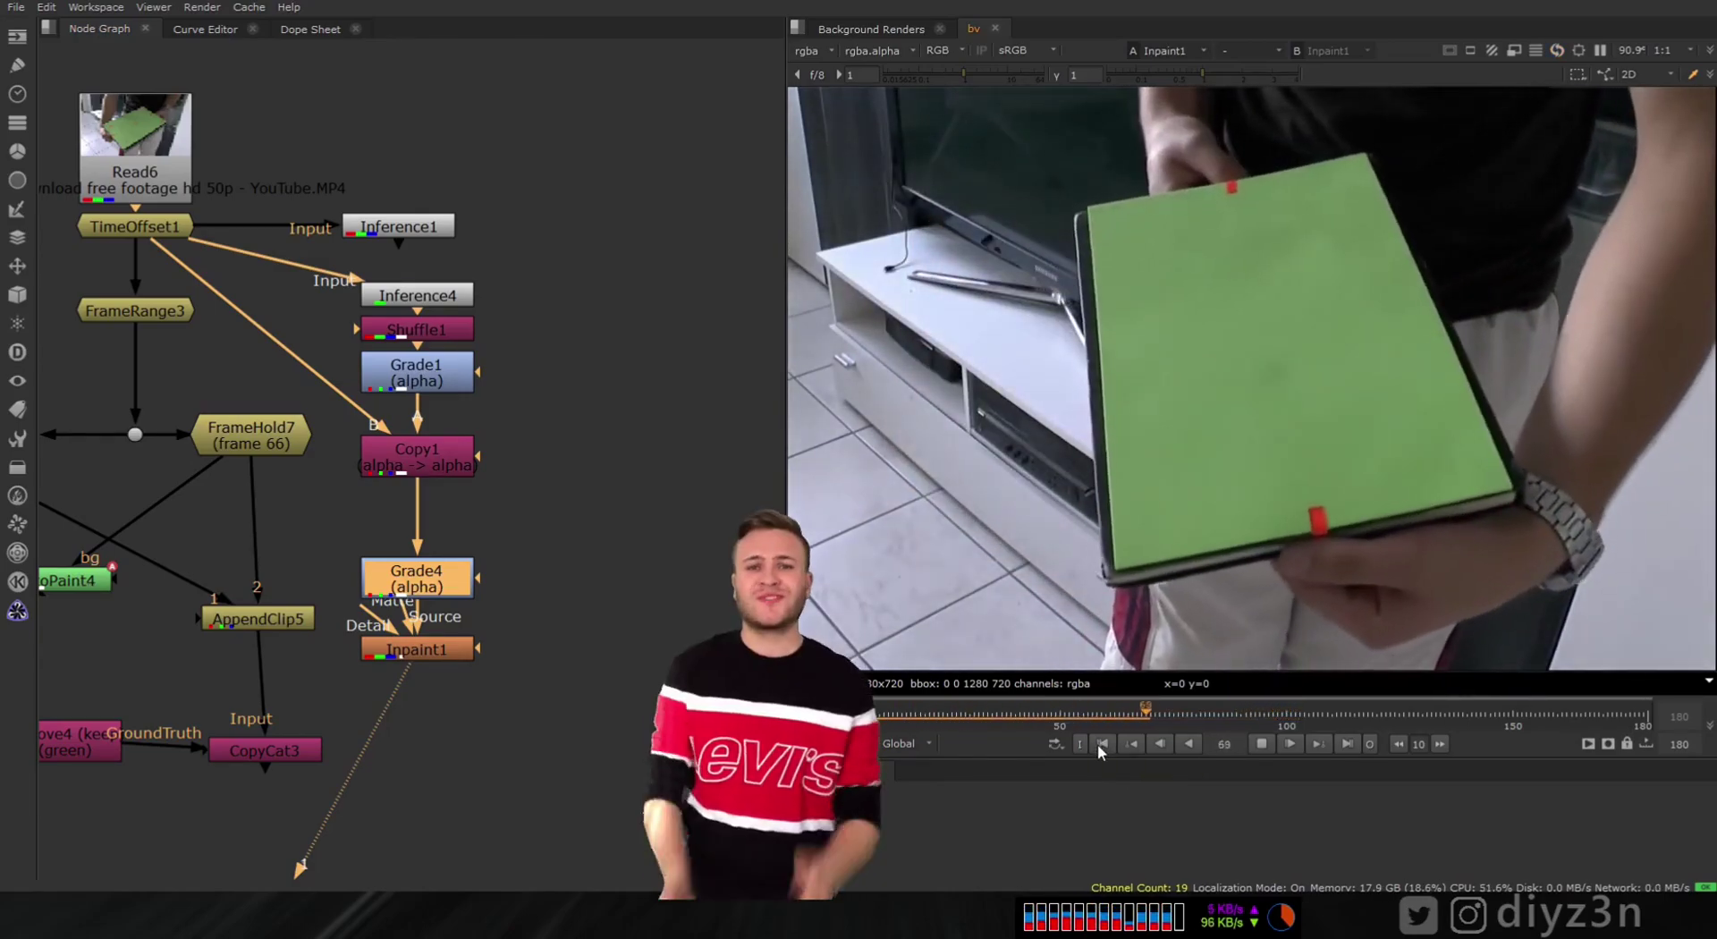
- Replay Inpaint1's output from the first frame and stop the playback
click(1100, 744)
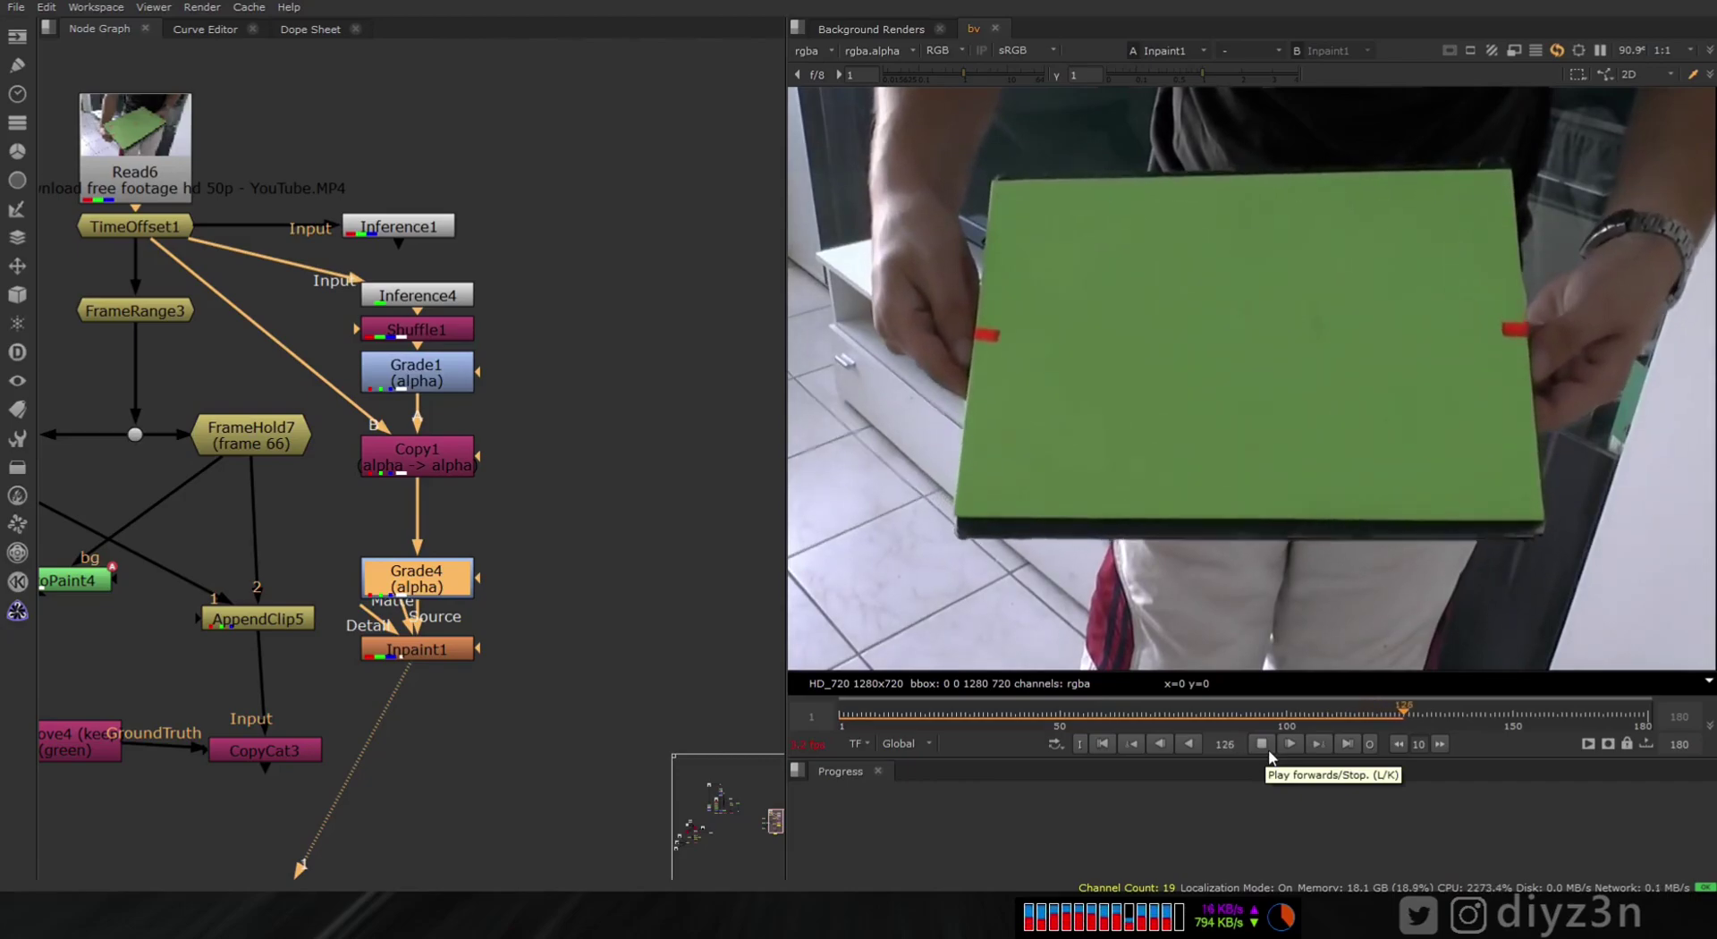
click(1262, 744)
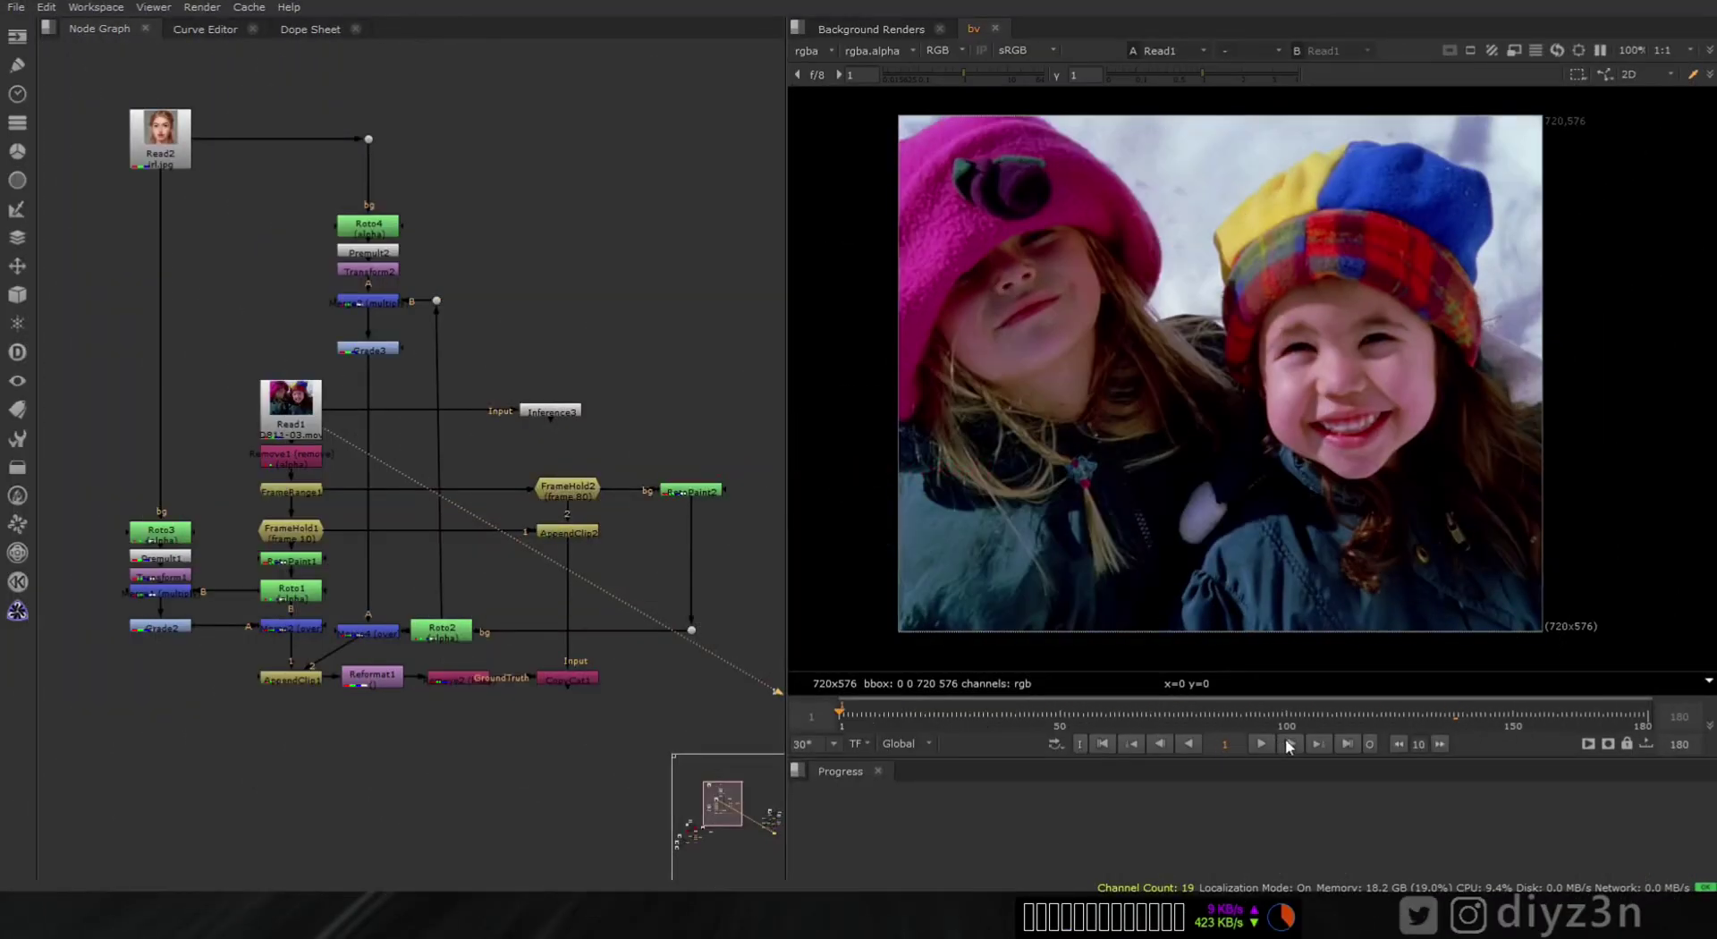
- Play and scrub the Read1 clip of the two girls and view the Read2 portrait that supplies the replacement eyes
click(1270, 743)
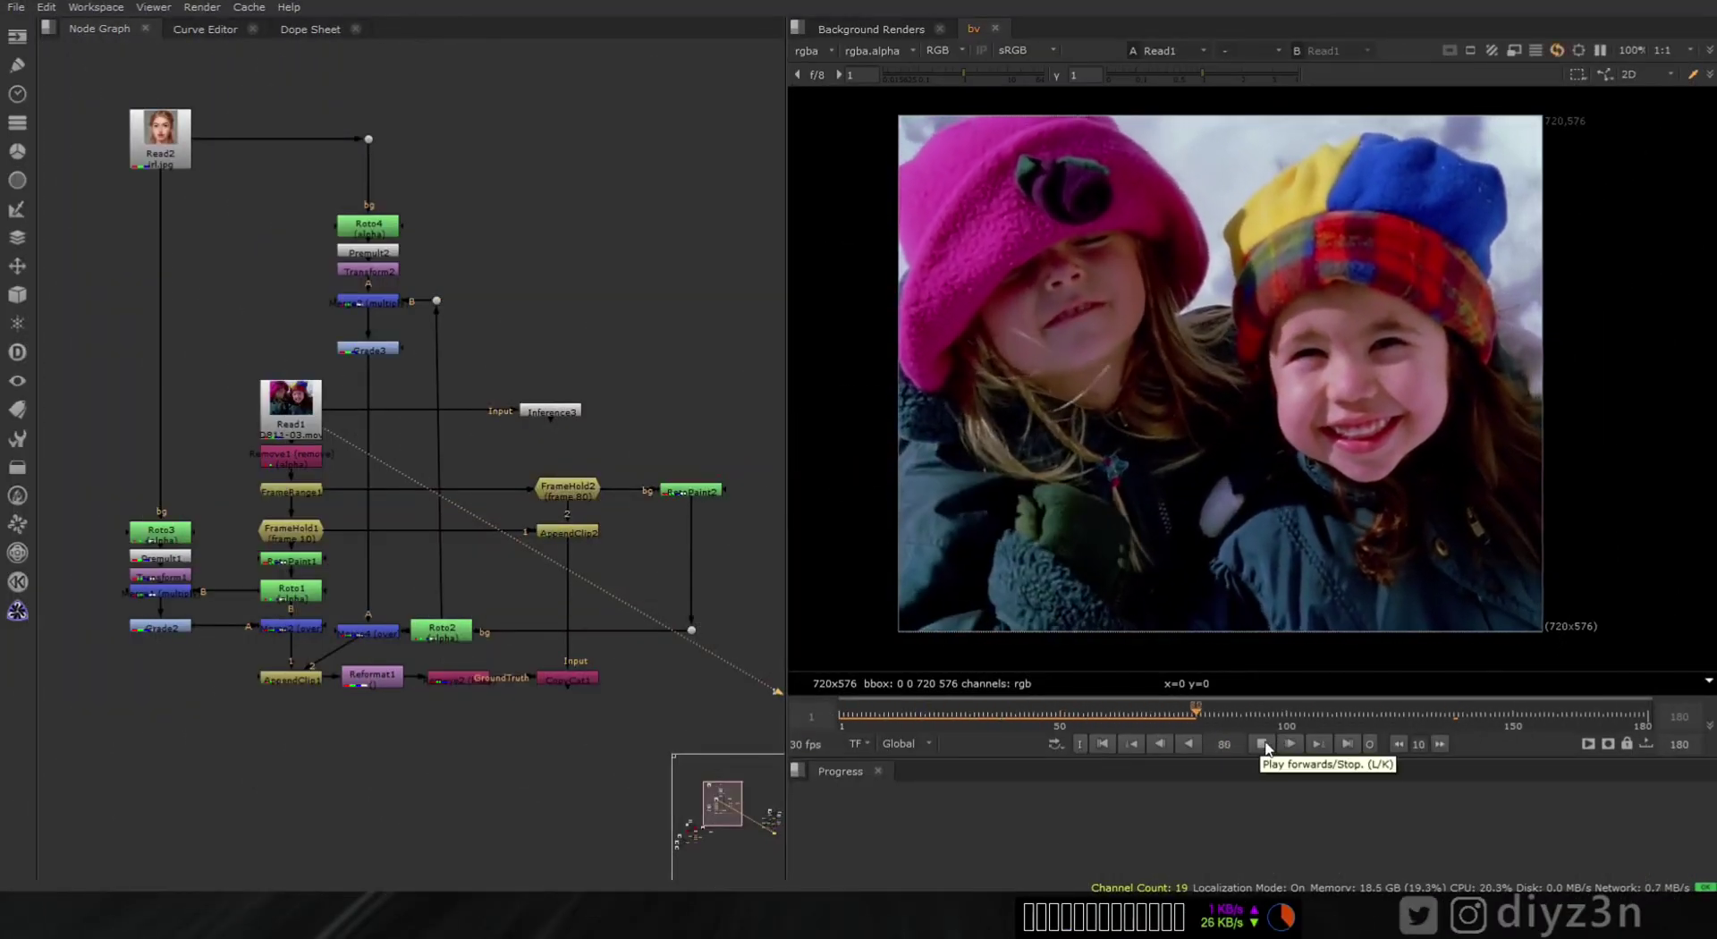
click(1265, 740)
drag(1302, 721, 1313, 721)
click(160, 143)
key(1)
key(1)
click(987, 735)
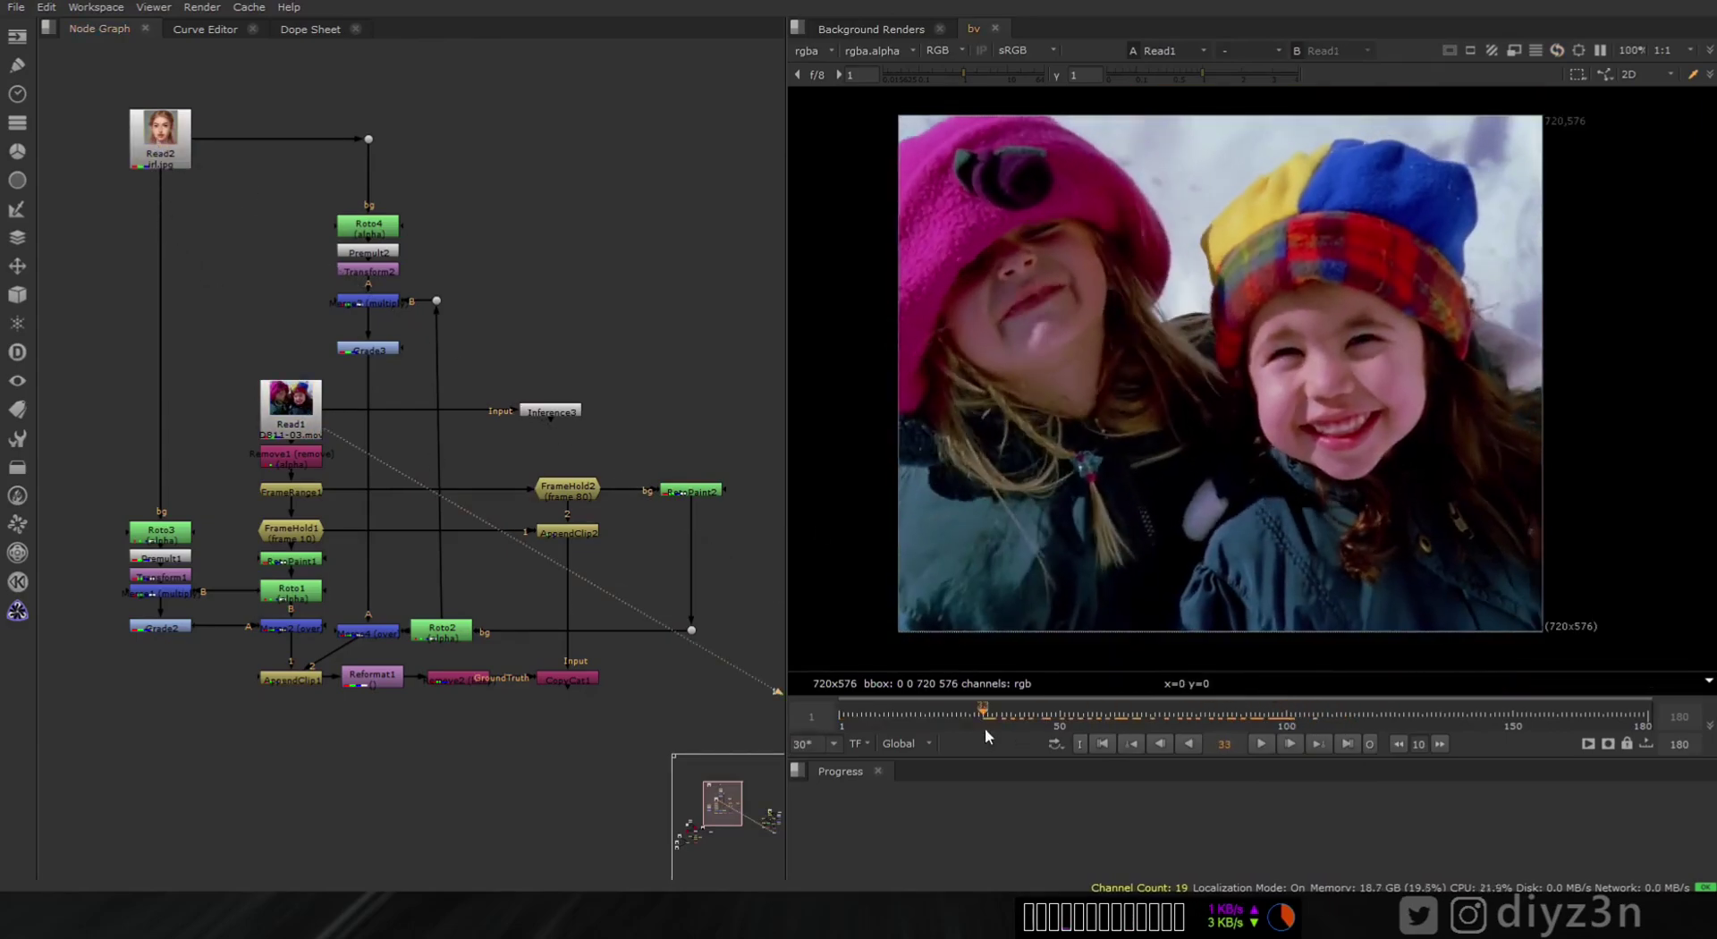
drag(985, 730, 1128, 727)
- Check Remove1's settings below Read1 and view FrameRange1's output
scroll(368, 458, up, 3)
middle_drag(367, 458, 432, 333)
drag(388, 263, 347, 326)
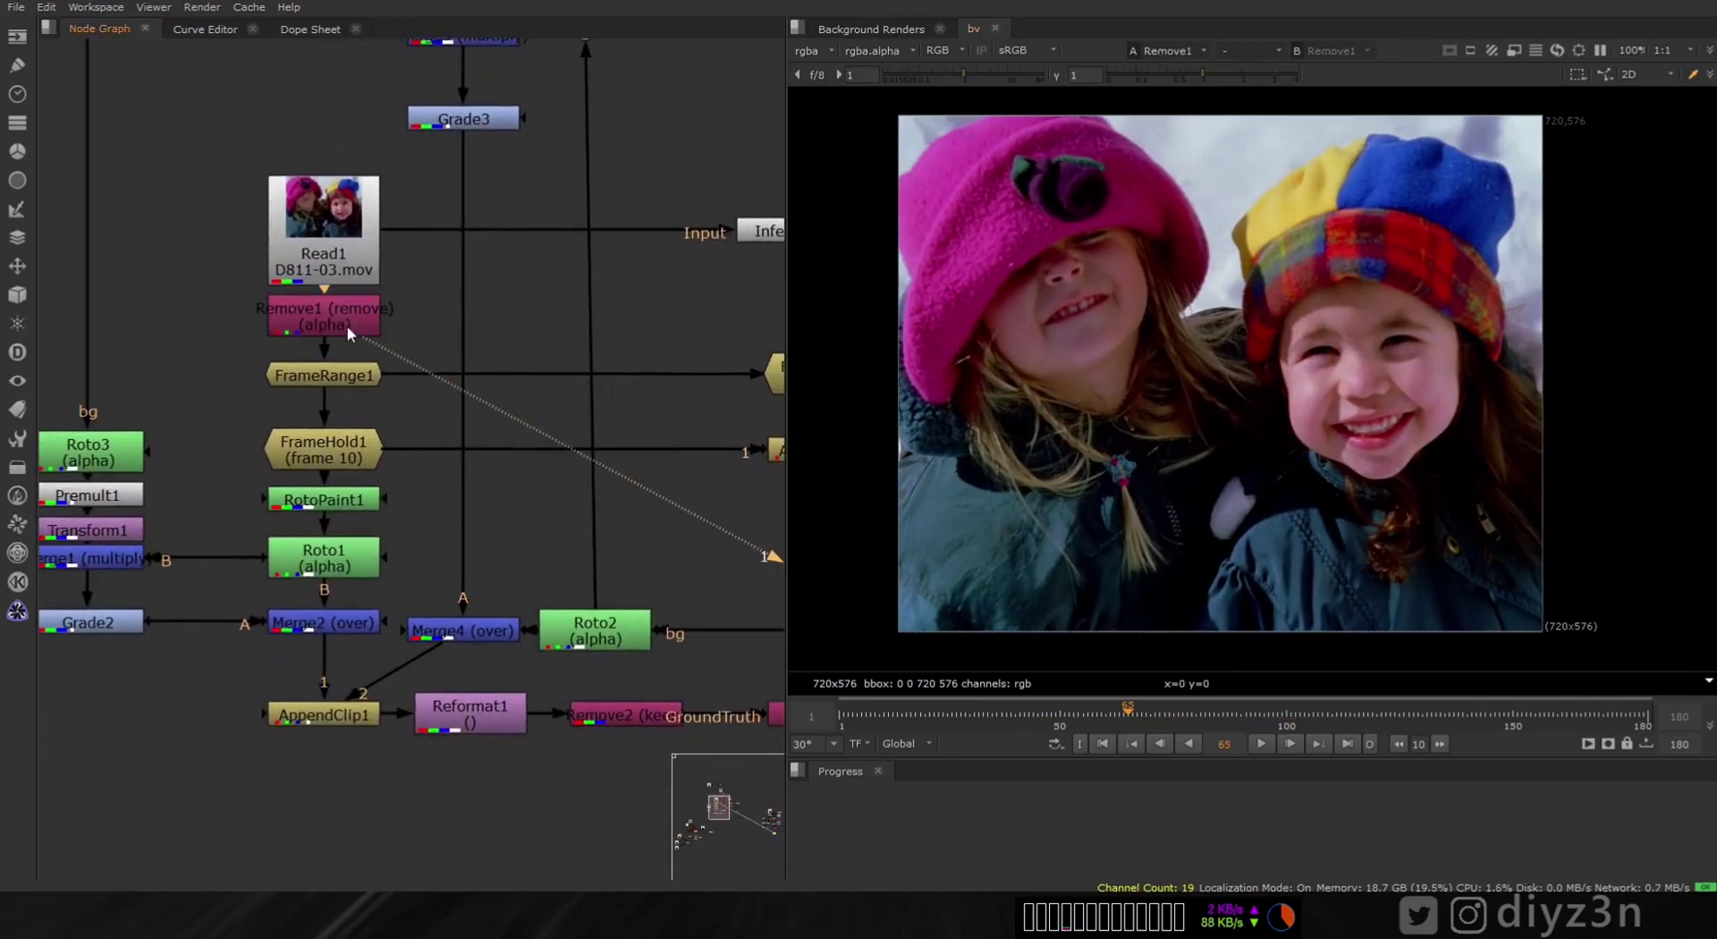
double_click(347, 325)
click(889, 456)
click(332, 375)
key(1)
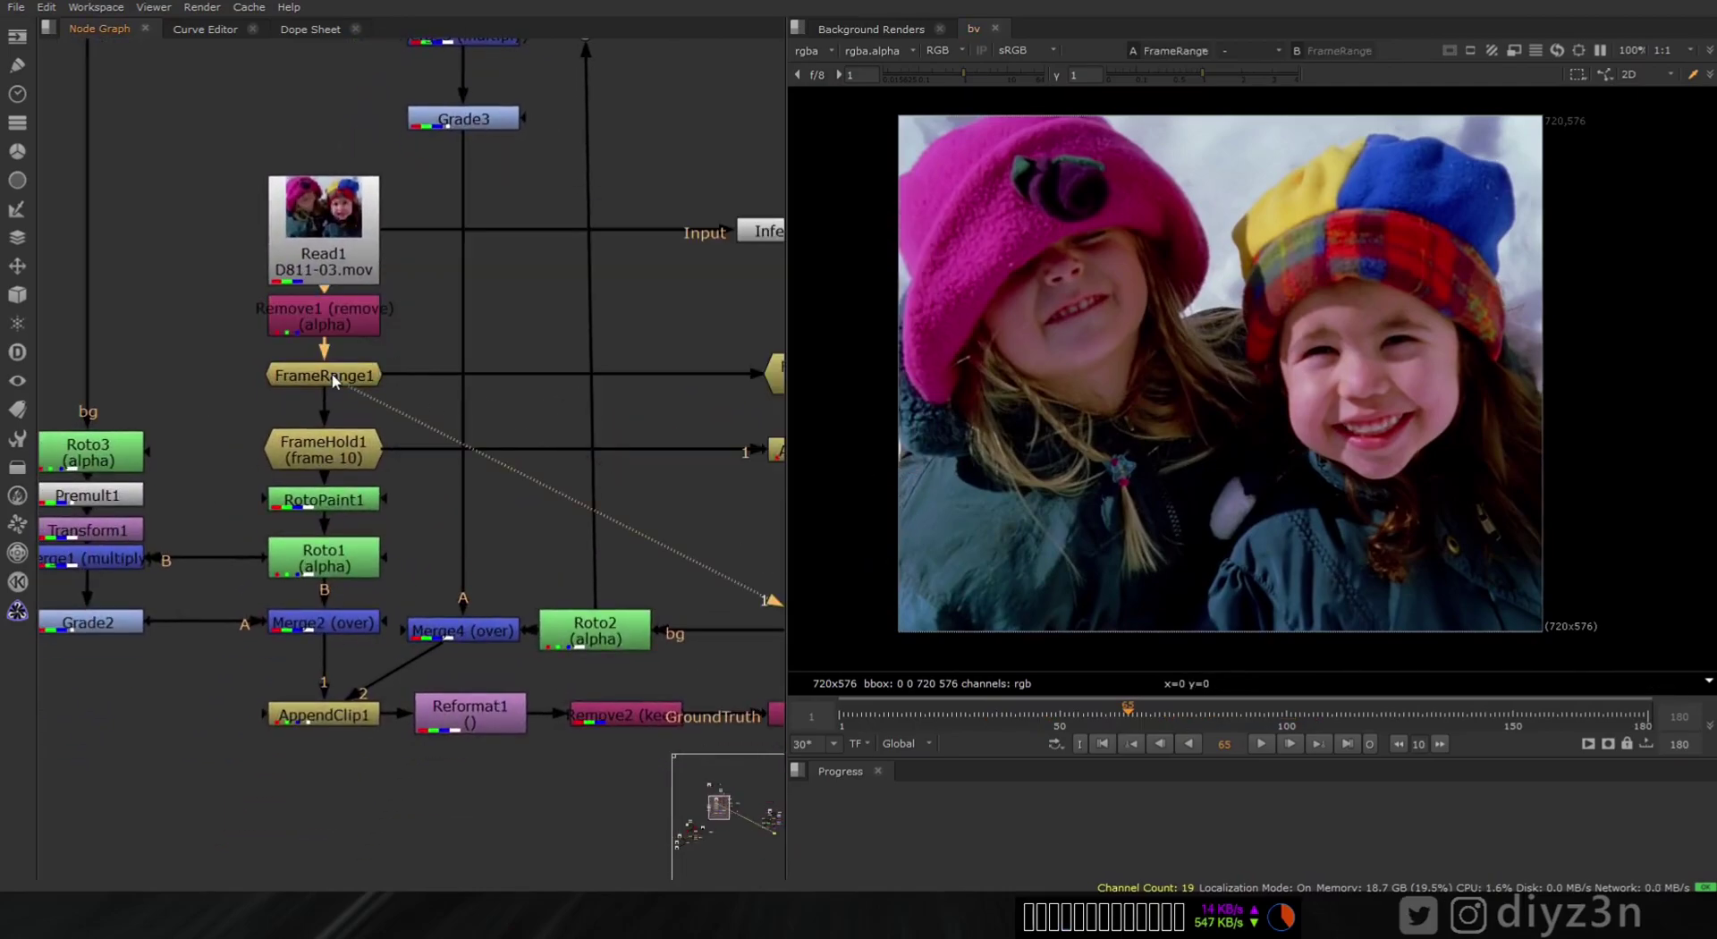
- Compare the two held training frames by viewing FrameHold2 (frame 80) and FrameHold1 (frame 10)
middle_drag(463, 381, 256, 368)
click(630, 363)
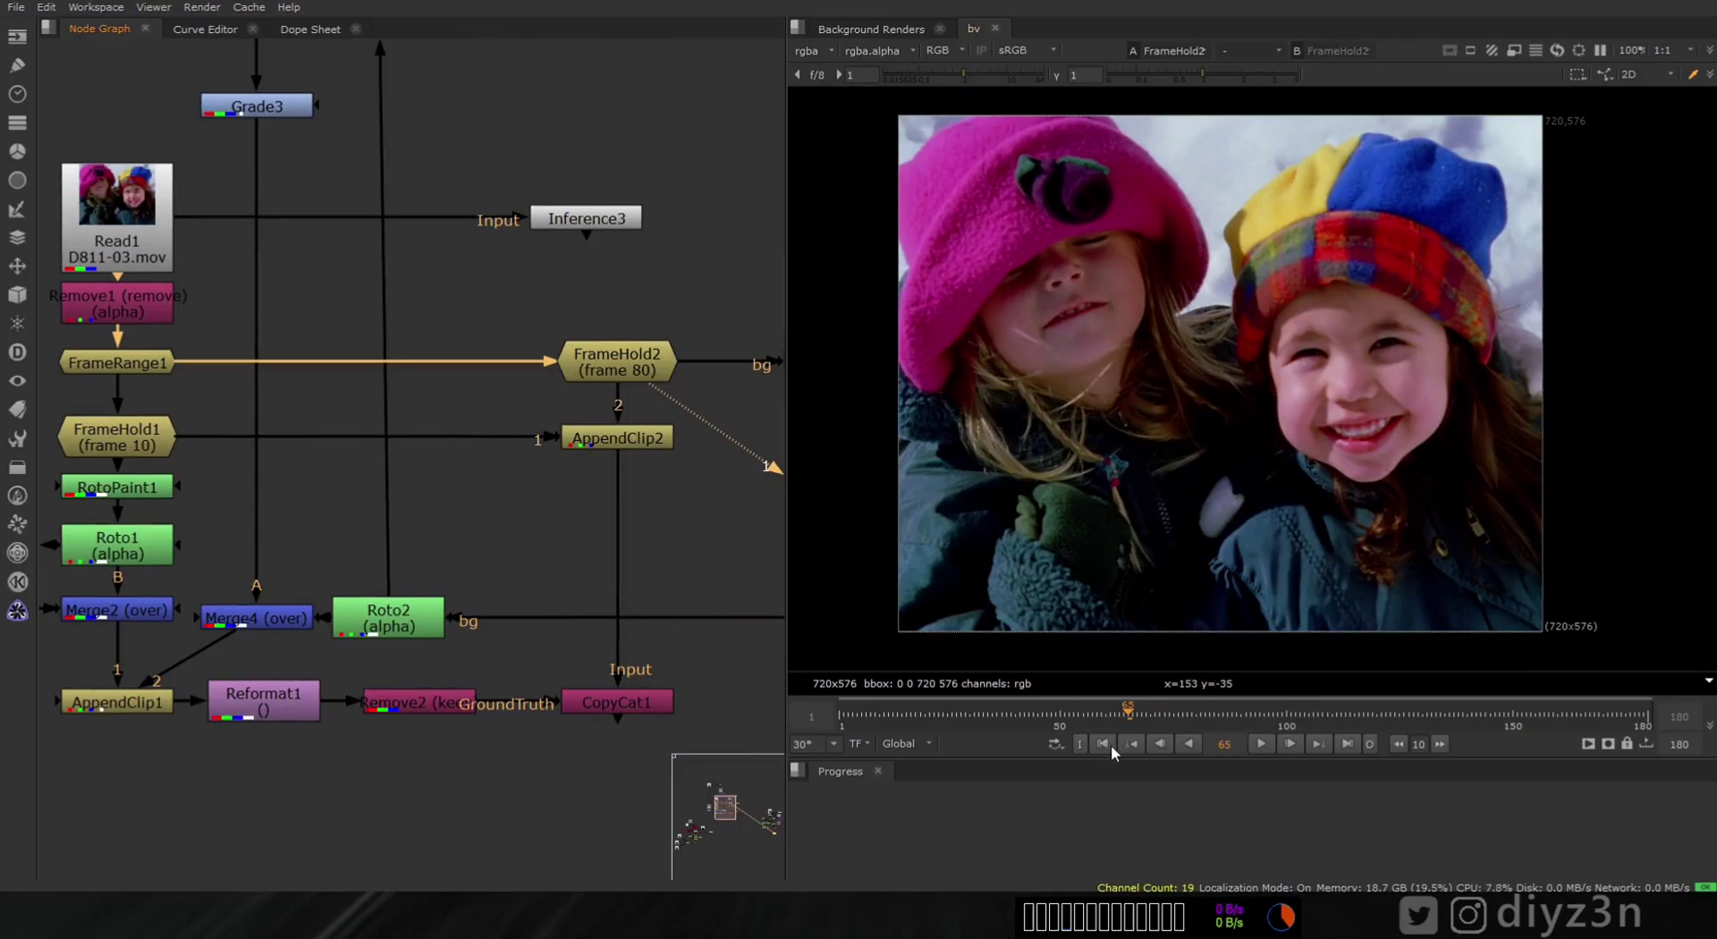
middle_drag(590, 482, 692, 463)
click(242, 424)
key(1)
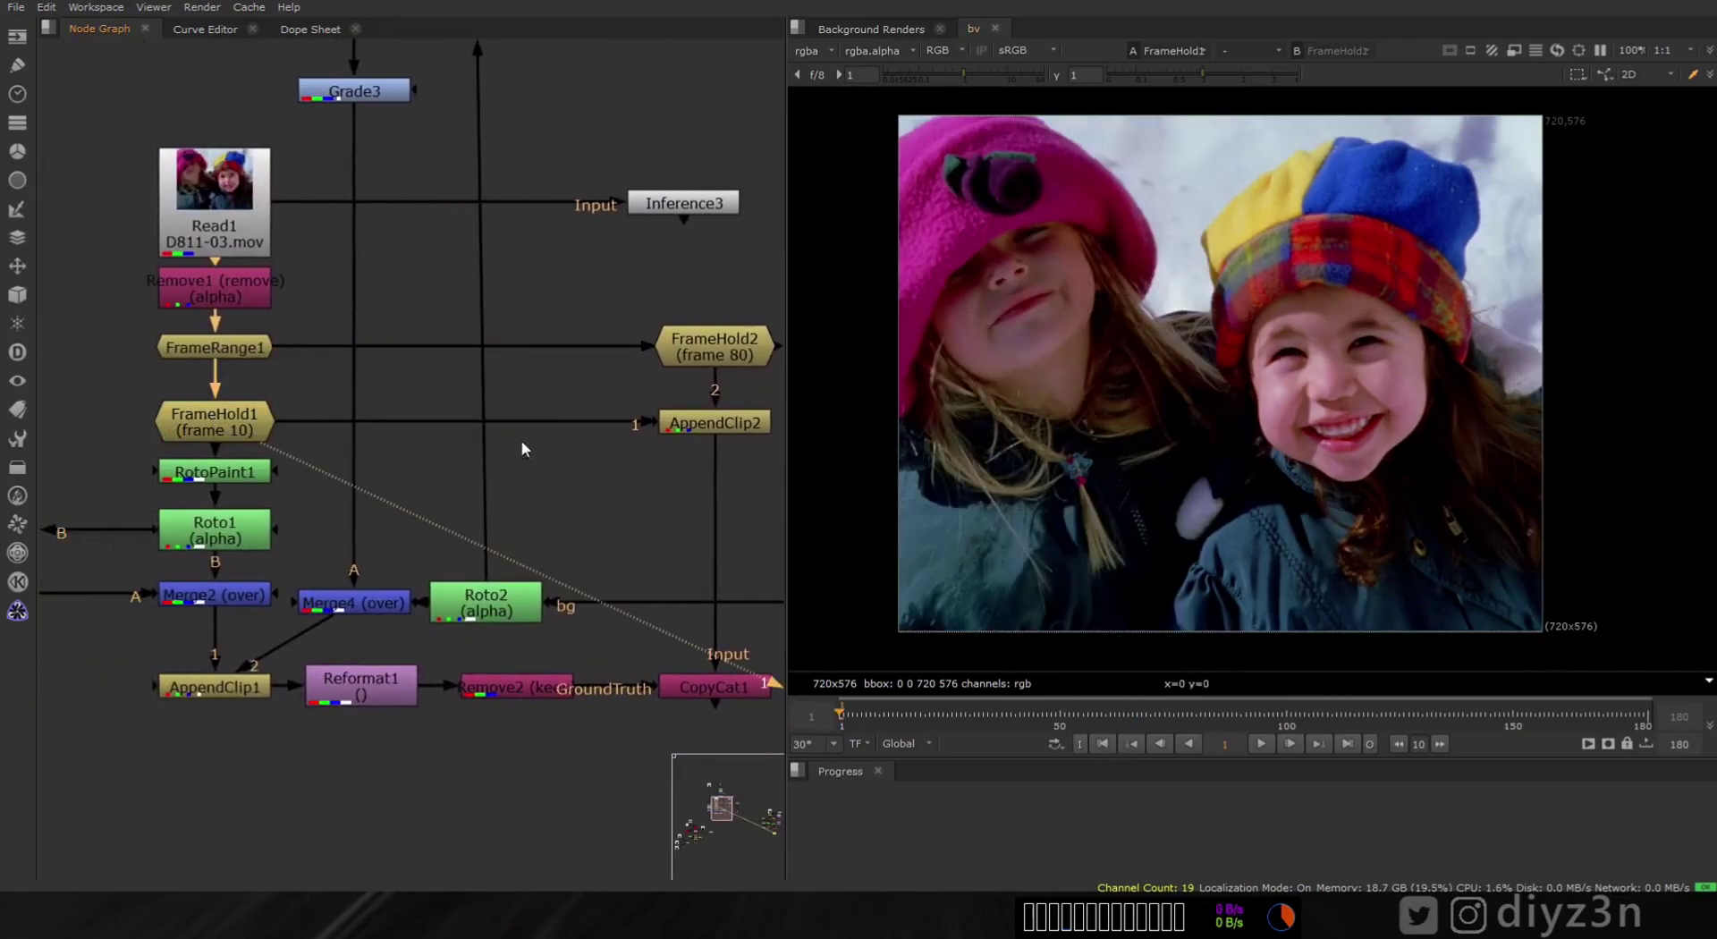
click(680, 354)
key(1)
click(261, 428)
key(1)
- View RotoPaint1's painted-out eyes on the held frame, followed by the Read2 source portrait
middle_drag(257, 445, 488, 403)
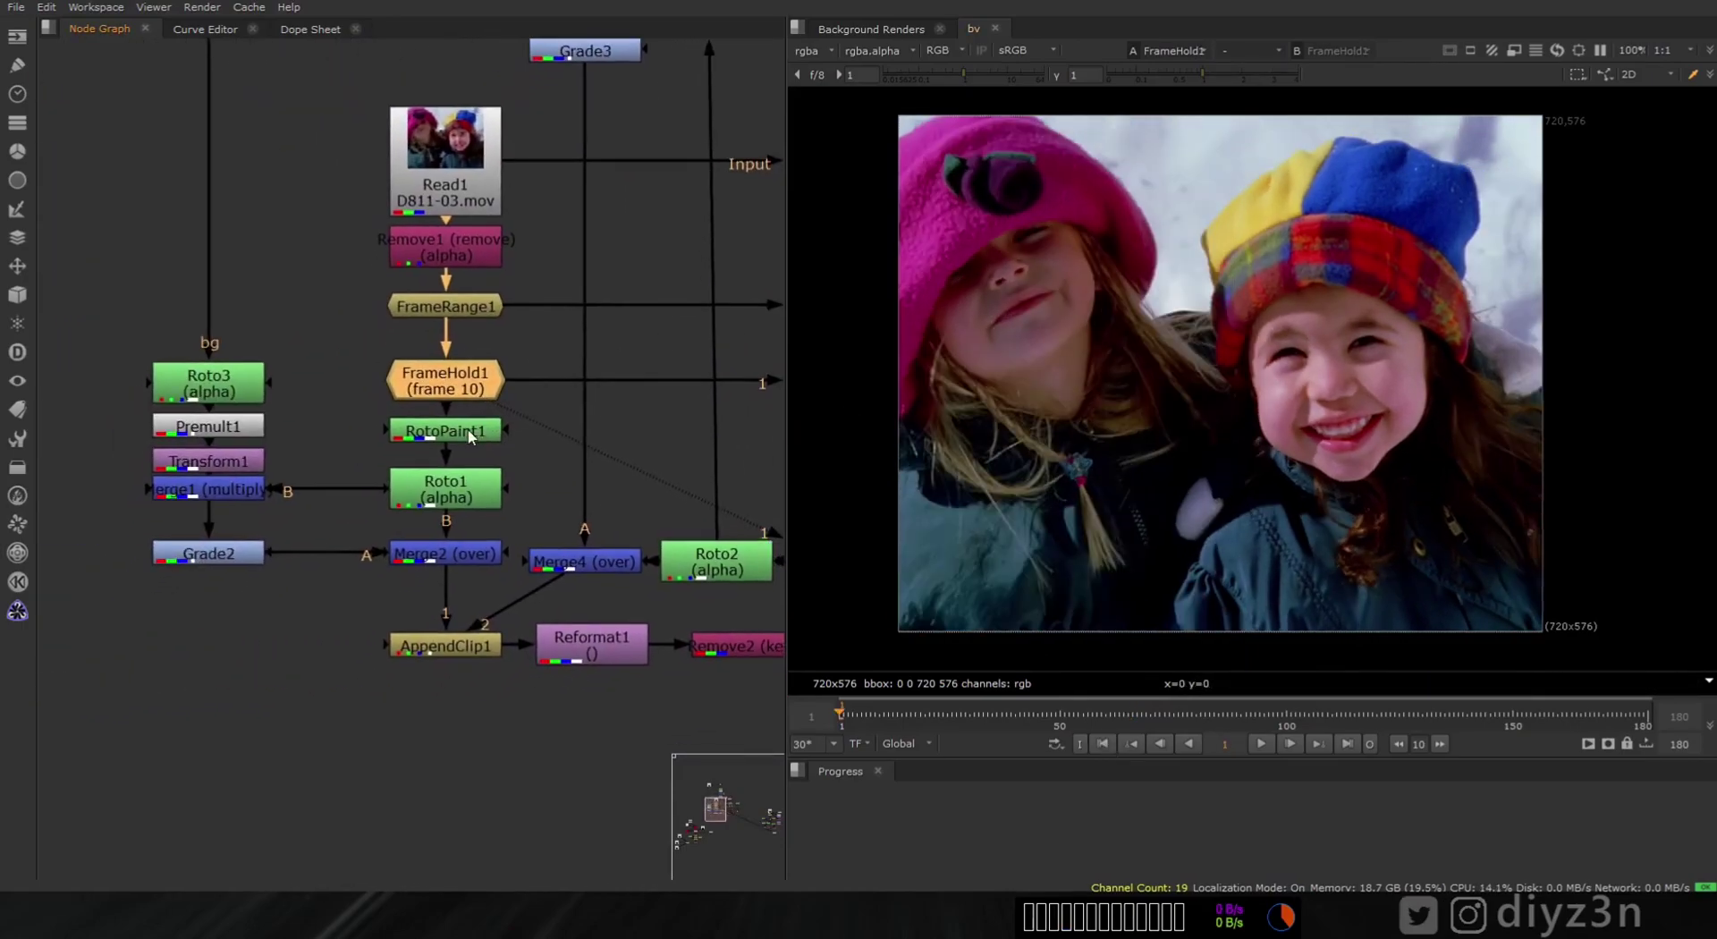
click(454, 437)
key(1)
middle_drag(428, 344, 485, 646)
middle_drag(373, 280, 383, 483)
click(278, 216)
key(1)
- Examine Roto3's RGB and alpha, and follow the cut-out eyes through Premult1 and Transform1
middle_drag(344, 724, 356, 243)
click(318, 423)
key(1)
key(a)
key(a)
key(a)
key(a)
click(286, 447)
key(1)
click(279, 487)
key(1)
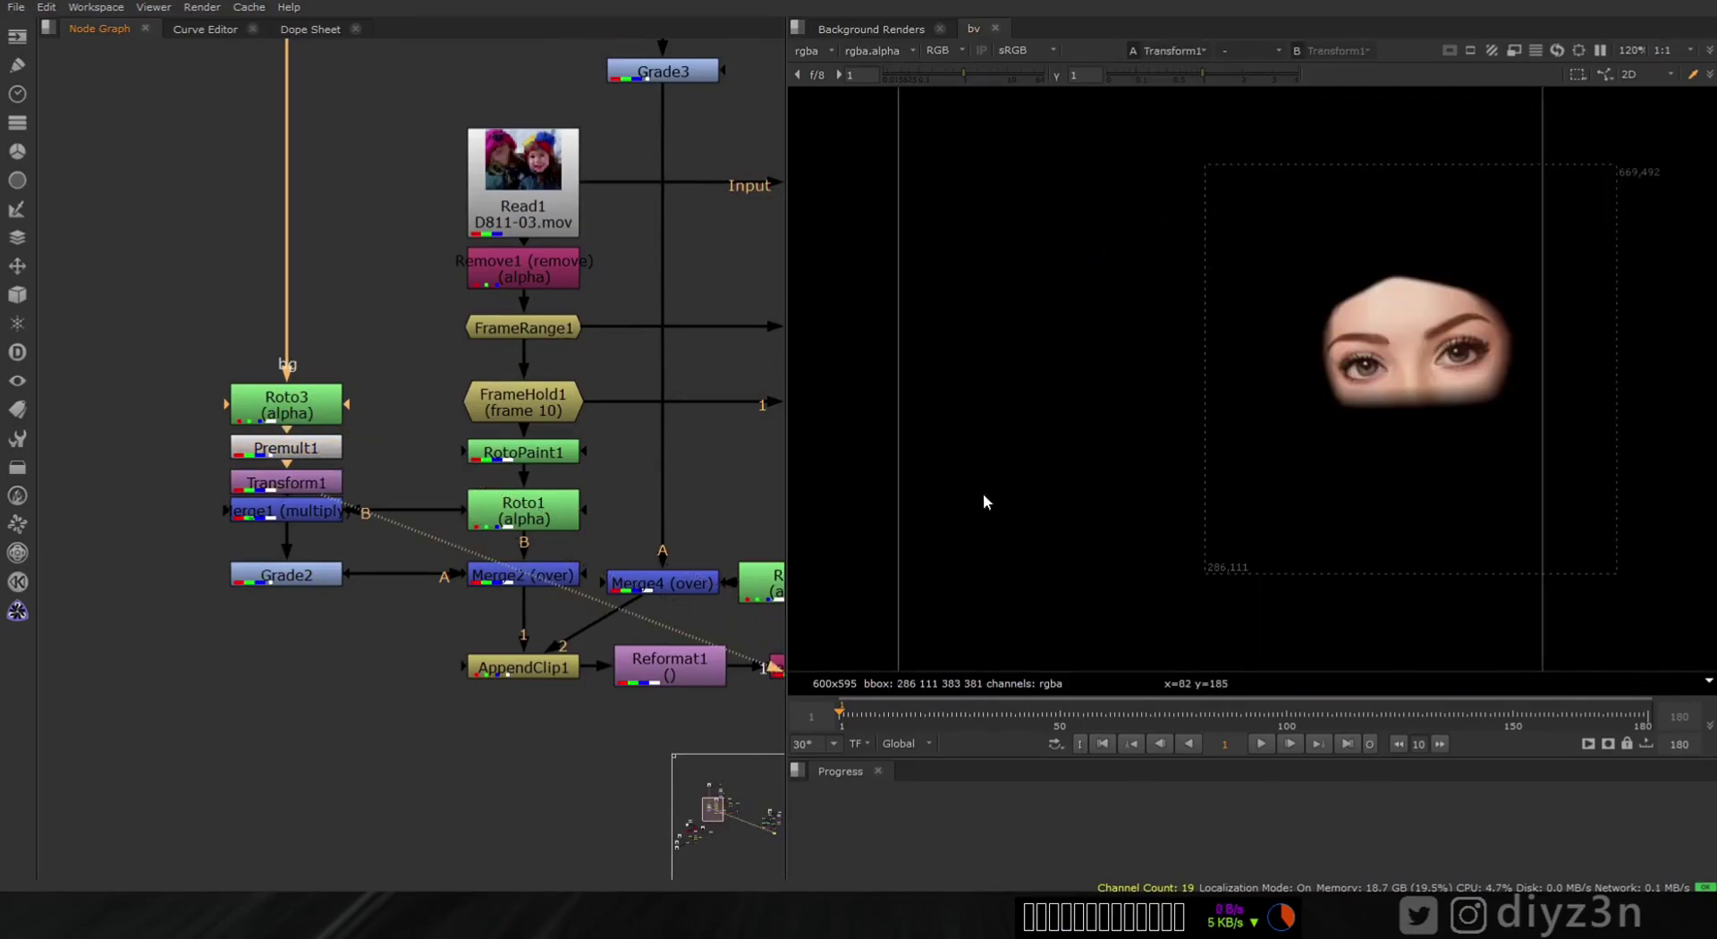
- Compare Merge1's multiply result with Roto1's output on the painted face
click(320, 513)
key(1)
click(535, 508)
key(1)
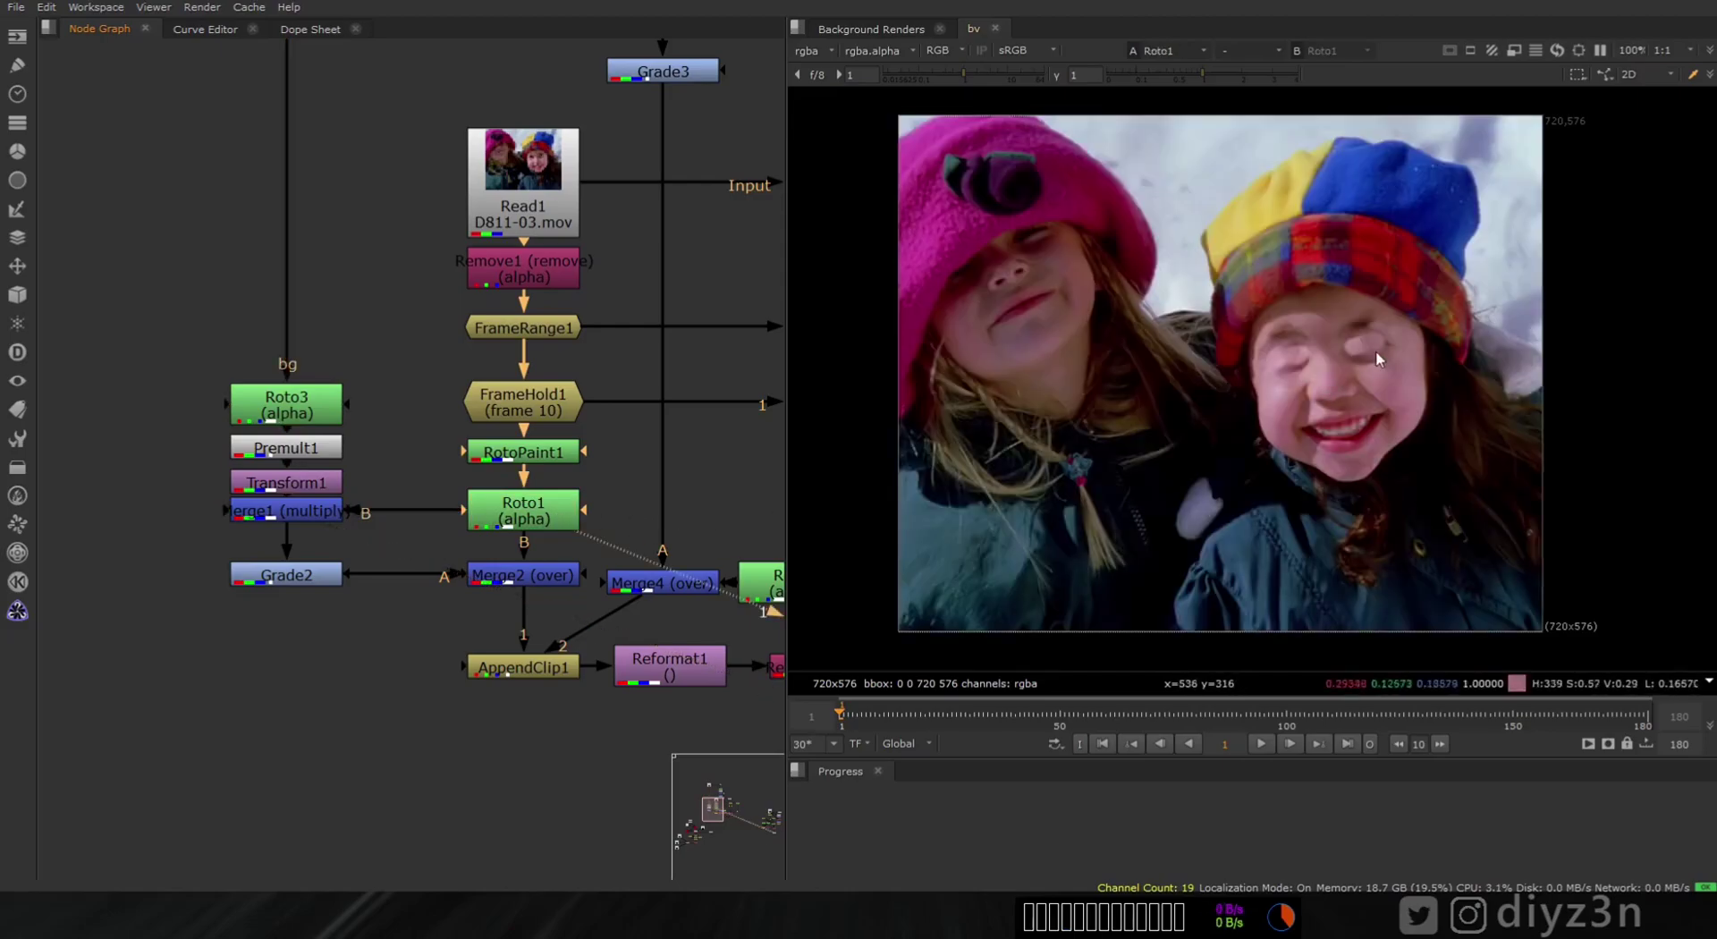
click(285, 506)
key(1)
click(673, 502)
key(2)
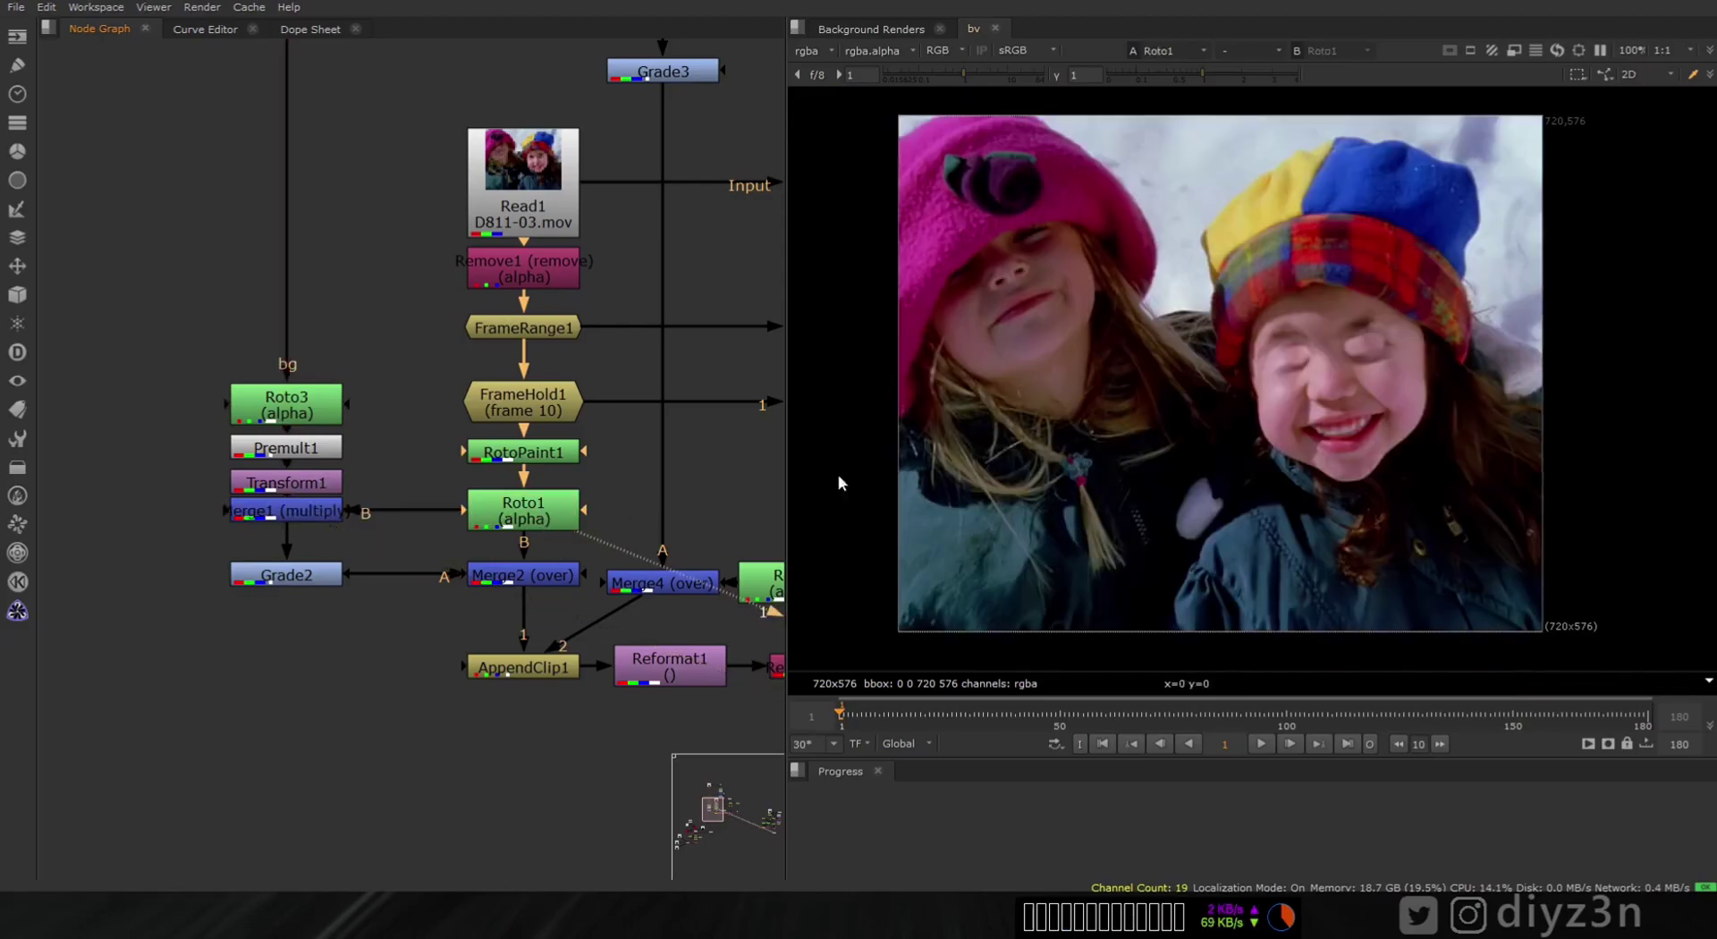
click(336, 516)
key(1)
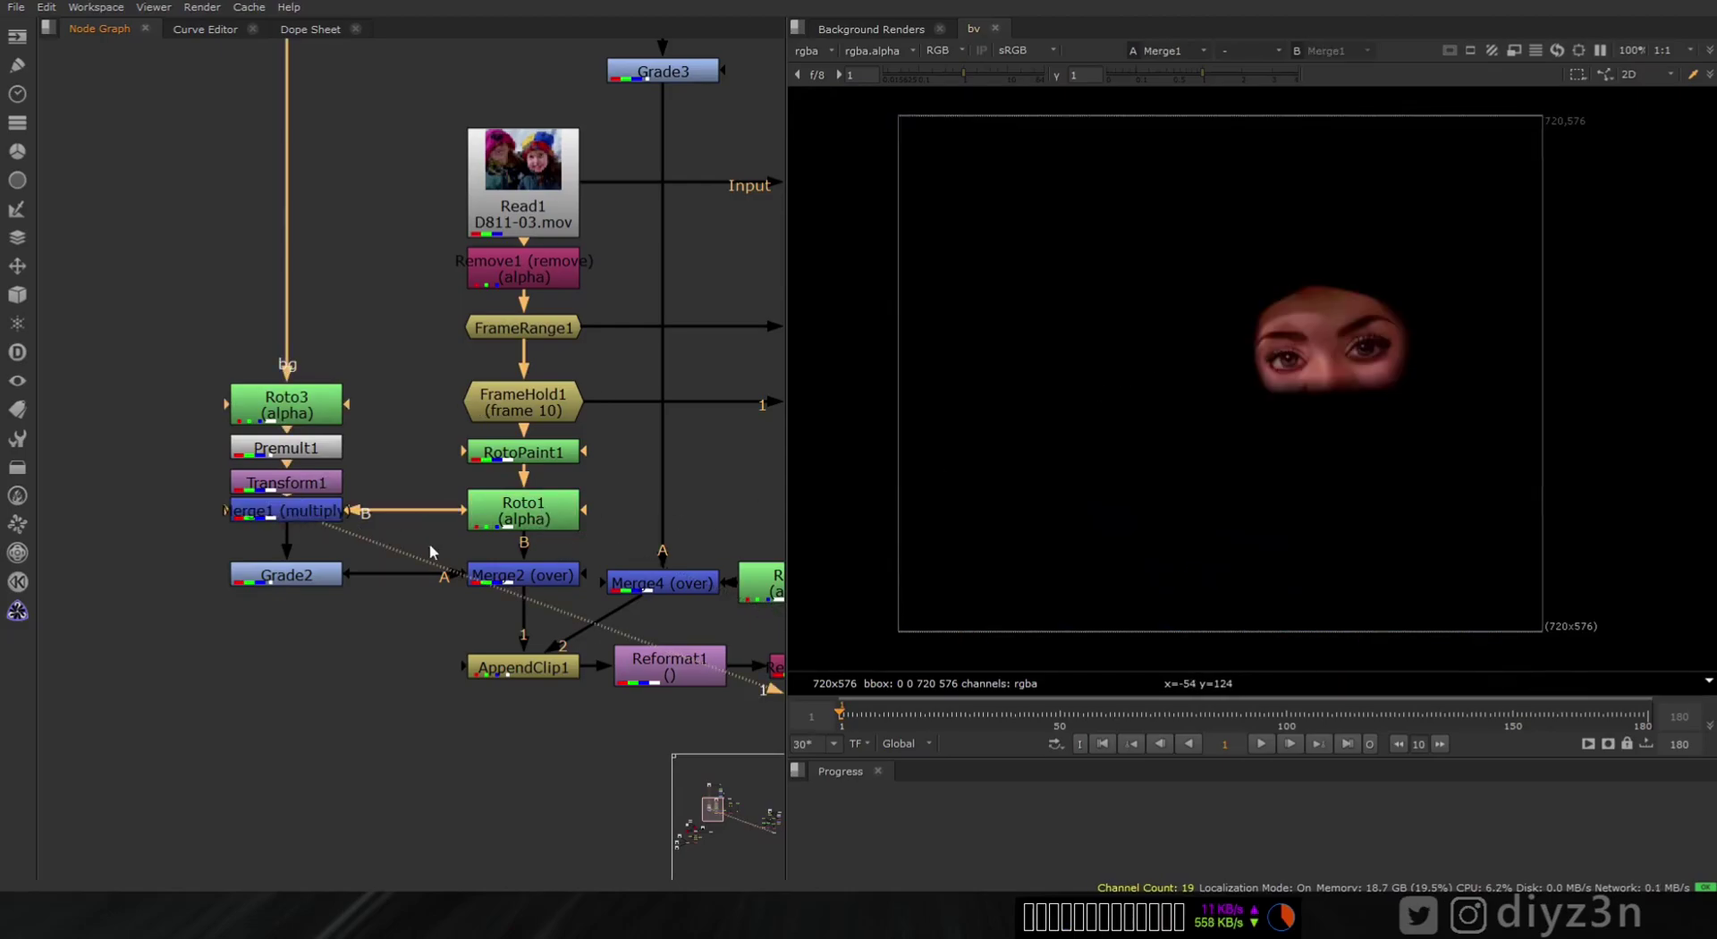
- View Grade2's colour correction of the multiplied eyes and examine its grade settings
click(531, 507)
key(d)
click(291, 577)
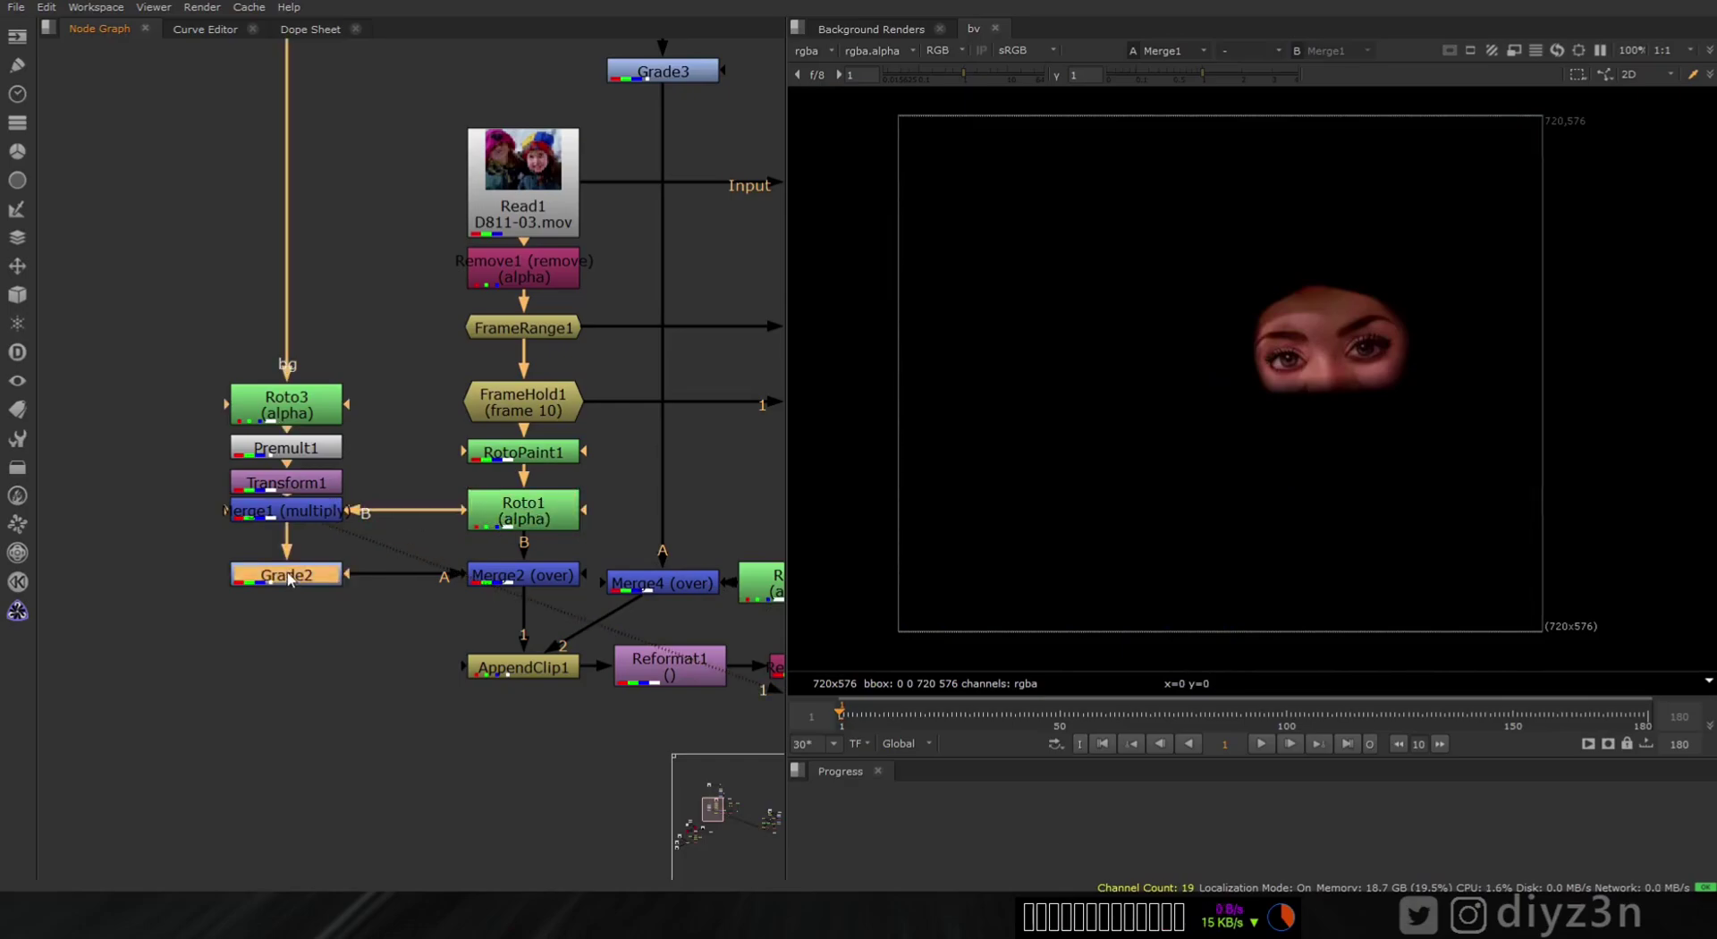
key(1)
double_click(294, 578)
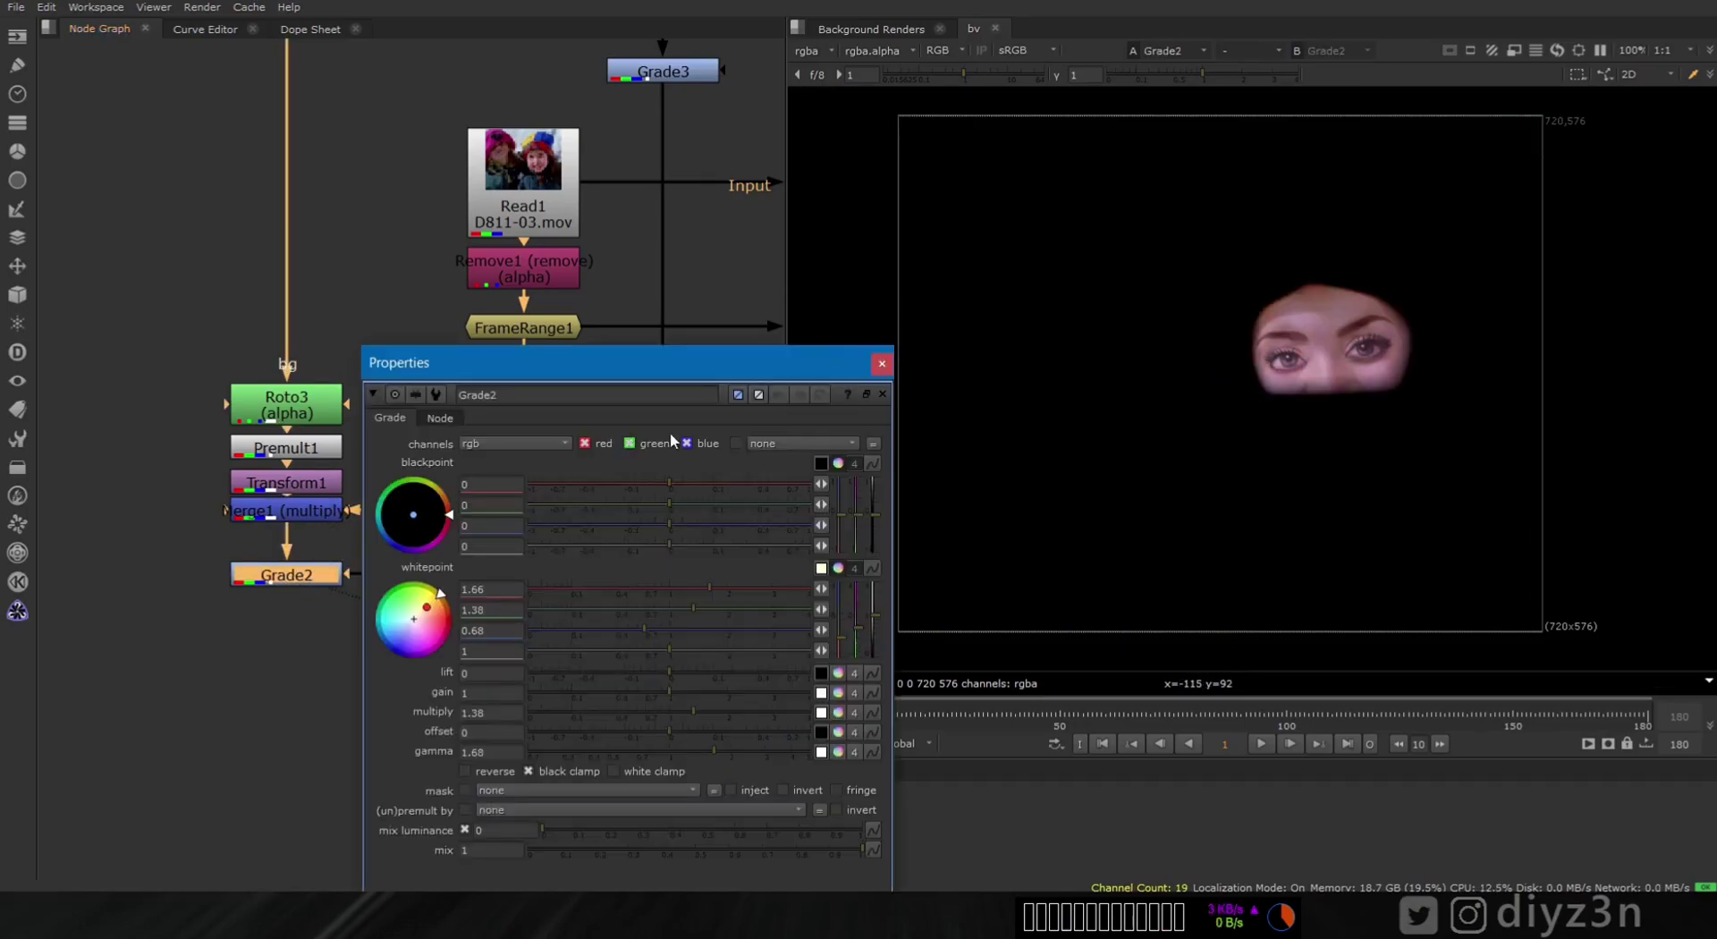
click(882, 363)
- View the Merge2 composite and toggle Grade2 off and on to compare its effect
click(523, 575)
key(1)
click(302, 577)
key(d)
key(d)
key(d)
key(d)
- Toggle Merge1, Roto1 and Grade2 off and on in turn to compare their effect on the Merge2 composite
click(309, 514)
key(d)
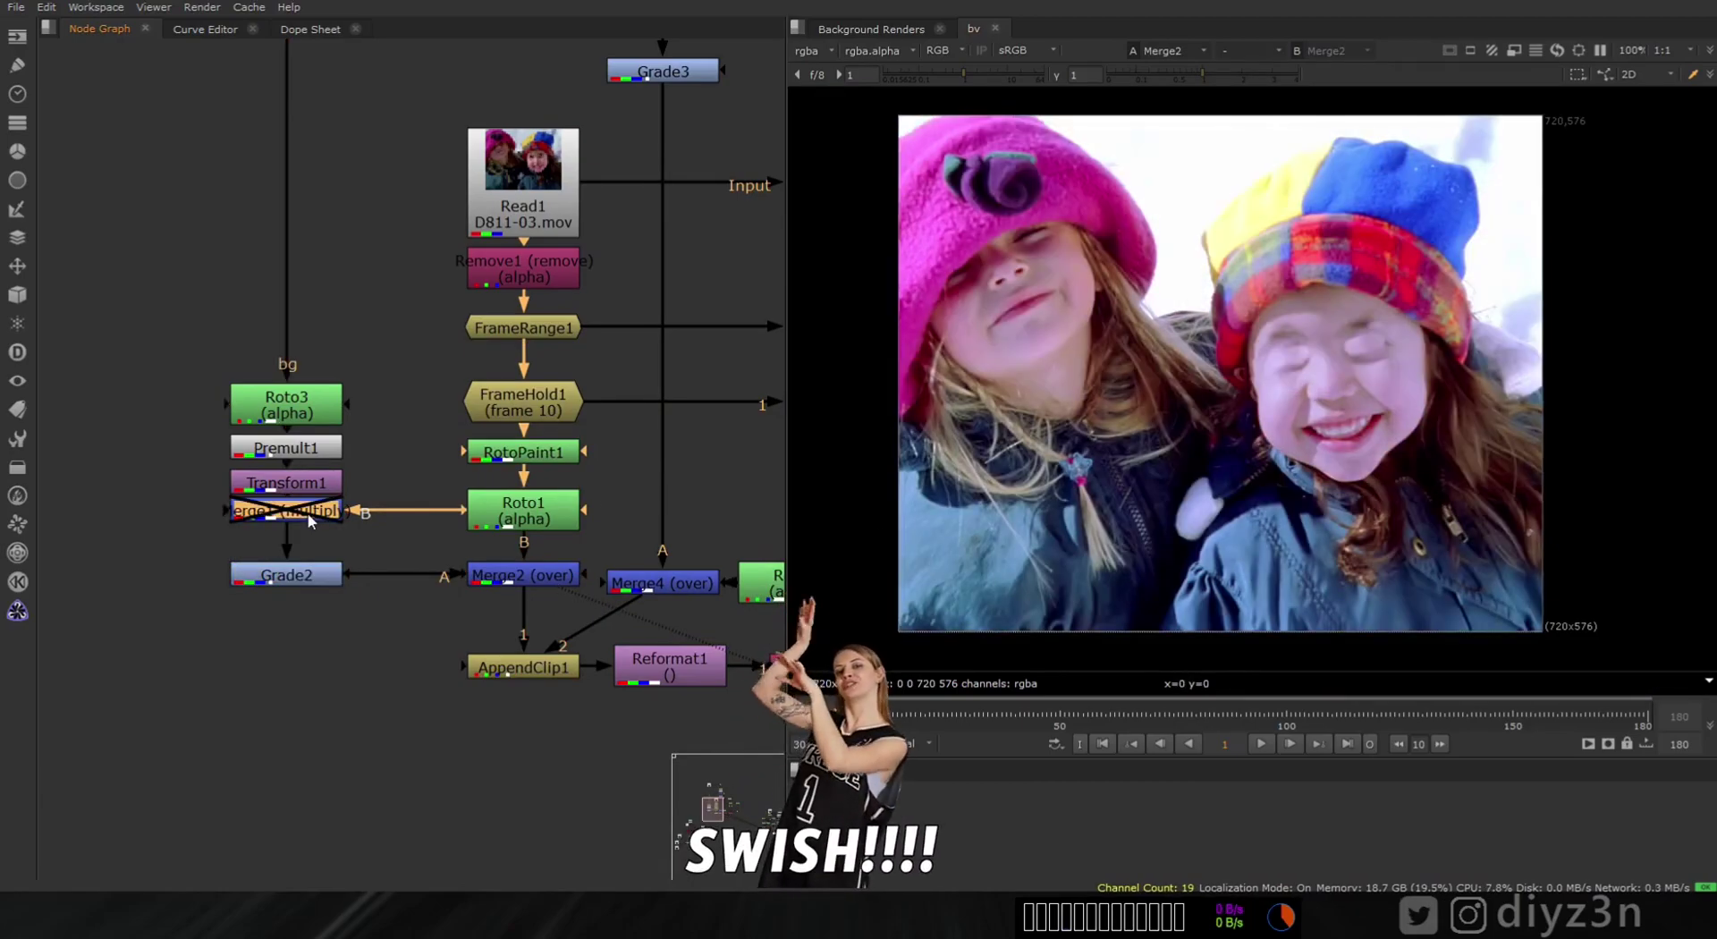
key(d)
click(523, 509)
key(d)
key(d)
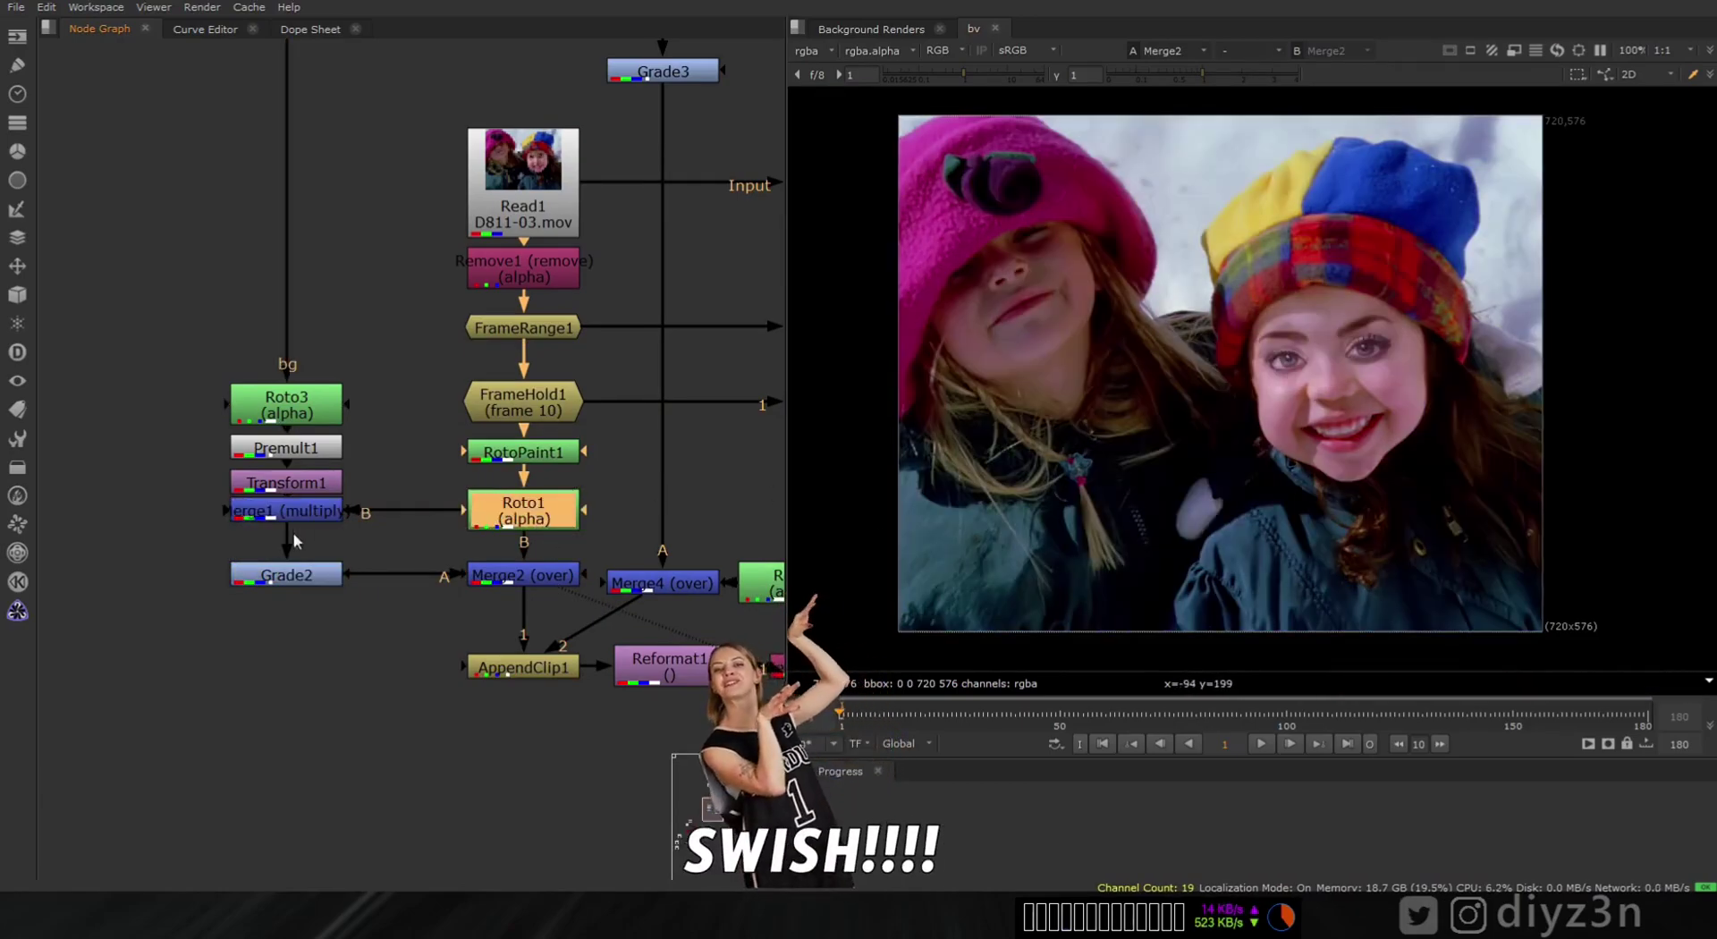
click(295, 577)
key(d)
key(d)
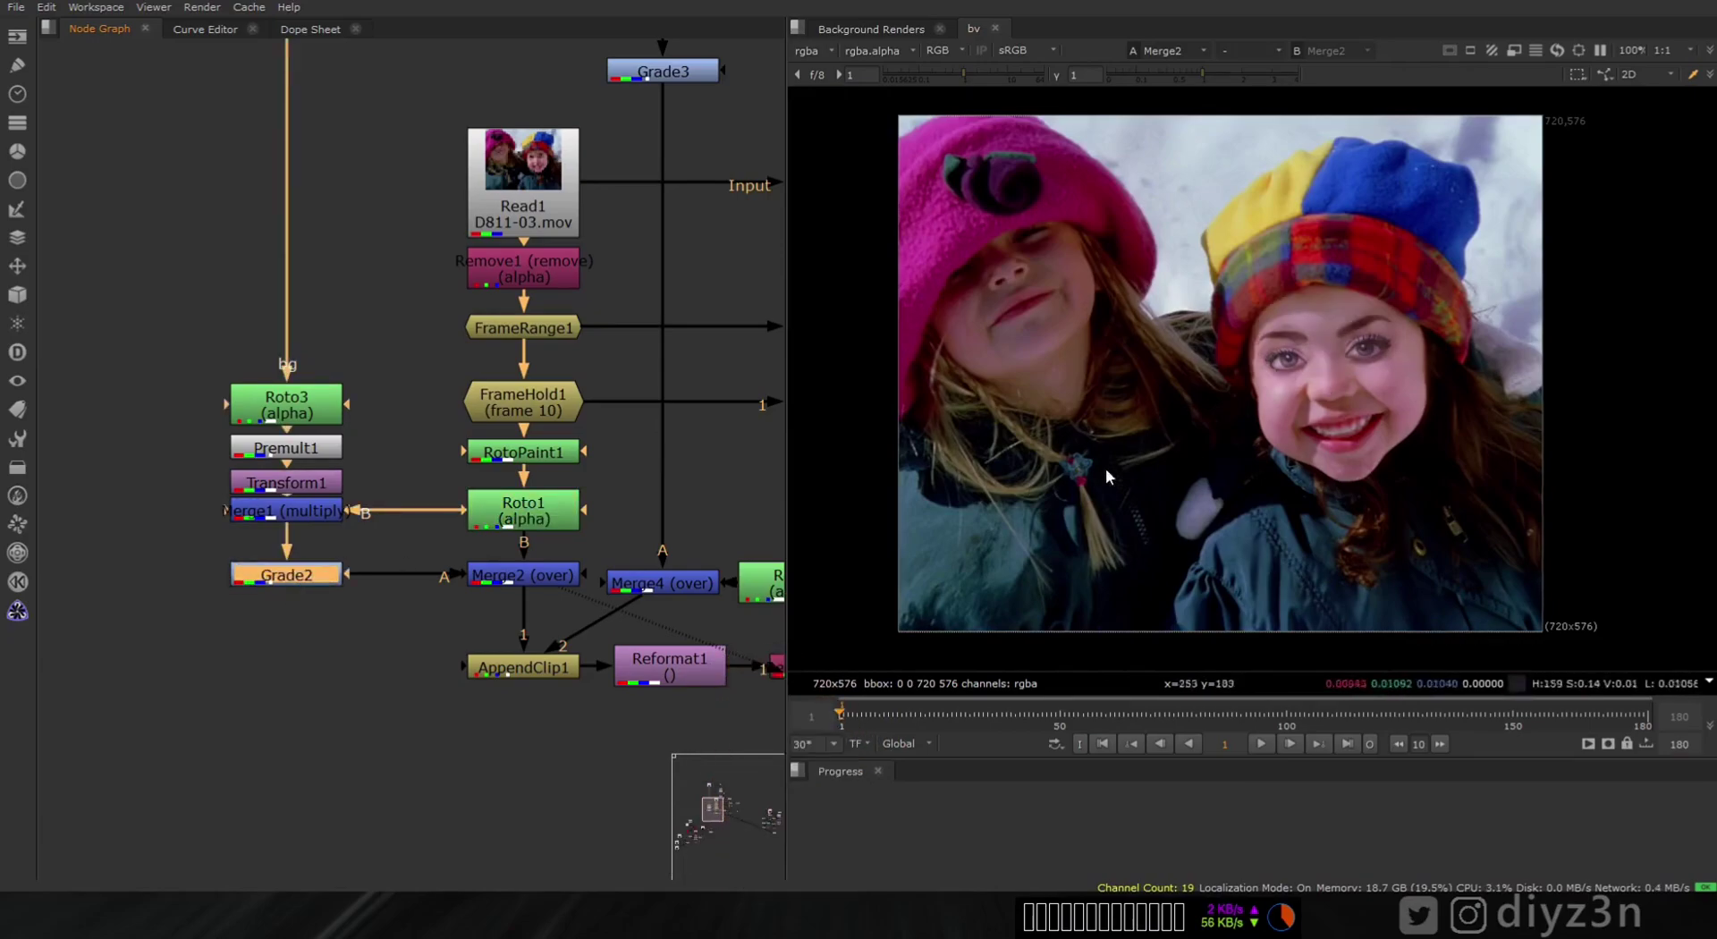
- Compare the original Read1 plate with the finished Merge2 composite
click(504, 193)
key(1)
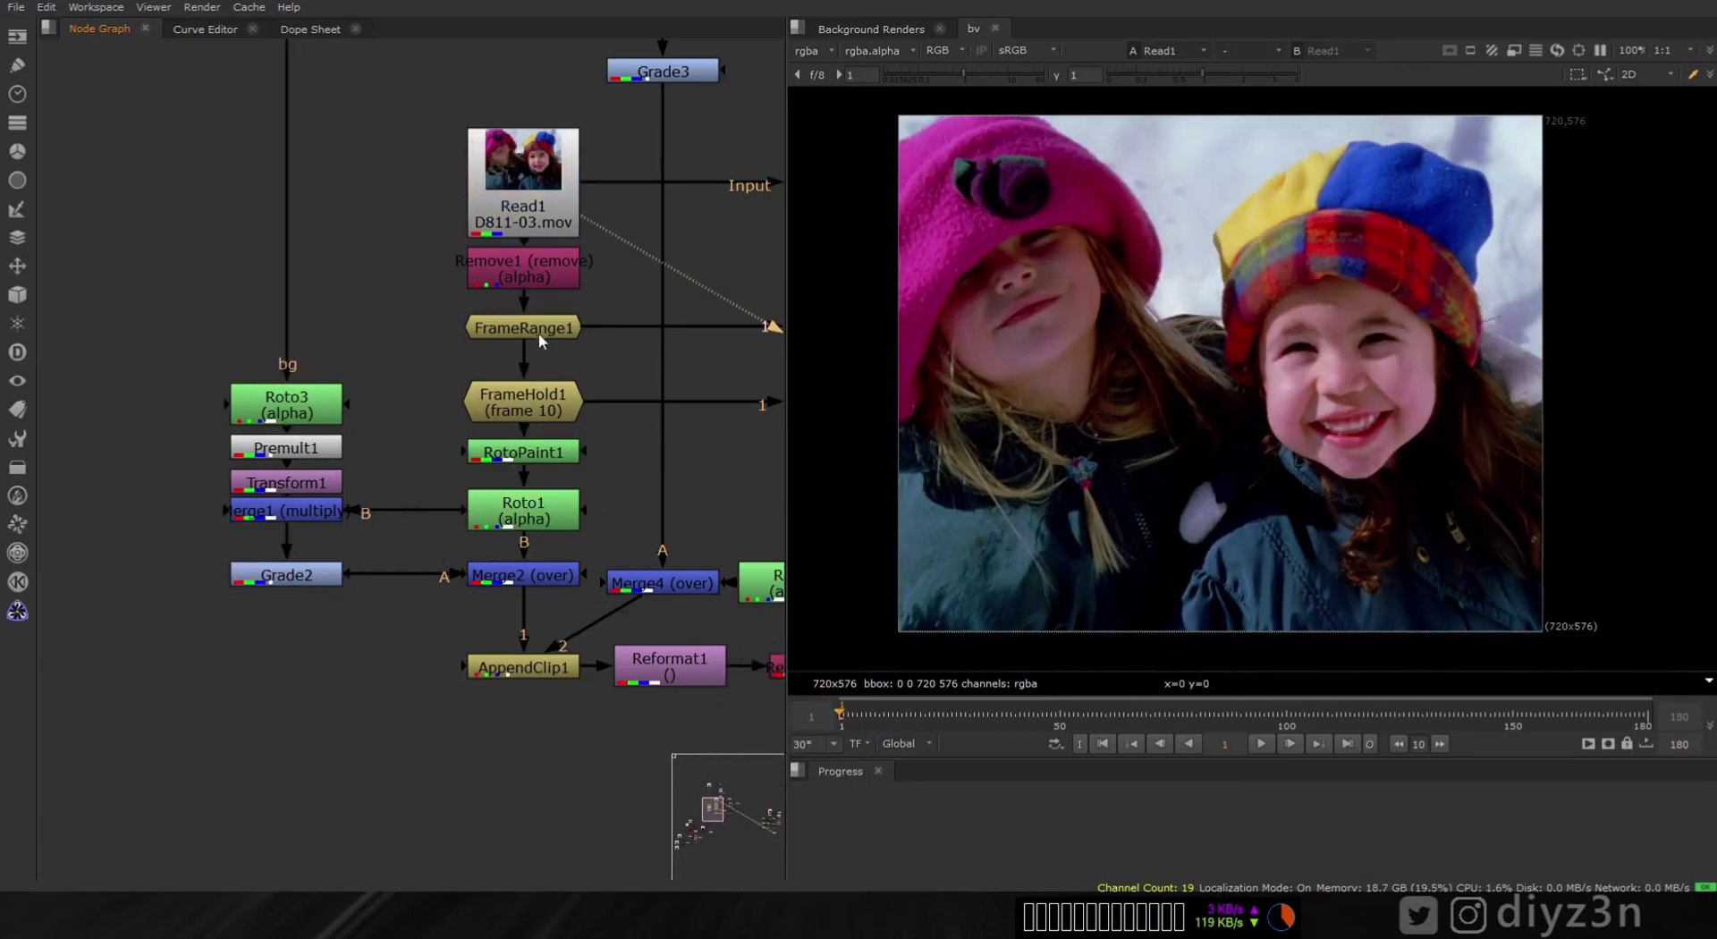
click(537, 577)
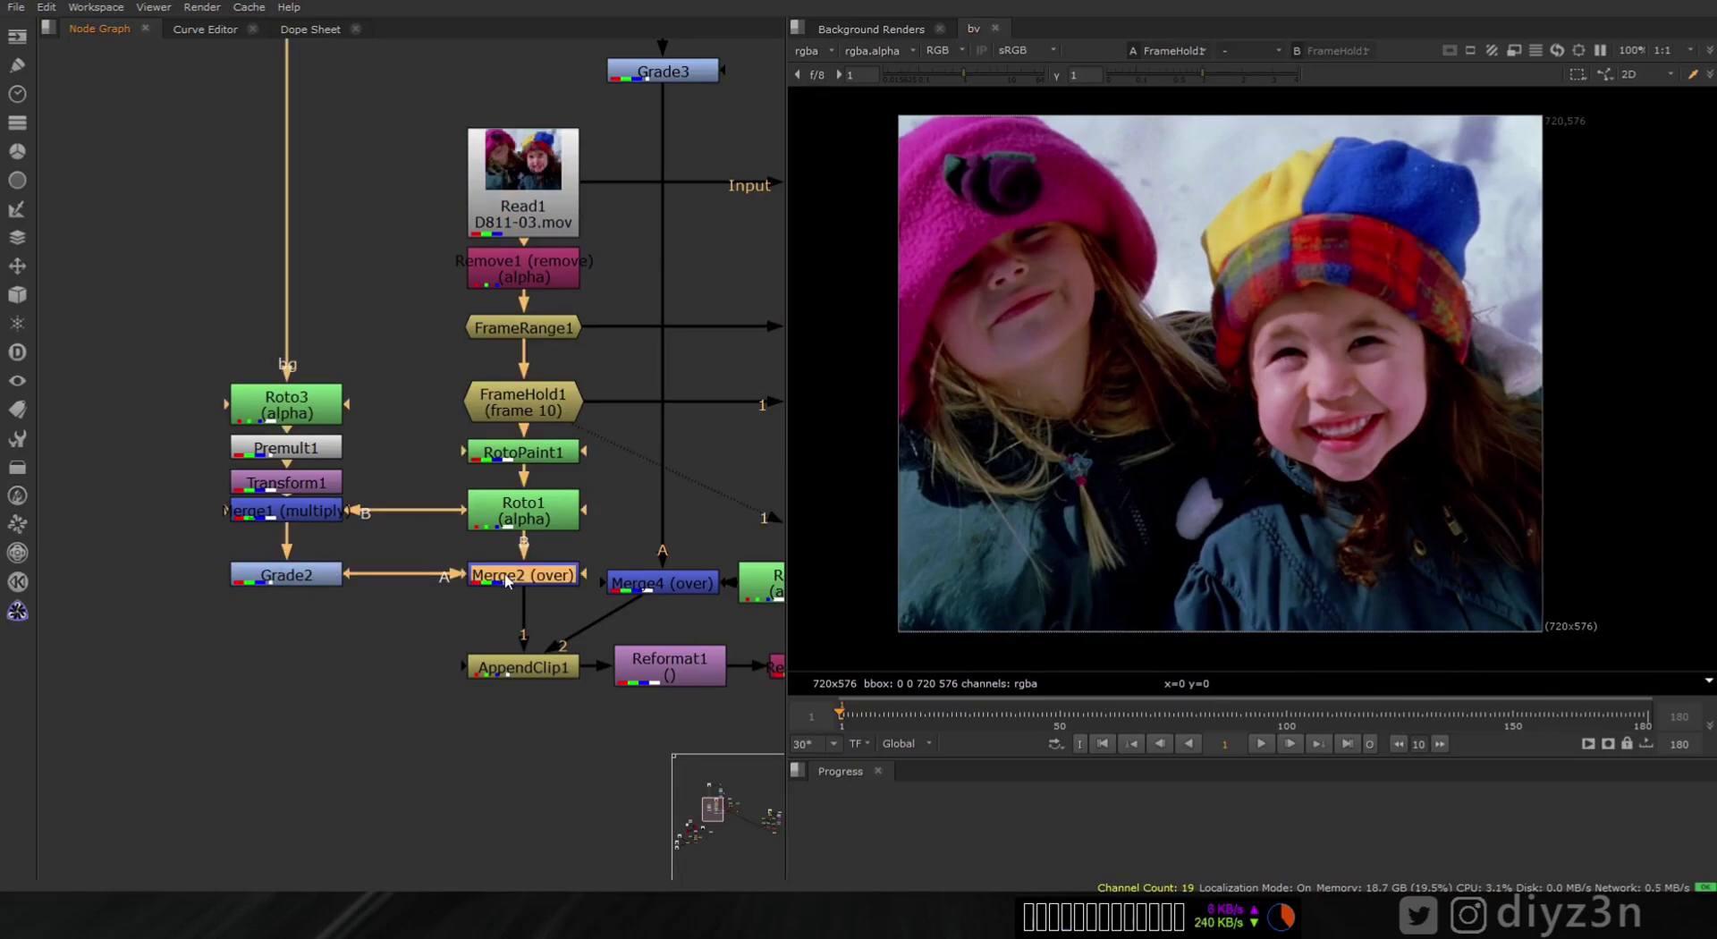
key(1)
- View AppendClip2's original training frames by stepping one frame forward and back
middle_drag(537, 579, 235, 479)
click(635, 363)
key(1)
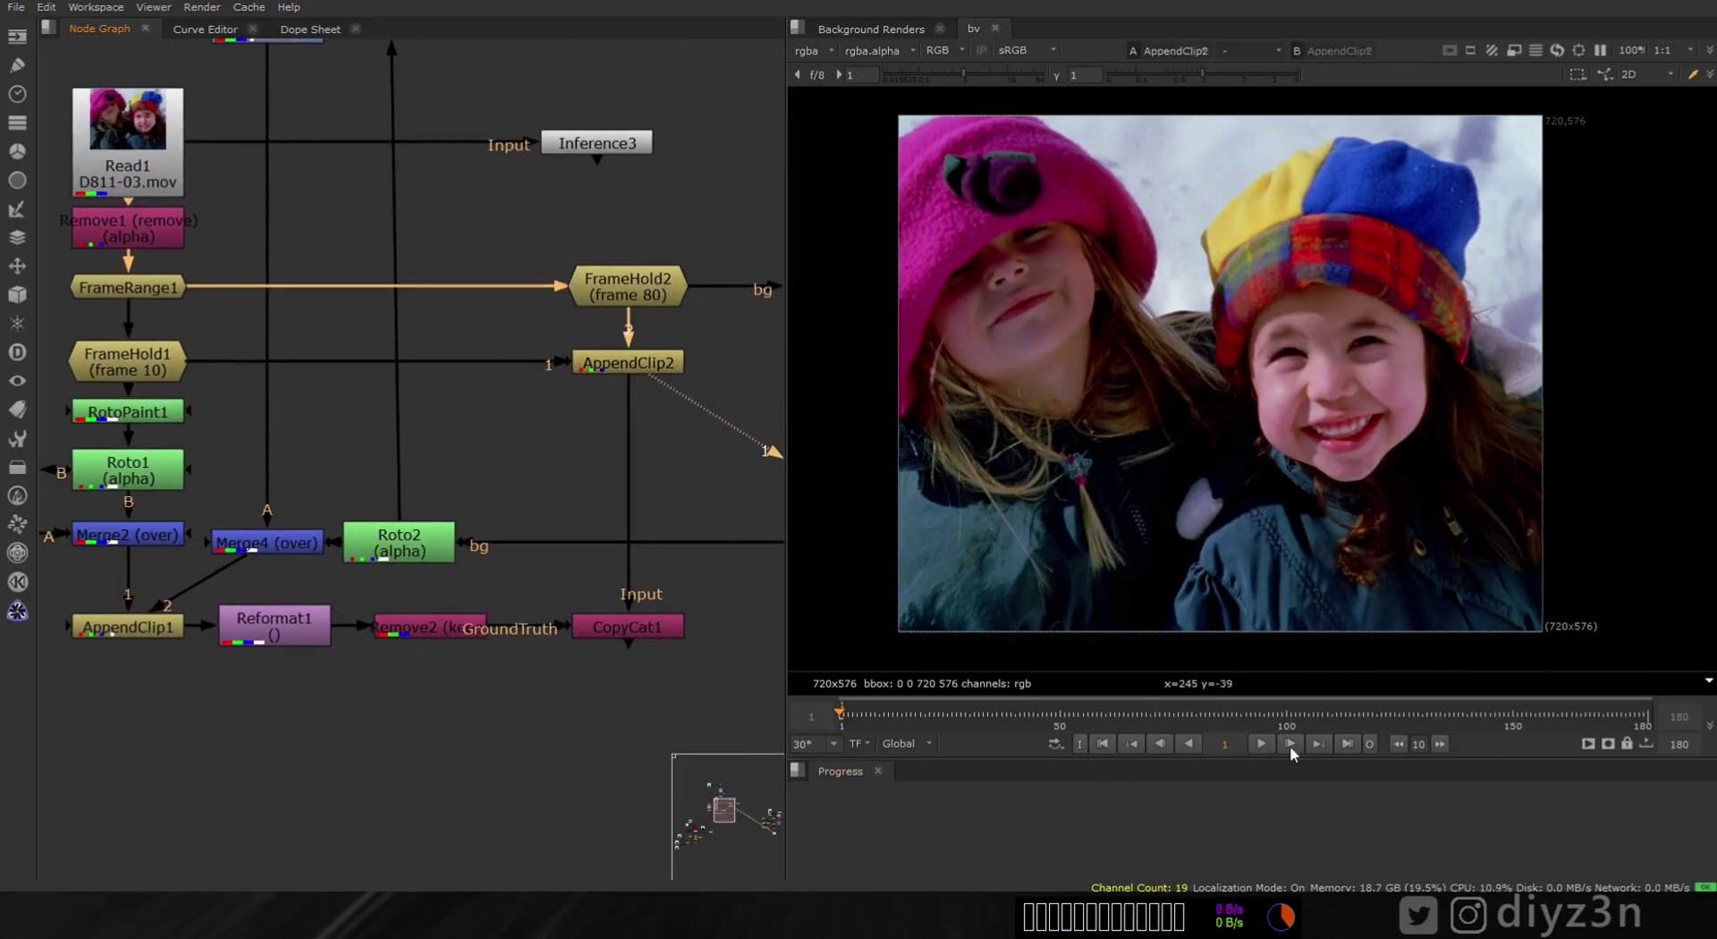
click(1287, 745)
click(1131, 744)
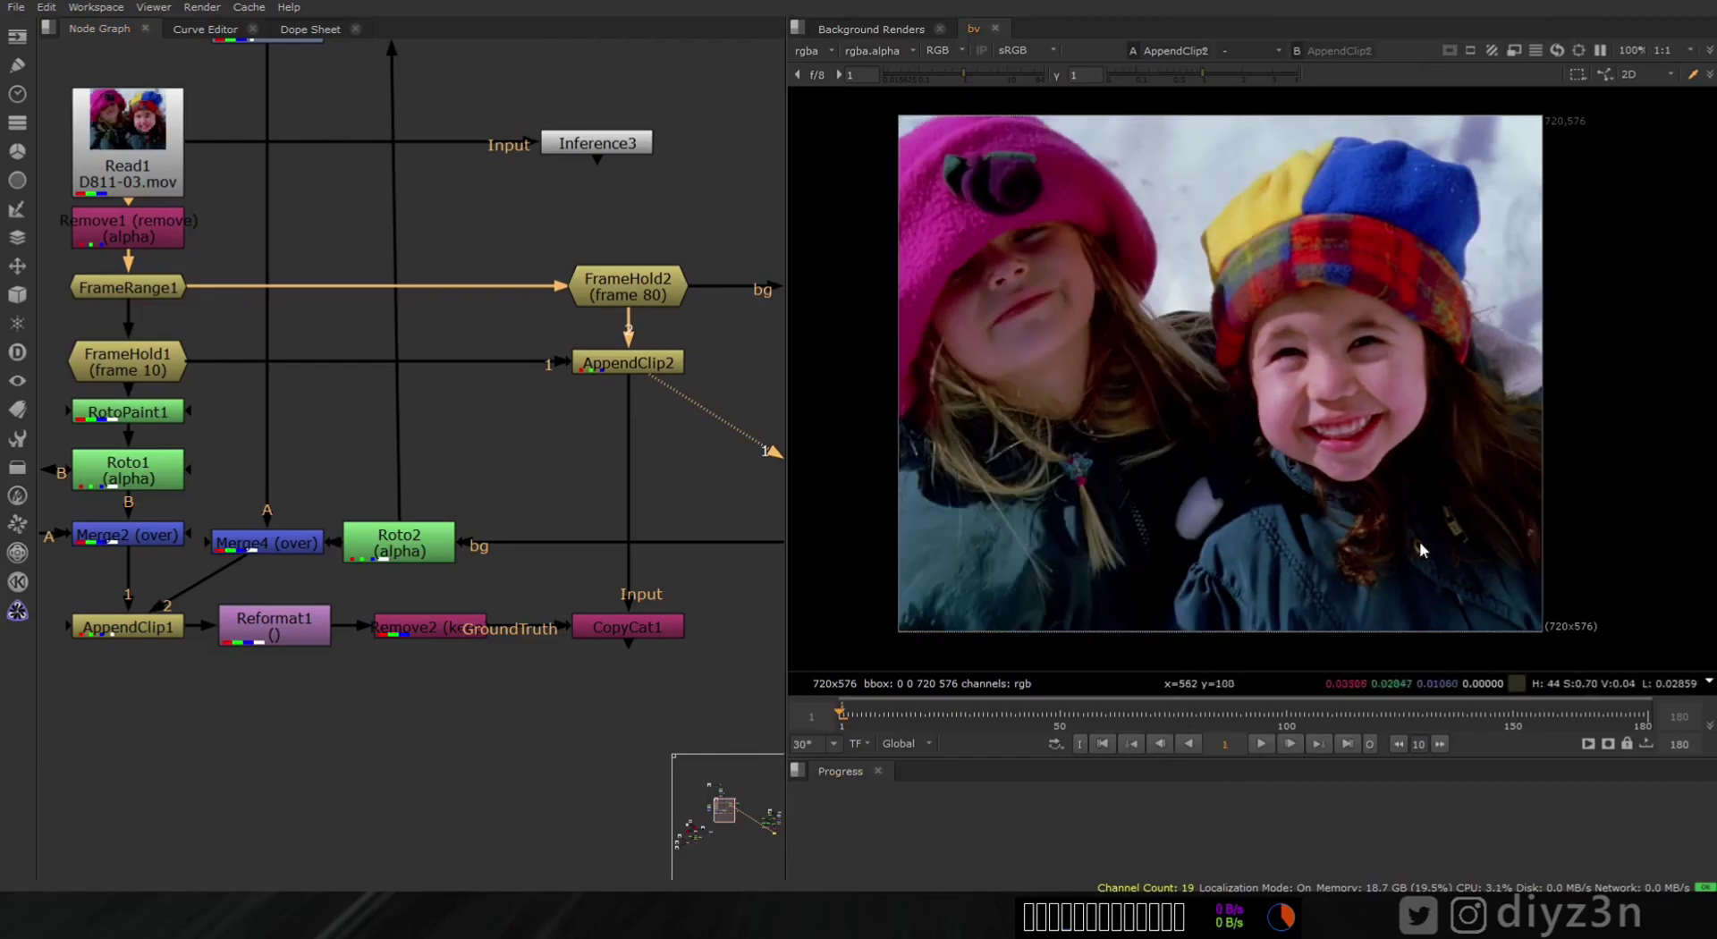
- View AppendClip1's composited ground-truth frames by stepping forward and back between them
click(134, 627)
key(1)
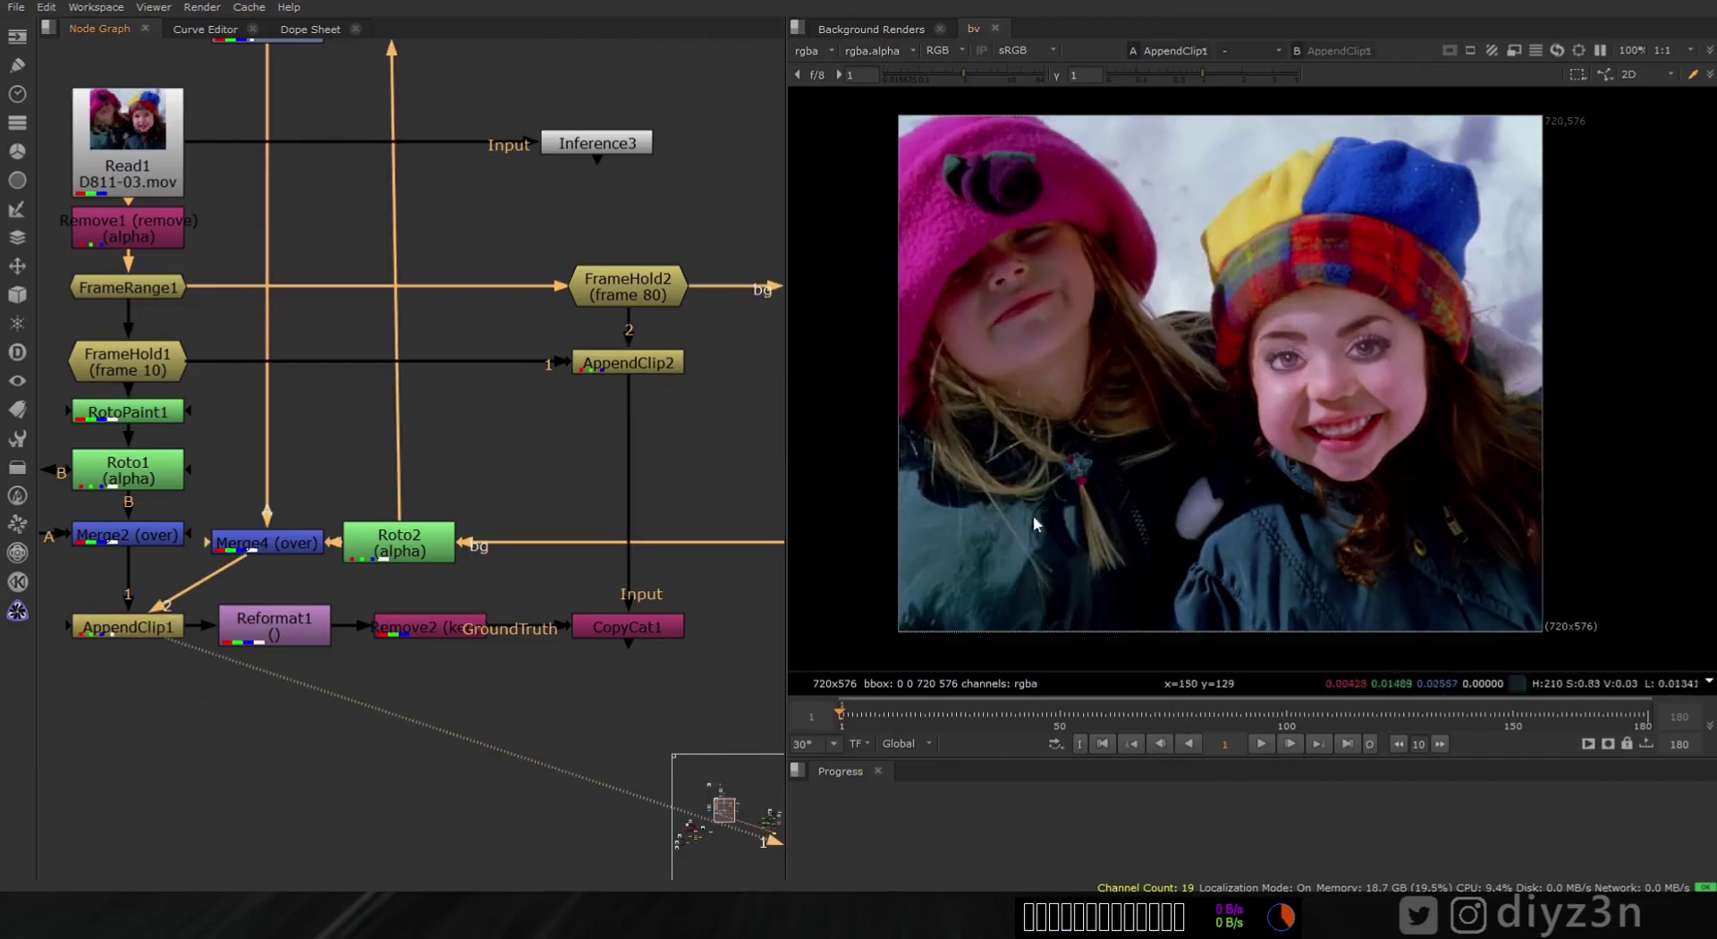
click(1290, 744)
click(1158, 744)
click(1290, 746)
click(1166, 744)
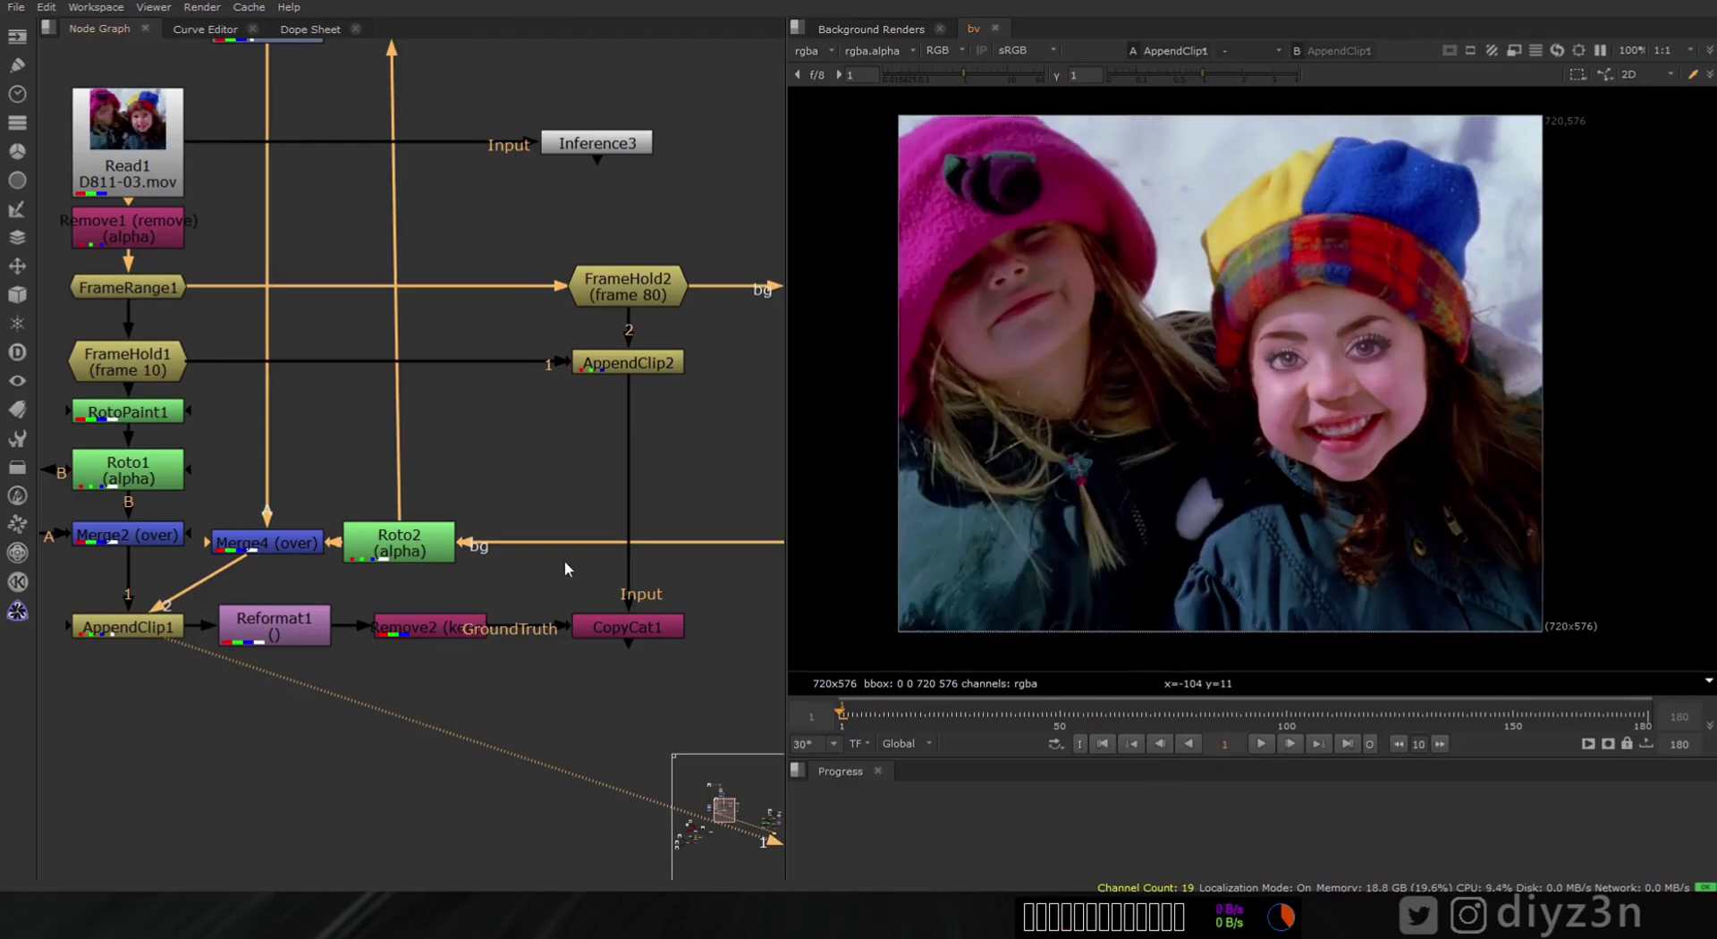
- Check which channels Remove2 keeps ahead of CopyCat1's ground-truth input
middle_drag(565, 569, 463, 522)
double_click(365, 581)
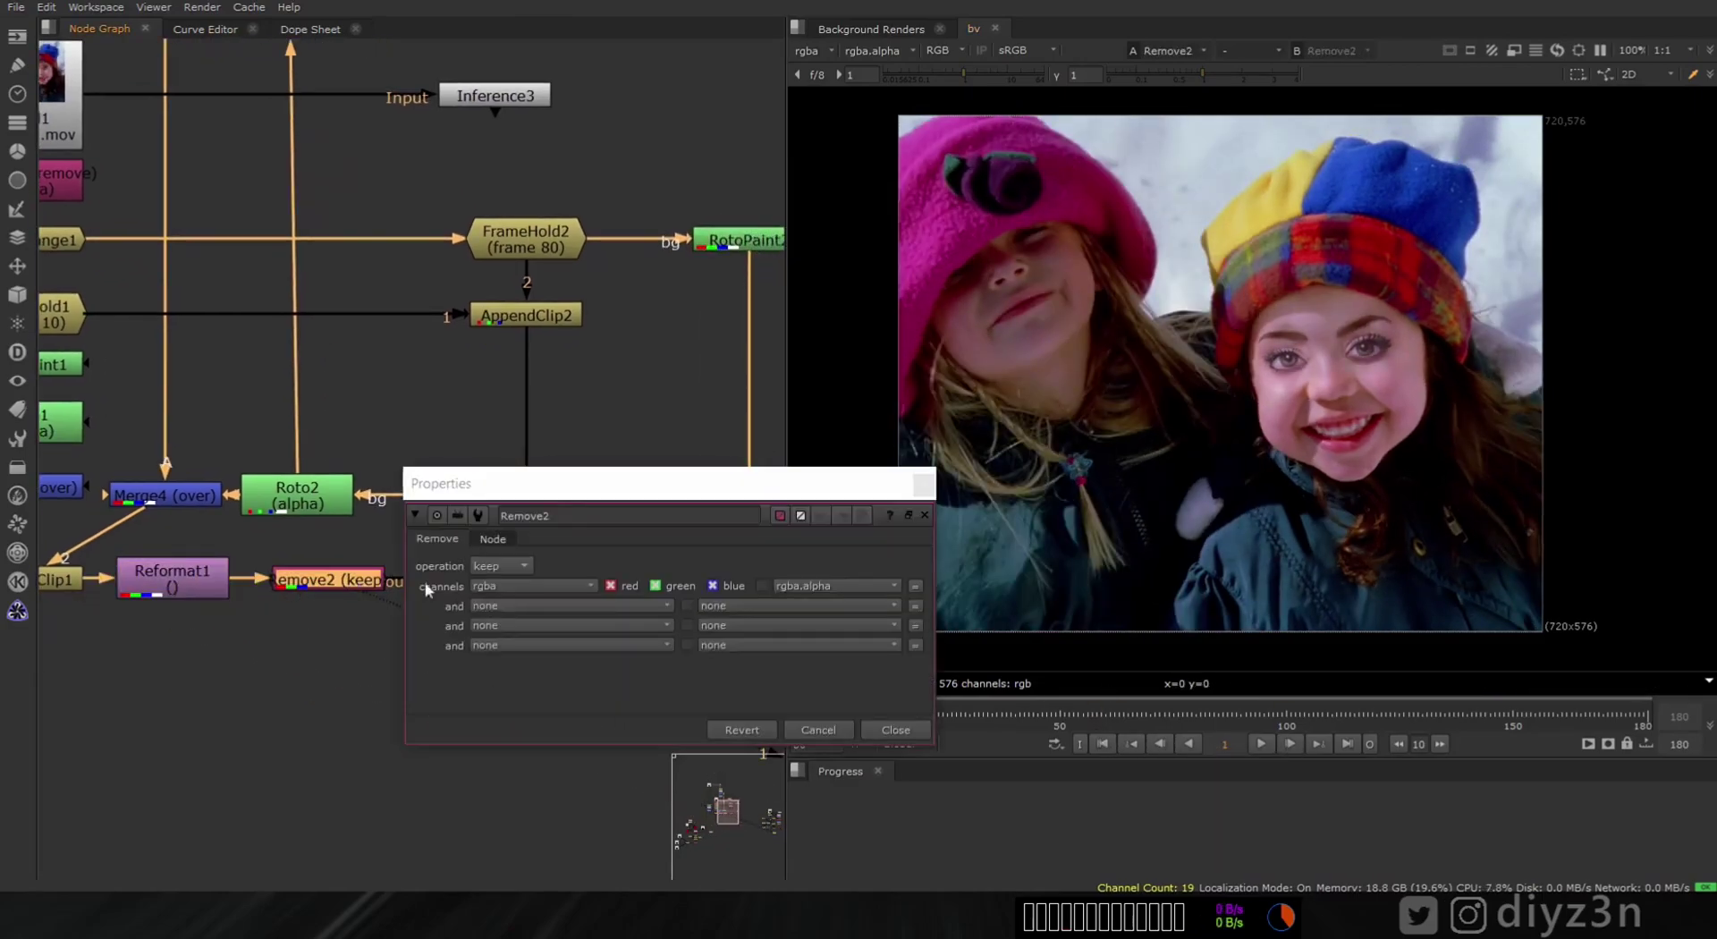
click(890, 732)
- Examine CopyCat1's training settings, including the epochs, model size and crop size, and close them unchanged
double_click(542, 578)
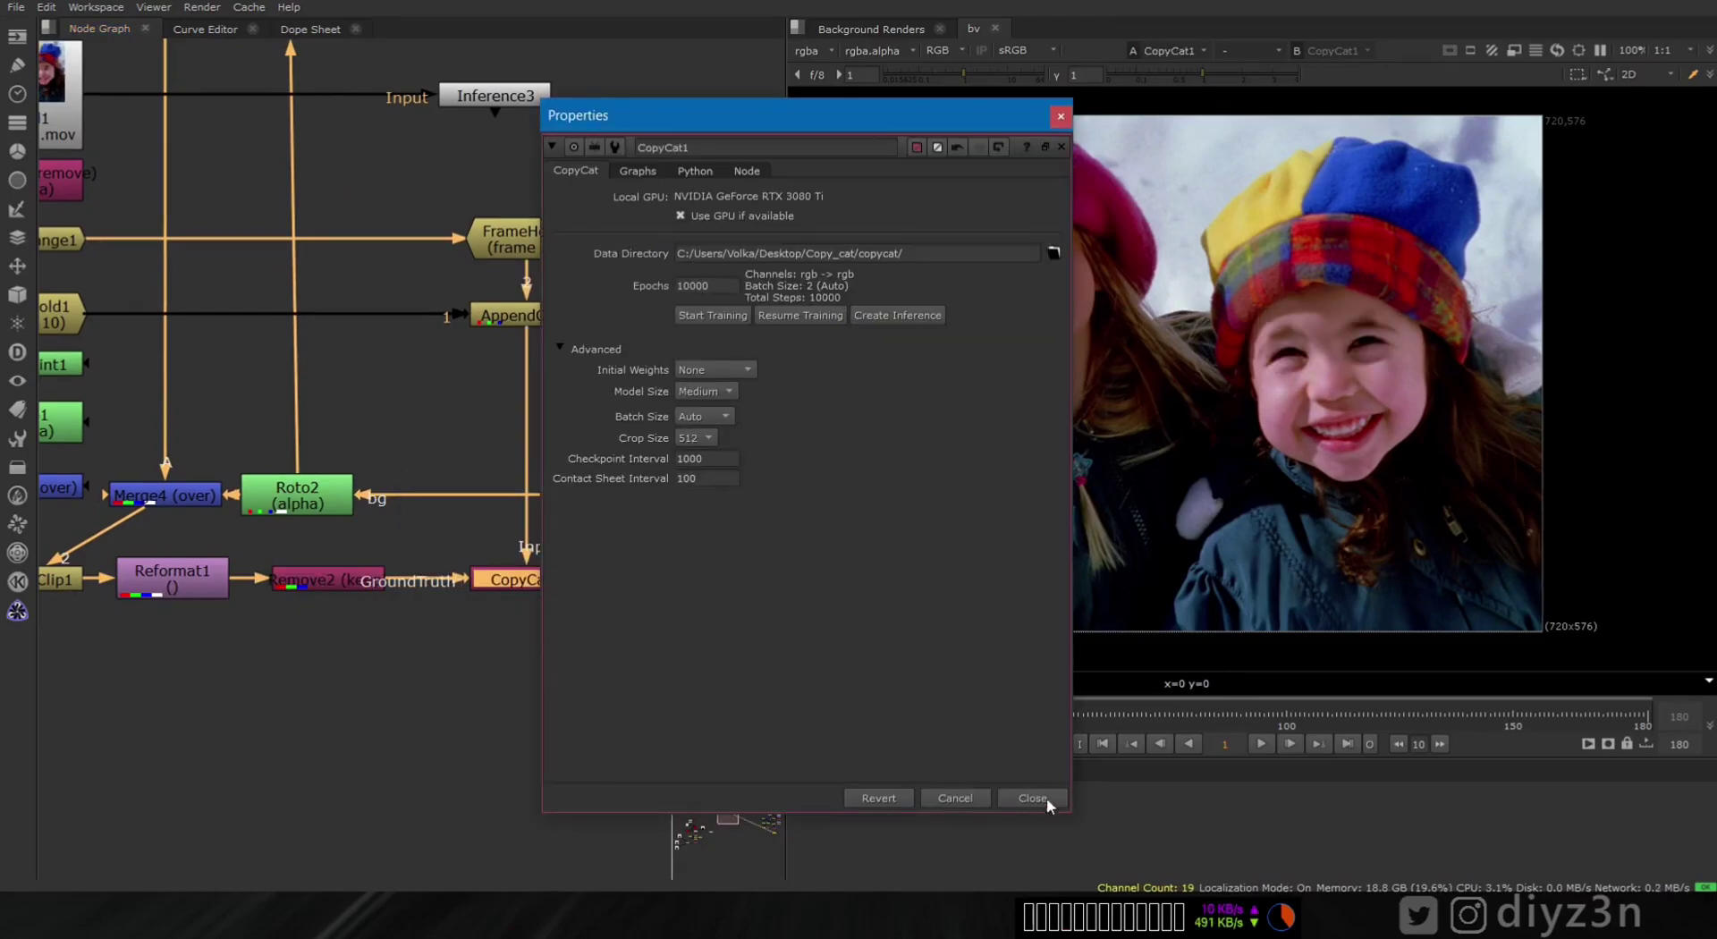
click(1034, 798)
double_click(555, 580)
click(1034, 798)
double_click(546, 583)
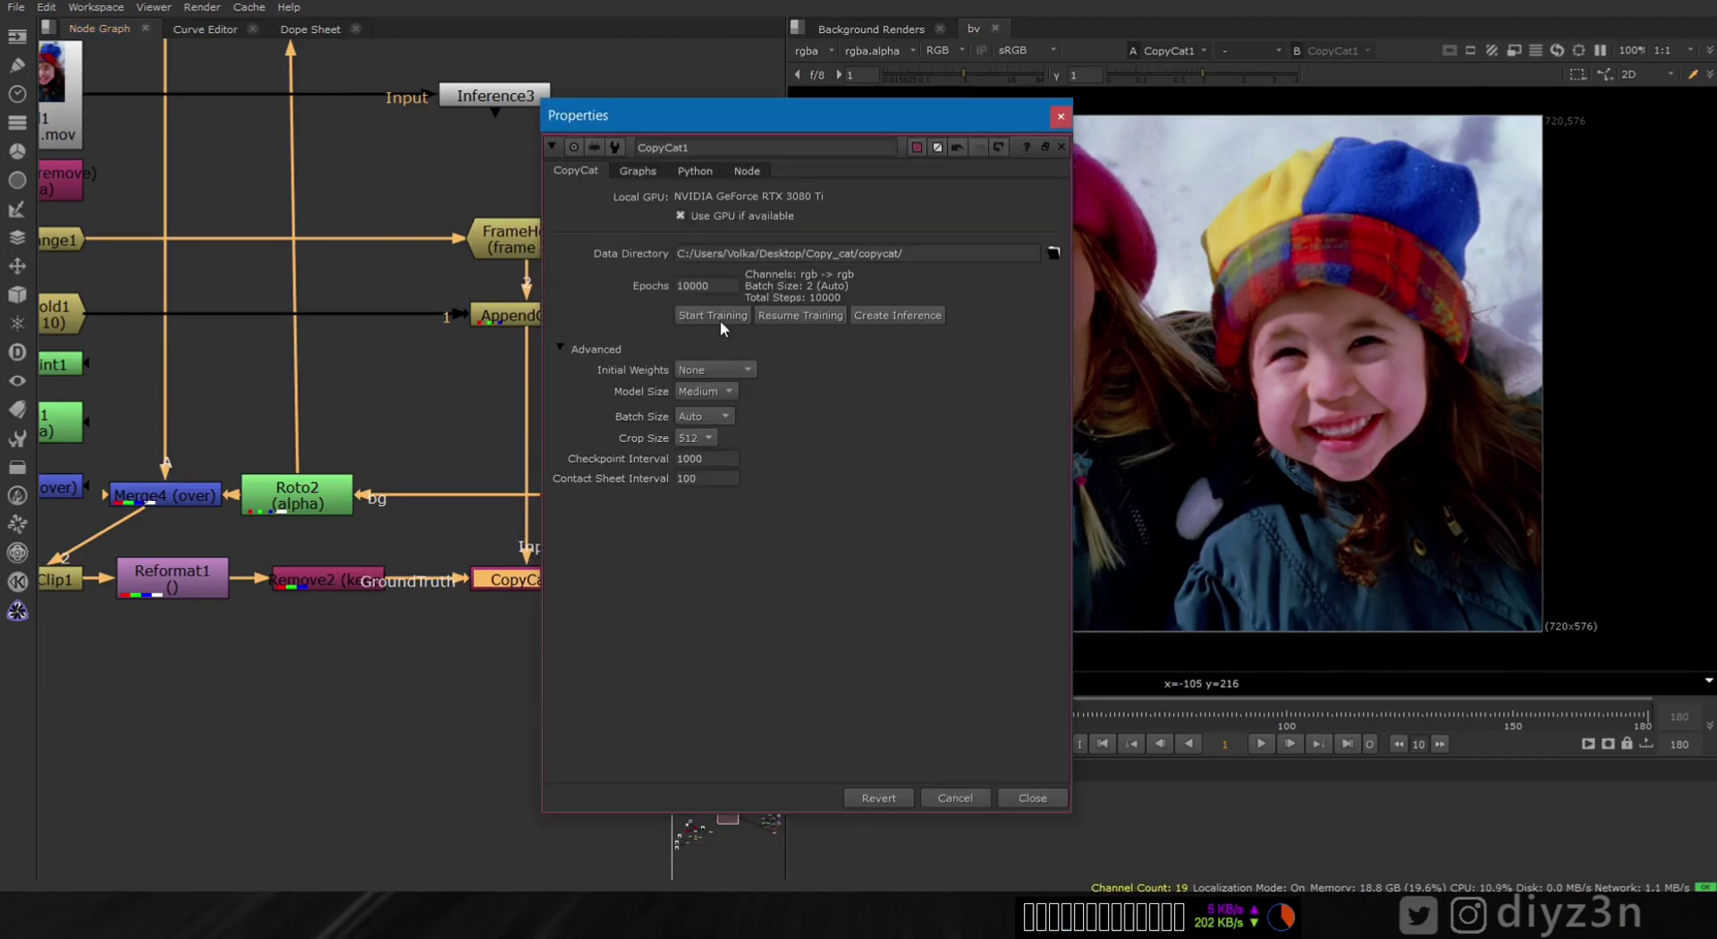
click(1018, 803)
- View Inference3's output and play it to review the trained eye replacement on the full clip
middle_drag(634, 372, 601, 536)
click(438, 258)
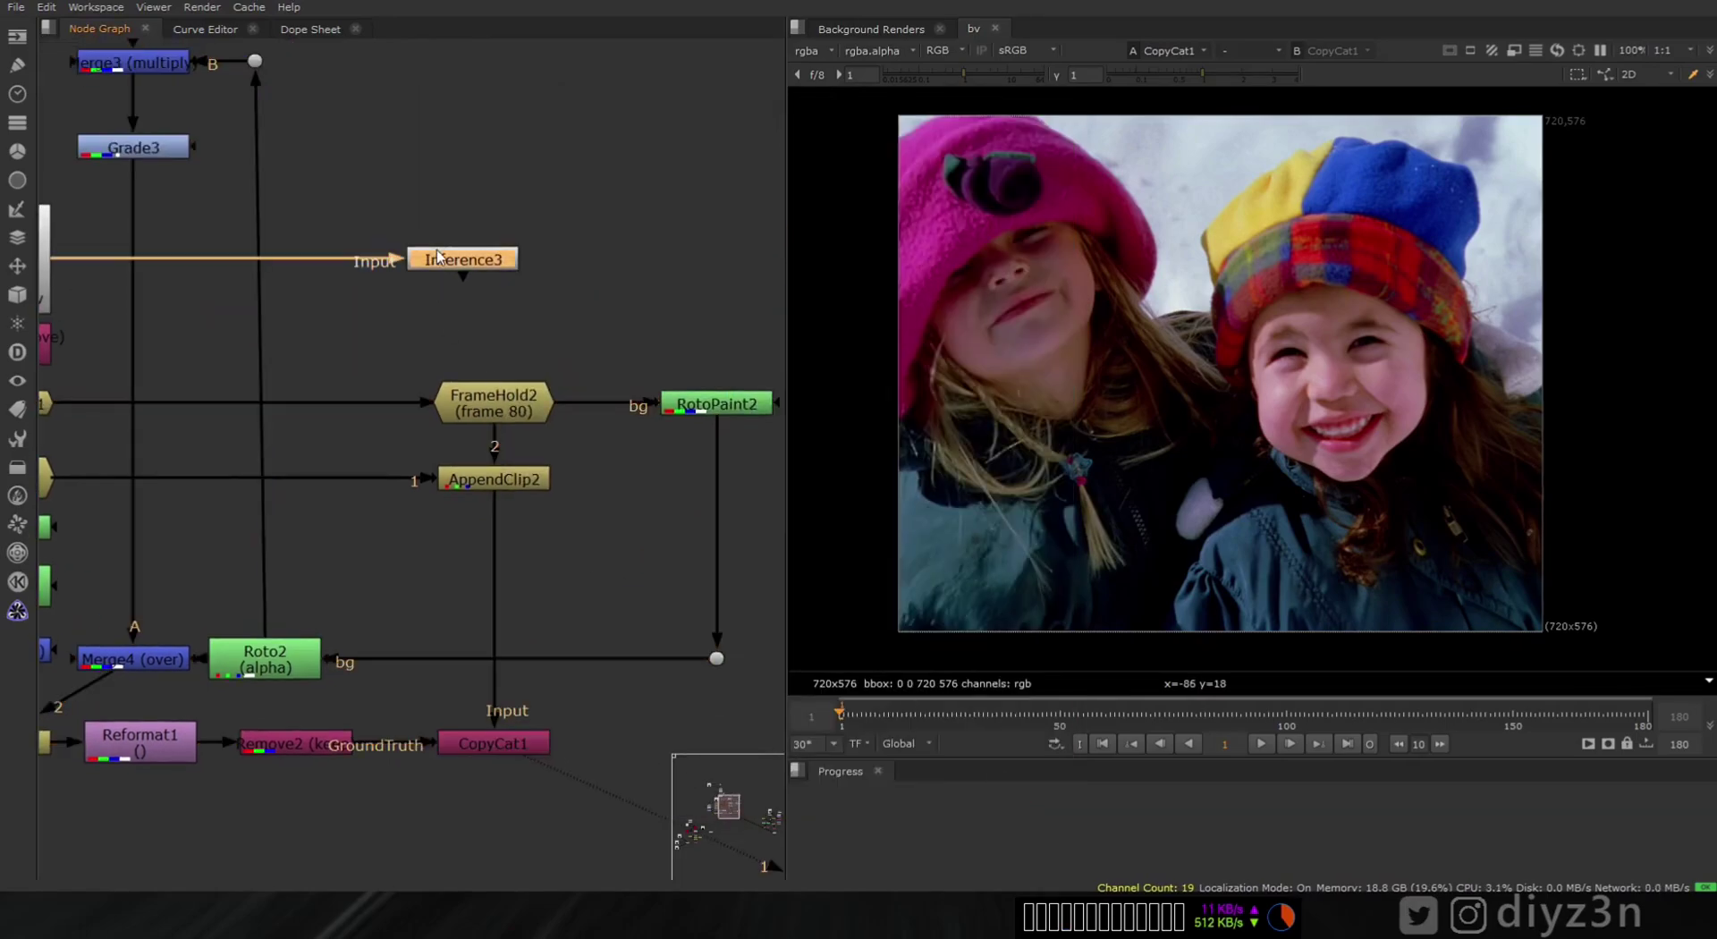
key(1)
click(1263, 745)
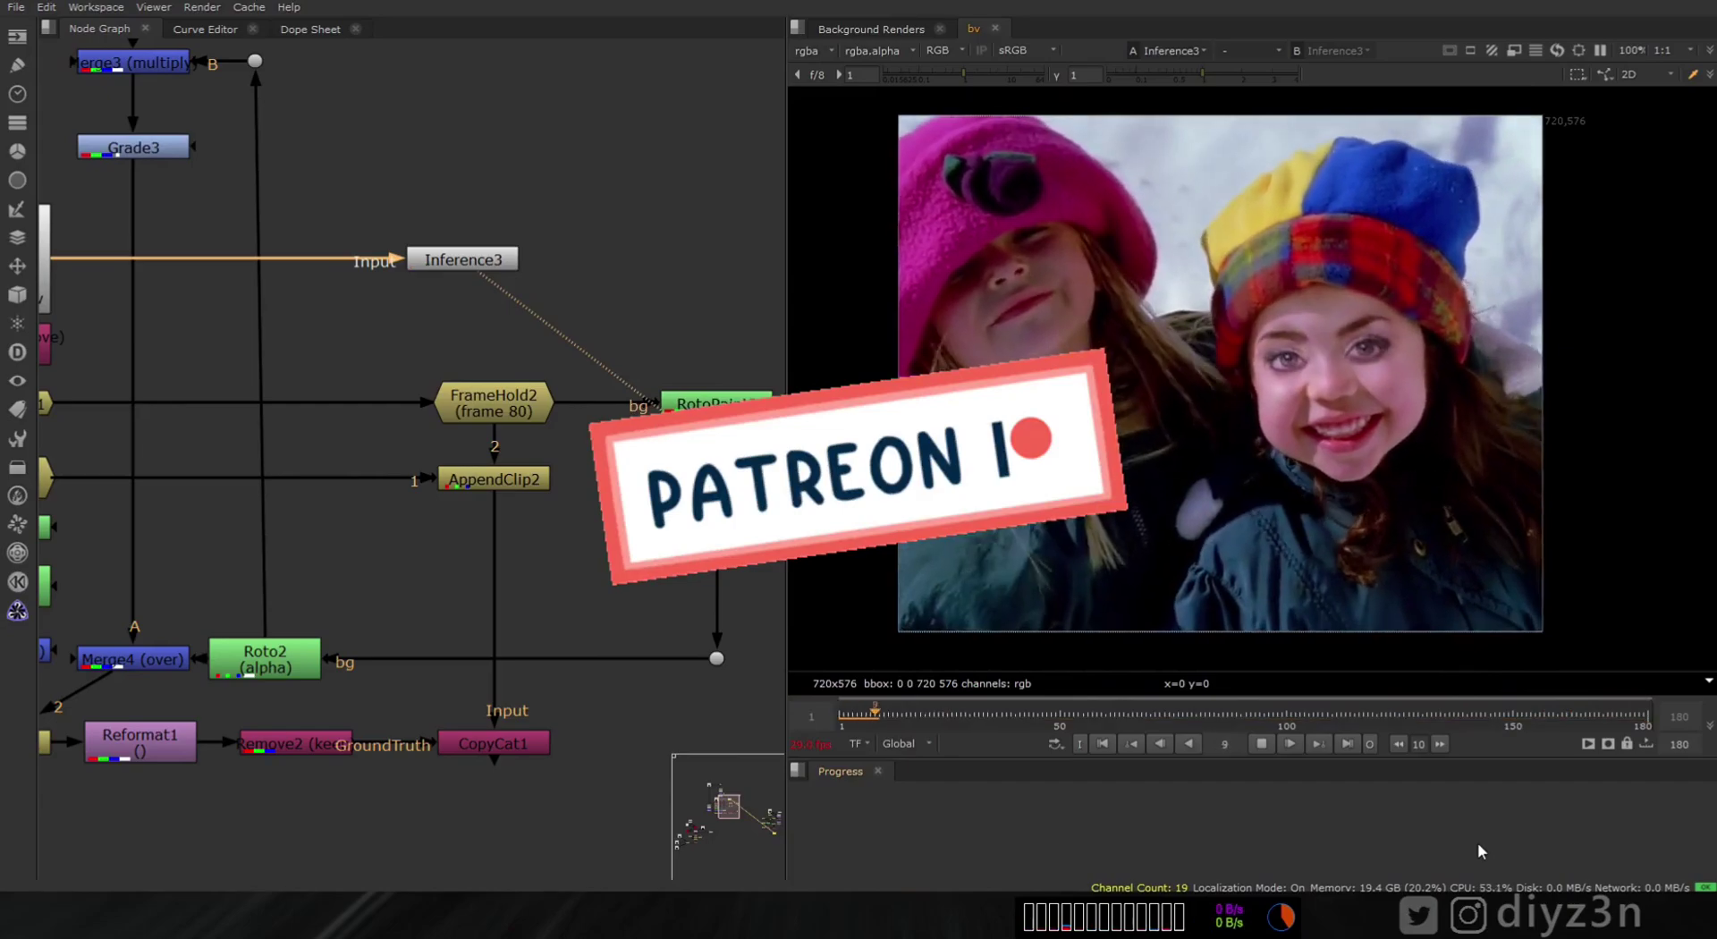
key(k)
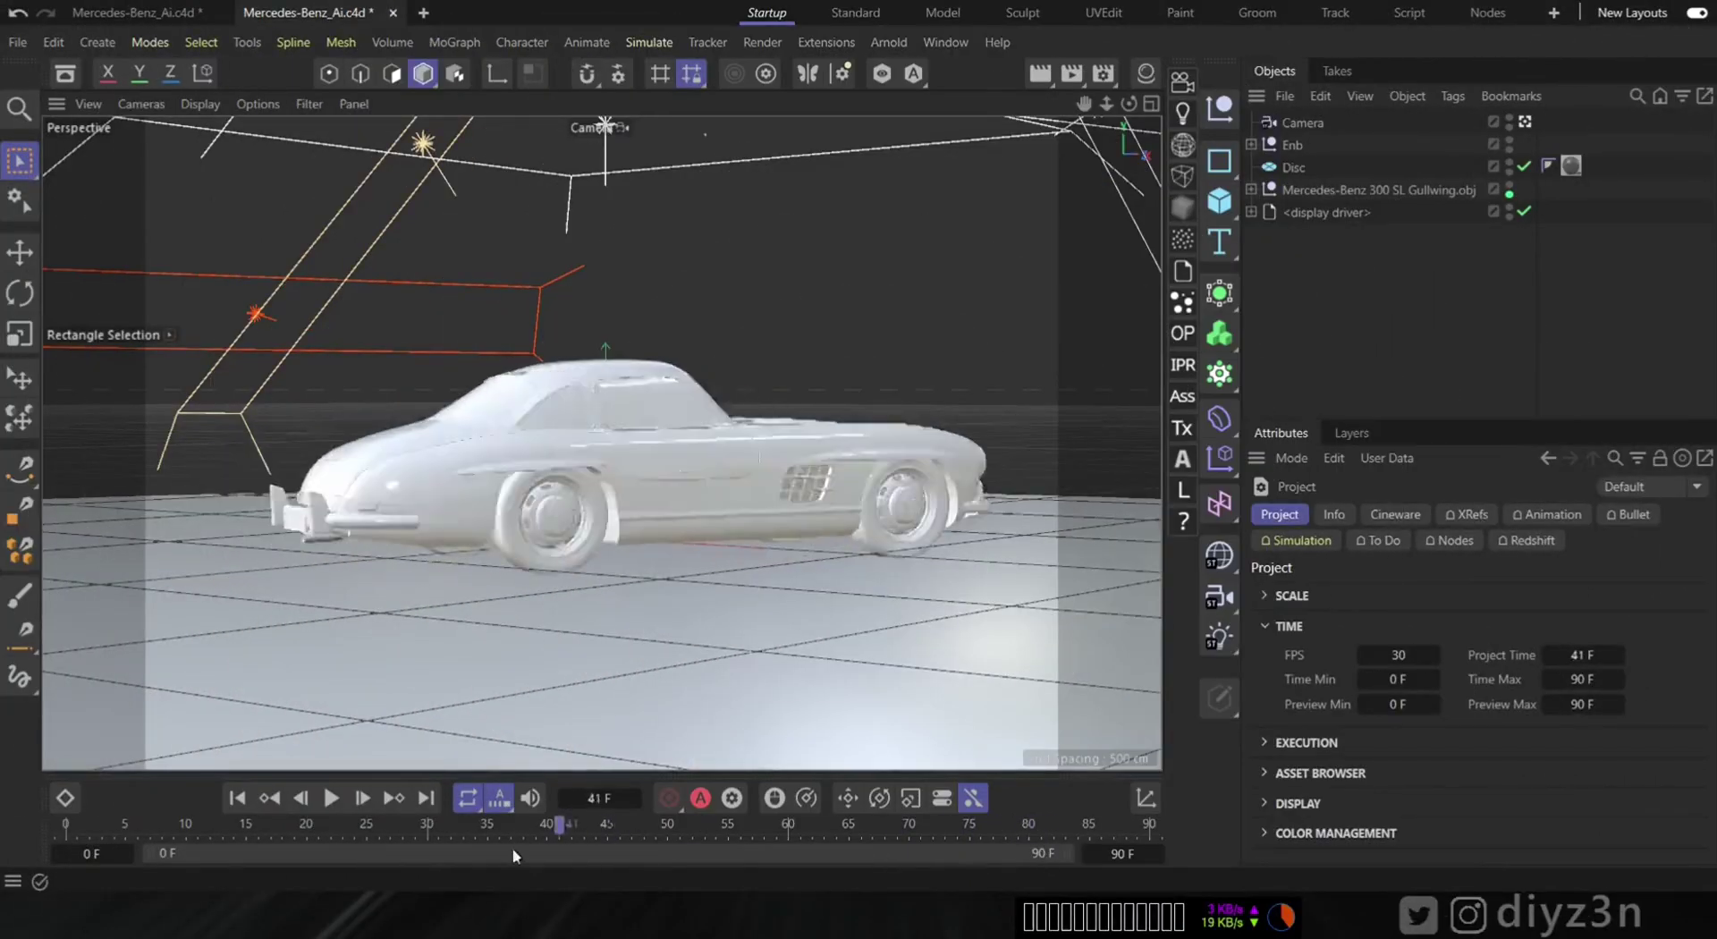
- In Cinema 4D, return the Mercedes-Benz scene to frame 0, open the Arnold IPR window and move it clear of the viewport
drag(1025, 850, 4, 839)
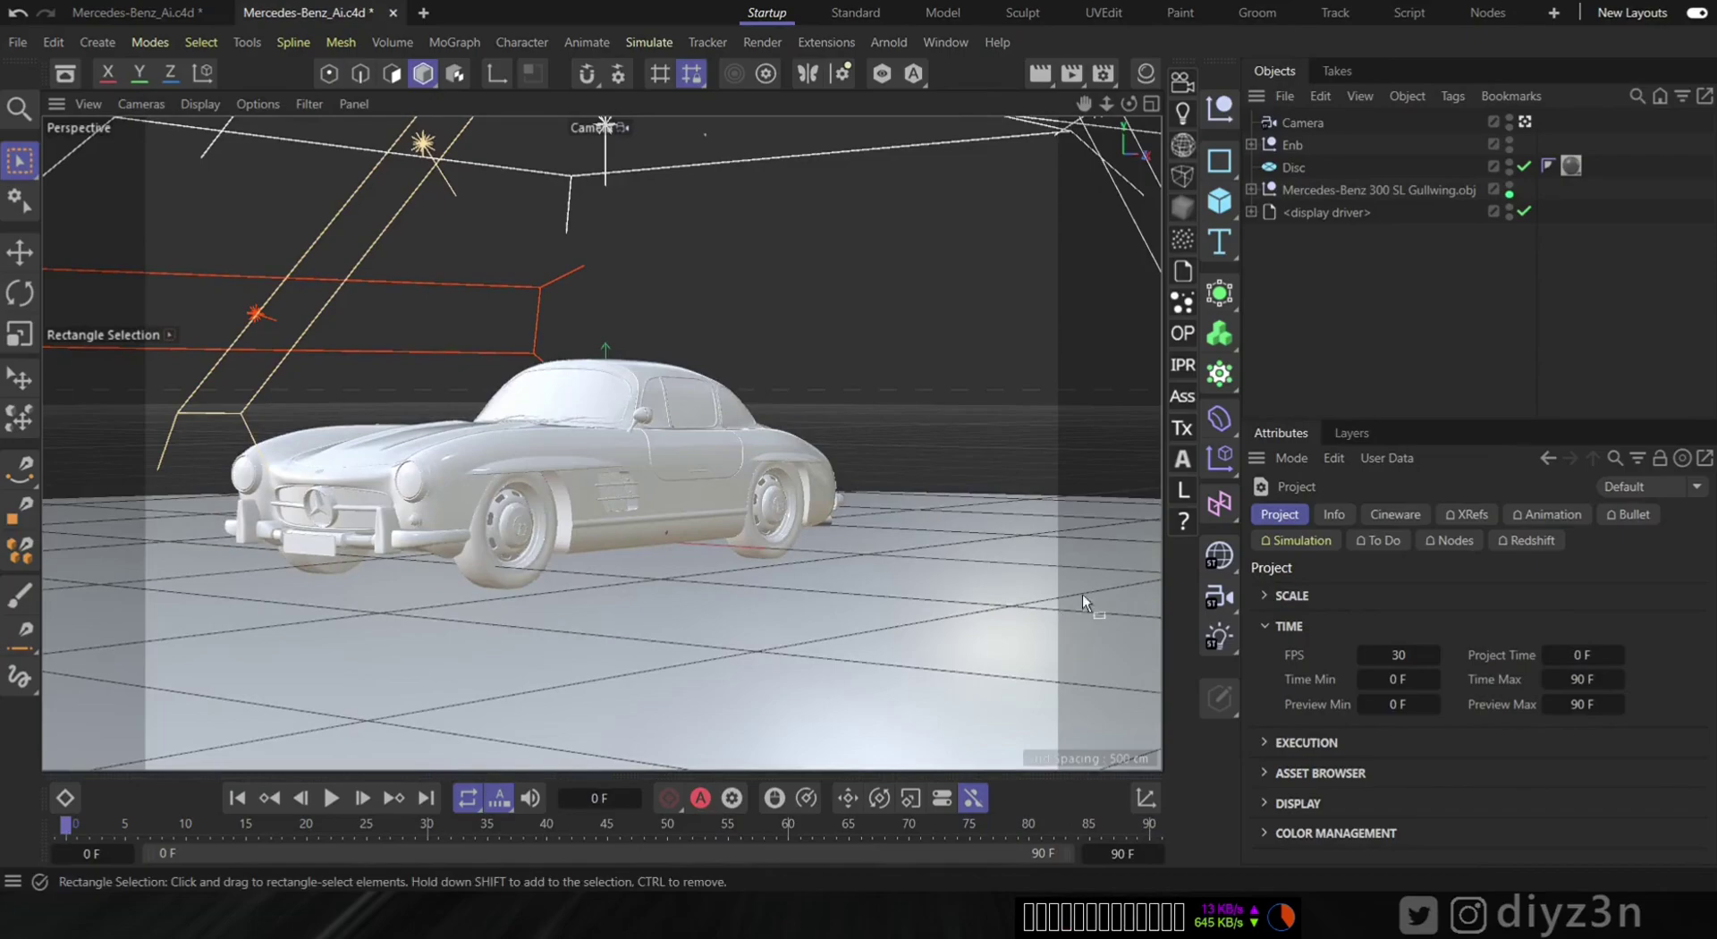
click(1182, 366)
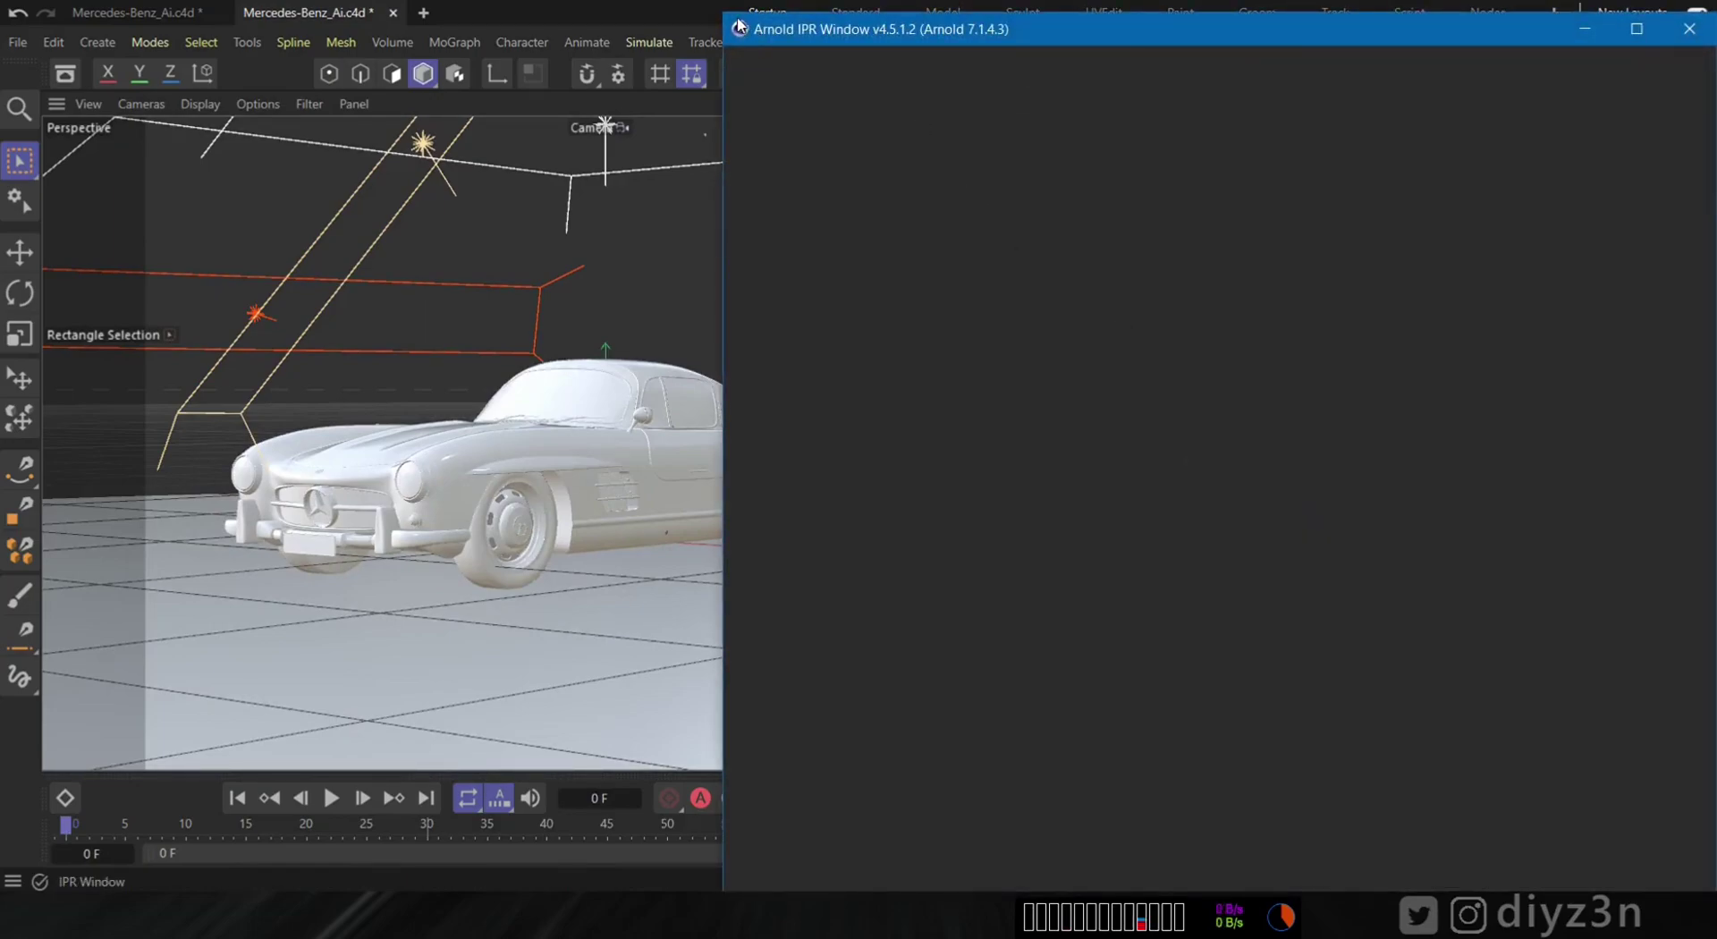
drag(734, 25, 1324, 442)
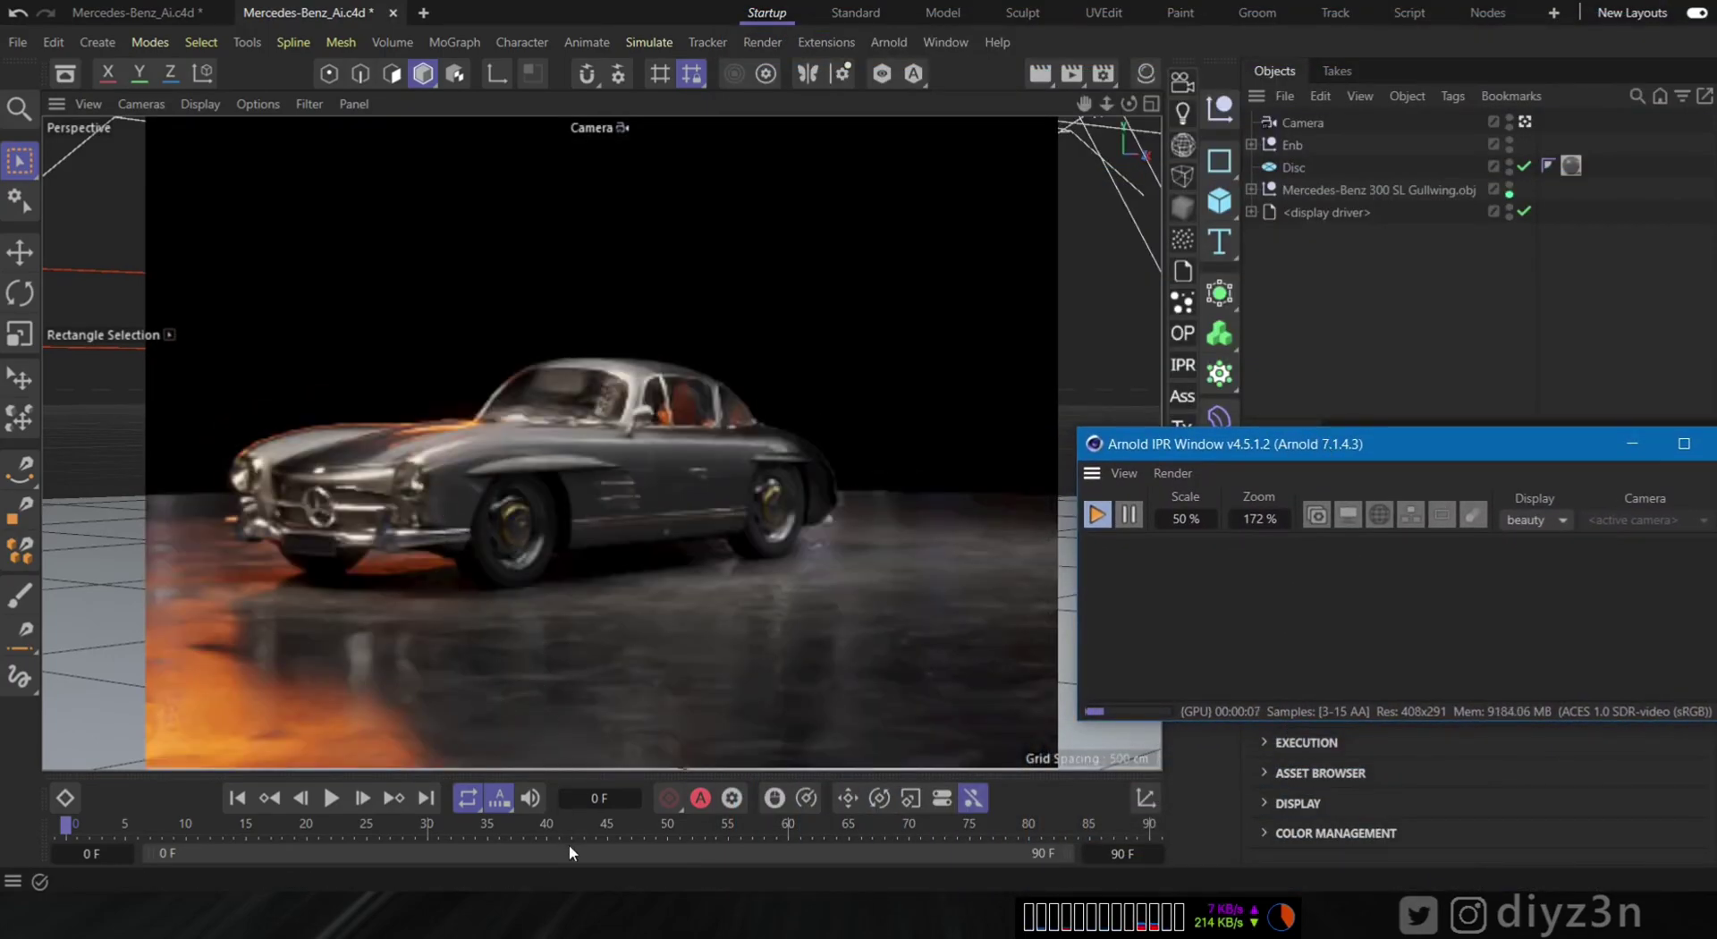
- Preview the Arnold render of the car at frames 41 and 69
click(558, 830)
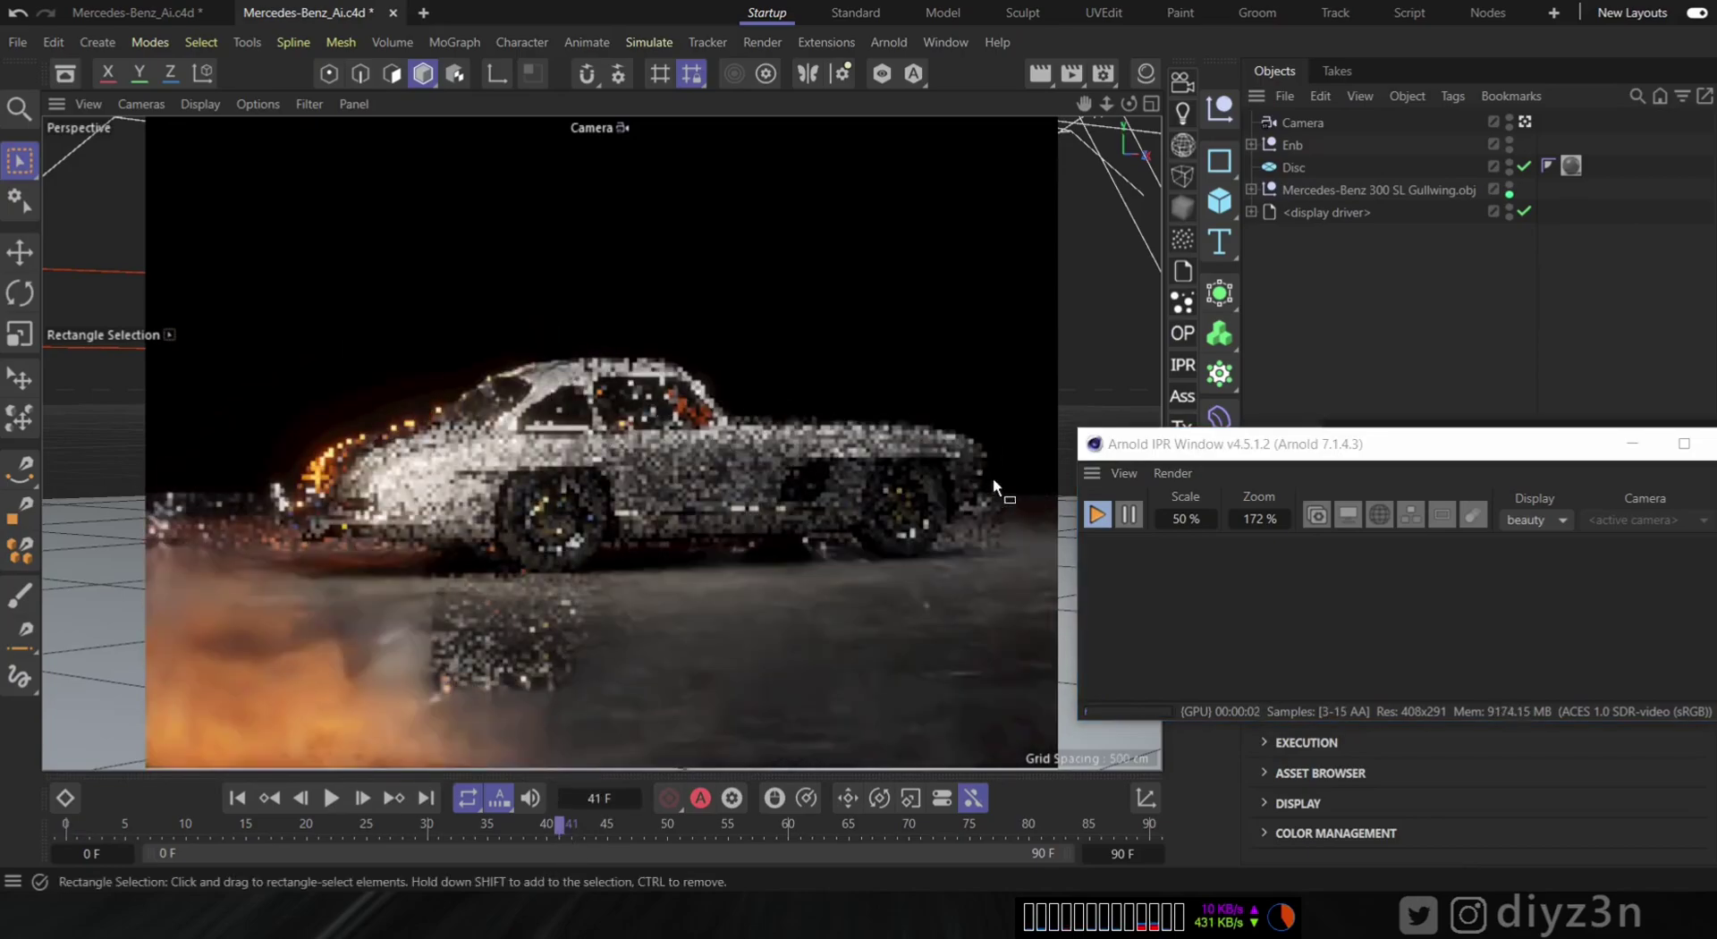
click(899, 828)
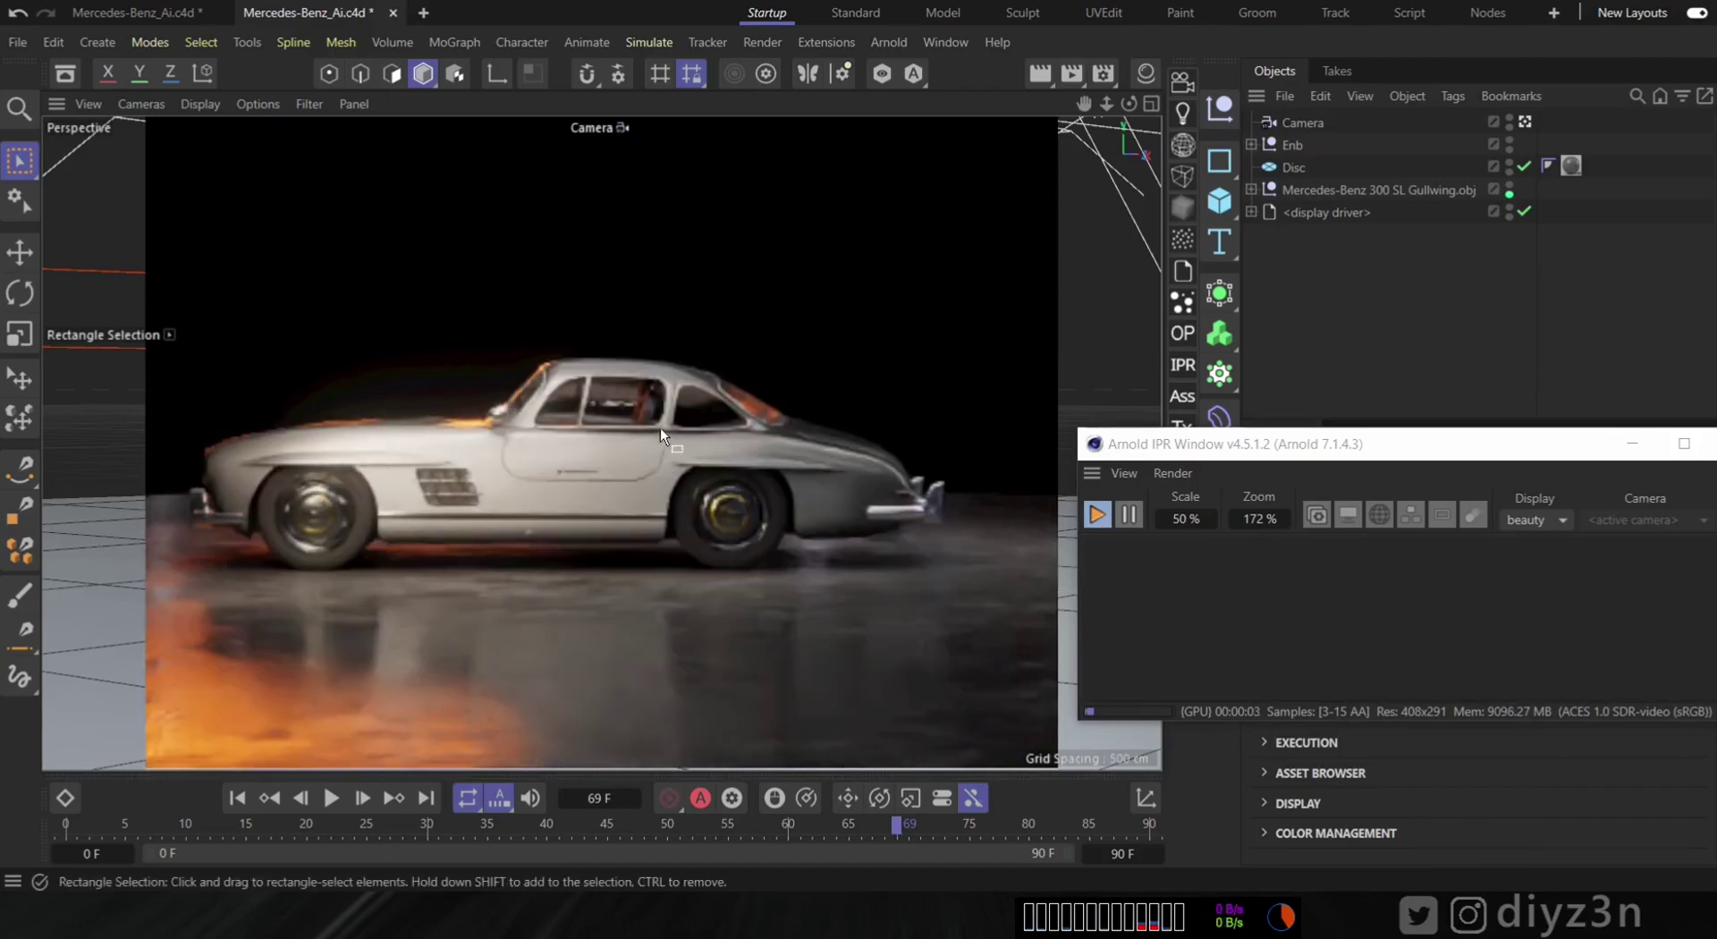
- Stop the Arnold IPR preview and close its window
click(1086, 514)
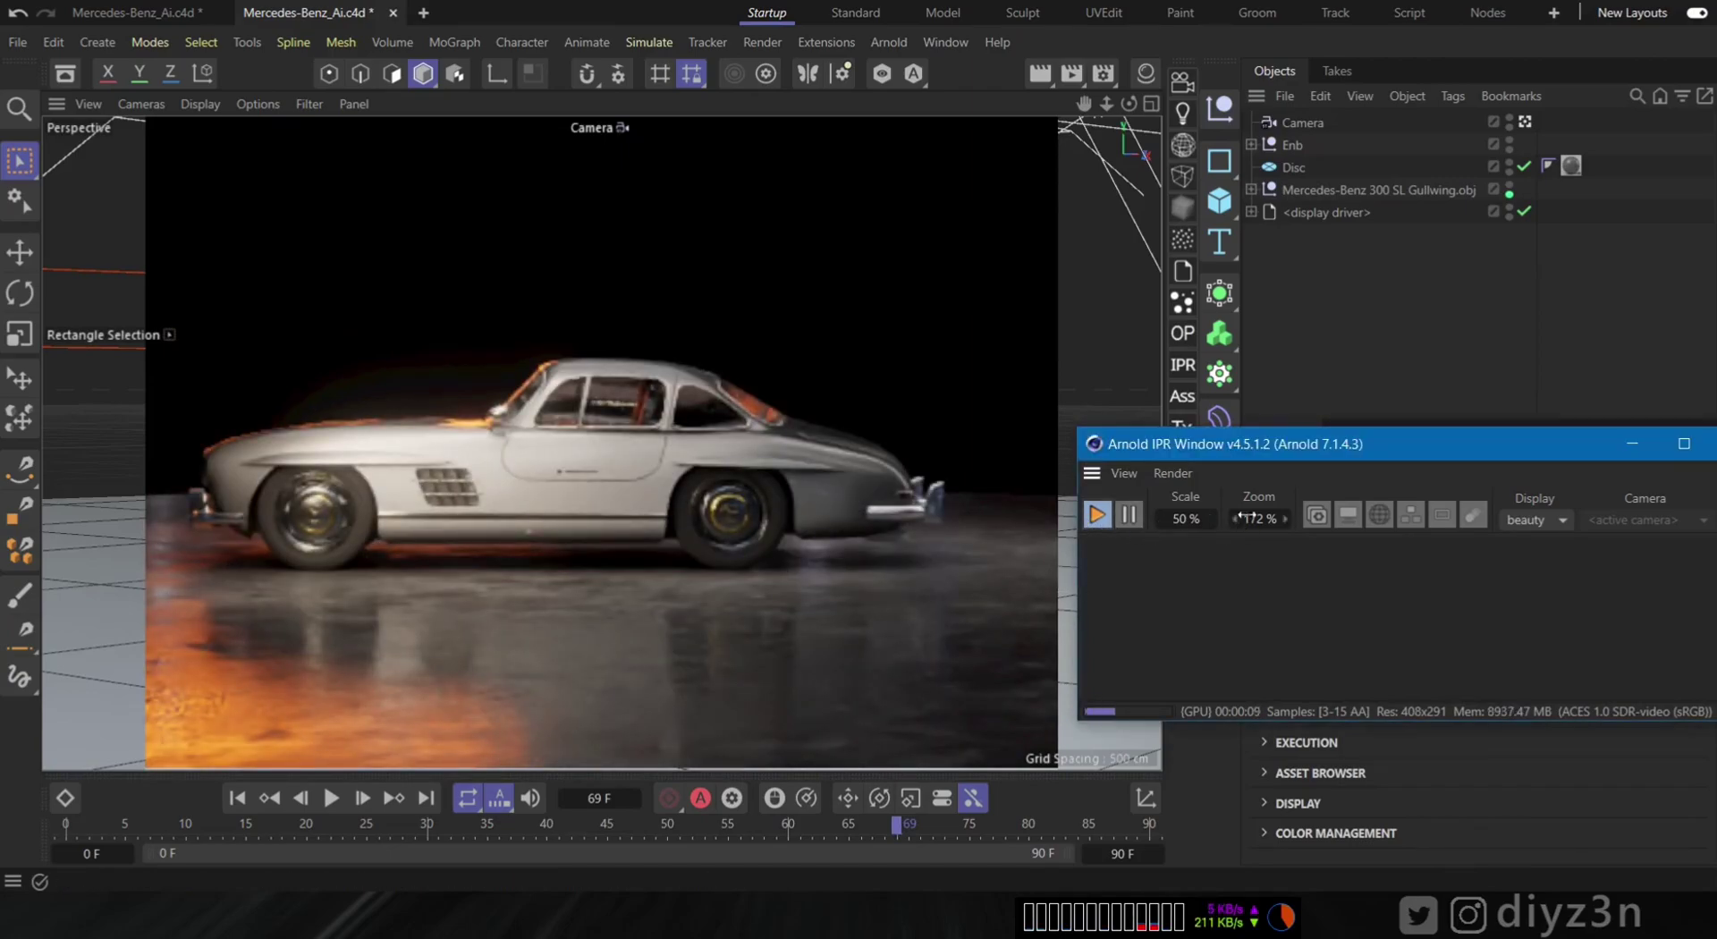
drag(1397, 447, 1199, 455)
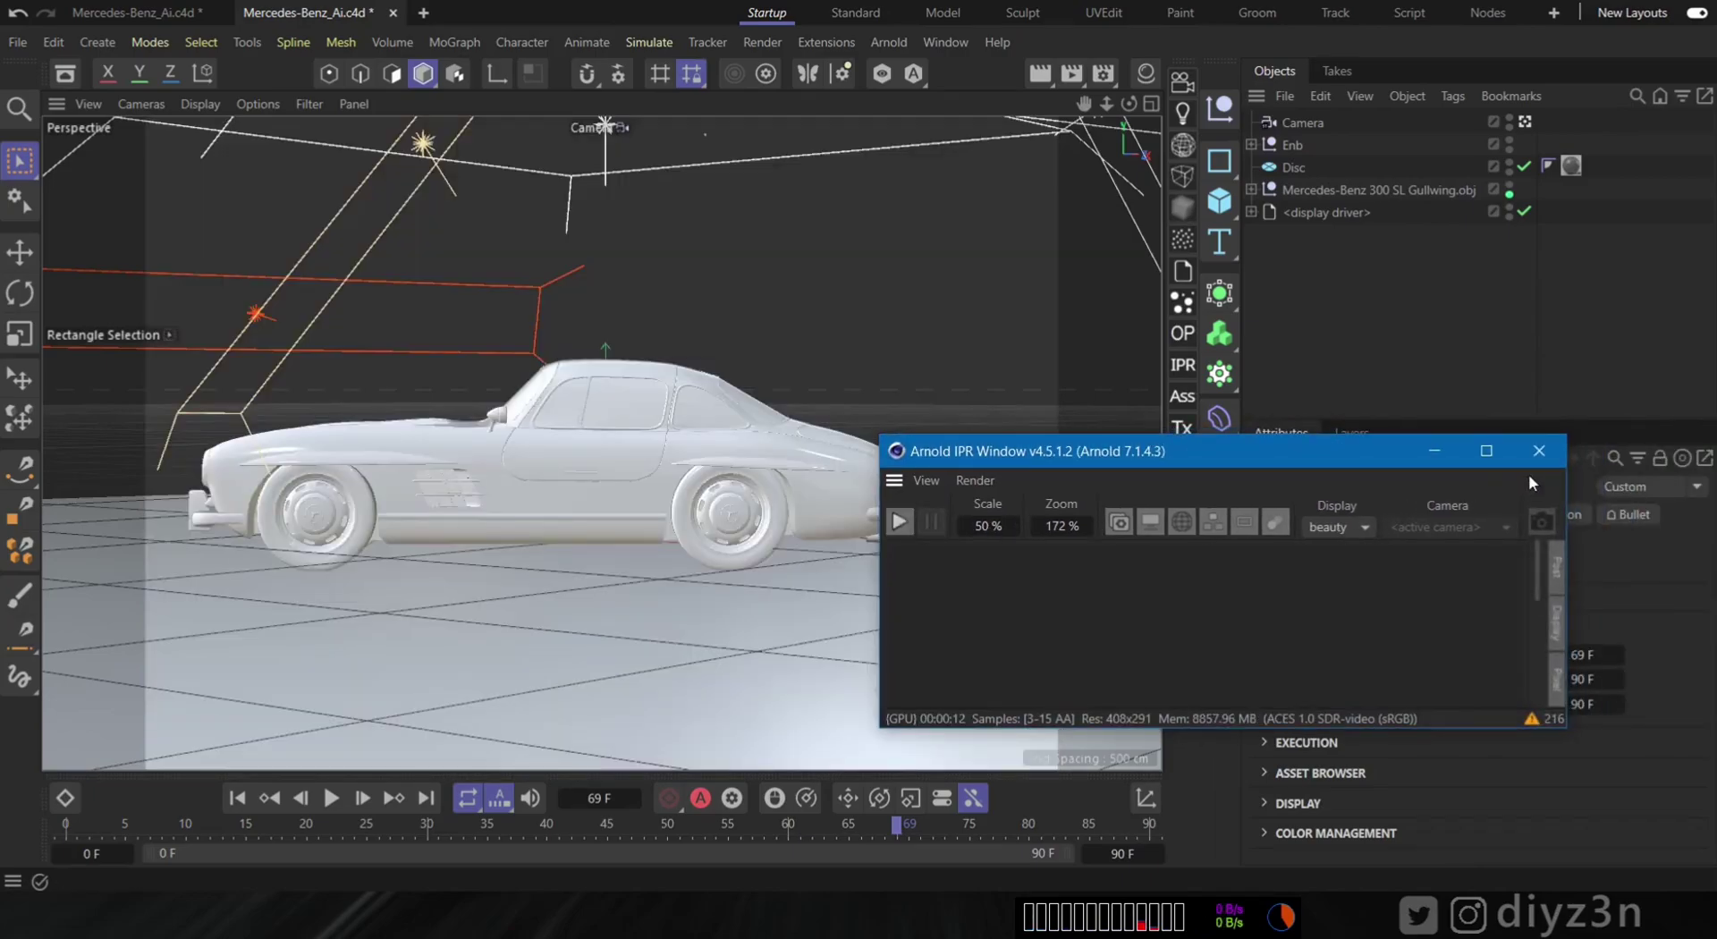
click(1540, 451)
- Delete the display driver object and the Enb null from the car scene
click(1313, 213)
key(Delete)
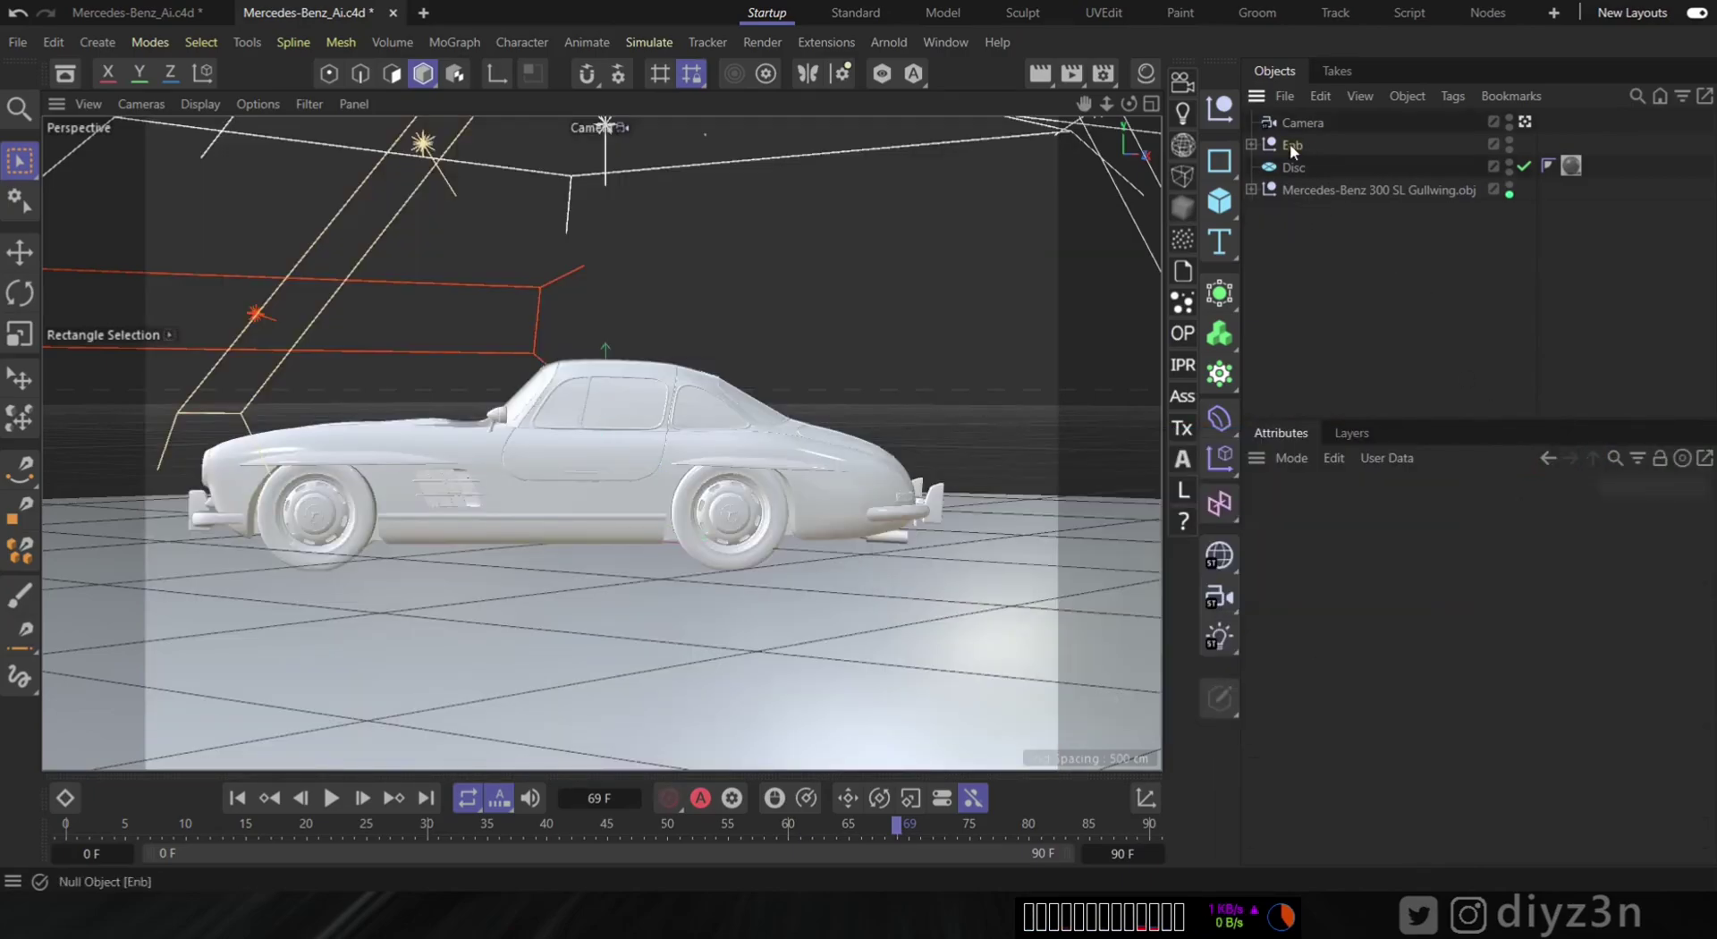
click(1290, 146)
key(Delete)
- Export the stripped-down car scene in FBX format
click(12, 45)
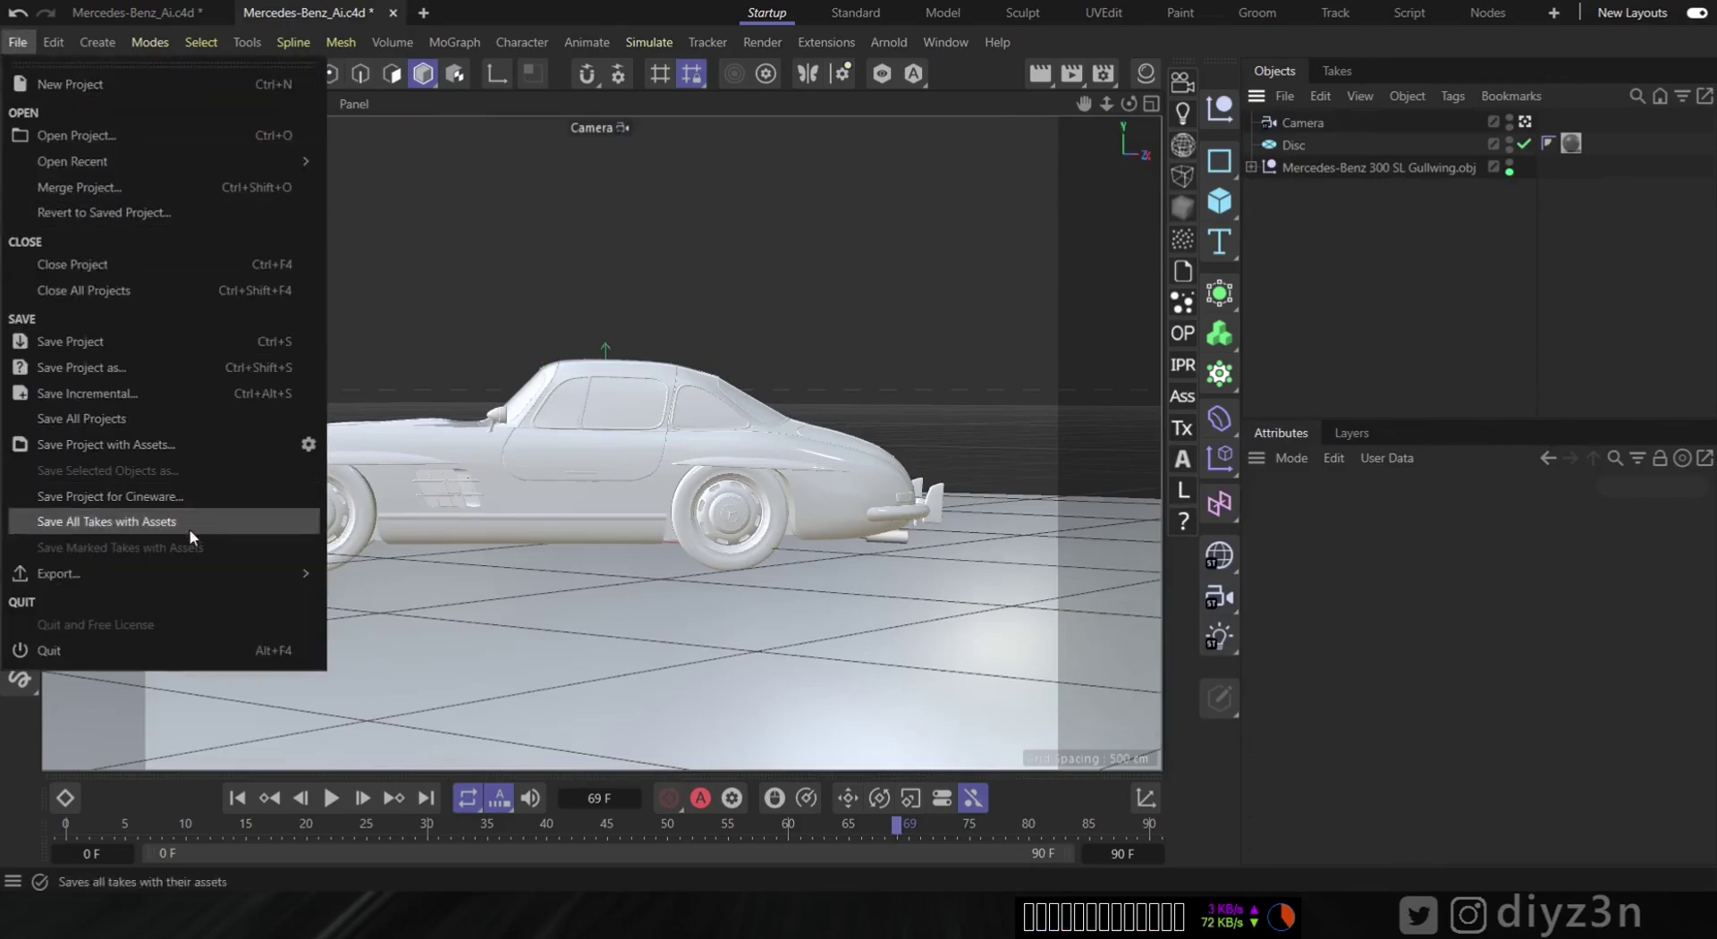
mouse_move(183, 575)
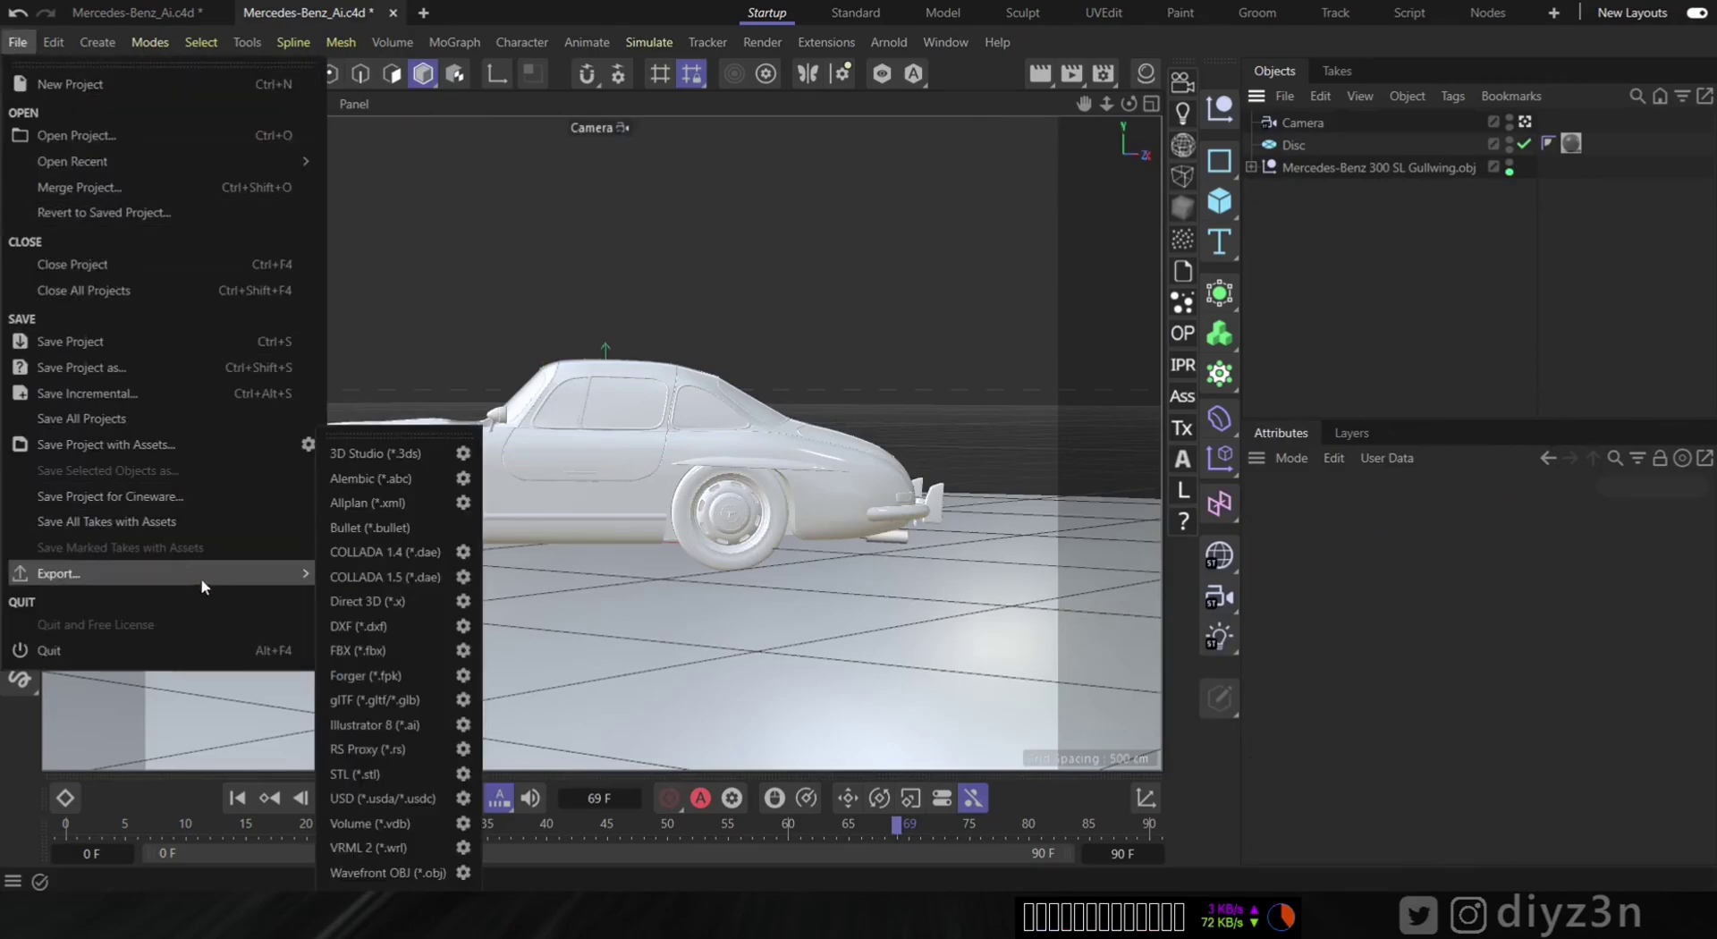
click(376, 660)
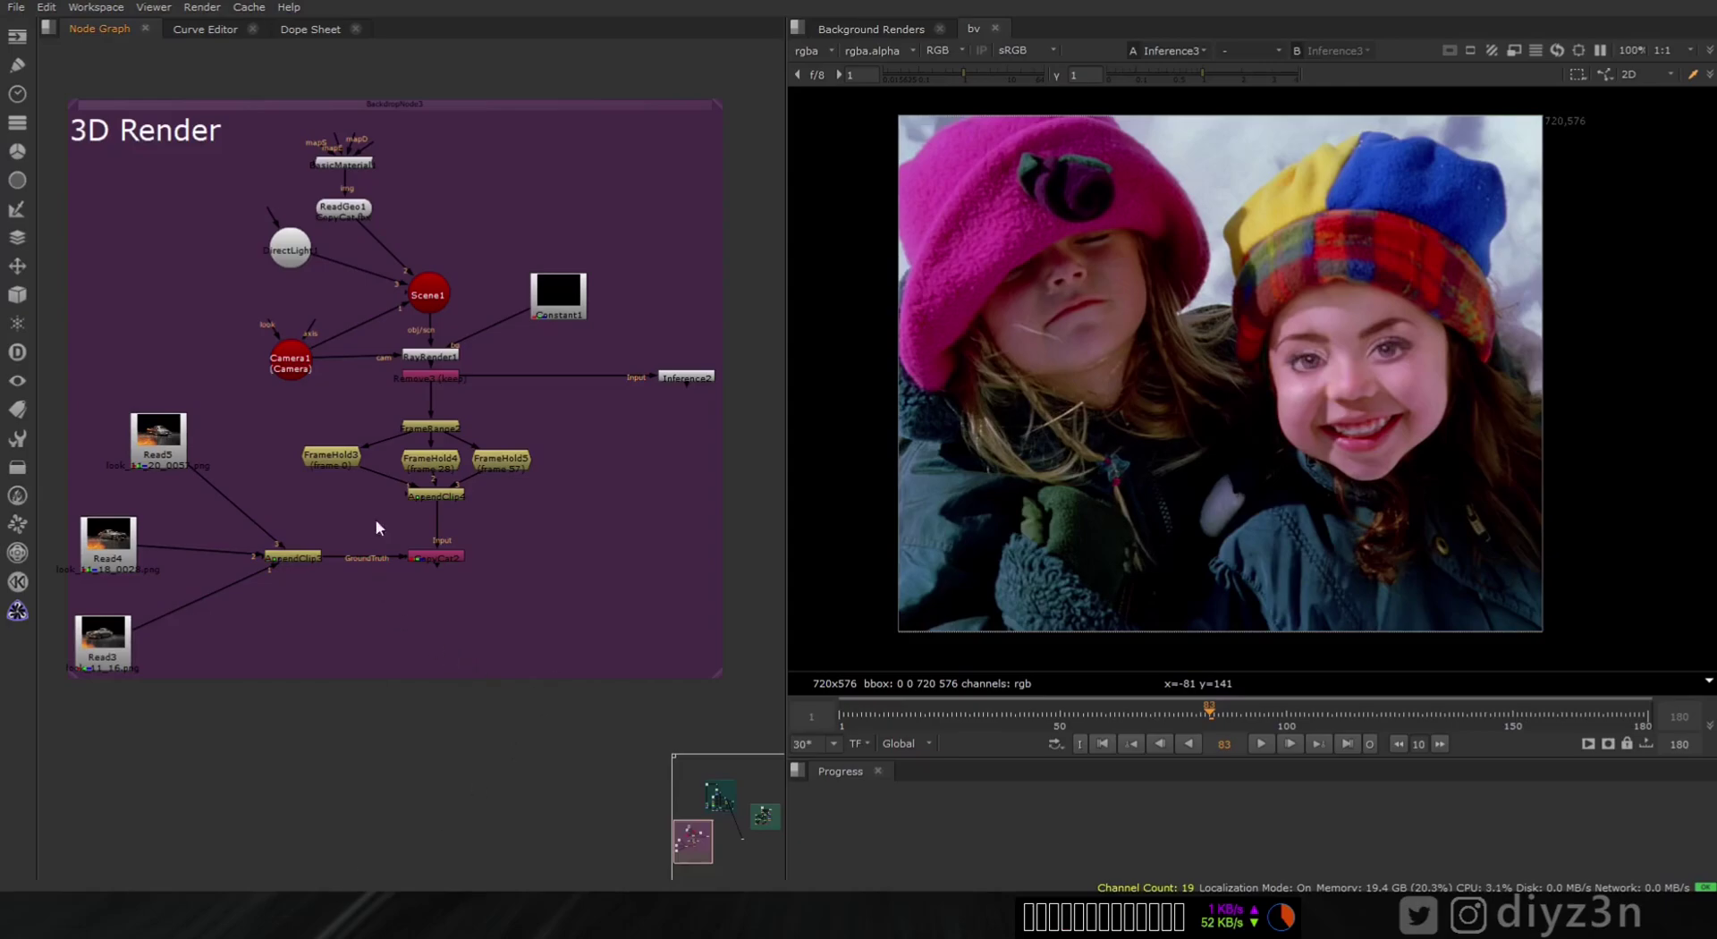
- In Nuke's 3D Render setup, view the three rendered car stills loaded in Read3, Read4 and Read5
middle_drag(337, 406, 417, 646)
scroll(417, 646, up, 3)
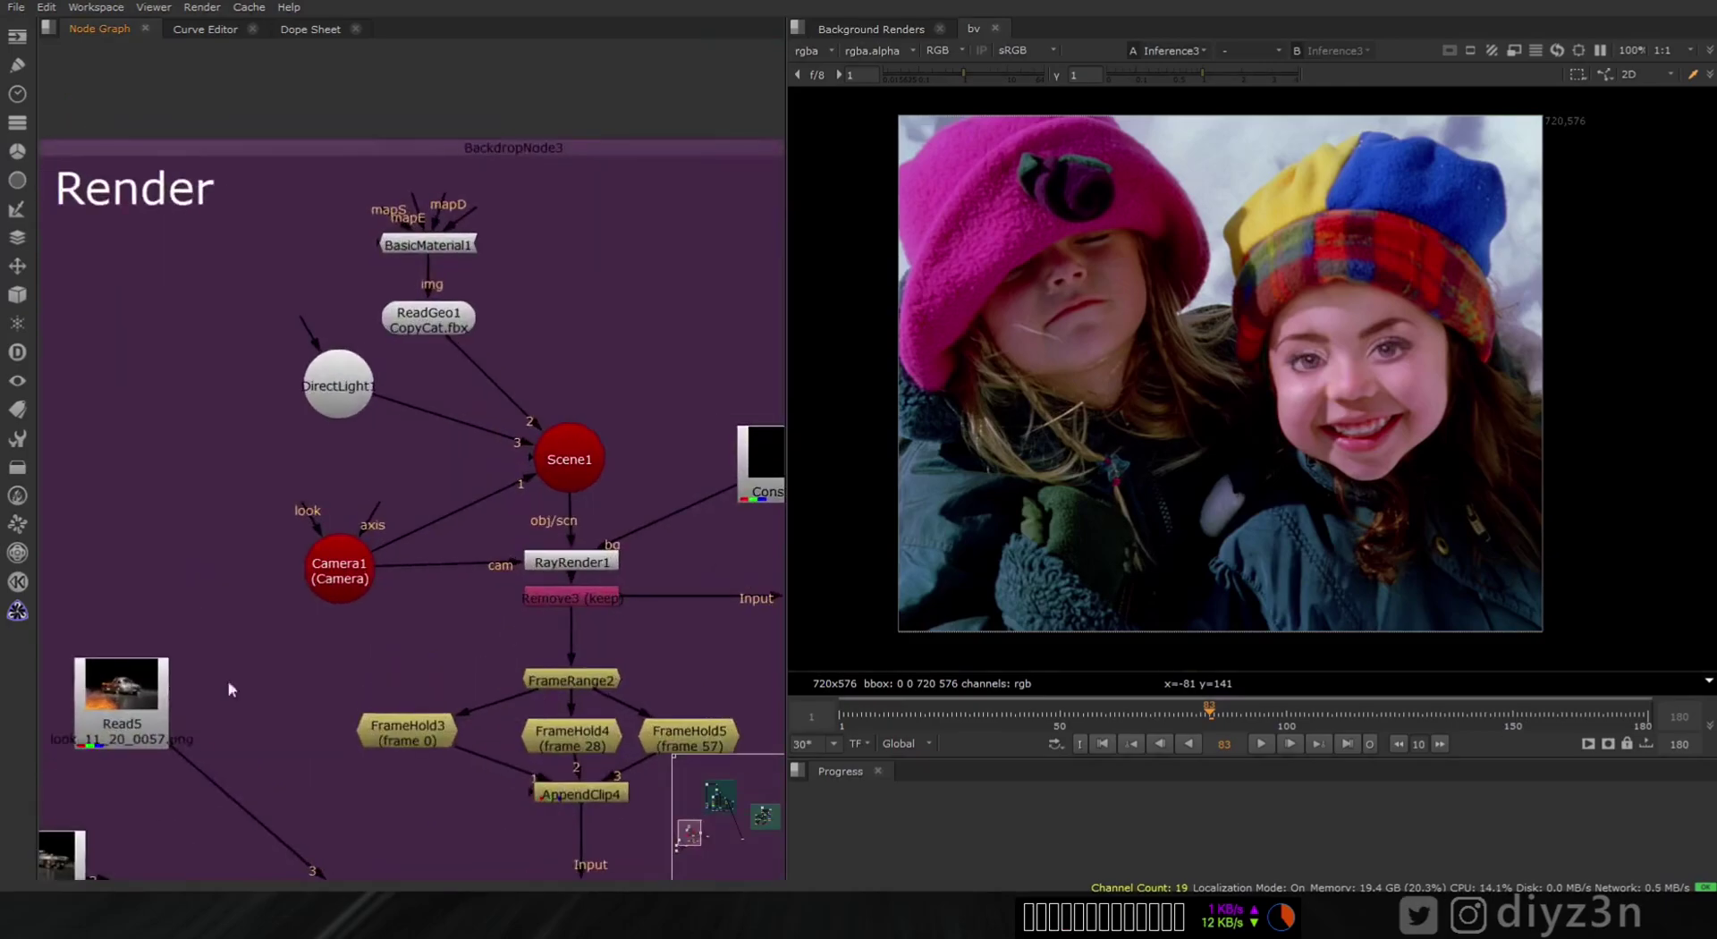
middle_drag(120, 711, 322, 392)
key(1)
click(271, 552)
key(1)
click(226, 727)
key(1)
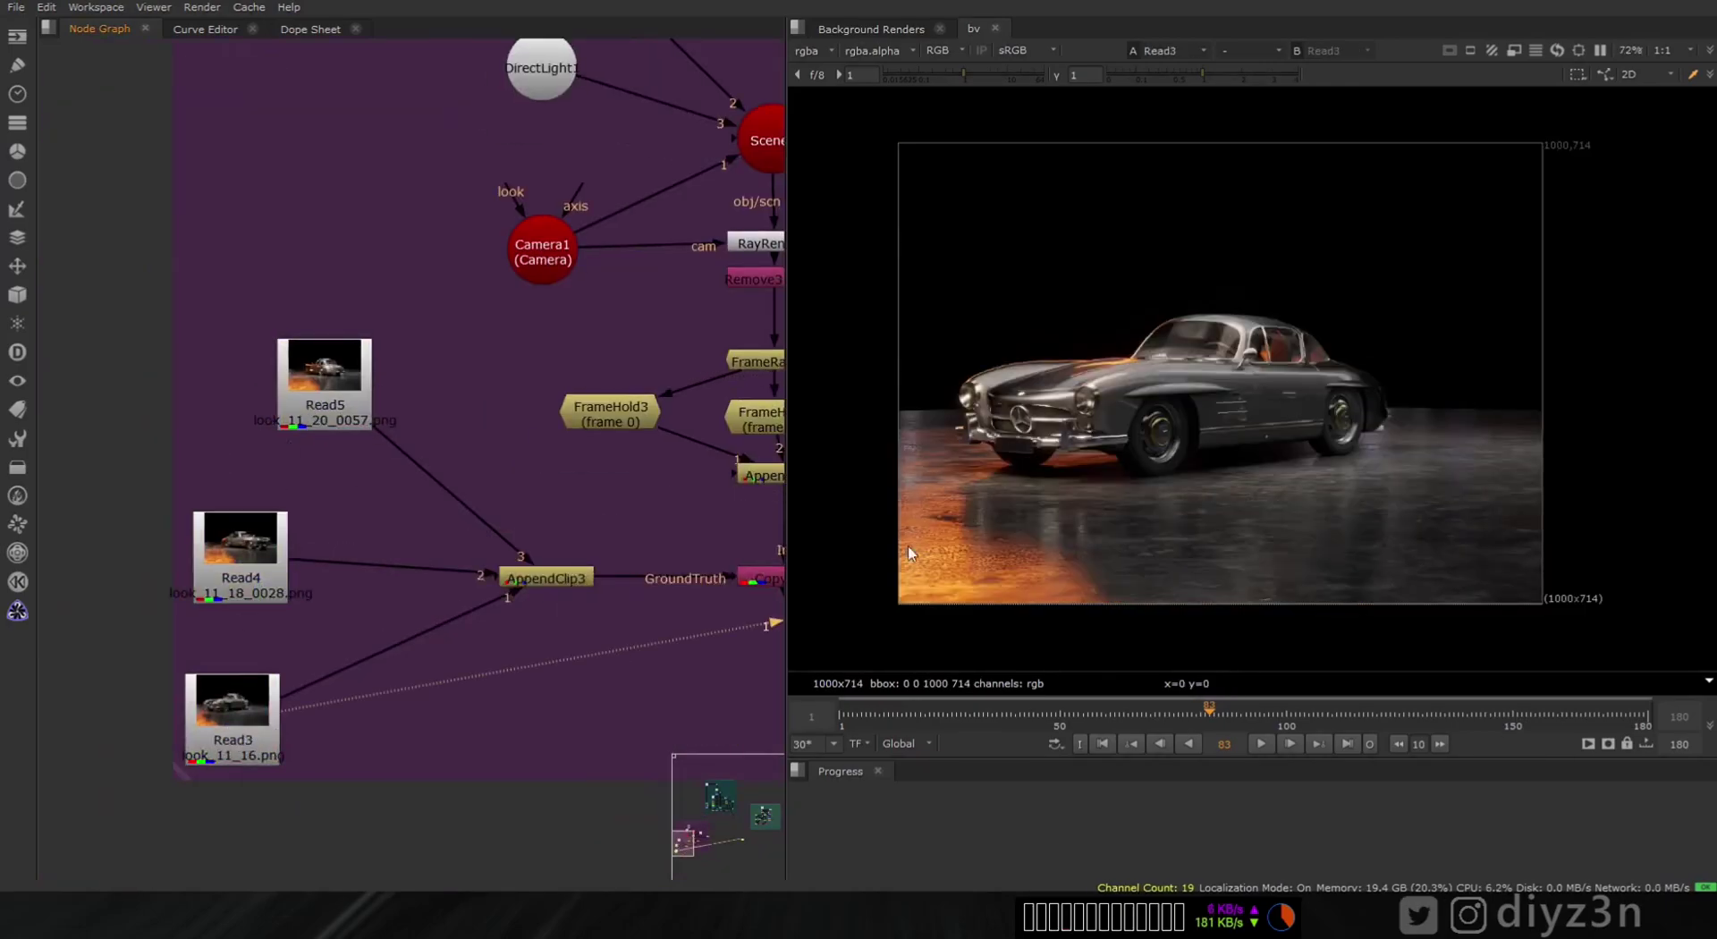
drag(277, 570, 277, 560)
key(1)
click(349, 380)
key(1)
- View AppendClip3 and step through its frames 1 to 3
click(557, 578)
key(1)
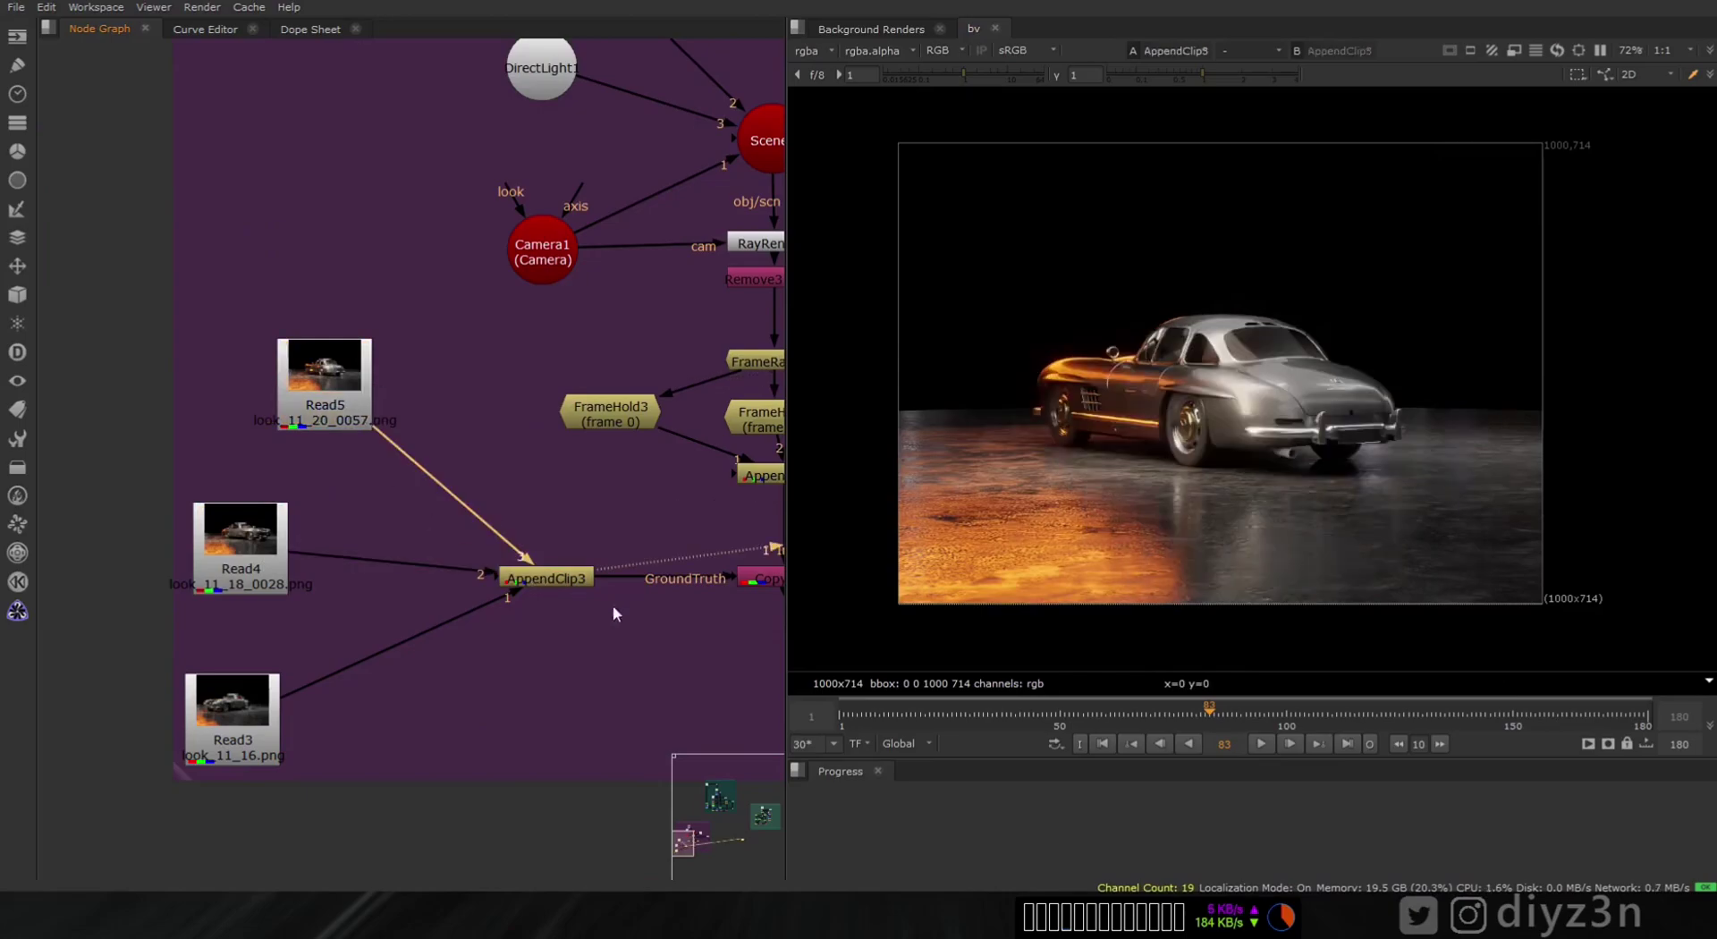
click(1103, 743)
click(1289, 744)
click(1288, 744)
- Display the imported CopyCat.fbx geometry from ReadGeo1 in the 3D viewer
middle_drag(626, 463, 361, 443)
scroll(512, 599, up, 4)
middle_drag(267, 564, 514, 602)
scroll(228, 565, down, 8)
middle_drag(149, 601, 415, 586)
middle_drag(524, 229, 304, 476)
scroll(310, 331, up, 1)
middle_drag(310, 331, 333, 411)
scroll(327, 326, up, 2)
click(381, 414)
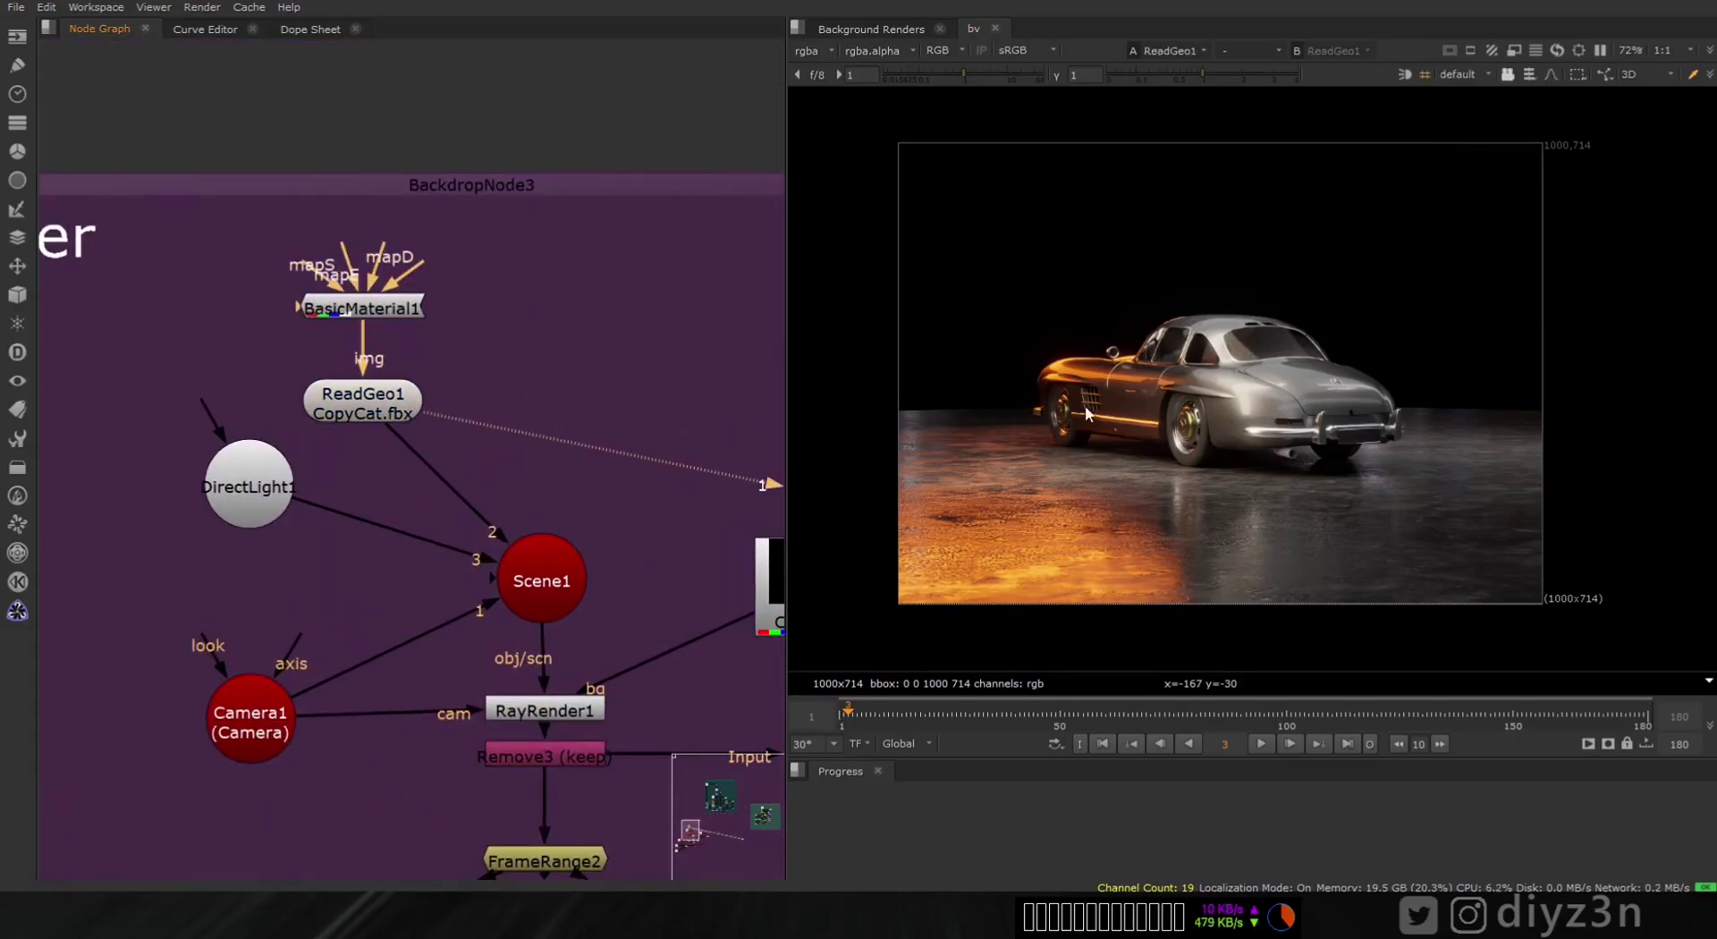
key(1)
key(Tab)
- Inspect the car and floor geometry from a closer angle, toggling its selection
alt+middle_drag(1232, 410, 1380, 444)
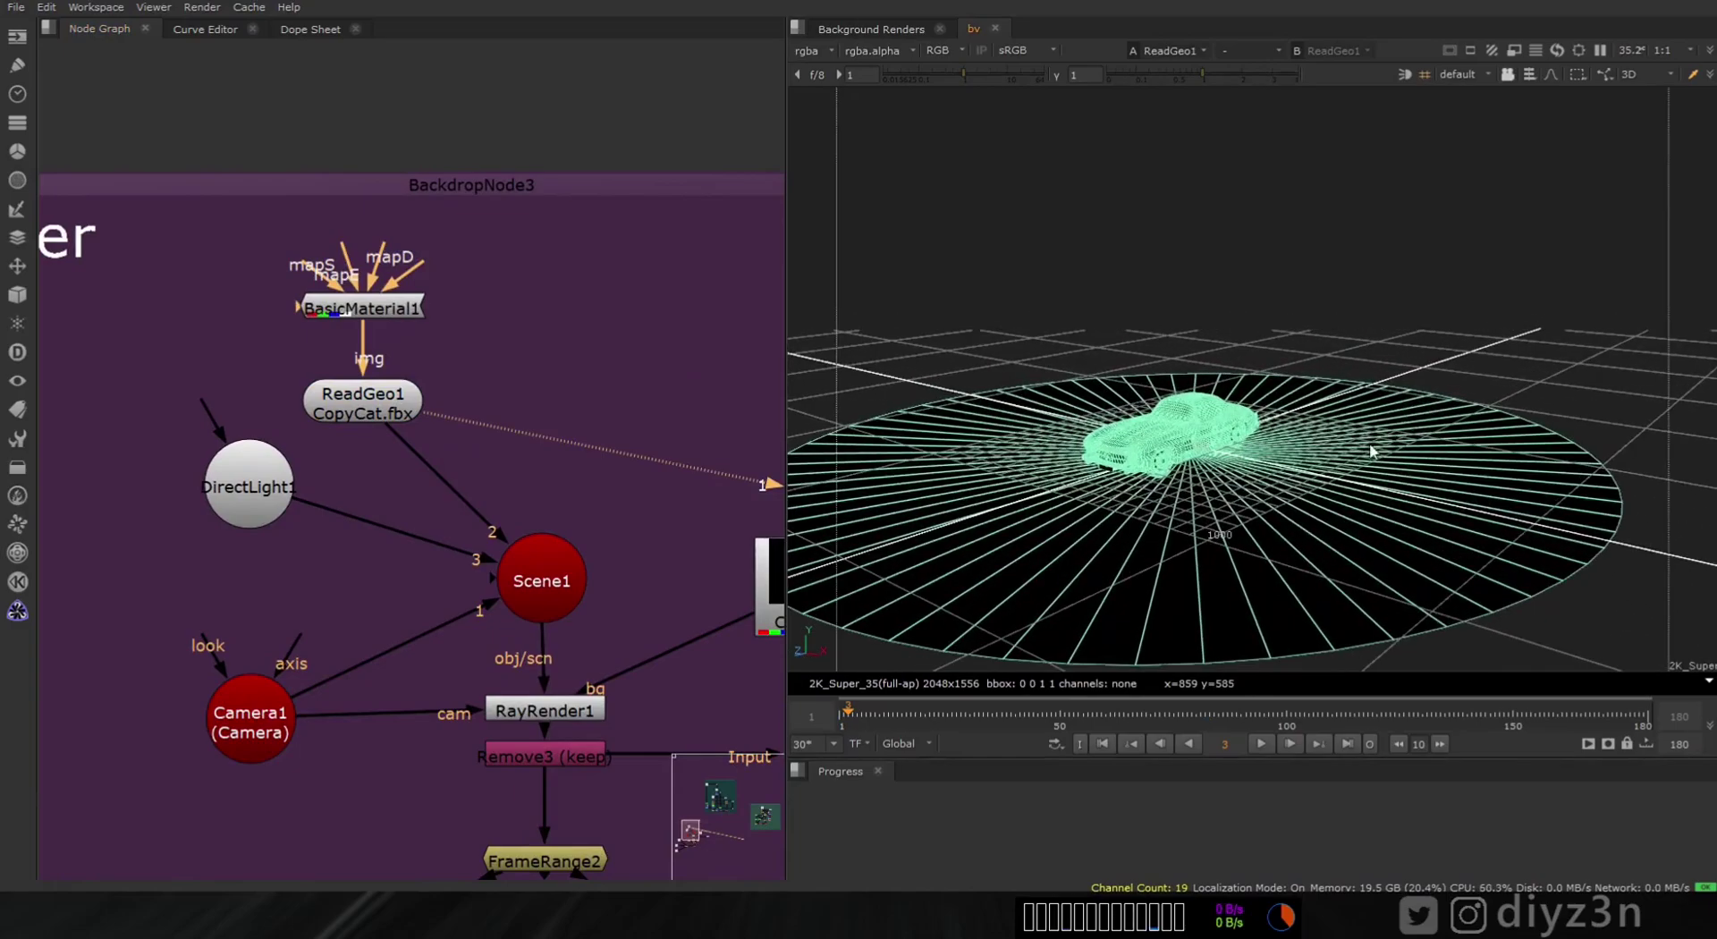
click(1476, 373)
ctrl+drag(1422, 393, 1301, 412)
alt+middle_drag(1302, 412, 1511, 407)
scroll(1207, 479, up, 2)
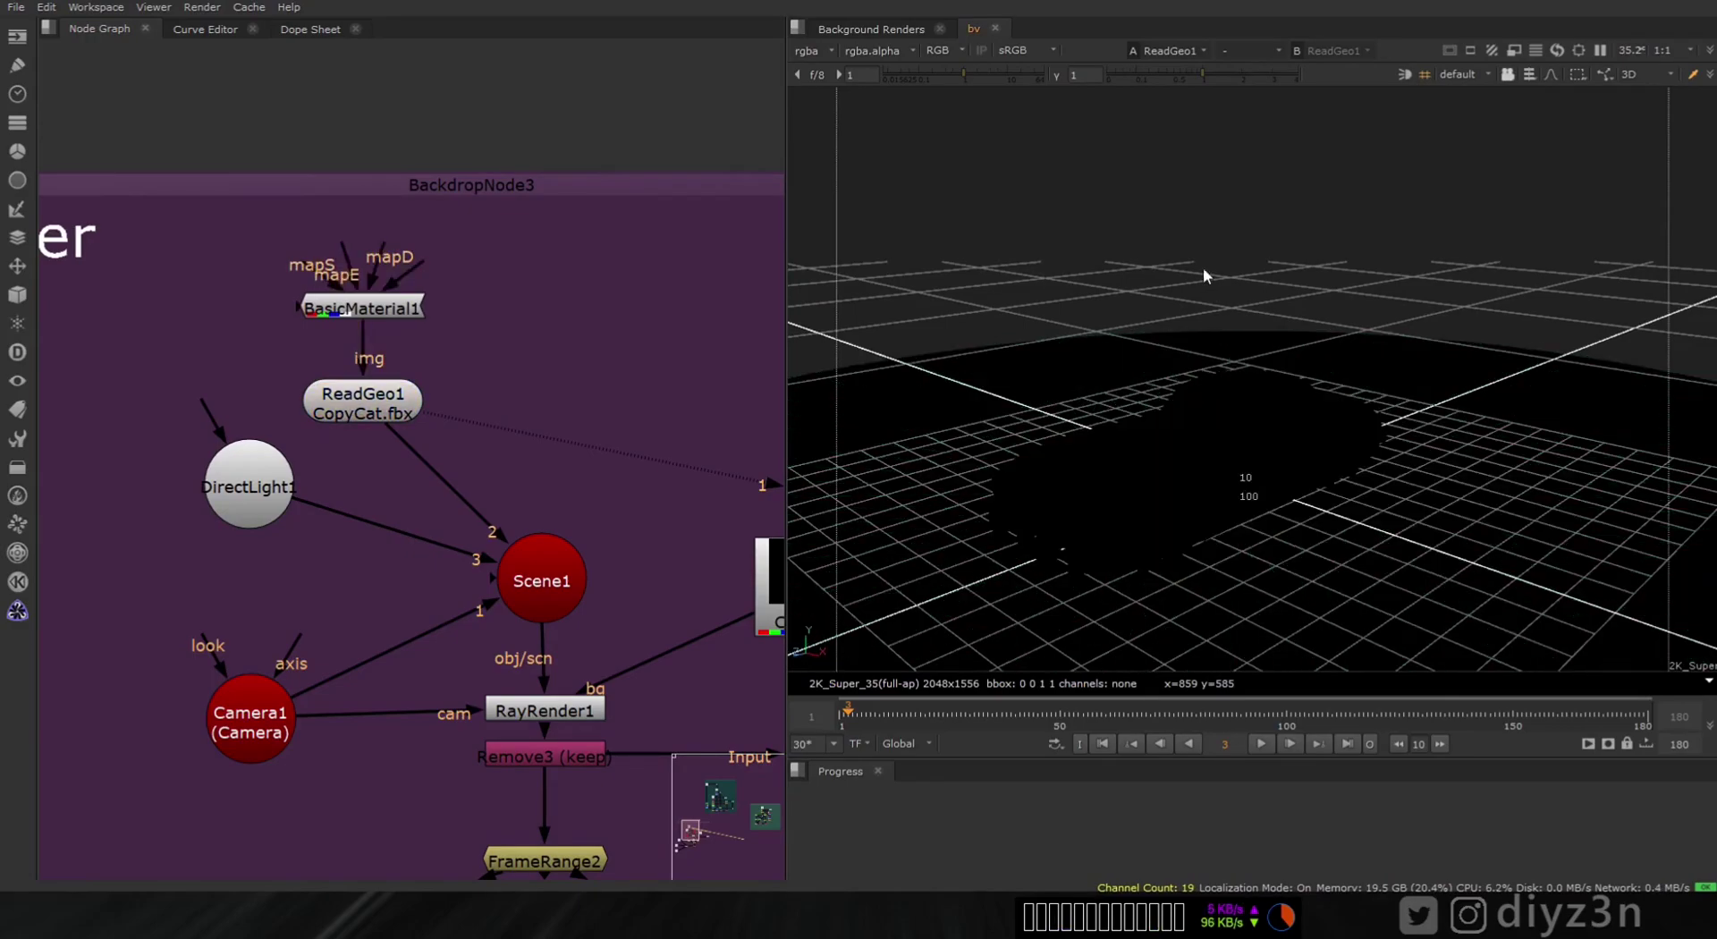
click(1218, 479)
- Check DirectLight1, then view Camera1 and the combined Scene1 in the 3D viewer
click(273, 497)
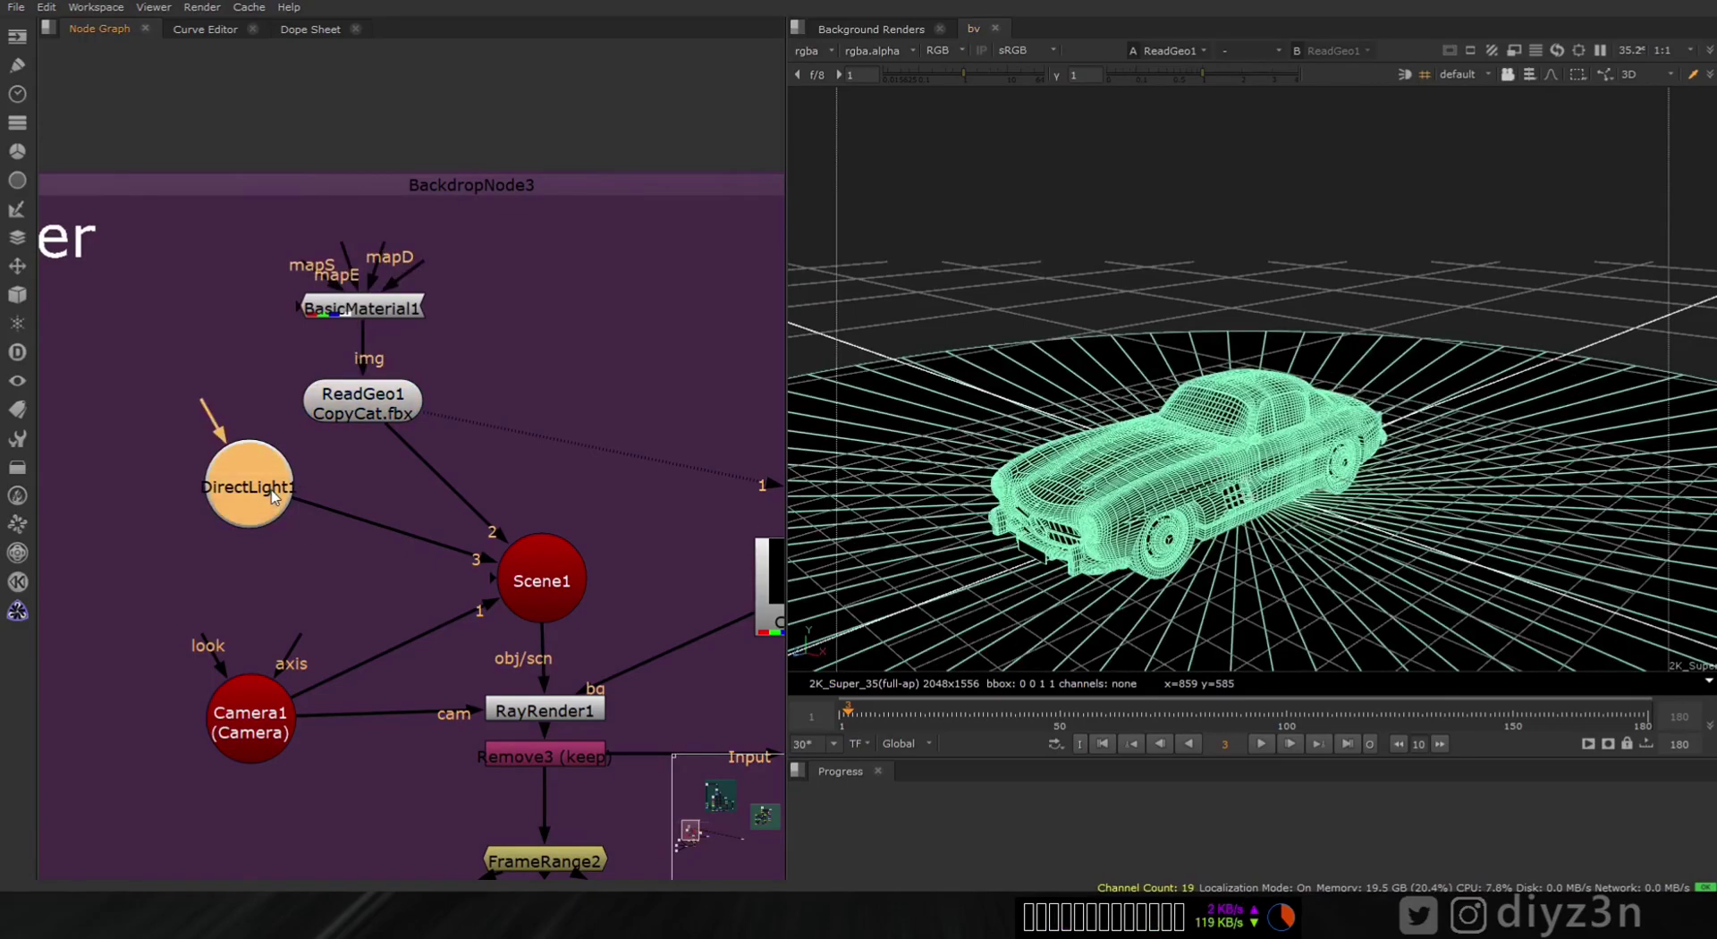
click(301, 712)
key(1)
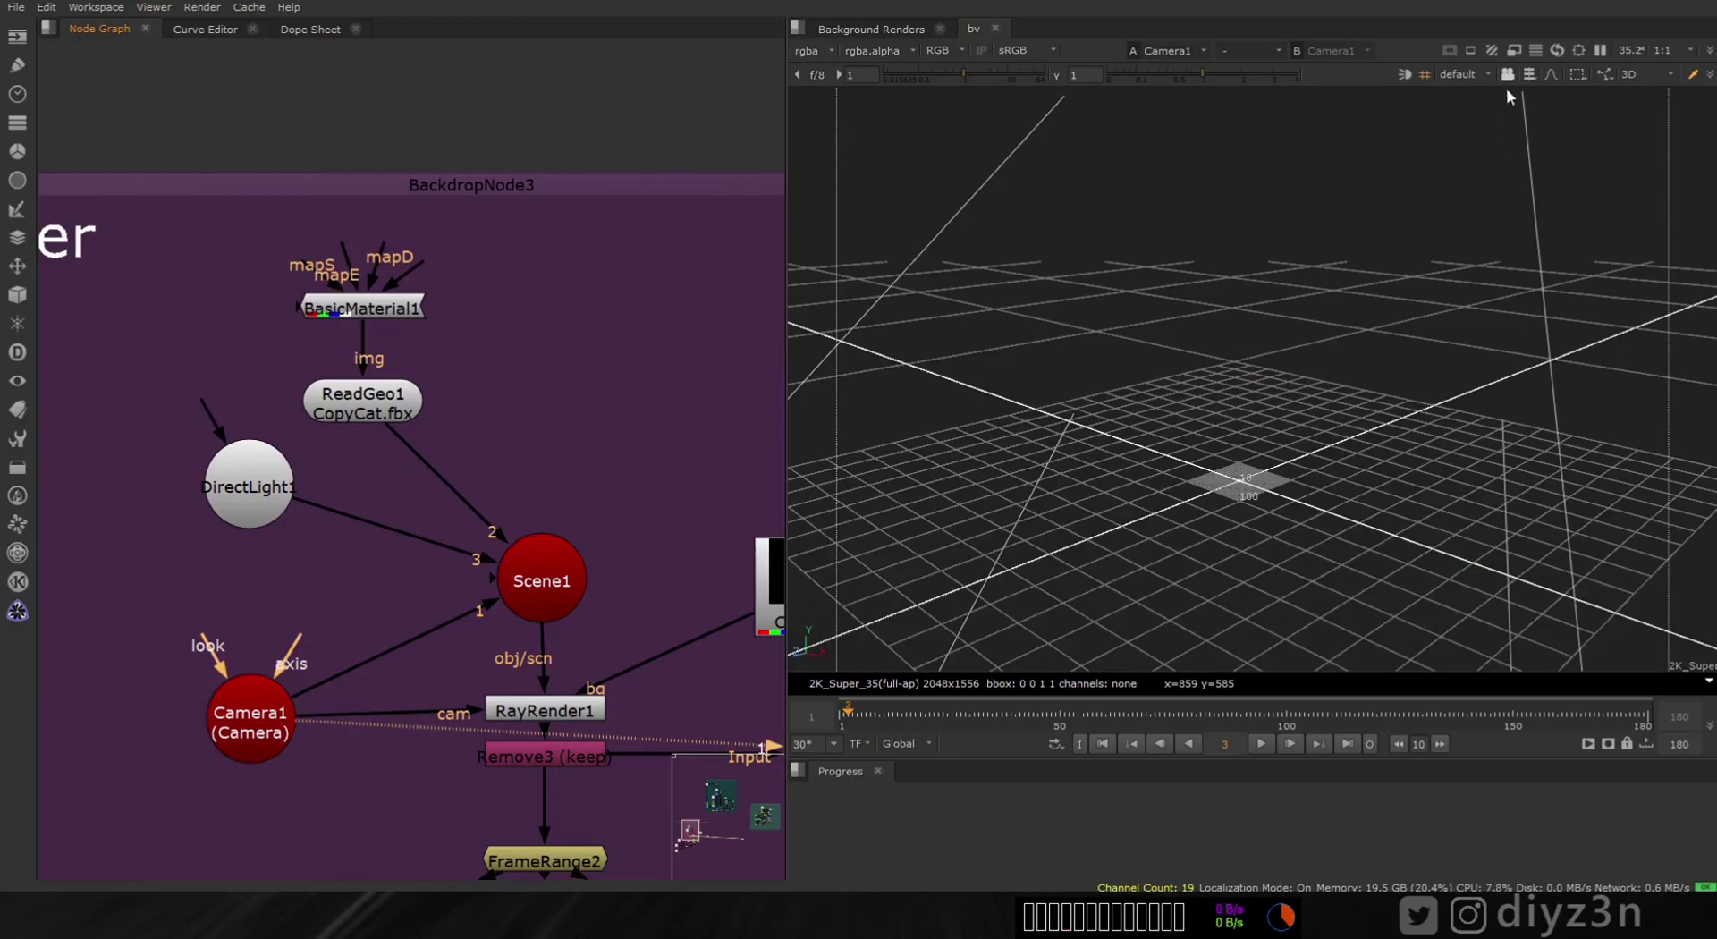
click(555, 569)
key(1)
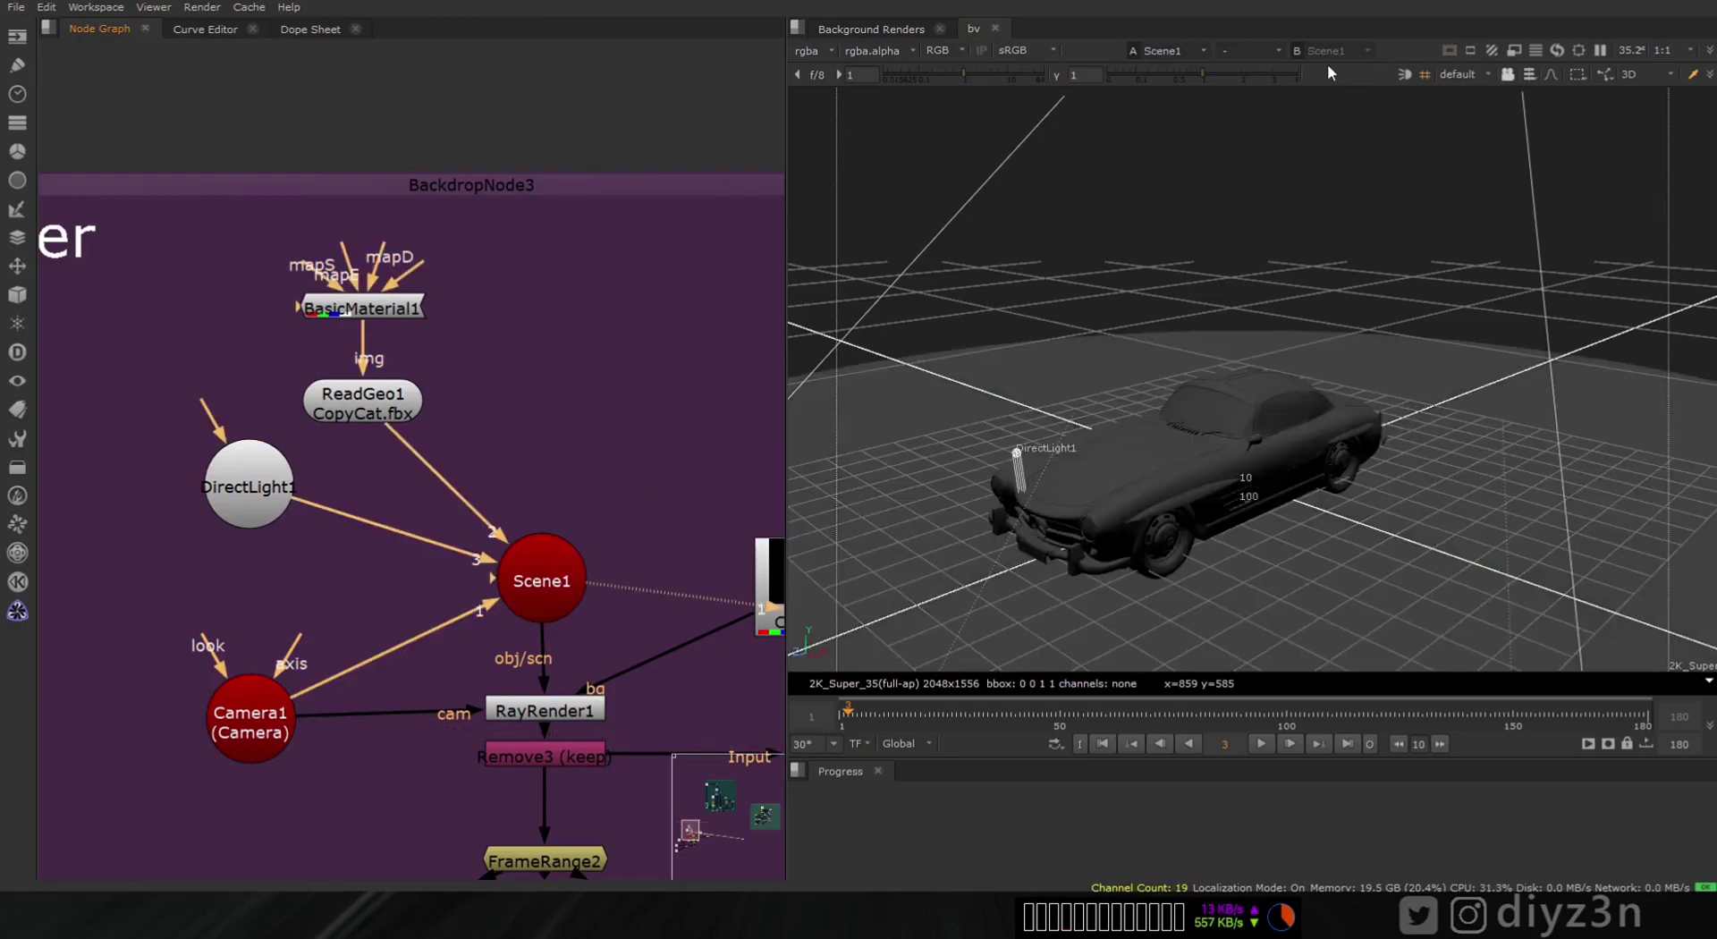
- Look at the scene through Camera1 and scrub the timeline to about frame 22
click(1242, 50)
click(1253, 49)
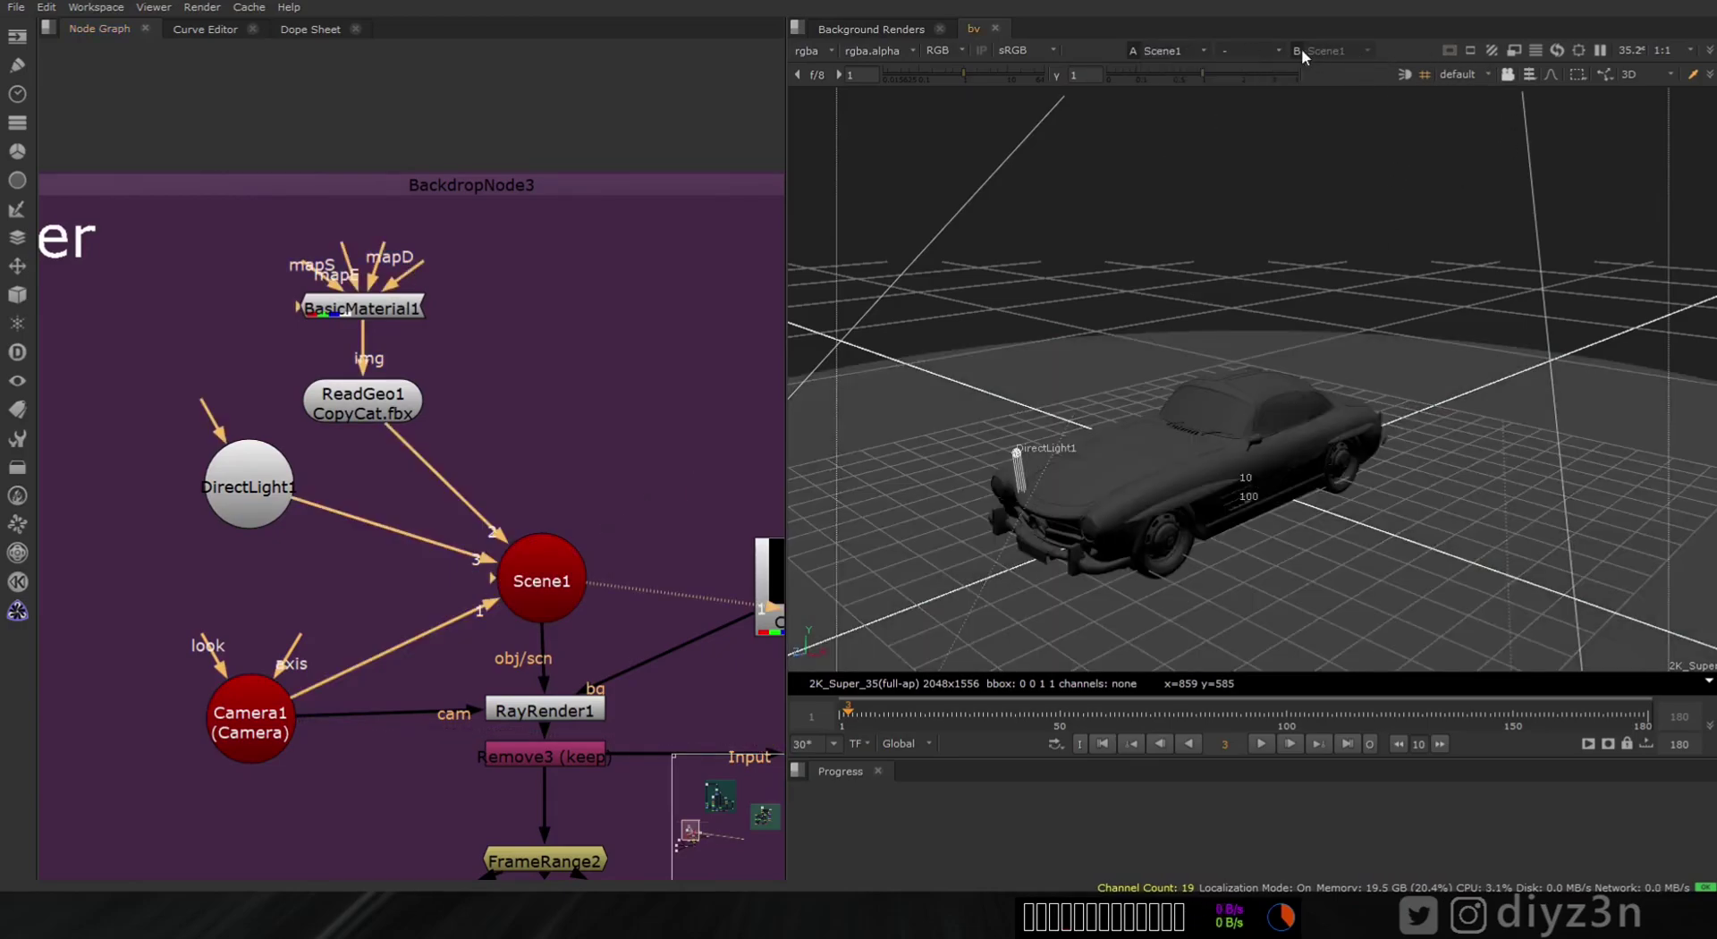
click(1252, 50)
click(1462, 73)
click(1478, 111)
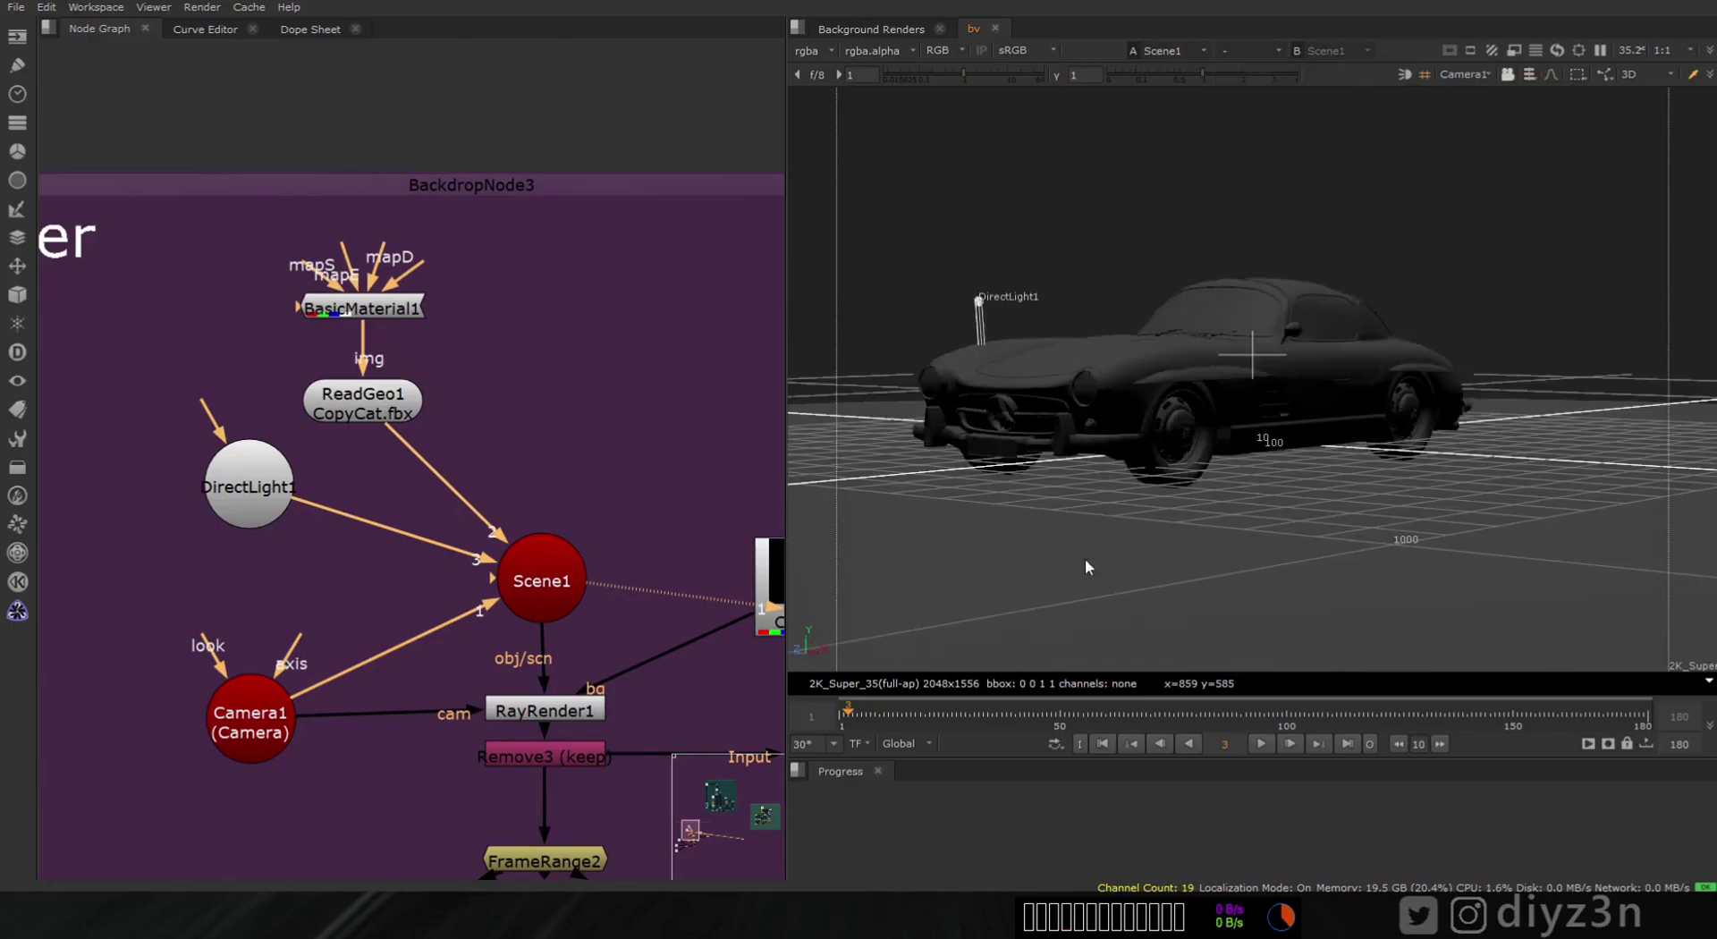
drag(856, 723, 933, 721)
- View the RayRender1 output at frame 21, check the node's properties and close them unchanged
middle_drag(523, 677, 331, 418)
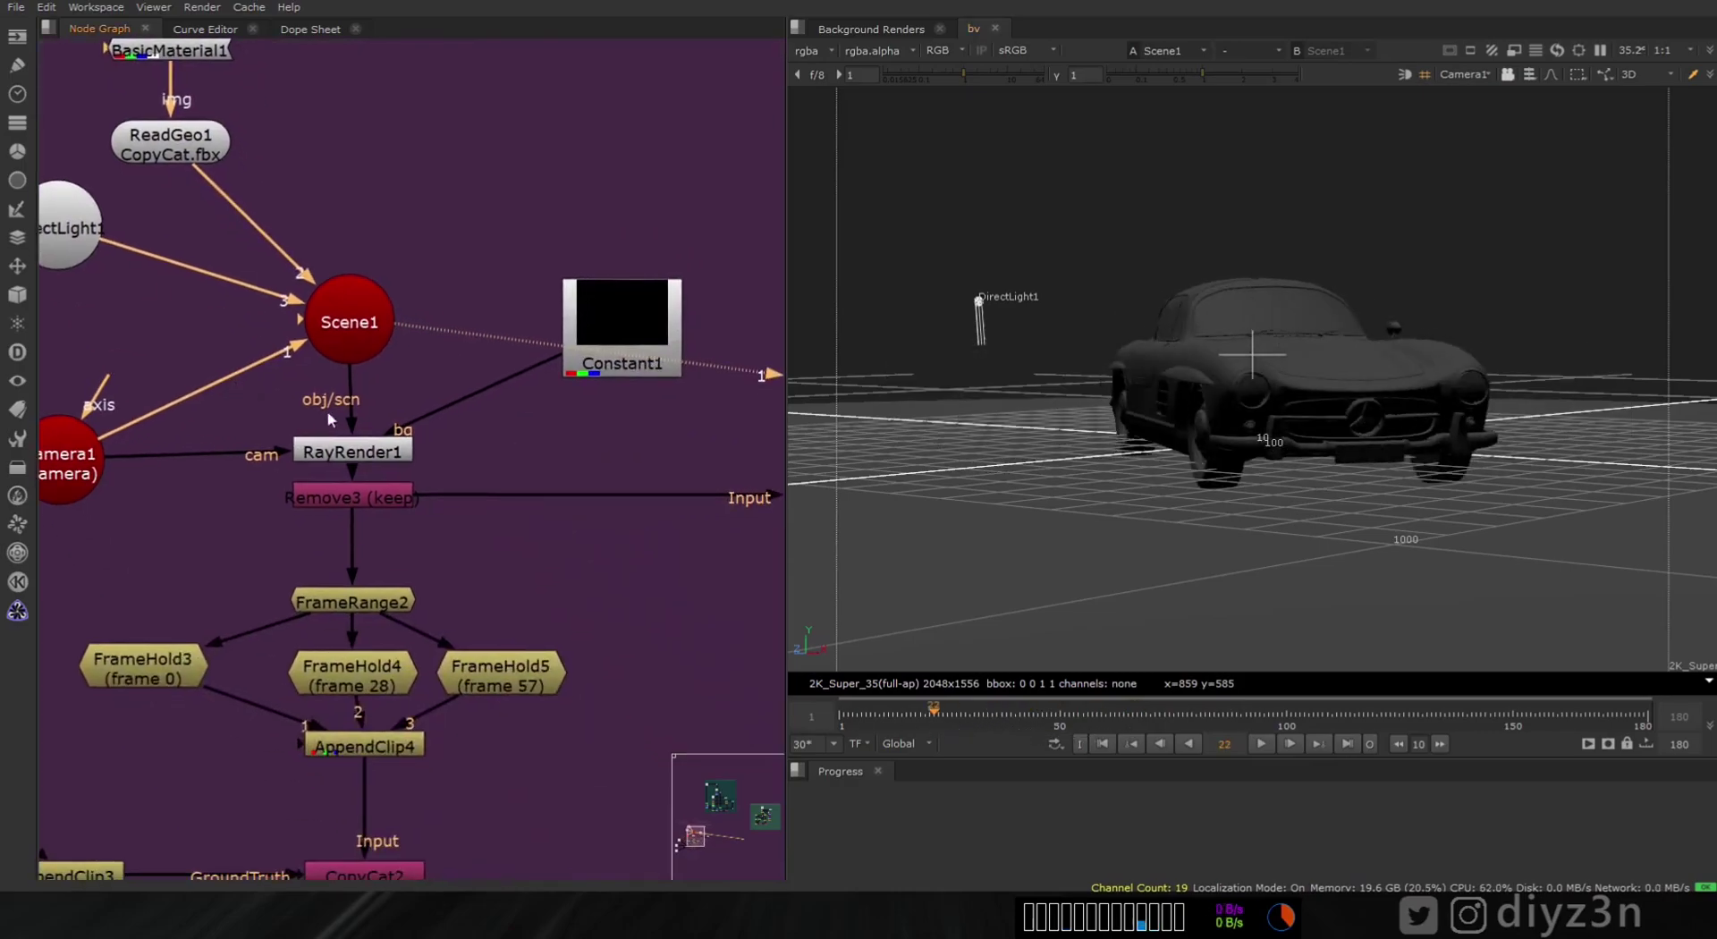
click(369, 455)
key(1)
click(952, 722)
mouse_move(951, 727)
mouse_down()
mouse_move(993, 722)
mouse_move(930, 721)
mouse_up()
double_click(358, 454)
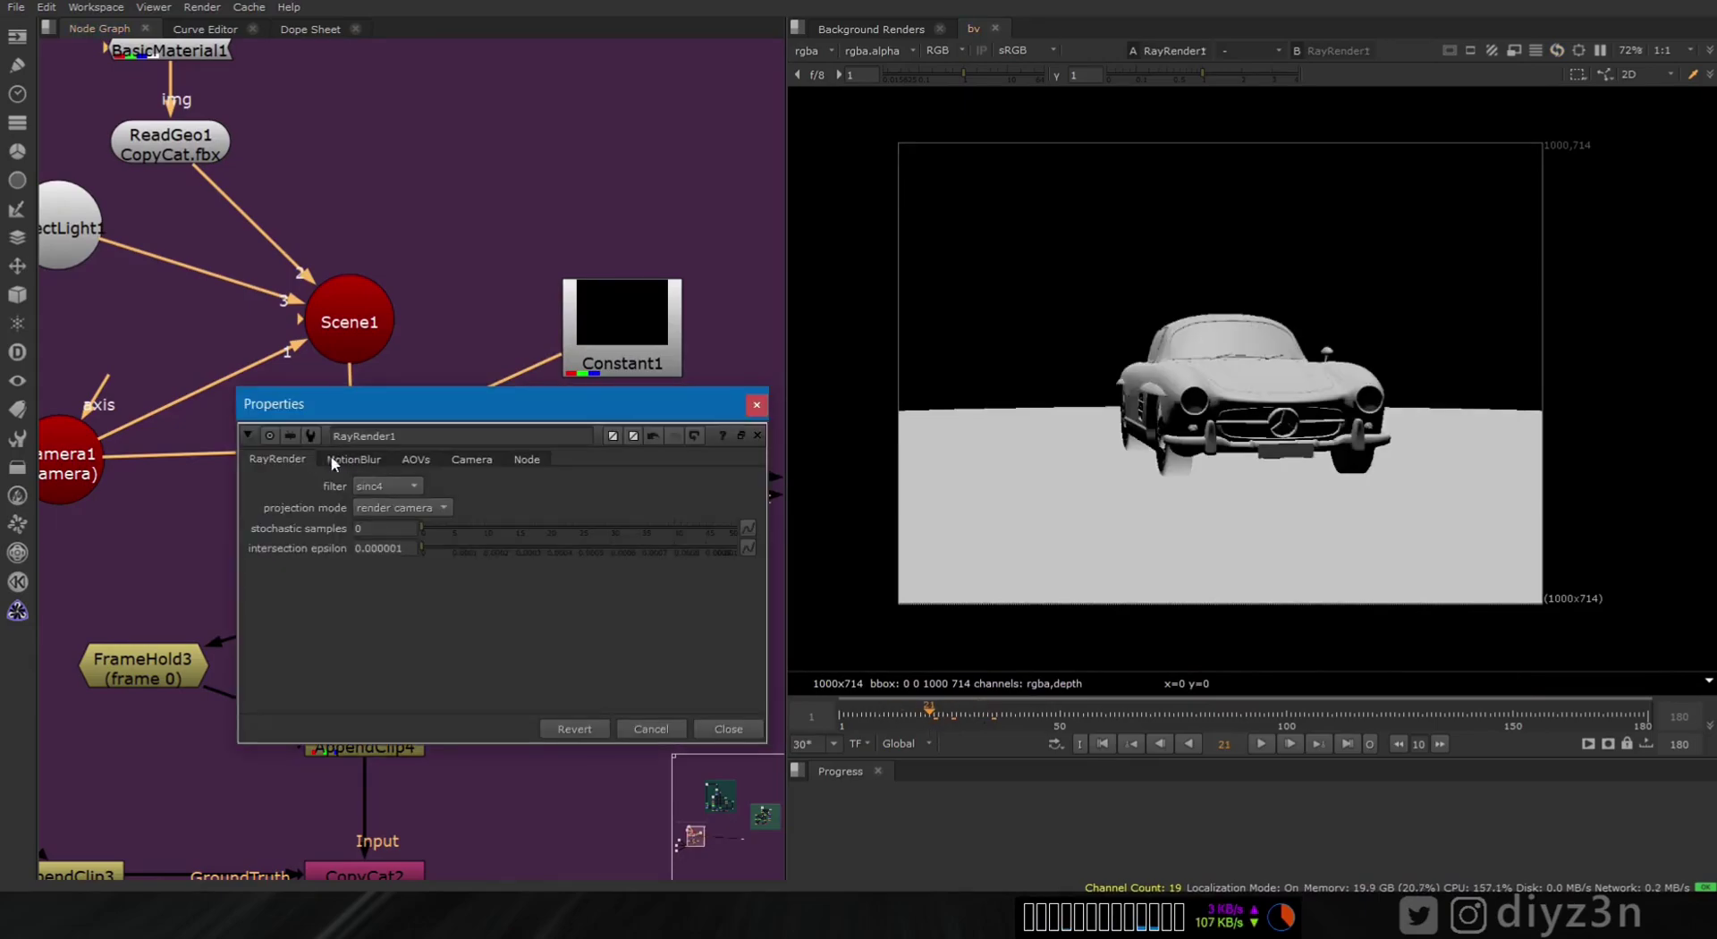
click(728, 729)
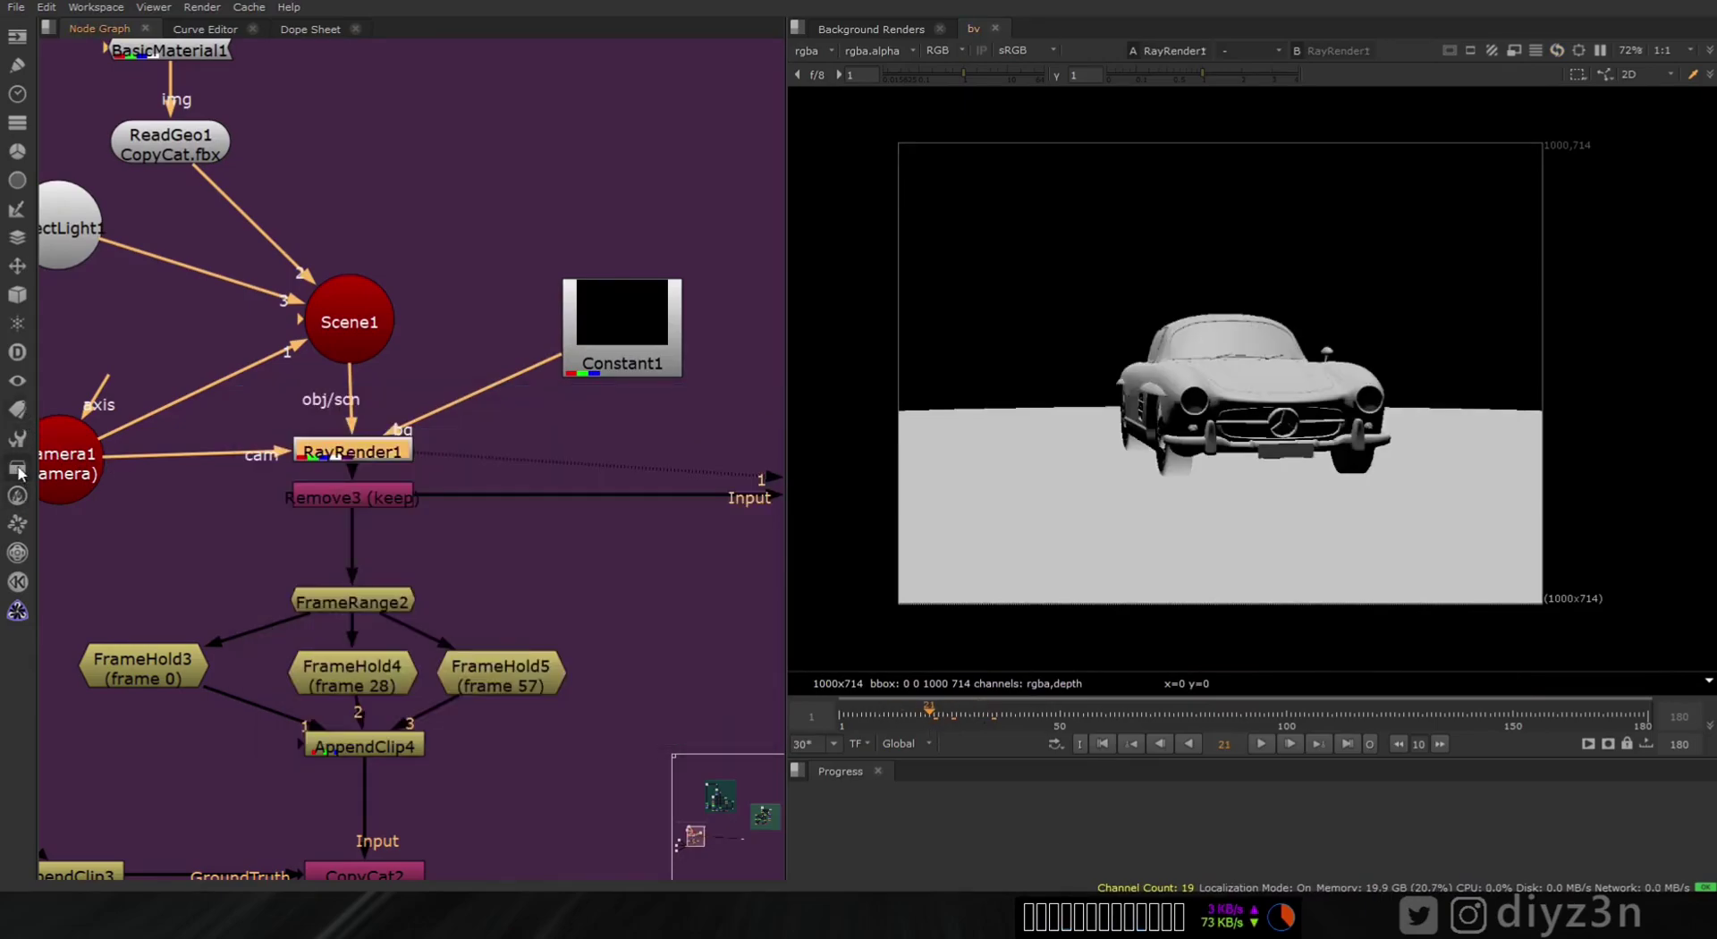
- Point out the RayRender entry among the 3D nodes and check Constant1's background format settings without changing them
click(17, 294)
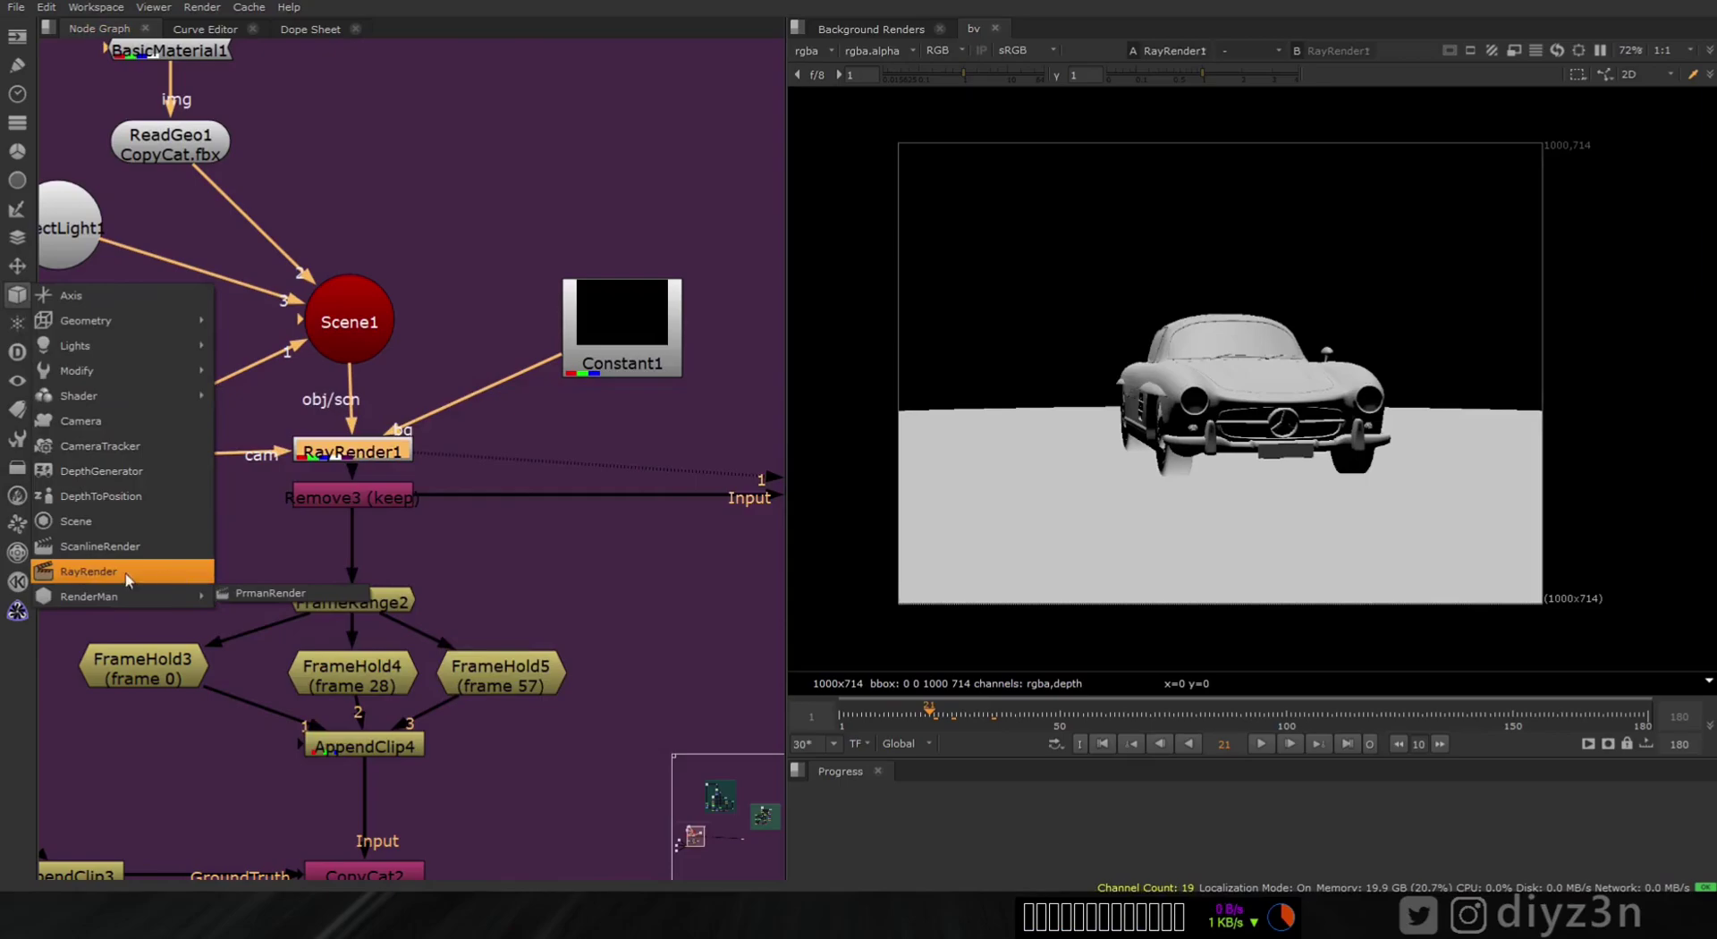
click(631, 440)
double_click(618, 347)
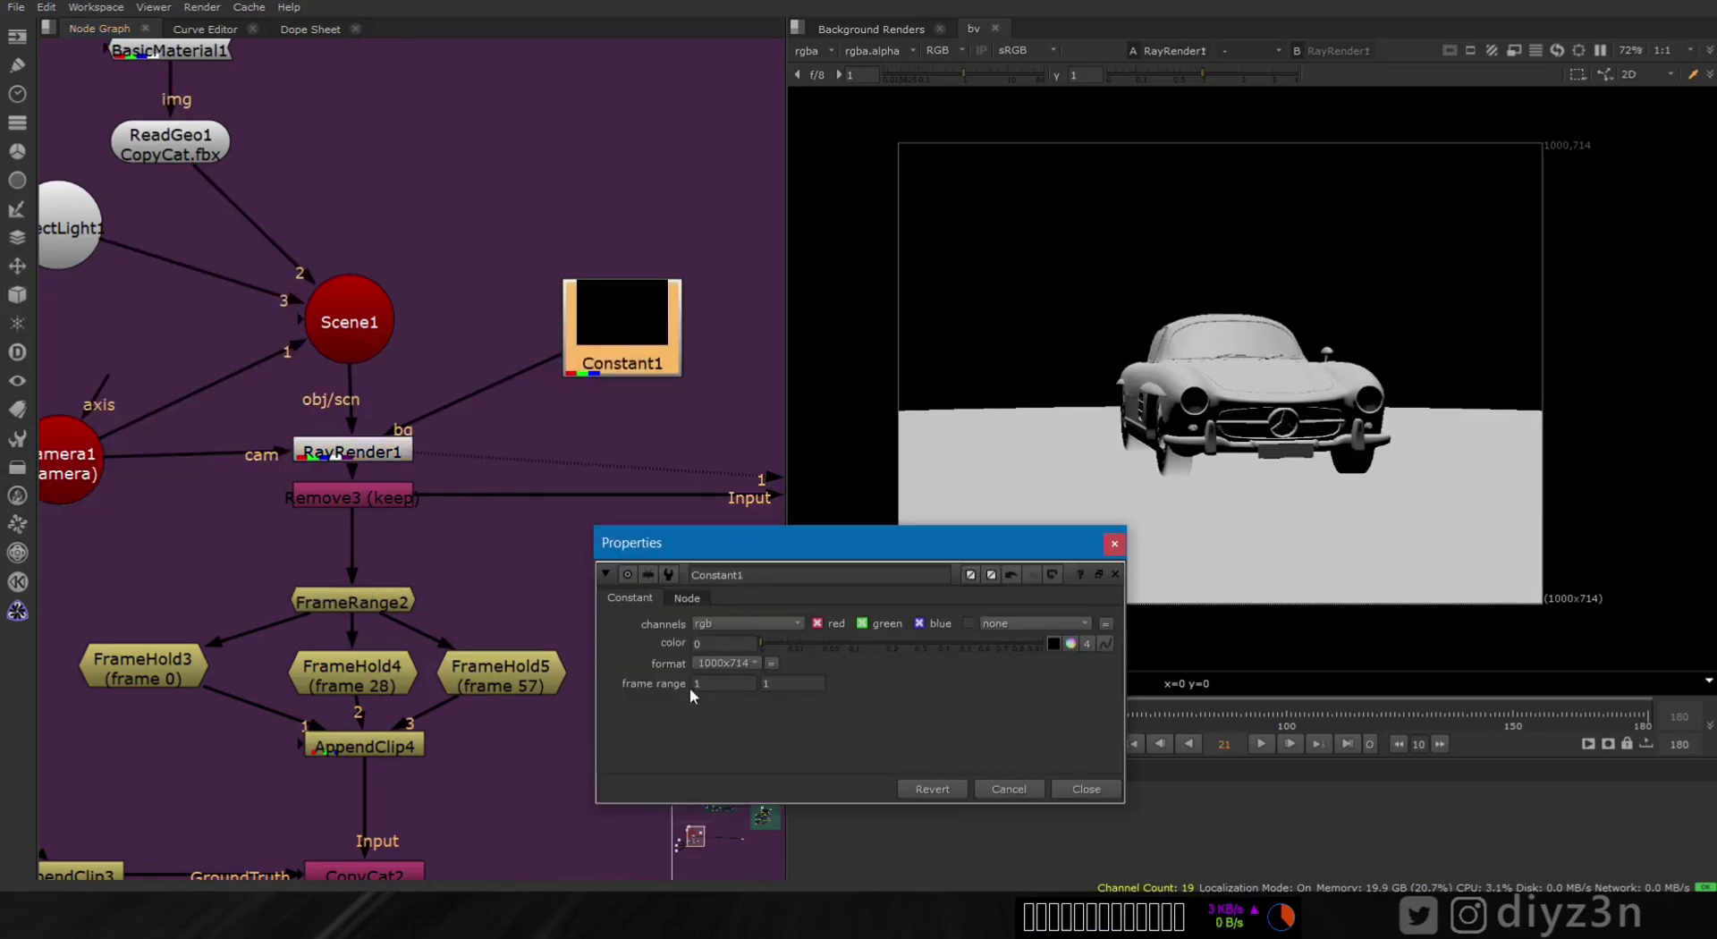
click(1035, 792)
- View FrameRange2 and AppendClip4, returning the timeline to frame 1
middle_drag(579, 586, 700, 378)
click(476, 399)
key(2)
click(481, 534)
key(2)
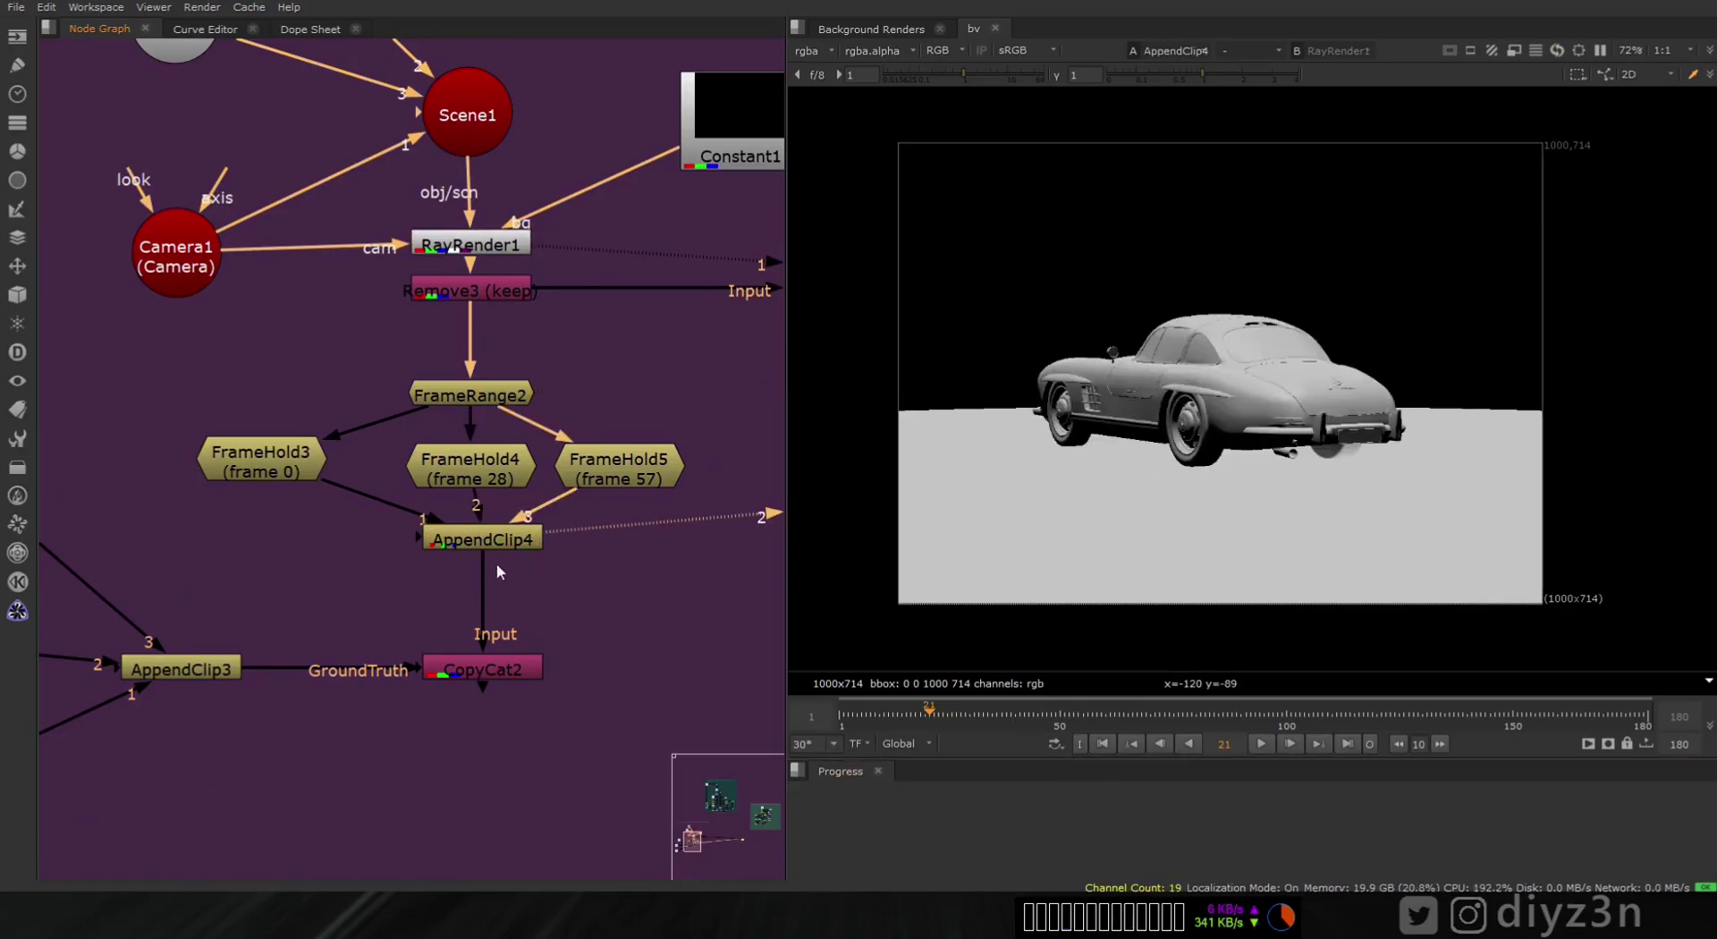
click(1101, 745)
- Examine the file names of the Read3, Read4 and Read5 stills and their input order into AppendClip3
middle_drag(511, 577, 899, 580)
middle_drag(254, 601, 300, 532)
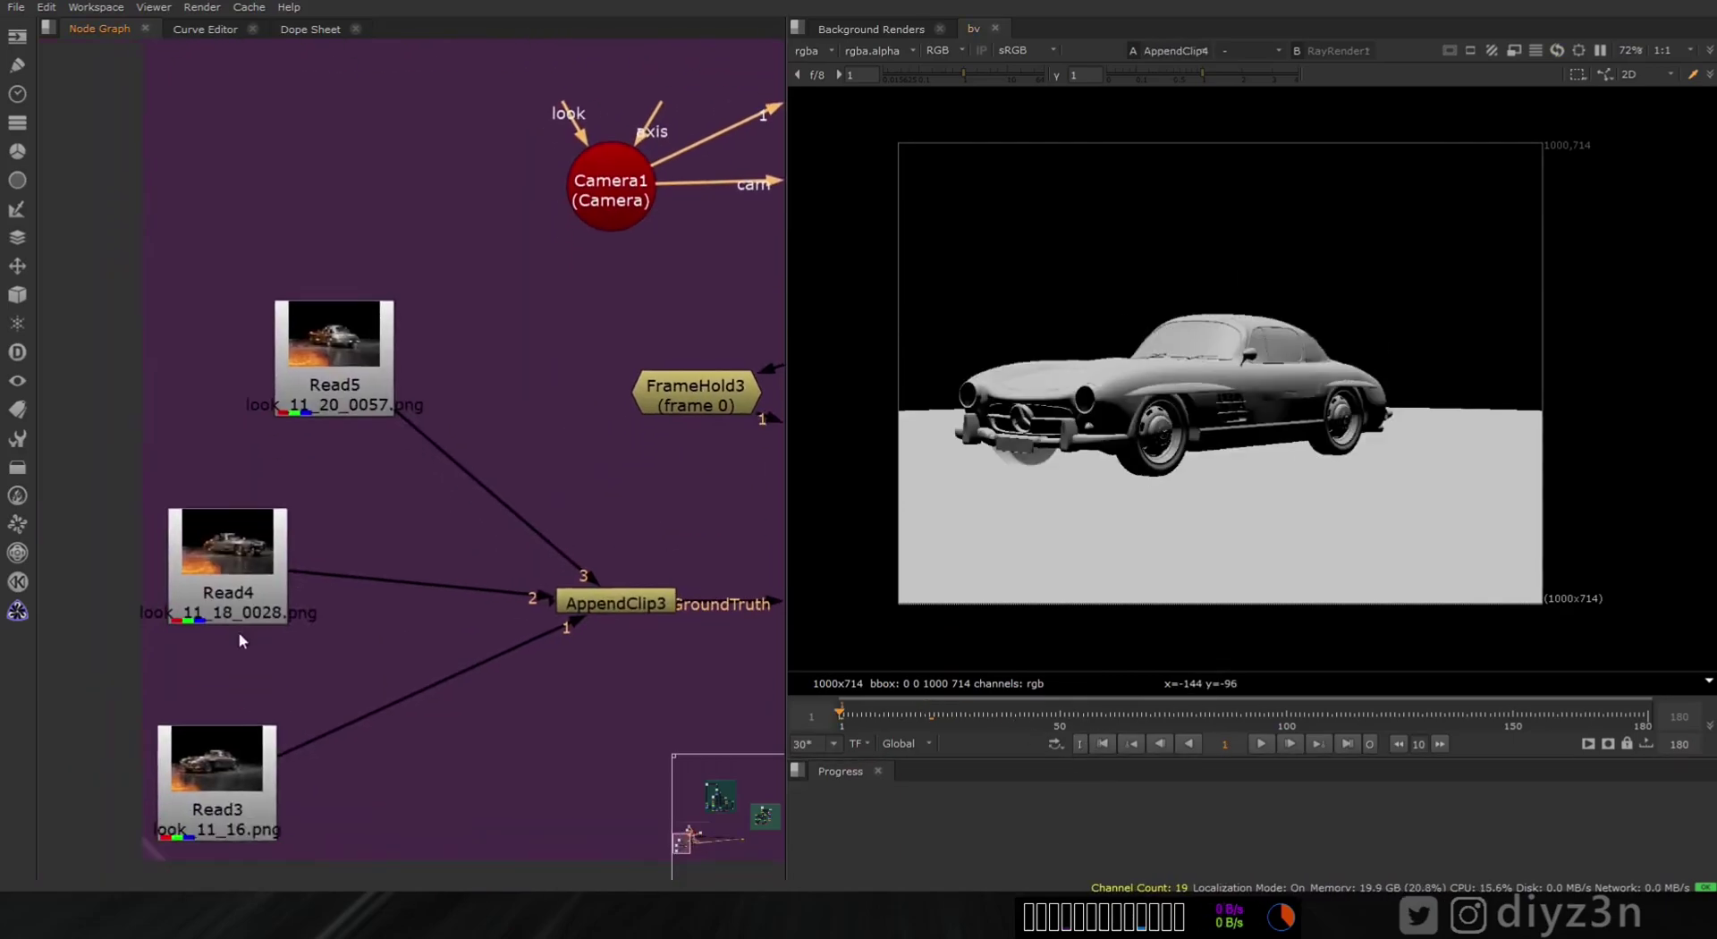
alt+middle_drag(244, 641, 340, 634)
middle_drag(569, 70, 431, 335)
alt+middle_drag(432, 335, 487, 334)
alt+middle_drag(411, 528, 309, 531)
middle_drag(157, 850, 317, 393)
scroll(233, 702, down, 3)
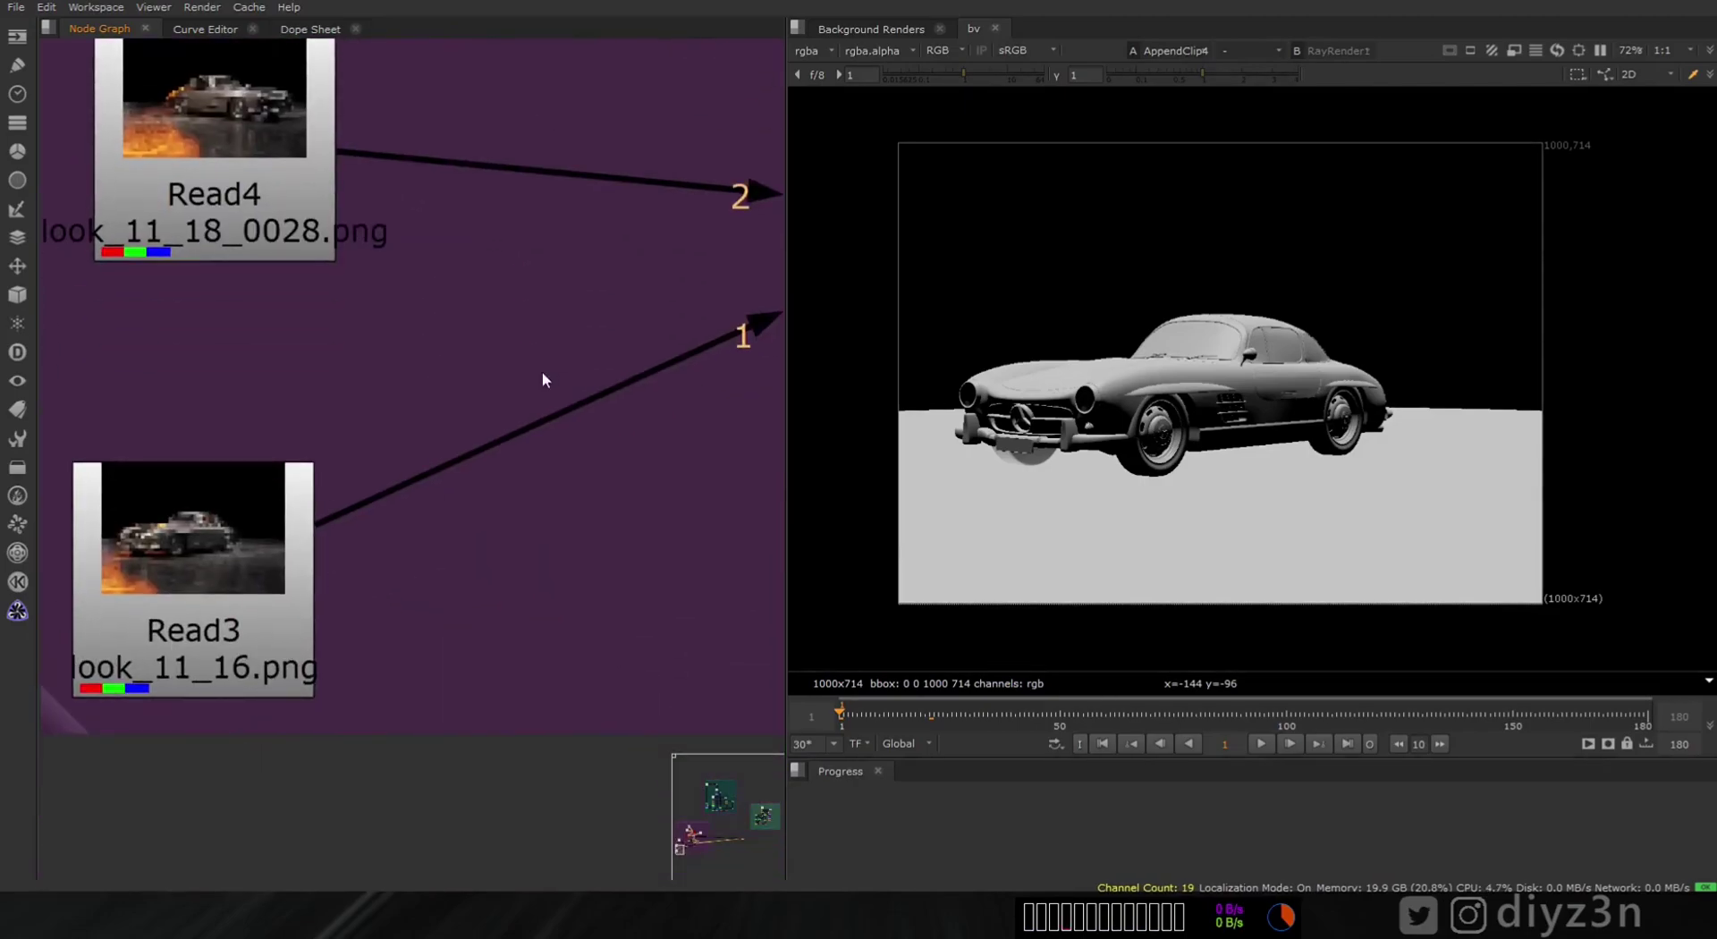
scroll(549, 372, down, 5)
scroll(483, 403, up, 6)
- Step the AppendClip4 input sequence forward from frame 1 to frame 3
middle_drag(497, 353, 367, 358)
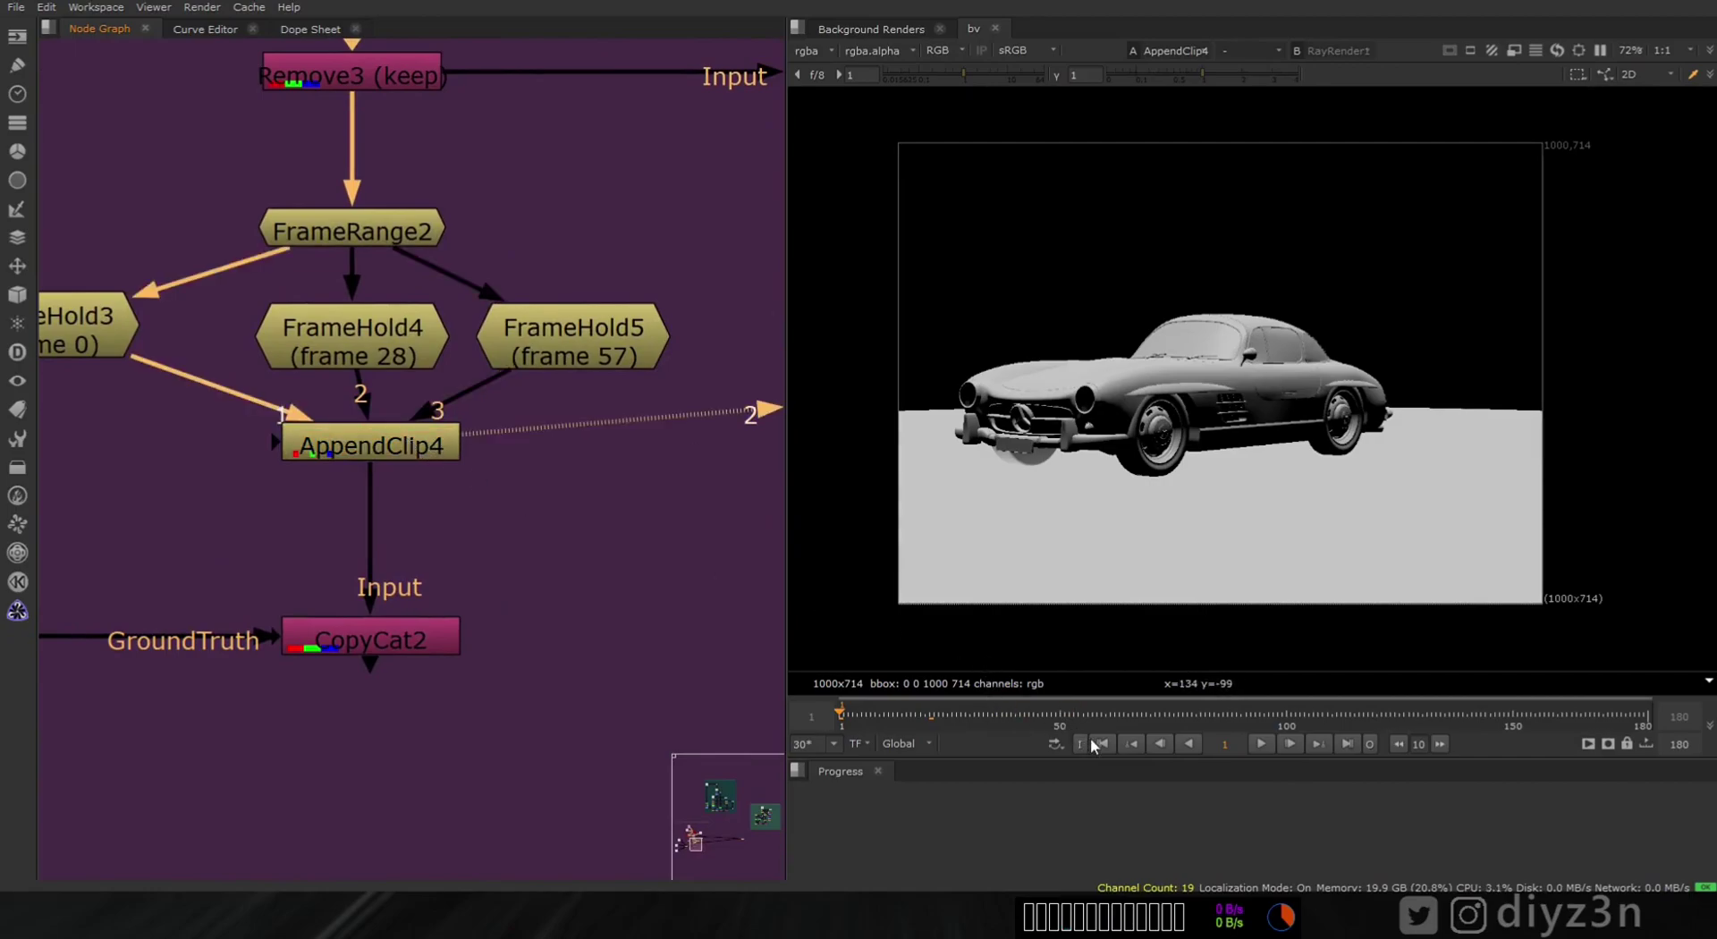
click(1288, 744)
click(1288, 745)
- Compare the AppendClip3 ground truth with the AppendClip4 input at frames 3, 2 and 1
scroll(536, 547, down, 3)
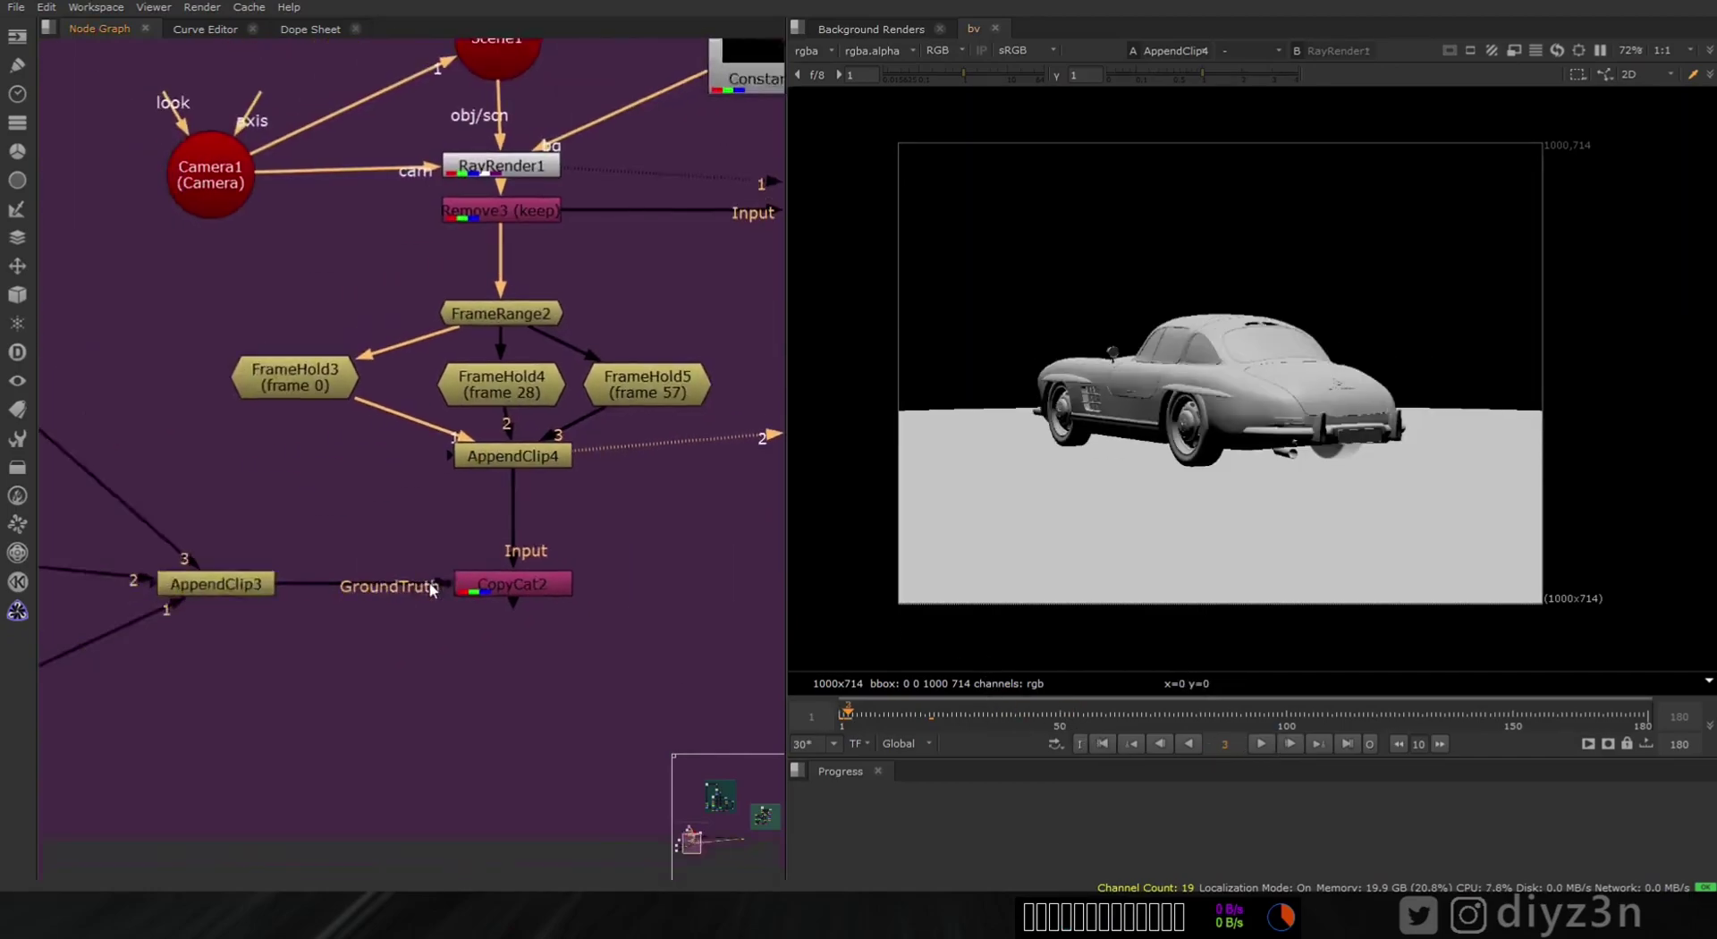
middle_drag(350, 600, 659, 532)
click(418, 547)
key(2)
click(739, 418)
key(2)
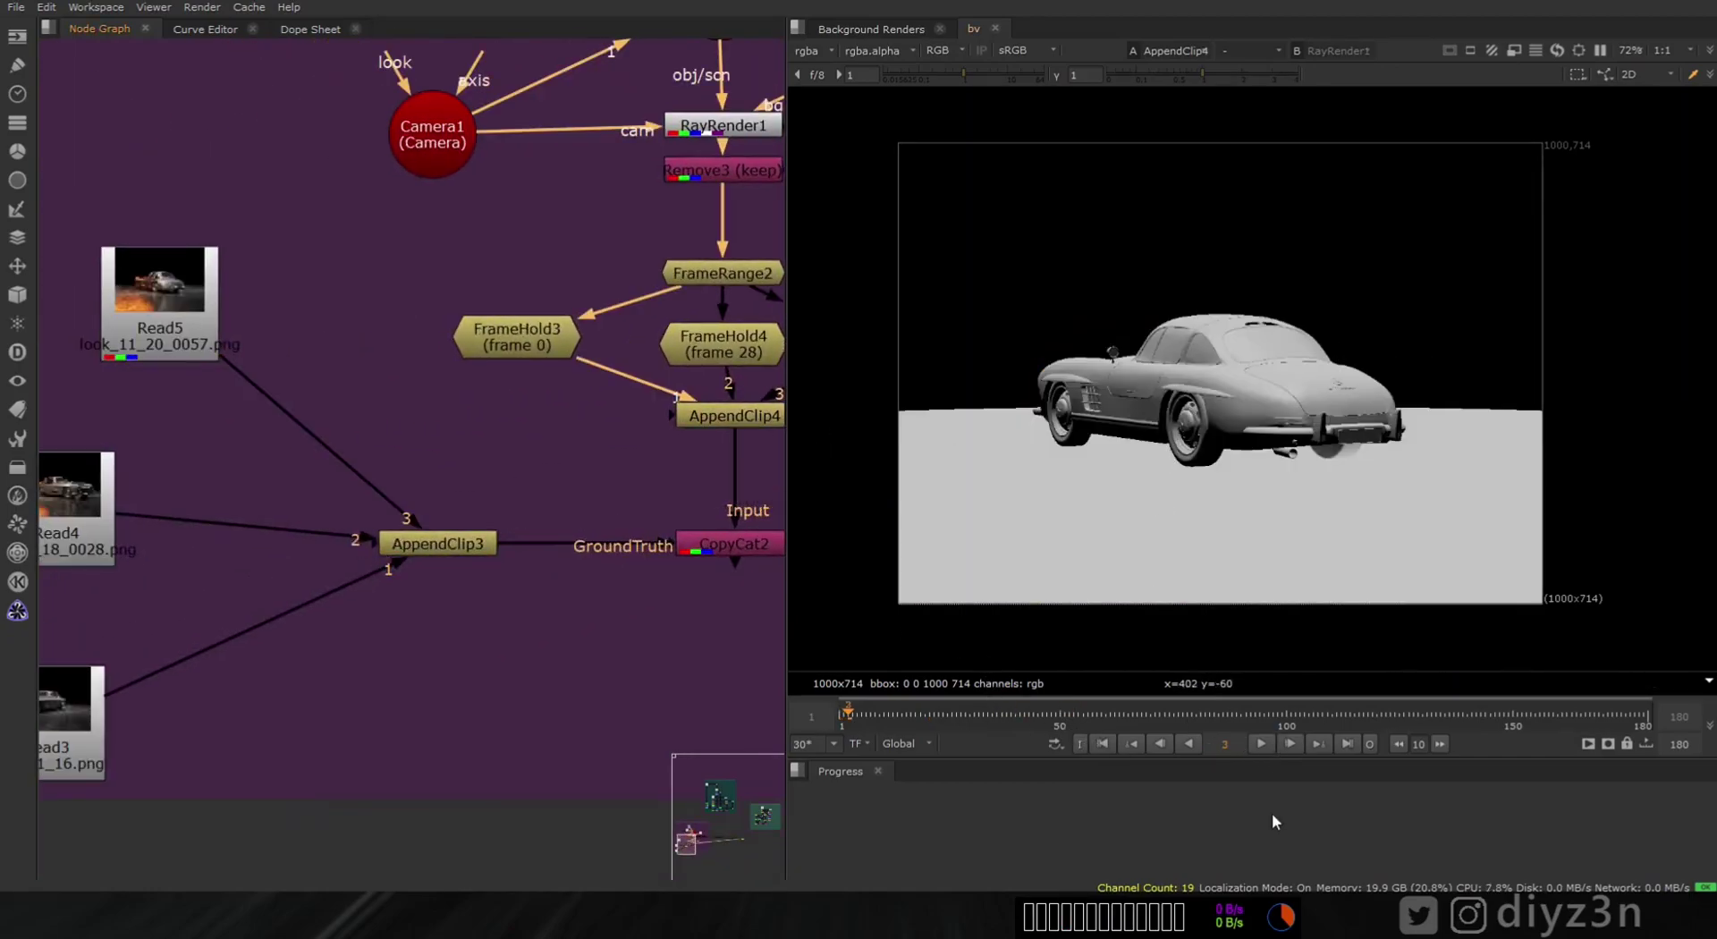
click(1158, 744)
key(2)
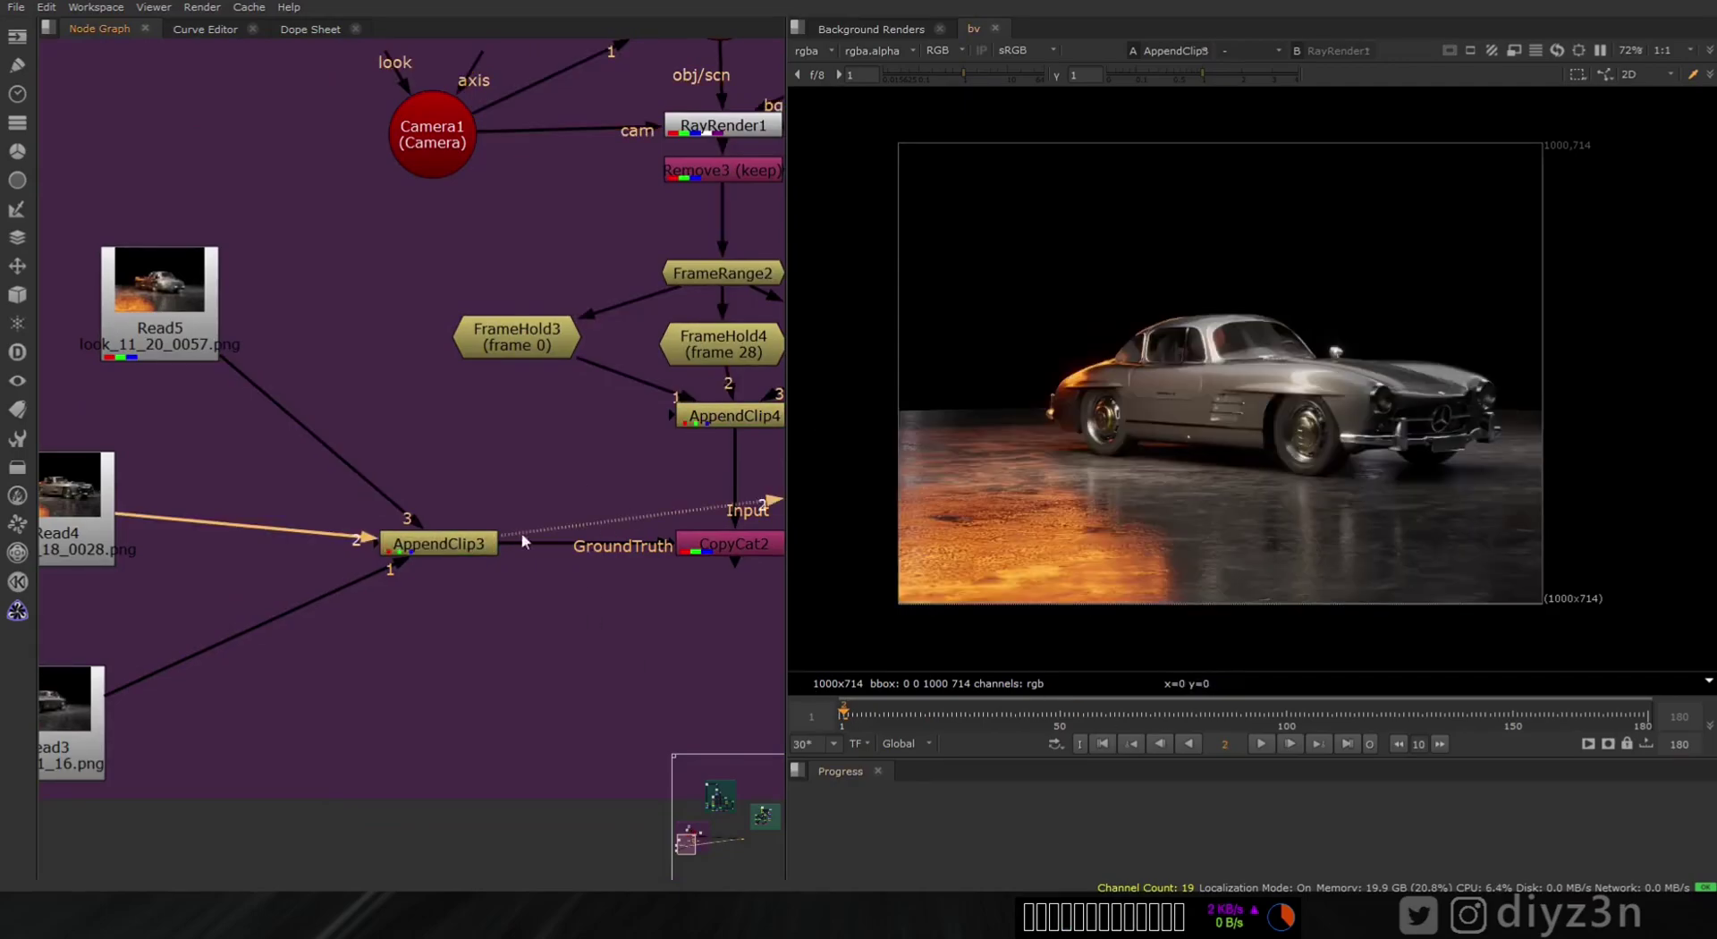
key(1)
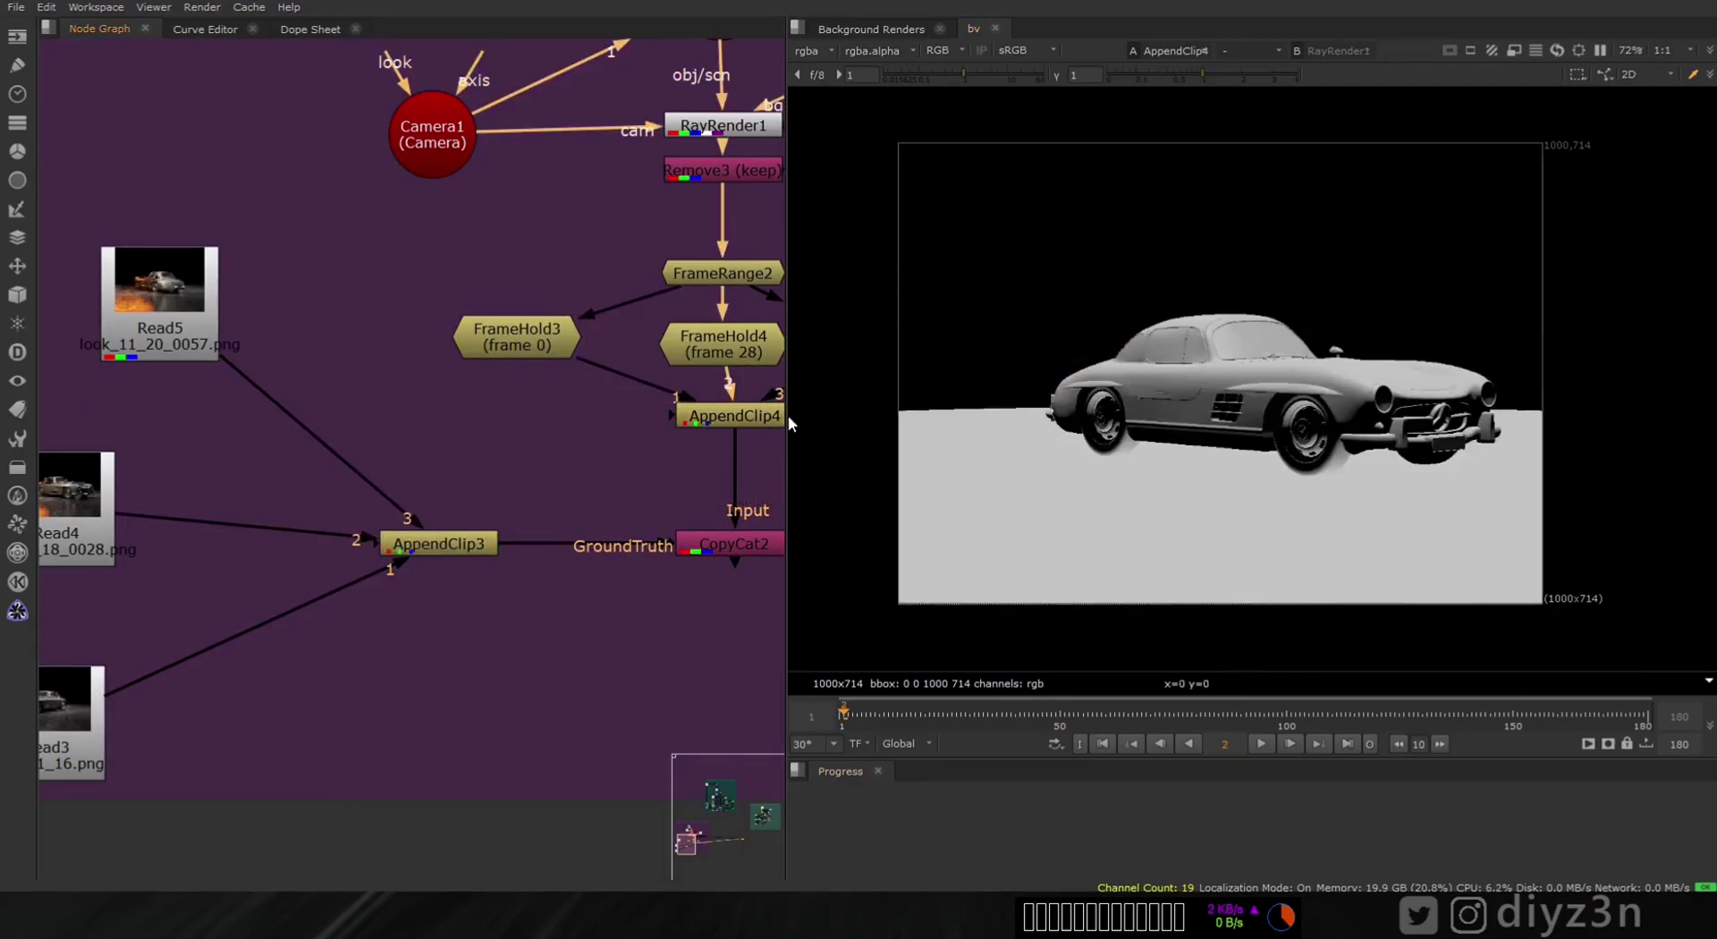
click(1158, 745)
key(2)
key(1)
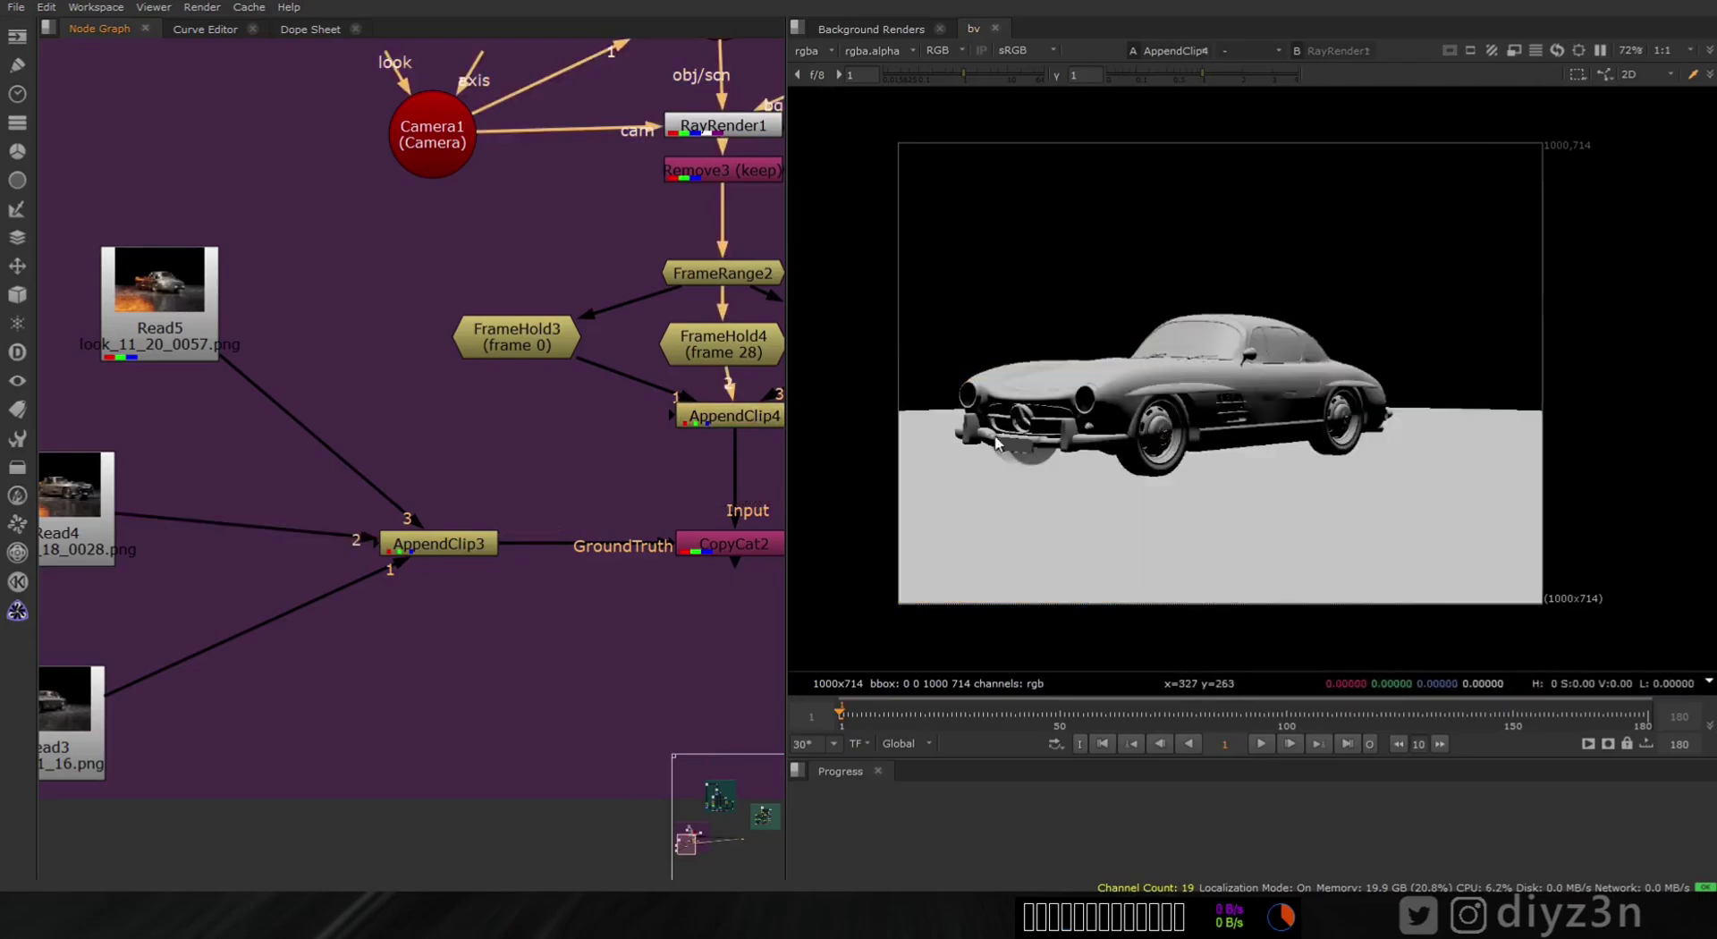
- View CopyCat2 and examine its training settings, including epochs, model size and crop size, then close them unchanged
middle_drag(715, 572, 473, 550)
click(483, 525)
key(1)
double_click(483, 524)
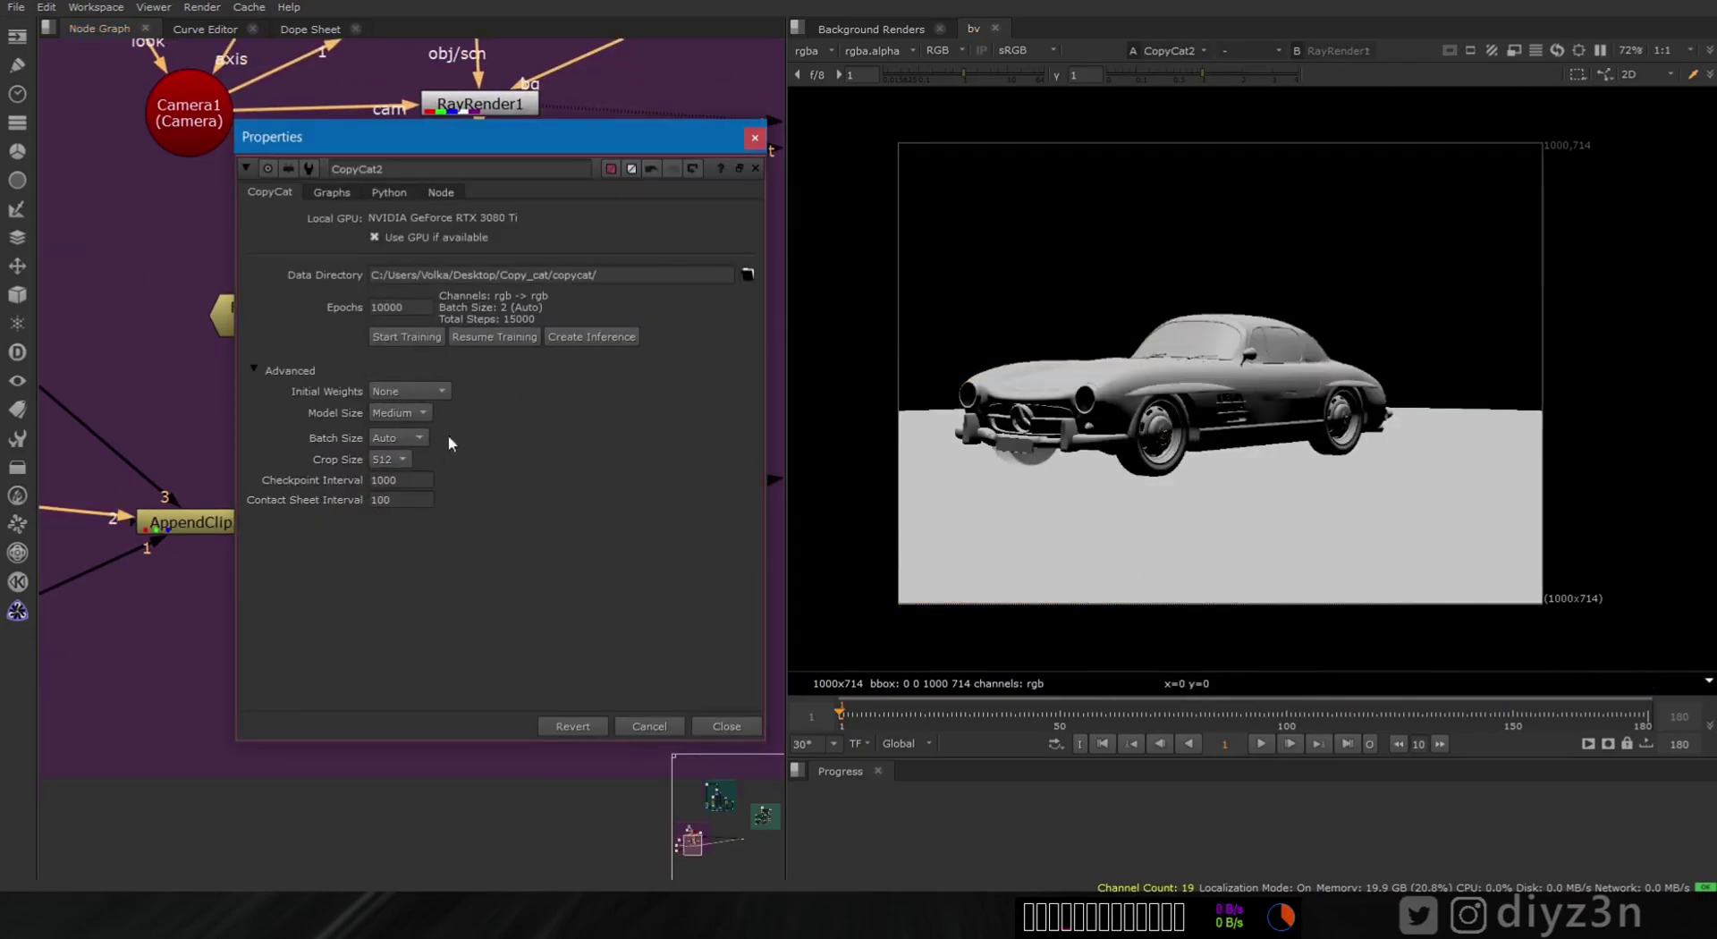
click(723, 720)
- View Inference2's output and play it to review the trained car render
middle_drag(613, 56, 408, 329)
middle_drag(413, 480, 69, 381)
click(393, 293)
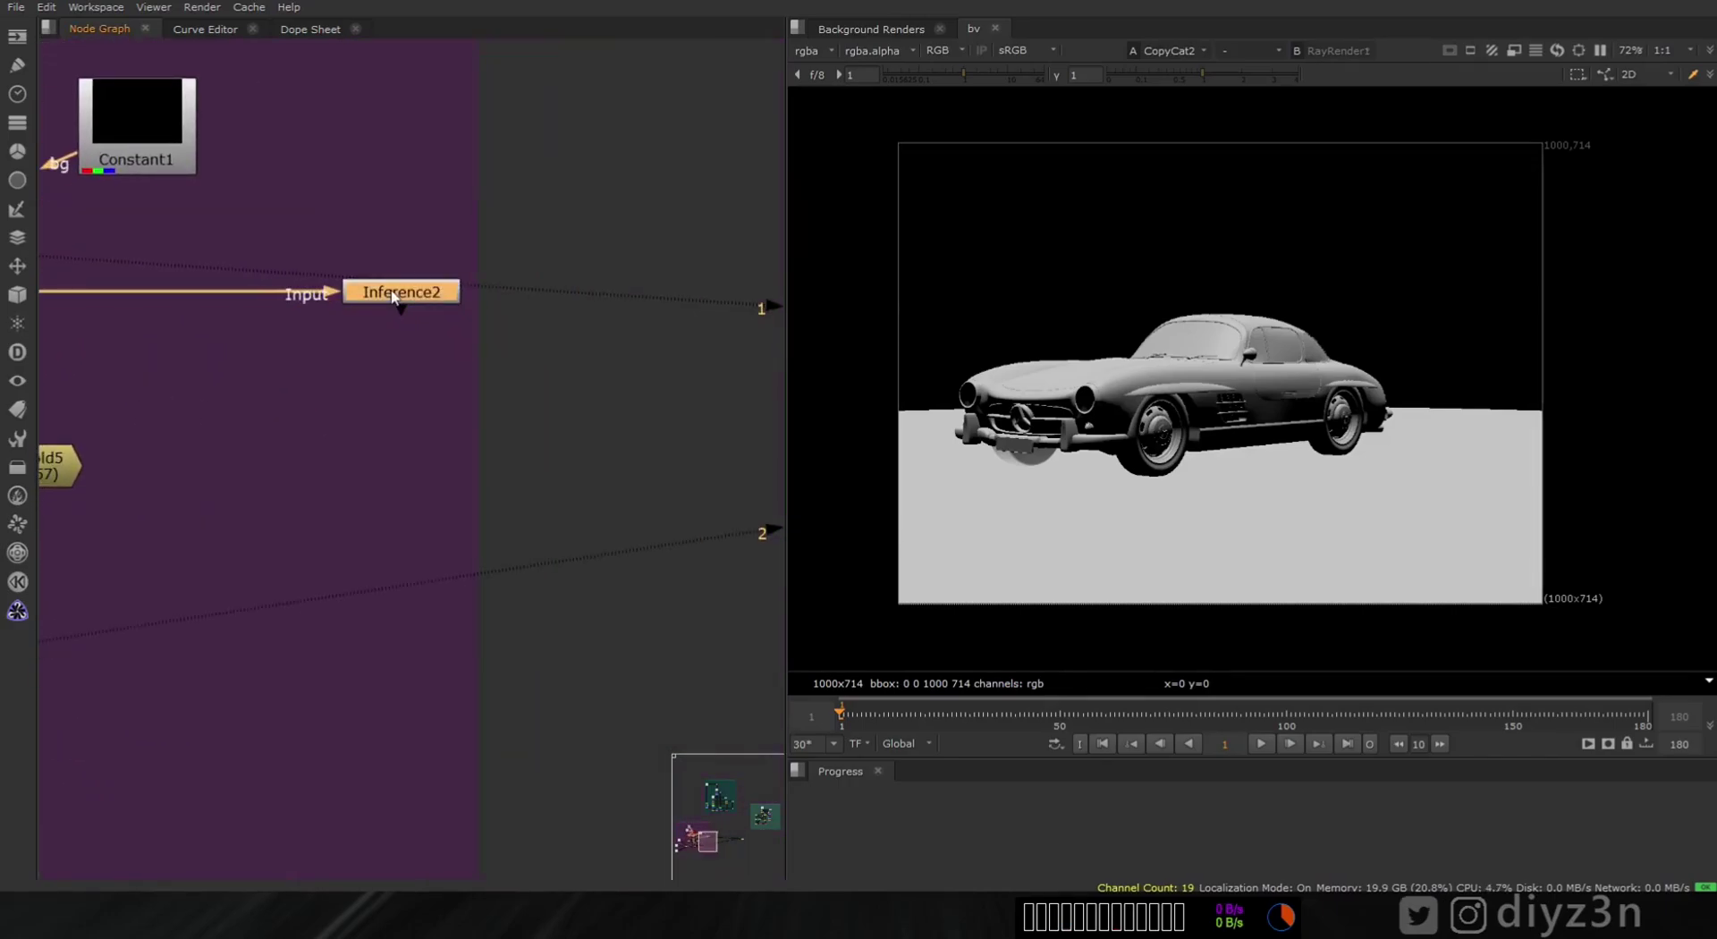
key(2)
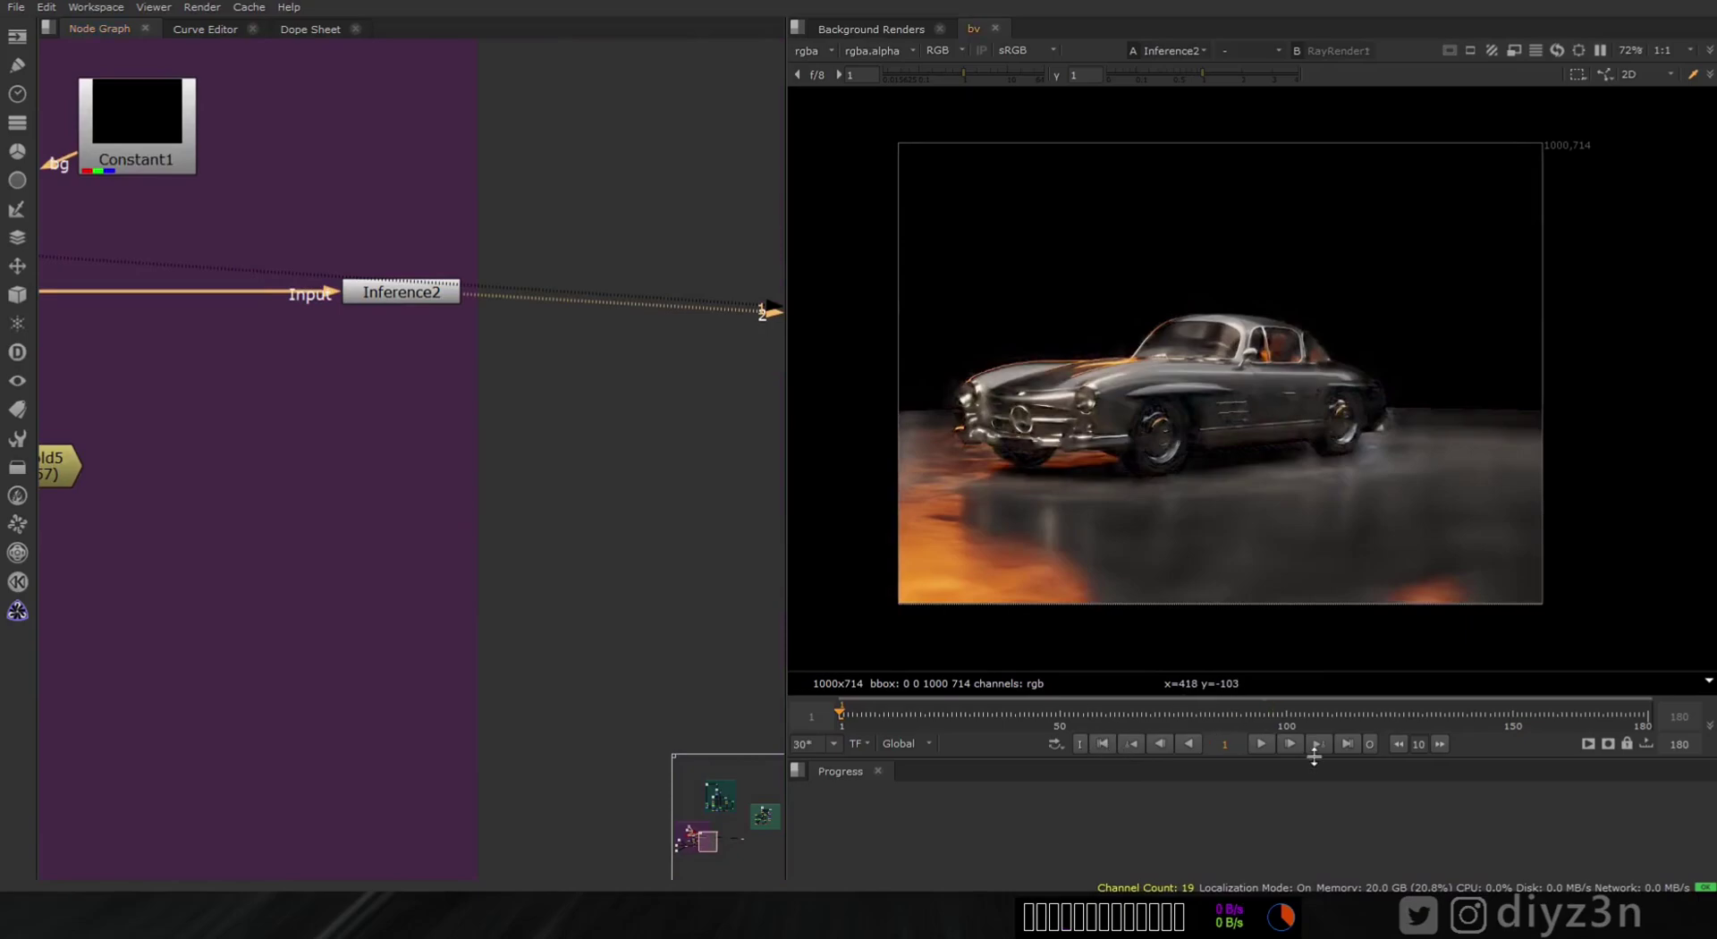
click(1259, 744)
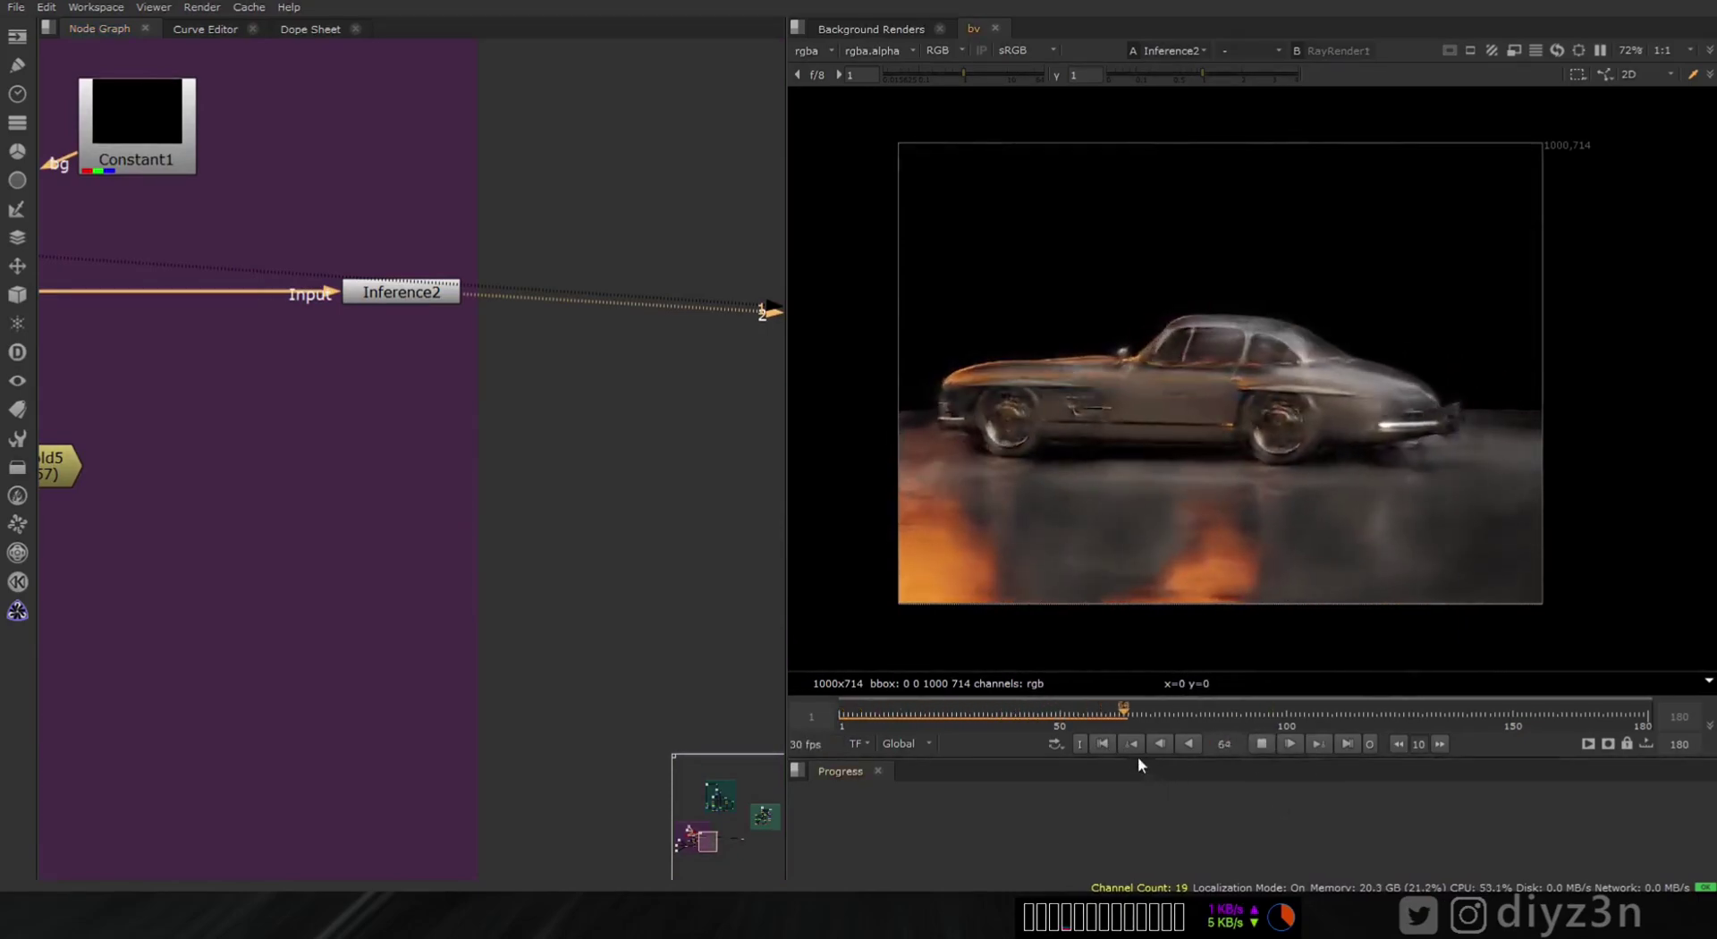
- Replay the Inference2 car animation from the first frame several times to examine the generated render
click(1106, 743)
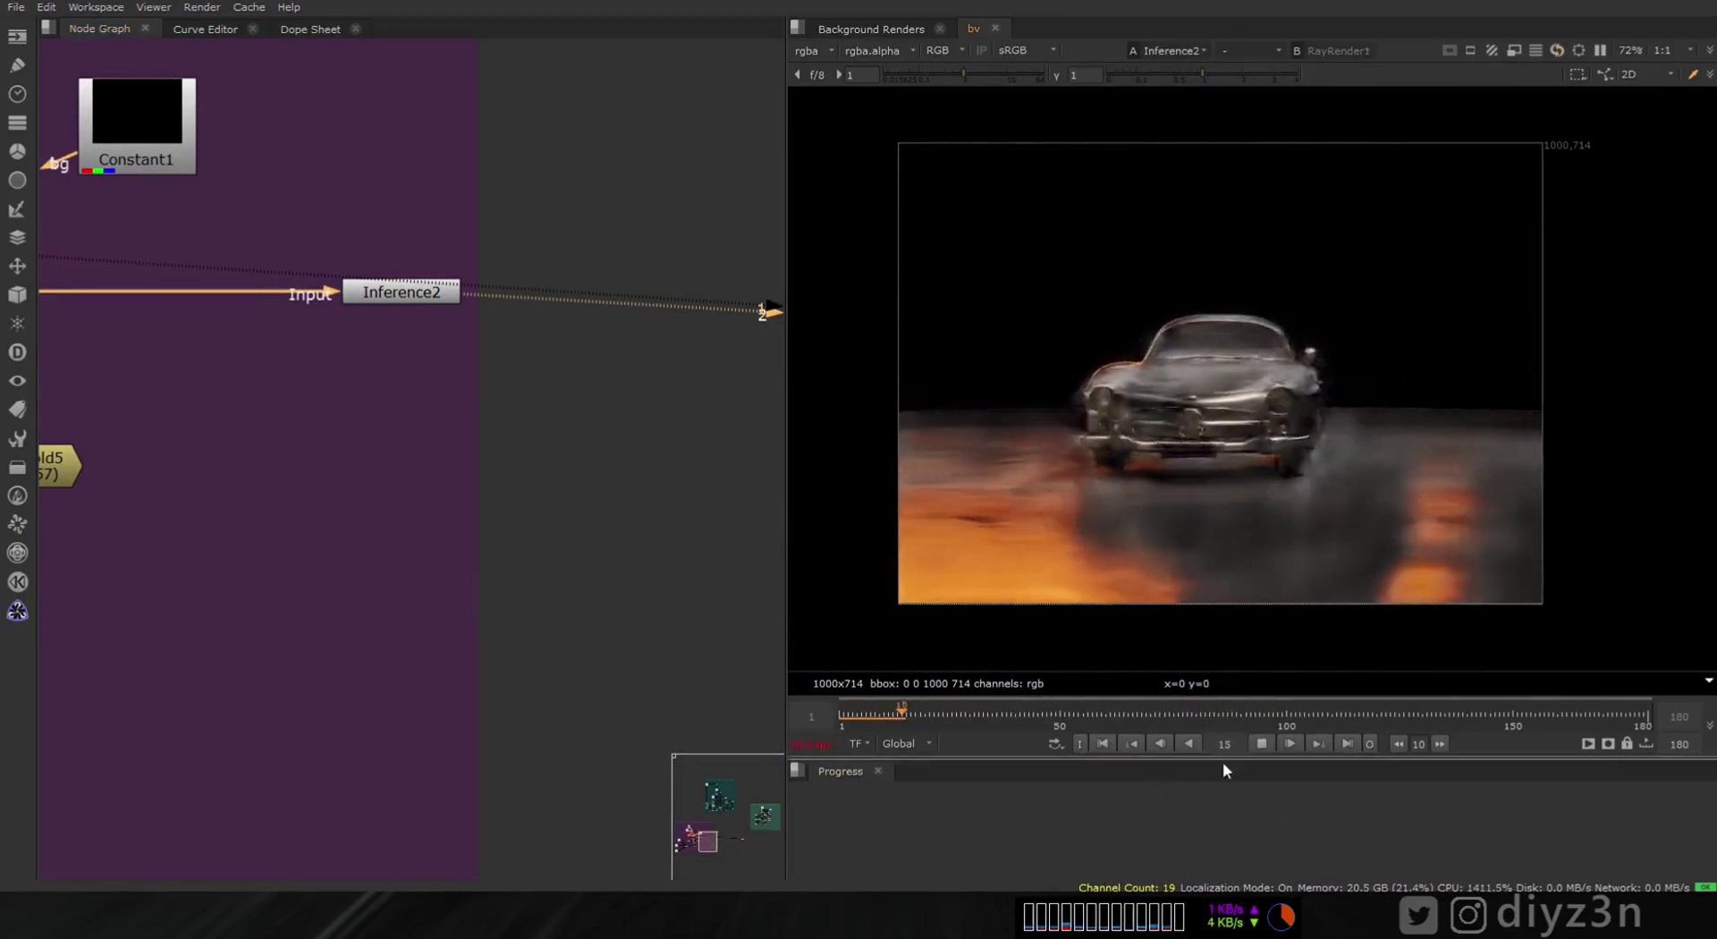
click(1103, 744)
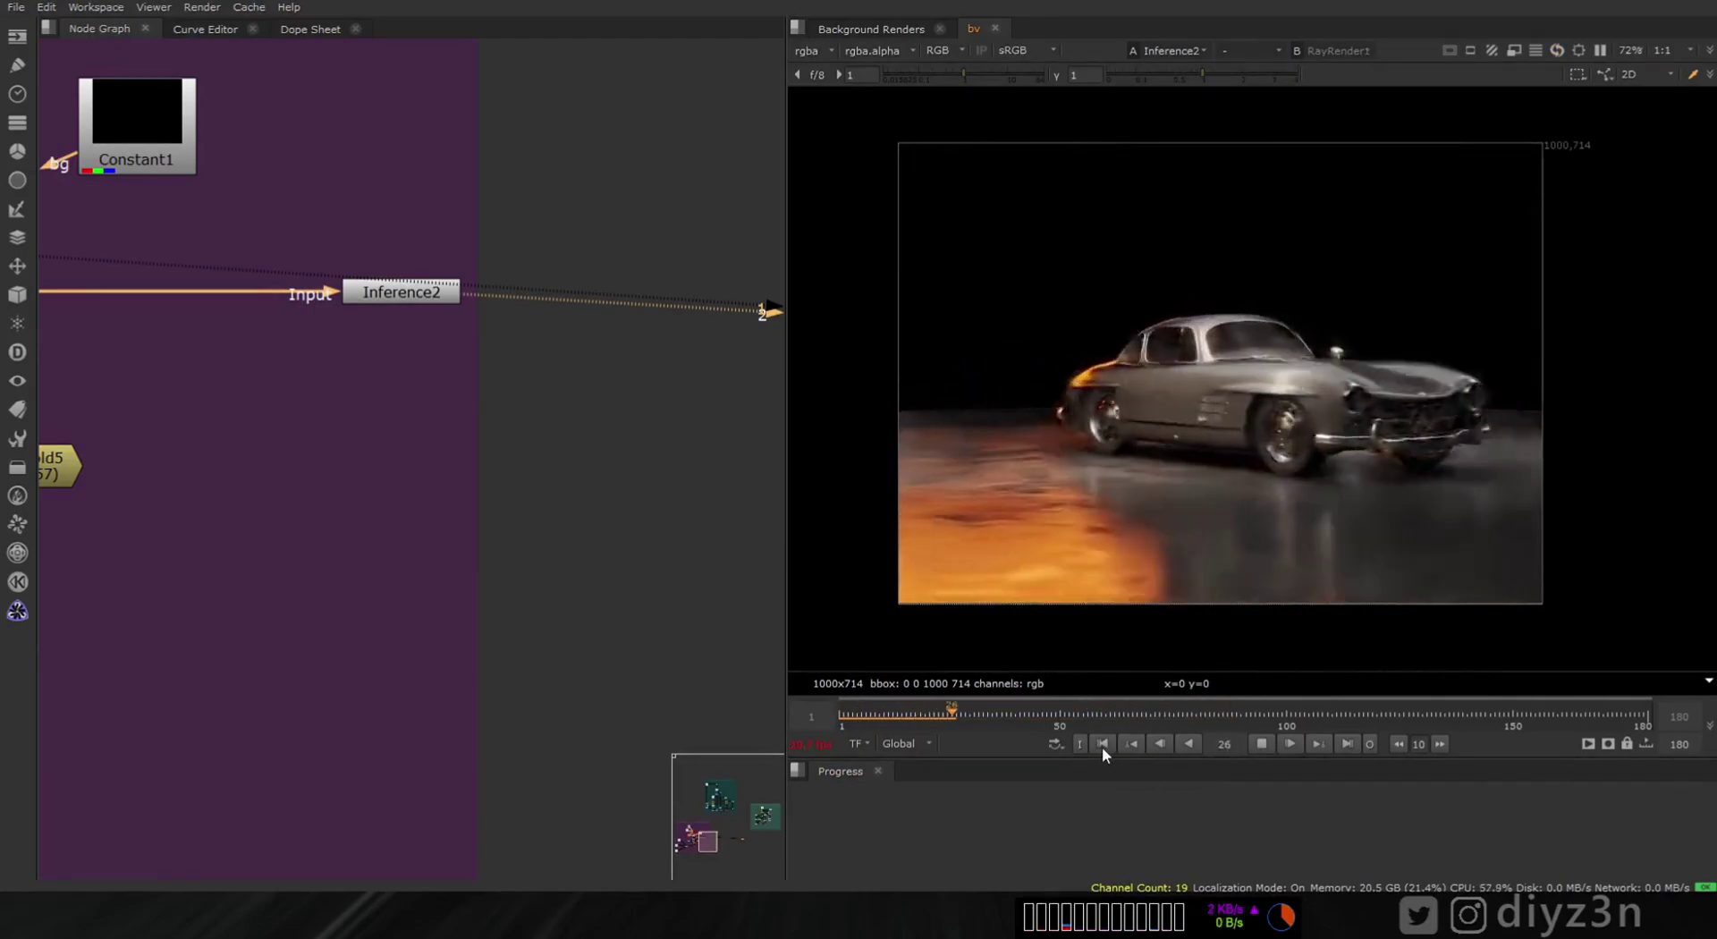
click(1102, 745)
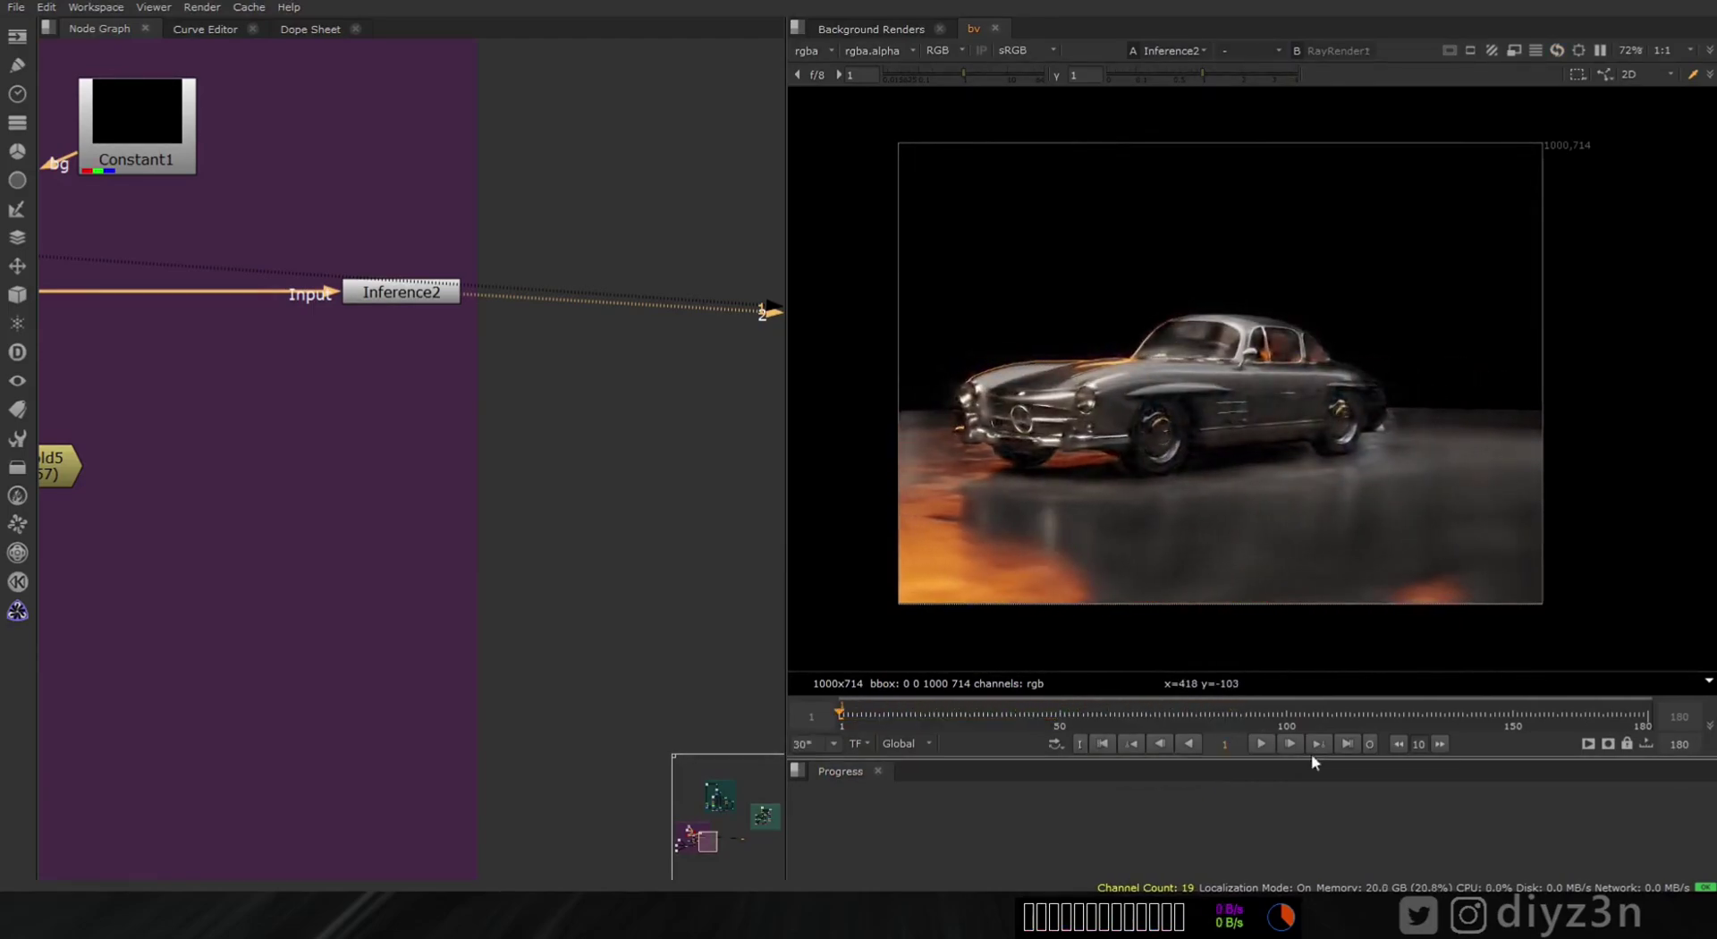
click(1106, 743)
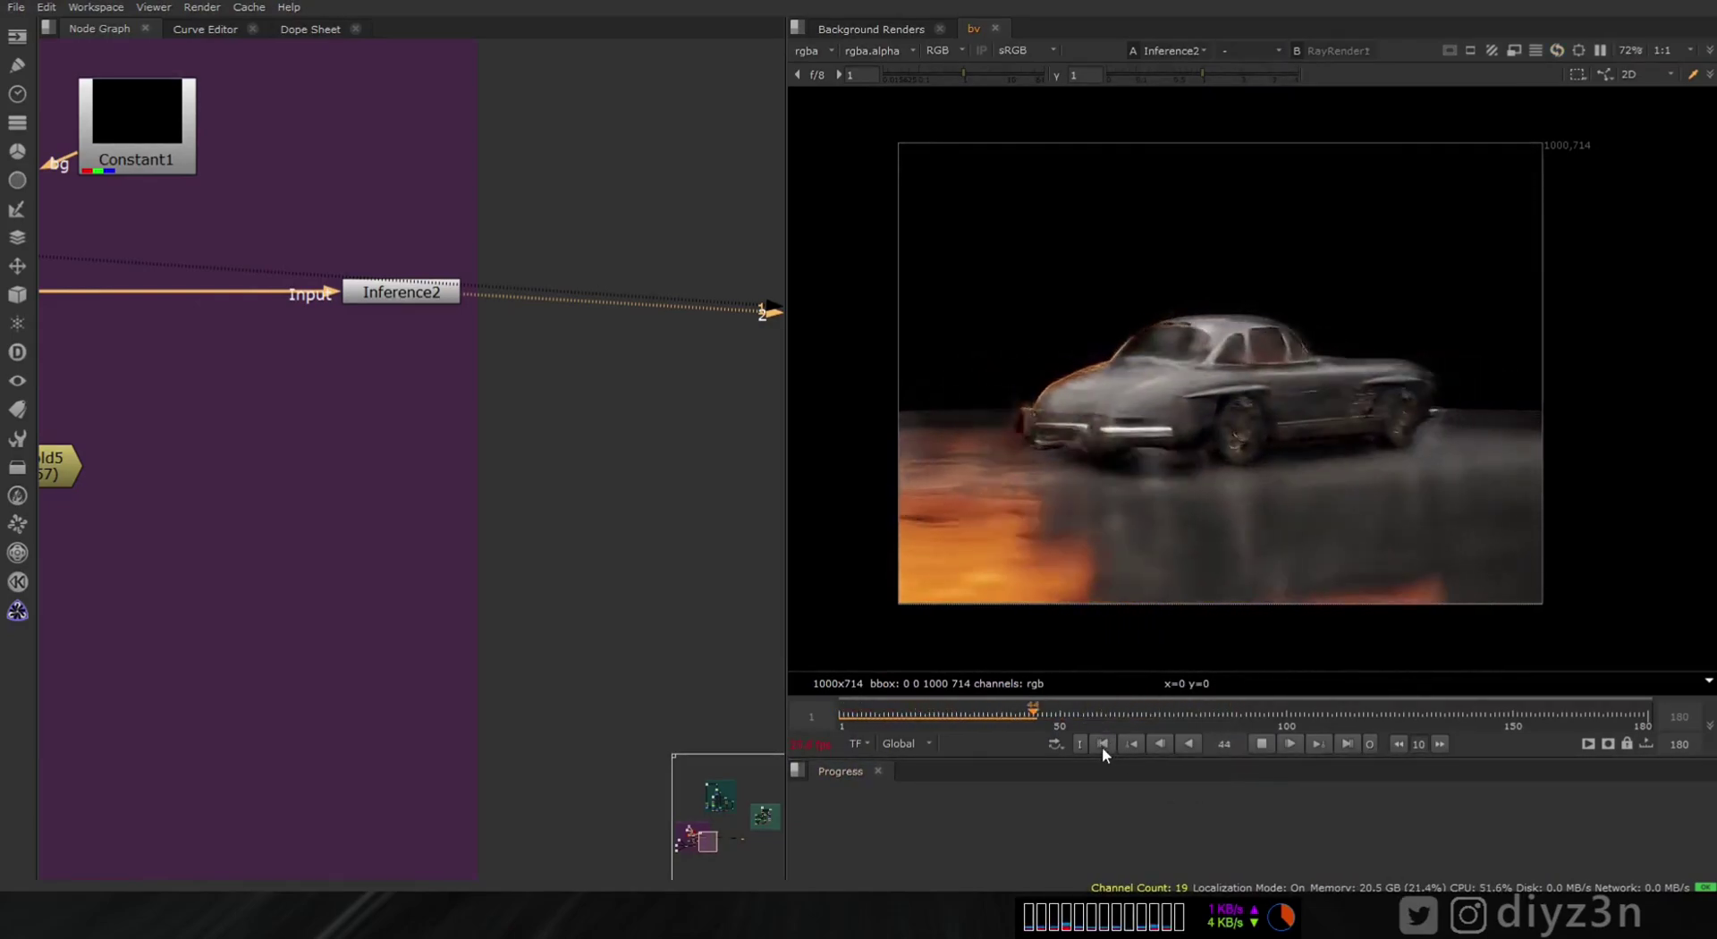
click(1102, 745)
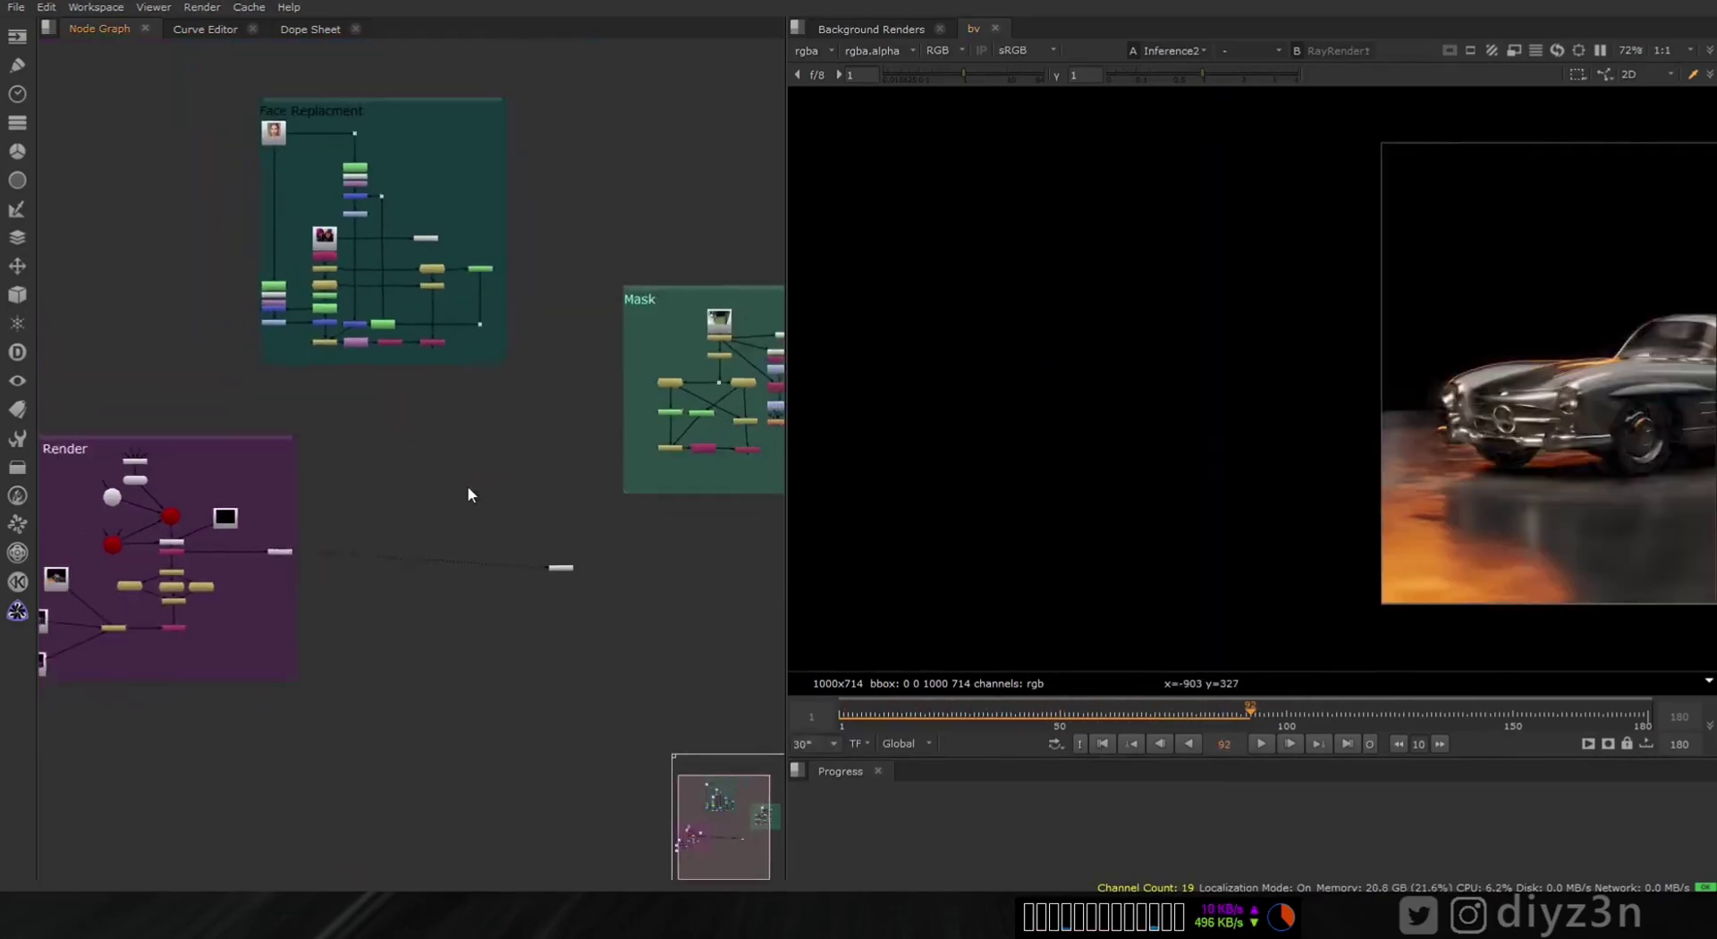
- Scrub the Inference2 car render to frame 36 to inspect the car's side view
scroll(468, 487, down, 1)
middle_drag(444, 483, 496, 488)
middle_drag(615, 438, 439, 457)
scroll(513, 479, down, 1)
middle_drag(1420, 419, 947, 410)
drag(866, 721, 996, 721)
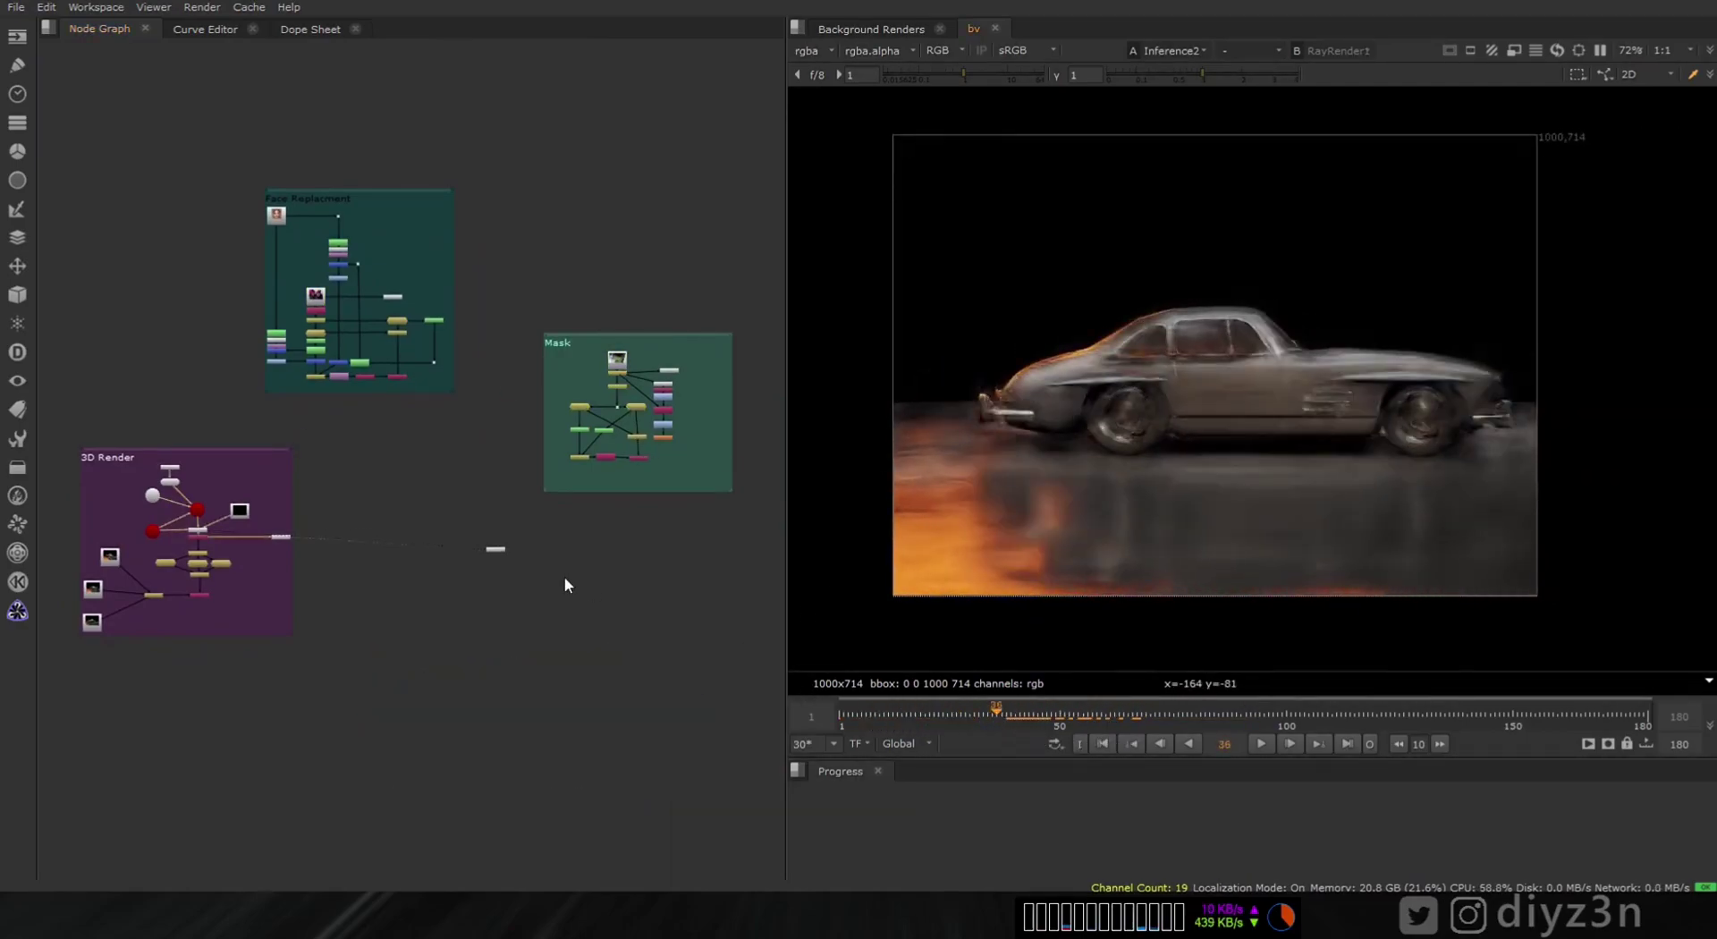